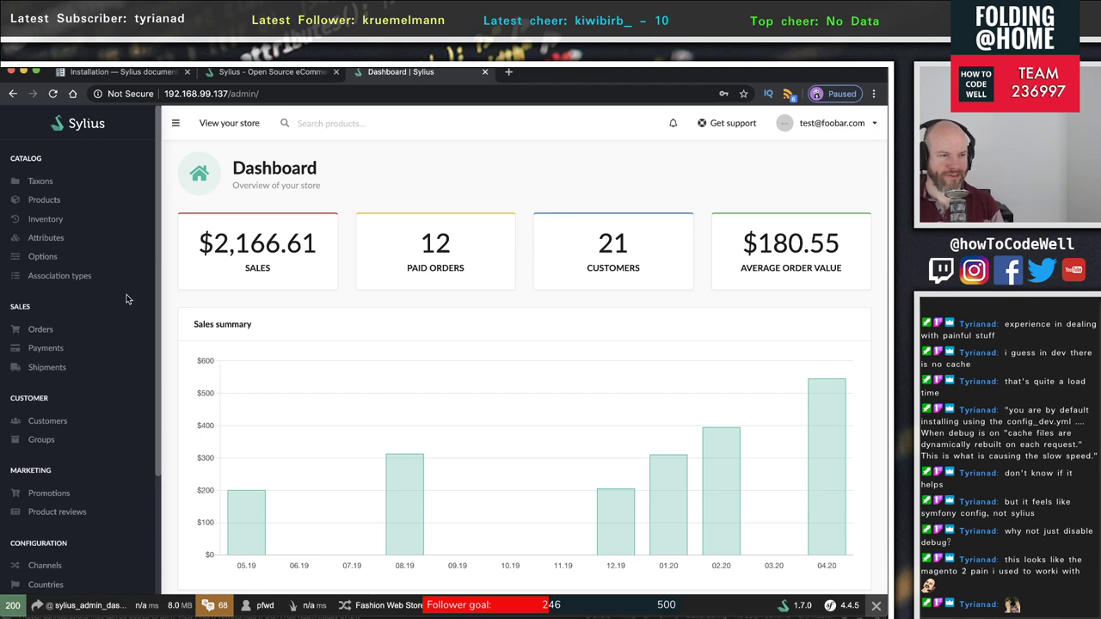
- Open the Sylius admin Products catalogue listing from the Catalog sidebar
{"action": "scroll", "coordinate": [119, 292], "scroll_direction": "down", "scroll_amount": 4}
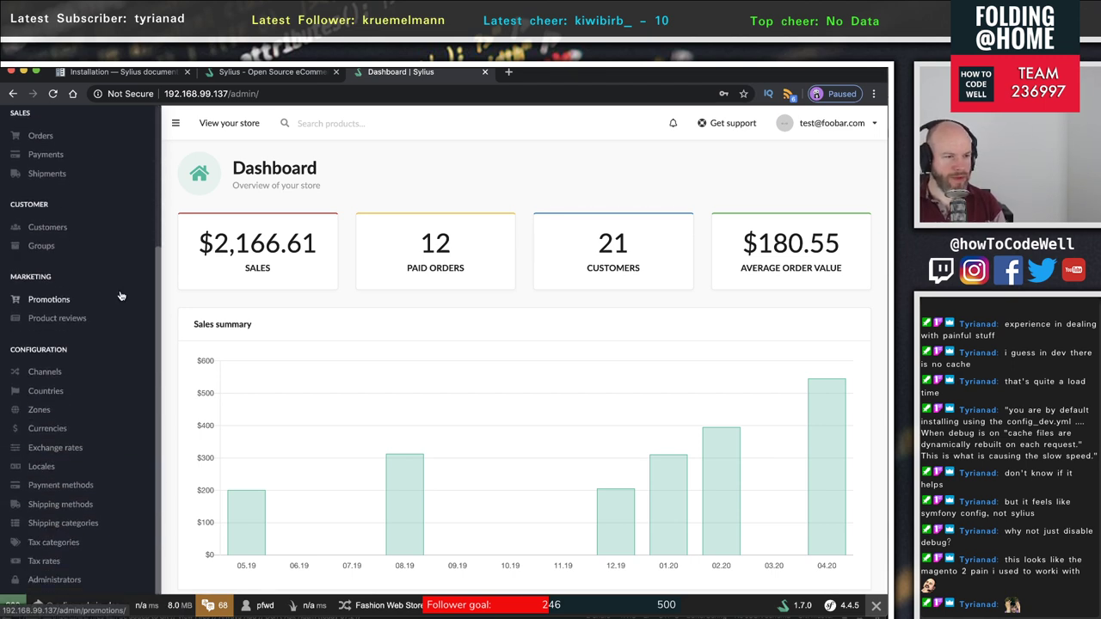
{"action": "scroll", "coordinate": [120, 296], "scroll_direction": "up", "scroll_amount": 4}
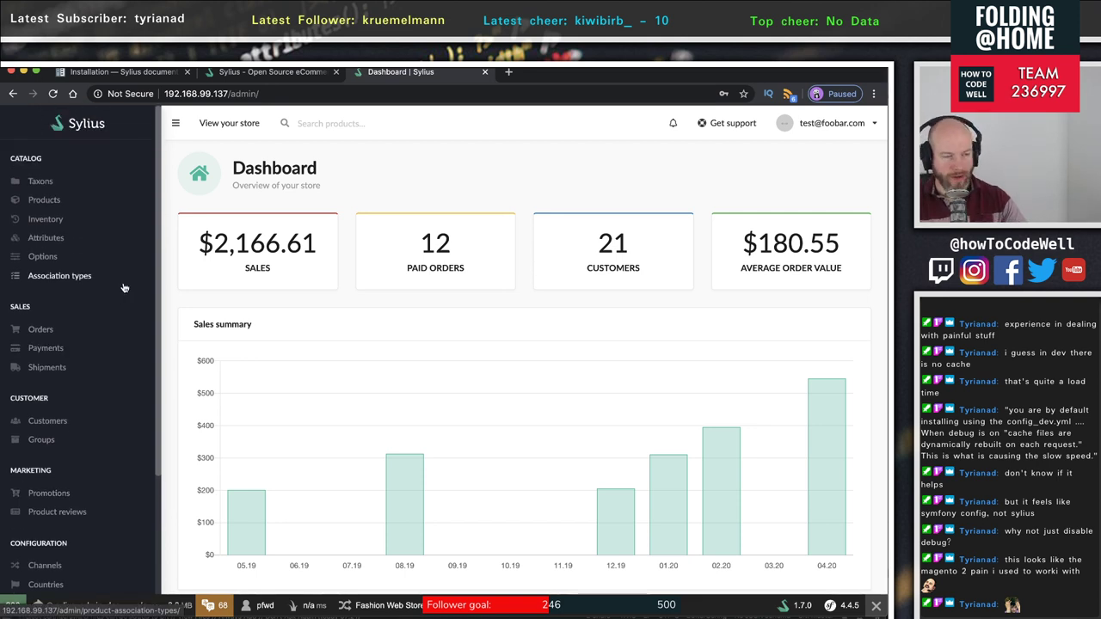
{"action": "left_click", "coordinate": [40, 207]}
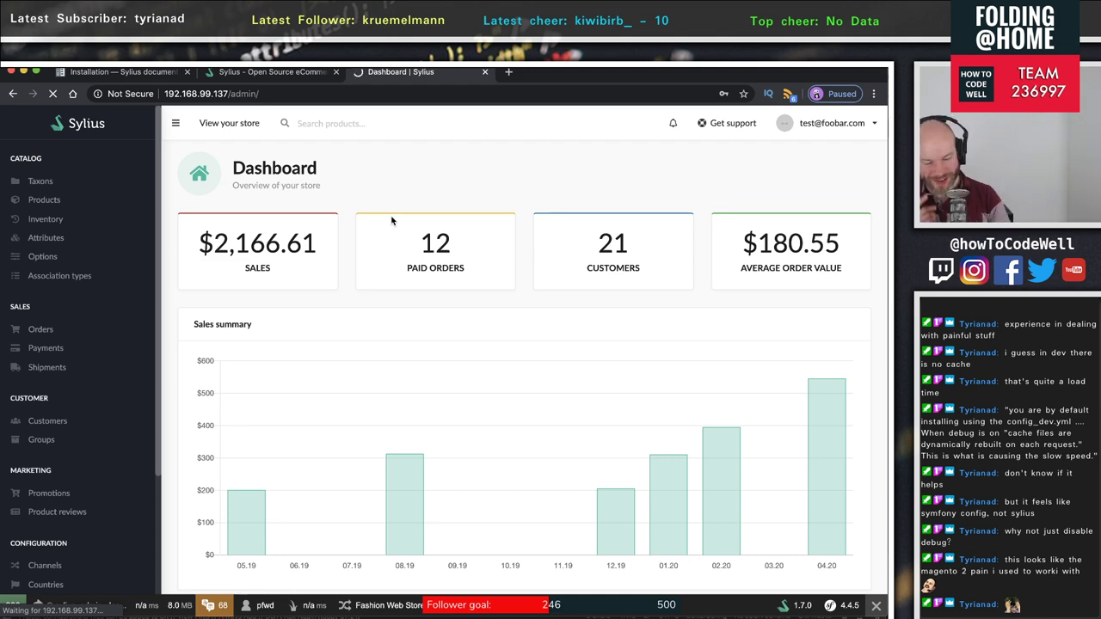
- Cycle through the terminal and code editor, returning to the browser's Products page
{"action": "key", "text": "super+Tab"}
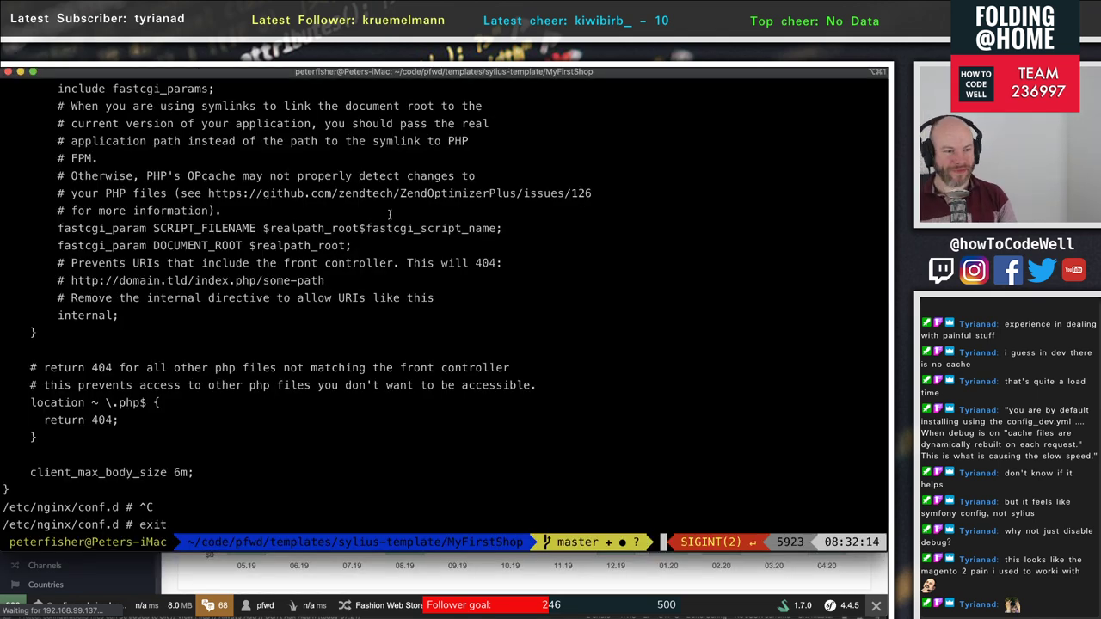
{"action": "key", "text": "super+Tab"}
{"action": "key", "text": "super+Tab"}
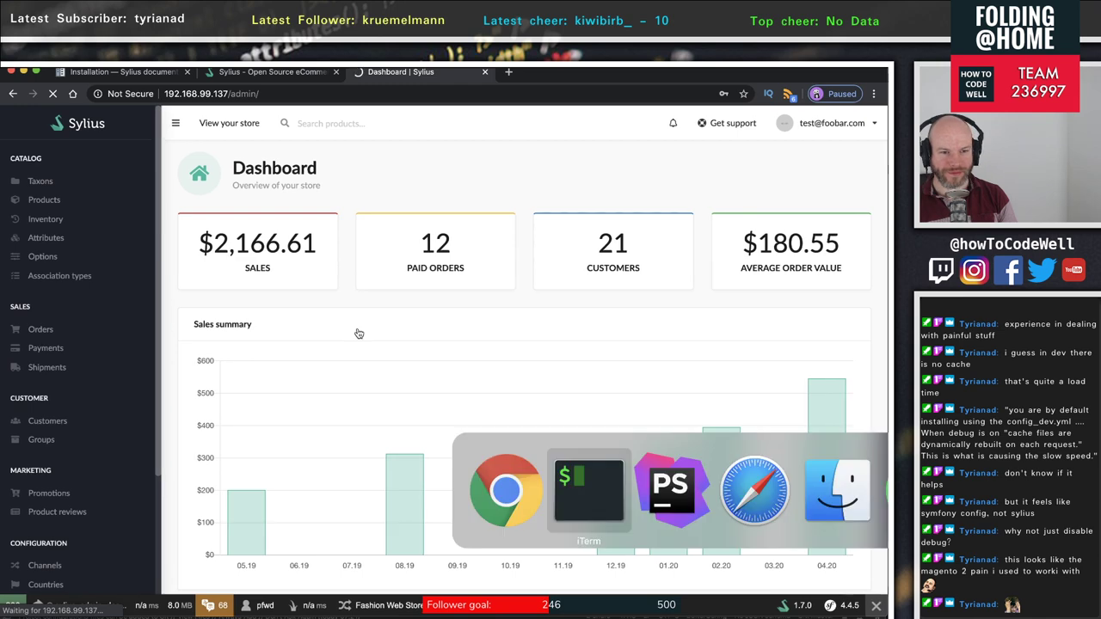
{"action": "key", "text": "super+Tab"}
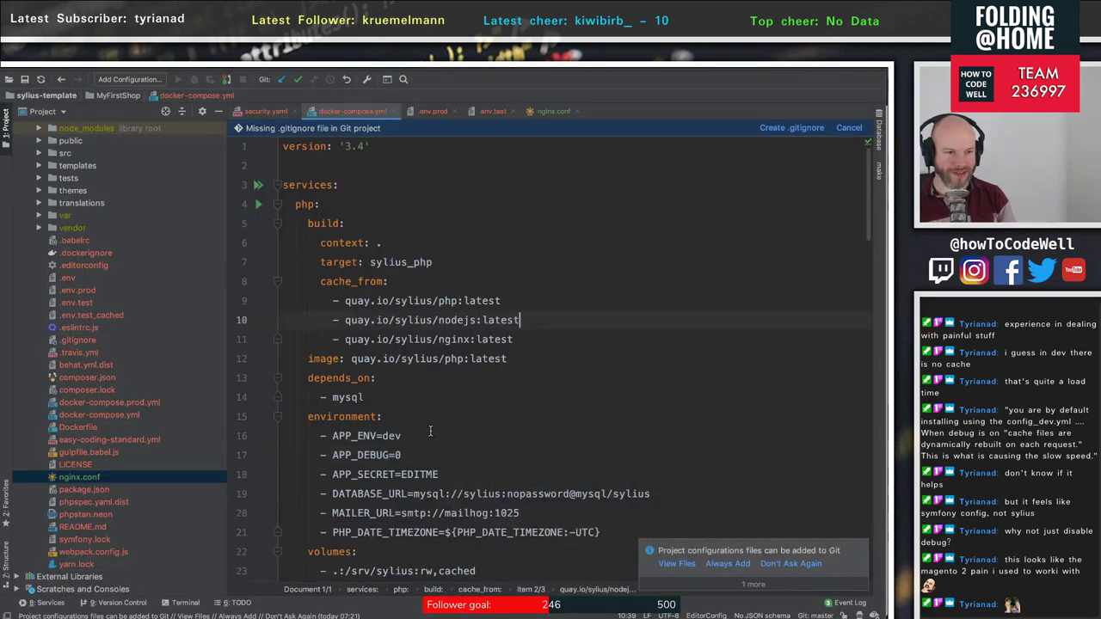
{"action": "key", "text": "super+Tab"}
{"action": "key", "text": "super+r"}
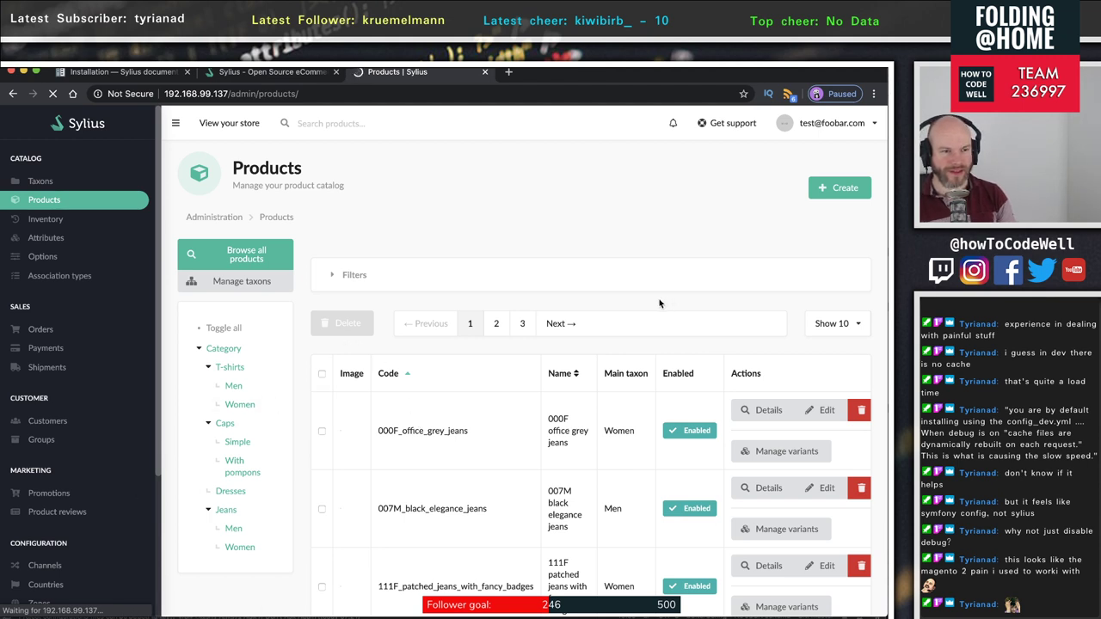
- Start creating a new simple product from the Products page's Create menu
{"action": "scroll", "coordinate": [659, 303], "scroll_direction": "down", "scroll_amount": 5}
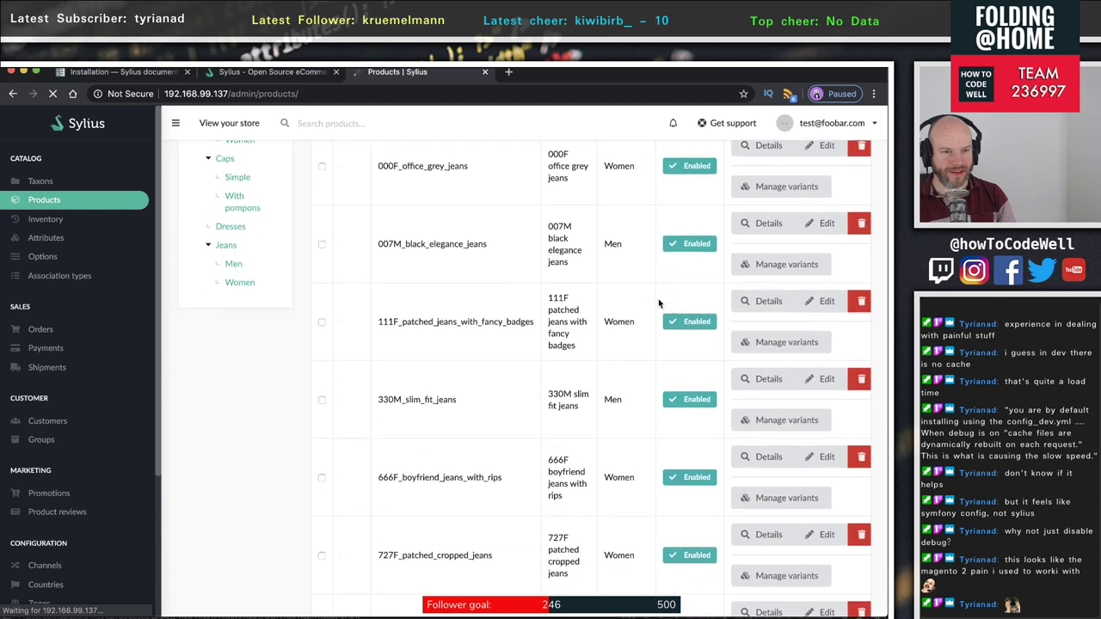
{"action": "scroll", "coordinate": [658, 301], "scroll_direction": "down", "scroll_amount": 5}
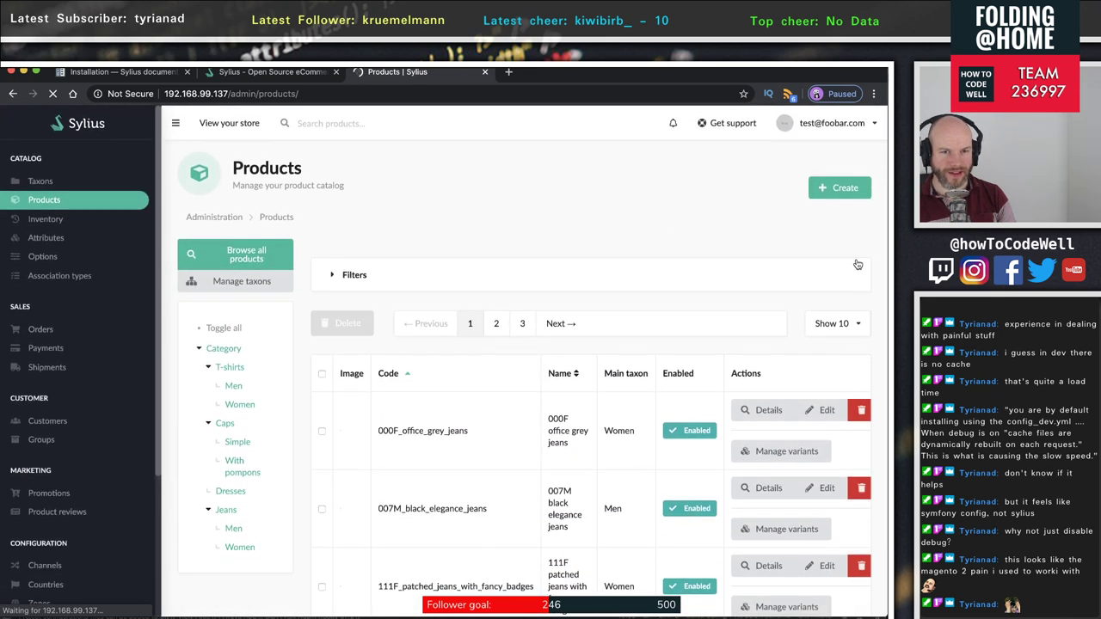
{"action": "scroll", "coordinate": [656, 230], "scroll_direction": "down", "scroll_amount": 10}
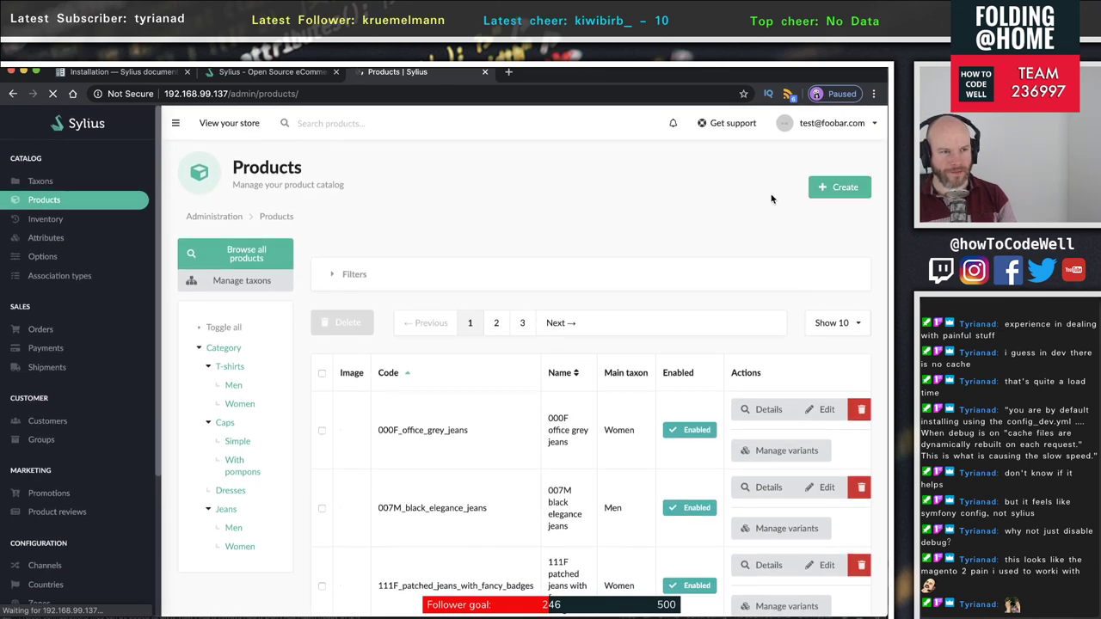
{"action": "left_click", "coordinate": [836, 187]}
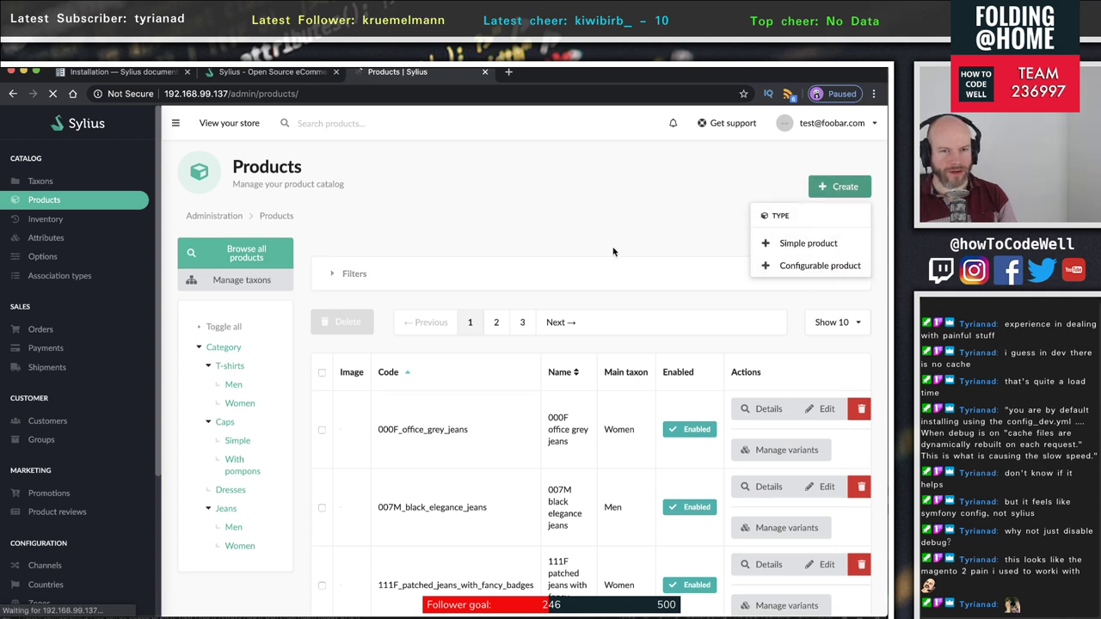
{"action": "left_click", "coordinate": [826, 246]}
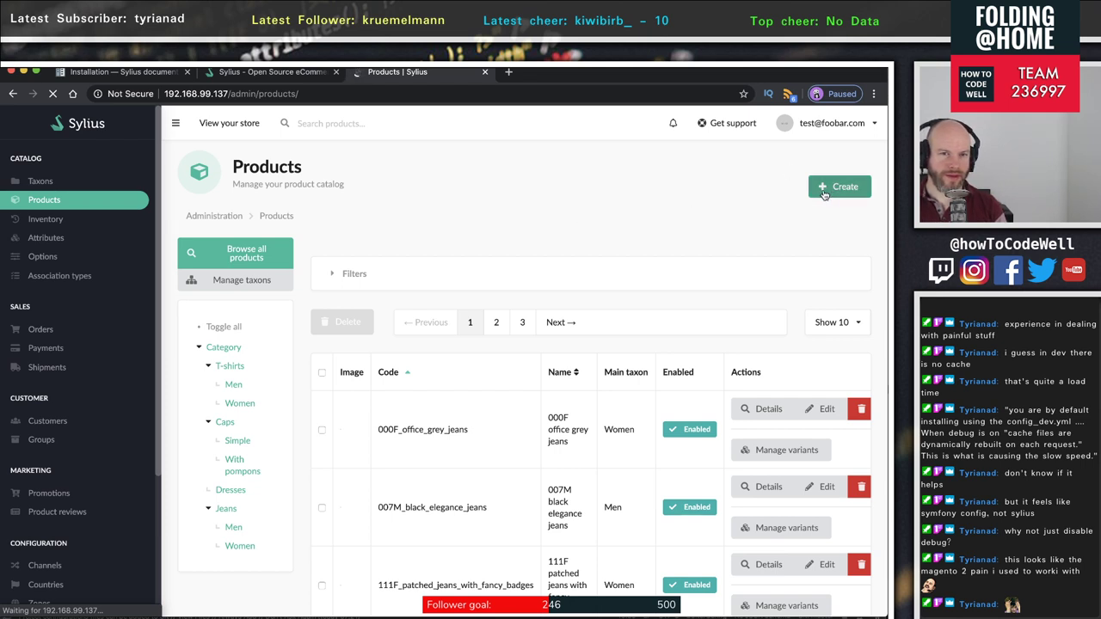
- Switch to the terminal and back to the Products admin page
{"action": "key", "text": "super+Tab"}
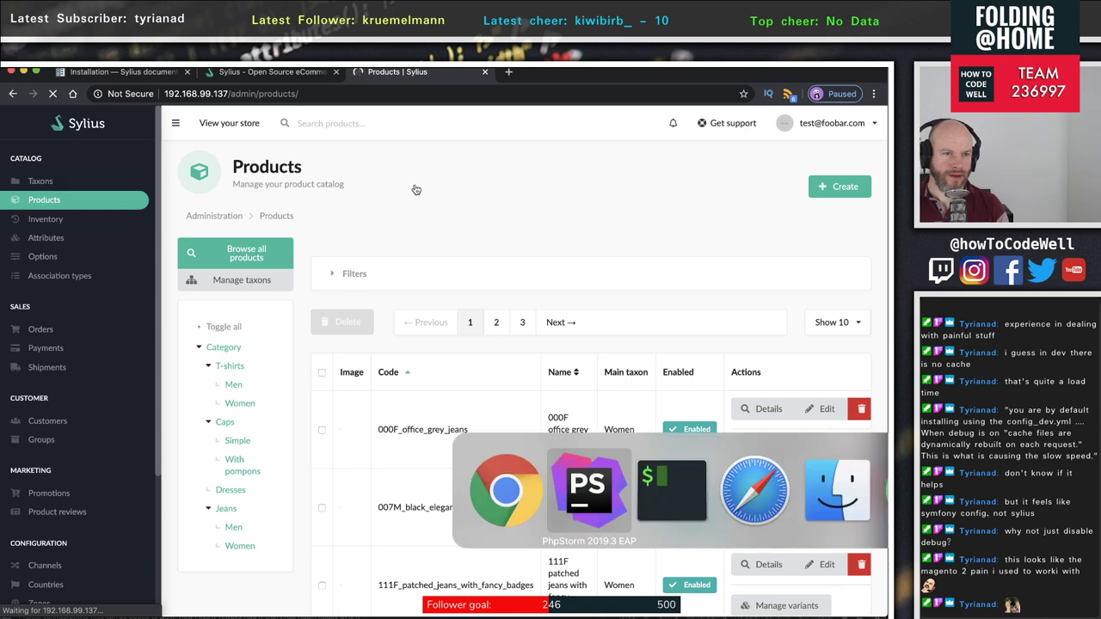
{"action": "key", "text": "super+Tab"}
{"action": "key", "text": "super+Tab"}
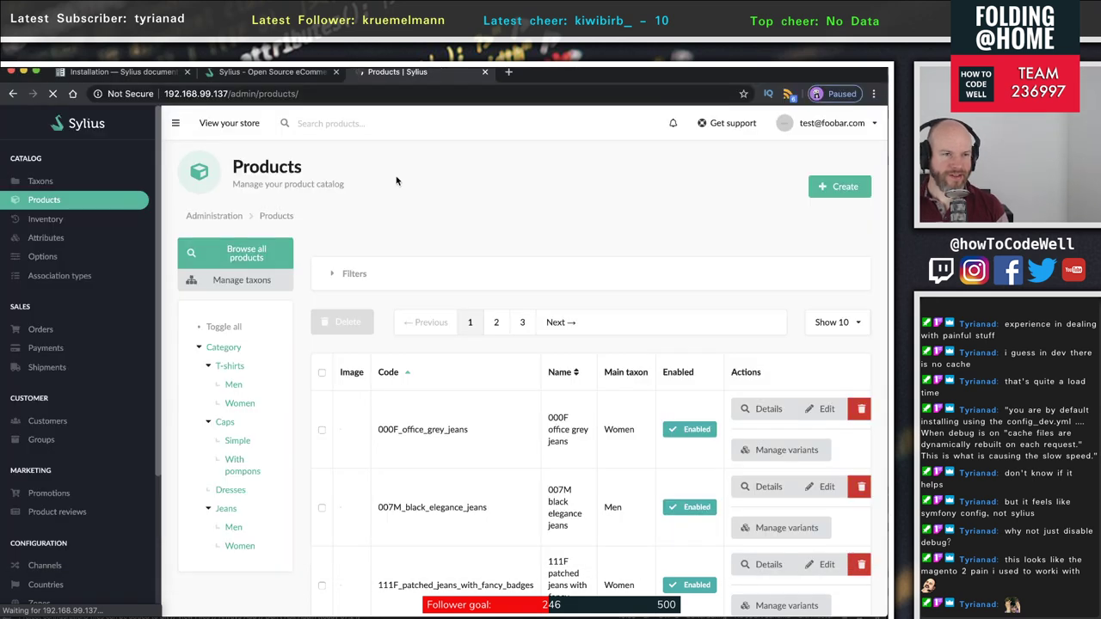
{"action": "key", "text": "super+Tab"}
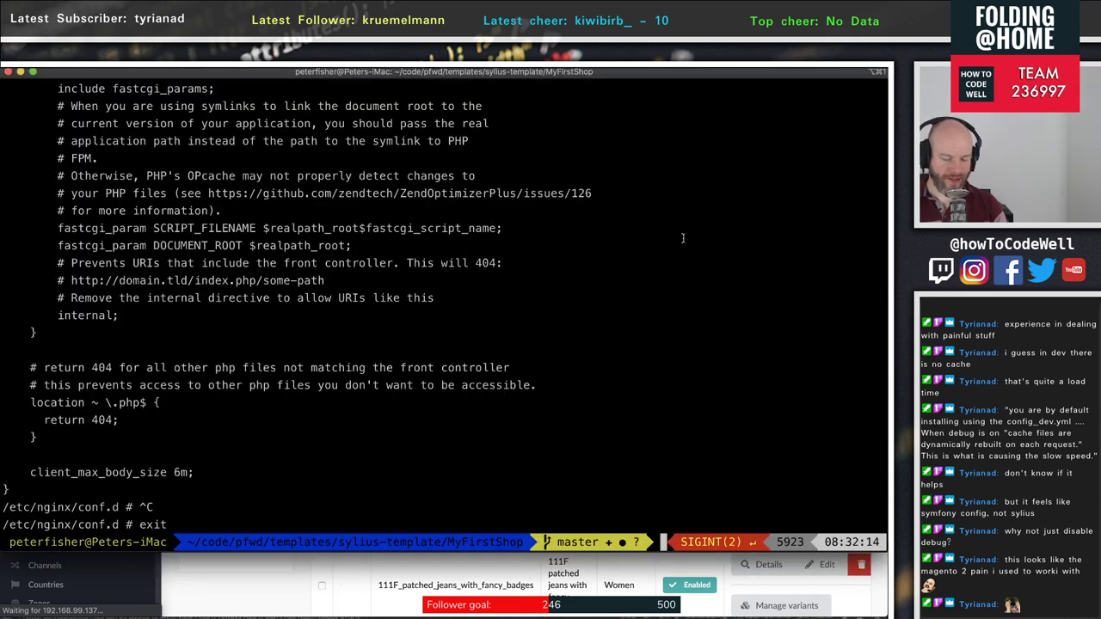
- Change the php service's APP_ENV from dev to prod on line 16 of docker-compose.yml
{"action": "key", "text": "super+Tab"}
{"action": "key", "text": "Tab"}
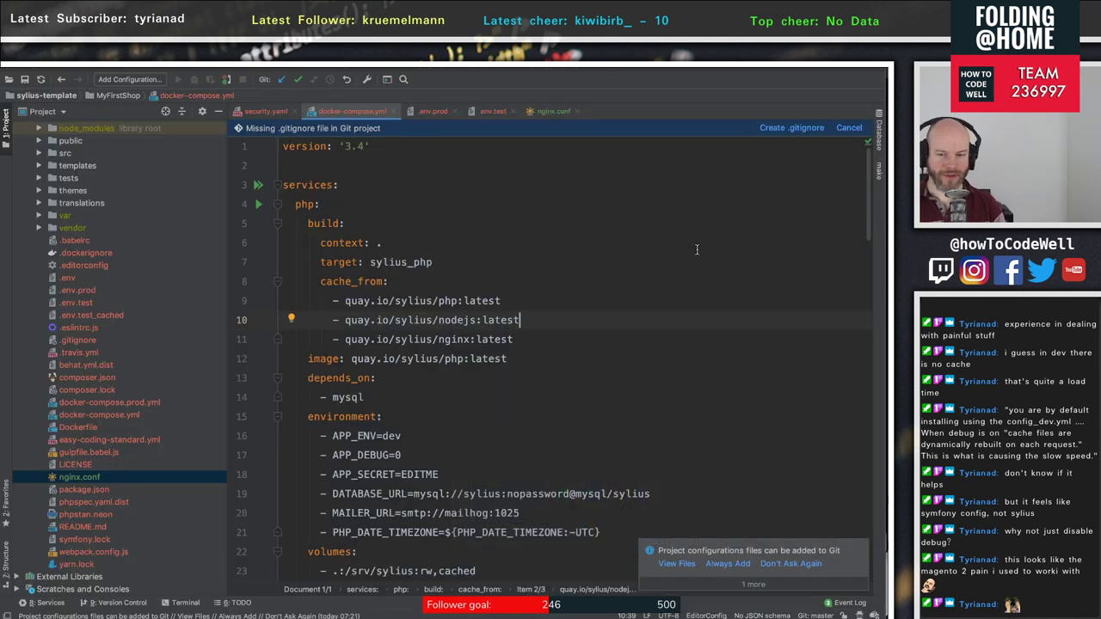
{"action": "scroll", "coordinate": [434, 335], "scroll_direction": "down", "scroll_amount": 1}
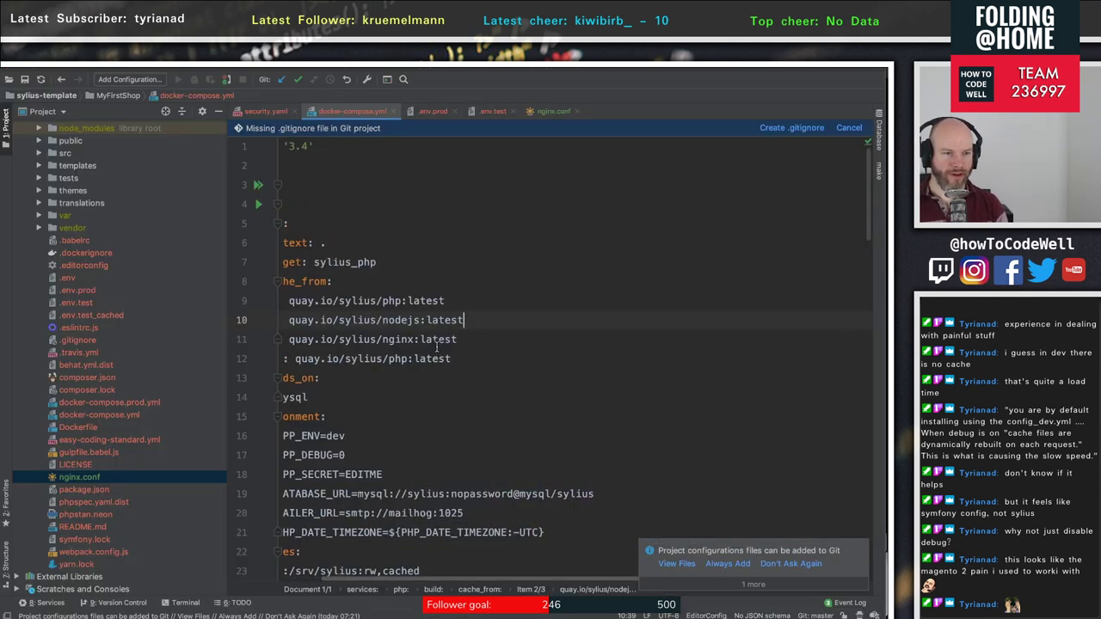
{"action": "double_click", "coordinate": [391, 411]}
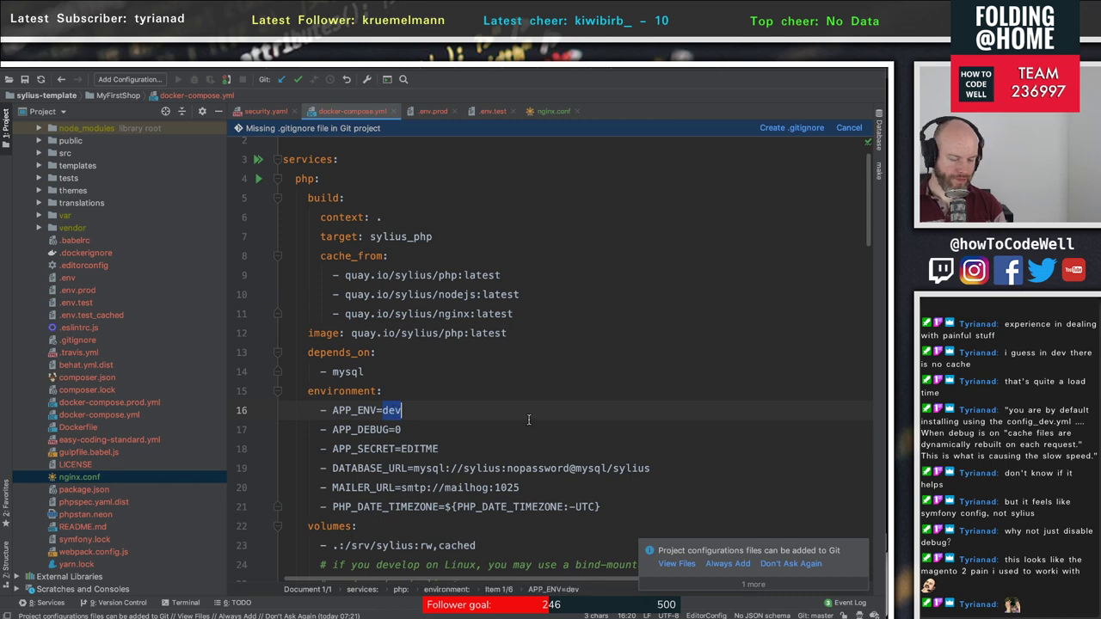
{"action": "type", "text": "prod"}
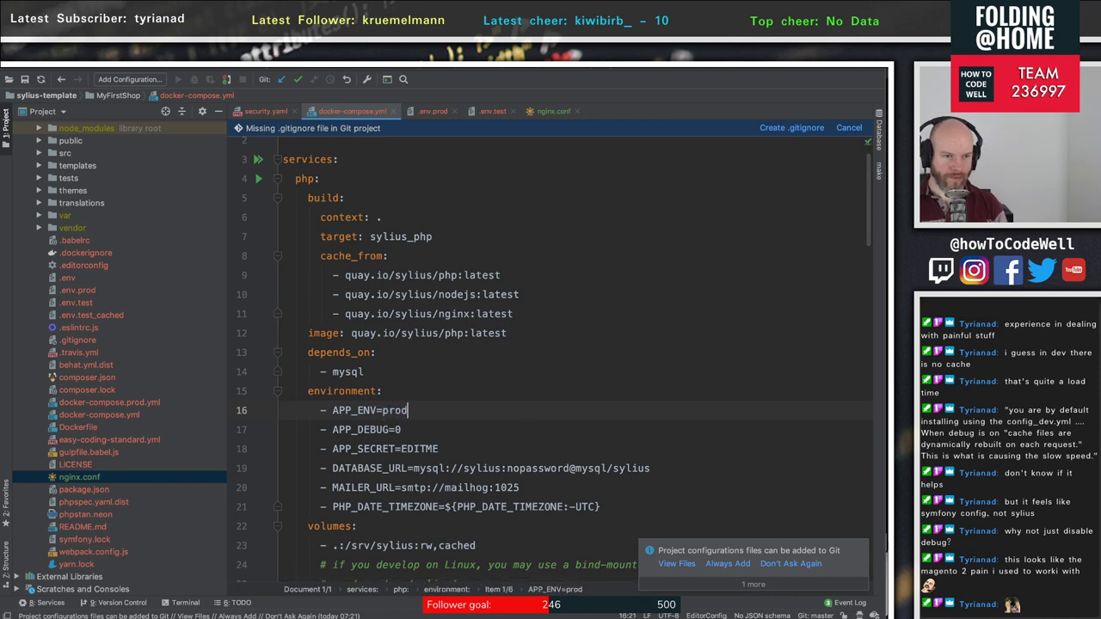
{"action": "key", "text": "super+Tab"}
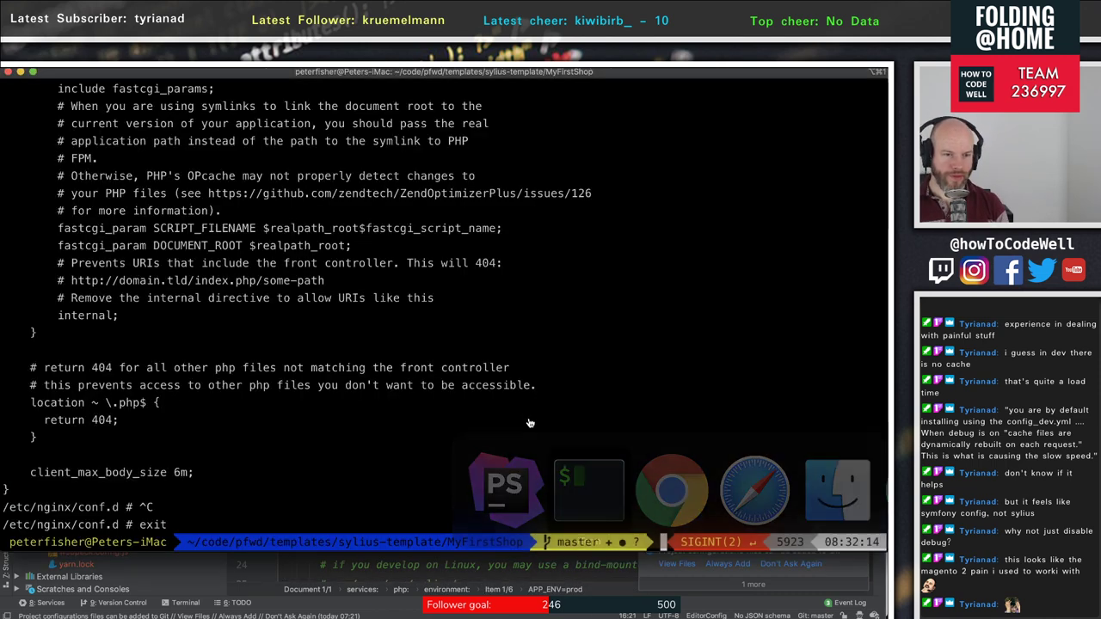
{"action": "key", "text": "super+Tab"}
{"action": "key", "text": "super+Tab"}
{"action": "key", "text": "super+Tab"}
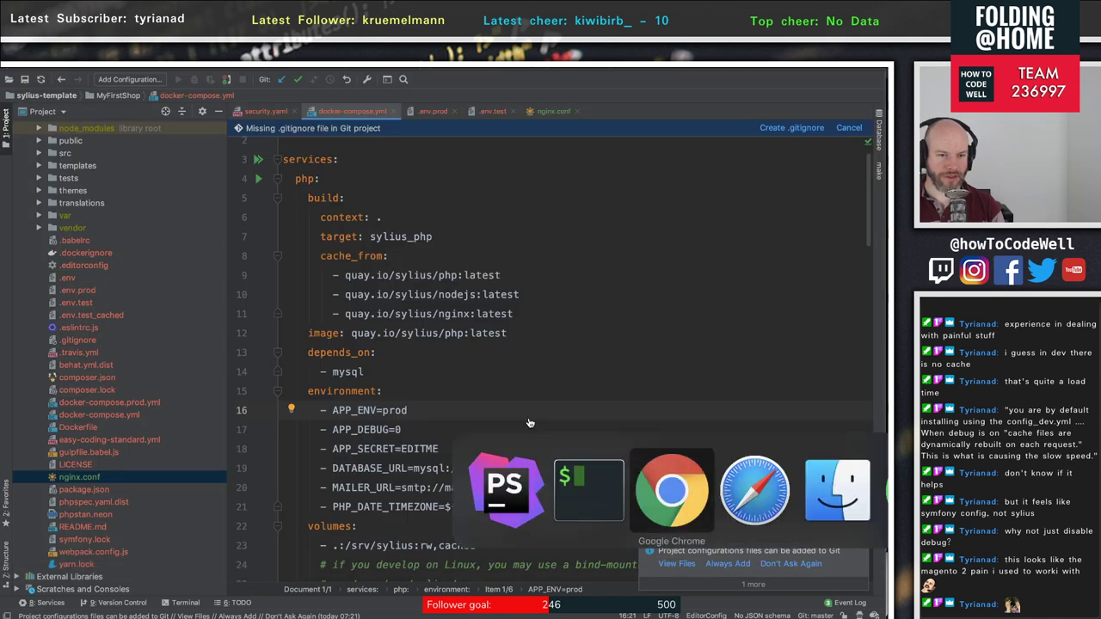
{"action": "key", "text": "super+Tab"}
{"action": "key", "text": "super+Tab"}
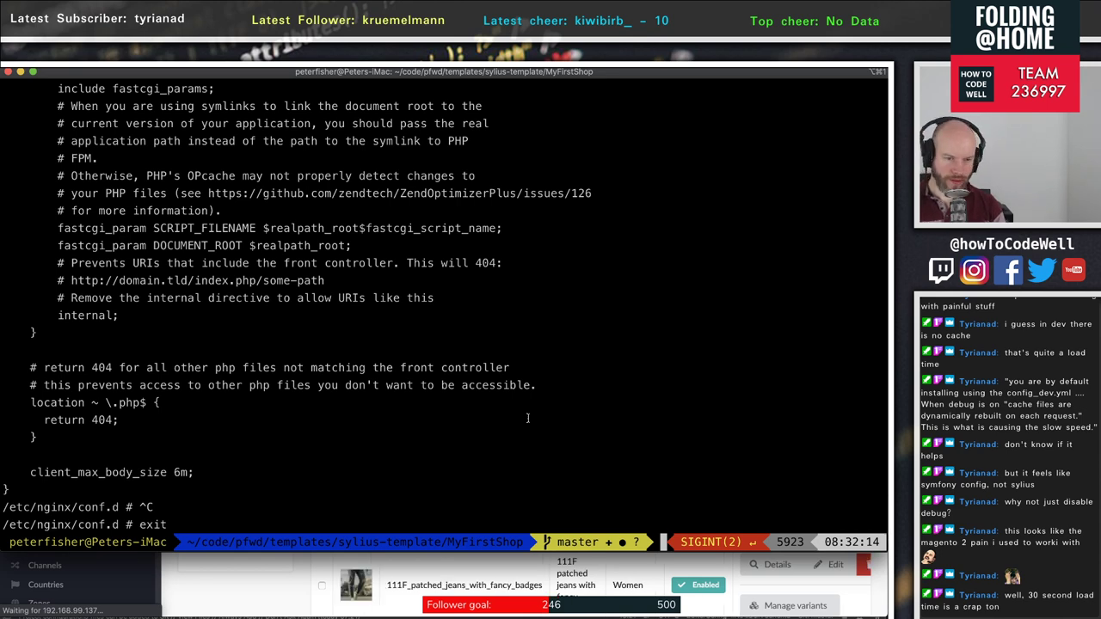
- List the project directory with ls and check whether the Products page has loaded
{"action": "type", "text": "ls"}
{"action": "key", "text": "Return"}
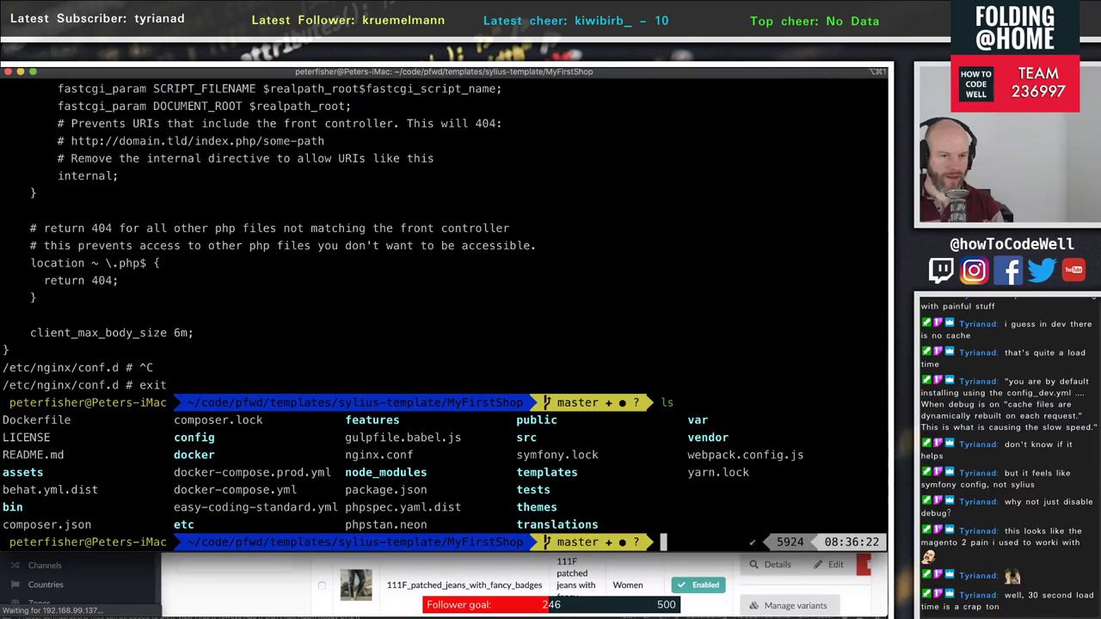
{"action": "key", "text": "super+Tab"}
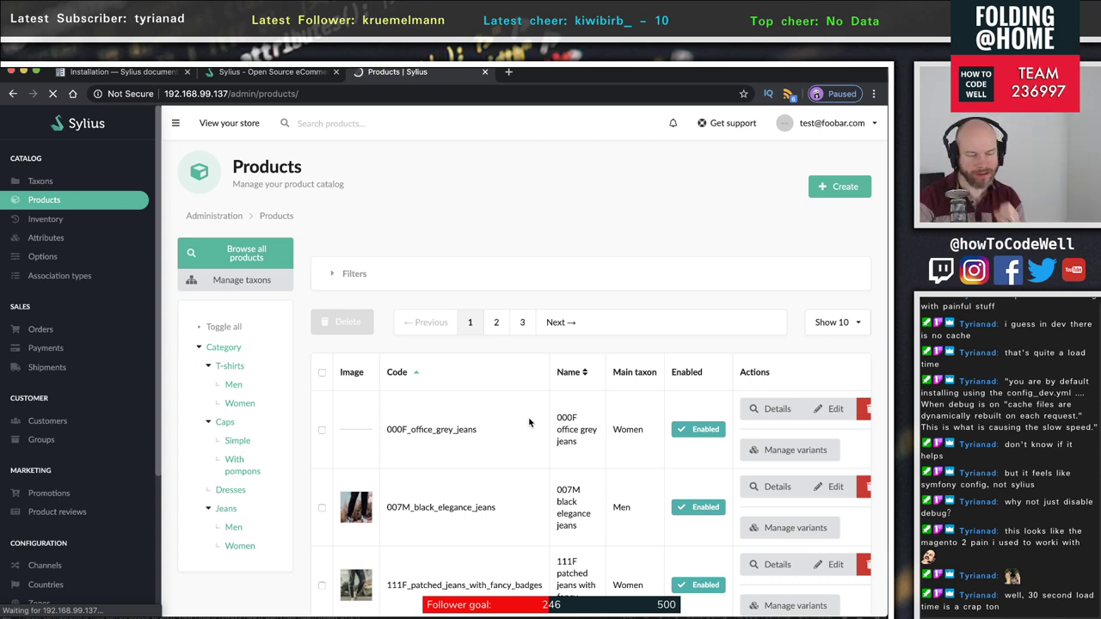
{"action": "key", "text": "super+Tab"}
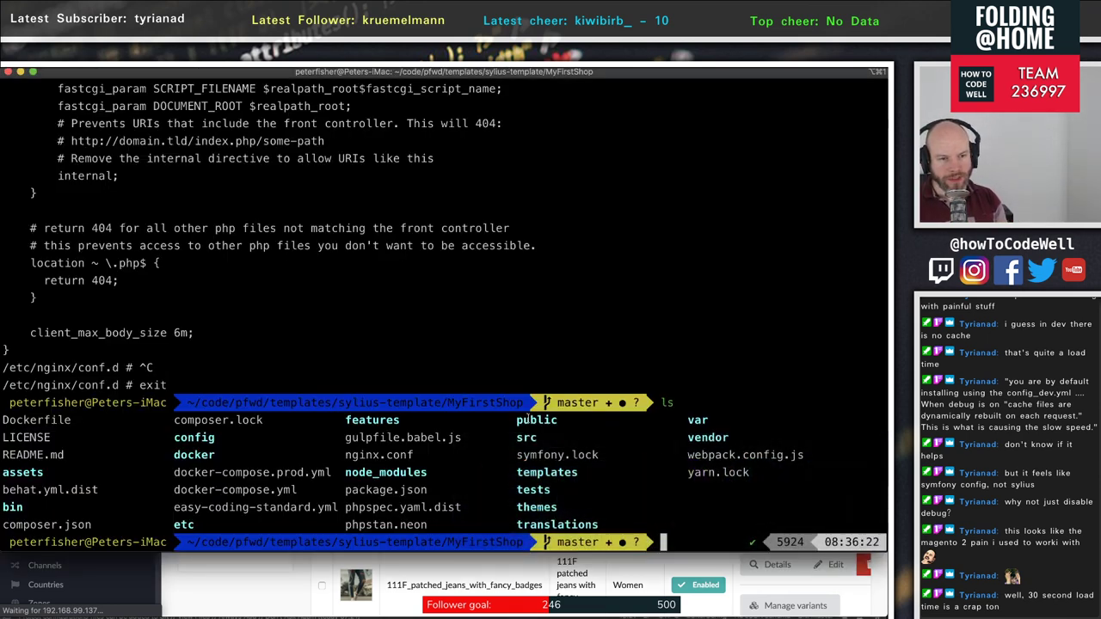
{"action": "key", "text": "super+Tab"}
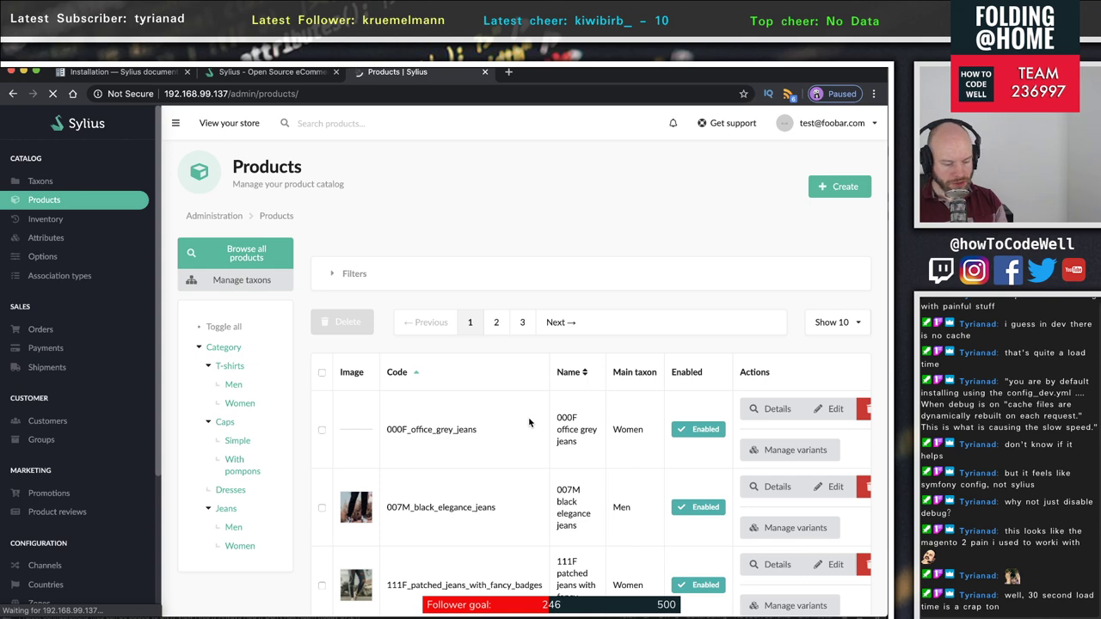
{"action": "key", "text": "super+Tab"}
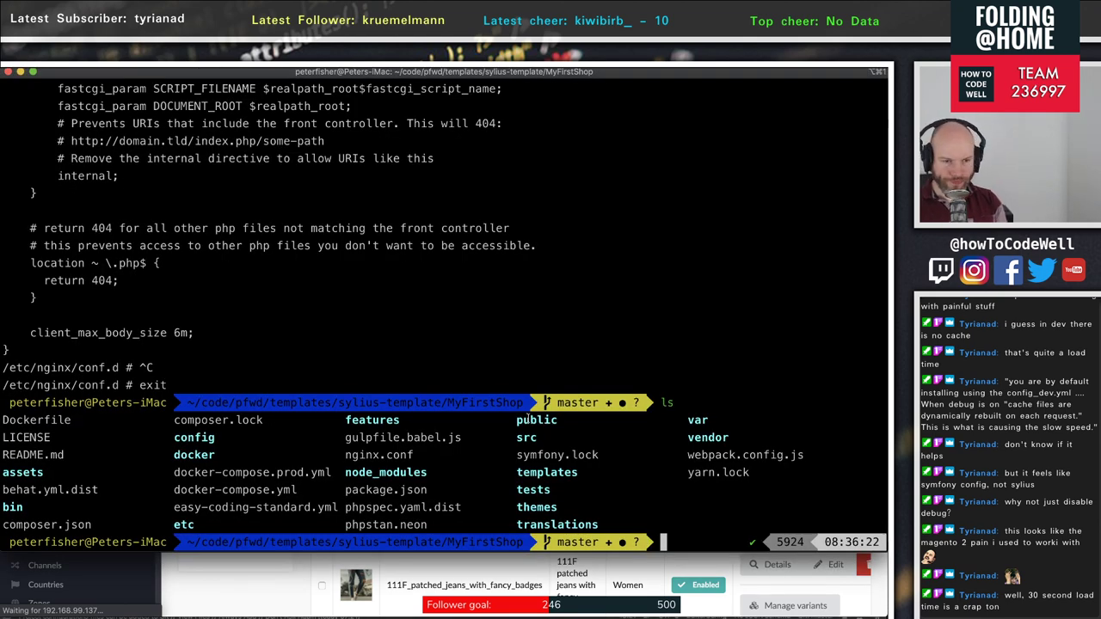
{"action": "key", "text": "super+Tab"}
{"action": "key", "text": "Tab"}
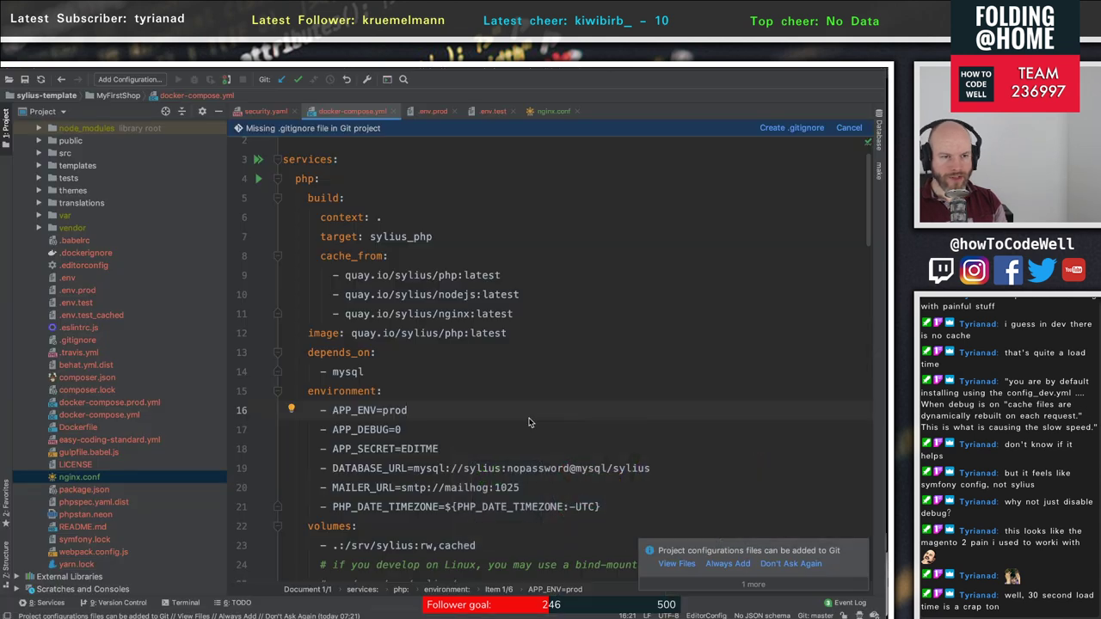
{"action": "key", "text": "super+Tab"}
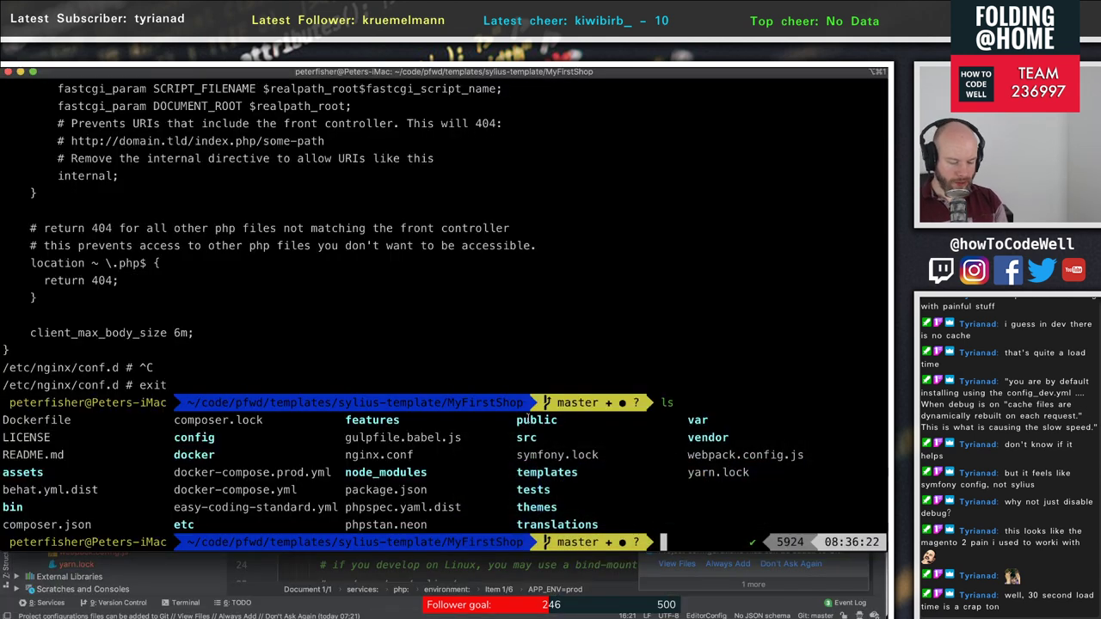
- Take the containers down with docker-compose down, then rebuild with docker-compose up -d --build
{"action": "type", "text": "docker-com"}
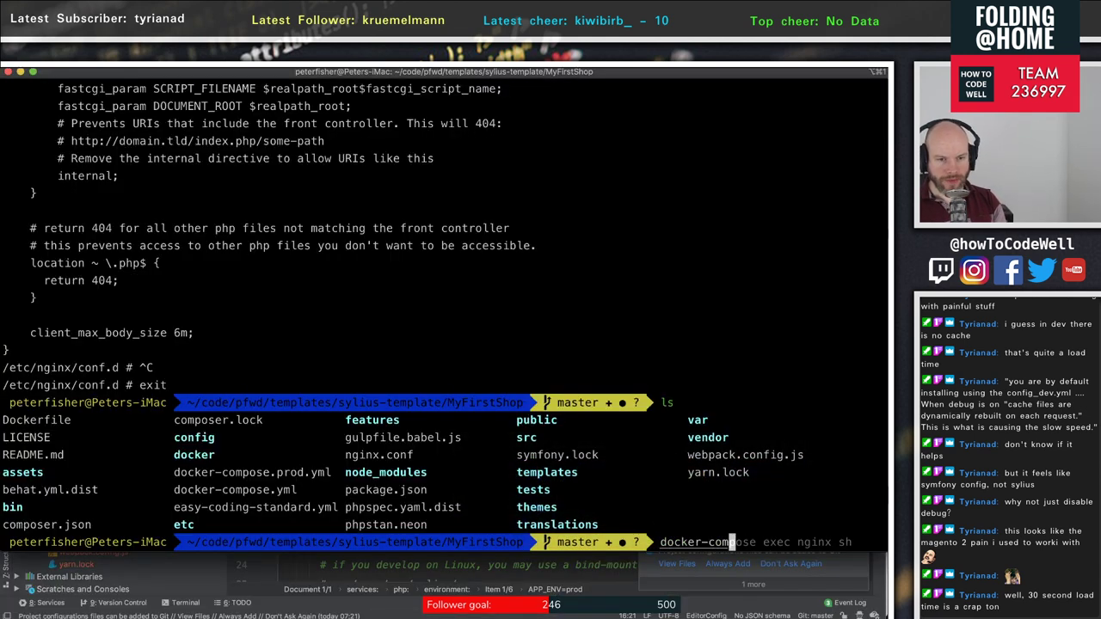
{"action": "type", "text": "pose down"}
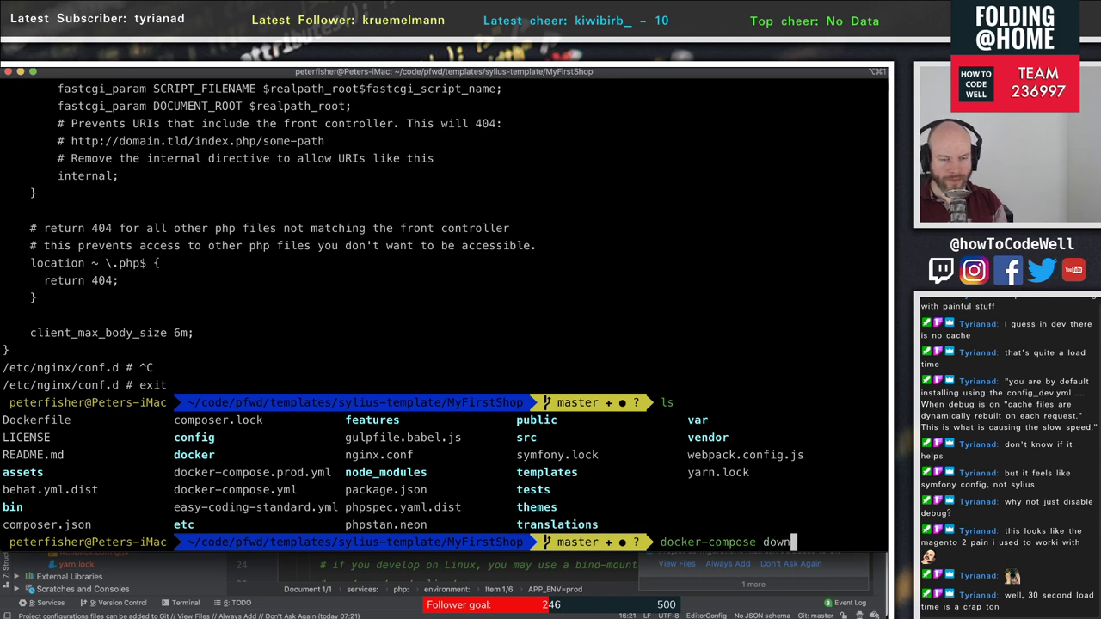
{"action": "key", "text": "Return"}
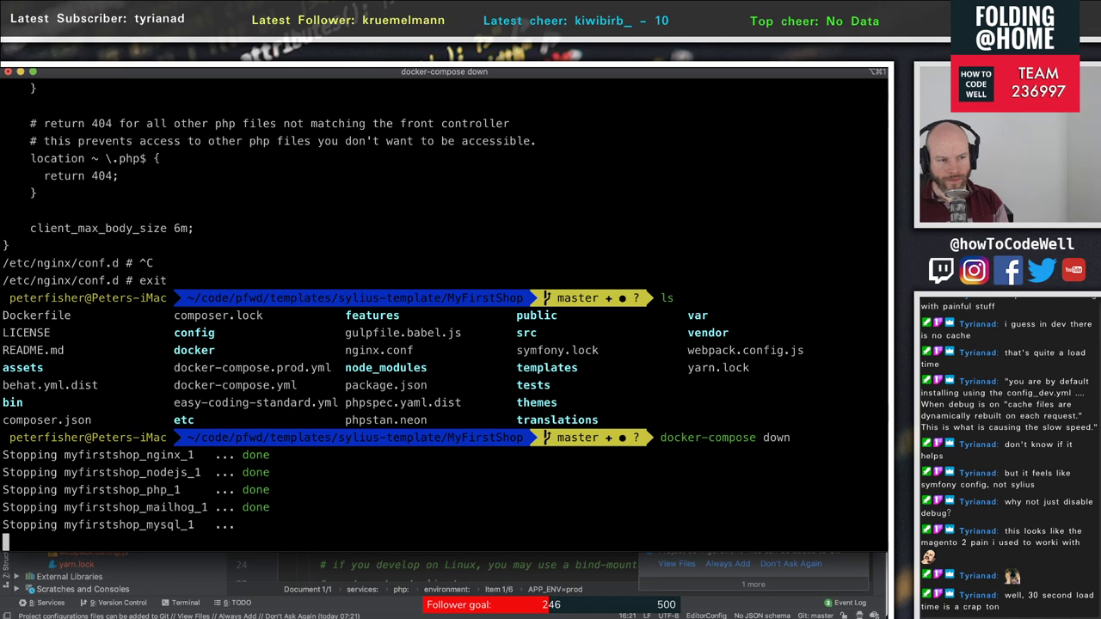
{"action": "key", "text": "Up"}
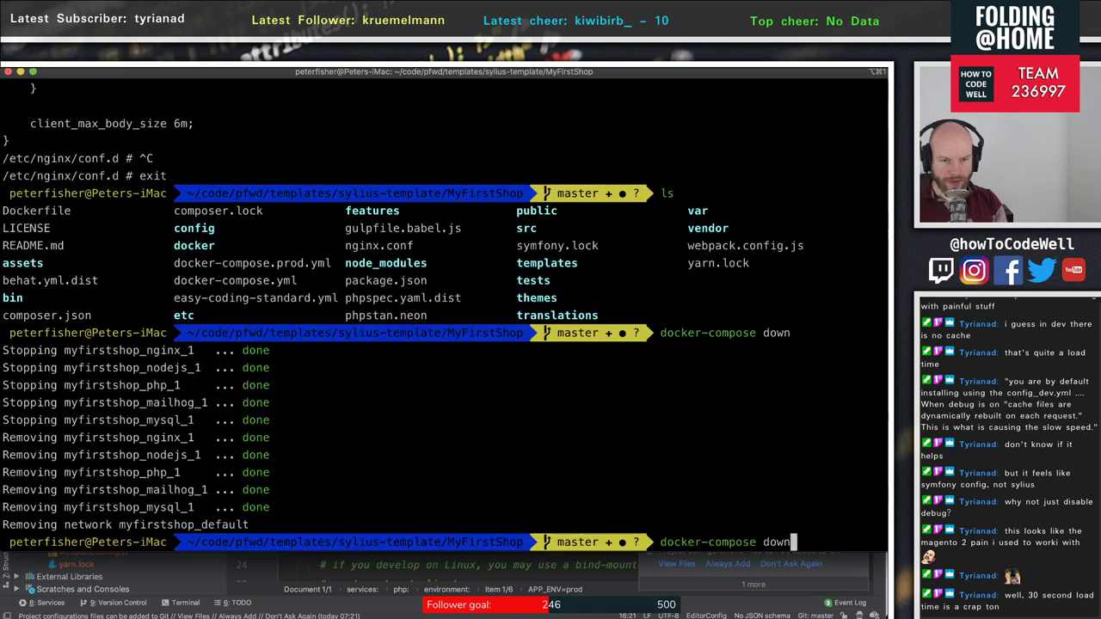
{"action": "key", "text": "Left"}
{"action": "key", "text": "Left"}
{"action": "key", "text": "Left"}
{"action": "key", "text": "Left"}
{"action": "type", "text": "up -d"}
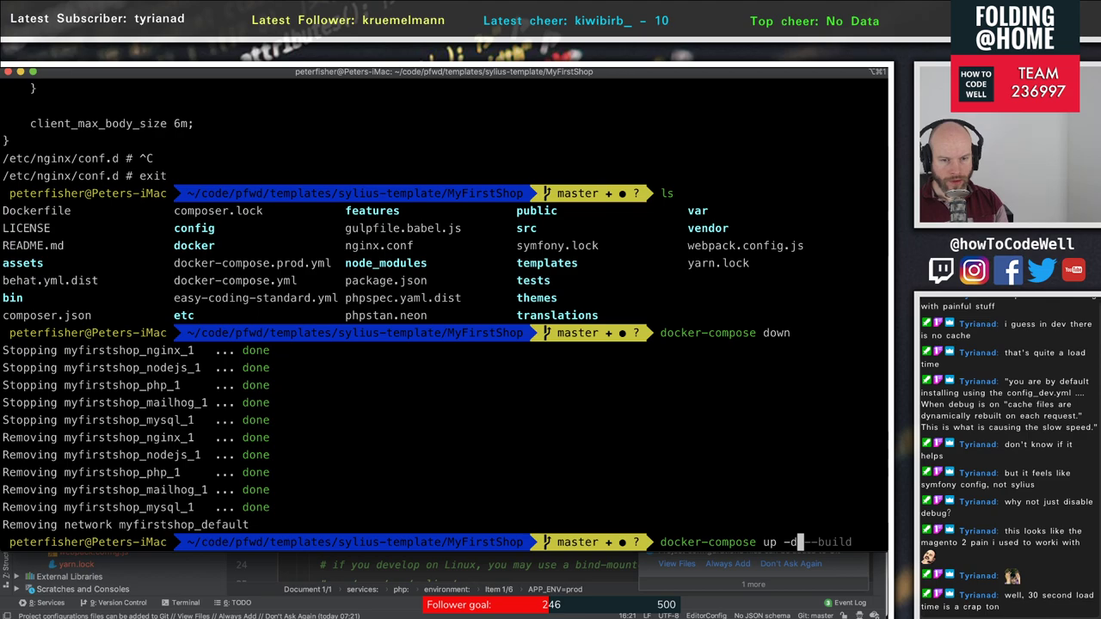
{"action": "key", "text": "Right"}
{"action": "key", "text": "Return"}
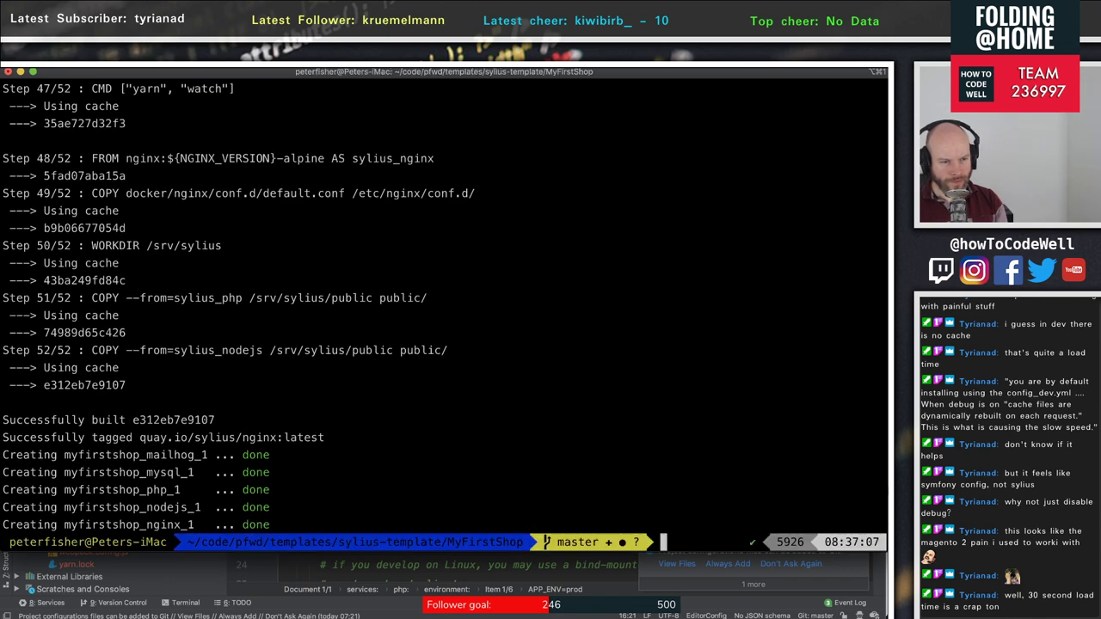
- Confirm with docker ps -a that all five containers are running
{"action": "type", "text": "doc"}
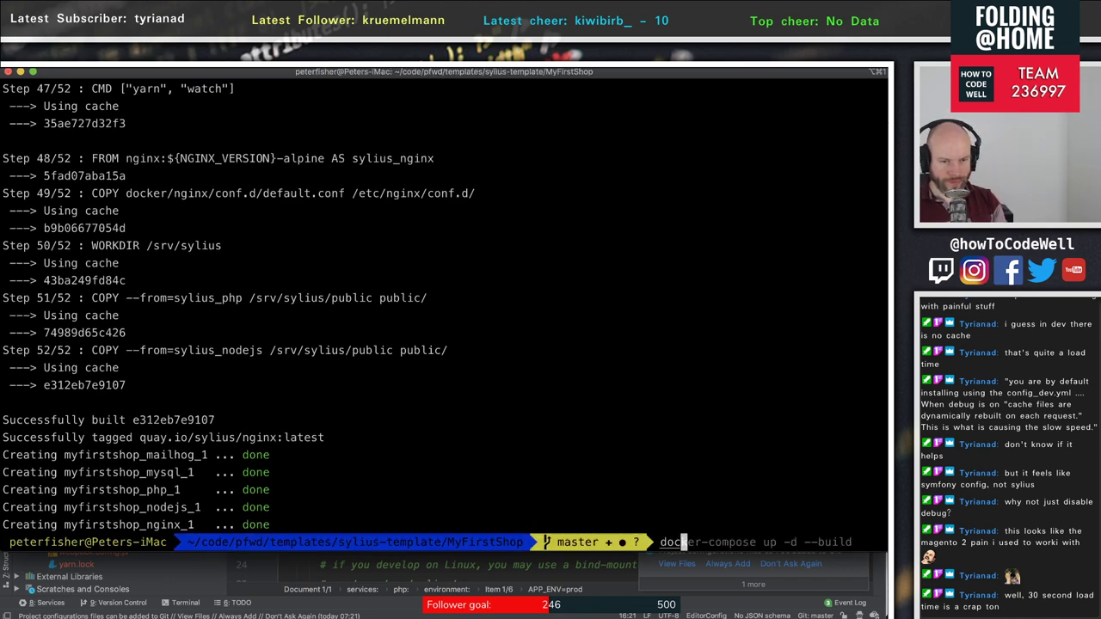
{"action": "type", "text": "ker ps -a"}
{"action": "key", "text": "Return"}
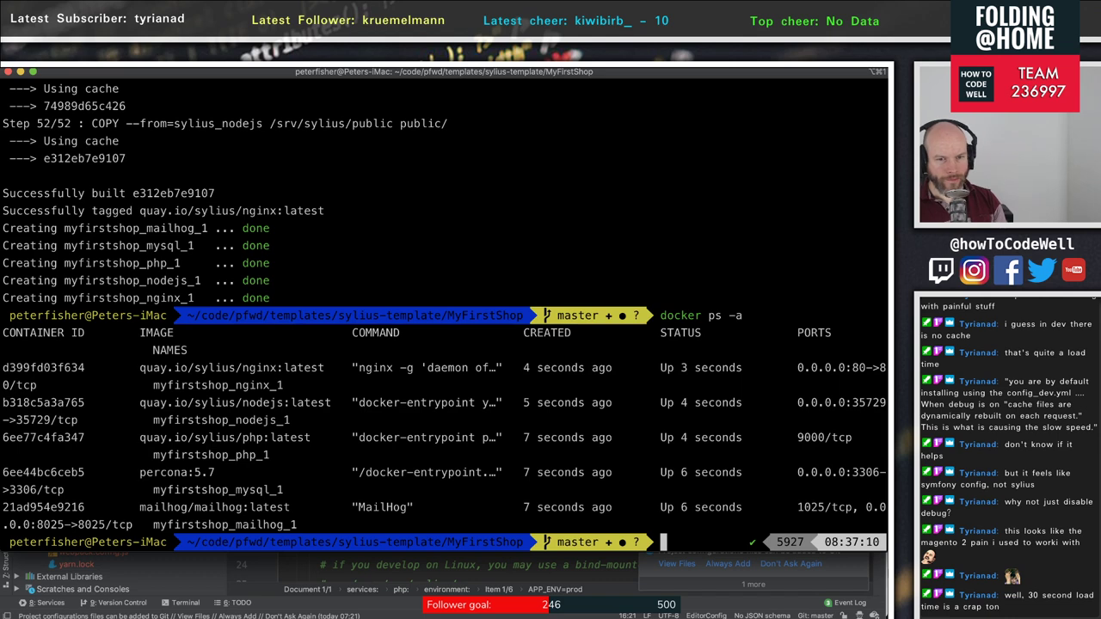
{"action": "key", "text": "super+Tab"}
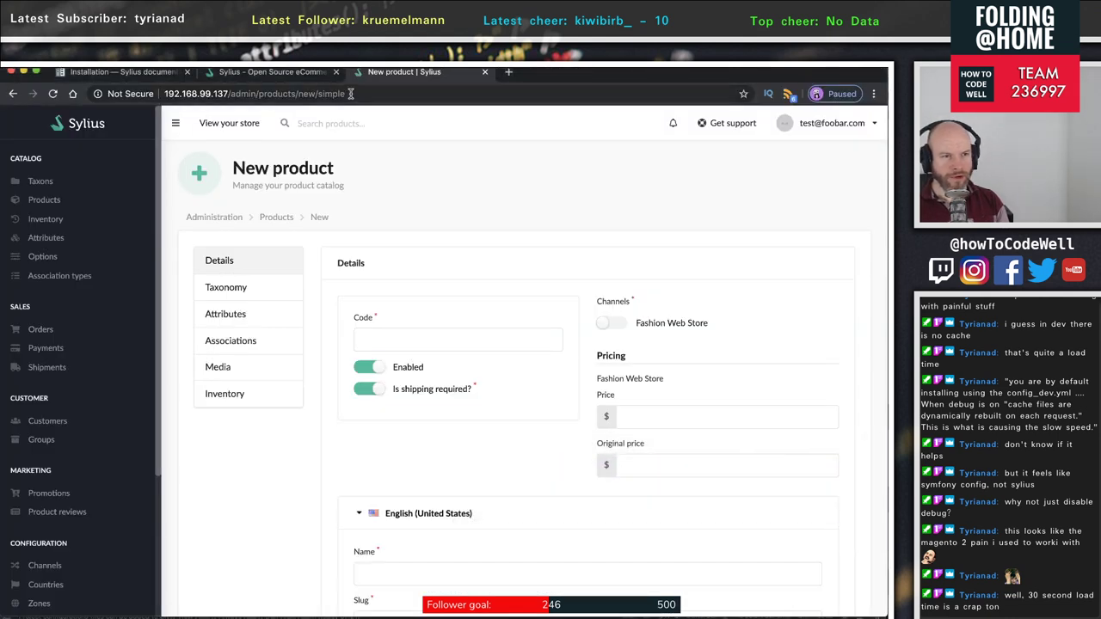
- Strip /admin/products/new/simple from the address to load the storefront at 192.168.99.137
{"action": "scroll", "coordinate": [354, 480], "scroll_direction": "down", "scroll_amount": 10}
{"action": "scroll", "coordinate": [353, 484], "scroll_direction": "up", "scroll_amount": 5}
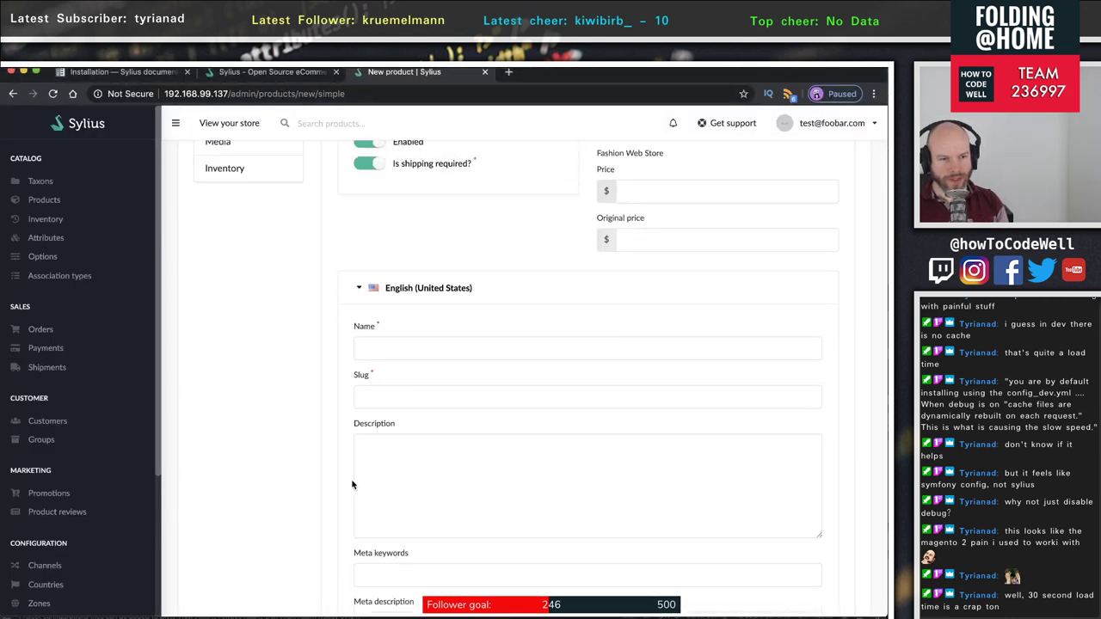
{"action": "scroll", "coordinate": [352, 485], "scroll_direction": "up", "scroll_amount": 5}
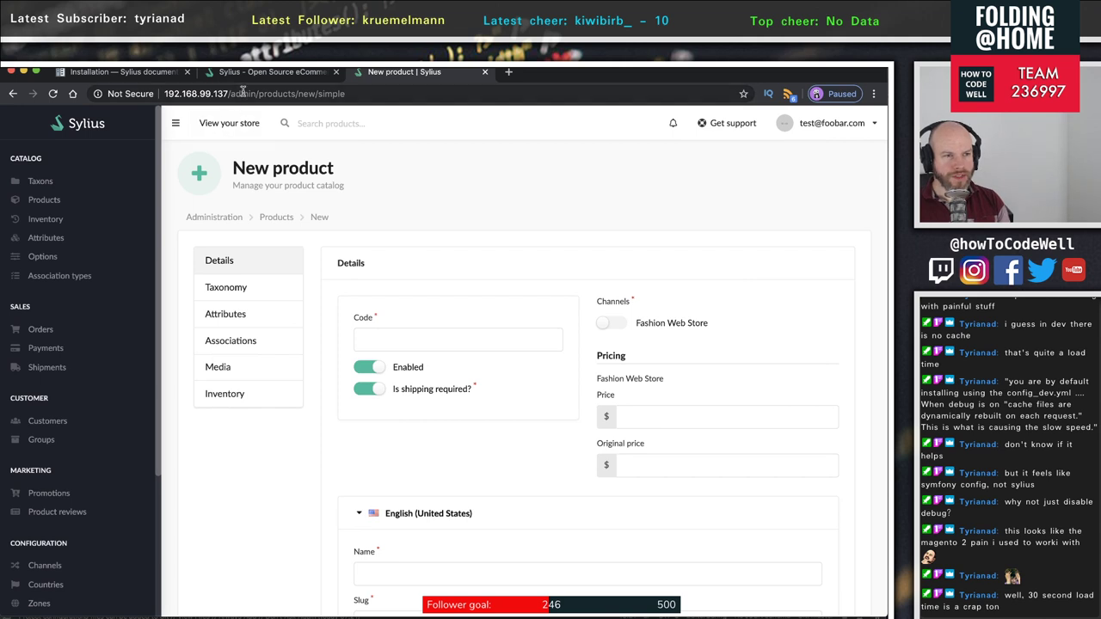
{"action": "left_click", "coordinate": [378, 94]}
{"action": "left_click", "coordinate": [226, 94]}
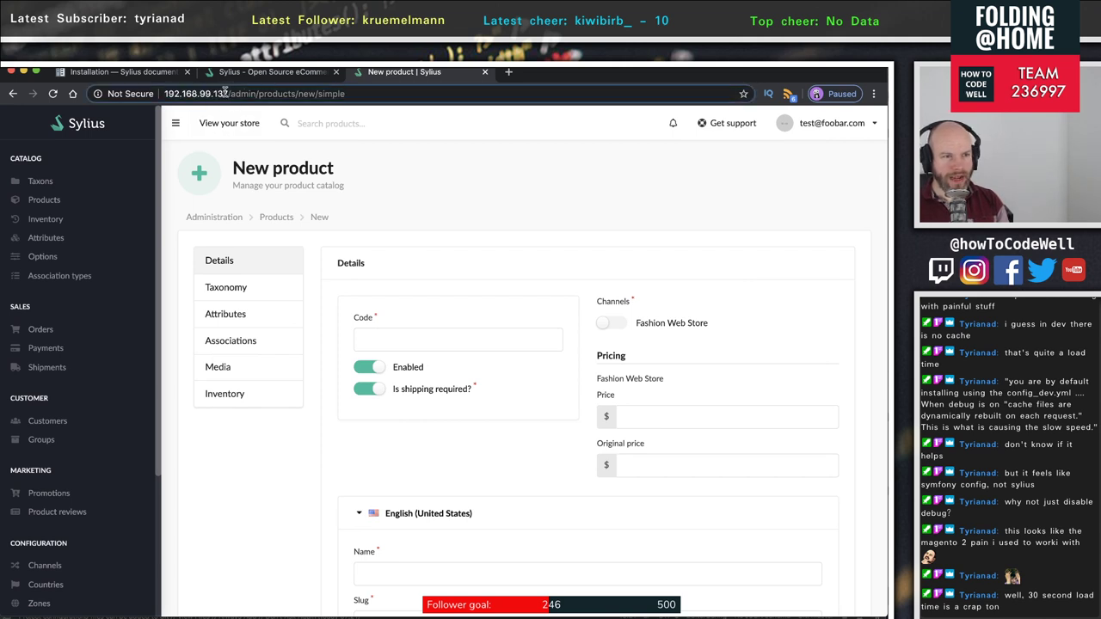
{"action": "left_click_drag", "start_coordinate": [226, 93], "coordinate": [533, 115]}
{"action": "key", "text": "BackSpace"}
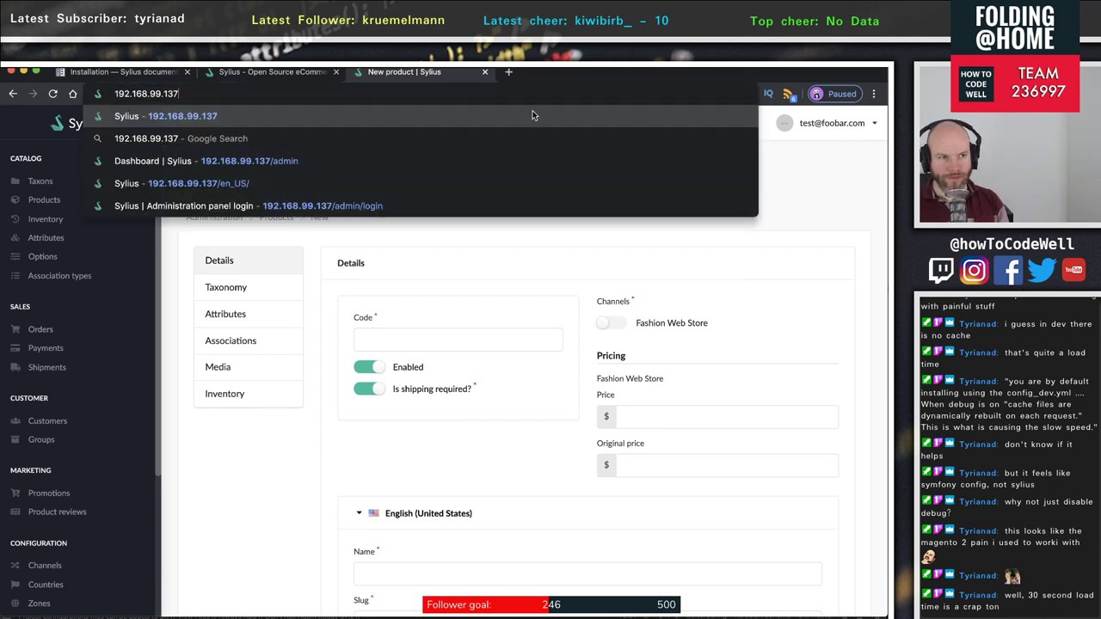
{"action": "key", "text": "Return"}
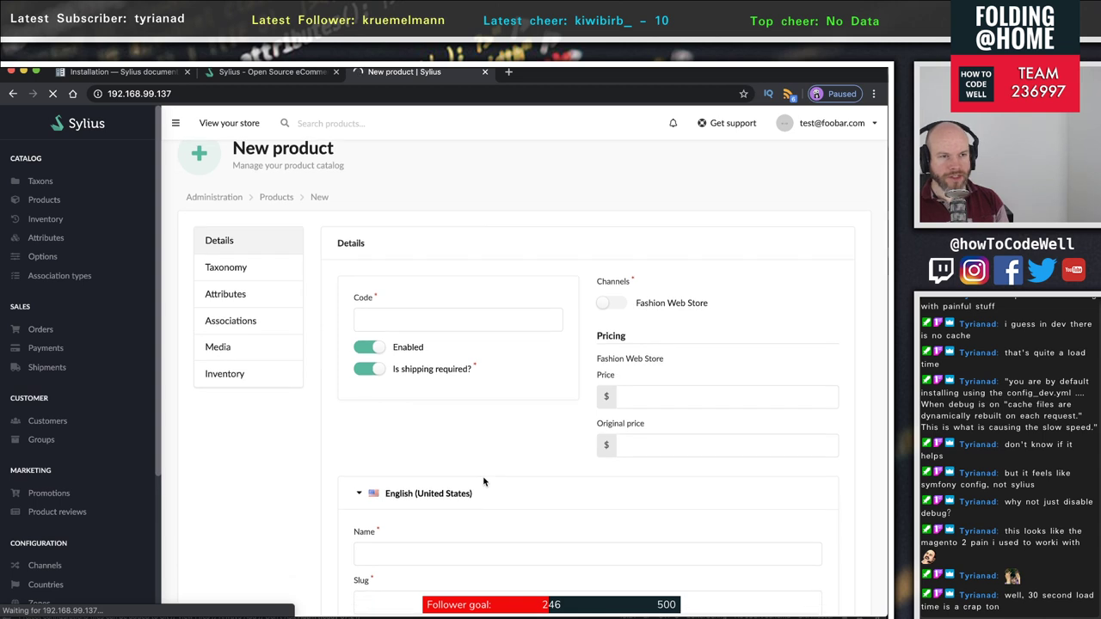
- Scroll the New product form and expand its German (Germany) translation fields
{"action": "scroll", "coordinate": [483, 479], "scroll_direction": "down", "scroll_amount": 2}
{"action": "scroll", "coordinate": [482, 477], "scroll_direction": "up", "scroll_amount": 2}
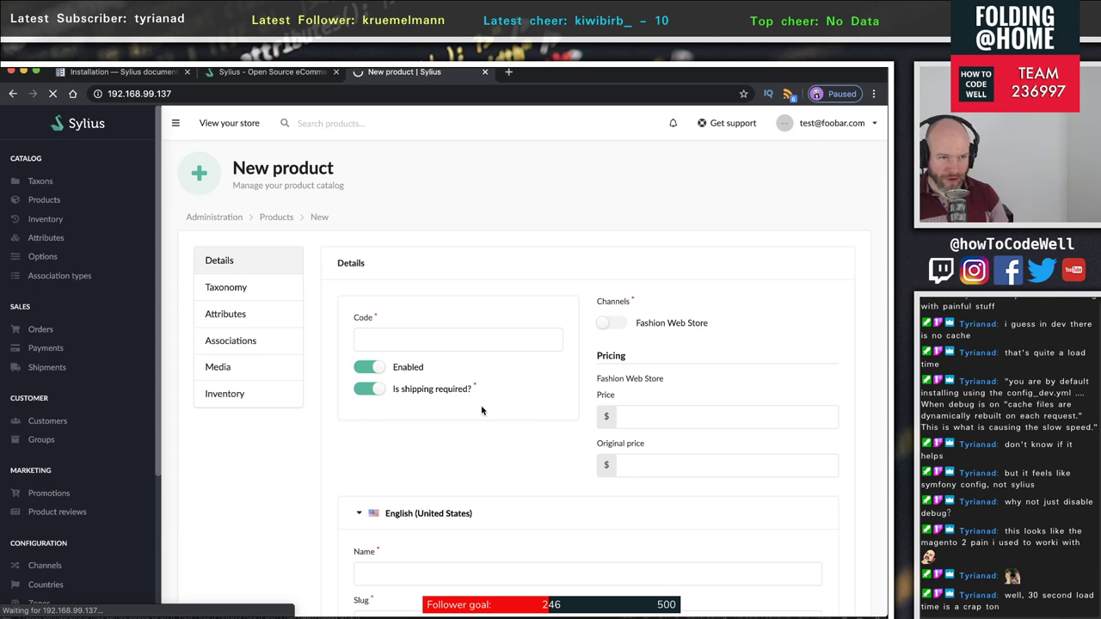
{"action": "scroll", "coordinate": [490, 411], "scroll_direction": "down", "scroll_amount": 2}
{"action": "scroll", "coordinate": [439, 410], "scroll_direction": "down", "scroll_amount": 2}
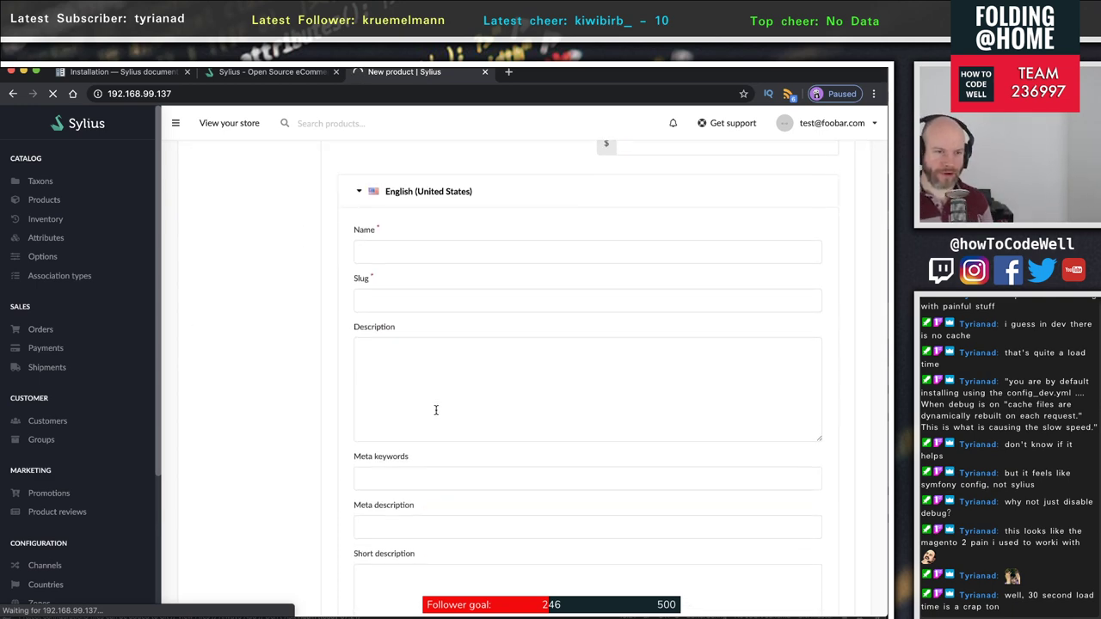
{"action": "scroll", "coordinate": [435, 410], "scroll_direction": "up", "scroll_amount": 4}
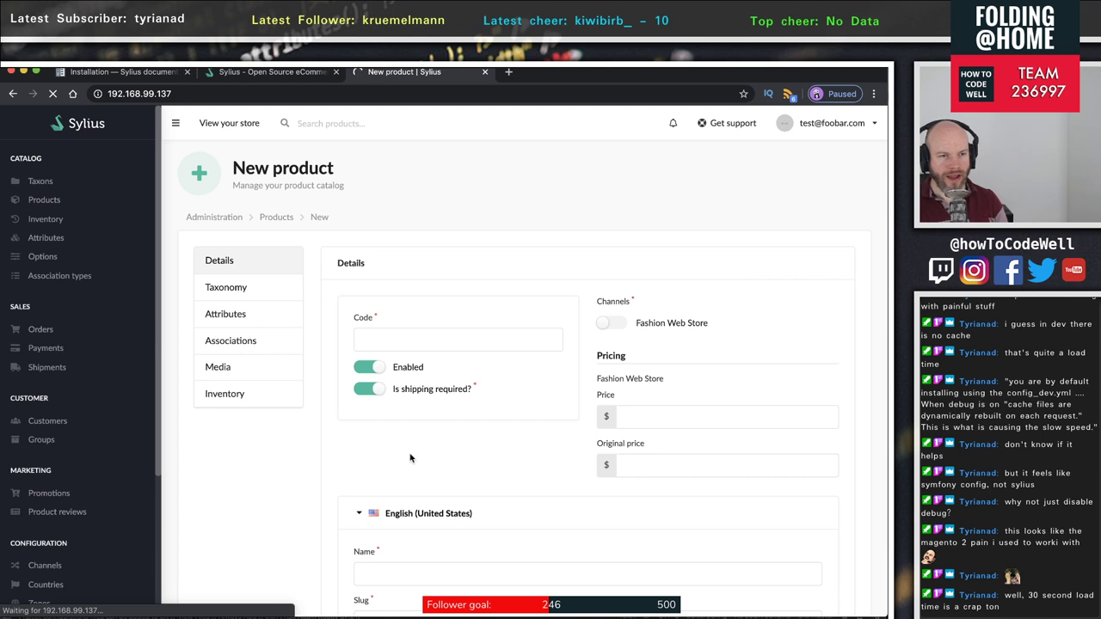
{"action": "scroll", "coordinate": [430, 456], "scroll_direction": "down", "scroll_amount": 3}
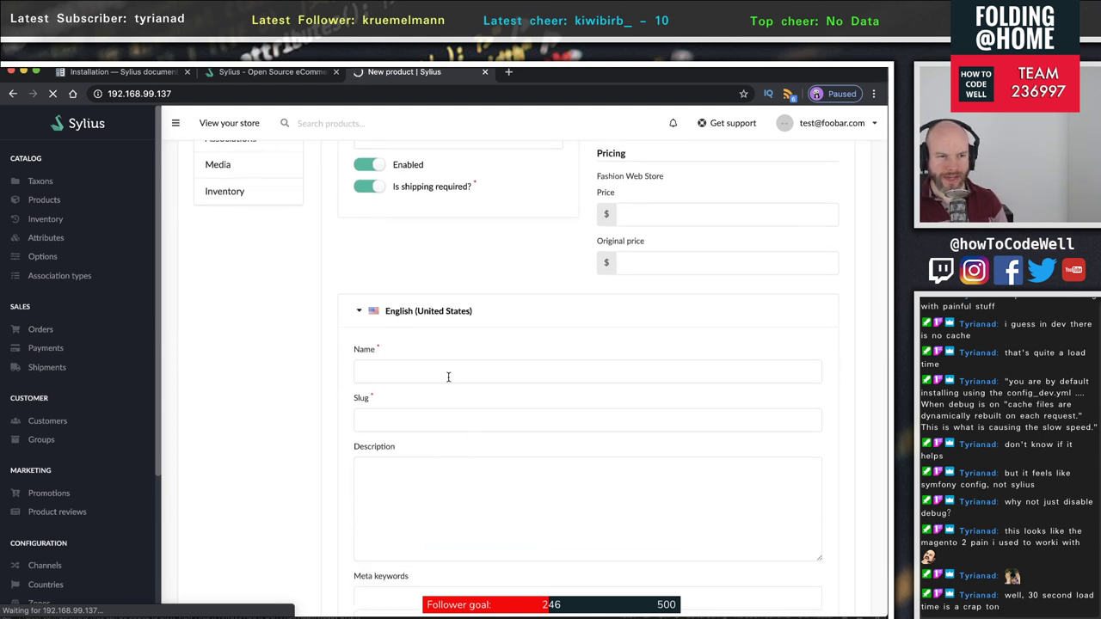
{"action": "scroll", "coordinate": [468, 485], "scroll_direction": "down", "scroll_amount": 6}
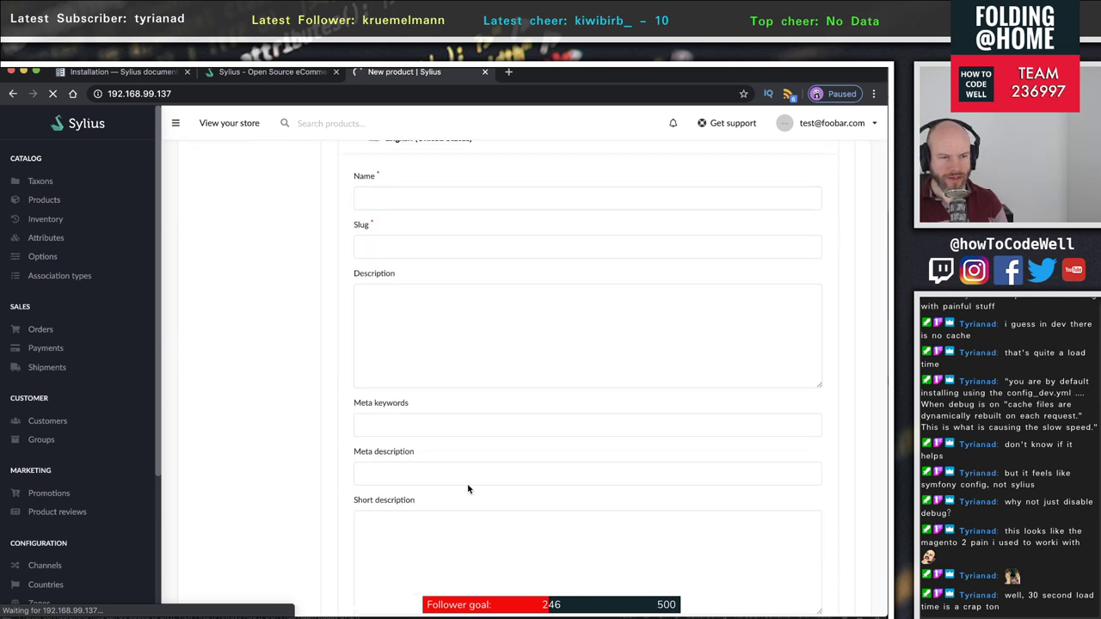
{"action": "scroll", "coordinate": [468, 486], "scroll_direction": "down", "scroll_amount": 3}
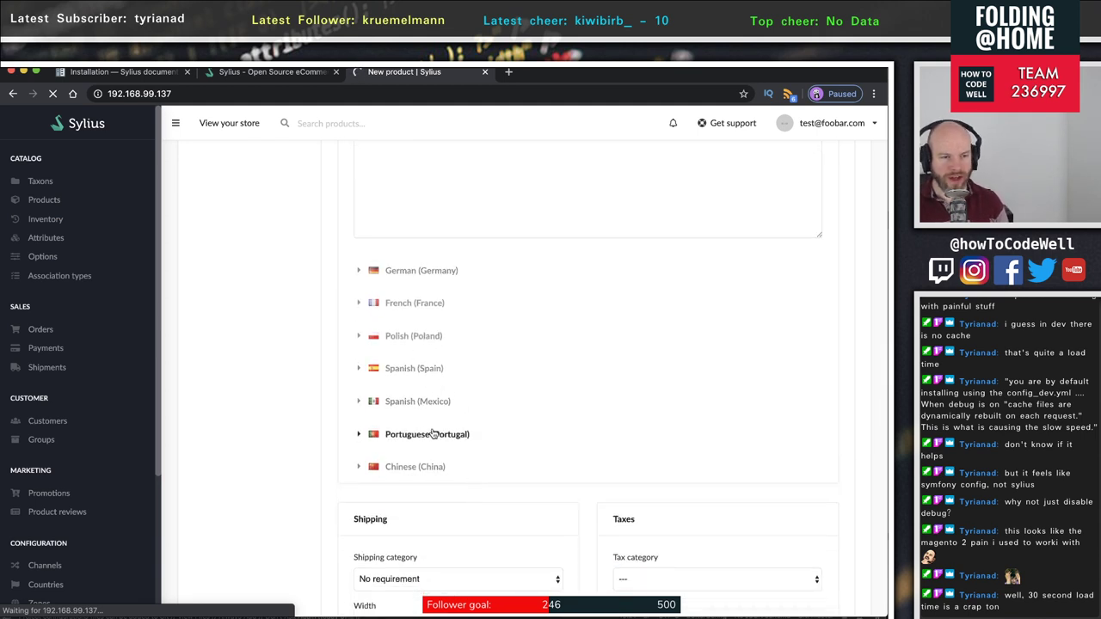
{"action": "left_click", "coordinate": [370, 277]}
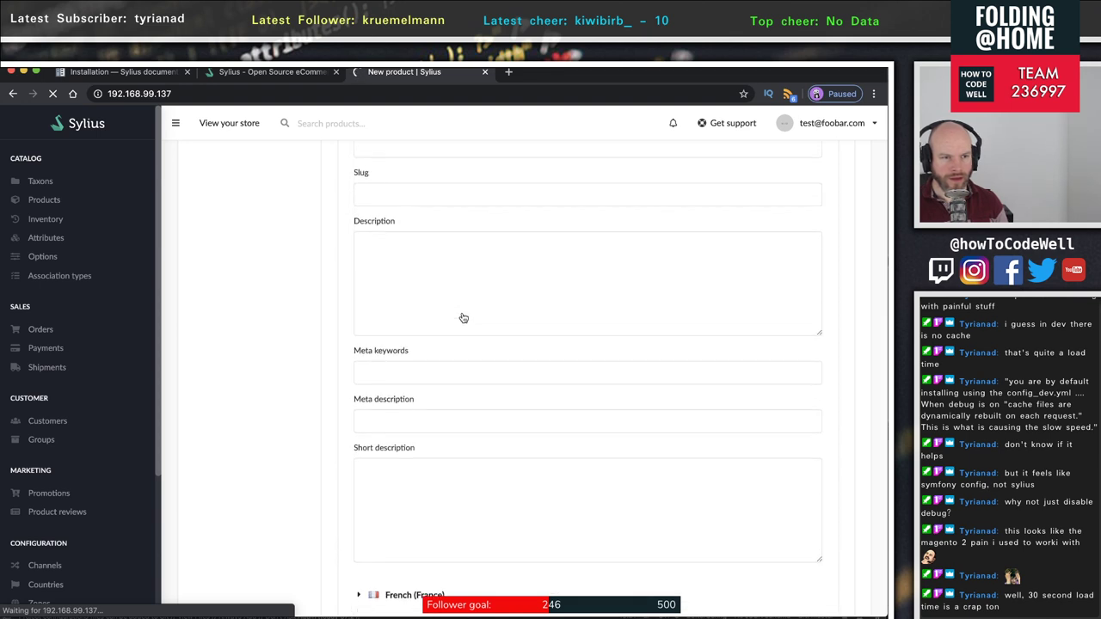
{"action": "scroll", "coordinate": [461, 313], "scroll_direction": "up", "scroll_amount": 3}
{"action": "scroll", "coordinate": [460, 506], "scroll_direction": "down", "scroll_amount": 2}
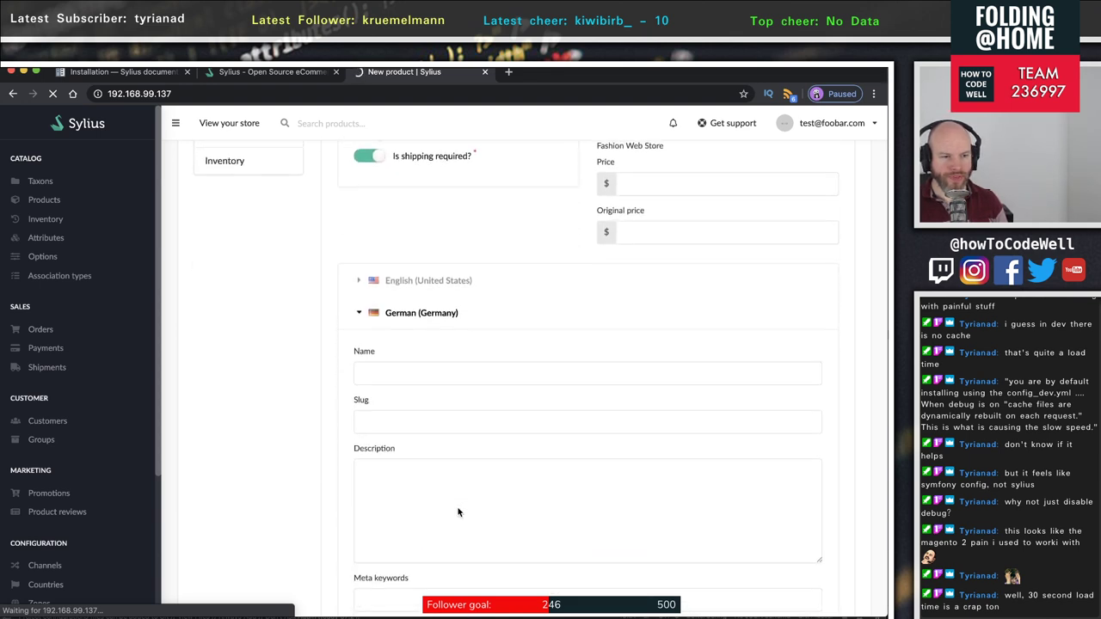
{"action": "scroll", "coordinate": [459, 504], "scroll_direction": "down", "scroll_amount": 1}
{"action": "scroll", "coordinate": [459, 496], "scroll_direction": "up", "scroll_amount": 1}
{"action": "scroll", "coordinate": [356, 319], "scroll_direction": "down", "scroll_amount": 1}
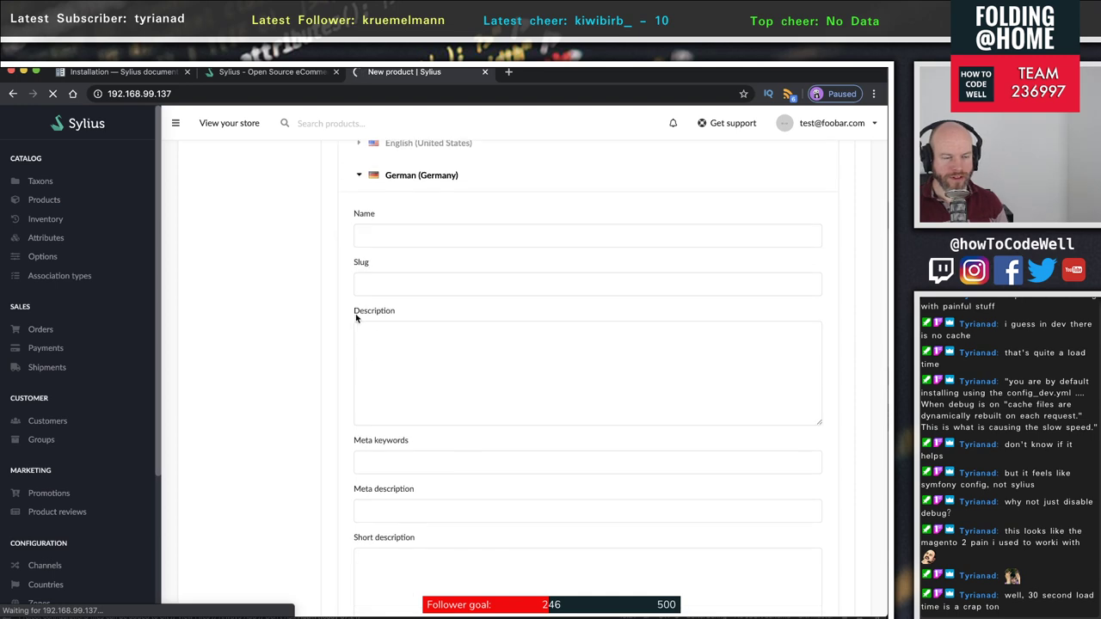
{"action": "scroll", "coordinate": [398, 388], "scroll_direction": "up", "scroll_amount": 2}
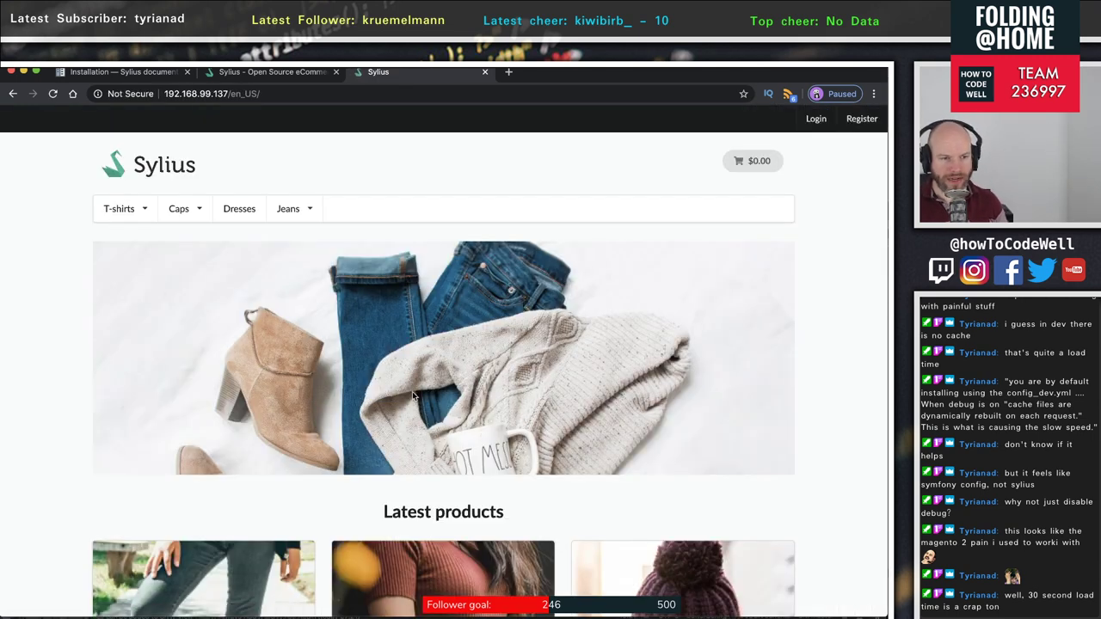
- Reload the storefront home page
{"action": "scroll", "coordinate": [491, 404], "scroll_direction": "down", "scroll_amount": 2}
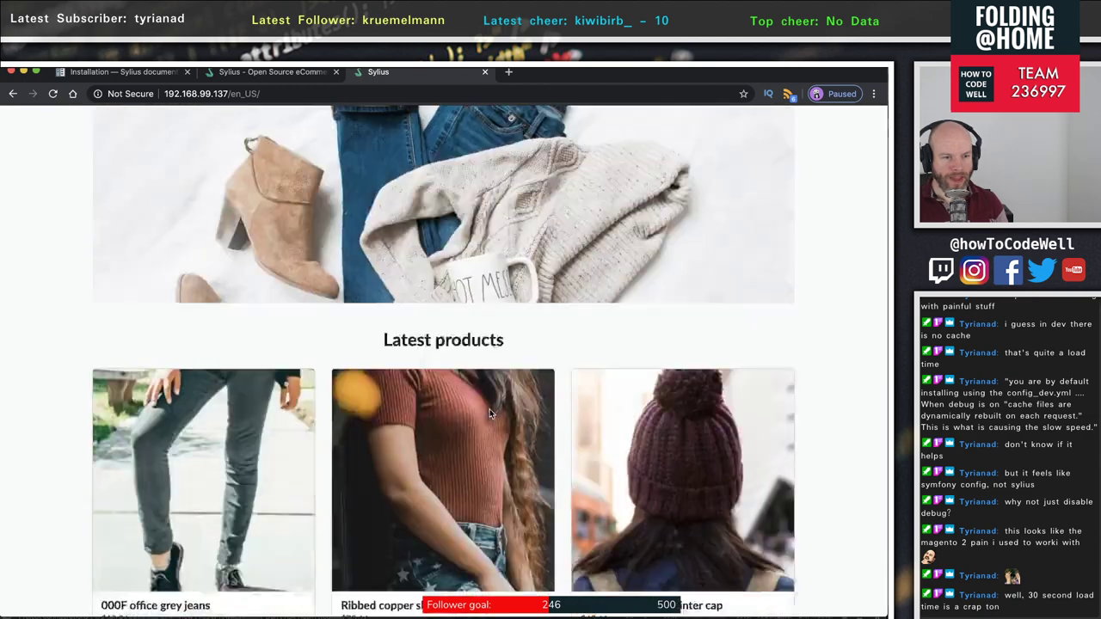
{"action": "scroll", "coordinate": [490, 408], "scroll_direction": "up", "scroll_amount": 3}
{"action": "scroll", "coordinate": [485, 415], "scroll_direction": "down", "scroll_amount": 5}
{"action": "scroll", "coordinate": [484, 413], "scroll_direction": "up", "scroll_amount": 15}
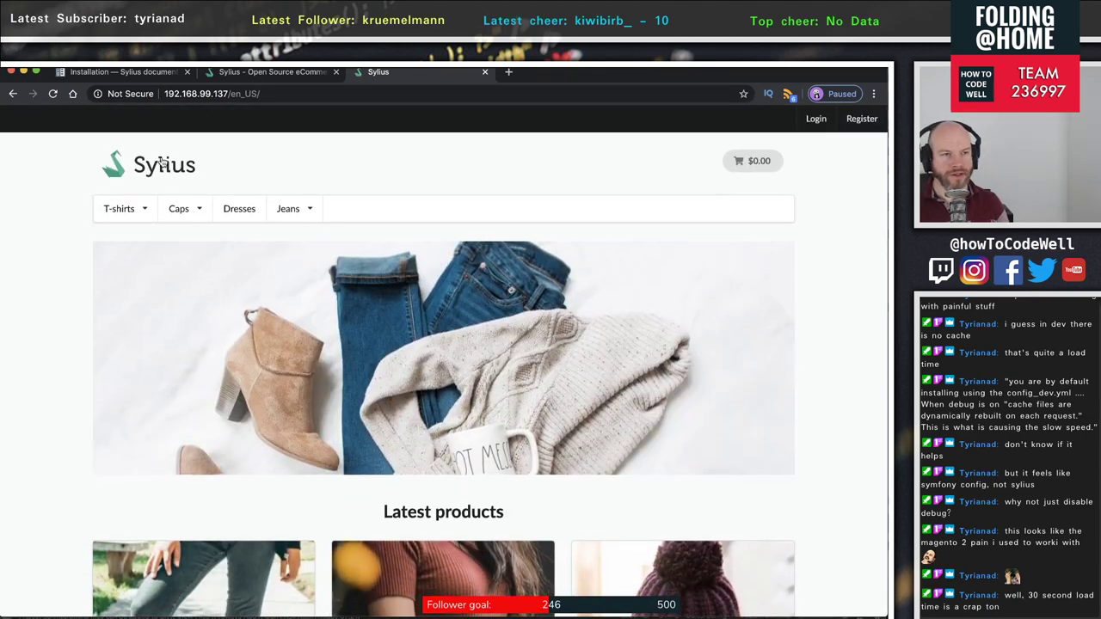
{"action": "left_click", "coordinate": [54, 94]}
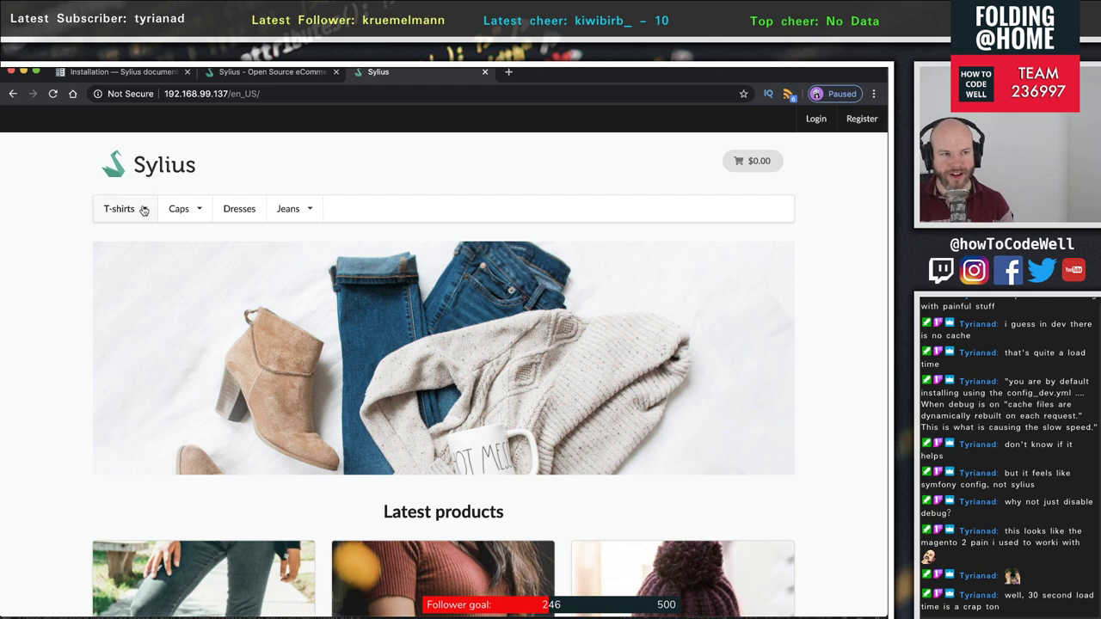
{"action": "scroll", "coordinate": [487, 416], "scroll_direction": "down", "scroll_amount": 5}
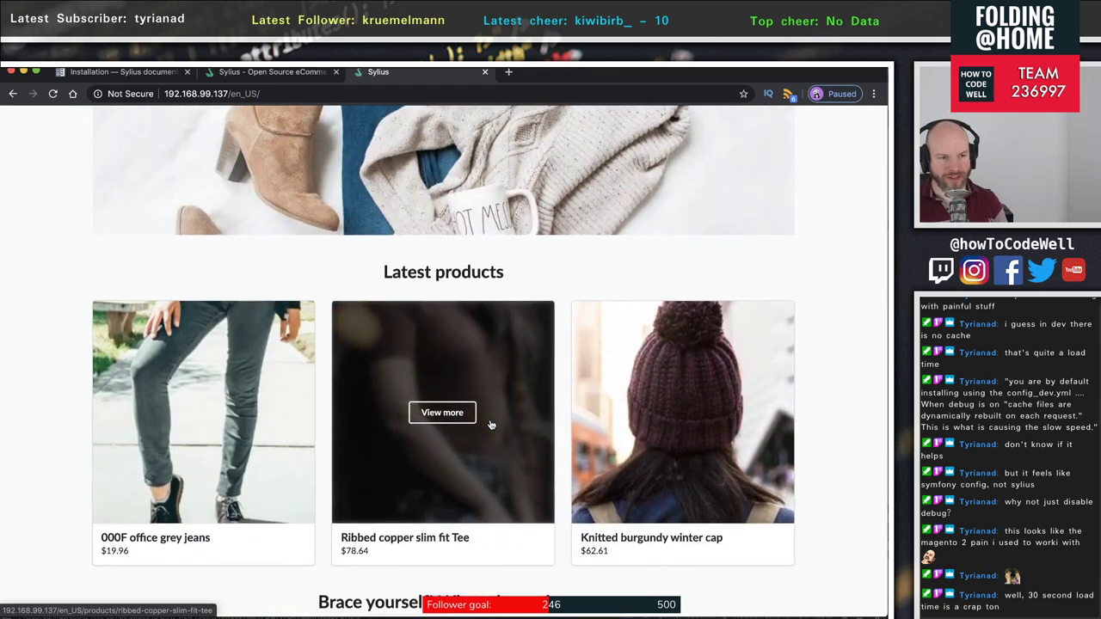
{"action": "scroll", "coordinate": [491, 420], "scroll_direction": "up", "scroll_amount": 5}
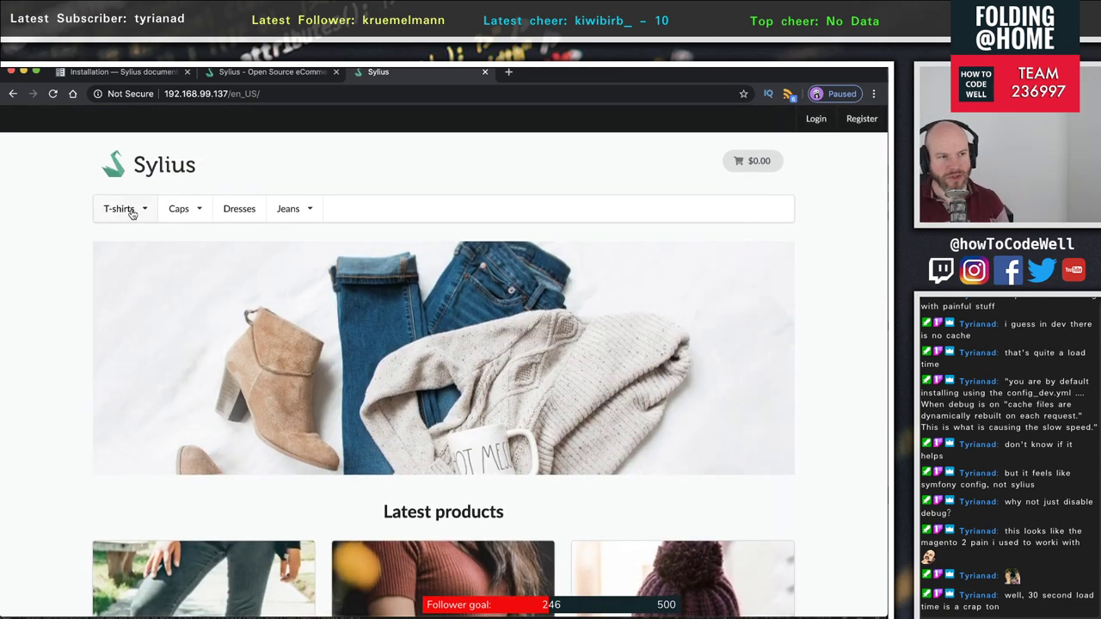
- Go to the Men T-shirts category and open the Sport basic white T-Shirt page
{"action": "left_click", "coordinate": [131, 212]}
{"action": "left_click", "coordinate": [115, 234]}
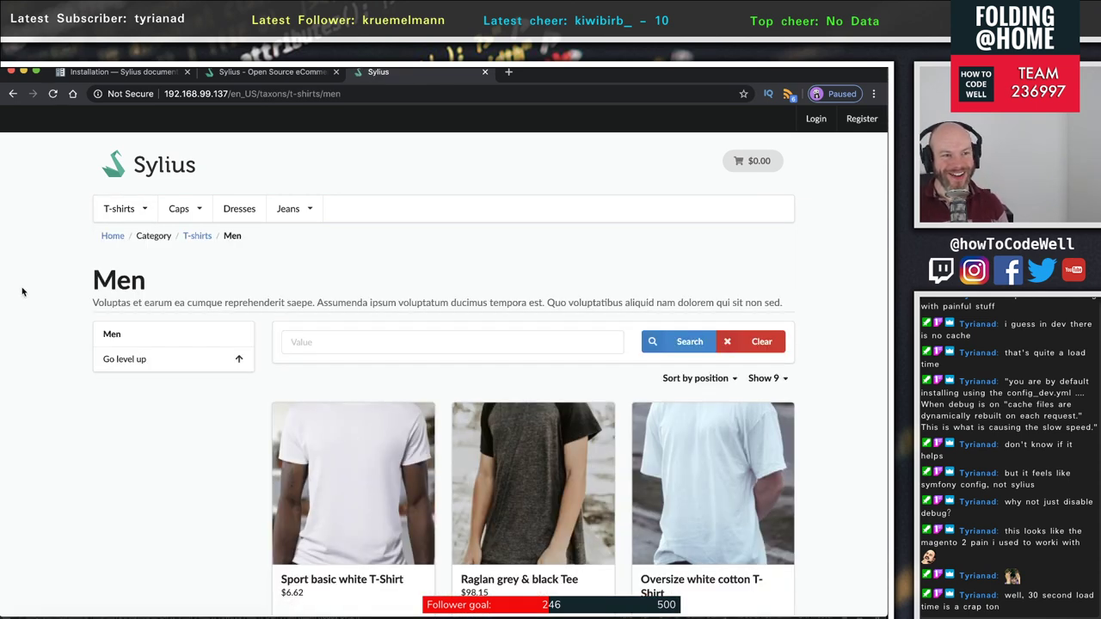
{"action": "scroll", "coordinate": [551, 507], "scroll_direction": "down", "scroll_amount": 3}
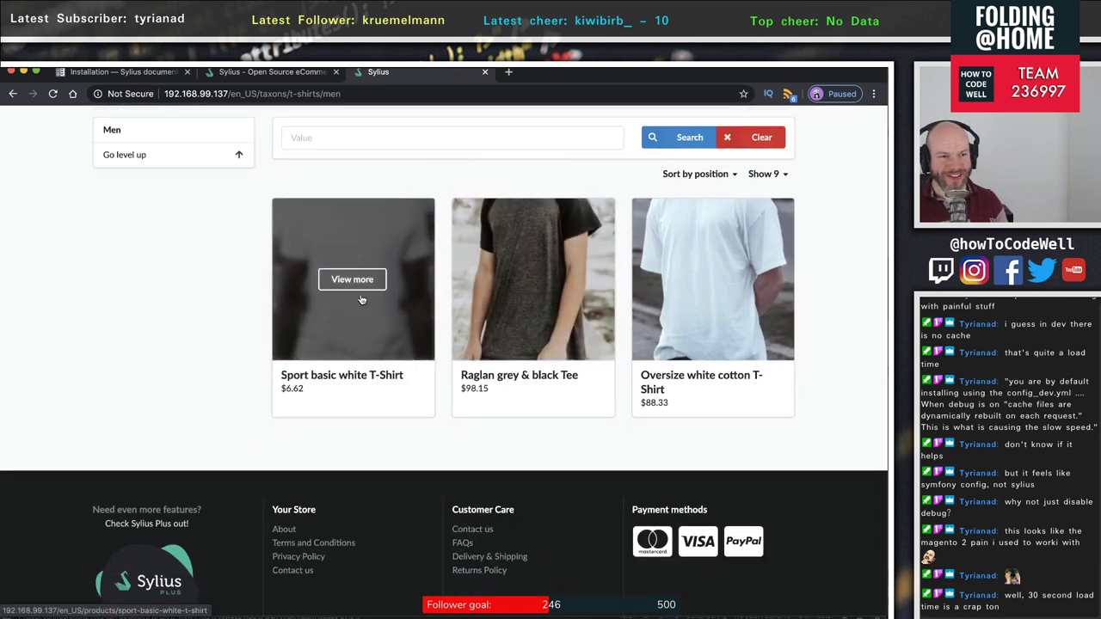
{"action": "left_click", "coordinate": [356, 278]}
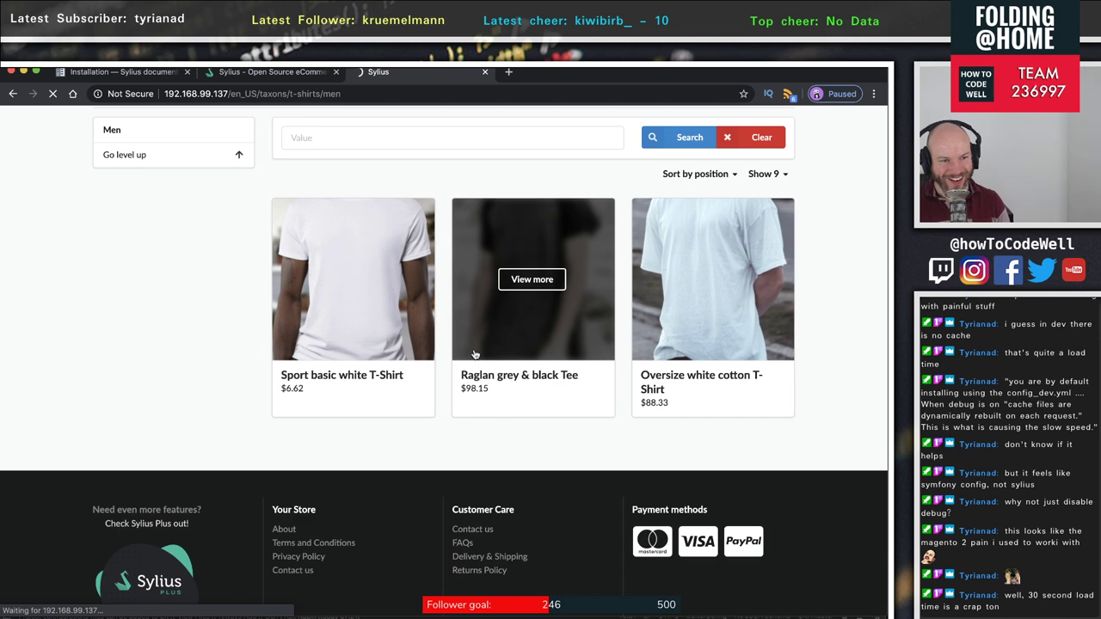
{"action": "scroll", "coordinate": [474, 354], "scroll_direction": "up", "scroll_amount": 3}
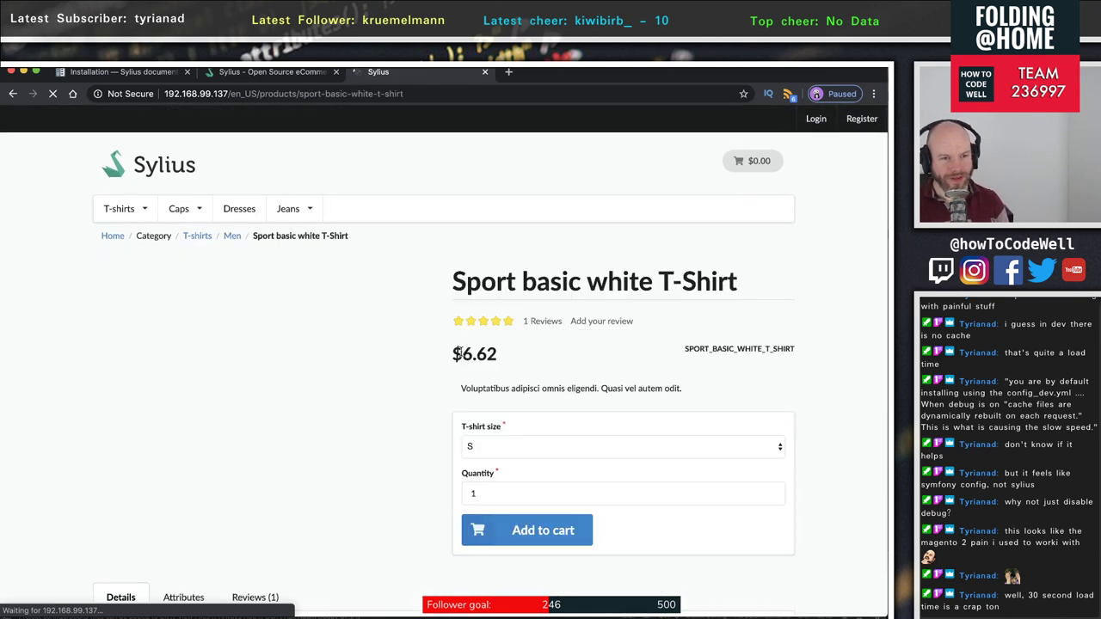
- Check the available T-shirt sizes, keeping size S, and focus the quantity field
{"action": "scroll", "coordinate": [459, 353], "scroll_direction": "down", "scroll_amount": 3}
{"action": "scroll", "coordinate": [430, 318], "scroll_direction": "down", "scroll_amount": 2}
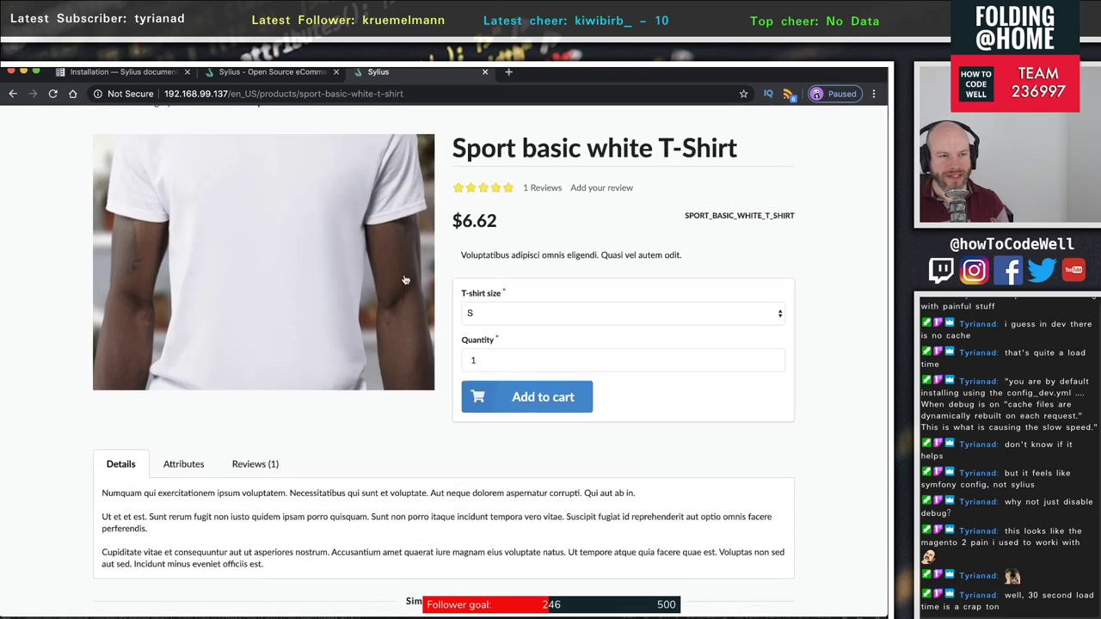
{"action": "left_click", "coordinate": [527, 315]}
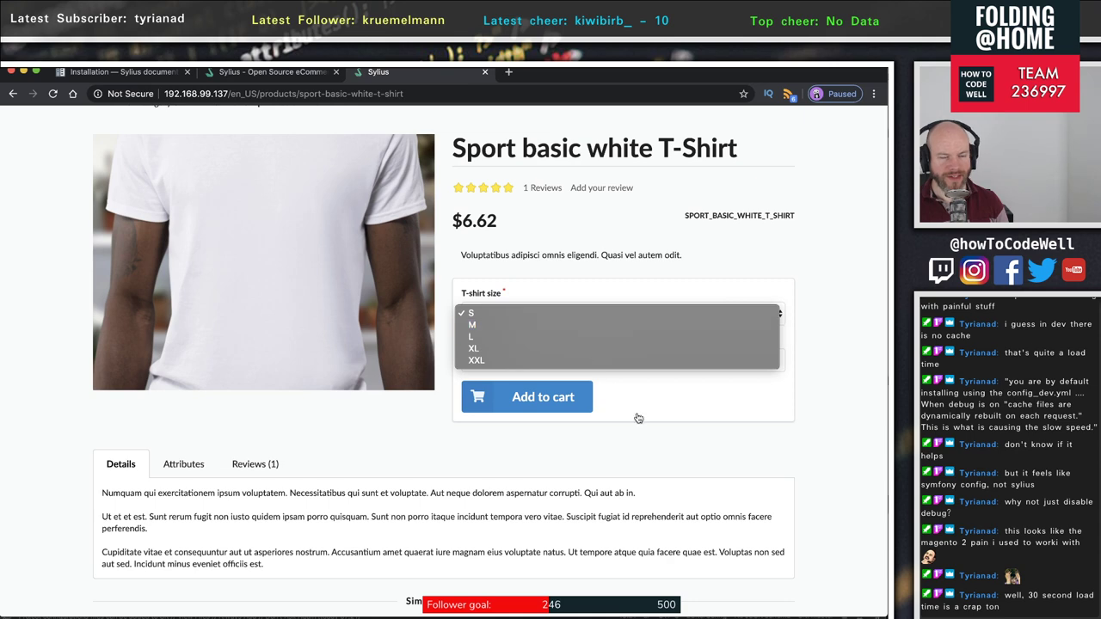
{"action": "left_click", "coordinate": [622, 405]}
{"action": "left_click", "coordinate": [538, 355]}
{"action": "left_click", "coordinate": [725, 433]}
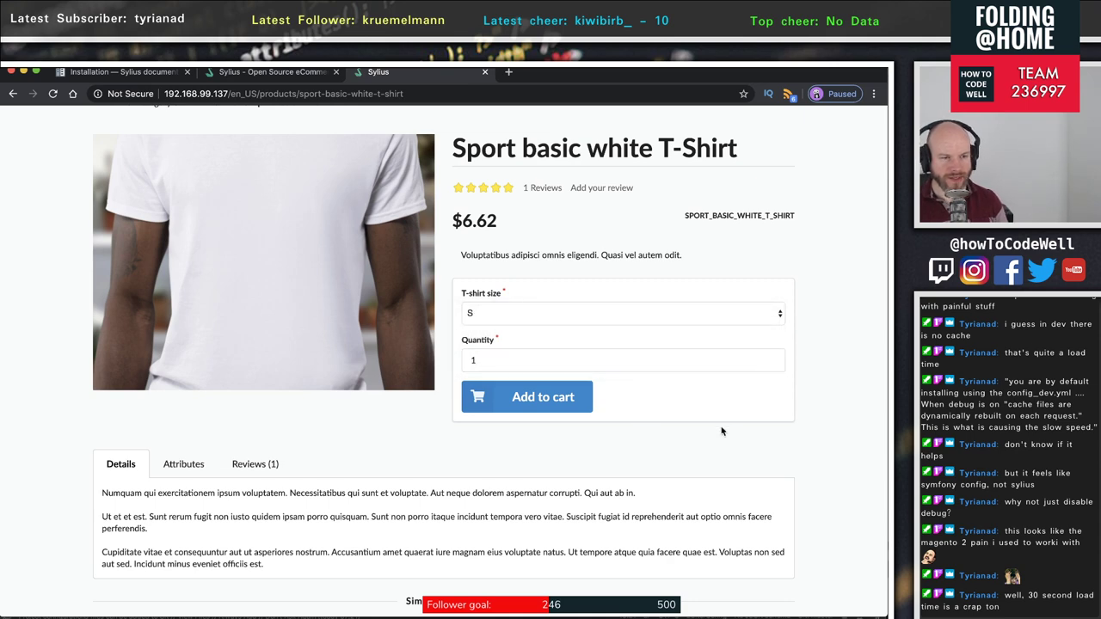
{"action": "scroll", "coordinate": [694, 430], "scroll_direction": "down", "scroll_amount": 3}
- Browse the product's Details, Attributes and Reviews tabs
{"action": "left_click", "coordinate": [174, 272]}
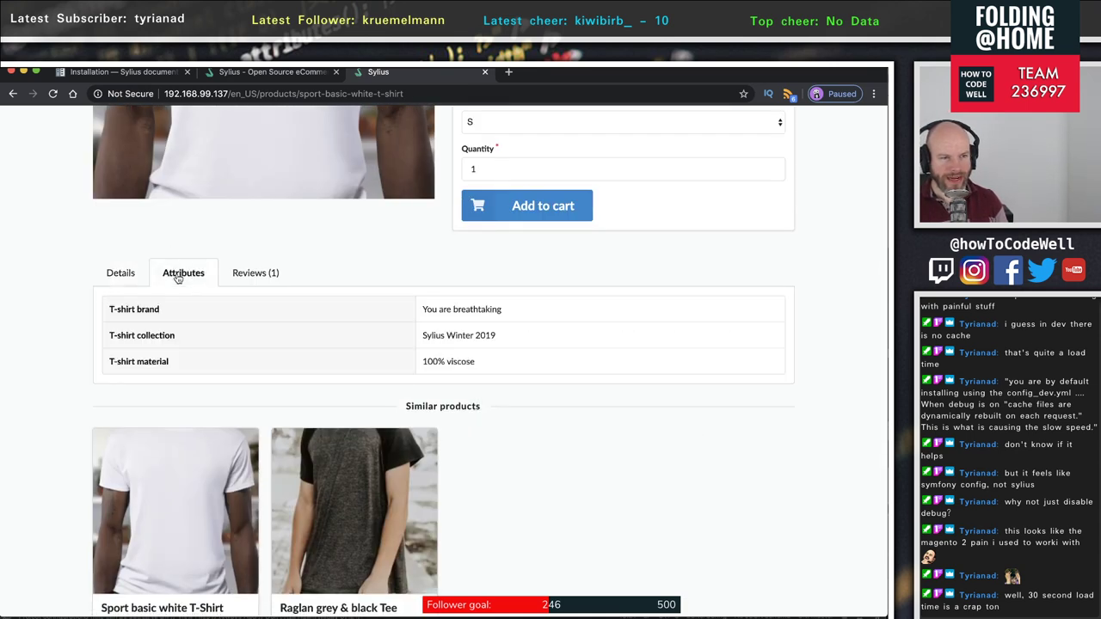
{"action": "left_click", "coordinate": [253, 274]}
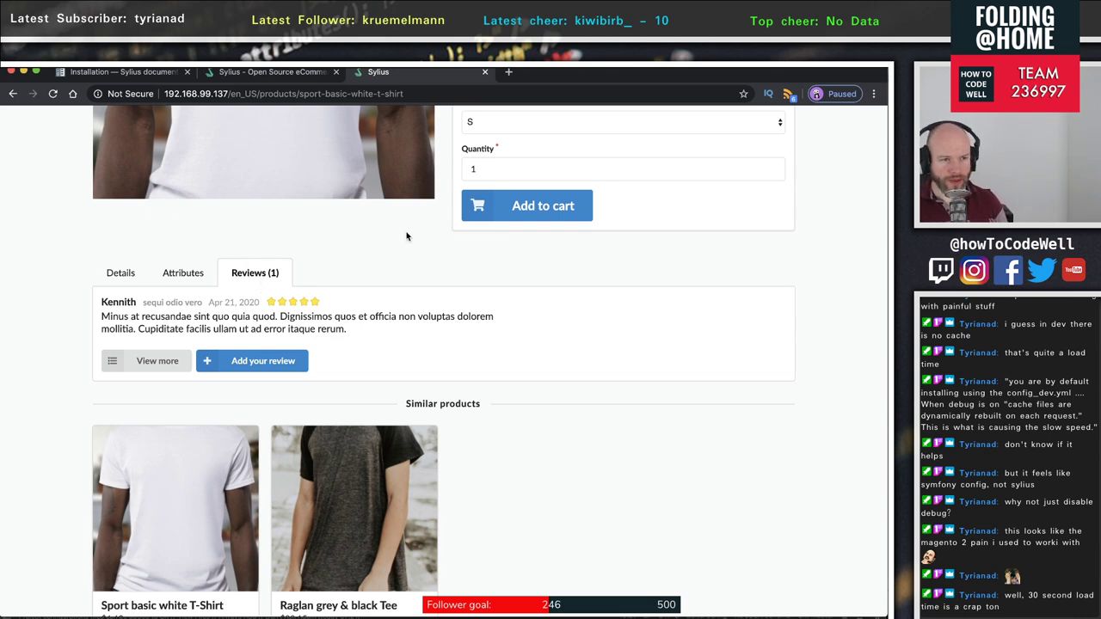
{"action": "scroll", "coordinate": [340, 227], "scroll_direction": "down", "scroll_amount": 1}
{"action": "scroll", "coordinate": [339, 223], "scroll_direction": "up", "scroll_amount": 3}
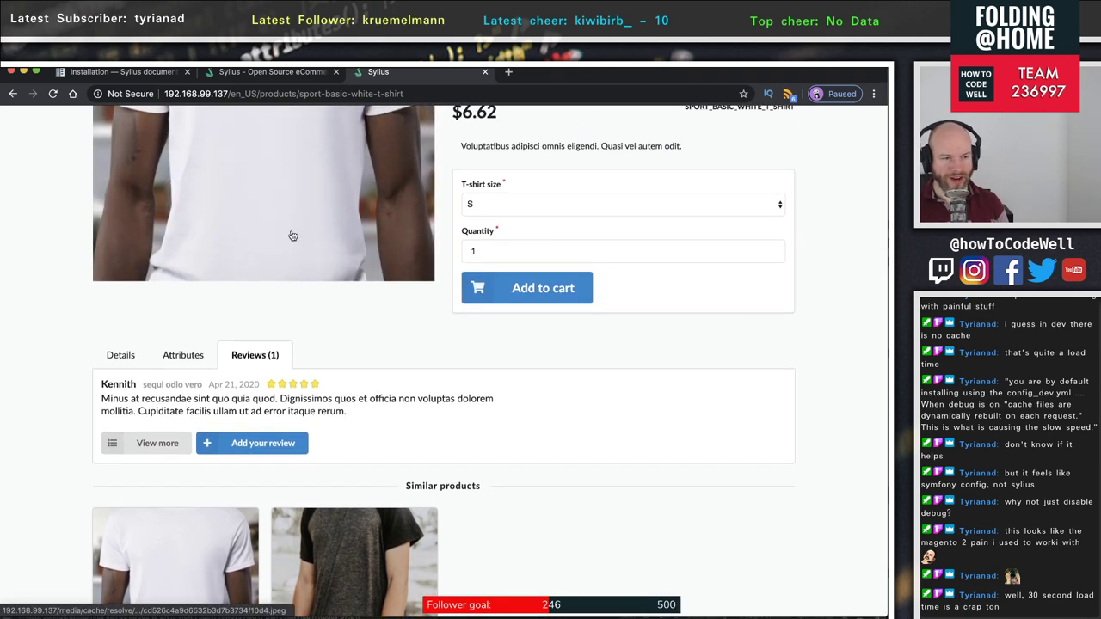
{"action": "left_click", "coordinate": [121, 362]}
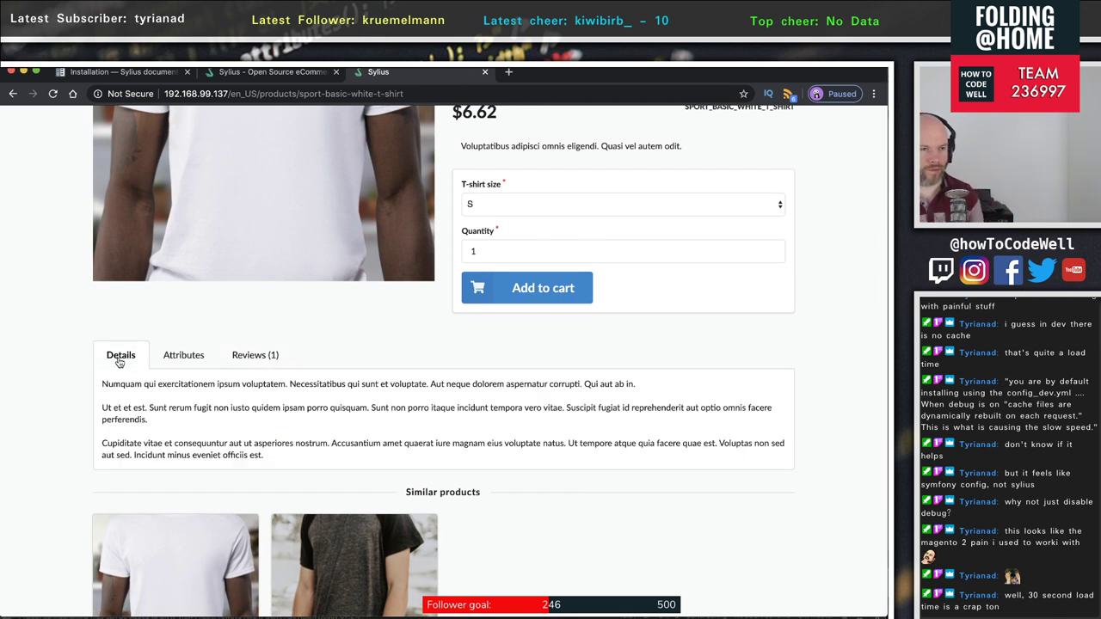
{"action": "left_click", "coordinate": [181, 367]}
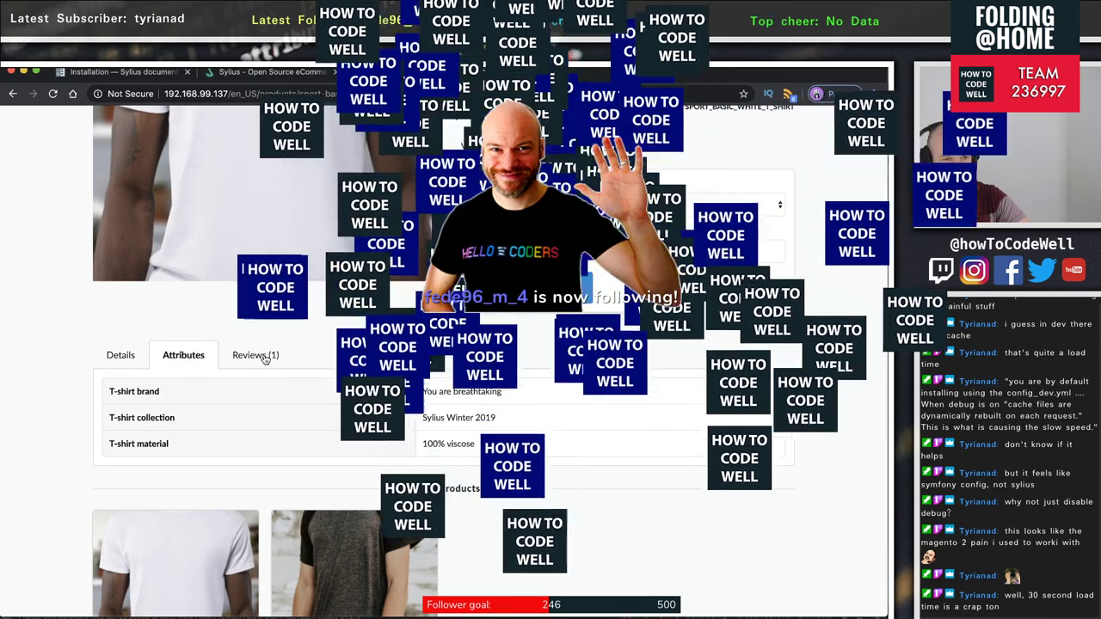
{"action": "left_click", "coordinate": [262, 358]}
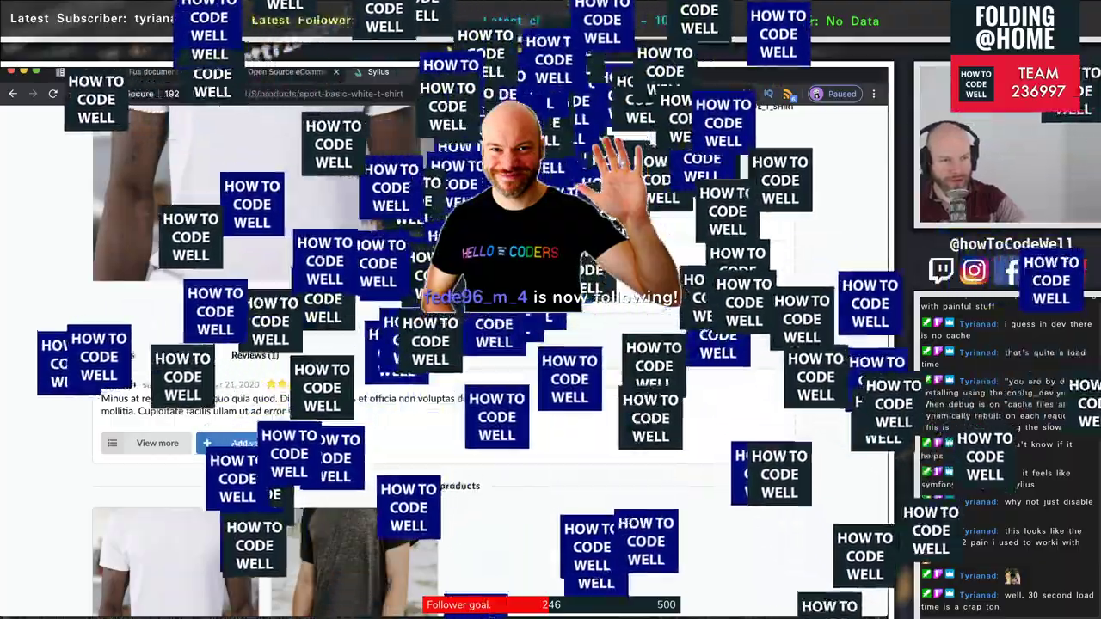
{"action": "scroll", "coordinate": [490, 344], "scroll_direction": "down", "scroll_amount": 5}
{"action": "scroll", "coordinate": [581, 454], "scroll_direction": "up", "scroll_amount": 10}
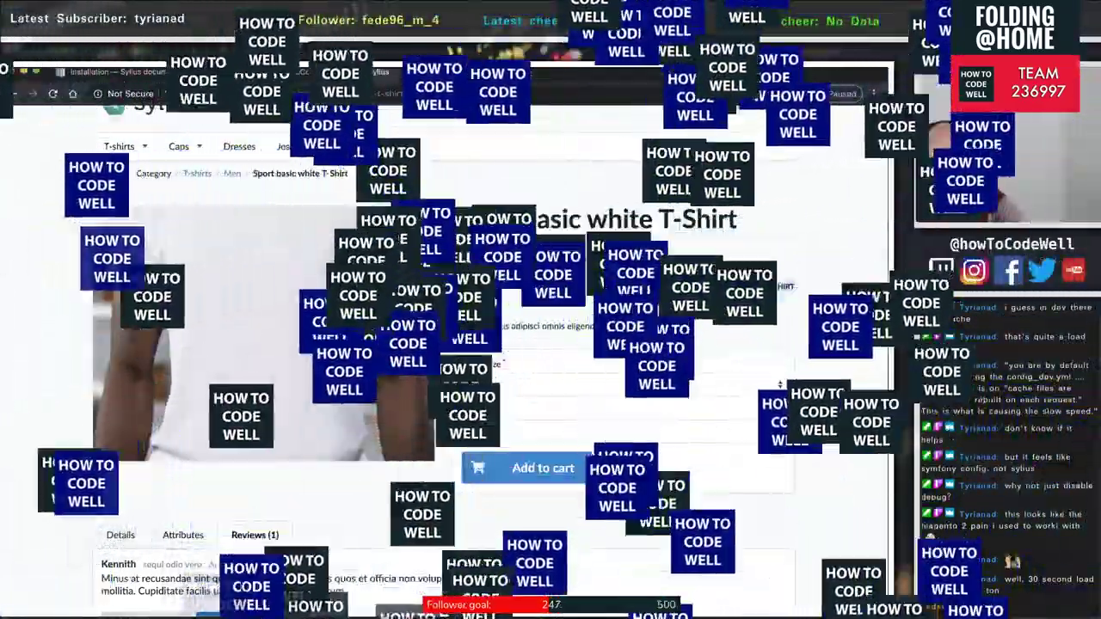
- Select the SPORT_BASIC_WHITE_T_SHIRT product code and add the size S T-shirt to the cart
{"action": "double_click", "coordinate": [738, 287]}
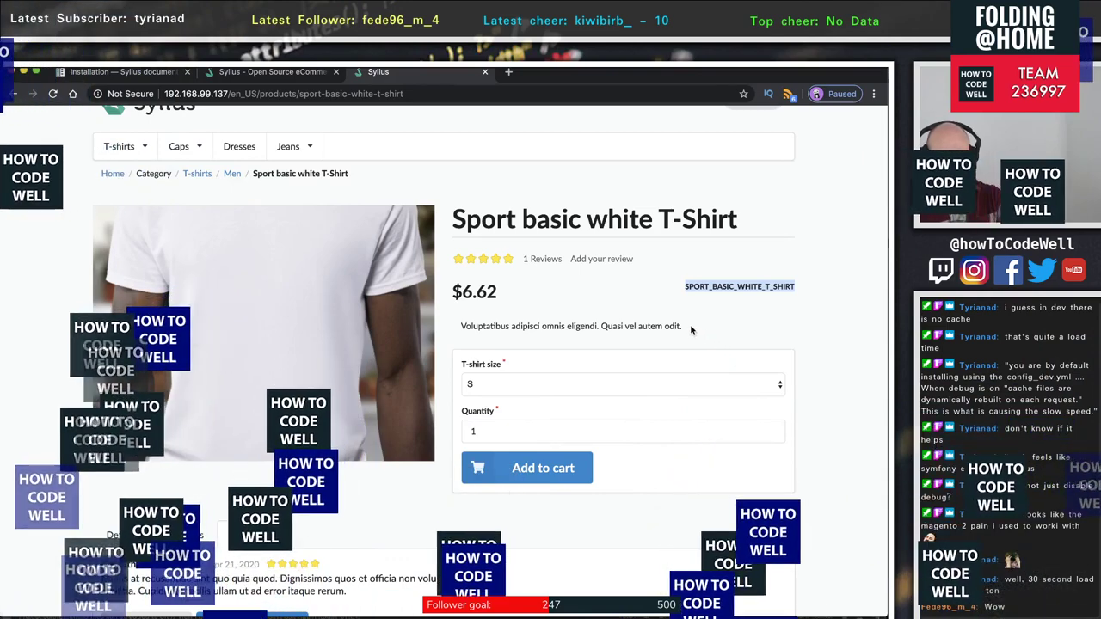
{"action": "left_click", "coordinate": [711, 320]}
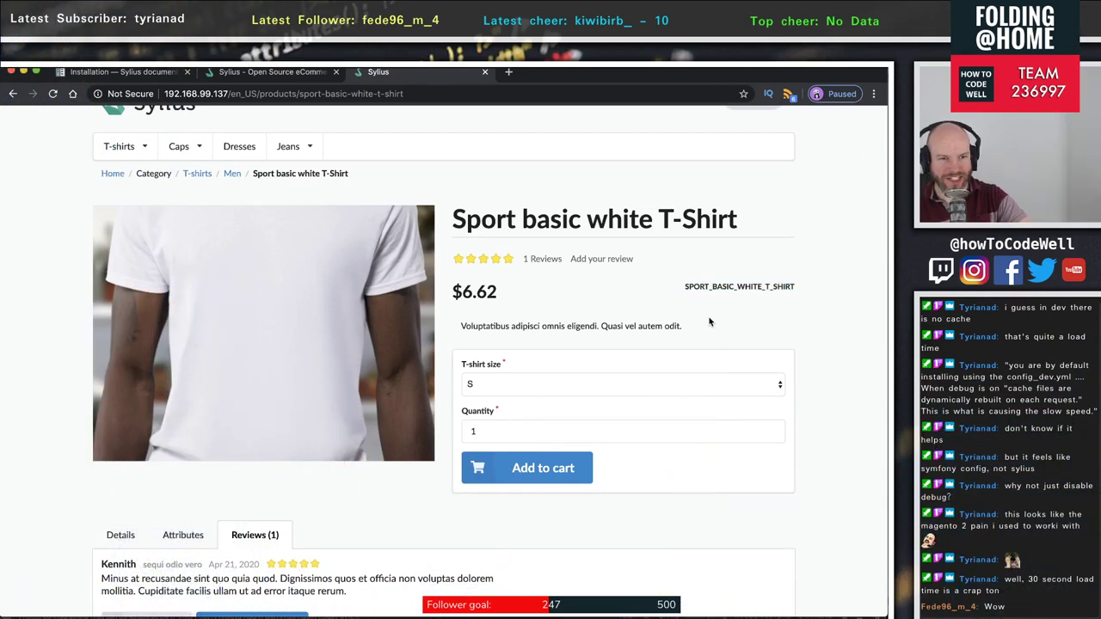
{"action": "scroll", "coordinate": [709, 322], "scroll_direction": "up", "scroll_amount": 2}
{"action": "double_click", "coordinate": [756, 349]}
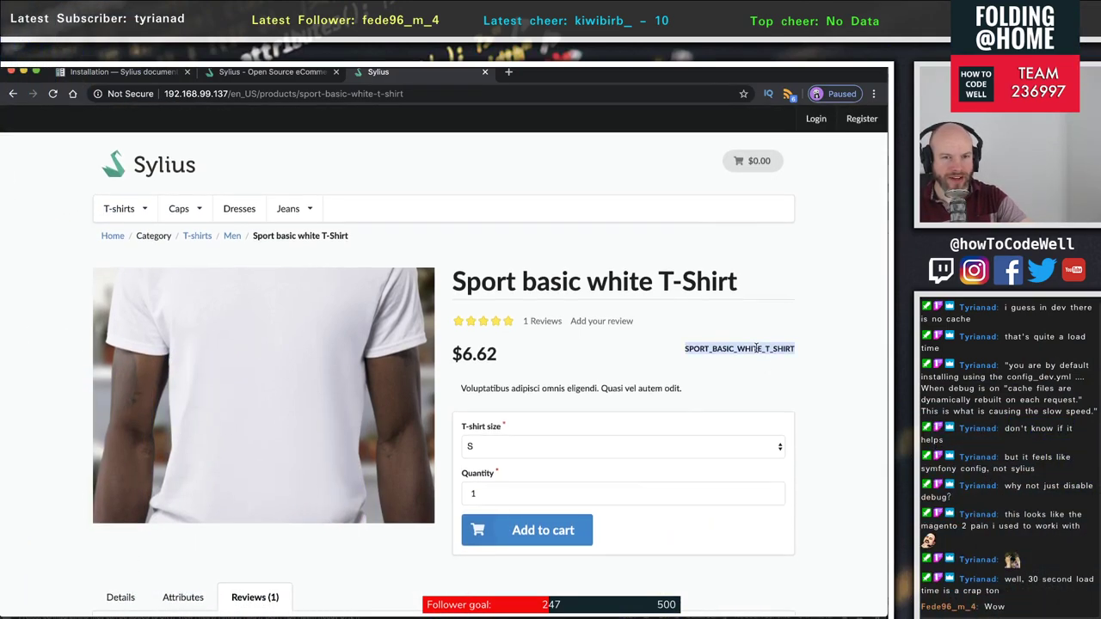
{"action": "left_click", "coordinate": [560, 525]}
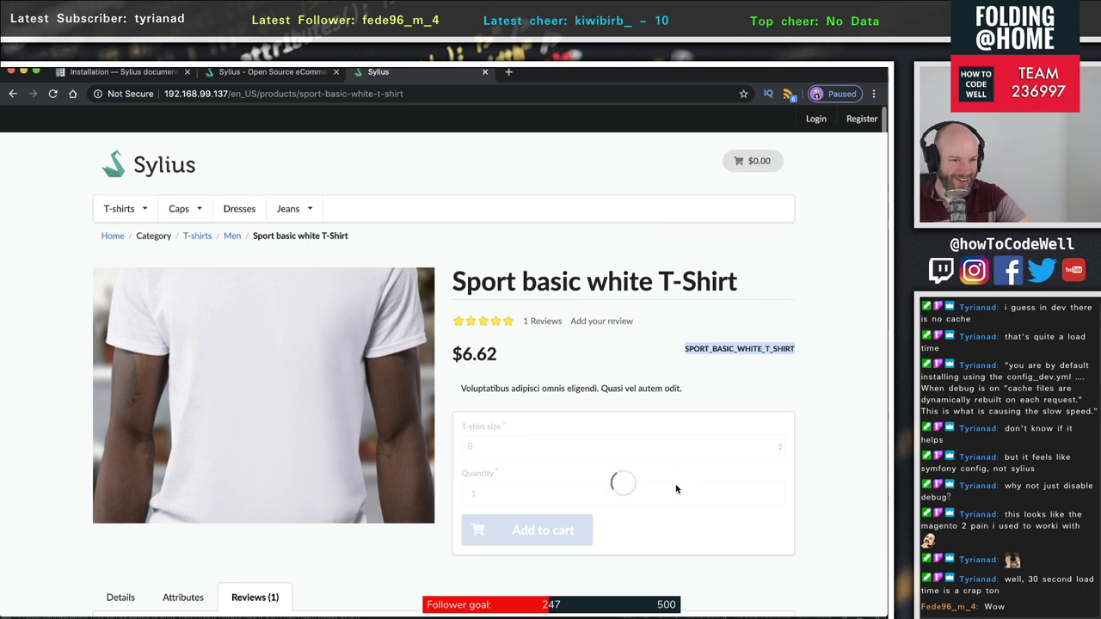
{"action": "scroll", "coordinate": [676, 489], "scroll_direction": "down", "scroll_amount": 3}
{"action": "scroll", "coordinate": [676, 490], "scroll_direction": "down", "scroll_amount": 1}
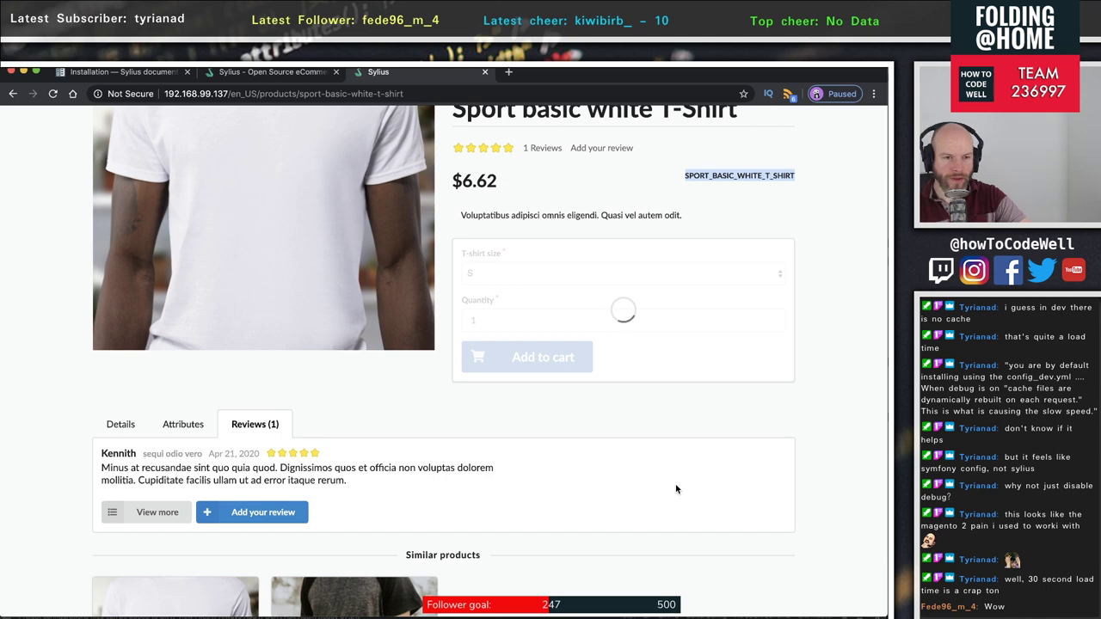
{"action": "scroll", "coordinate": [677, 489], "scroll_direction": "up", "scroll_amount": 4}
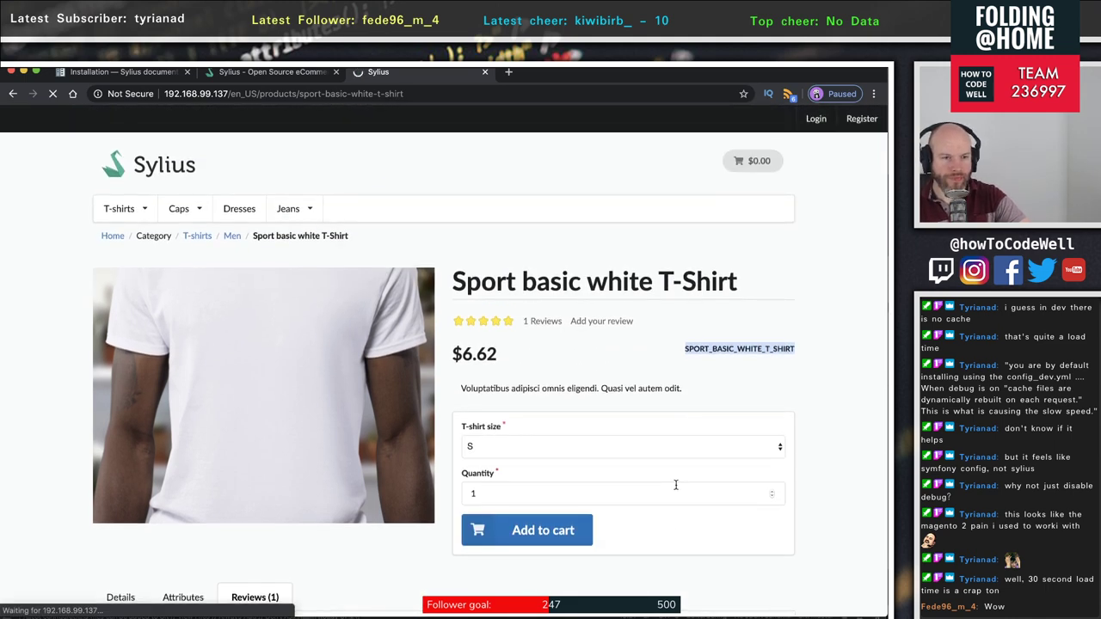
{"action": "scroll", "coordinate": [676, 485], "scroll_direction": "down", "scroll_amount": 4}
{"action": "scroll", "coordinate": [676, 485], "scroll_direction": "up", "scroll_amount": 4}
{"action": "scroll", "coordinate": [676, 486], "scroll_direction": "down", "scroll_amount": 9}
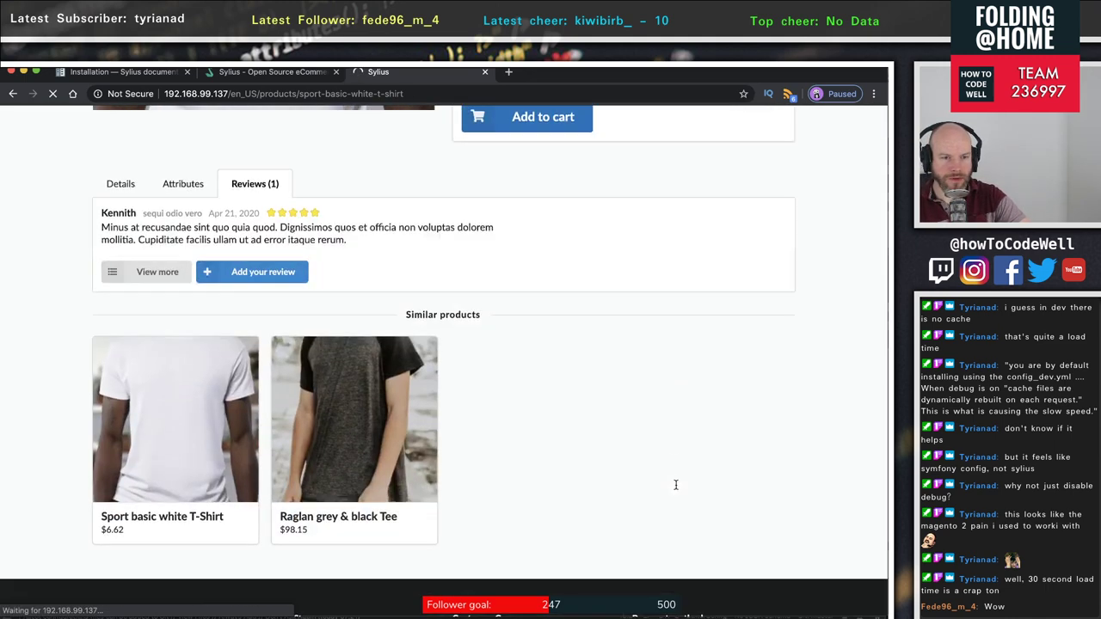
{"action": "scroll", "coordinate": [676, 485], "scroll_direction": "down", "scroll_amount": 2}
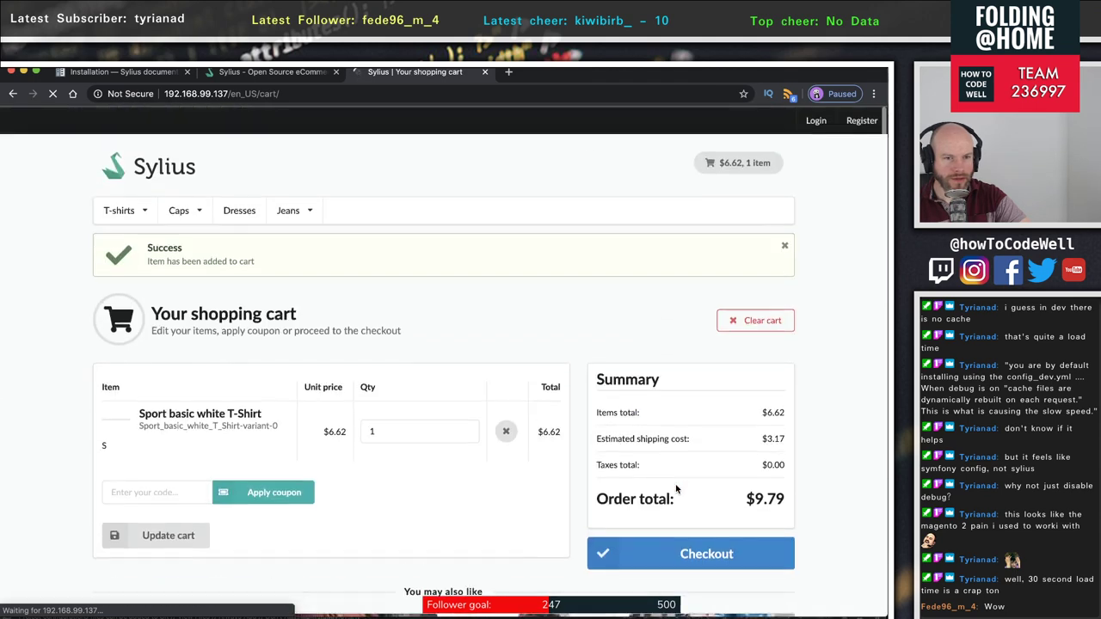
- Review the cart's items total and shipping in the $9.79 summary, then proceed to checkout
{"action": "triple_click", "coordinate": [158, 263]}
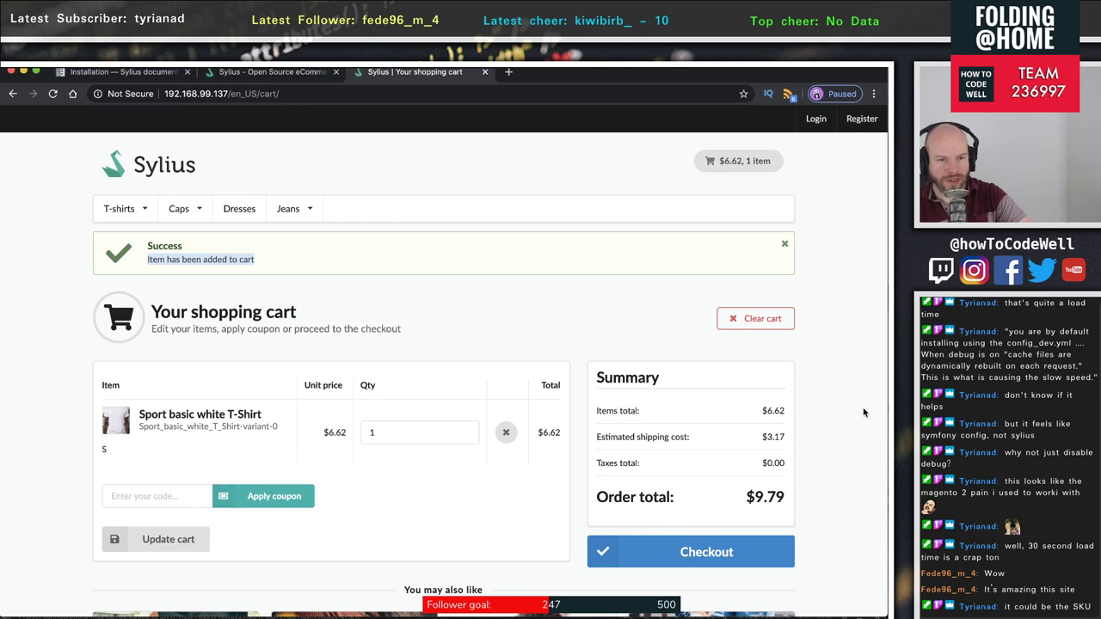
{"action": "left_click_drag", "start_coordinate": [596, 411], "coordinate": [742, 427]}
{"action": "left_click_drag", "start_coordinate": [640, 437], "coordinate": [689, 437]}
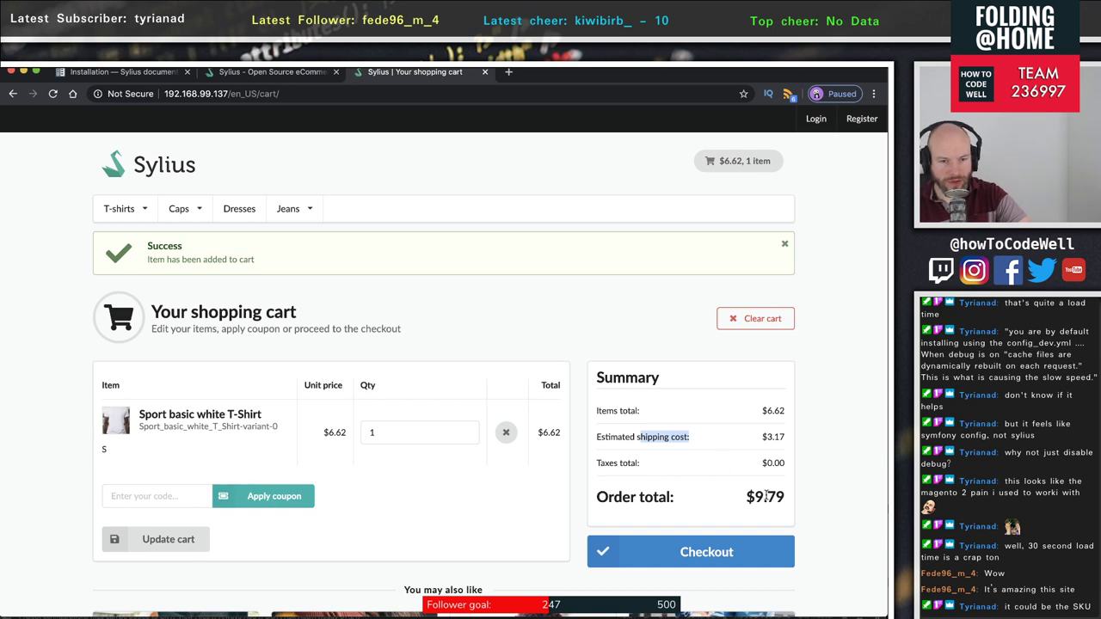
{"action": "scroll", "coordinate": [391, 492], "scroll_direction": "down", "scroll_amount": 3}
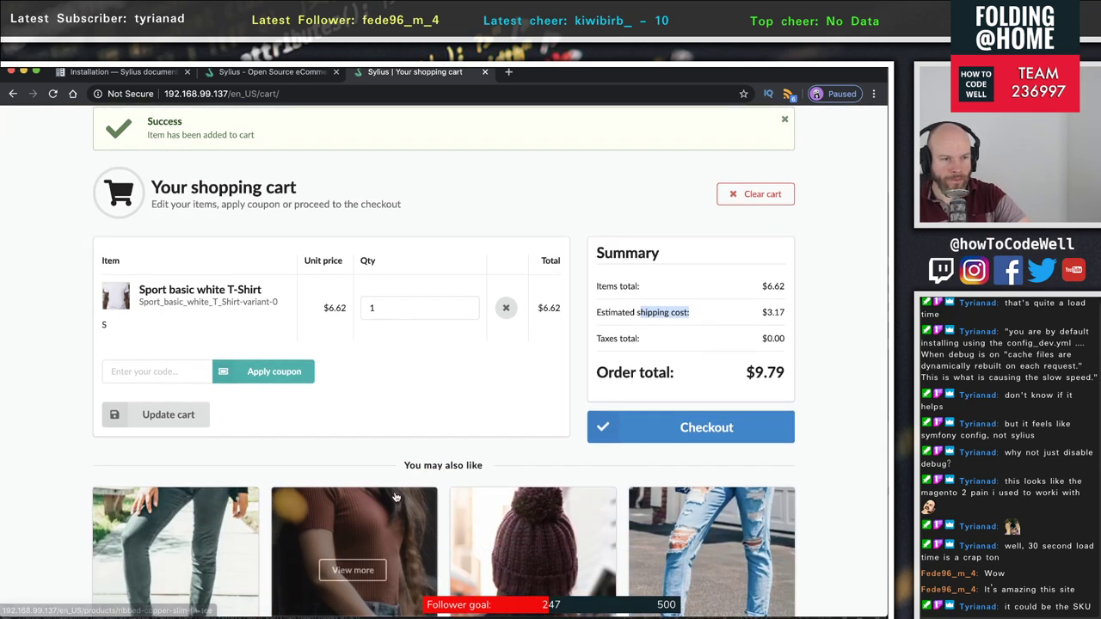
{"action": "left_click", "coordinate": [141, 373]}
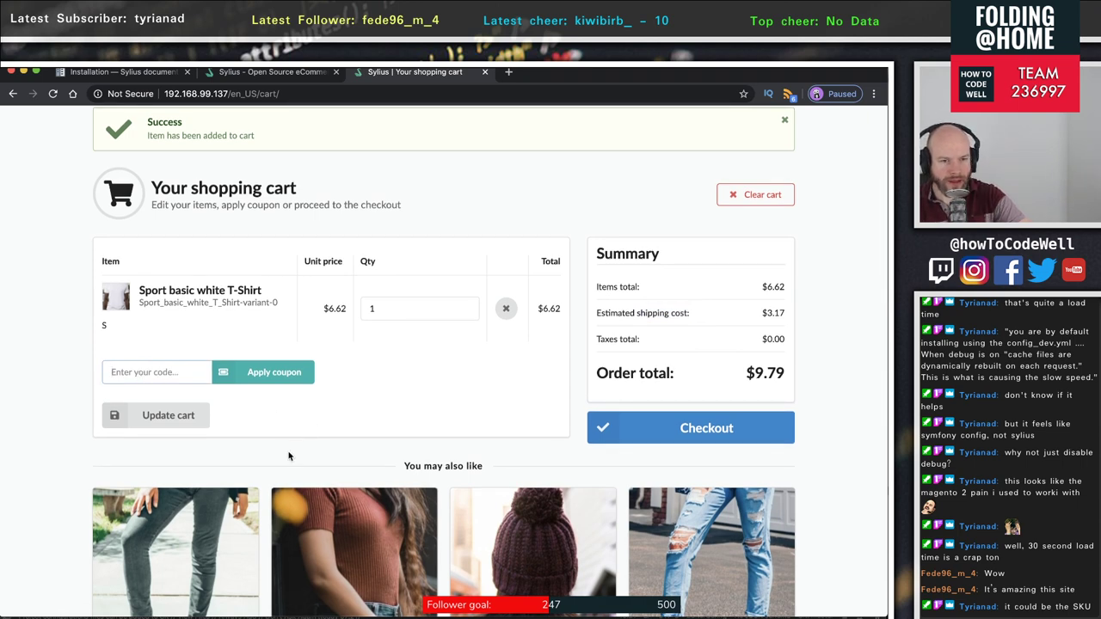
{"action": "scroll", "coordinate": [289, 456], "scroll_direction": "down", "scroll_amount": 10}
{"action": "scroll", "coordinate": [289, 456], "scroll_direction": "up", "scroll_amount": 8}
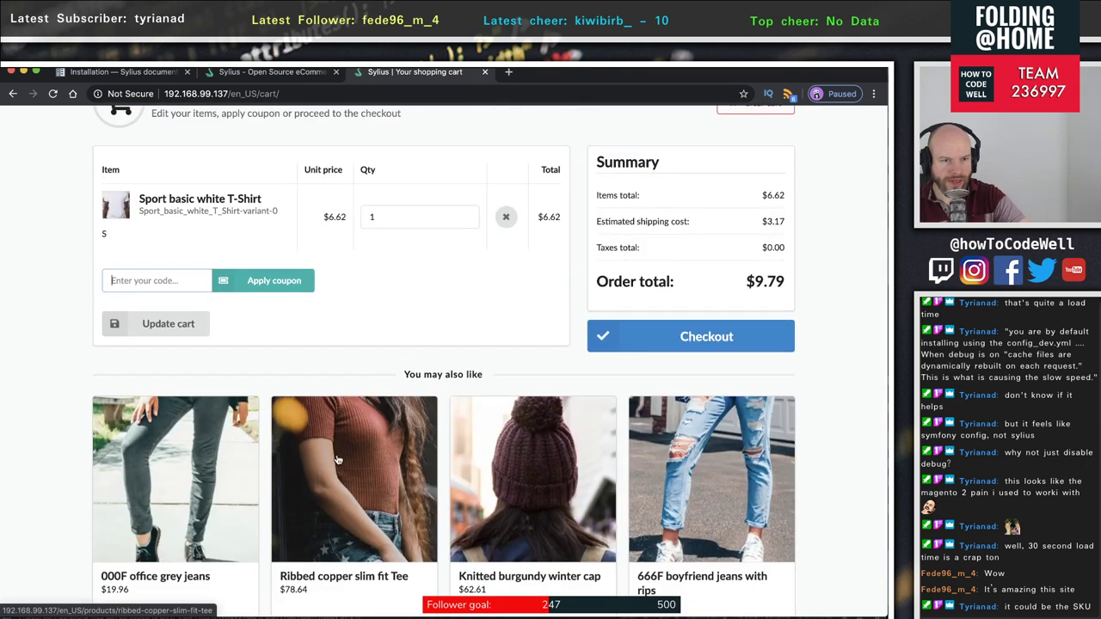
{"action": "left_click", "coordinate": [638, 344]}
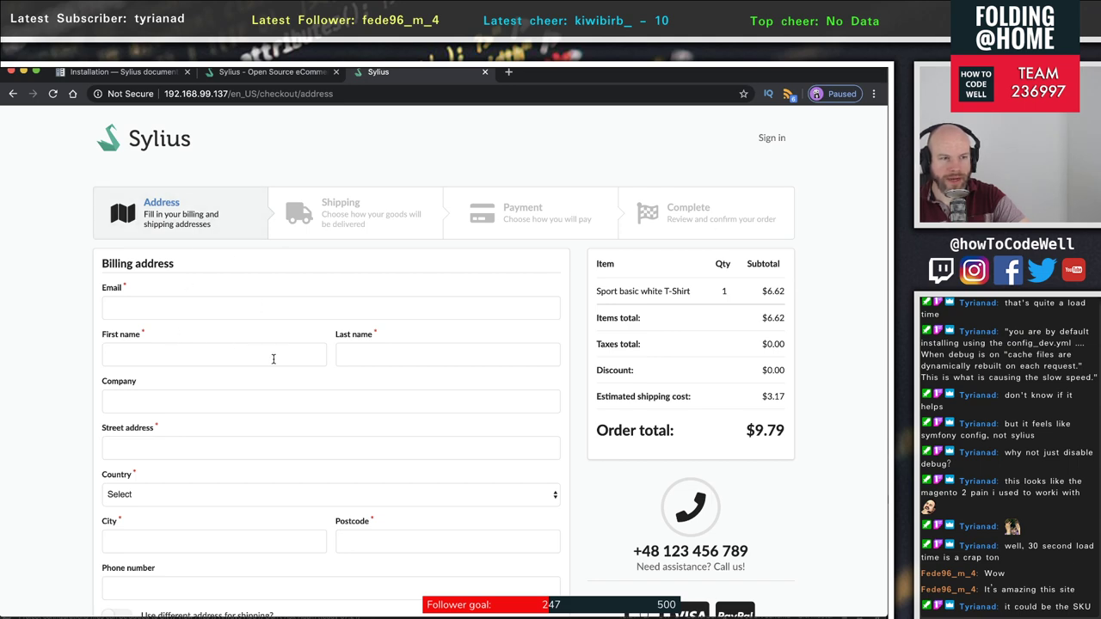
- Toggle 'Use different address for shipping?' several times, leaving it off
{"action": "scroll", "coordinate": [273, 359], "scroll_direction": "down", "scroll_amount": 5}
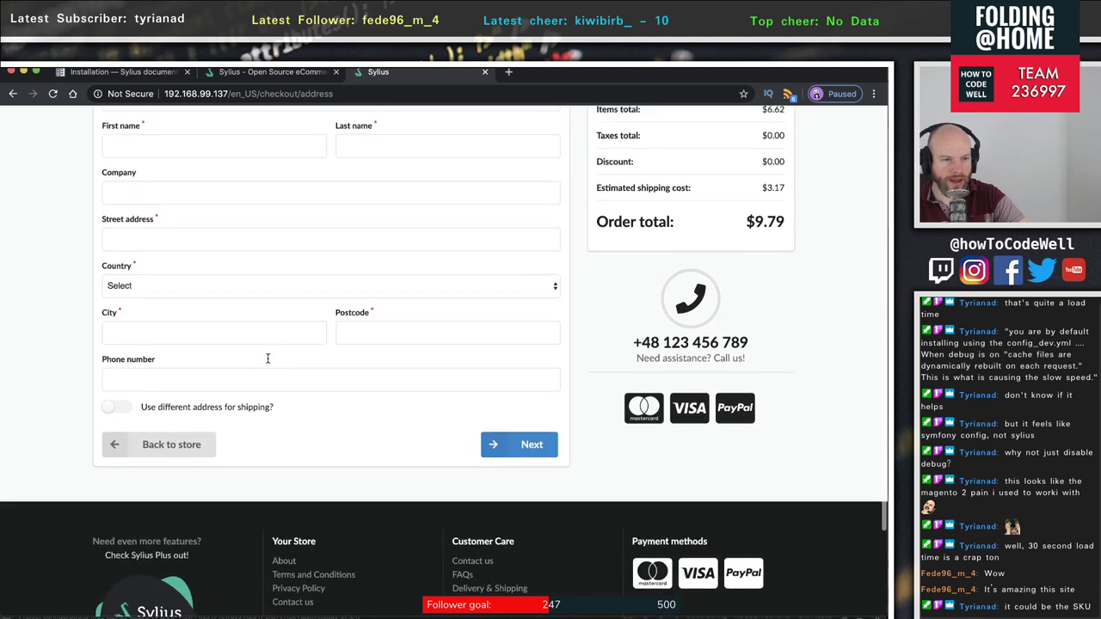
{"action": "left_click", "coordinate": [115, 411]}
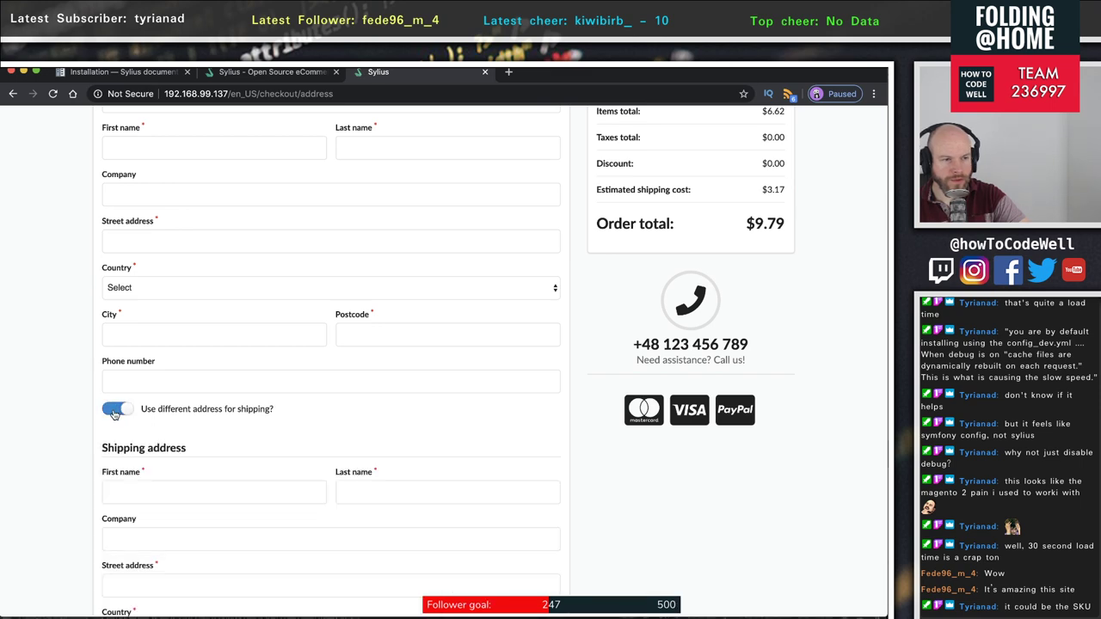
{"action": "left_click", "coordinate": [114, 411]}
{"action": "left_click", "coordinate": [115, 411]}
{"action": "scroll", "coordinate": [258, 405], "scroll_direction": "down", "scroll_amount": 5}
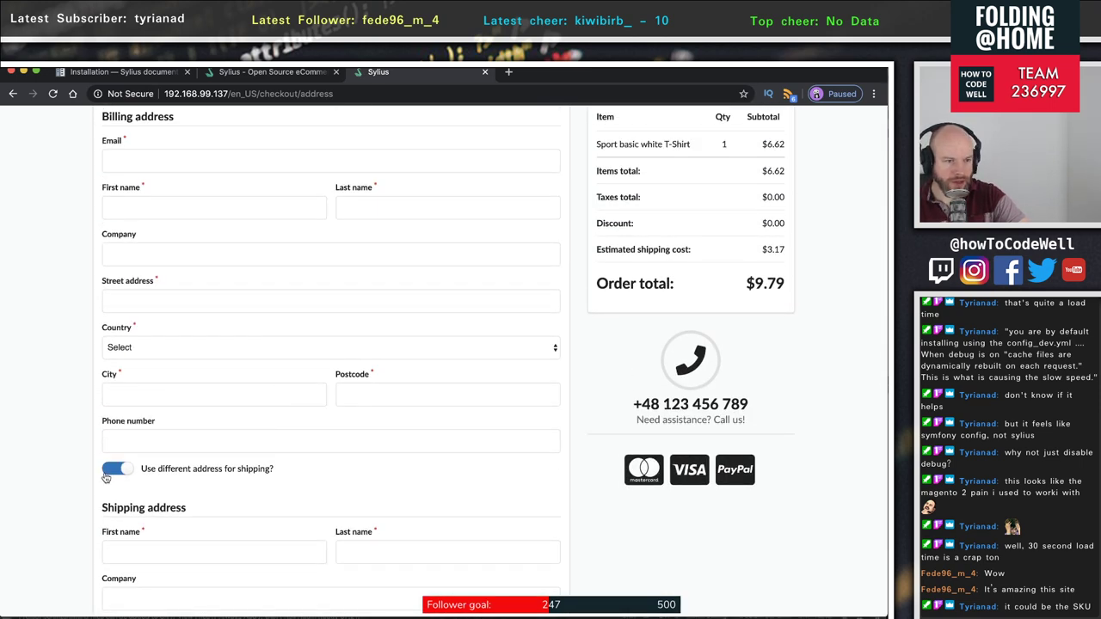
{"action": "left_click", "coordinate": [107, 475]}
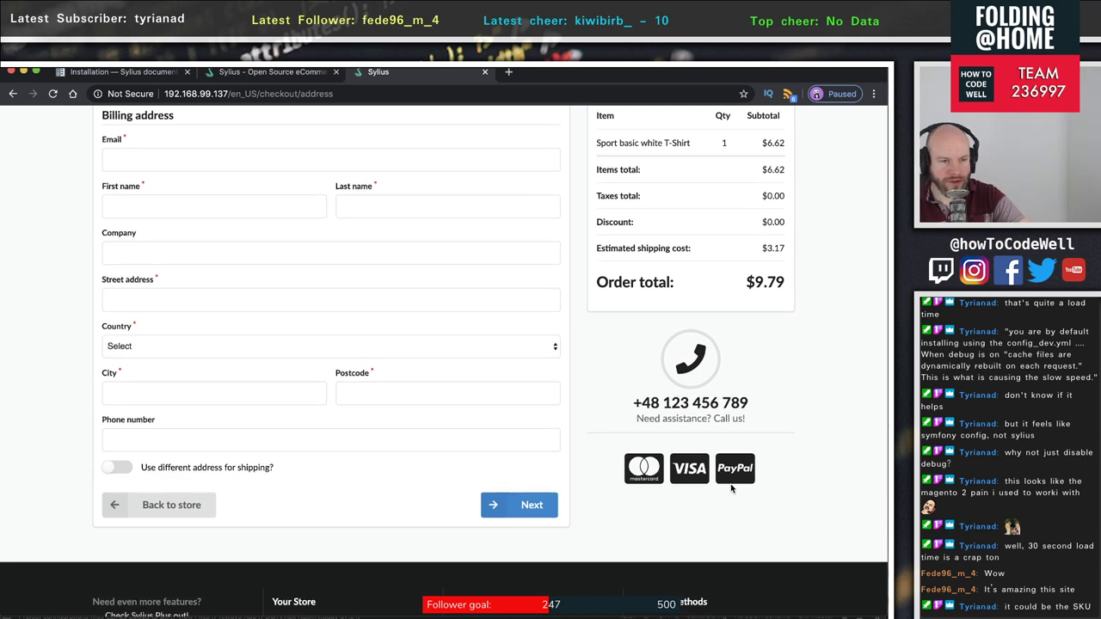
{"action": "scroll", "coordinate": [731, 488], "scroll_direction": "down", "scroll_amount": 3}
{"action": "scroll", "coordinate": [731, 488], "scroll_direction": "up", "scroll_amount": 5}
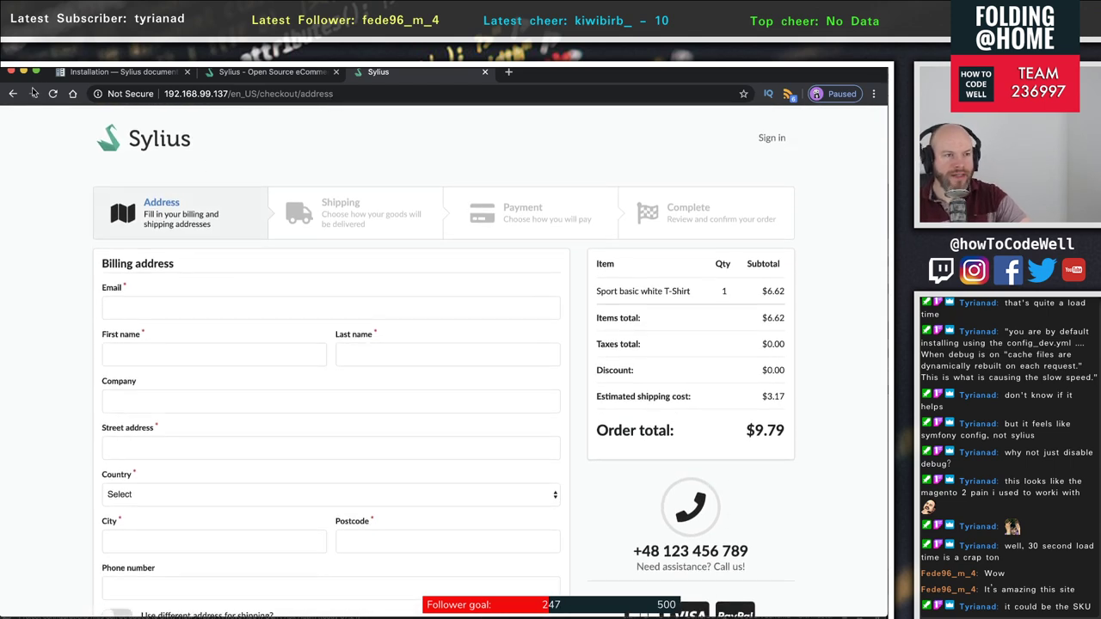
- Return to the store homepage via the Sylius logo and scroll through it
{"action": "left_click", "coordinate": [138, 142]}
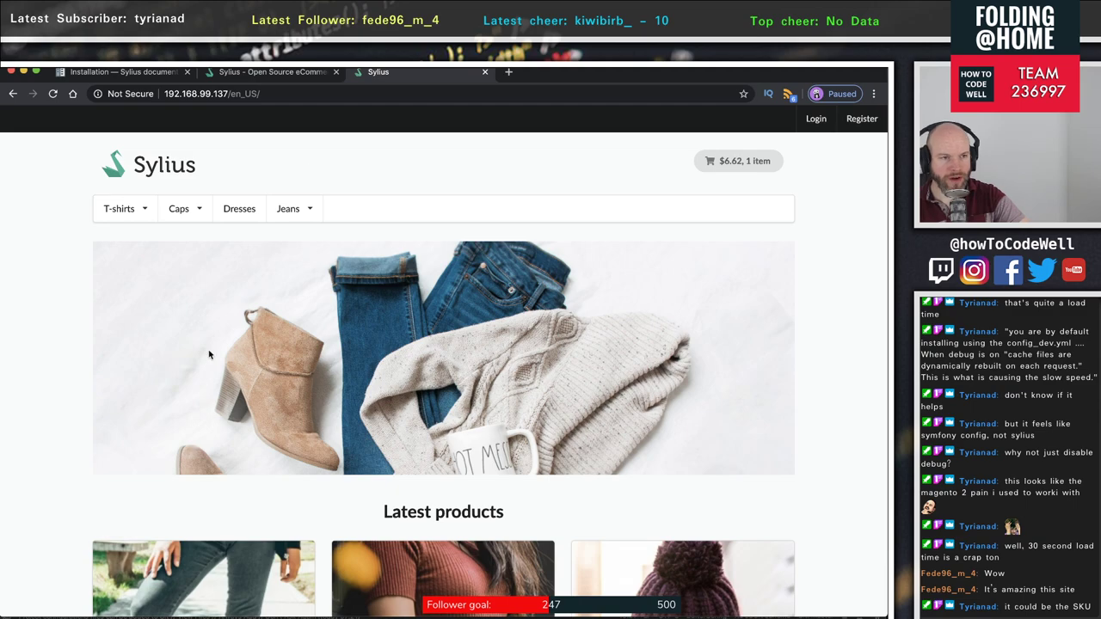
{"action": "scroll", "coordinate": [247, 366], "scroll_direction": "down", "scroll_amount": 12}
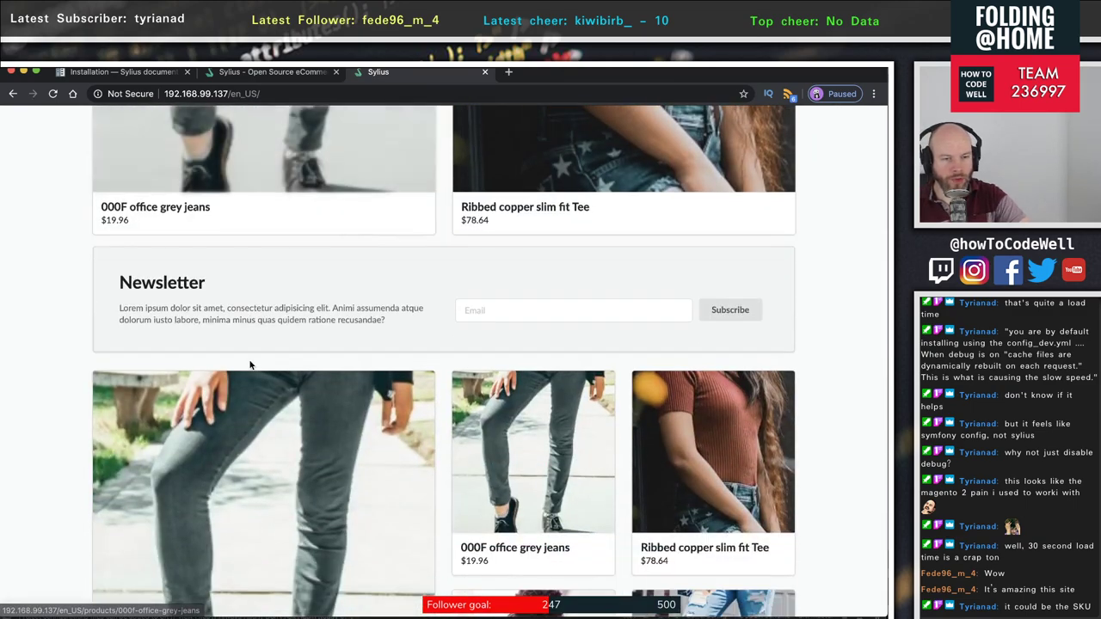
{"action": "scroll", "coordinate": [250, 366], "scroll_direction": "down", "scroll_amount": 8}
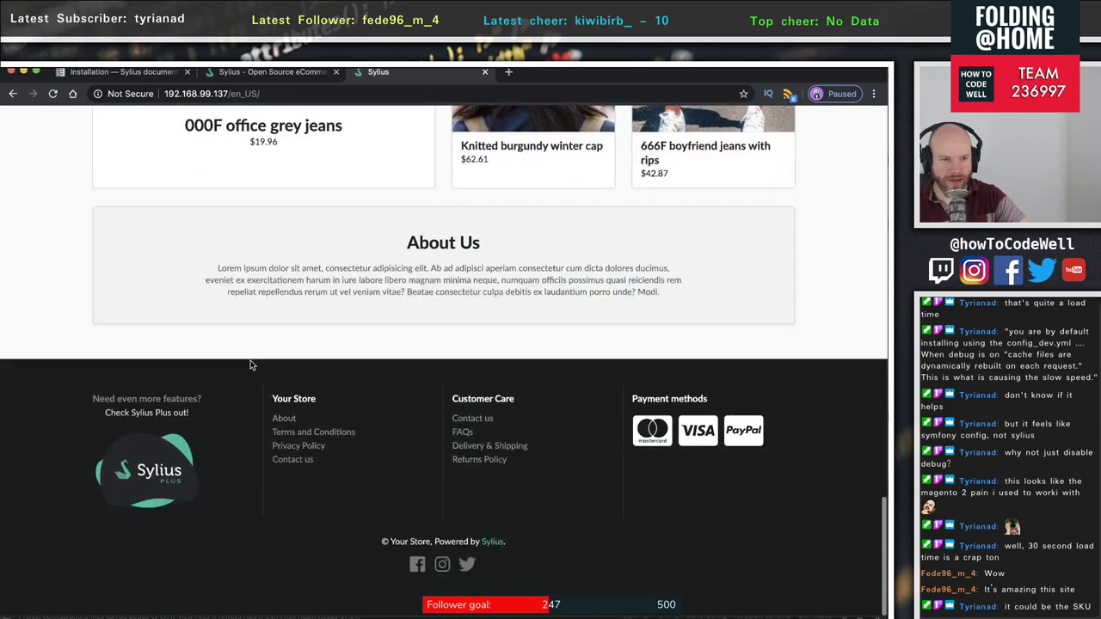
{"action": "scroll", "coordinate": [252, 366], "scroll_direction": "up", "scroll_amount": 4}
{"action": "scroll", "coordinate": [252, 366], "scroll_direction": "up", "scroll_amount": 2}
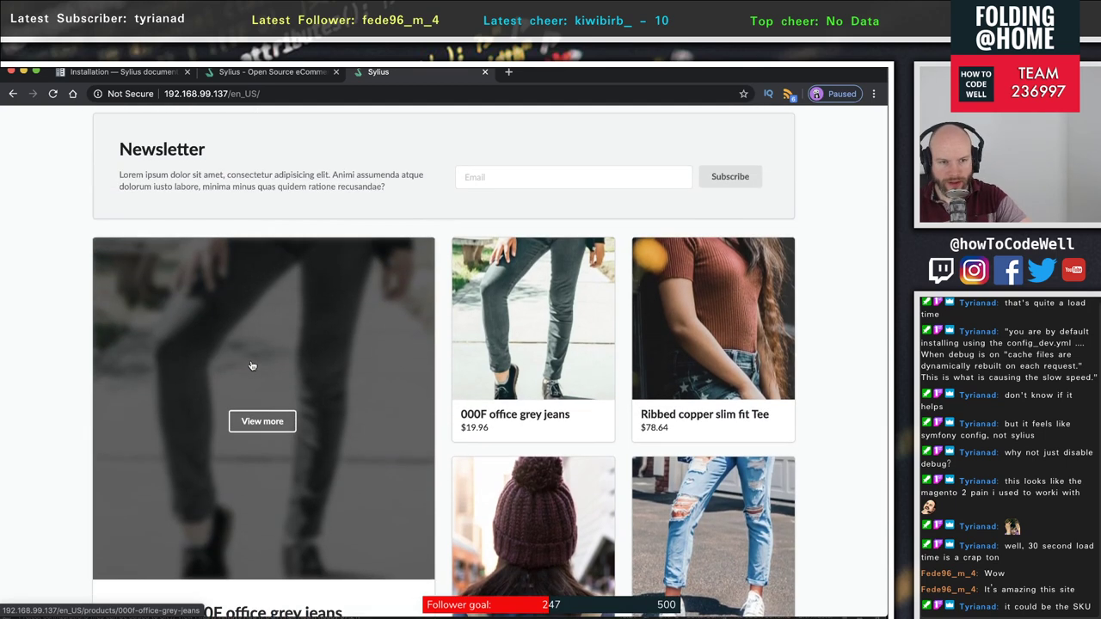
{"action": "scroll", "coordinate": [252, 367], "scroll_direction": "down", "scroll_amount": 1}
{"action": "scroll", "coordinate": [252, 366], "scroll_direction": "down", "scroll_amount": 2}
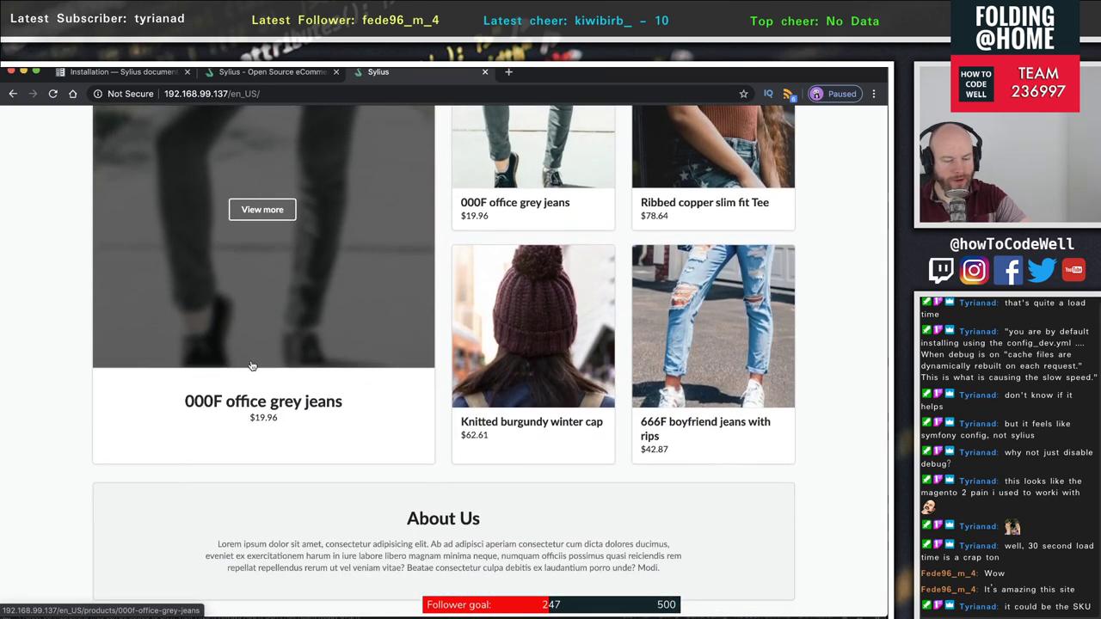
{"action": "scroll", "coordinate": [252, 366], "scroll_direction": "up", "scroll_amount": 2}
{"action": "scroll", "coordinate": [252, 366], "scroll_direction": "up", "scroll_amount": 1}
{"action": "scroll", "coordinate": [252, 366], "scroll_direction": "down", "scroll_amount": 2}
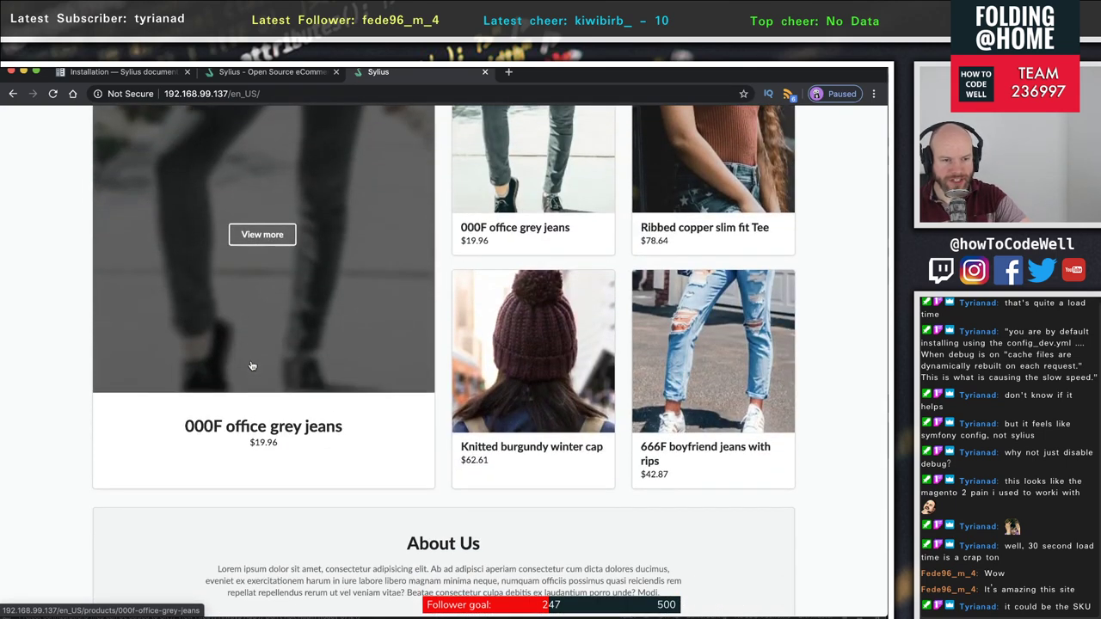
{"action": "scroll", "coordinate": [252, 366], "scroll_direction": "up", "scroll_amount": 3}
{"action": "scroll", "coordinate": [252, 367], "scroll_direction": "down", "scroll_amount": 1}
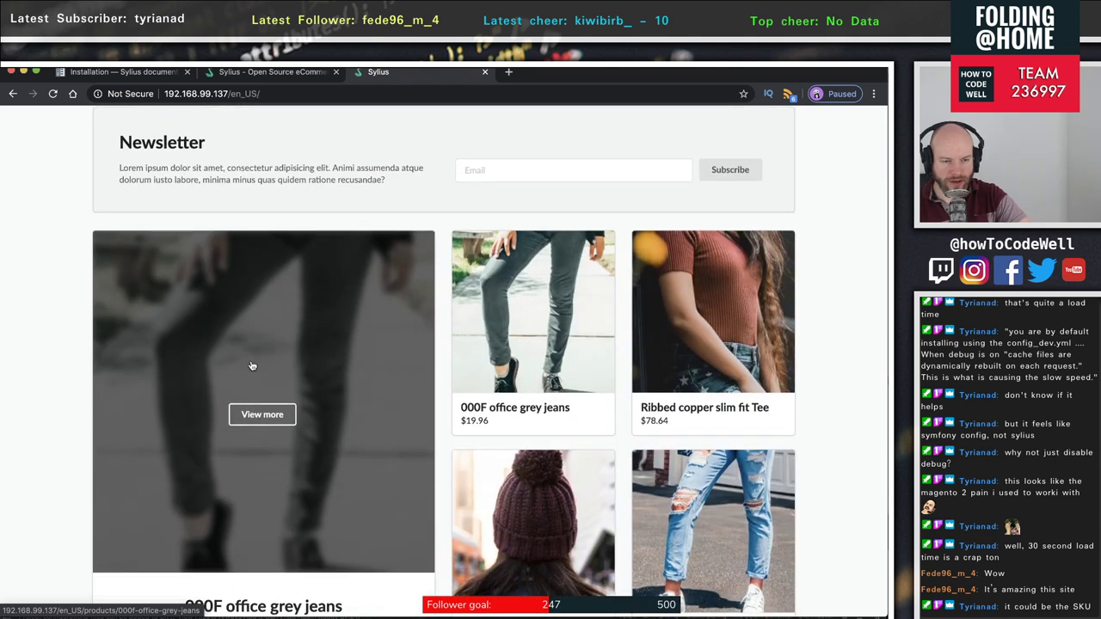
{"action": "scroll", "coordinate": [252, 366], "scroll_direction": "down", "scroll_amount": 2}
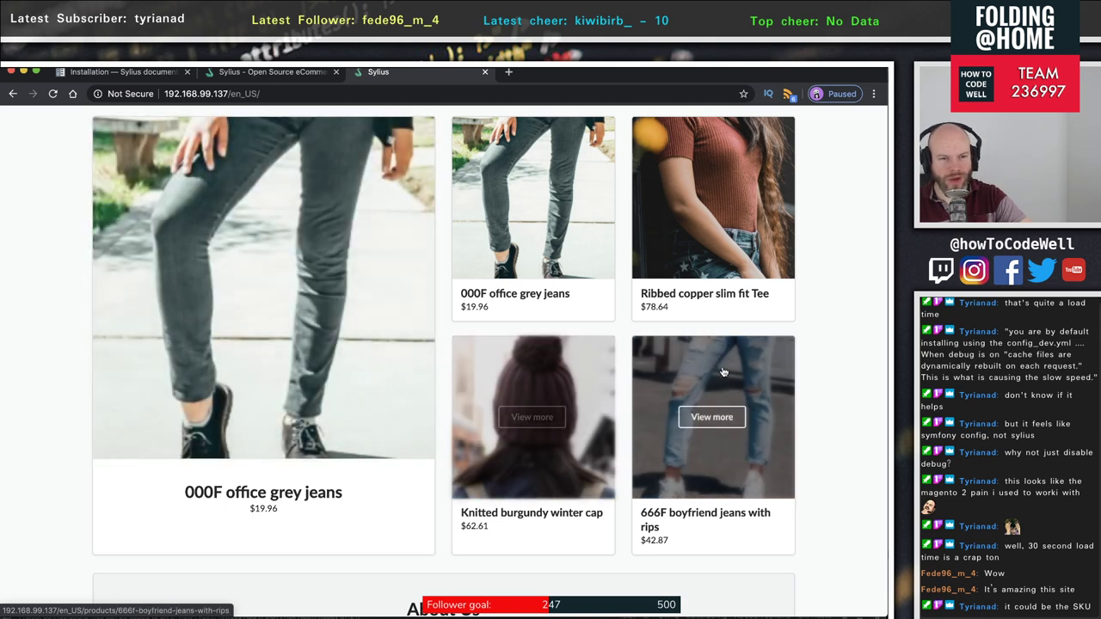
{"action": "scroll", "coordinate": [524, 361], "scroll_direction": "up", "scroll_amount": 4}
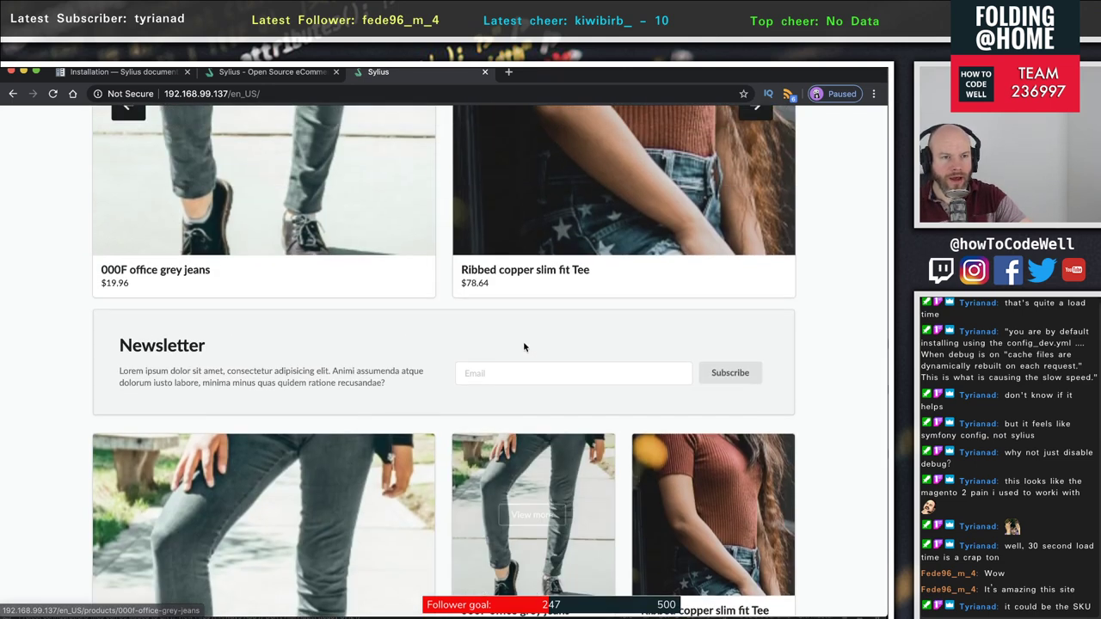
{"action": "scroll", "coordinate": [519, 347], "scroll_direction": "up", "scroll_amount": 15}
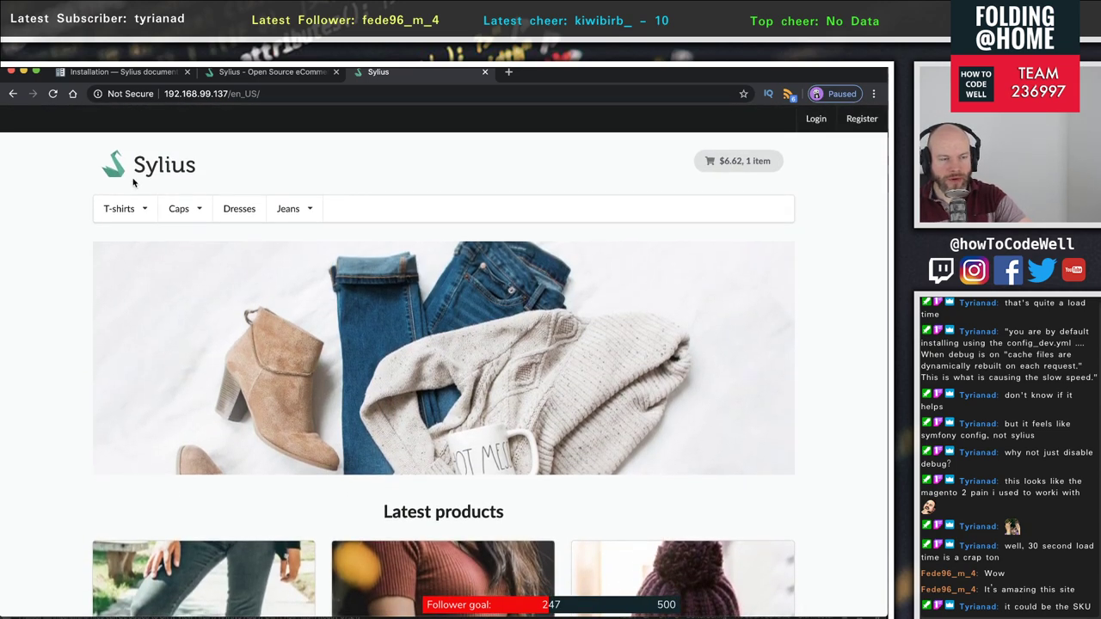
- Open the Simple caps category from the Caps menu and scroll its listing
{"action": "left_click", "coordinate": [189, 212]}
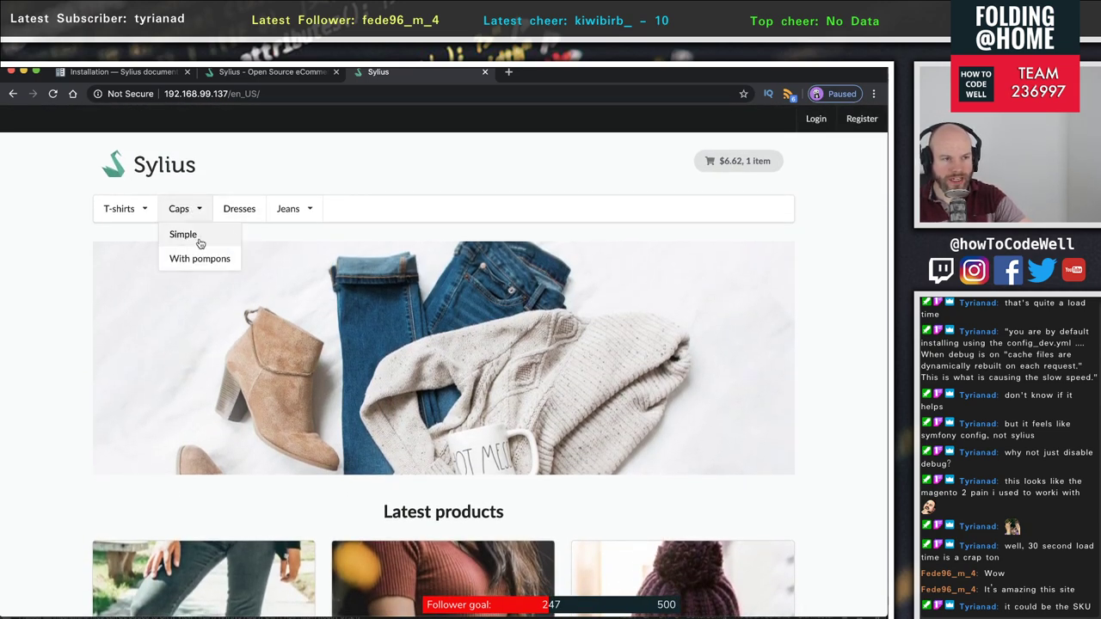
{"action": "left_click", "coordinate": [199, 244]}
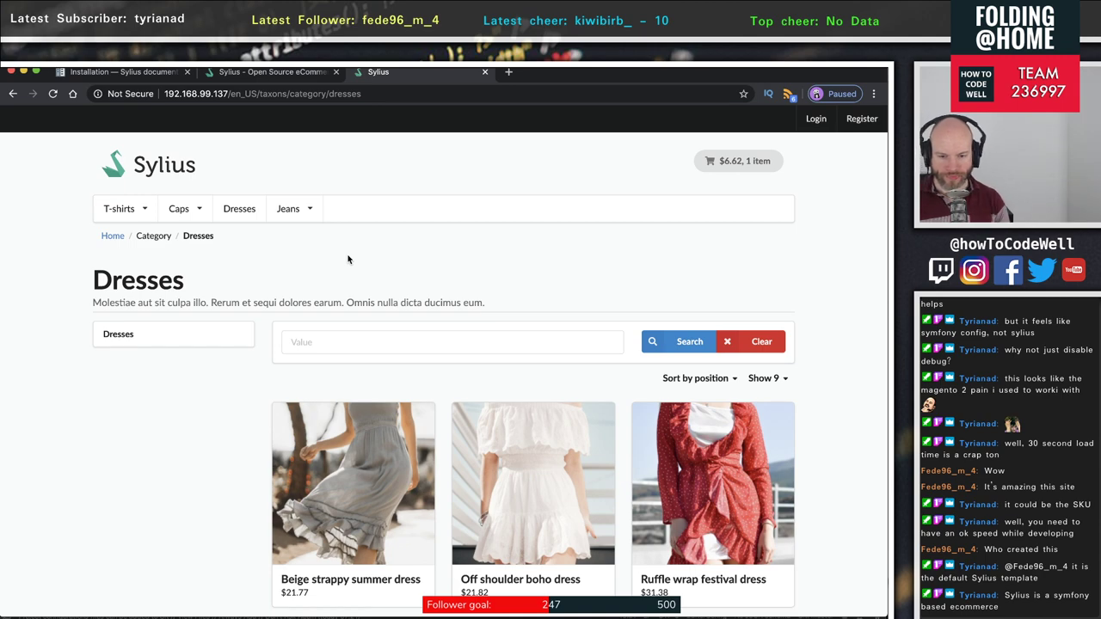
{"action": "scroll", "coordinate": [292, 360], "scroll_direction": "down", "scroll_amount": 4}
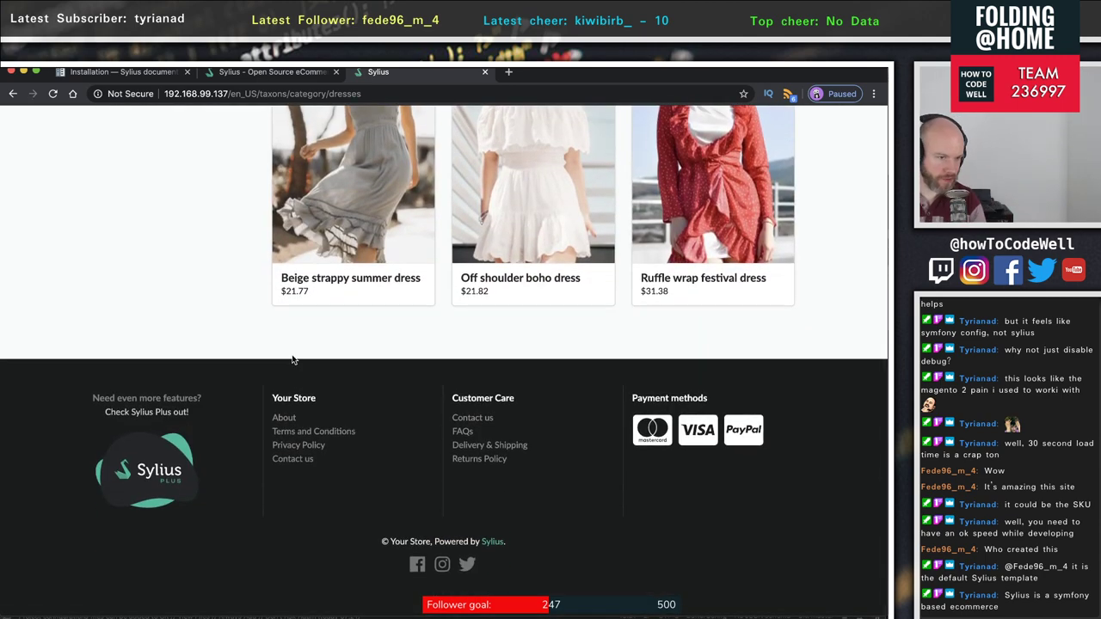
{"action": "scroll", "coordinate": [292, 359], "scroll_direction": "up", "scroll_amount": 4}
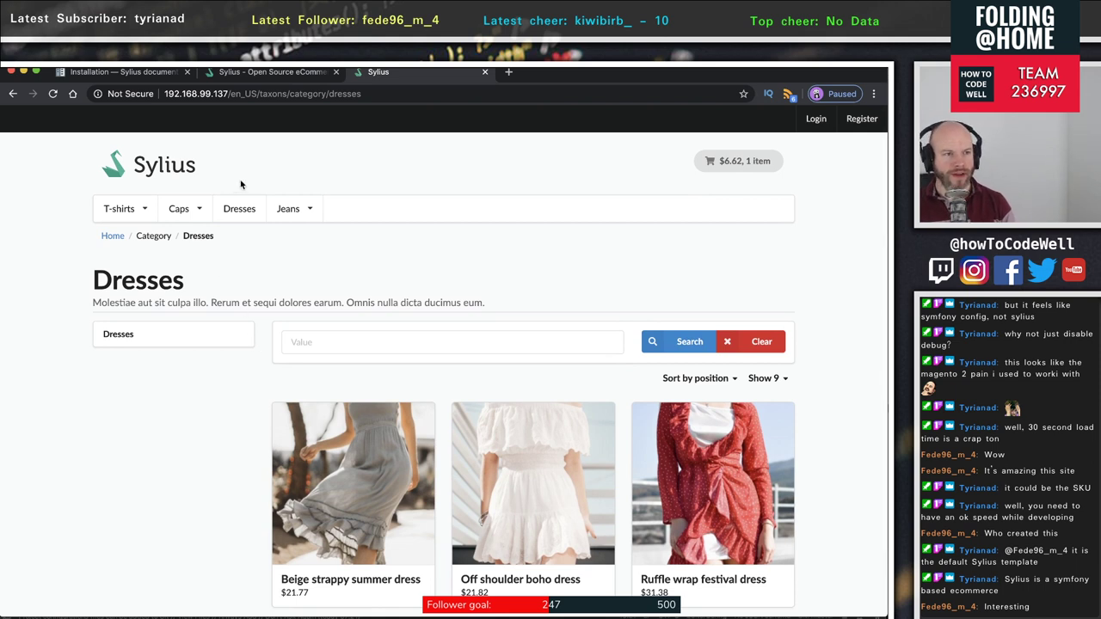
- Replace the store address path with /admin and load the admin login page
{"action": "left_click", "coordinate": [243, 93]}
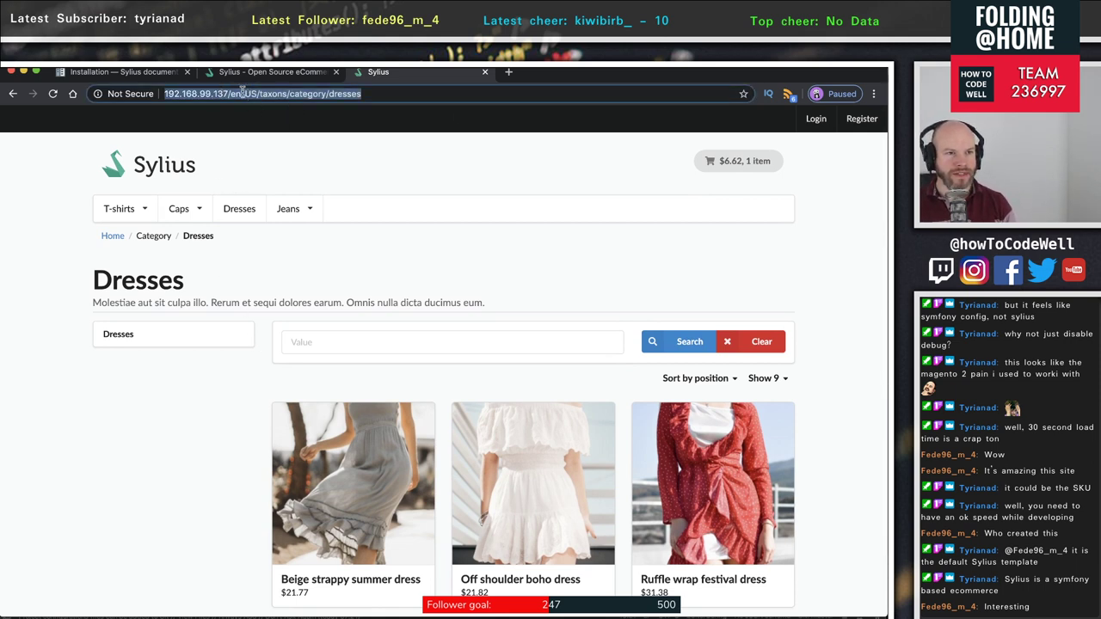
{"action": "left_click", "coordinate": [243, 93]}
{"action": "left_click_drag", "start_coordinate": [230, 92], "coordinate": [553, 95]}
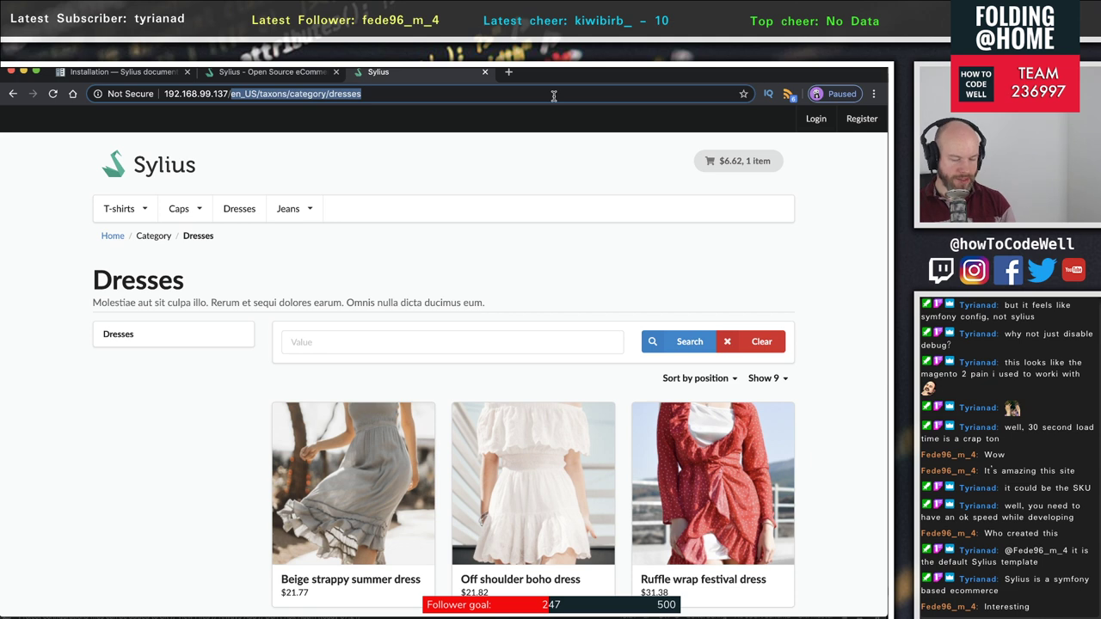
{"action": "key", "text": "BackSpace"}
{"action": "type", "text": "admin"}
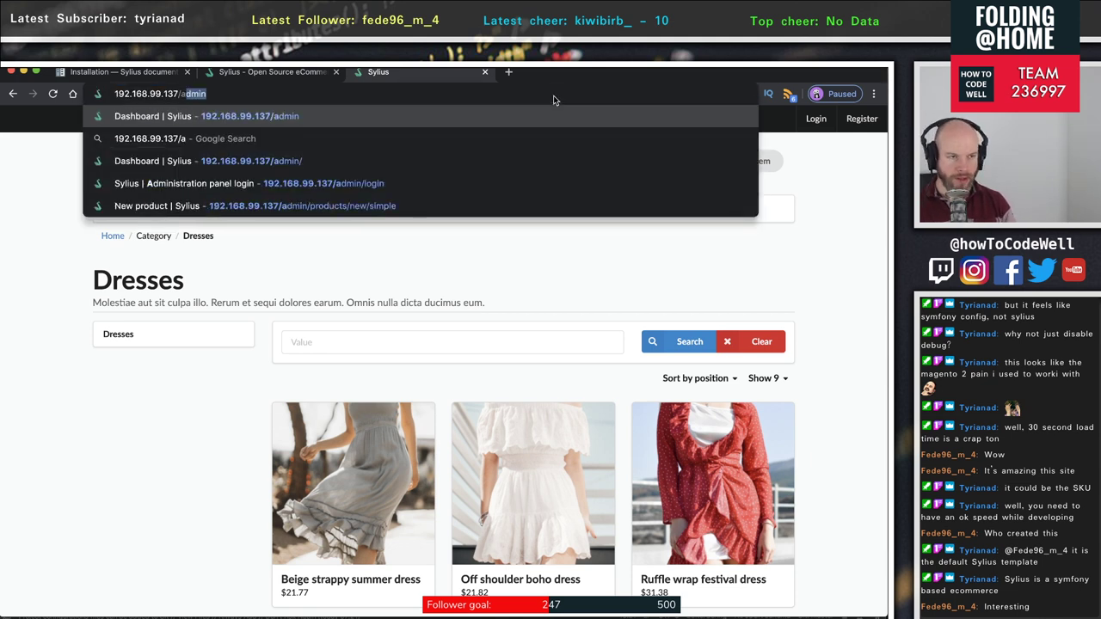
{"action": "key", "text": "Return"}
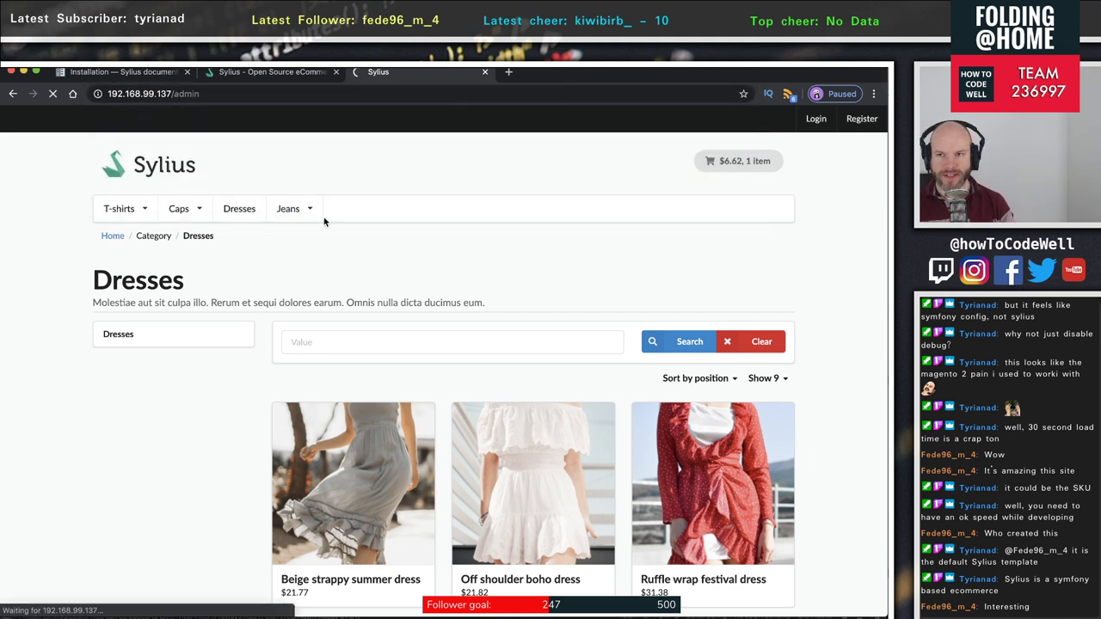
- Sign in with the admin username and password to reach the Dashboard
{"action": "left_click", "coordinate": [378, 341]}
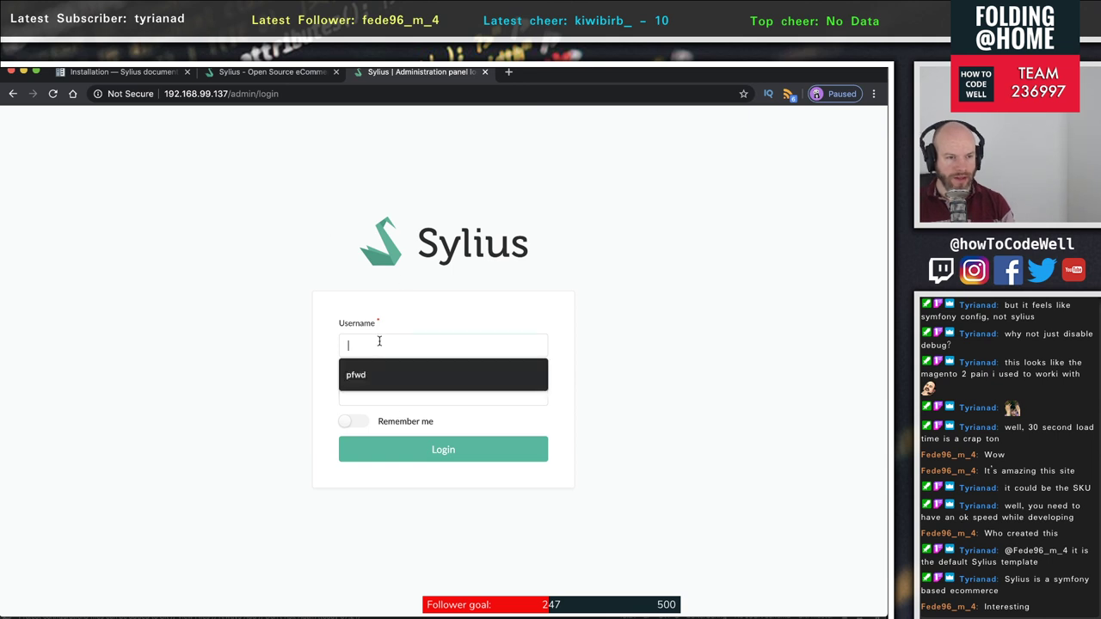
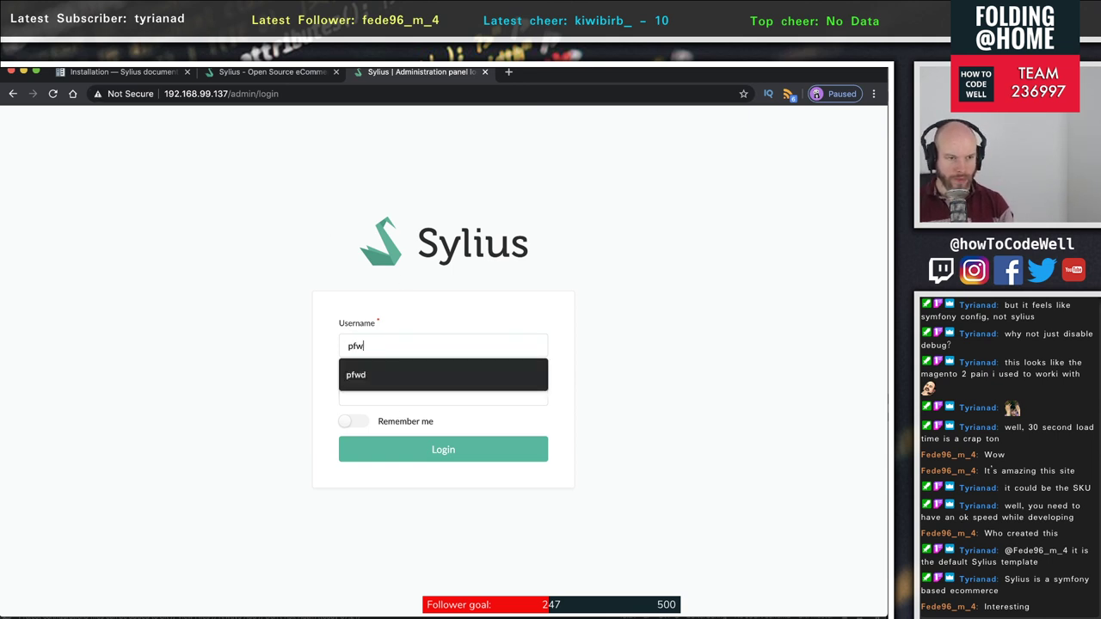
{"action": "key", "text": "Tab"}
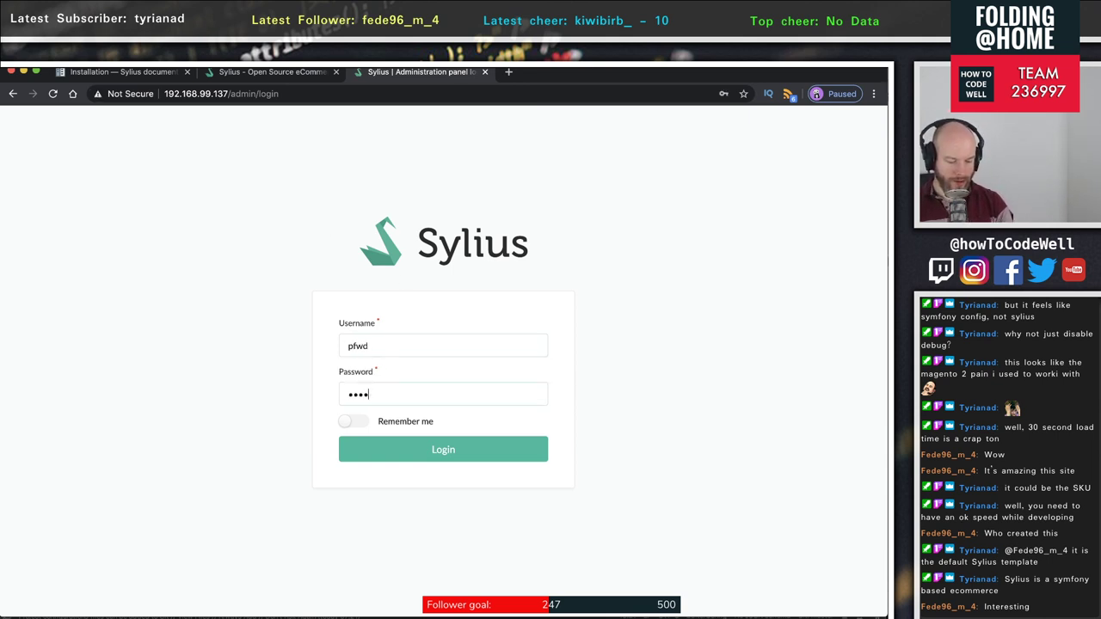
{"action": "key", "text": "Return"}
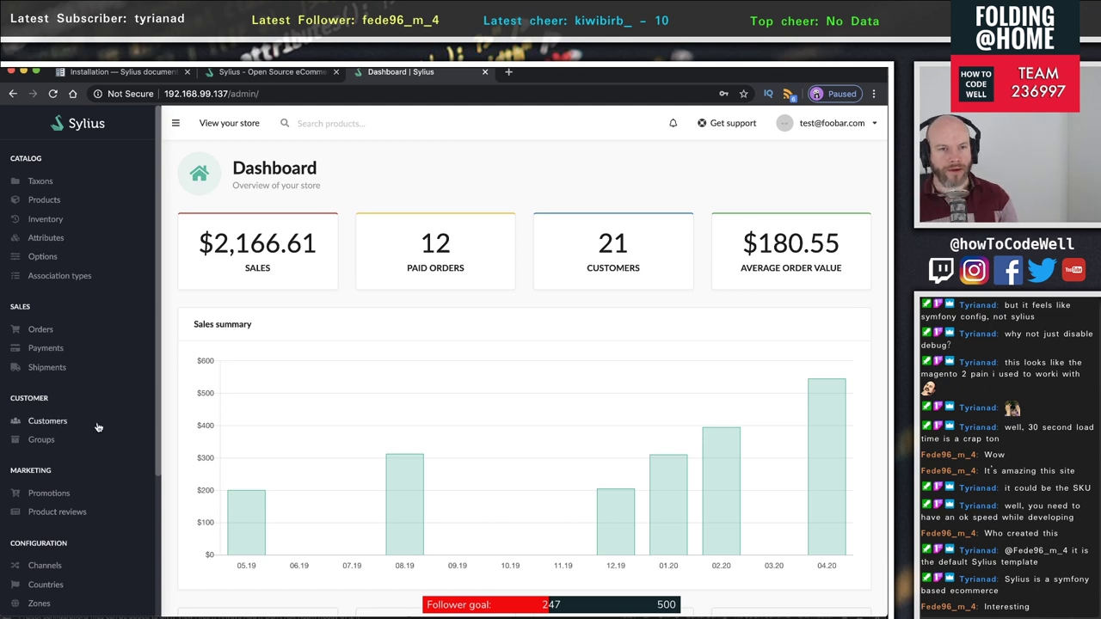
{"action": "scroll", "coordinate": [265, 398], "scroll_direction": "down", "scroll_amount": 5}
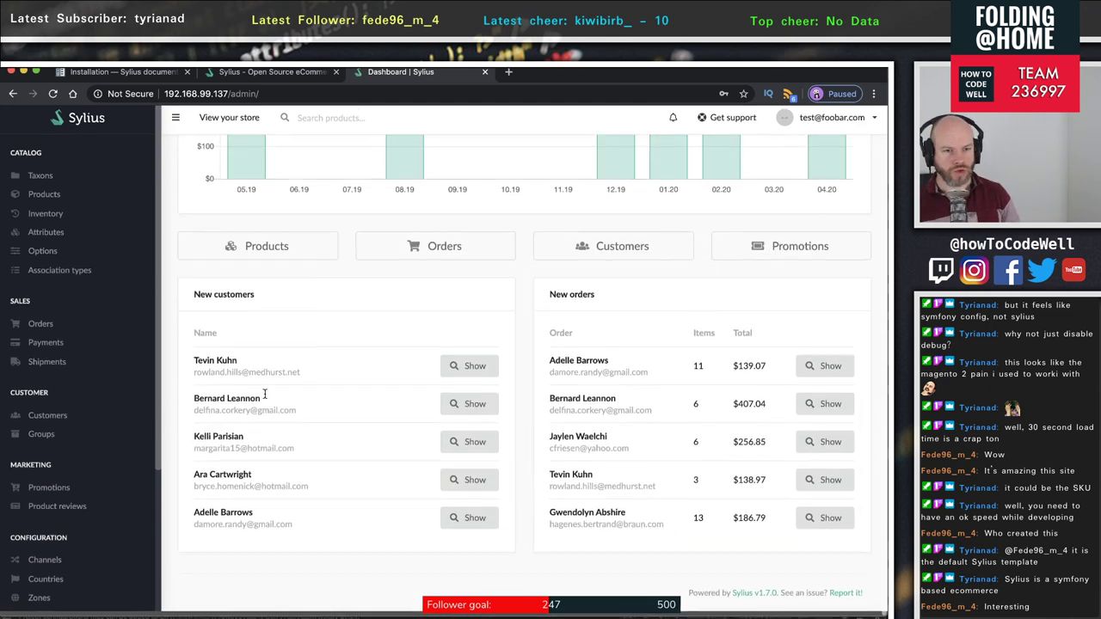
{"action": "scroll", "coordinate": [266, 398], "scroll_direction": "up", "scroll_amount": 5}
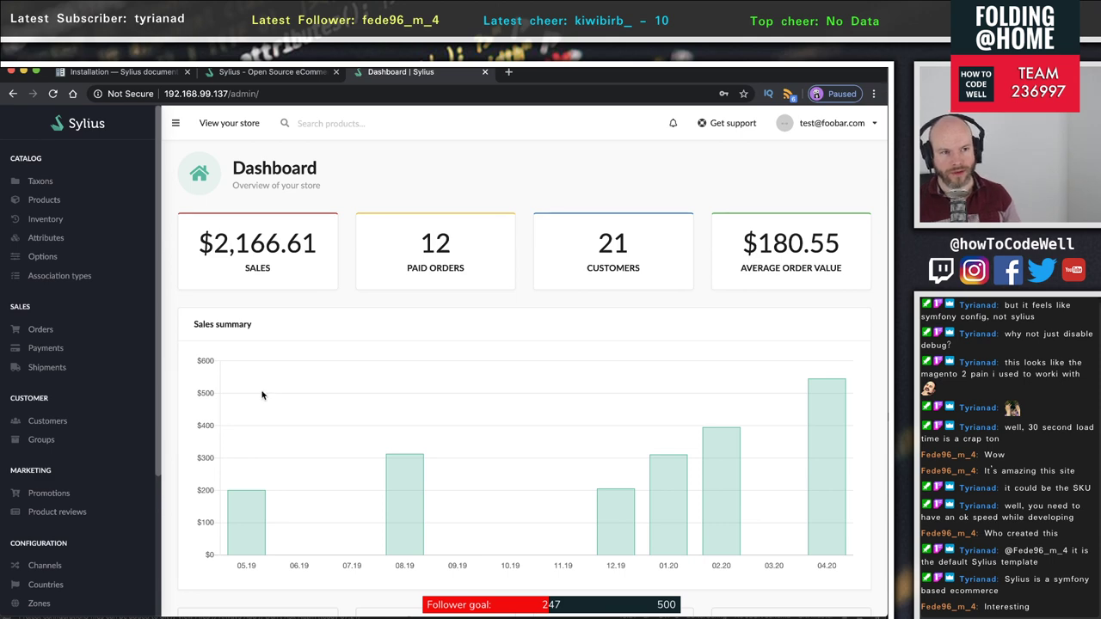
{"action": "scroll", "coordinate": [262, 394], "scroll_direction": "down", "scroll_amount": 5}
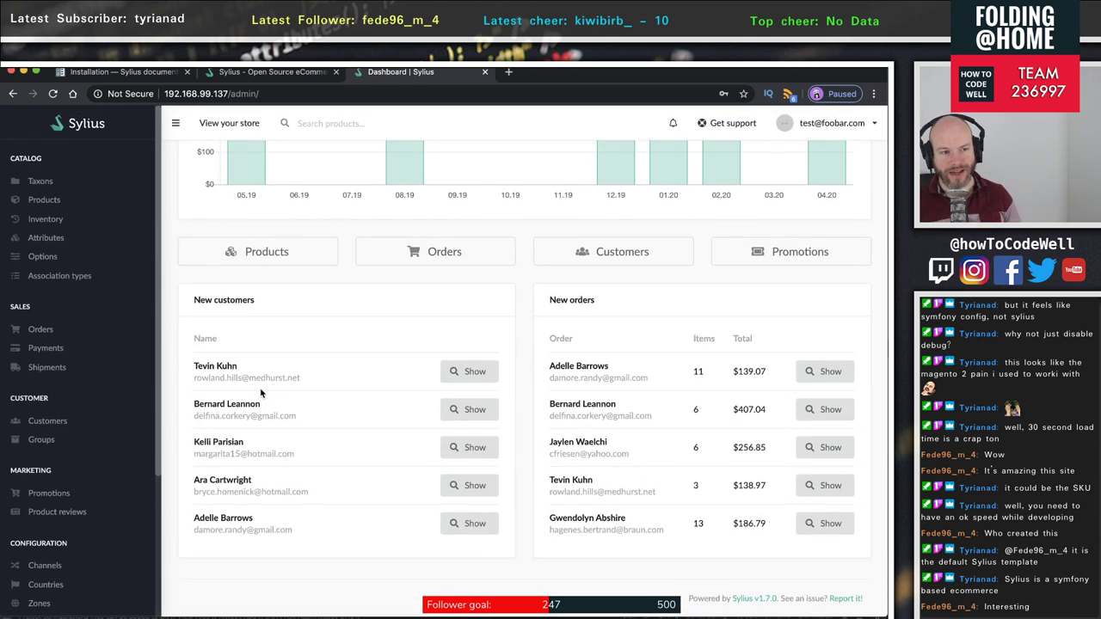
{"action": "scroll", "coordinate": [261, 389], "scroll_direction": "up", "scroll_amount": 5}
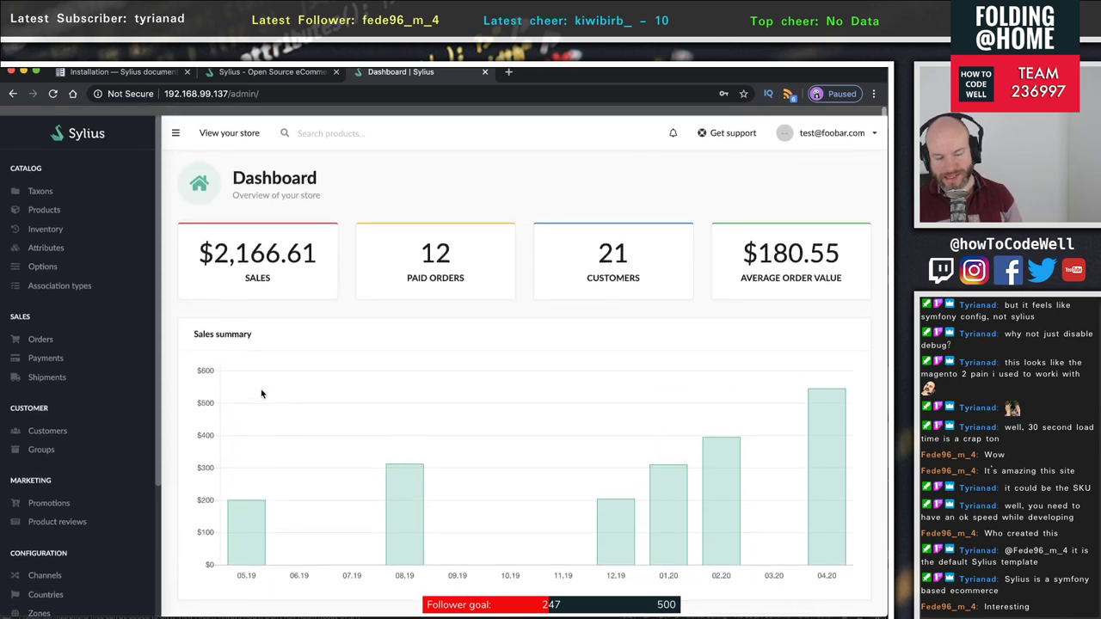
{"action": "scroll", "coordinate": [261, 388], "scroll_direction": "down", "scroll_amount": 3}
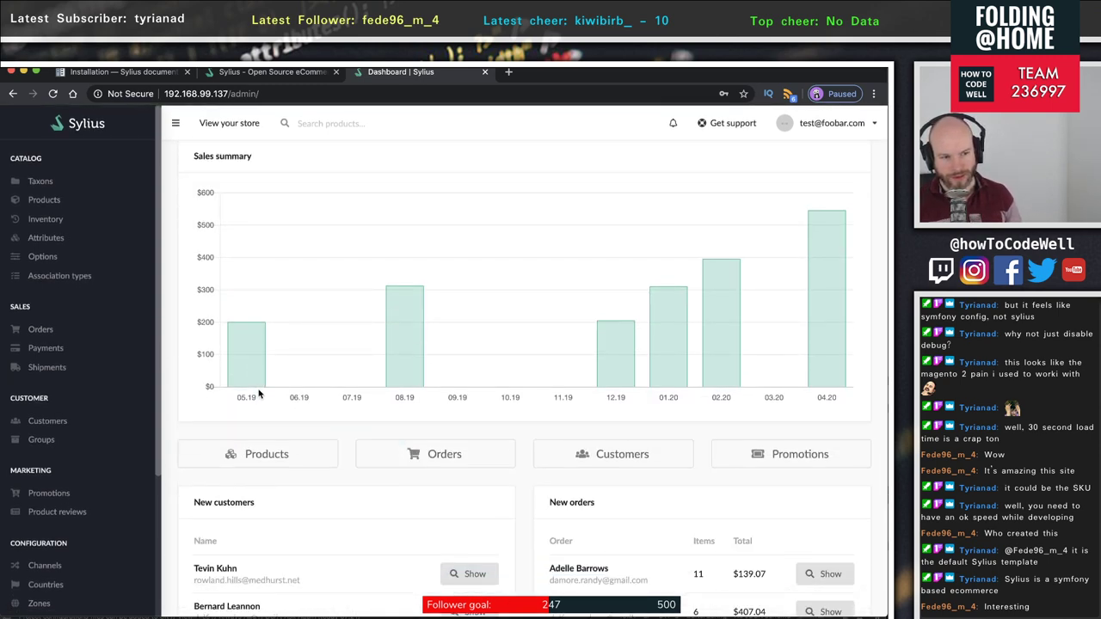
{"action": "scroll", "coordinate": [260, 394], "scroll_direction": "down", "scroll_amount": 2}
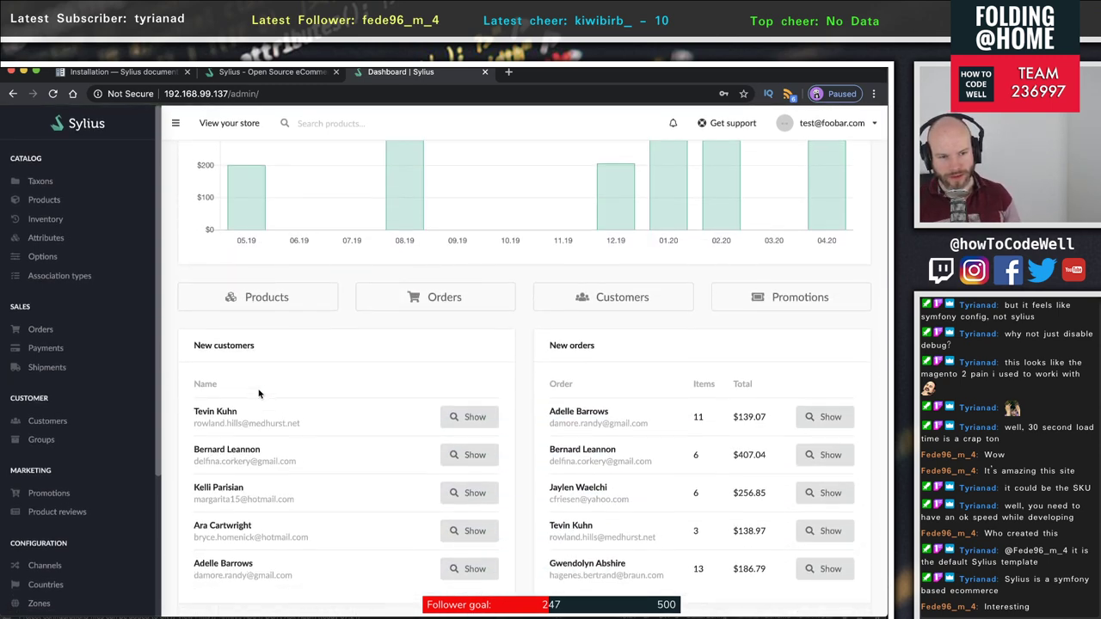
{"action": "scroll", "coordinate": [261, 394], "scroll_direction": "up", "scroll_amount": 4}
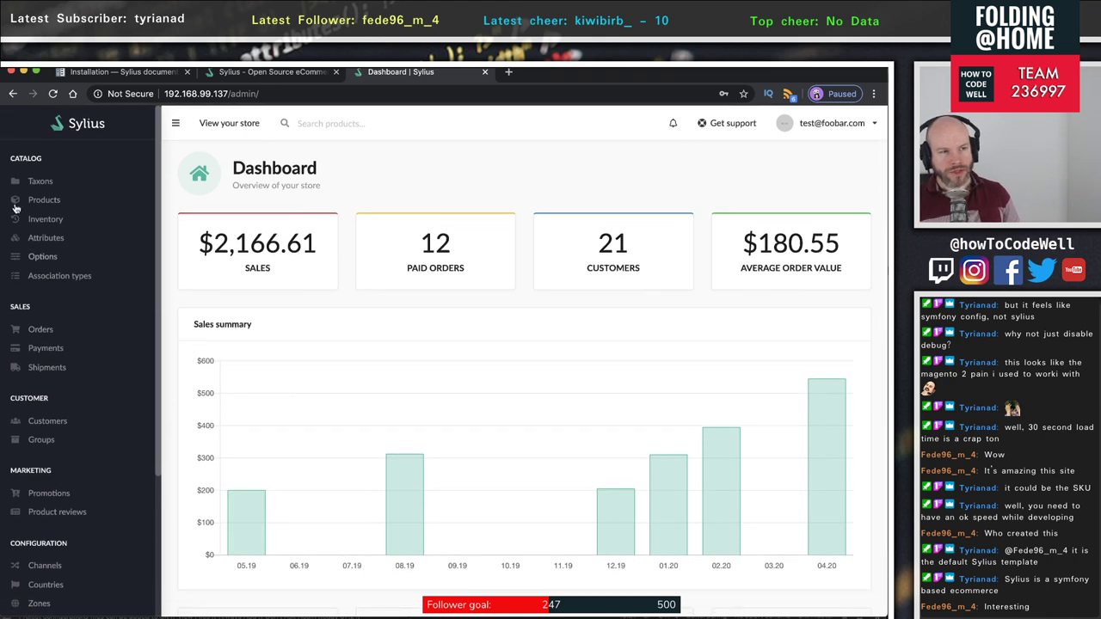
- From Products, start a new Simple product and focus its empty Code field
{"action": "left_click", "coordinate": [58, 210]}
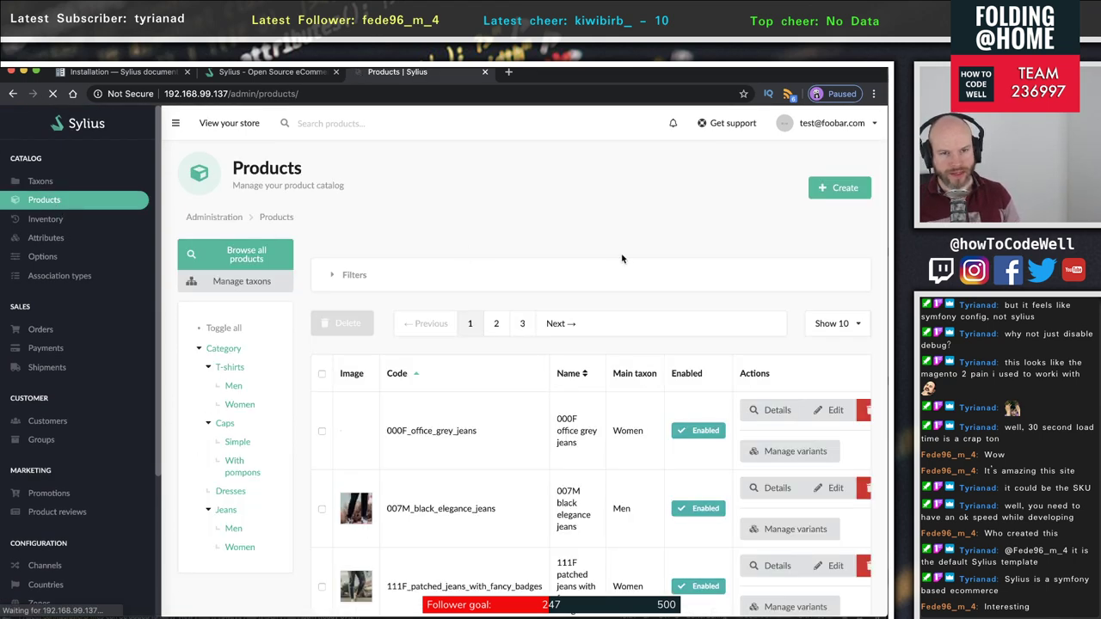
{"action": "left_click", "coordinate": [833, 191]}
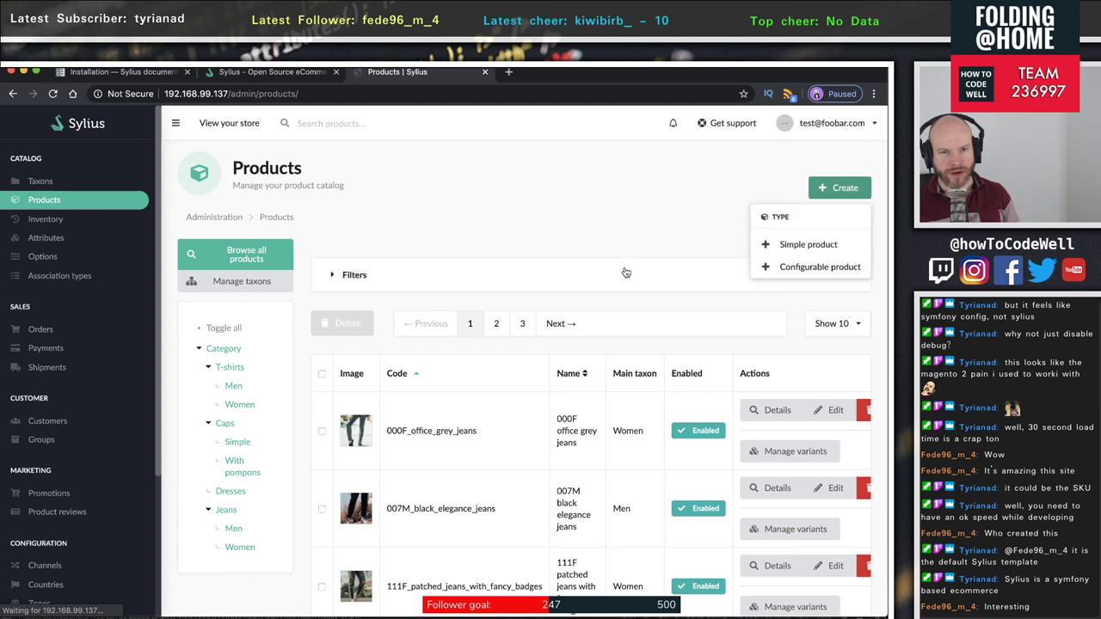
{"action": "scroll", "coordinate": [799, 255], "scroll_direction": "down", "scroll_amount": 1}
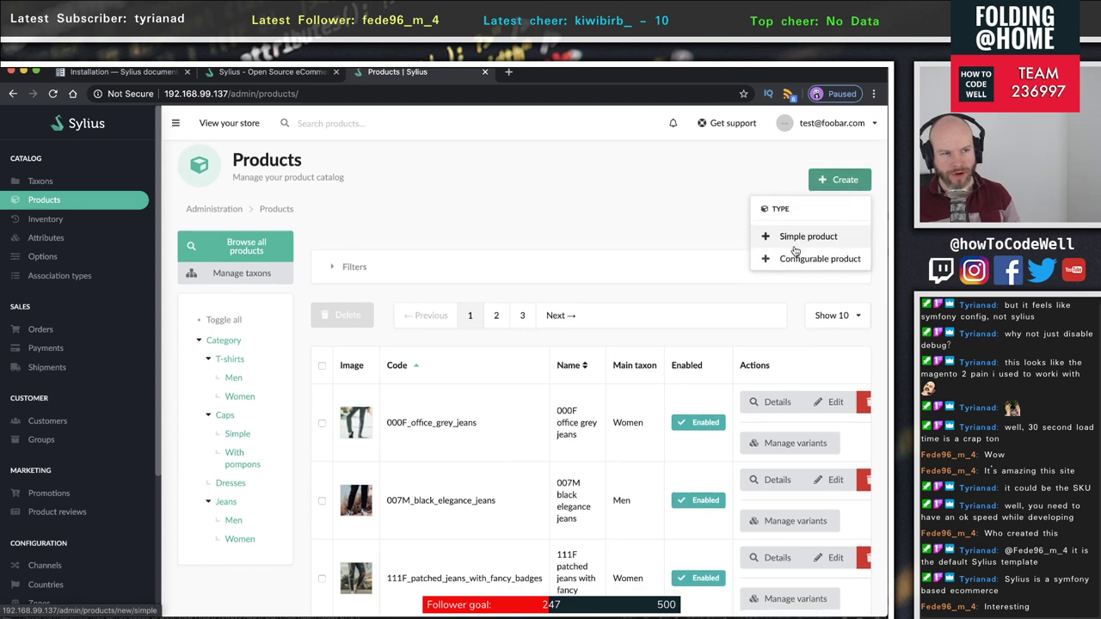
{"action": "left_click", "coordinate": [795, 250]}
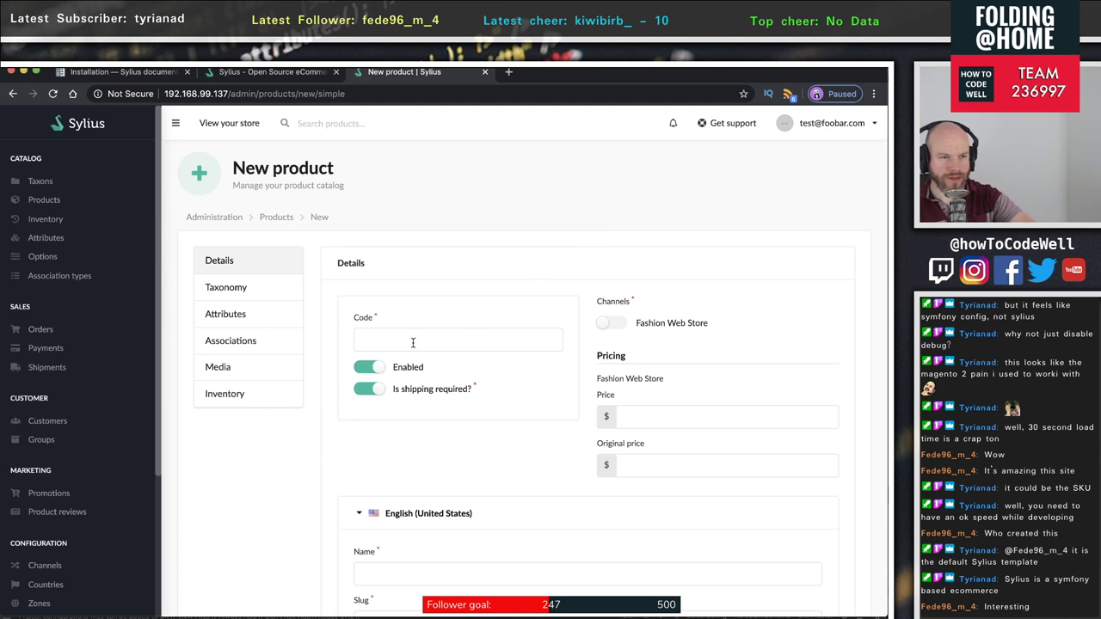
{"action": "left_click", "coordinate": [358, 343]}
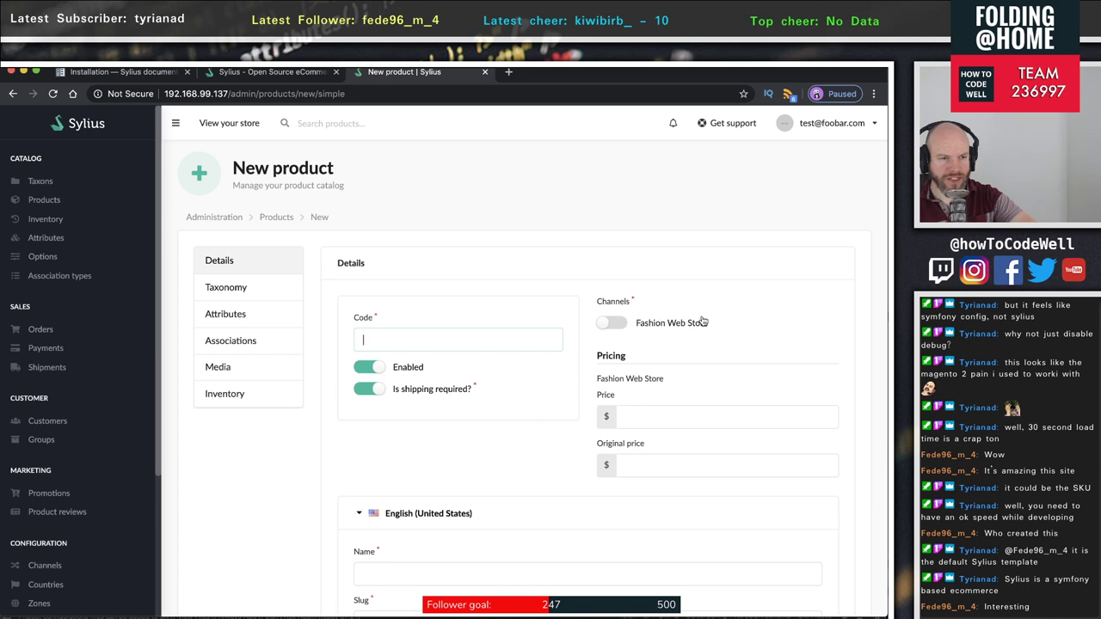
{"action": "scroll", "coordinate": [533, 403], "scroll_direction": "down", "scroll_amount": 3}
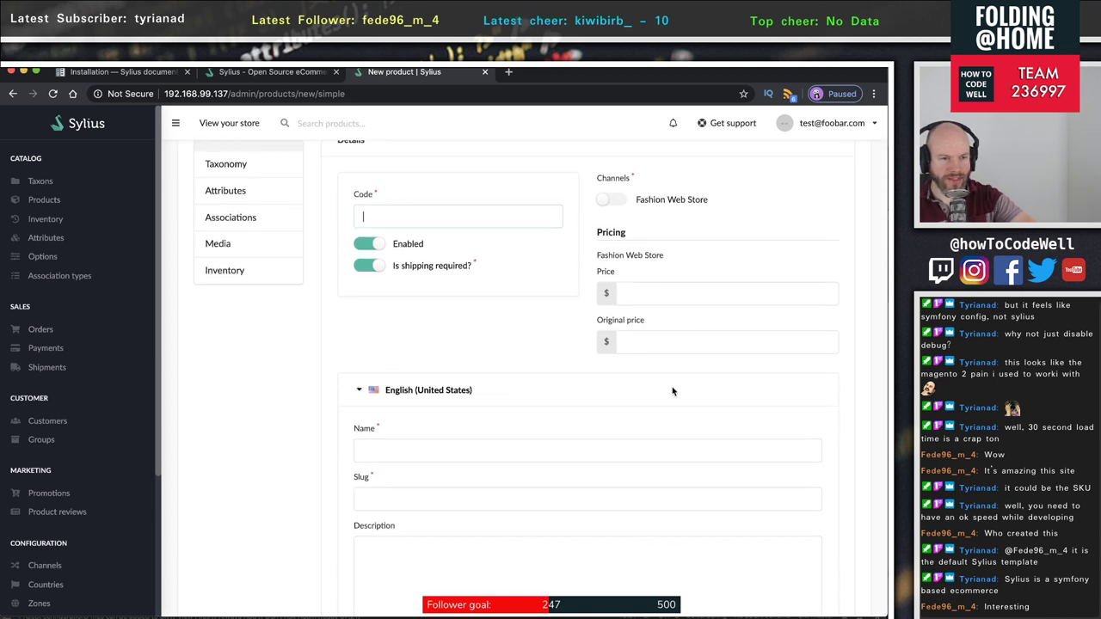
{"action": "scroll", "coordinate": [533, 403], "scroll_direction": "up", "scroll_amount": 1}
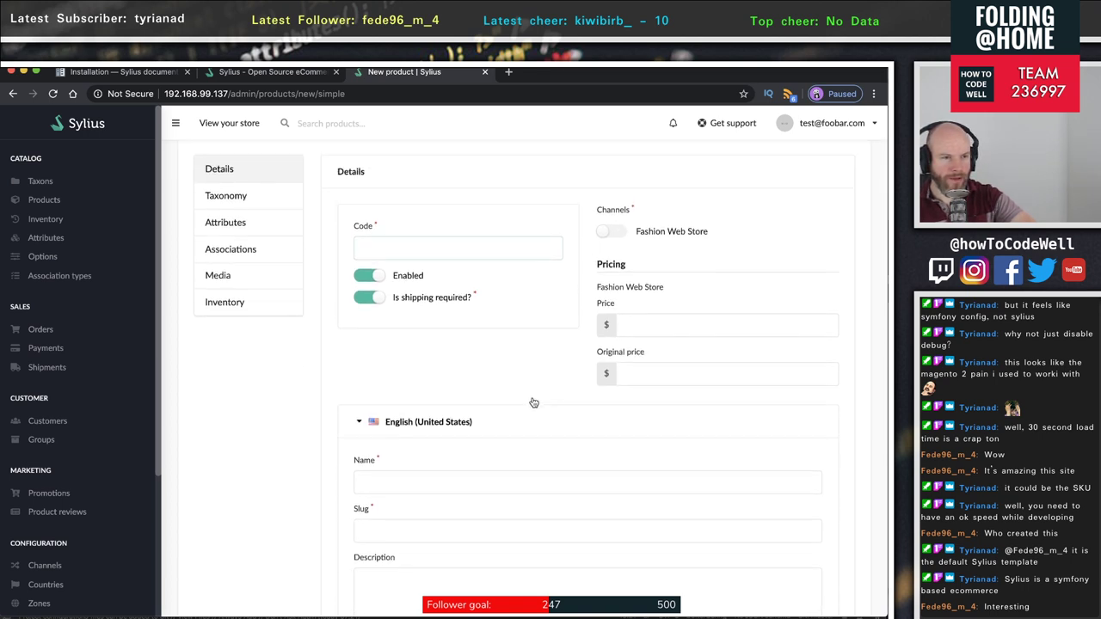
- Look over the Inventory tab, toggling stock tracking on and off and leaving Current stock at 0
{"action": "left_click", "coordinate": [251, 309]}
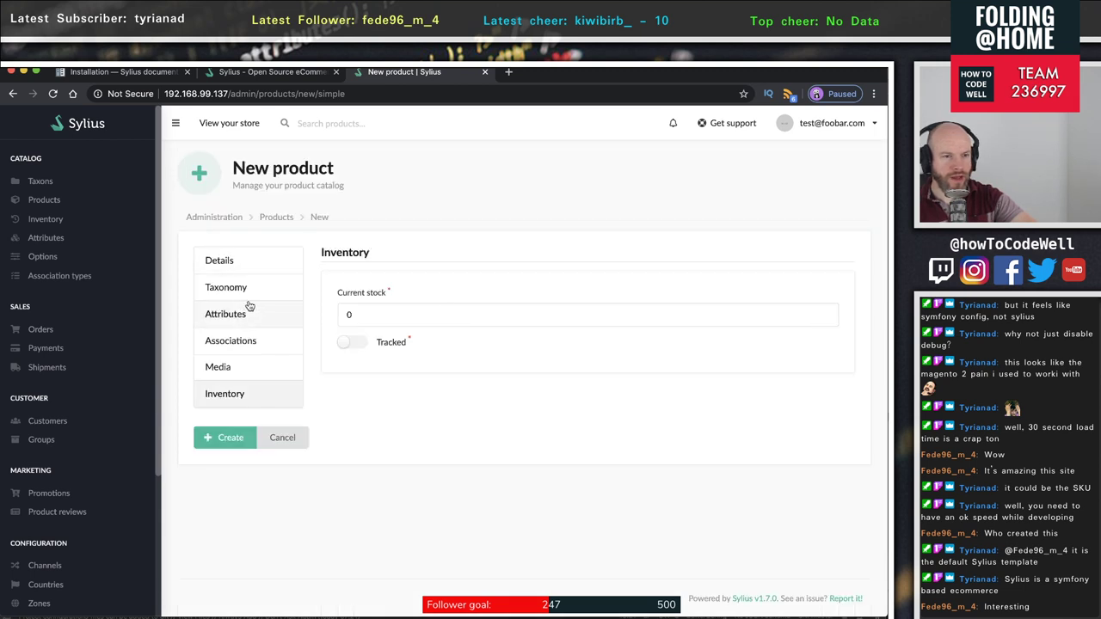
{"action": "left_click", "coordinate": [372, 314]}
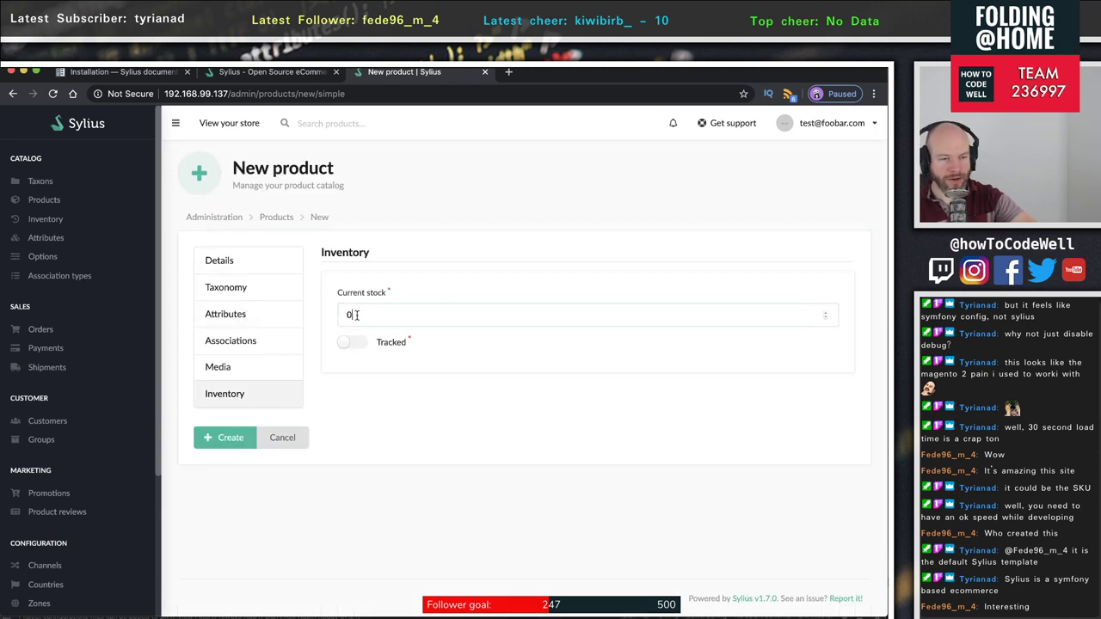
{"action": "double_click", "coordinate": [337, 315]}
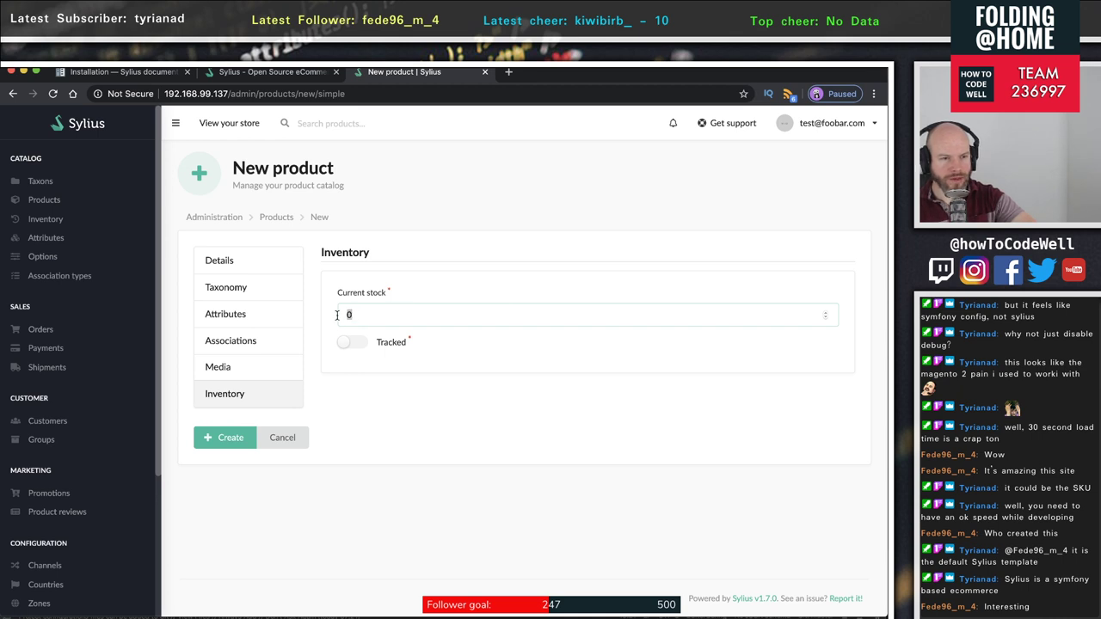
{"action": "left_click", "coordinate": [351, 344]}
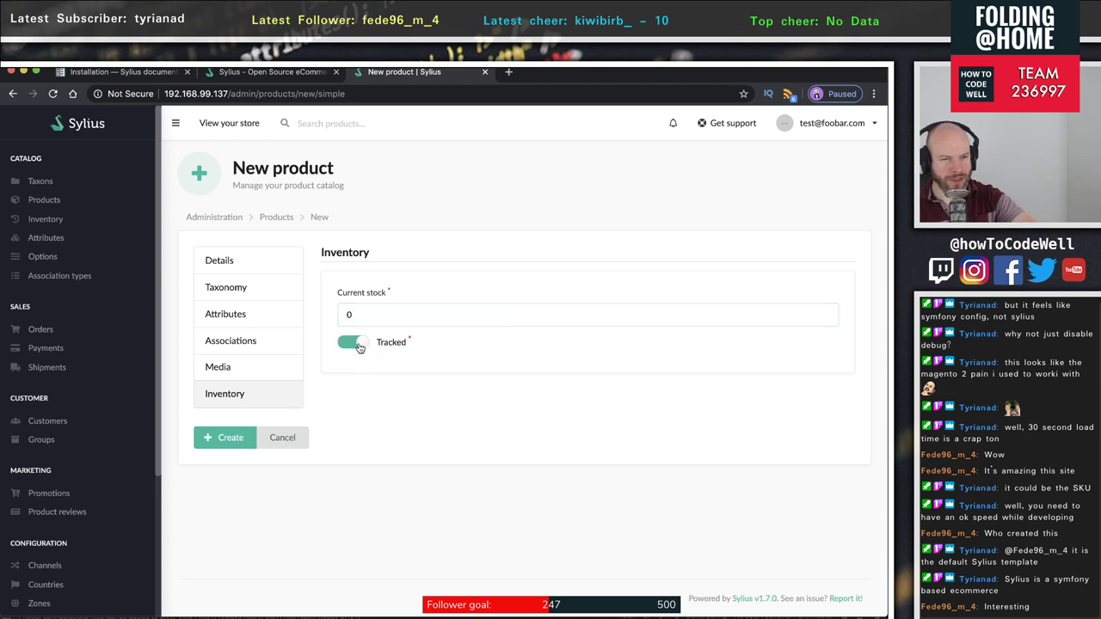
{"action": "left_click", "coordinate": [361, 346]}
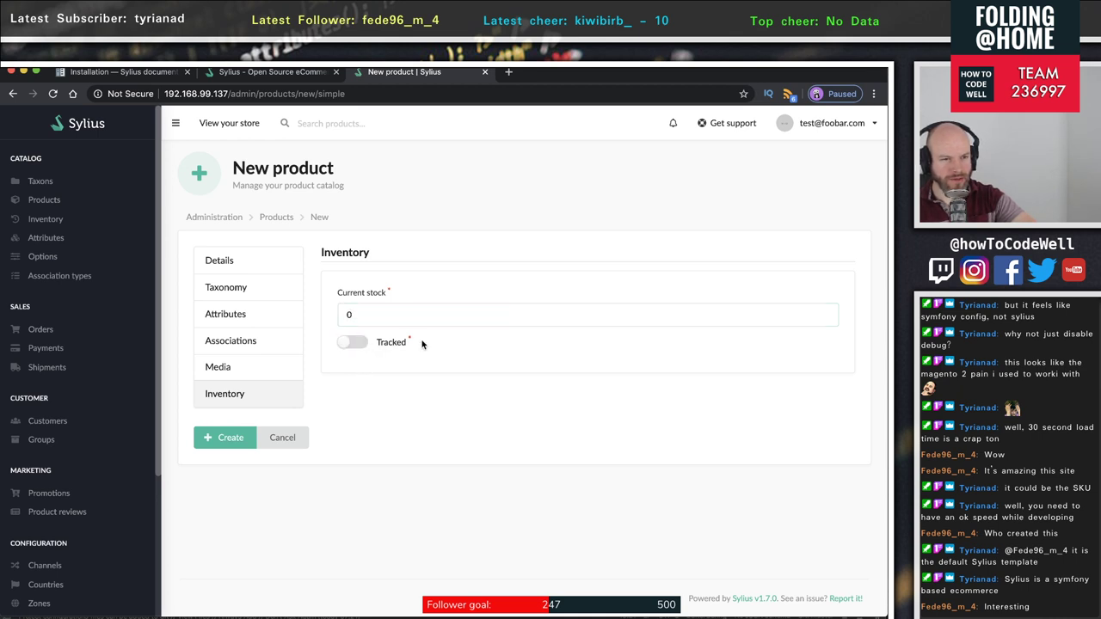
{"action": "left_click", "coordinate": [347, 315]}
{"action": "left_click_drag", "start_coordinate": [362, 315], "coordinate": [319, 312]}
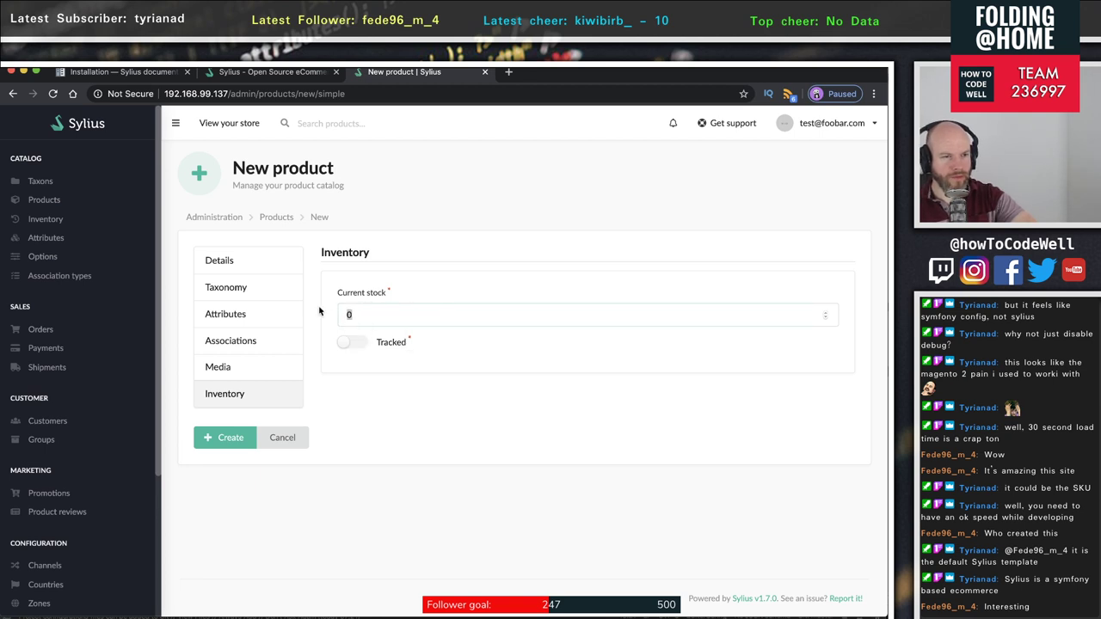
- Return to Details and collapse the English (United States) translation section
{"action": "left_click", "coordinate": [209, 258]}
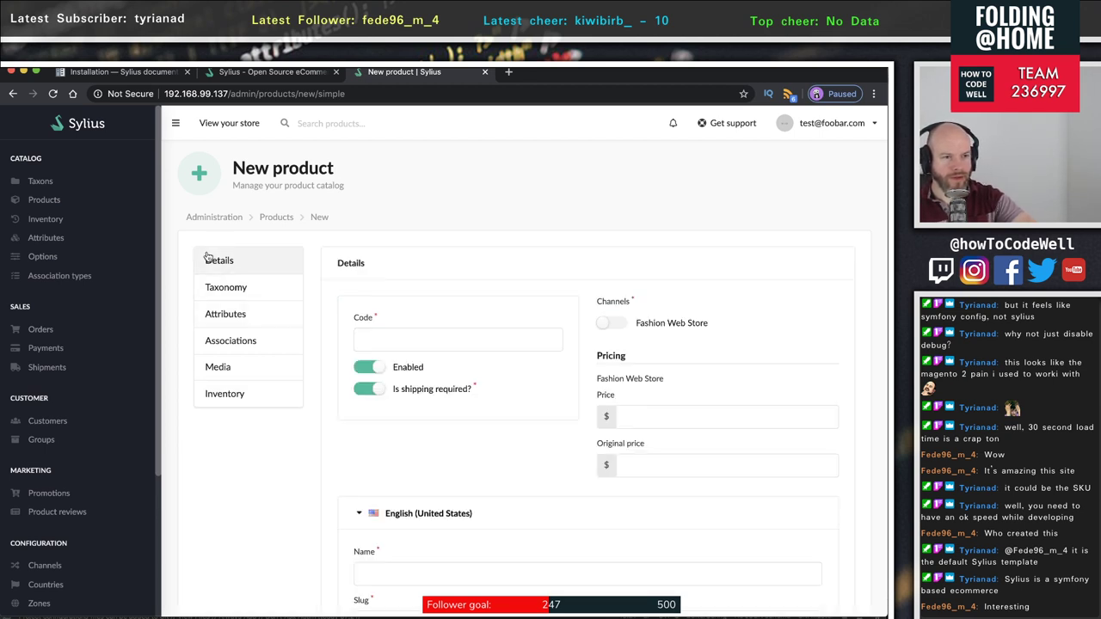
{"action": "scroll", "coordinate": [413, 404], "scroll_direction": "down", "scroll_amount": 3}
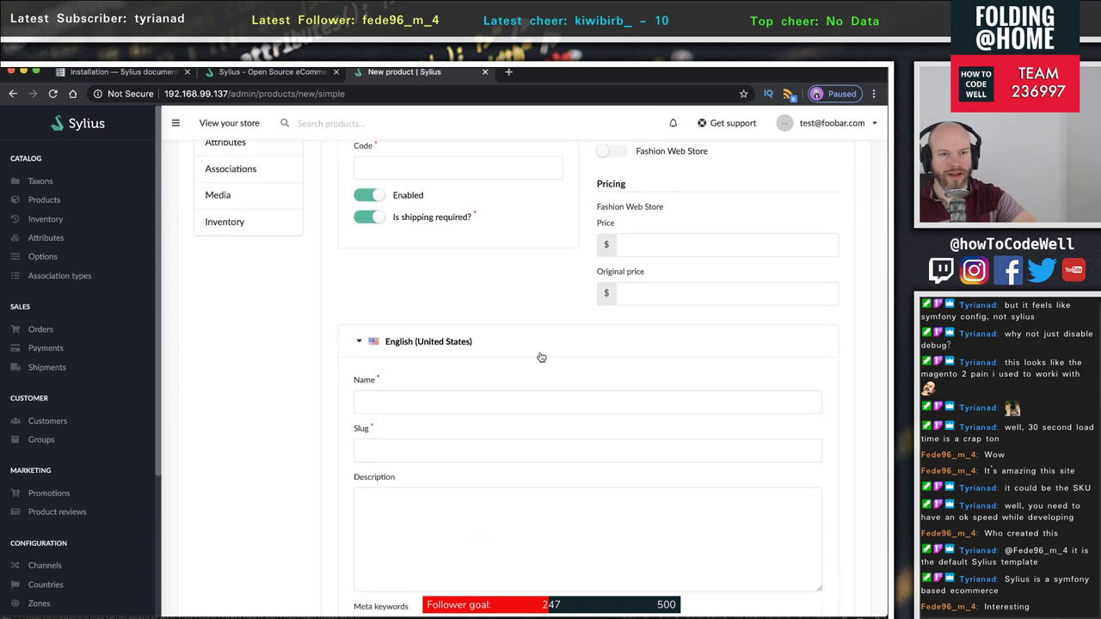
{"action": "scroll", "coordinate": [541, 361], "scroll_direction": "up", "scroll_amount": 2}
{"action": "scroll", "coordinate": [540, 366], "scroll_direction": "up", "scroll_amount": 1}
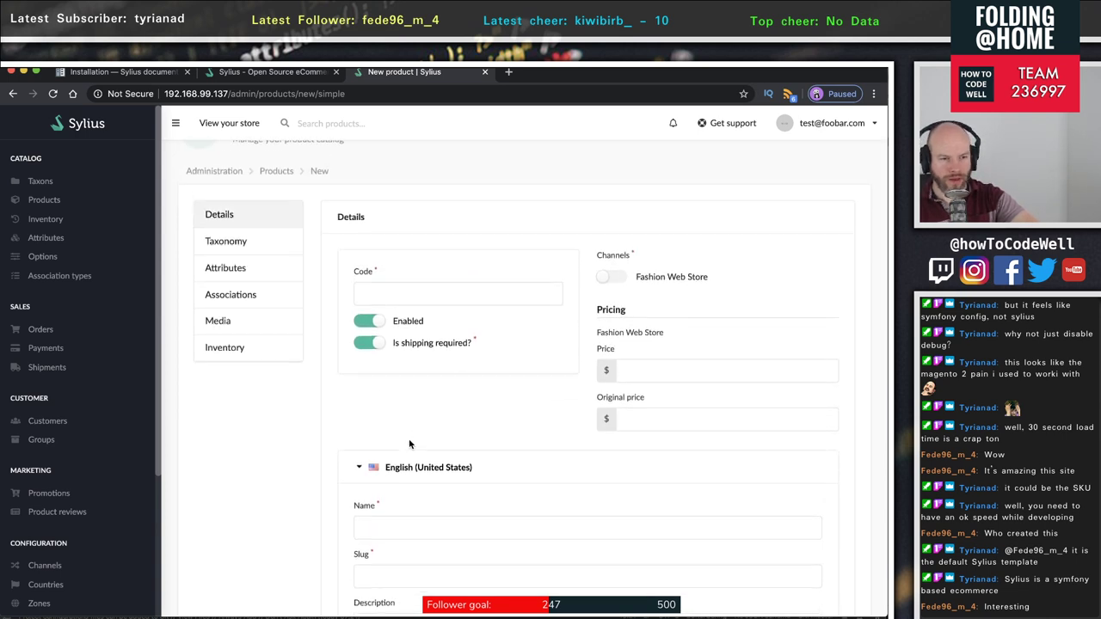
{"action": "left_click", "coordinate": [358, 470]}
{"action": "scroll", "coordinate": [456, 474], "scroll_direction": "down", "scroll_amount": 3}
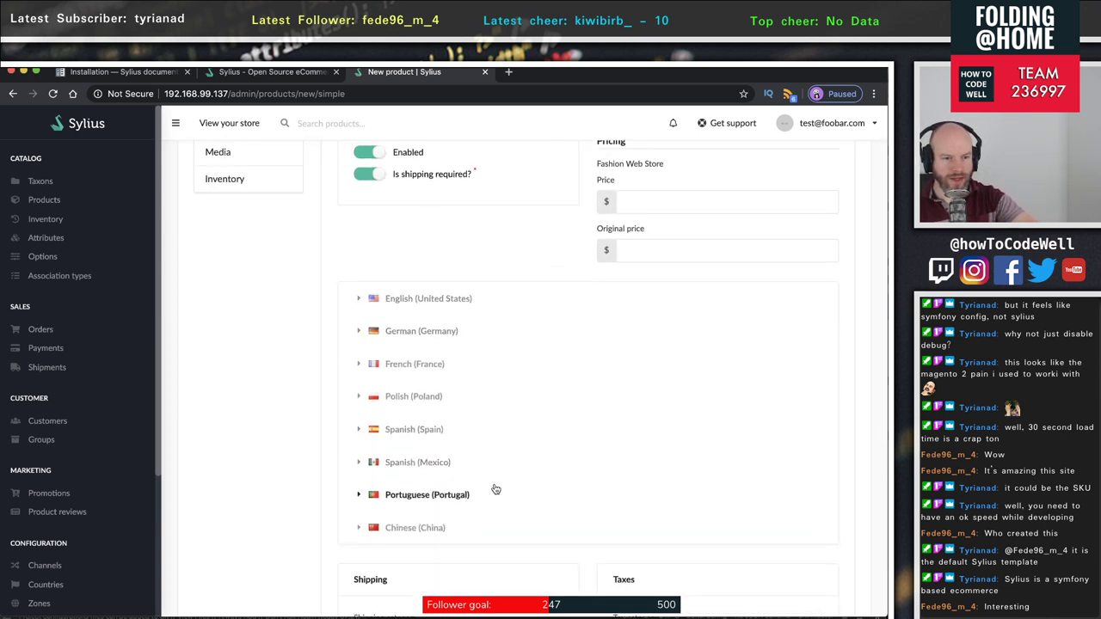
{"action": "scroll", "coordinate": [505, 452], "scroll_direction": "down", "scroll_amount": 3}
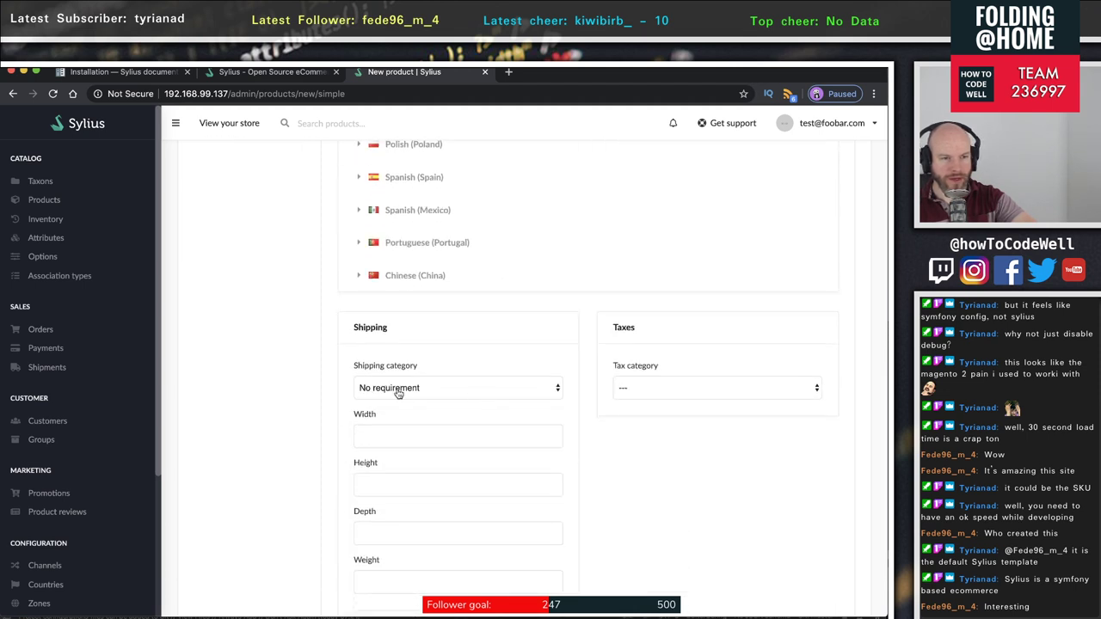
- Keep No requirement as shipping category, check Width, Height and Weight, then go to Shipments unsaved
{"action": "left_click", "coordinate": [462, 391]}
{"action": "left_click", "coordinate": [426, 394]}
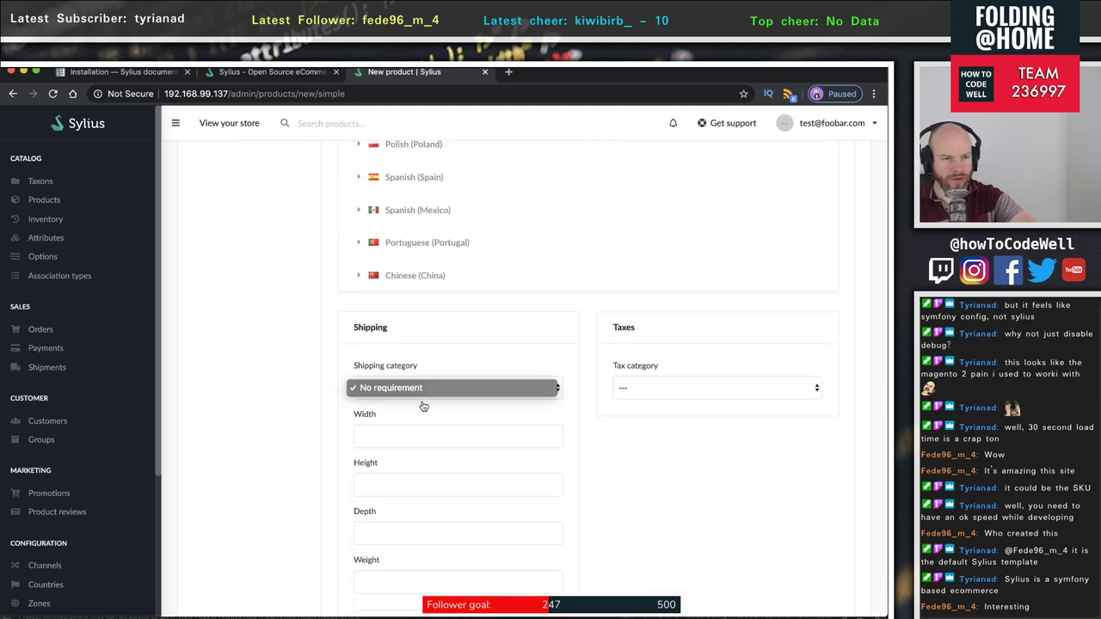
{"action": "scroll", "coordinate": [422, 407], "scroll_direction": "down", "scroll_amount": 1}
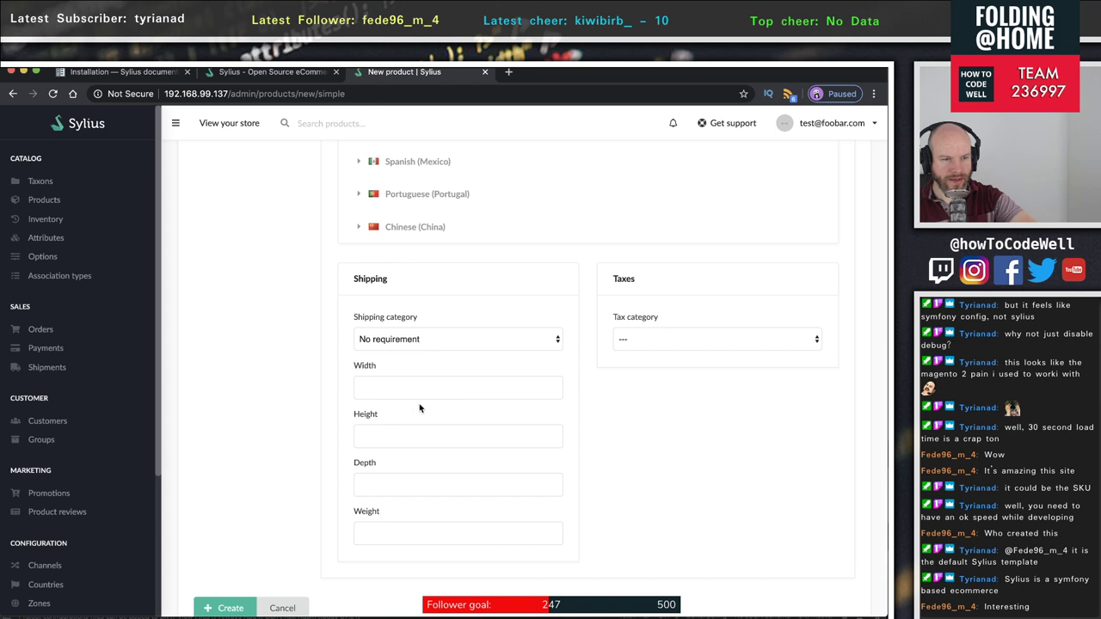
{"action": "left_click", "coordinate": [390, 397]}
{"action": "left_click", "coordinate": [399, 437]}
{"action": "left_click", "coordinate": [424, 529]}
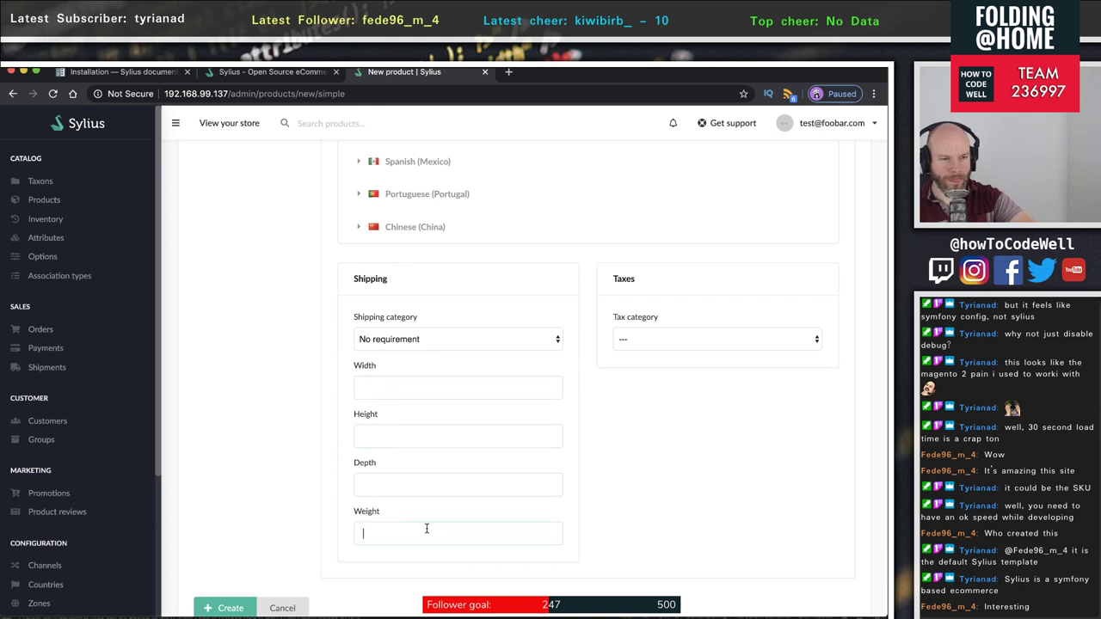
{"action": "left_click", "coordinate": [461, 340]}
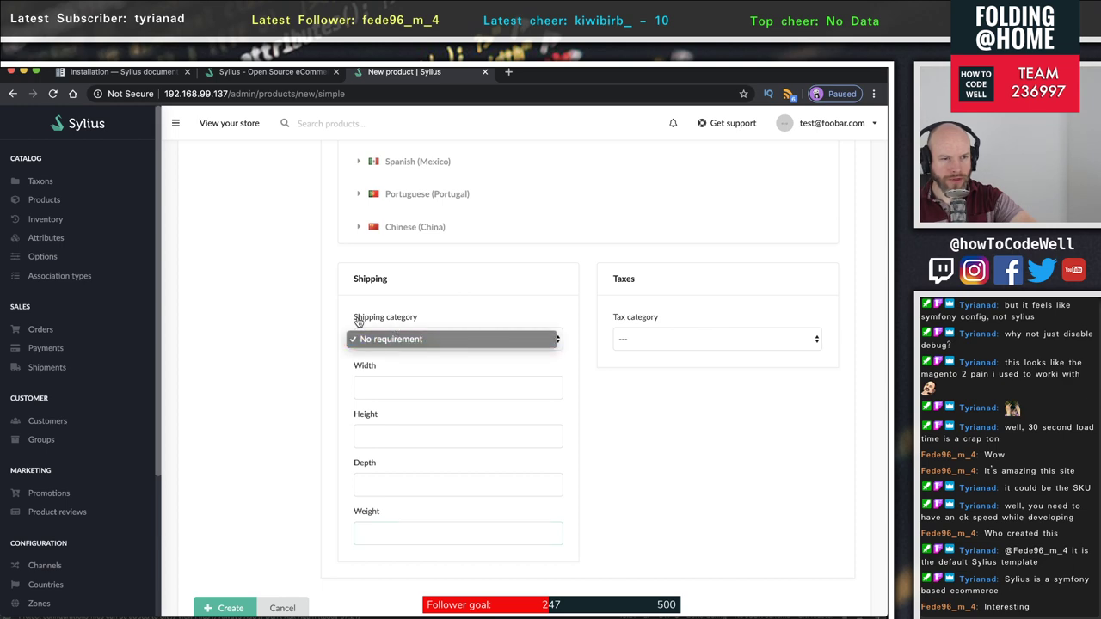
{"action": "left_click", "coordinate": [510, 309]}
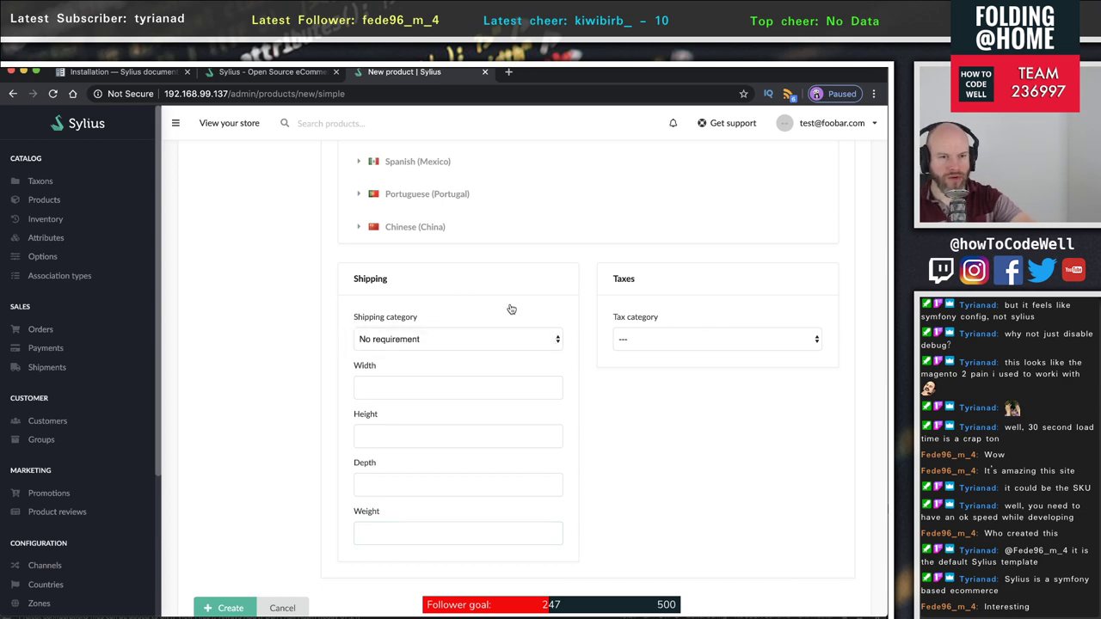
{"action": "scroll", "coordinate": [511, 309], "scroll_direction": "up", "scroll_amount": 3}
{"action": "scroll", "coordinate": [511, 309], "scroll_direction": "up", "scroll_amount": 3}
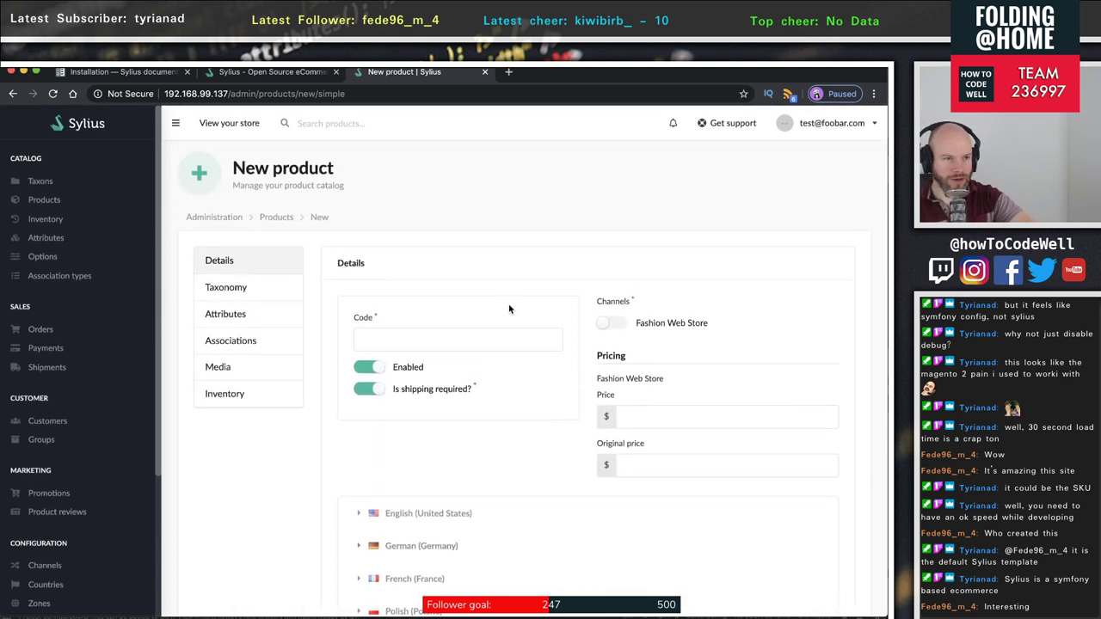
{"action": "left_click", "coordinate": [41, 370]}
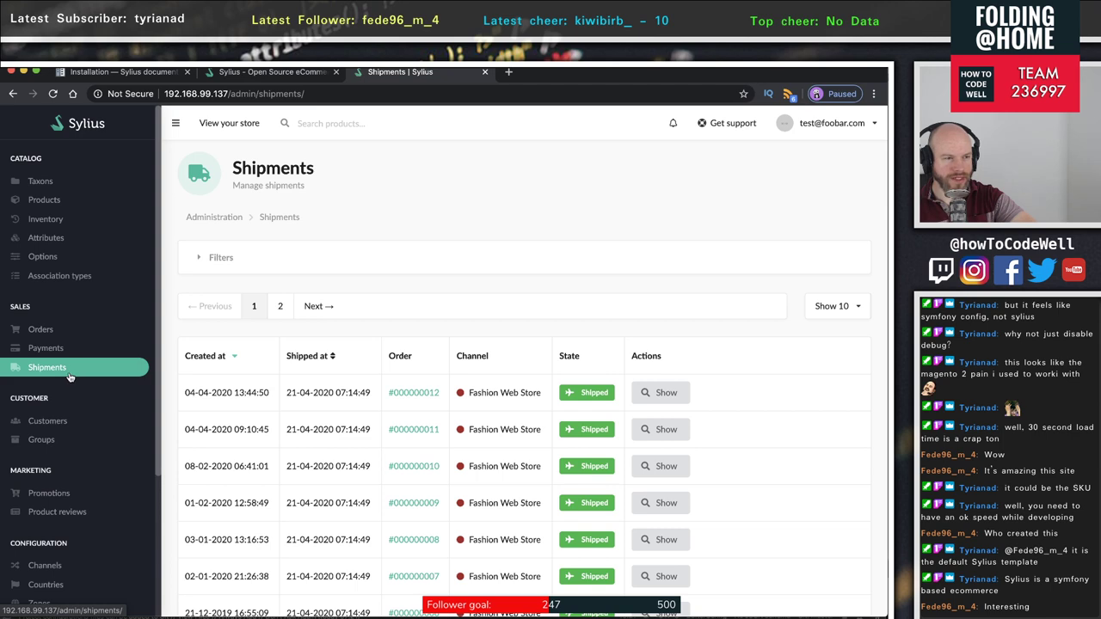
- Scroll the sidebar to the Configuration section and open the Countries page
{"action": "scroll", "coordinate": [294, 439], "scroll_direction": "down", "scroll_amount": 3}
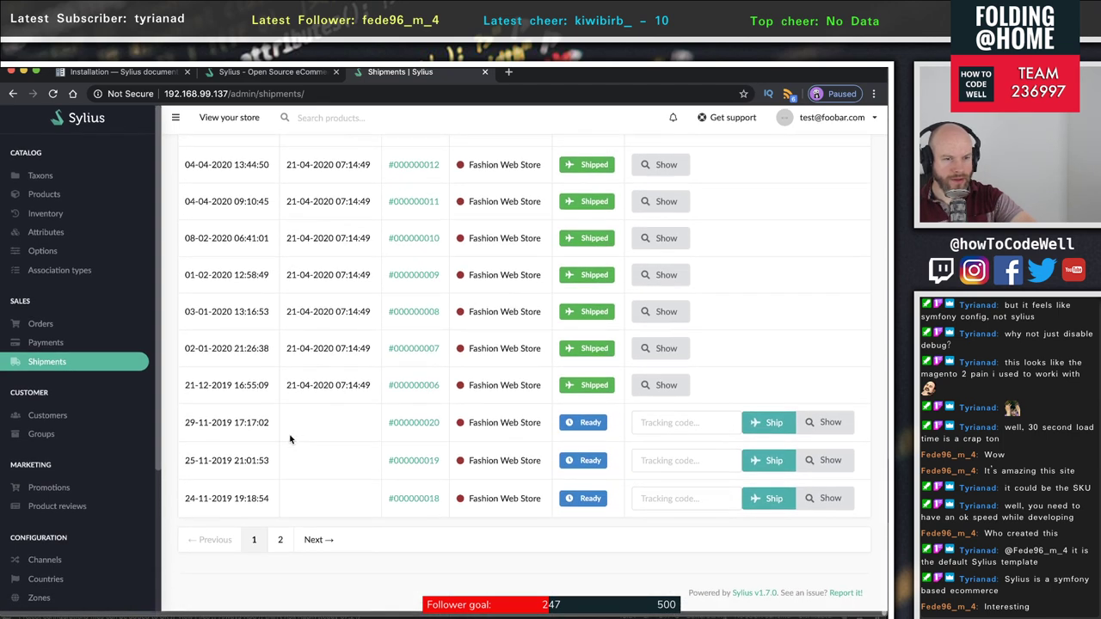
{"action": "scroll", "coordinate": [293, 441], "scroll_direction": "up", "scroll_amount": 3}
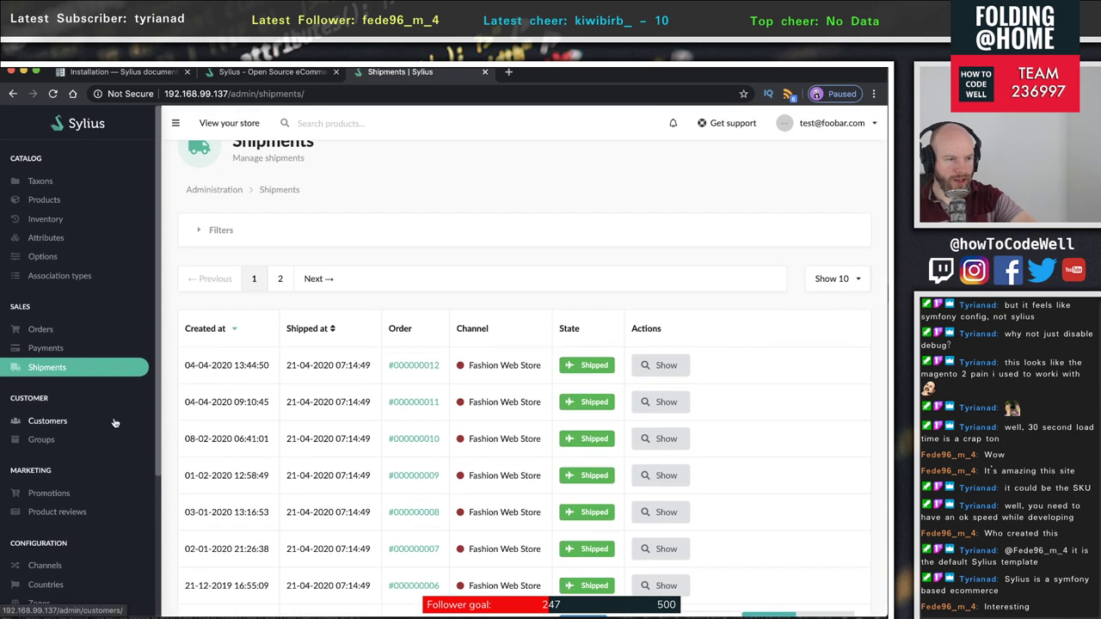
{"action": "scroll", "coordinate": [120, 423], "scroll_direction": "down", "scroll_amount": 4}
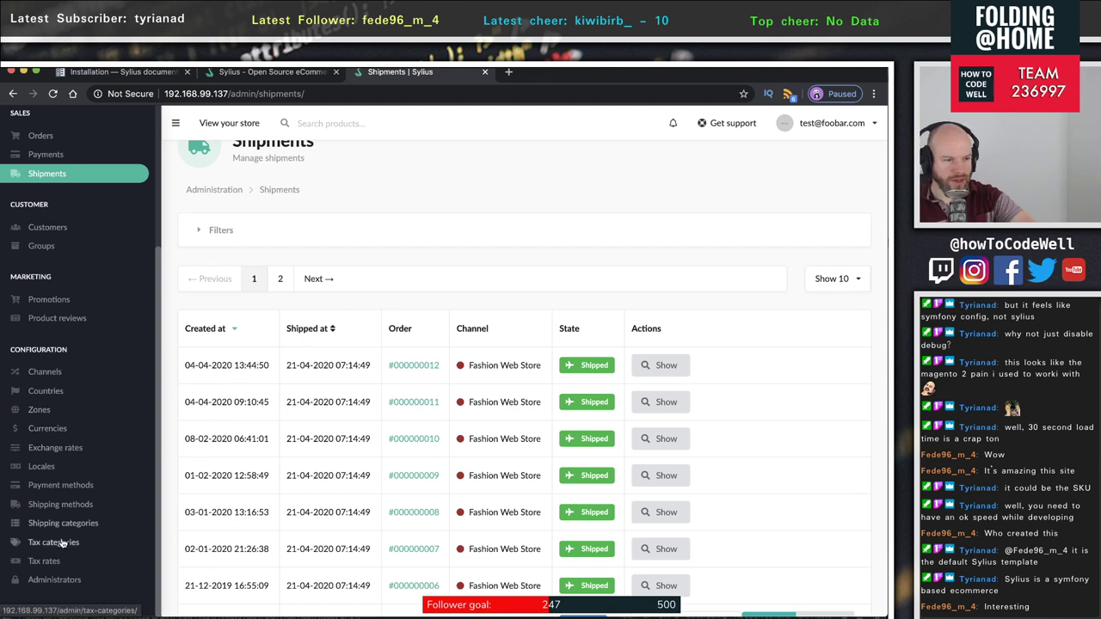
{"action": "left_click", "coordinate": [39, 397]}
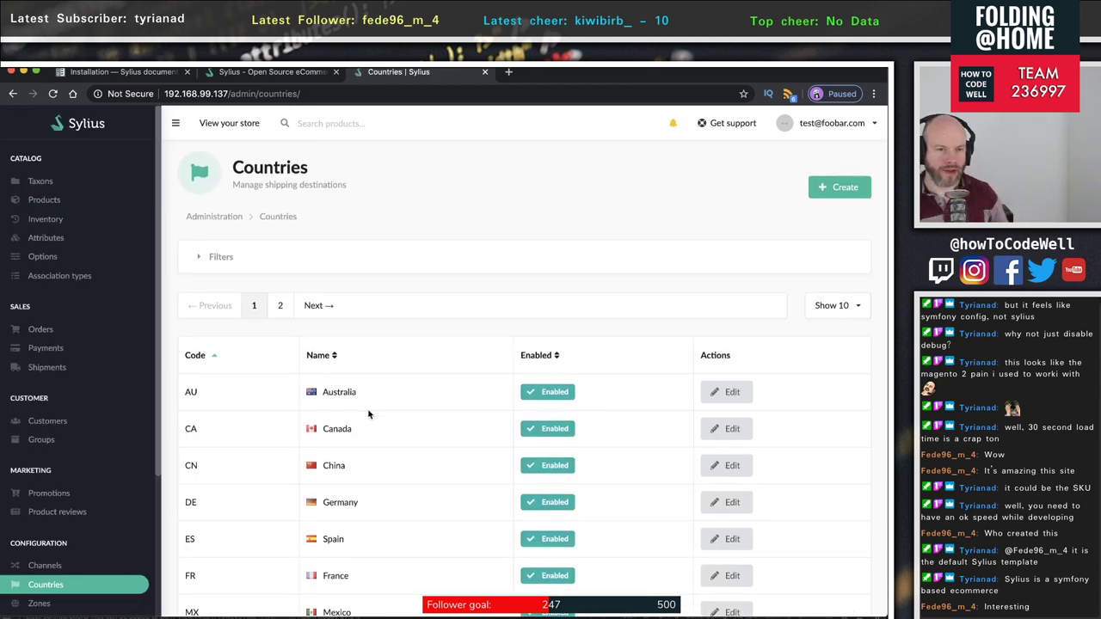
- Scan the Countries grid to confirm every country is enabled, then select the page address
{"action": "scroll", "coordinate": [369, 414], "scroll_direction": "down", "scroll_amount": 3}
{"action": "scroll", "coordinate": [413, 388], "scroll_direction": "up", "scroll_amount": 2}
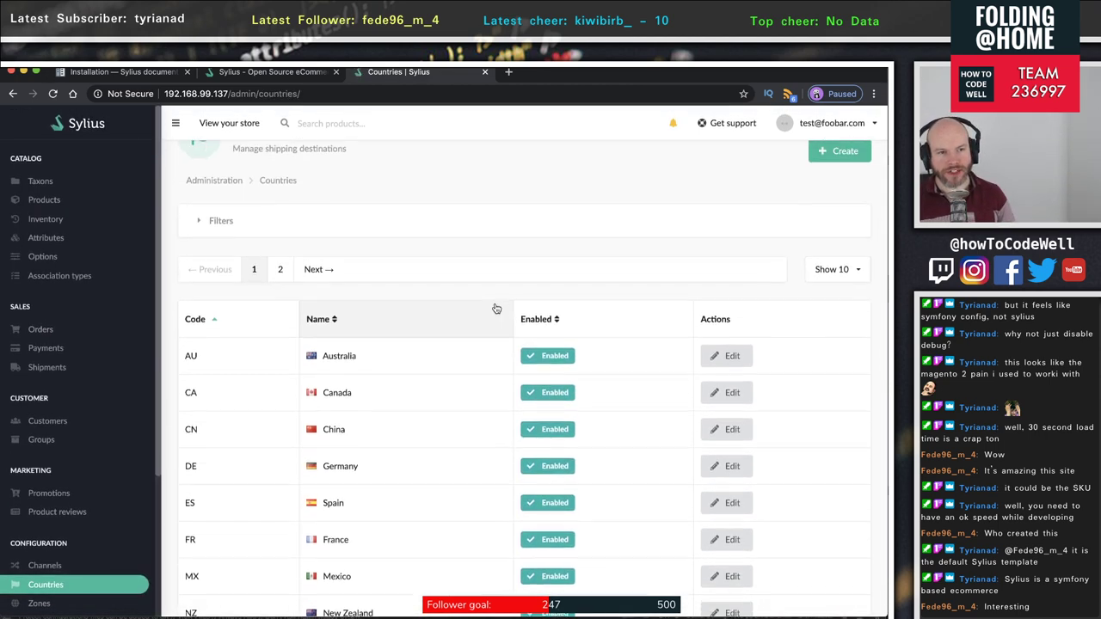
{"action": "scroll", "coordinate": [474, 352], "scroll_direction": "down", "scroll_amount": 1}
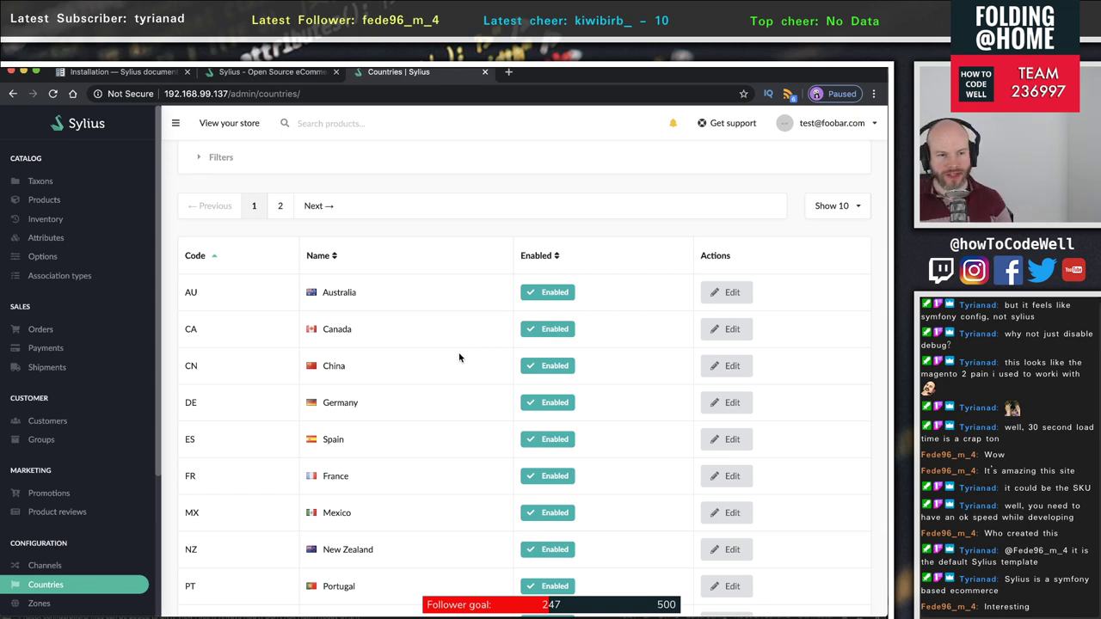
{"action": "scroll", "coordinate": [459, 357], "scroll_direction": "down", "scroll_amount": 2}
{"action": "scroll", "coordinate": [462, 356], "scroll_direction": "up", "scroll_amount": 3}
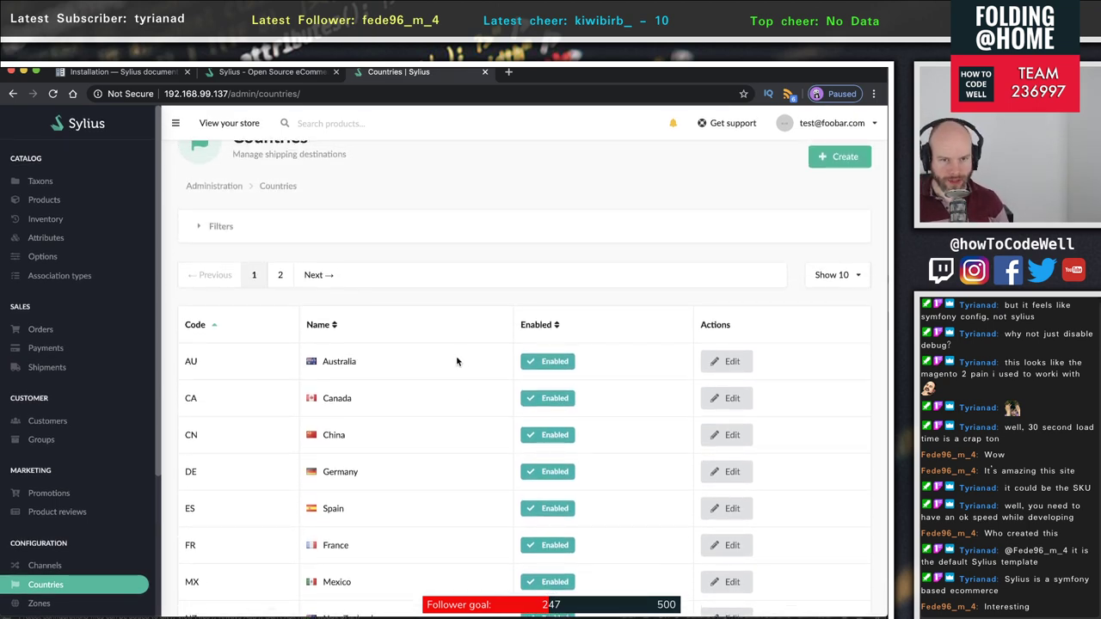
{"action": "scroll", "coordinate": [457, 361], "scroll_direction": "up", "scroll_amount": 1}
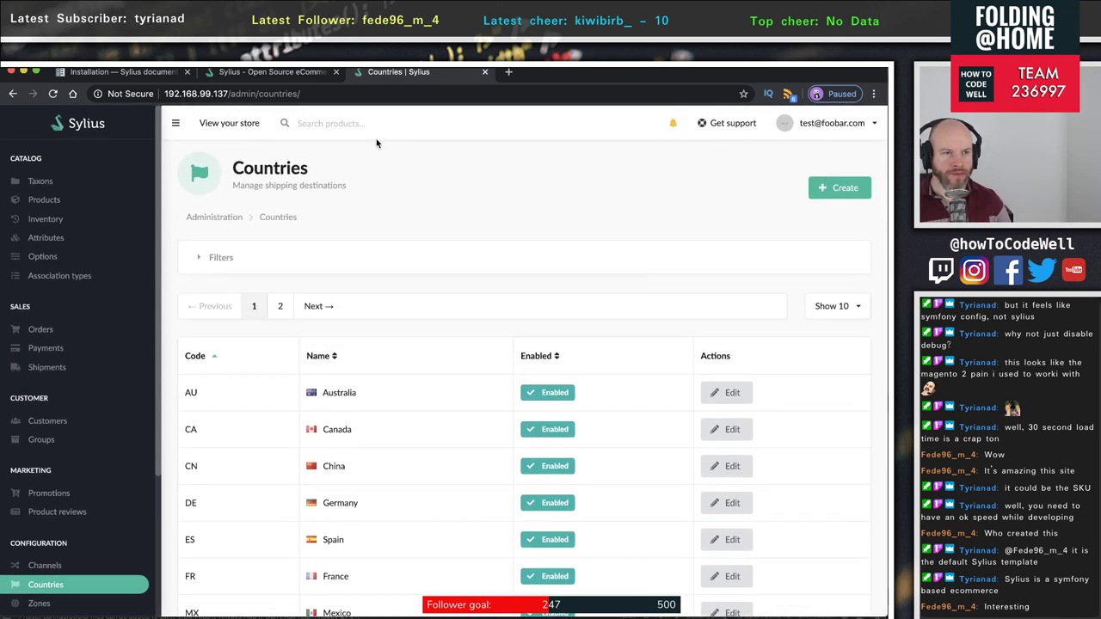
{"action": "left_click", "coordinate": [358, 94]}
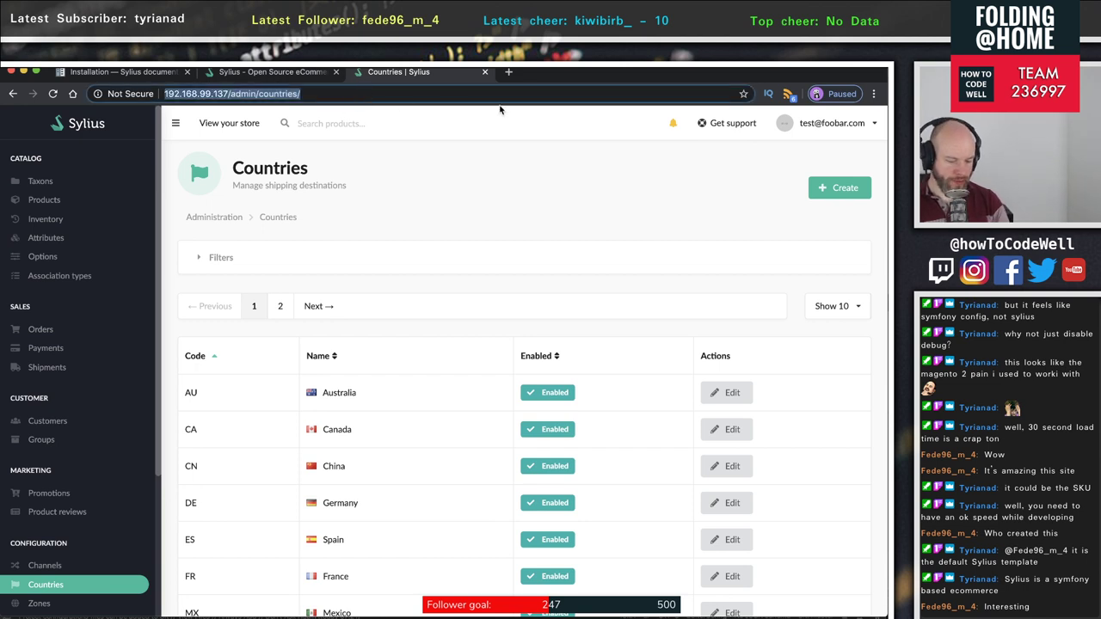
- Open the store's home page in a new tab using the copied admin address minus its path
{"action": "key", "text": "ctrl+c"}
{"action": "key", "text": "ctrl+t"}
{"action": "key", "text": "ctrl+v"}
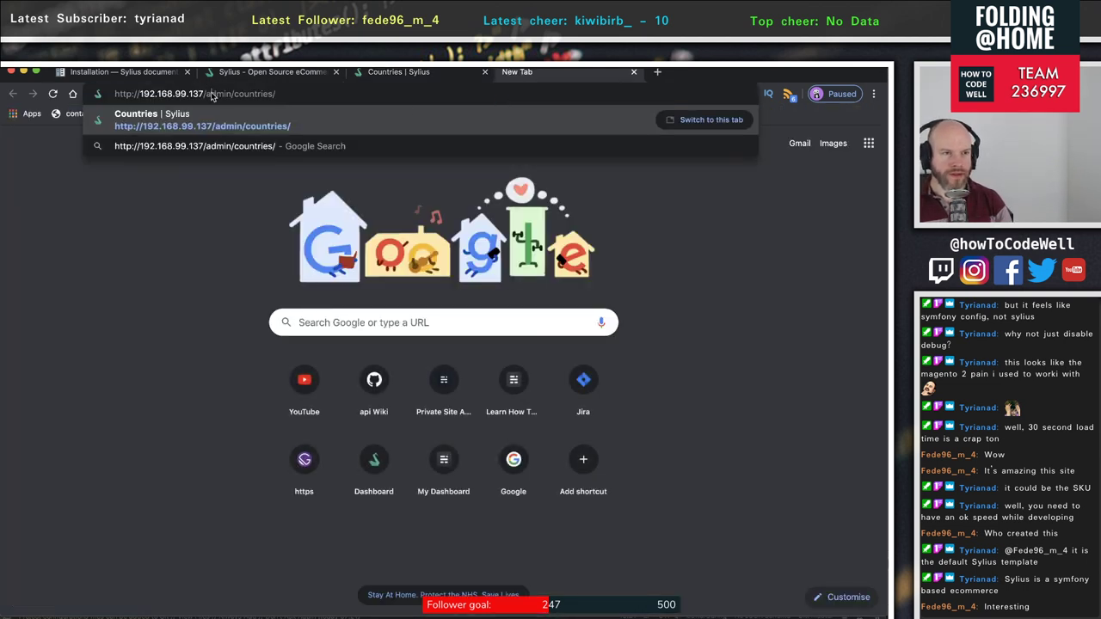
{"action": "left_click_drag", "start_coordinate": [205, 93], "coordinate": [513, 116]}
{"action": "key", "text": "BackSpace"}
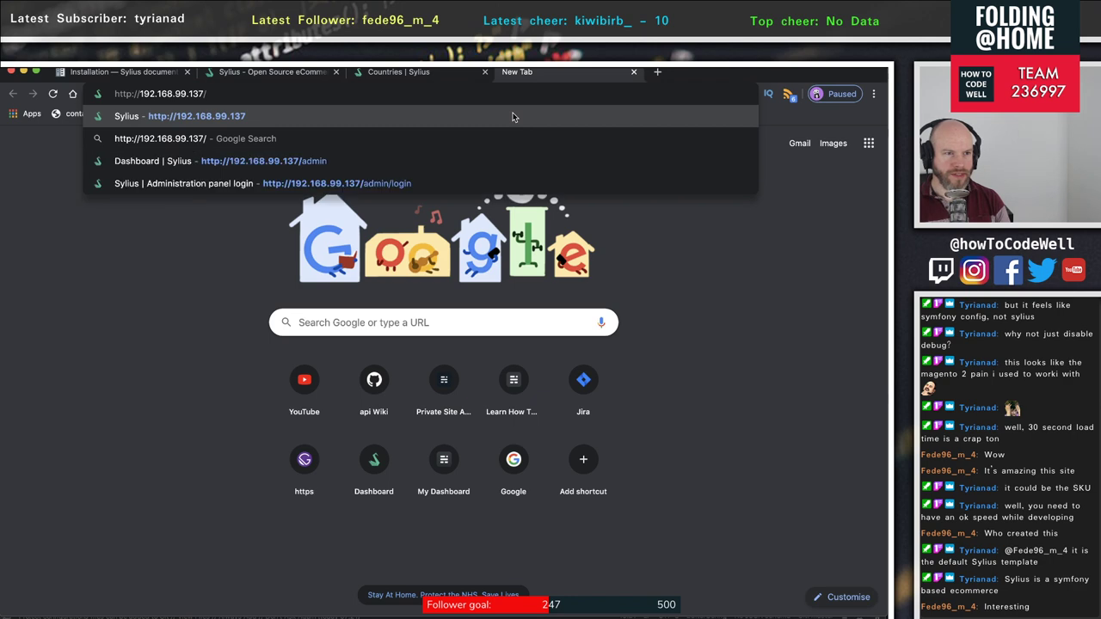
{"action": "key", "text": "Return"}
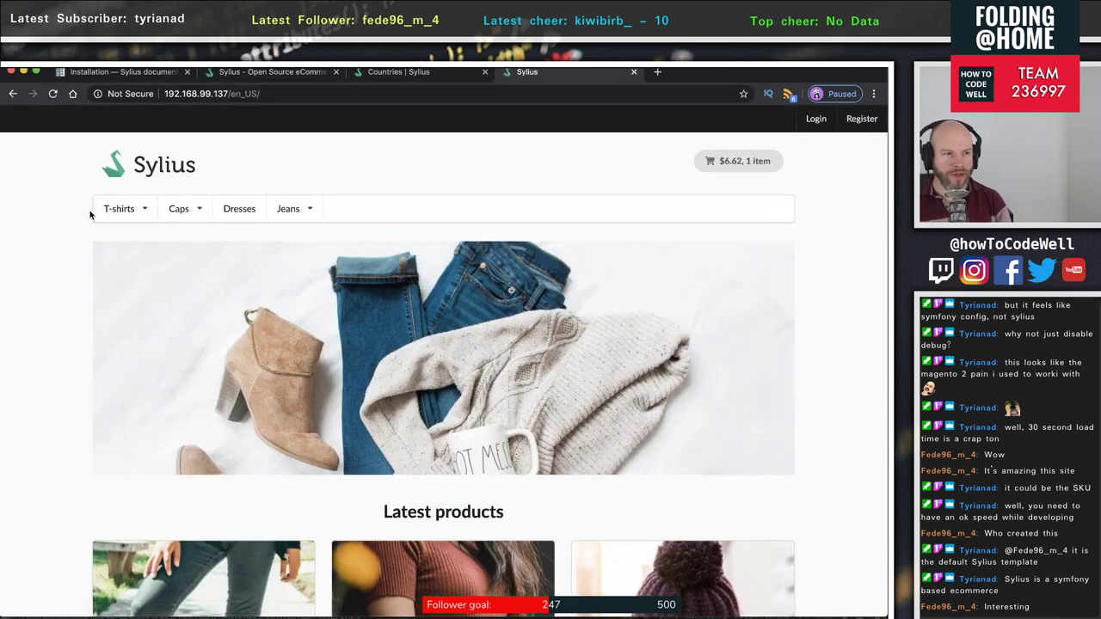
- Go from the cart to checkout and view the billing countries the Country list offers
{"action": "left_click", "coordinate": [745, 163]}
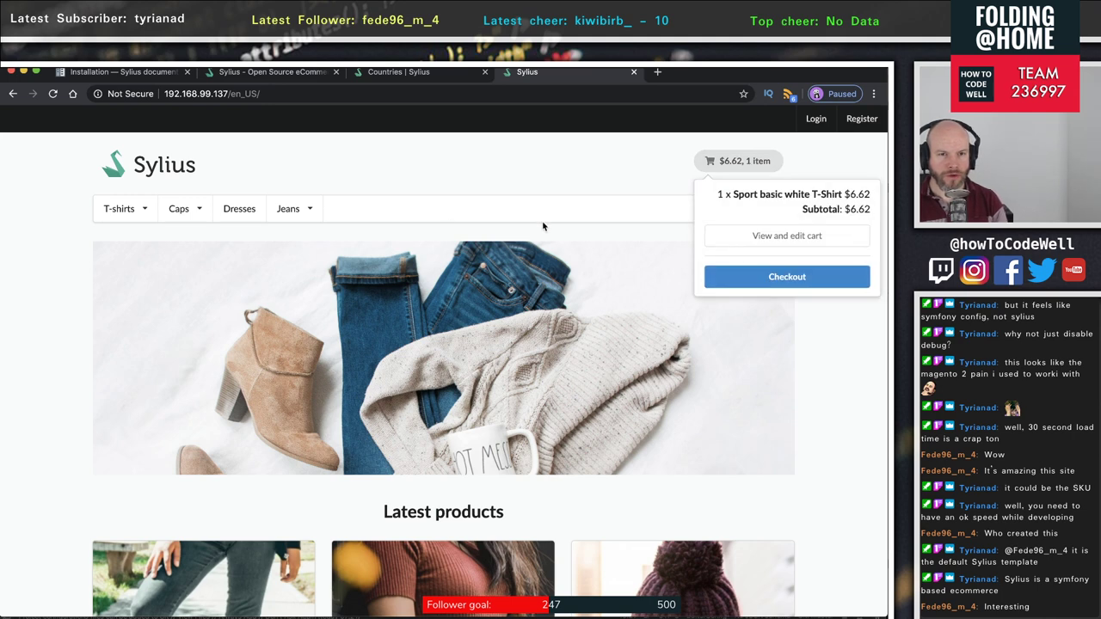
{"action": "left_click", "coordinate": [807, 286]}
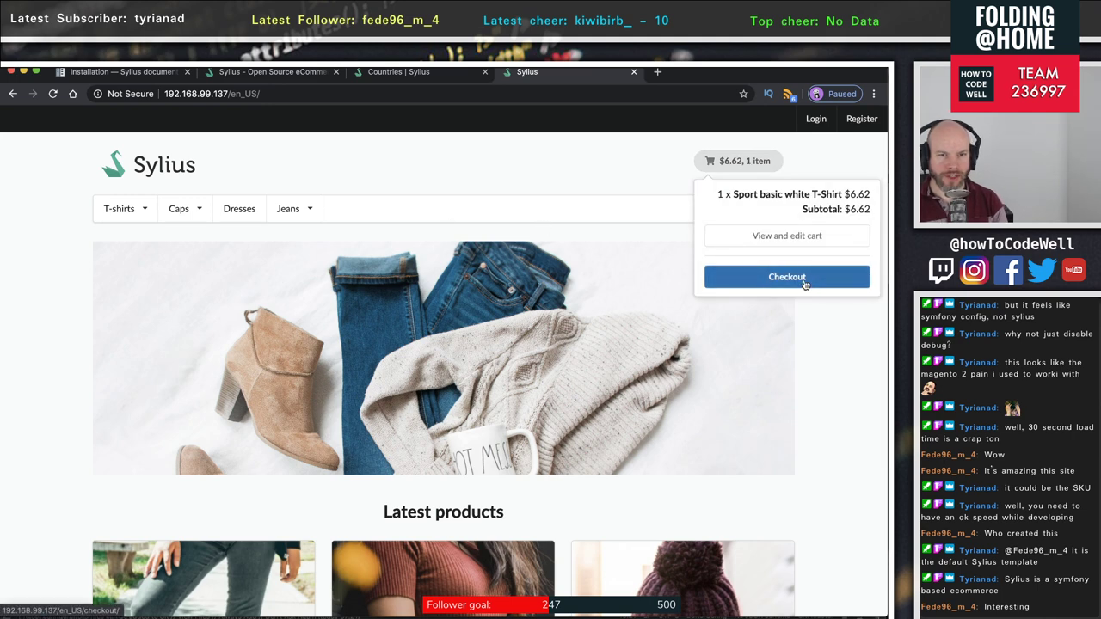
{"action": "scroll", "coordinate": [804, 285], "scroll_direction": "down", "scroll_amount": 1}
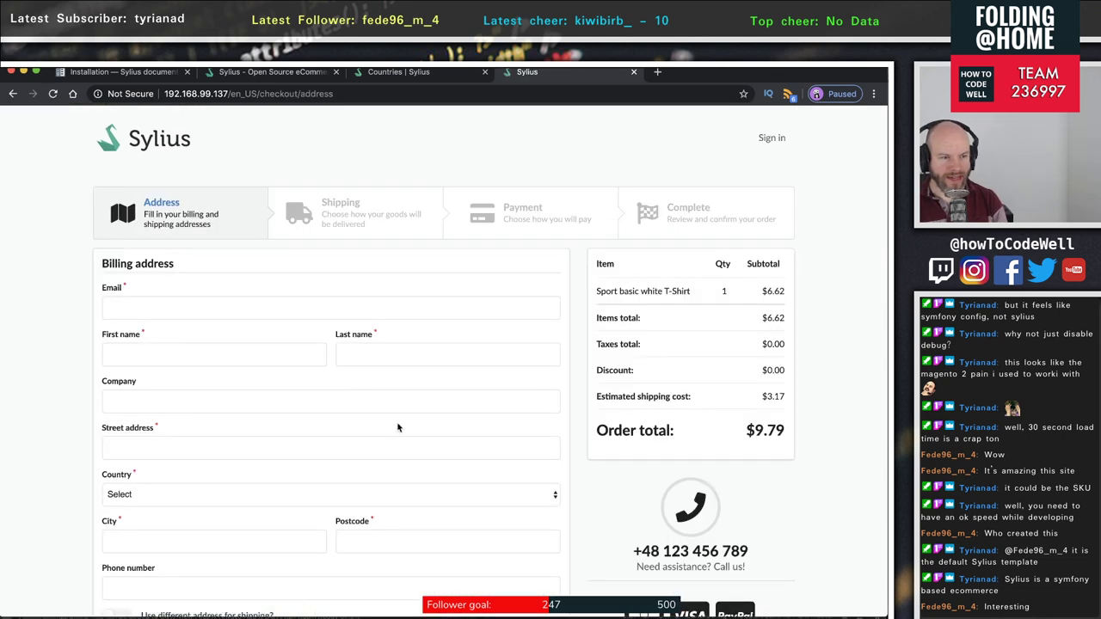
{"action": "scroll", "coordinate": [397, 428], "scroll_direction": "down", "scroll_amount": 1}
{"action": "scroll", "coordinate": [262, 428], "scroll_direction": "down", "scroll_amount": 1}
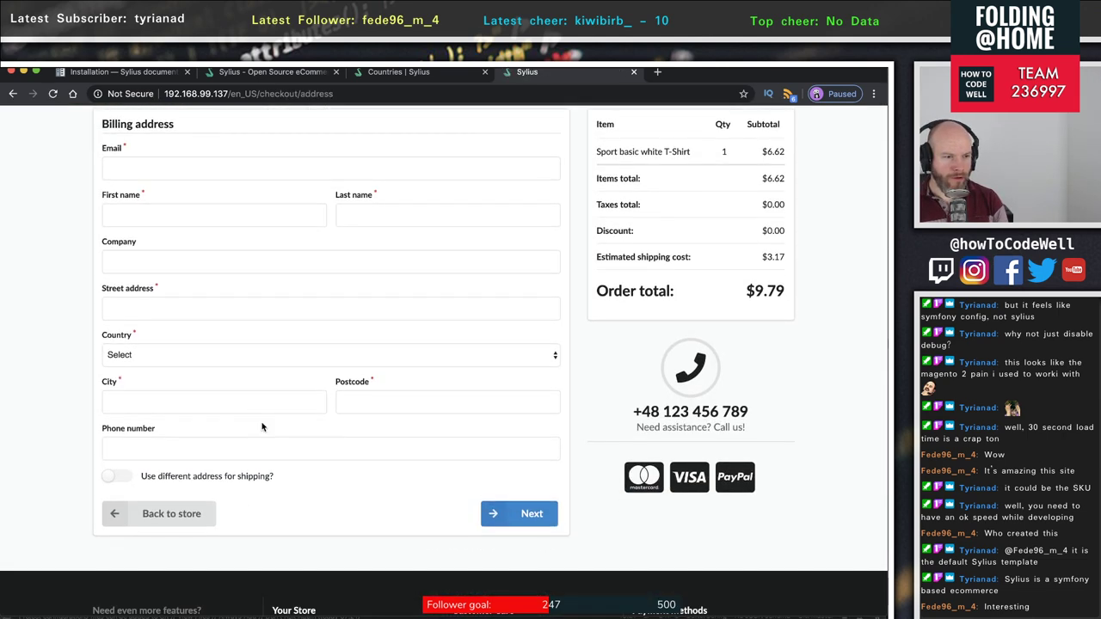
{"action": "left_click", "coordinate": [172, 357]}
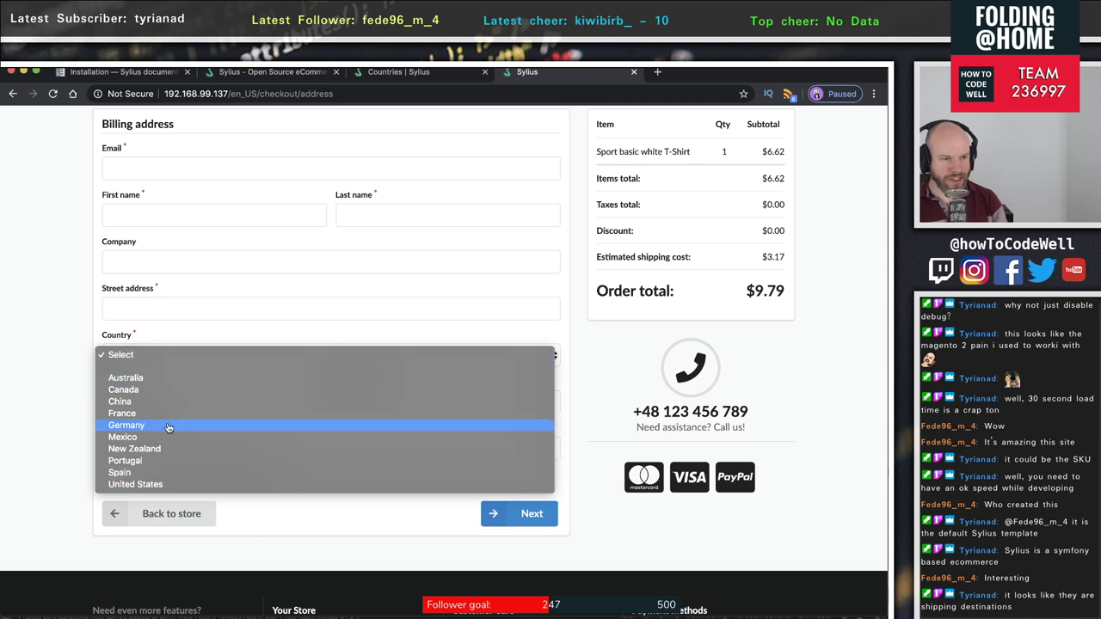
{"action": "left_click", "coordinate": [404, 75]}
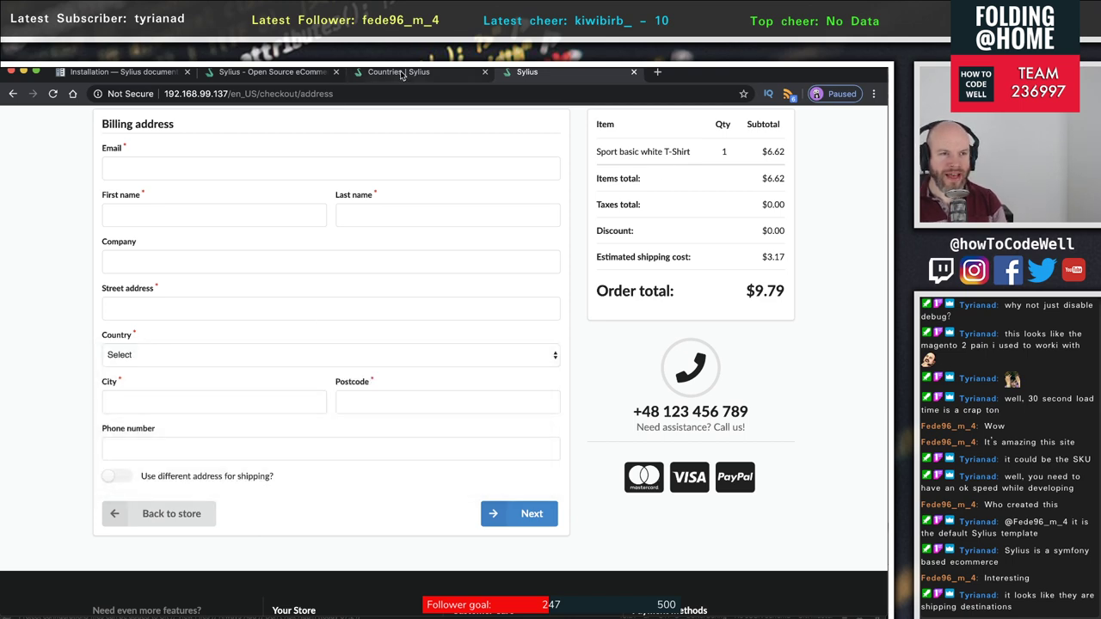
- Edit Australia, switch its Enabled toggle off, and save the change
{"action": "left_click", "coordinate": [404, 75]}
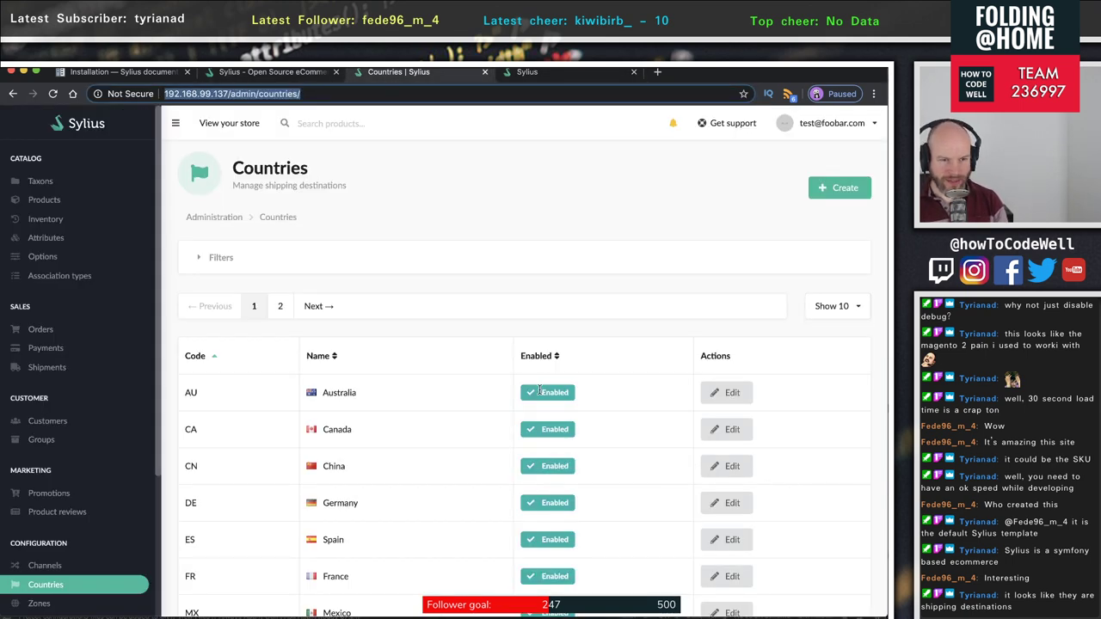
{"action": "scroll", "coordinate": [663, 397], "scroll_direction": "down", "scroll_amount": 5}
{"action": "scroll", "coordinate": [612, 419], "scroll_direction": "up", "scroll_amount": 5}
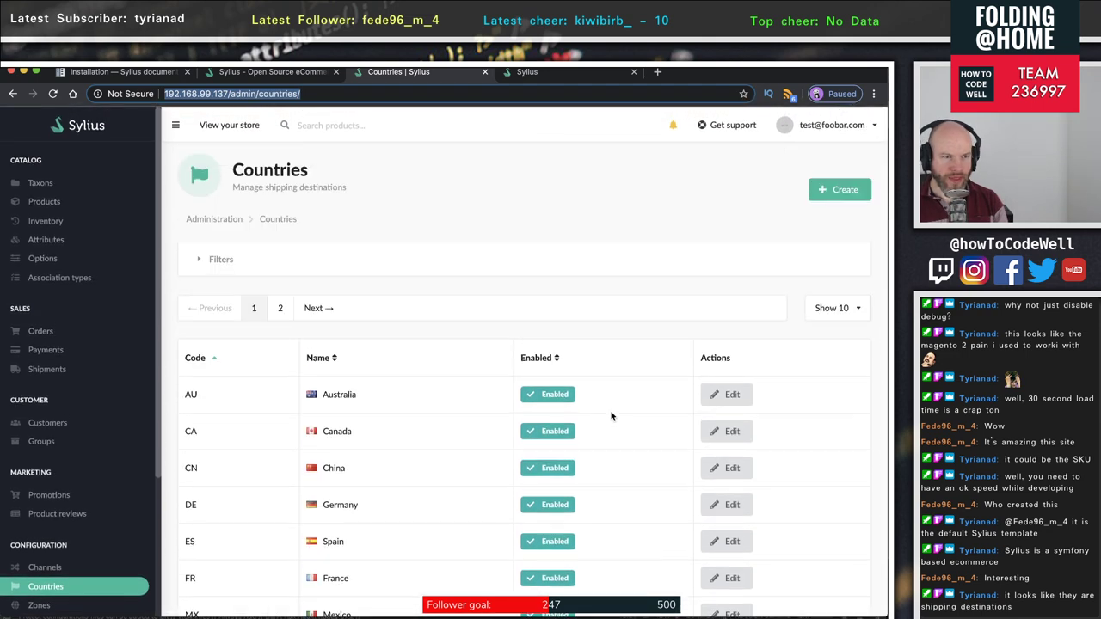
{"action": "scroll", "coordinate": [611, 417], "scroll_direction": "down", "scroll_amount": 1}
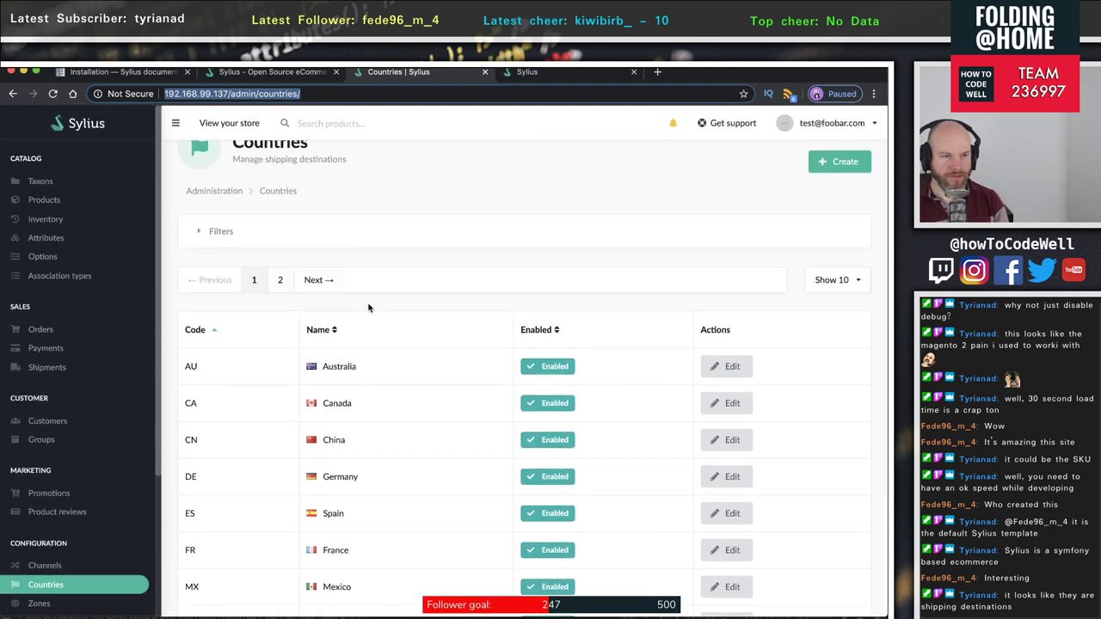
{"action": "scroll", "coordinate": [368, 307], "scroll_direction": "down", "scroll_amount": 3}
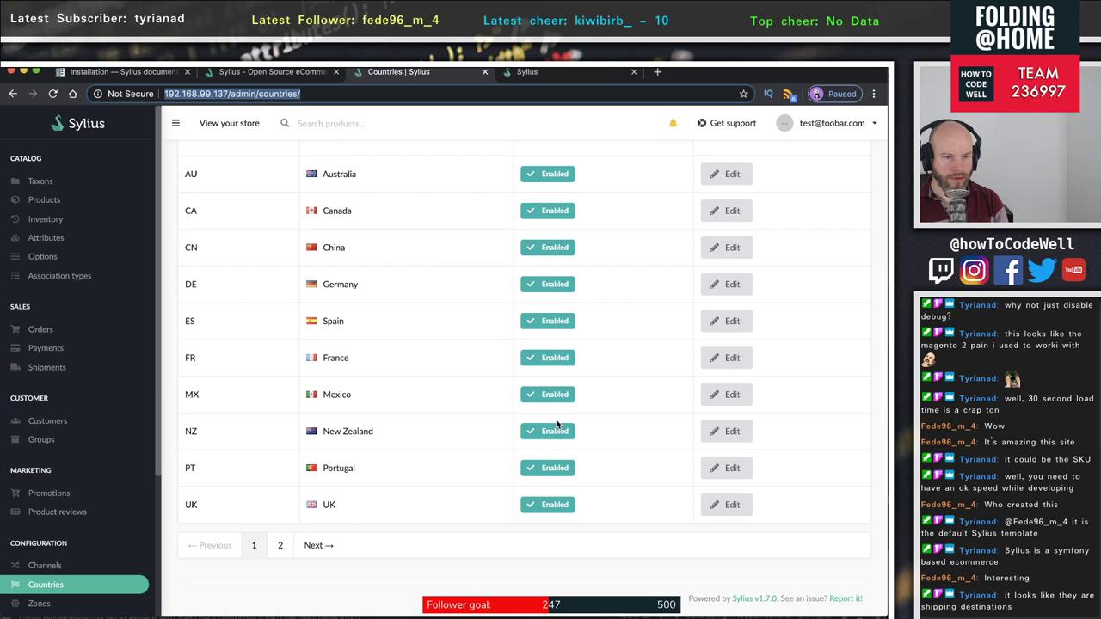
{"action": "scroll", "coordinate": [700, 467], "scroll_direction": "up", "scroll_amount": 2}
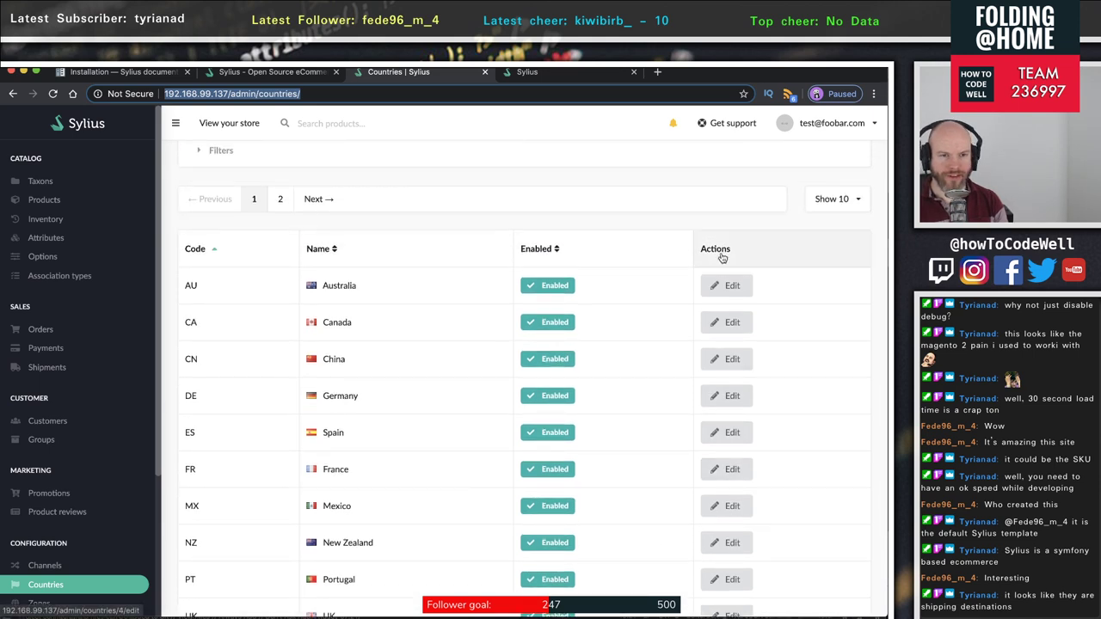
{"action": "left_click", "coordinate": [730, 286]}
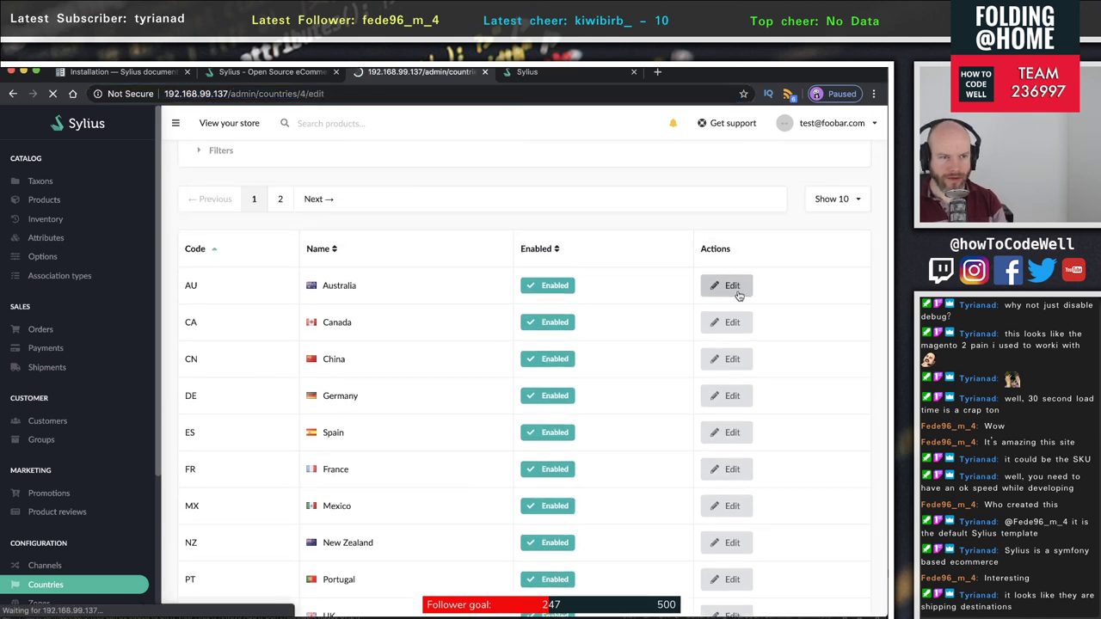
{"action": "left_click", "coordinate": [226, 327]}
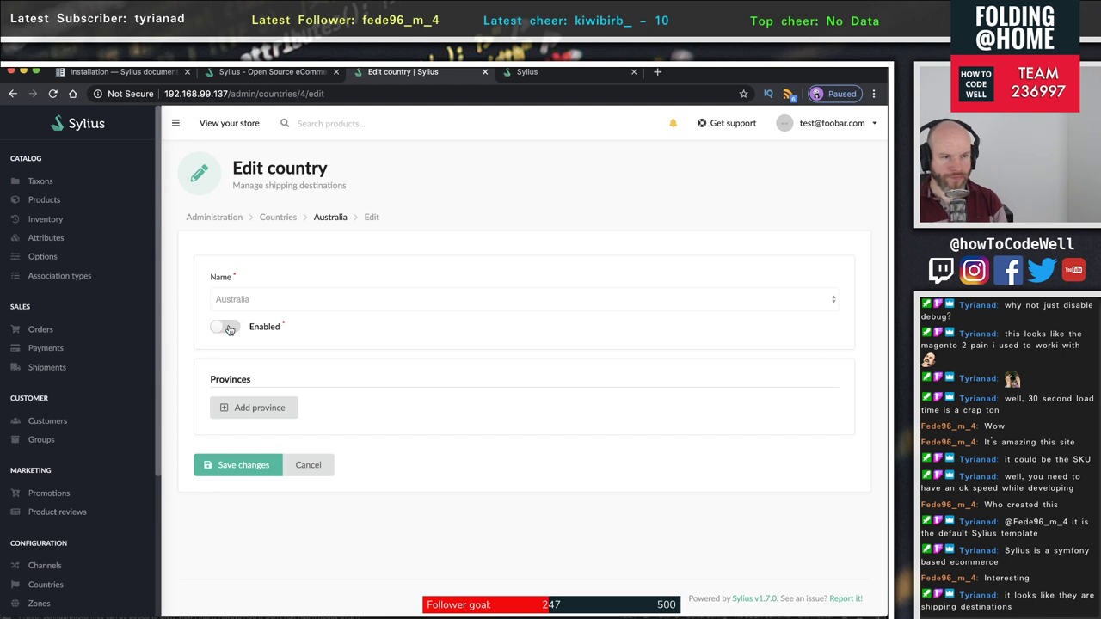
{"action": "left_click", "coordinate": [241, 465]}
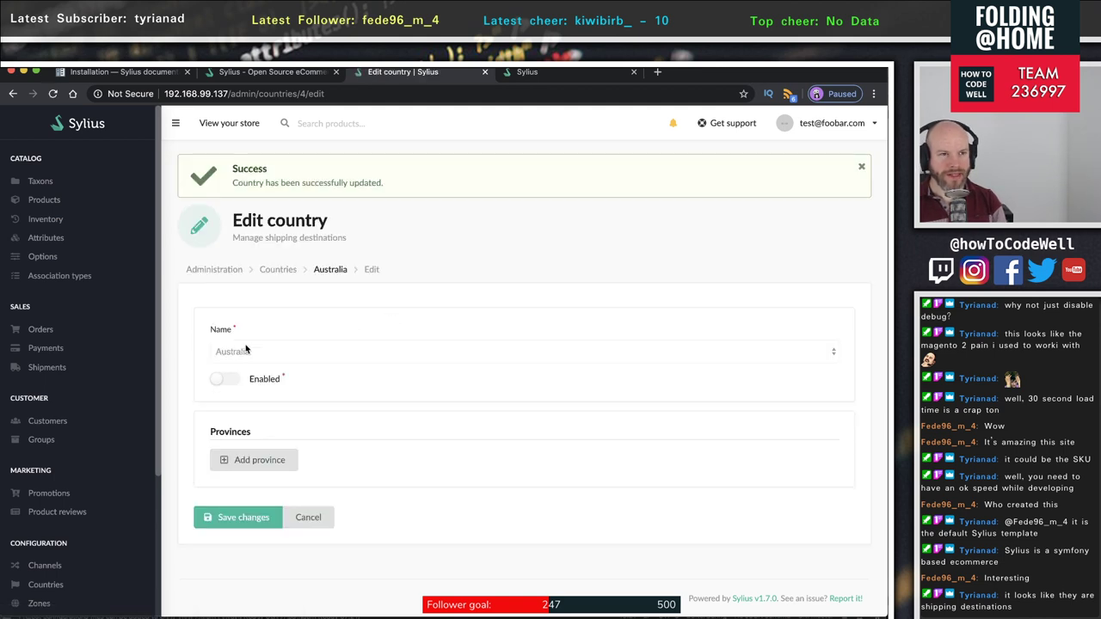
{"action": "left_click", "coordinate": [529, 73]}
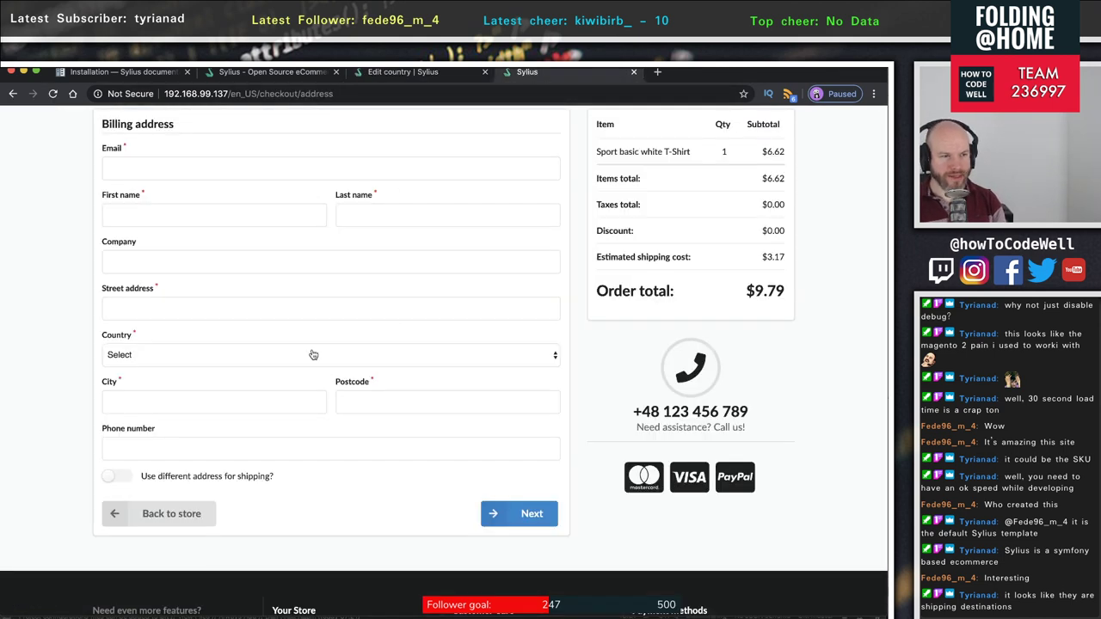
- Reload checkout and confirm Australia no longer appears in the Country list
{"action": "left_click", "coordinate": [206, 363]}
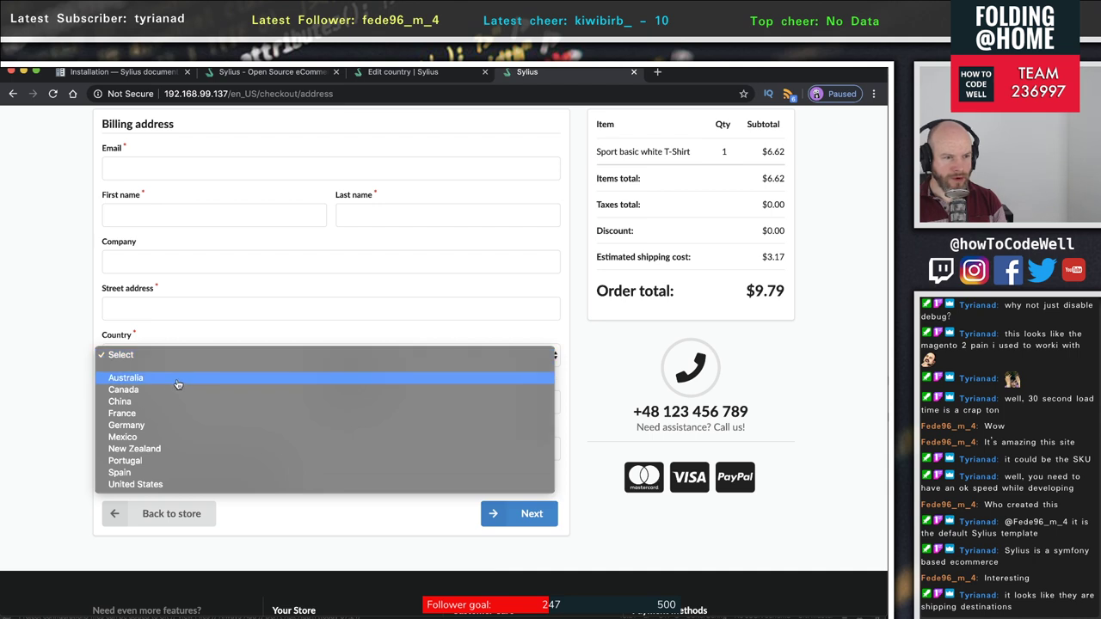
{"action": "left_click", "coordinate": [19, 348]}
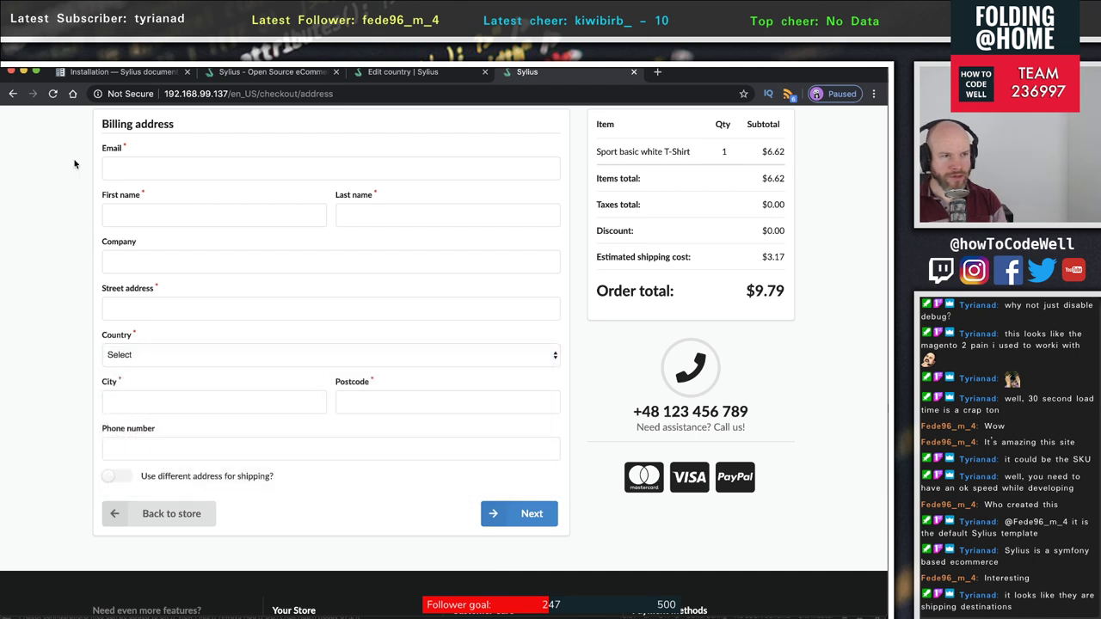
{"action": "left_click", "coordinate": [53, 95]}
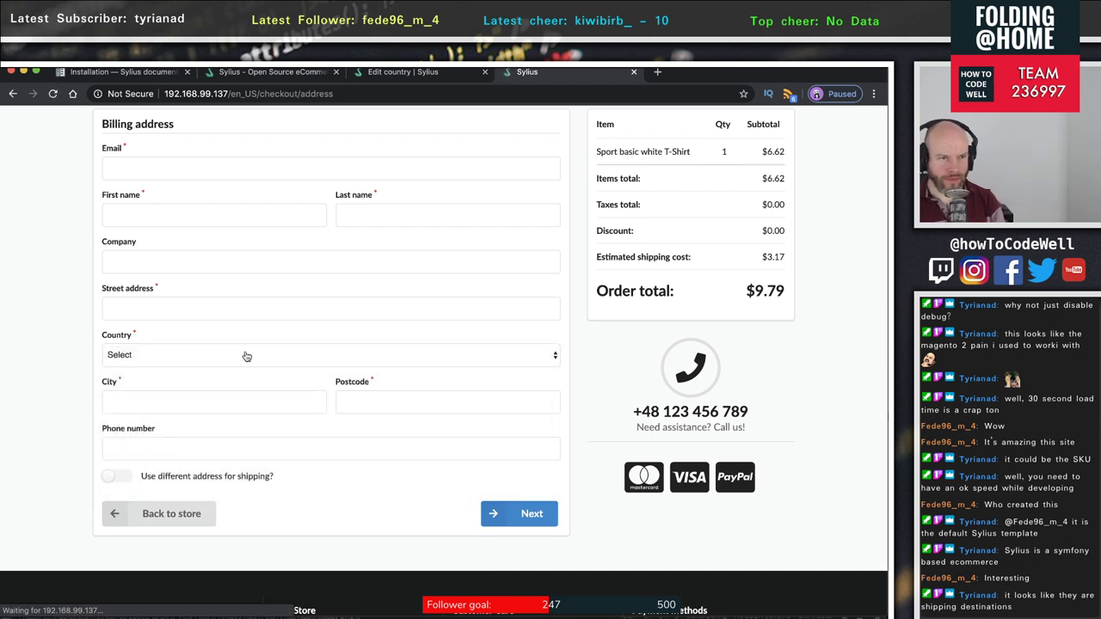
{"action": "left_click", "coordinate": [207, 365]}
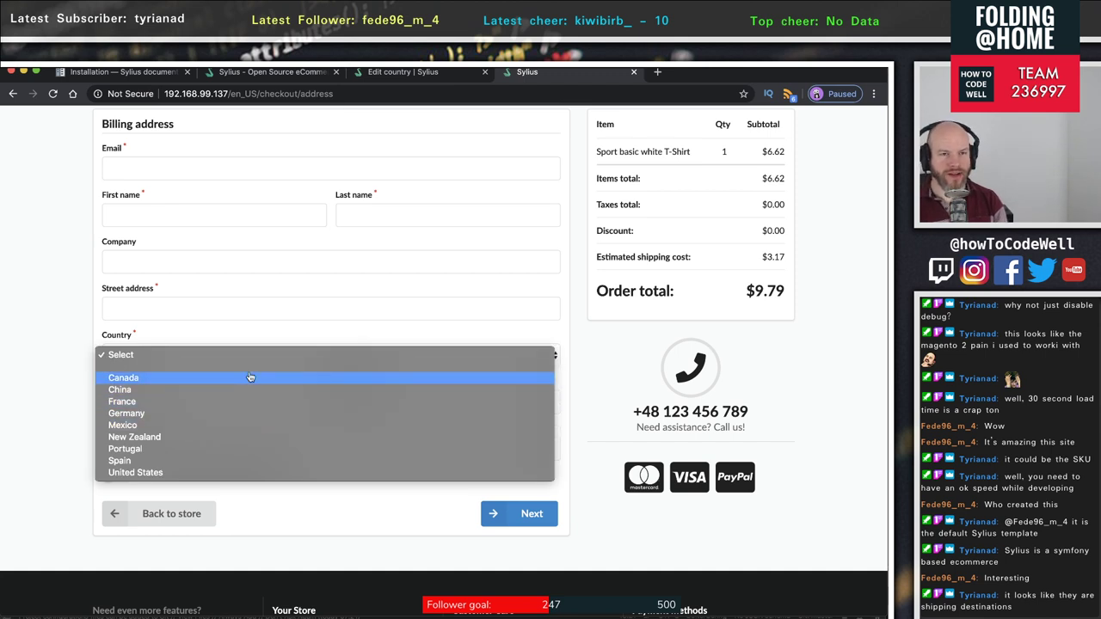
{"action": "left_click", "coordinate": [389, 74]}
{"action": "left_click", "coordinate": [392, 74]}
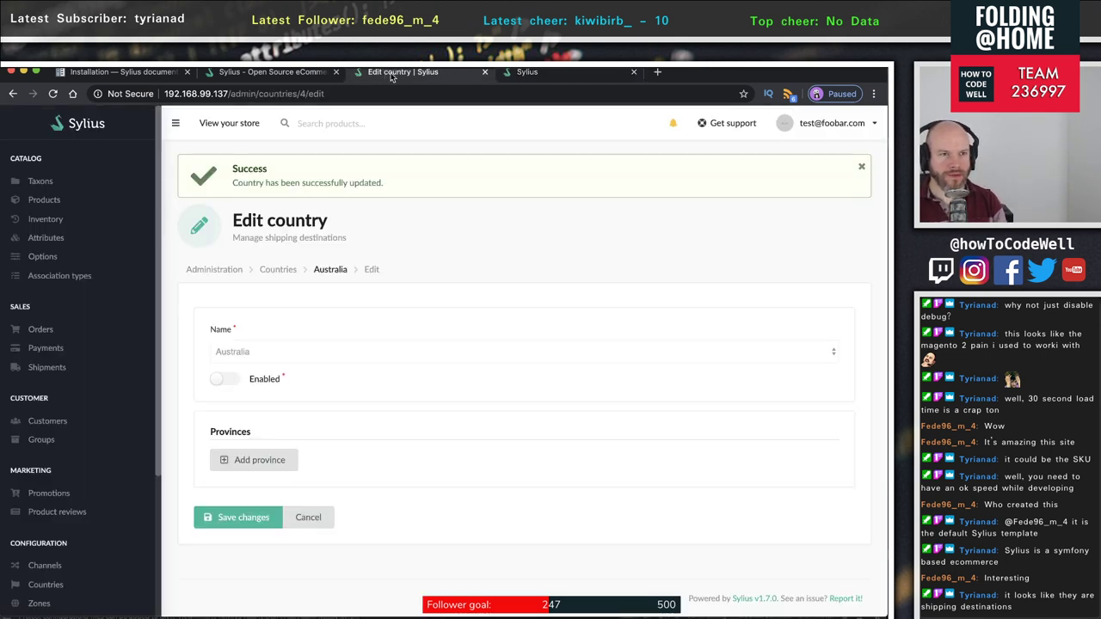
- Return to the Countries list and disable Canada, saving the change
{"action": "left_click", "coordinate": [14, 92]}
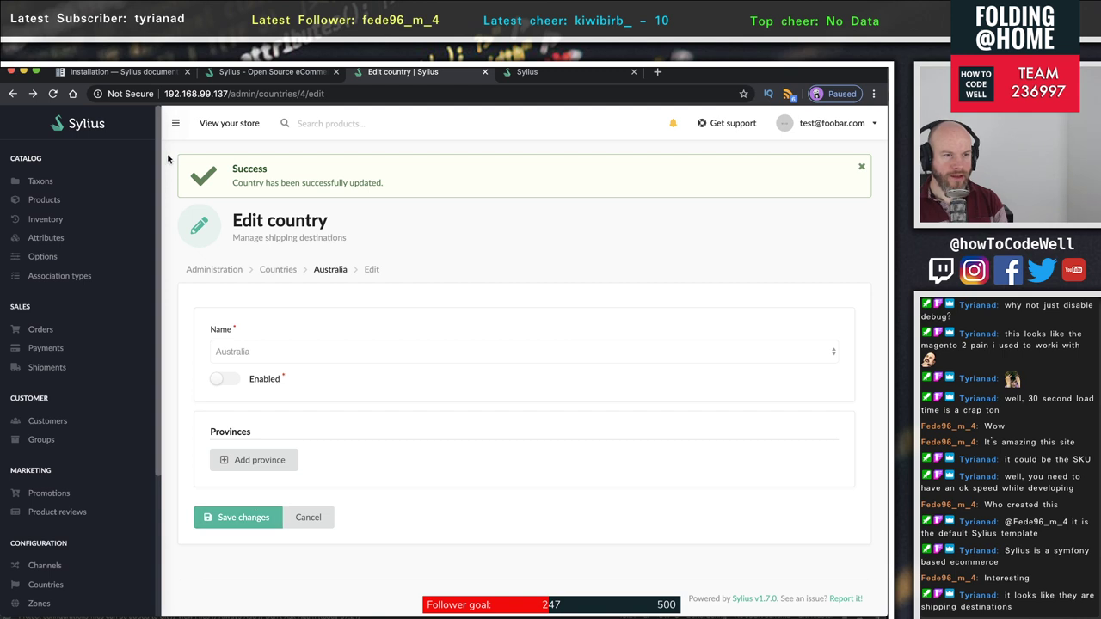
{"action": "left_click", "coordinate": [280, 272]}
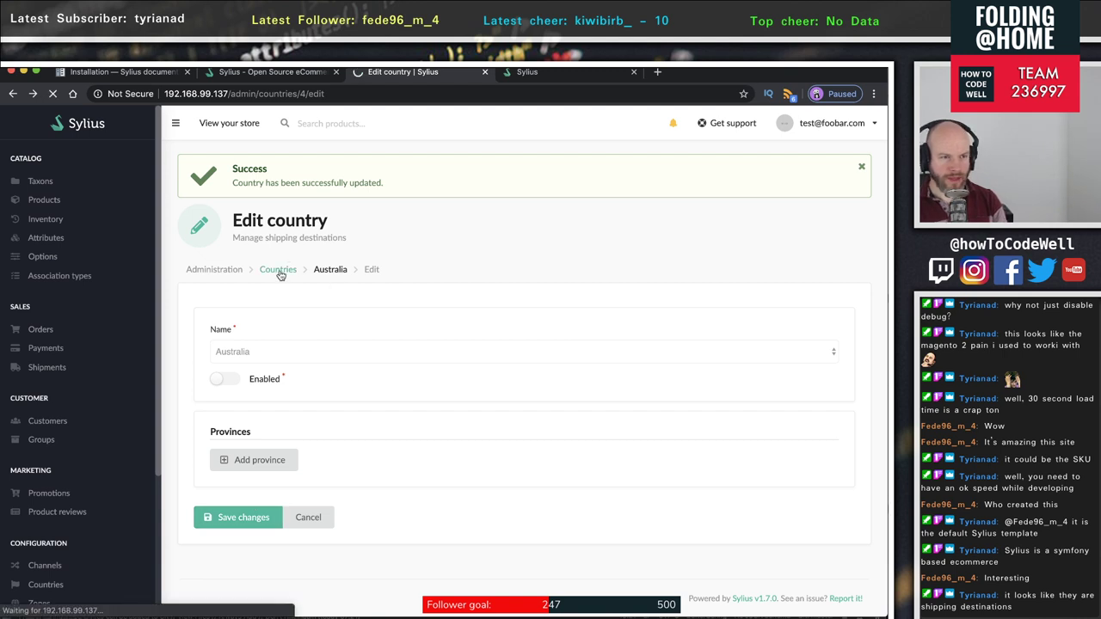
{"action": "scroll", "coordinate": [525, 473], "scroll_direction": "down", "scroll_amount": 2}
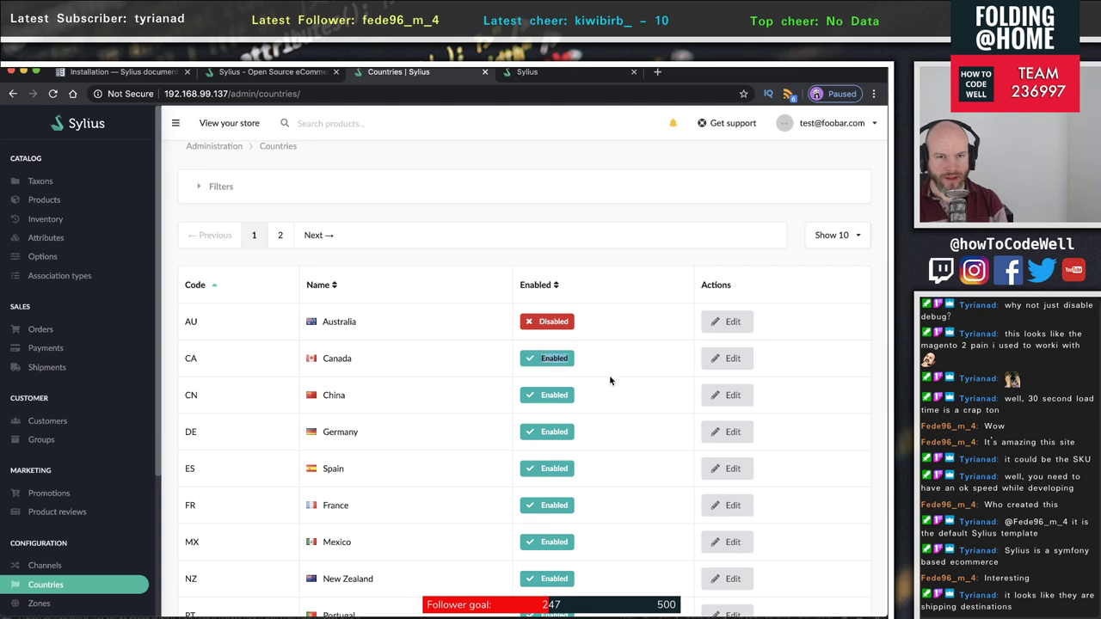
{"action": "scroll", "coordinate": [610, 380], "scroll_direction": "down", "scroll_amount": 3}
{"action": "scroll", "coordinate": [610, 381], "scroll_direction": "down", "scroll_amount": 1}
{"action": "scroll", "coordinate": [610, 381], "scroll_direction": "up", "scroll_amount": 3}
{"action": "scroll", "coordinate": [610, 380], "scroll_direction": "down", "scroll_amount": 3}
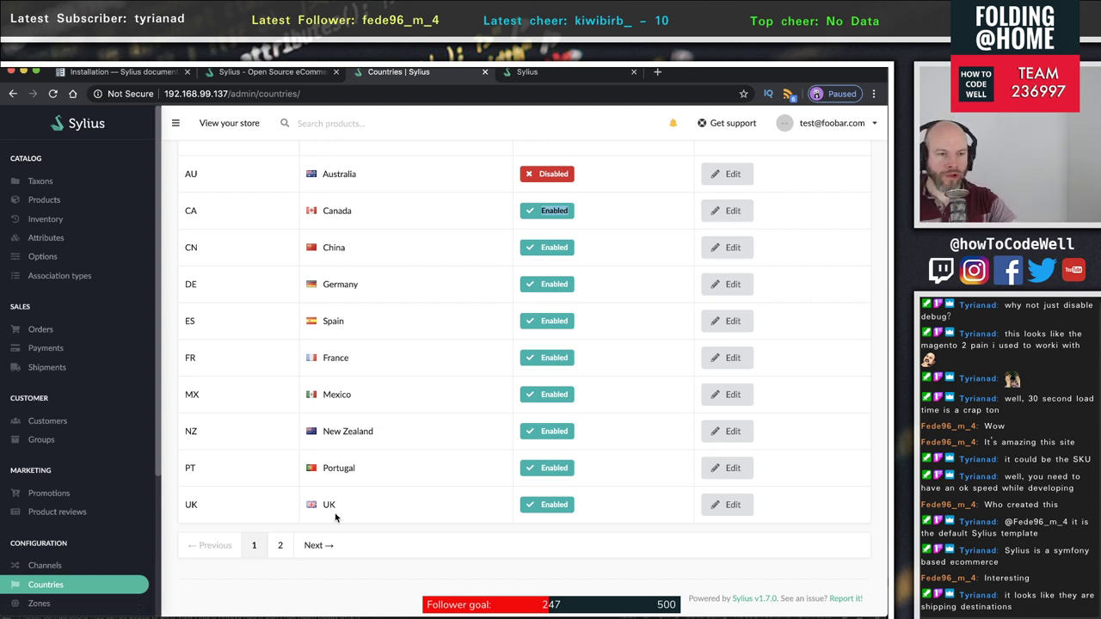
{"action": "left_click", "coordinate": [730, 210]}
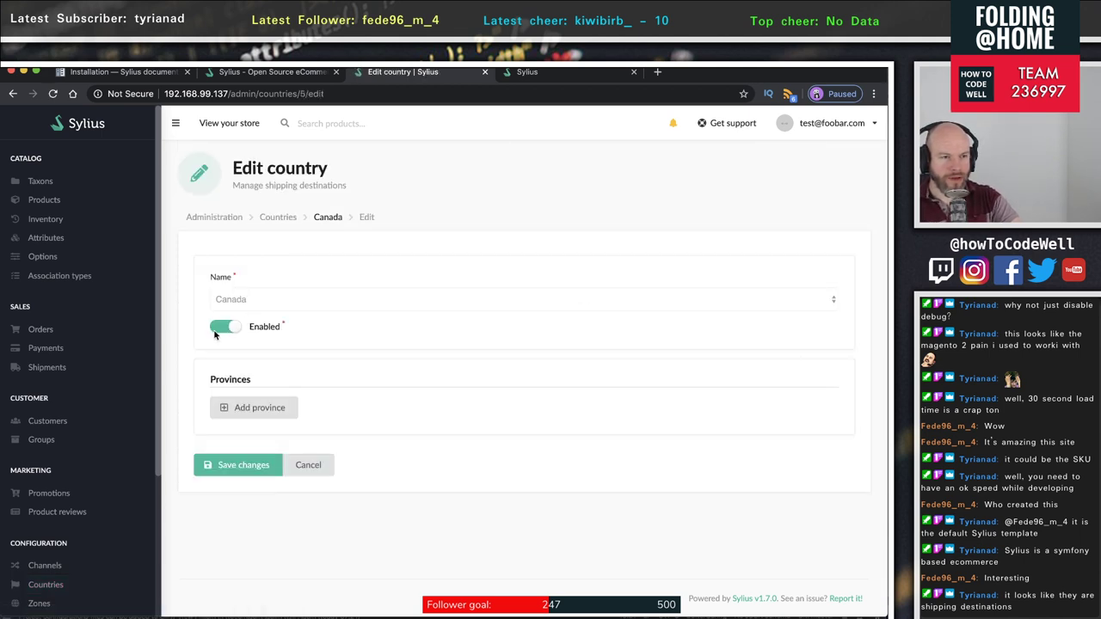
{"action": "left_click", "coordinate": [221, 334]}
{"action": "left_click", "coordinate": [231, 473]}
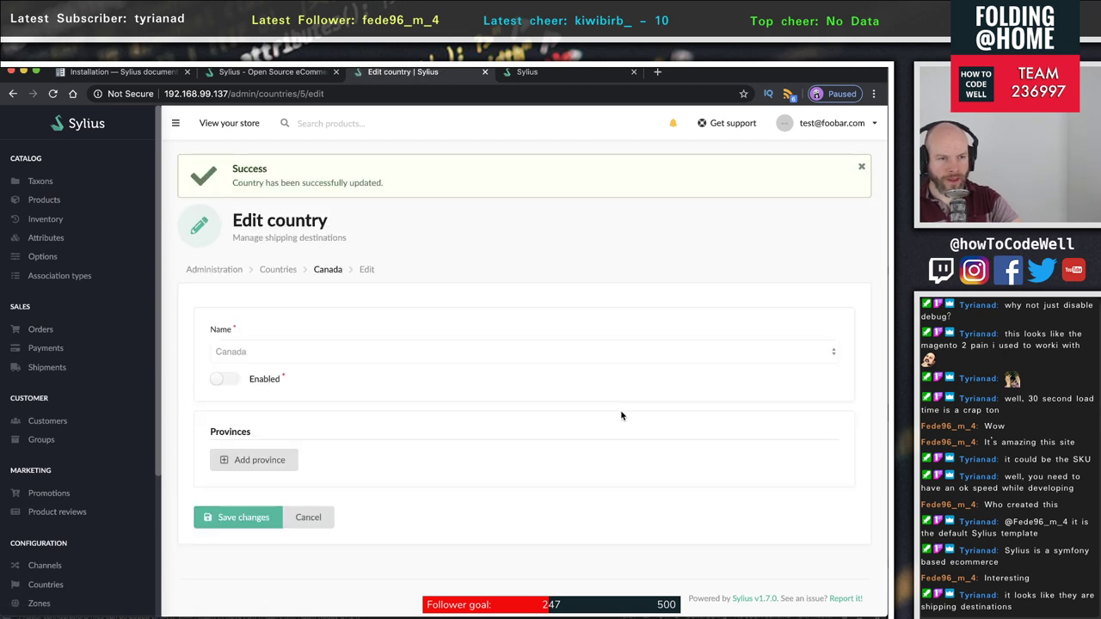
{"action": "left_click", "coordinate": [277, 271]}
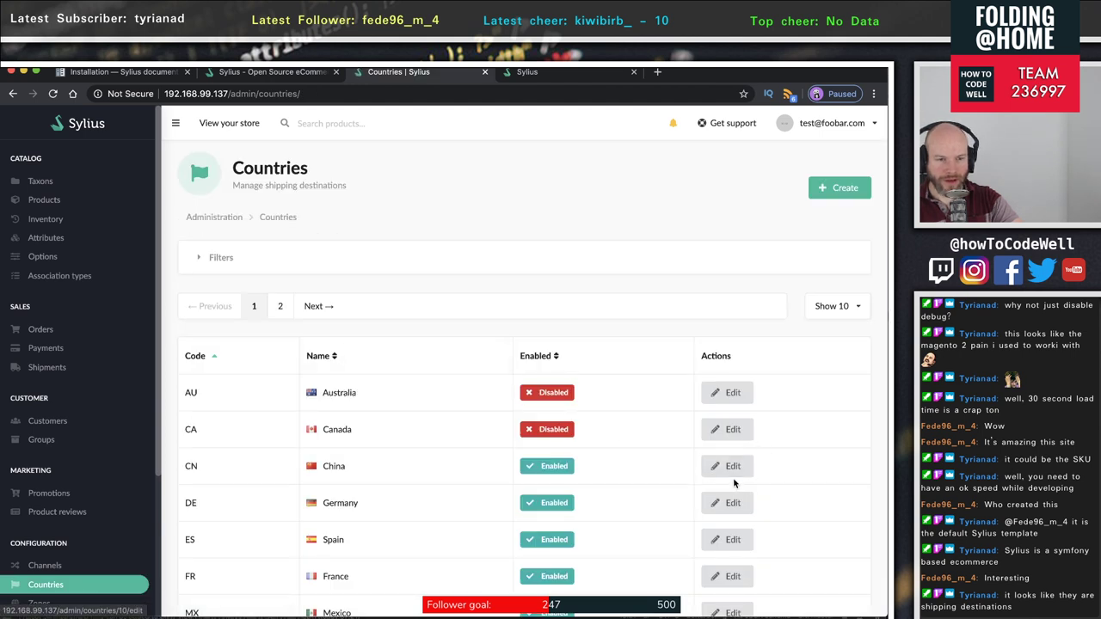
- Disable China and Germany, saving each
{"action": "left_click", "coordinate": [732, 465]}
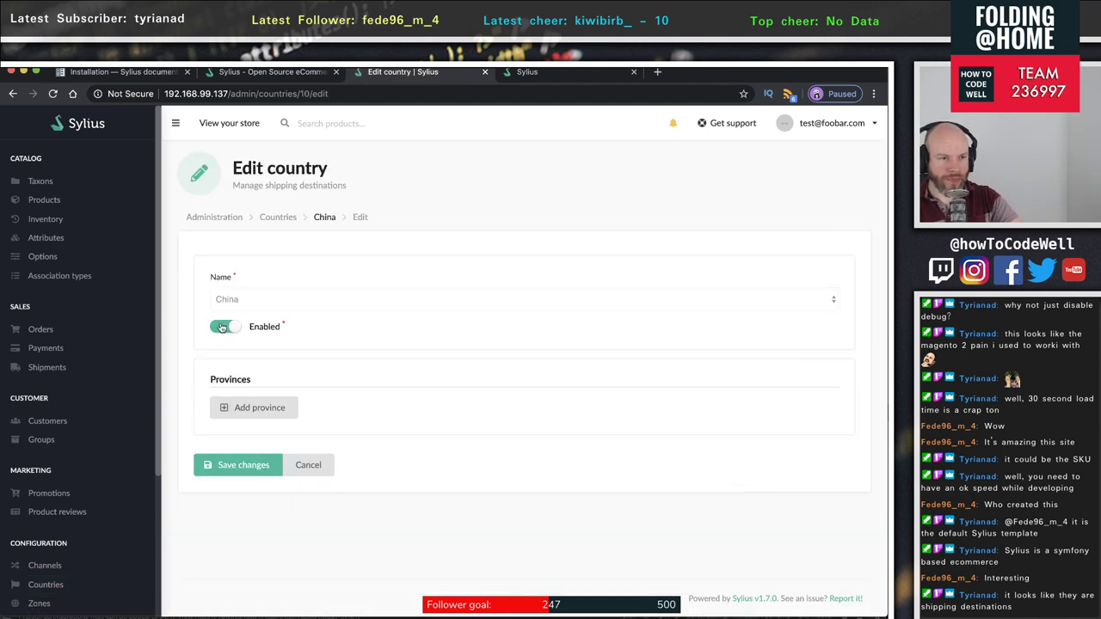
{"action": "left_click", "coordinate": [224, 332]}
{"action": "left_click", "coordinate": [228, 464]}
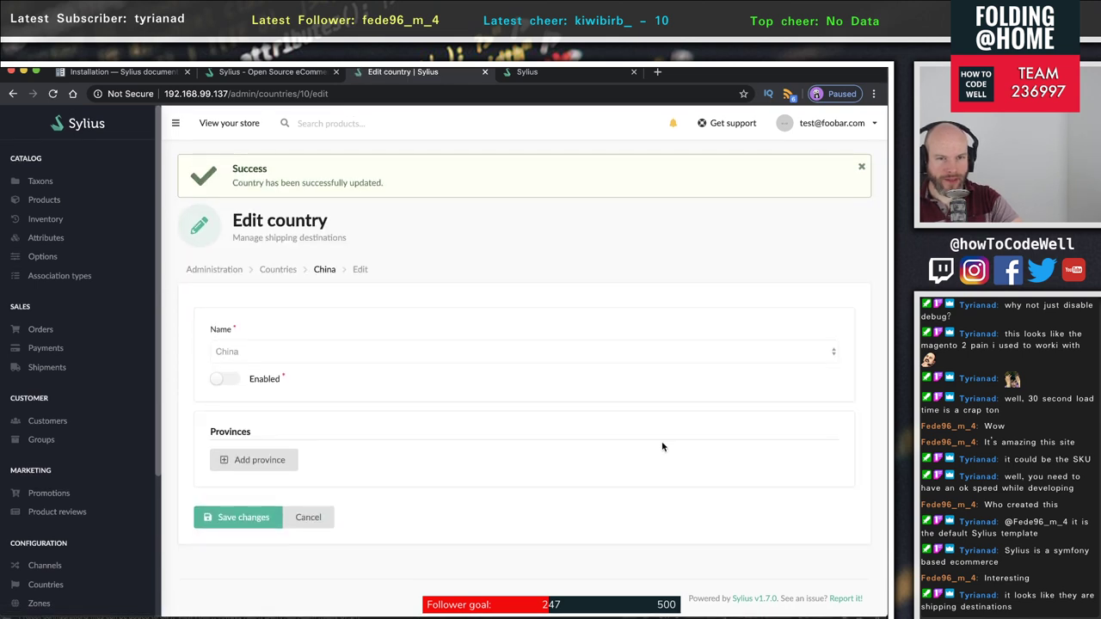
{"action": "left_click", "coordinate": [277, 270]}
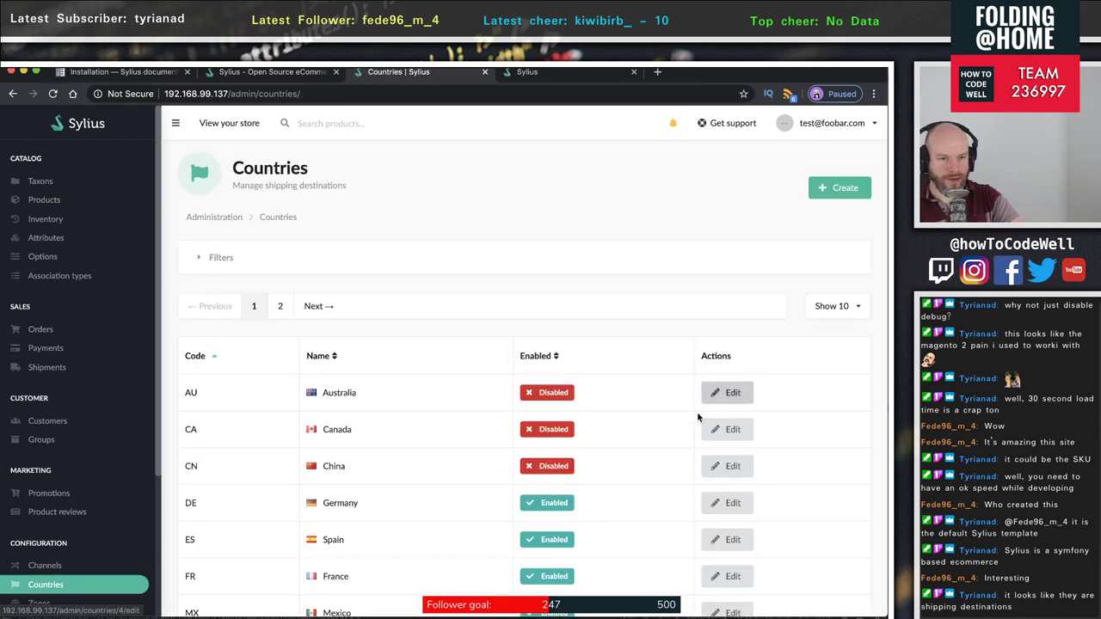
{"action": "scroll", "coordinate": [698, 413], "scroll_direction": "down", "scroll_amount": 3}
{"action": "left_click", "coordinate": [727, 368]}
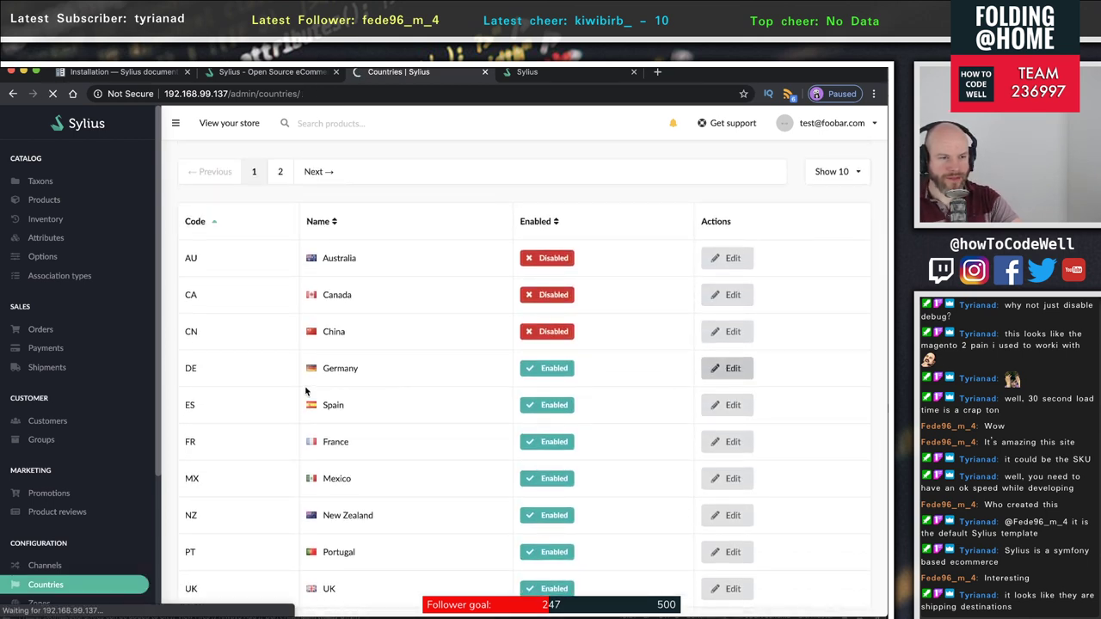
{"action": "left_click", "coordinate": [219, 328]}
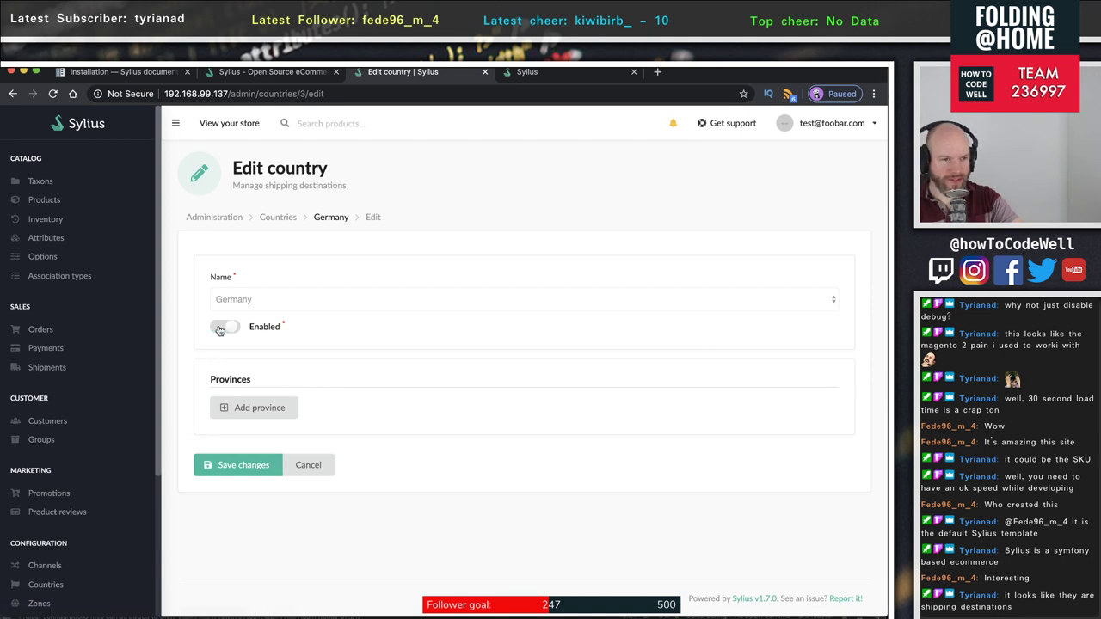
{"action": "left_click", "coordinate": [242, 466]}
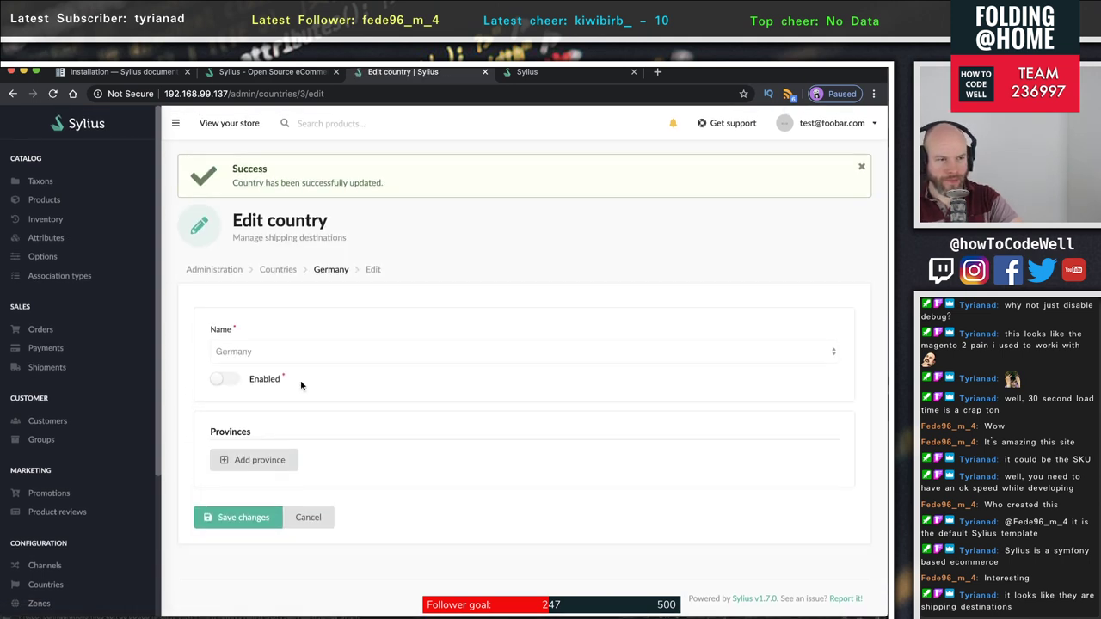
{"action": "left_click", "coordinate": [277, 270]}
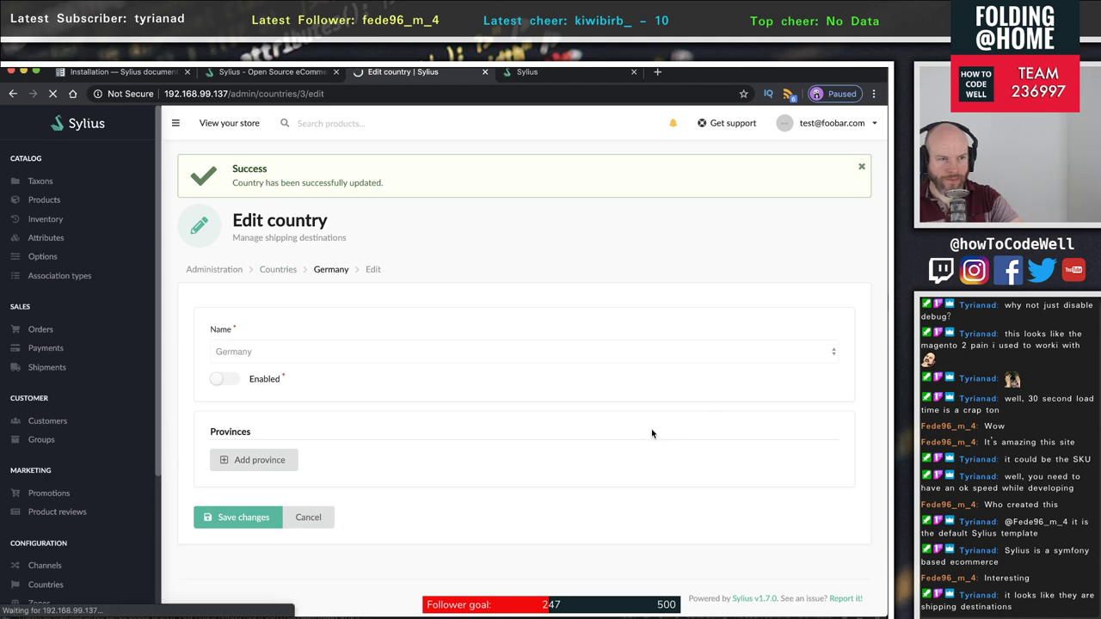
- Disable Spain and France, saving each and returning to the Countries list
{"action": "left_click", "coordinate": [720, 542]}
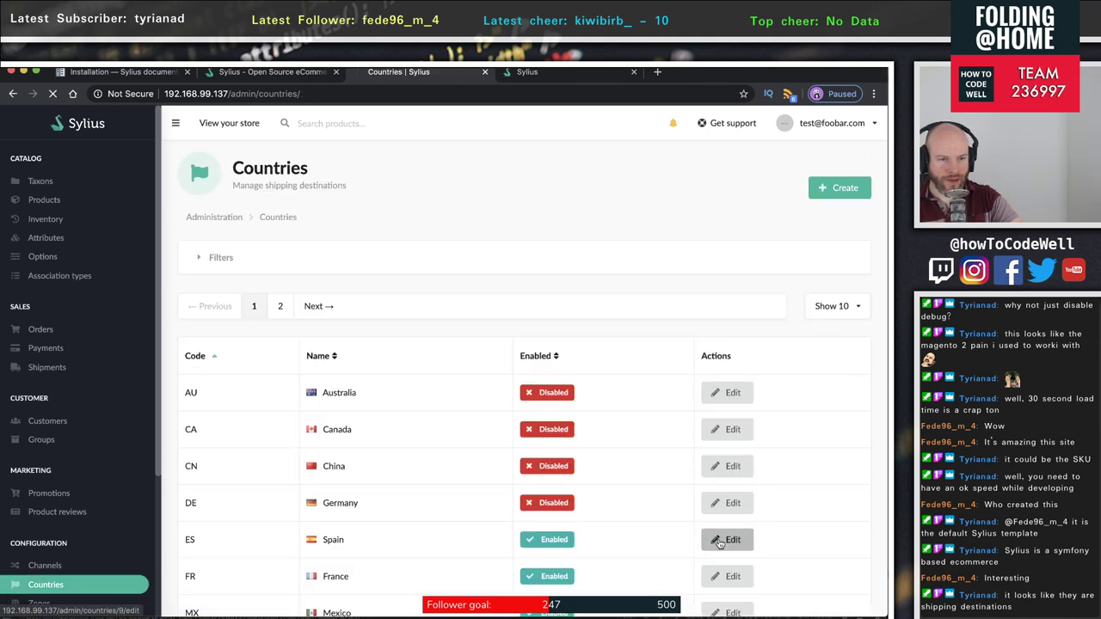
{"action": "scroll", "coordinate": [646, 602], "scroll_direction": "down", "scroll_amount": 3}
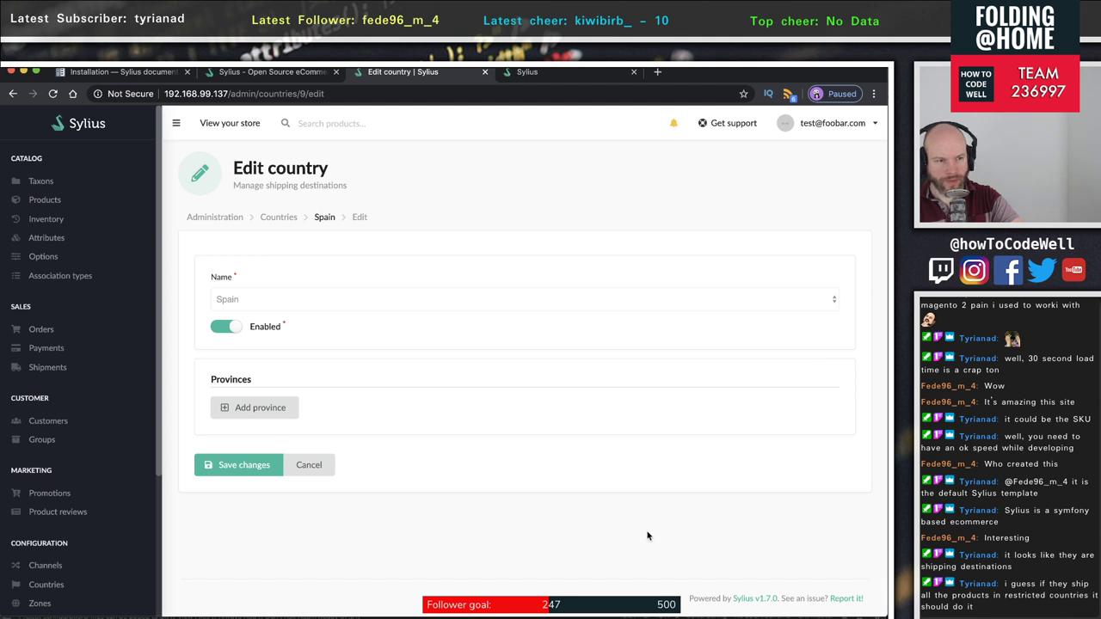
{"action": "left_click", "coordinate": [226, 326]}
{"action": "left_click", "coordinate": [237, 466]}
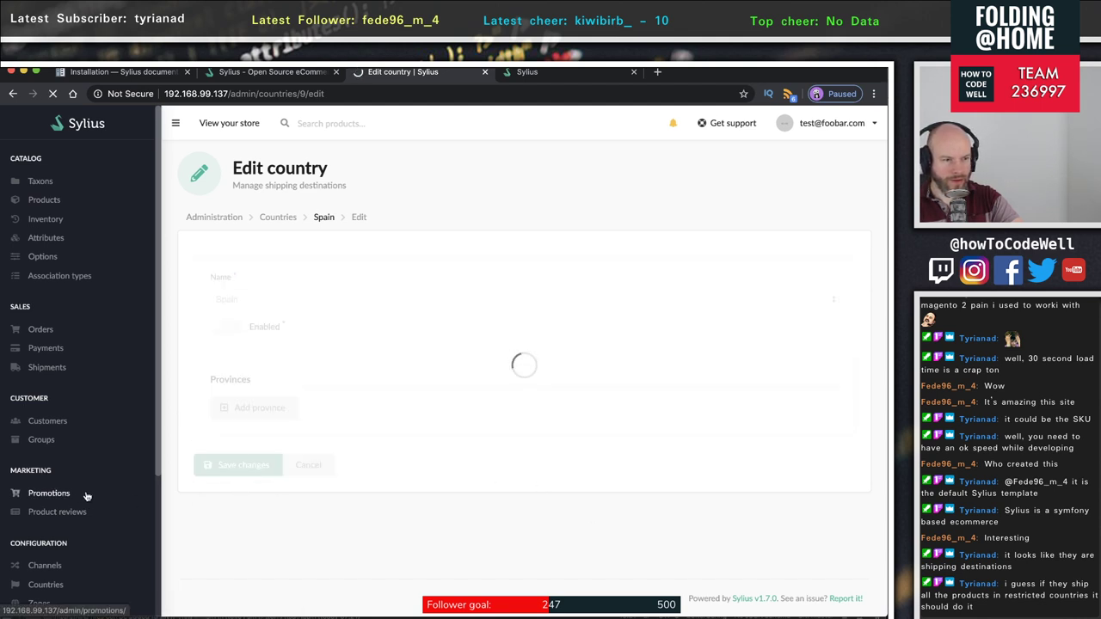
{"action": "scroll", "coordinate": [90, 494], "scroll_direction": "down", "scroll_amount": 5}
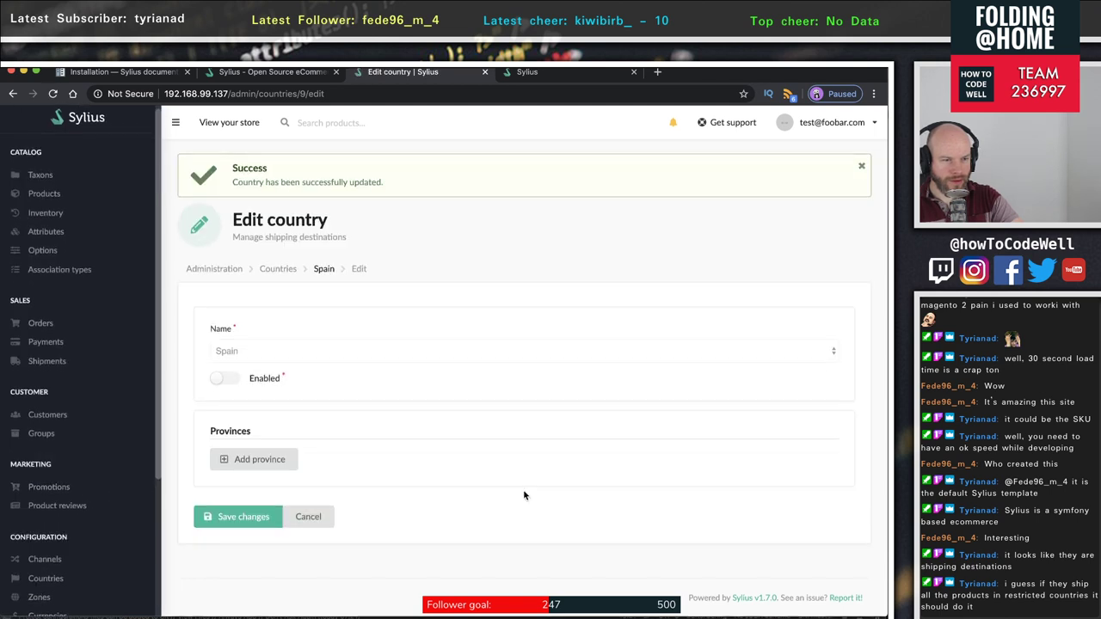
{"action": "left_click", "coordinate": [278, 270]}
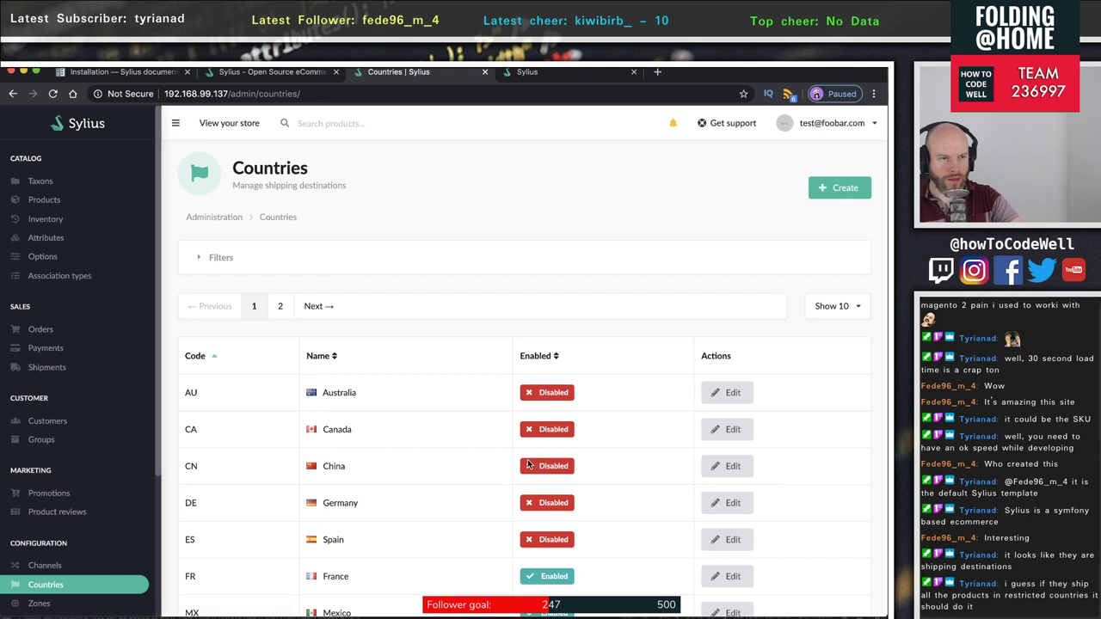
{"action": "scroll", "coordinate": [355, 258], "scroll_direction": "down", "scroll_amount": 3}
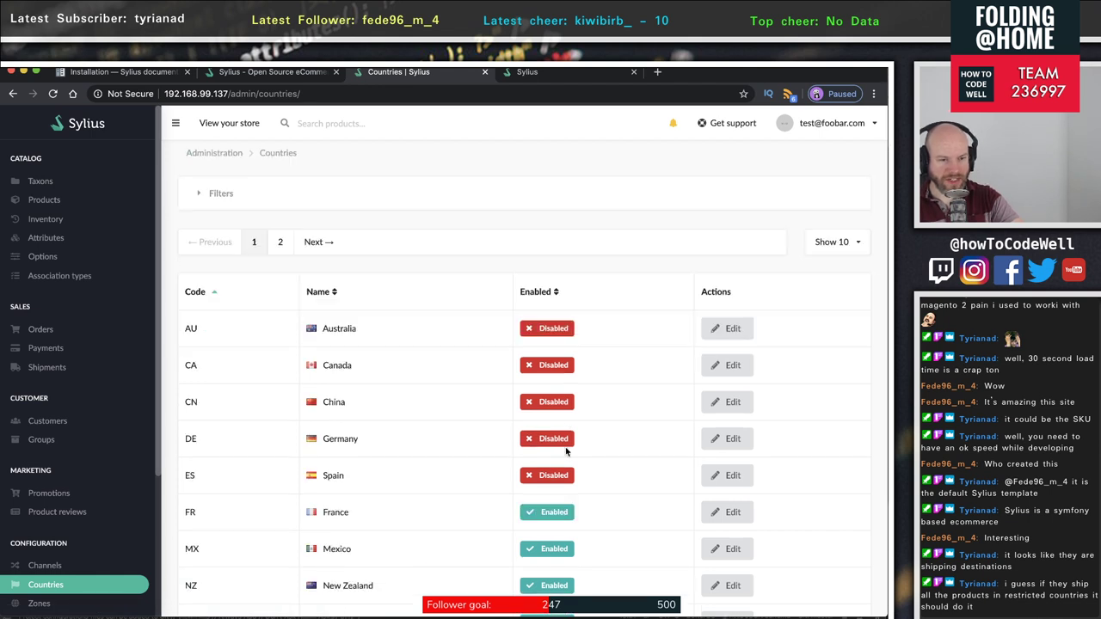
{"action": "left_click", "coordinate": [736, 478]}
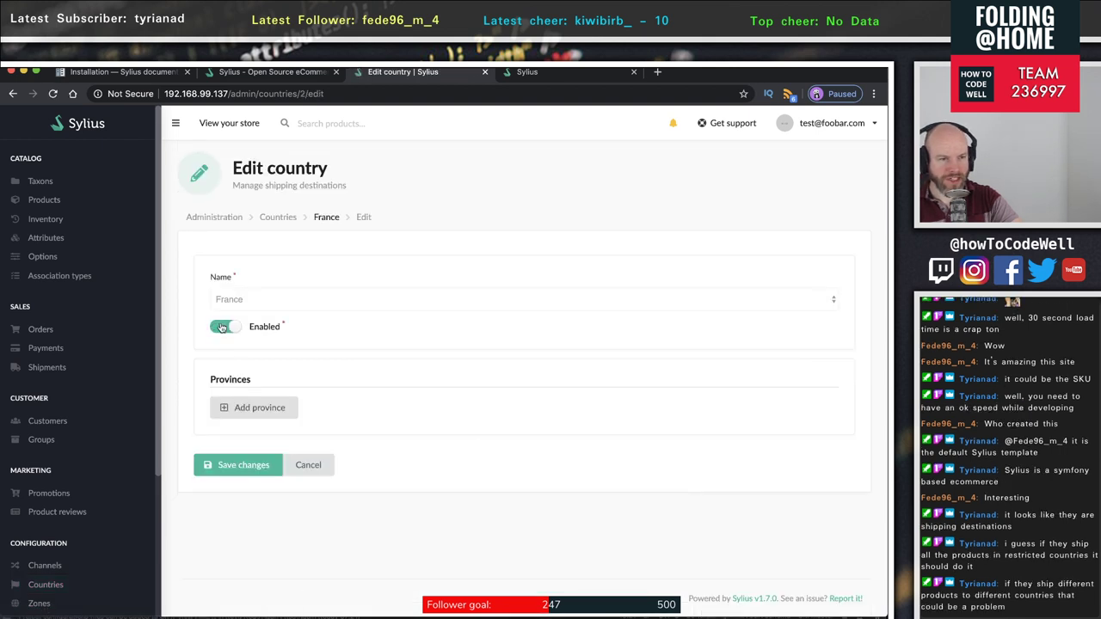
{"action": "left_click", "coordinate": [221, 328]}
{"action": "left_click", "coordinate": [238, 465]}
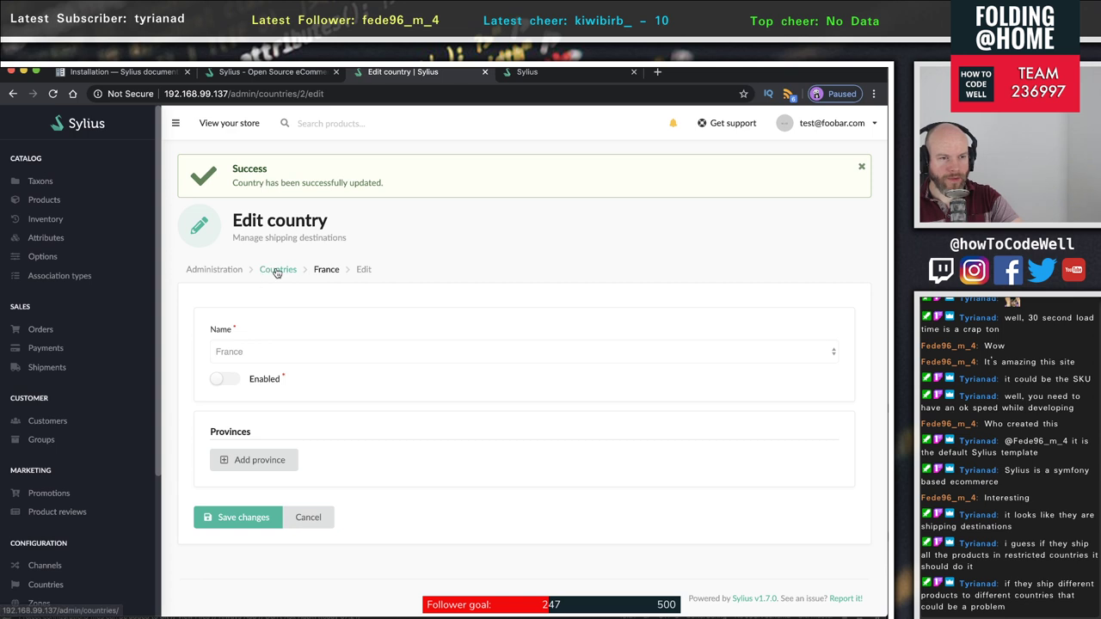
{"action": "left_click", "coordinate": [278, 270]}
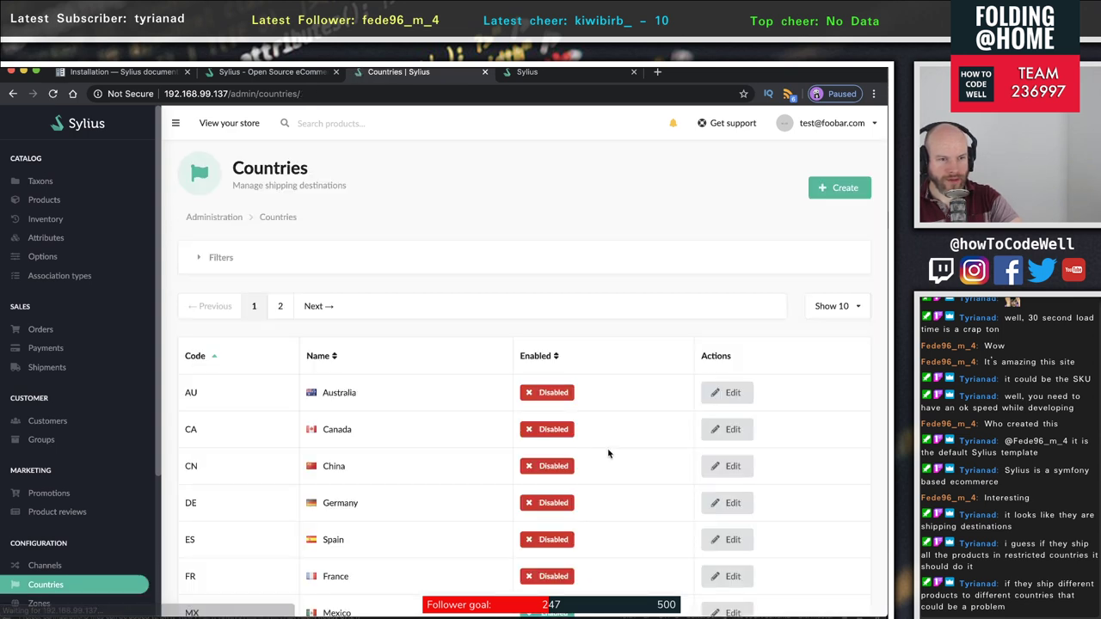
- Disable Mexico and New Zealand, saving each
{"action": "scroll", "coordinate": [607, 452], "scroll_direction": "down", "scroll_amount": 2}
{"action": "left_click", "coordinate": [738, 460]}
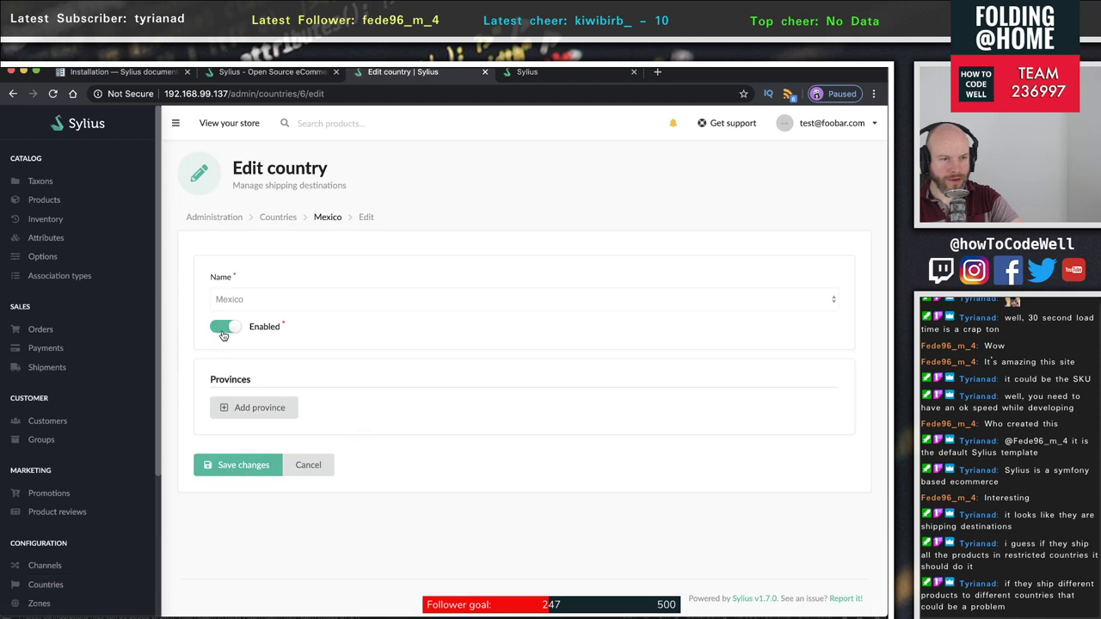
{"action": "left_click", "coordinate": [223, 333]}
{"action": "left_click", "coordinate": [239, 463]}
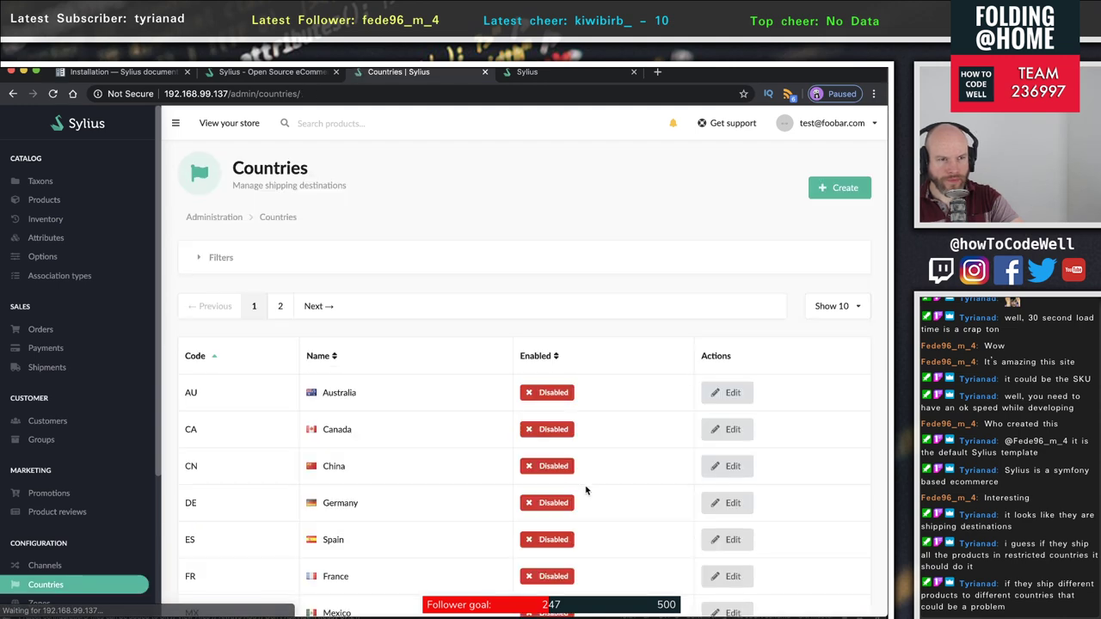
{"action": "scroll", "coordinate": [585, 490], "scroll_direction": "down", "scroll_amount": 3}
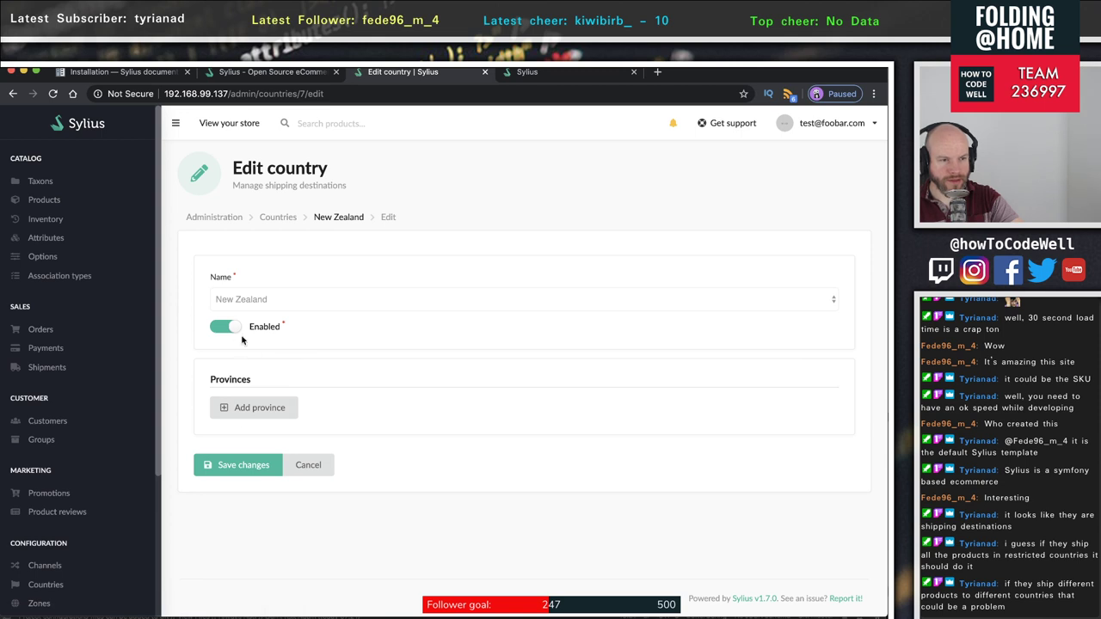
{"action": "left_click", "coordinate": [226, 327]}
{"action": "left_click", "coordinate": [232, 469]}
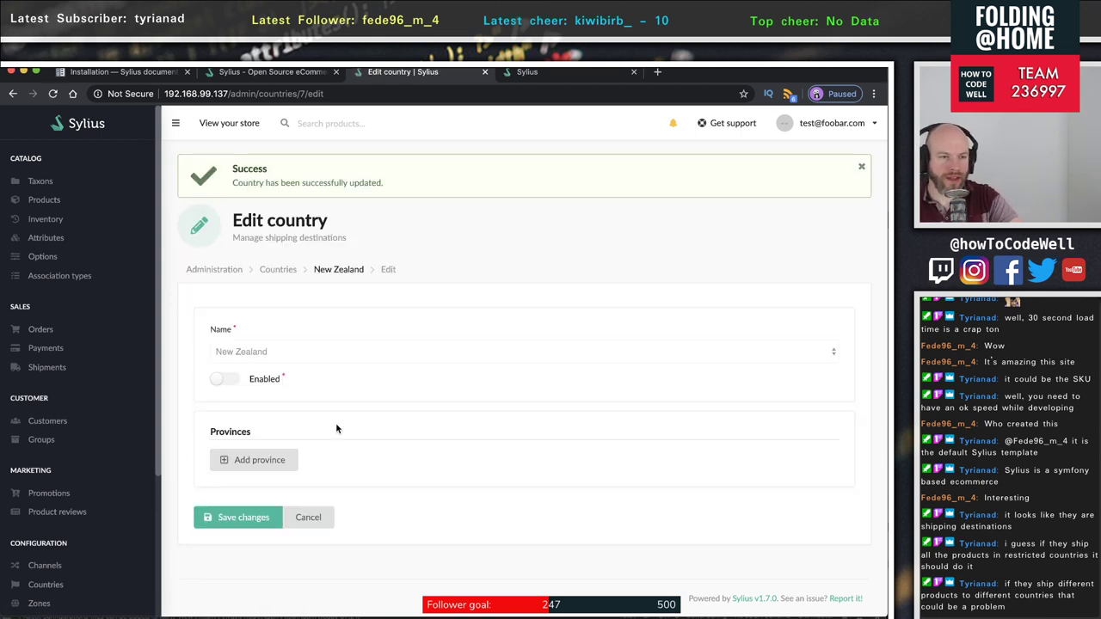
{"action": "left_click", "coordinate": [281, 271]}
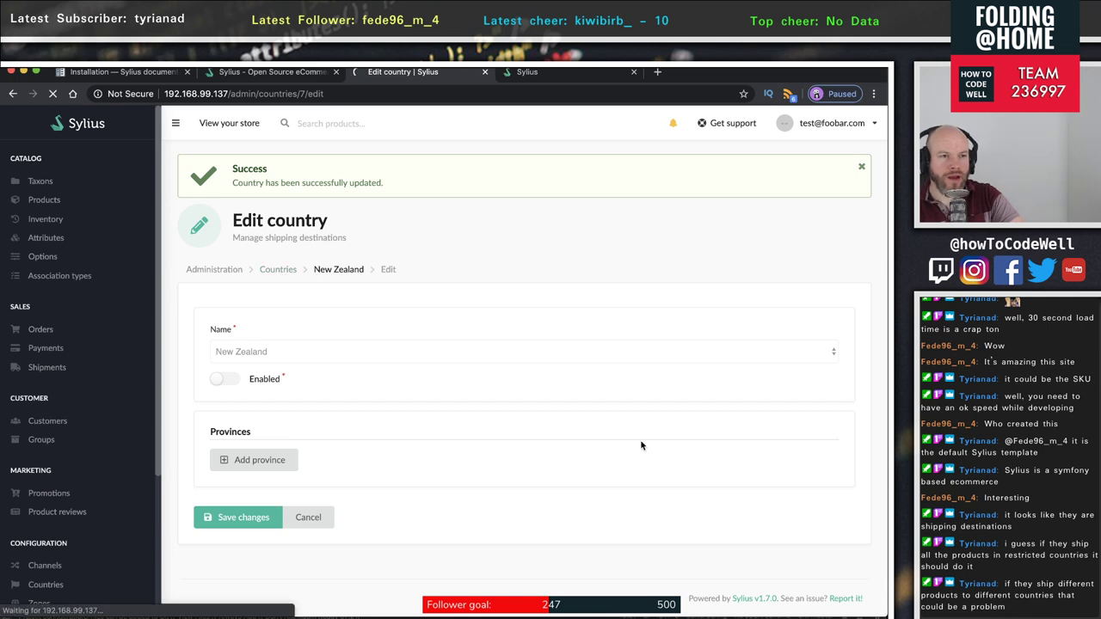
- Save Portugal as disabled, then disable United States from the second page of countries
{"action": "scroll", "coordinate": [643, 446], "scroll_direction": "down", "scroll_amount": 3}
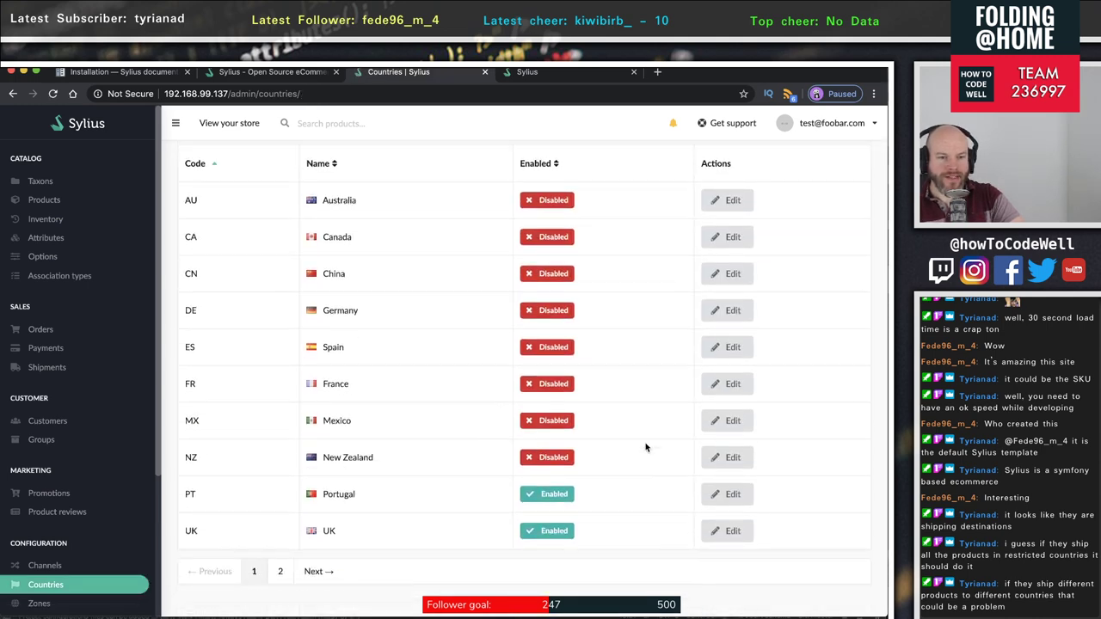
{"action": "left_click", "coordinate": [727, 467]}
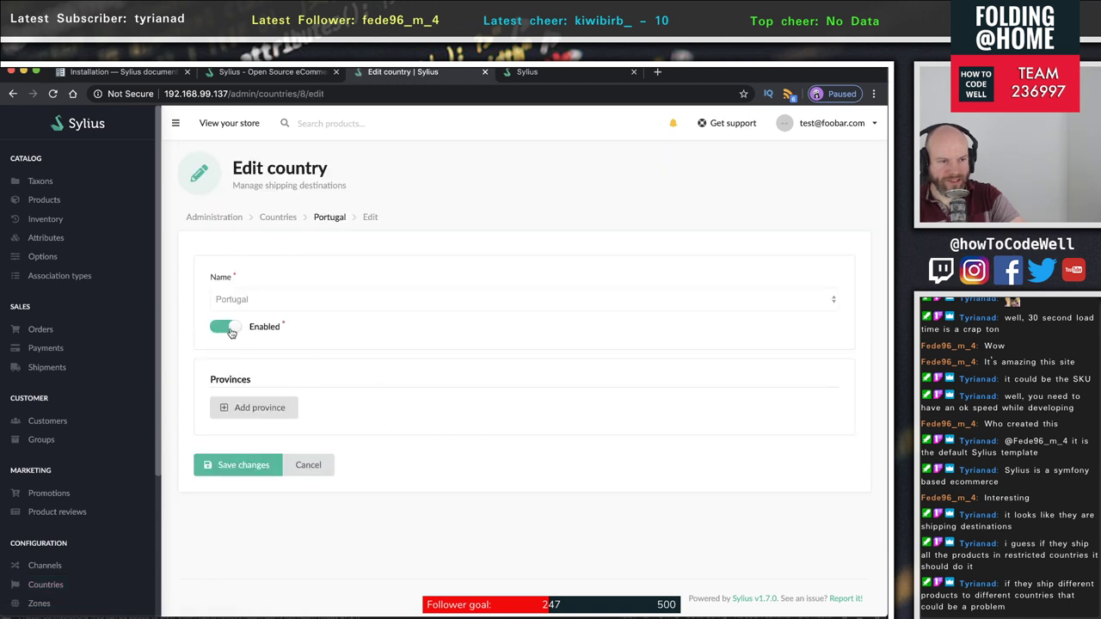
{"action": "left_click", "coordinate": [256, 465]}
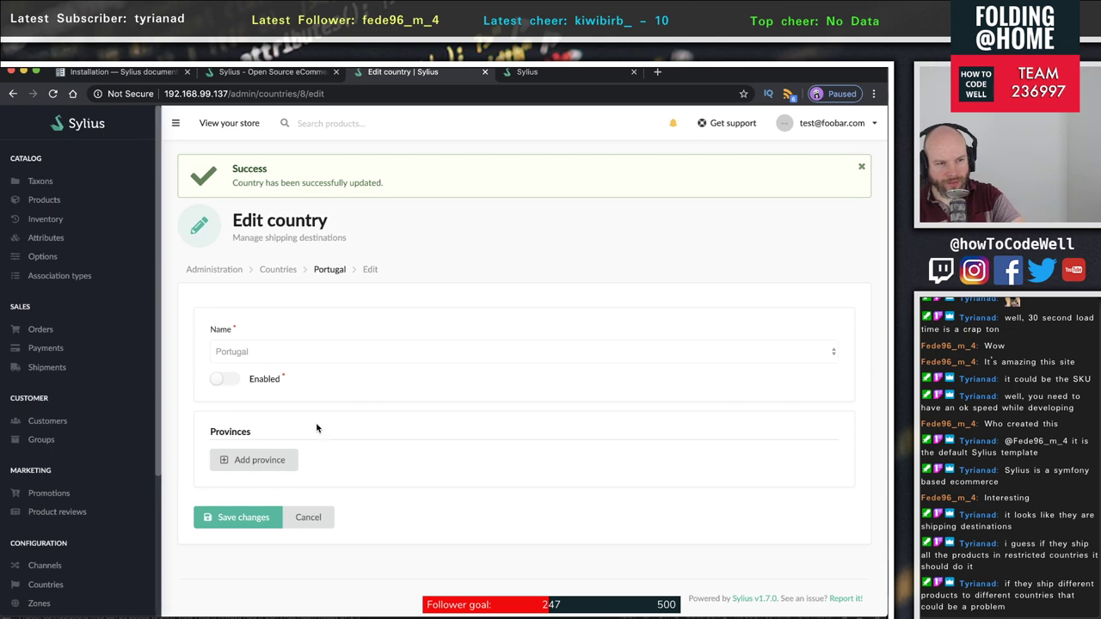
{"action": "left_click", "coordinate": [277, 271]}
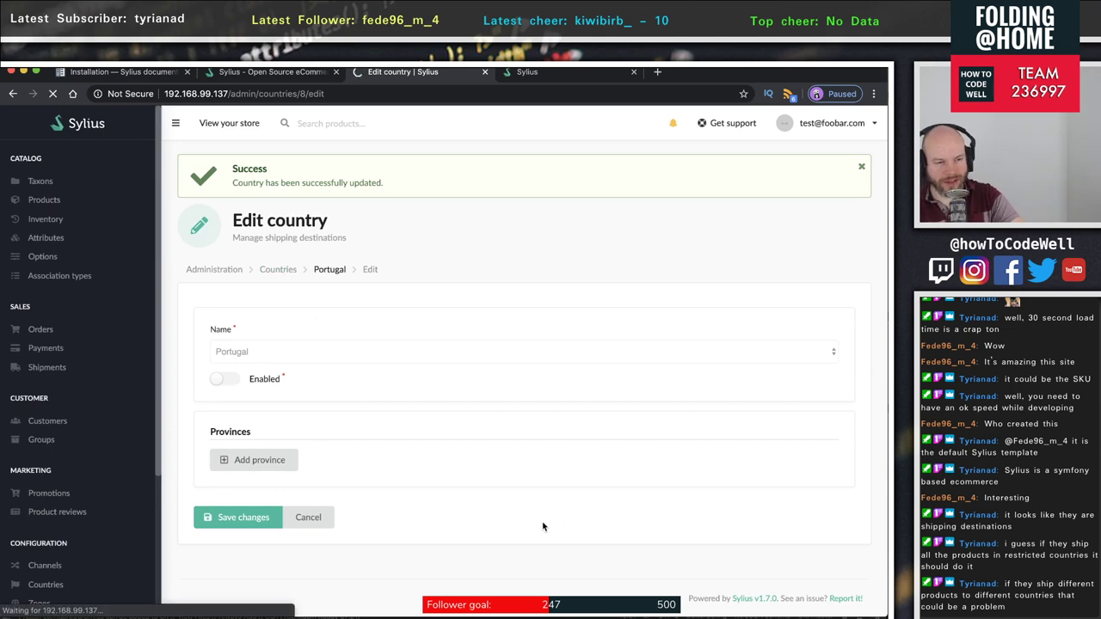
{"action": "scroll", "coordinate": [540, 507], "scroll_direction": "down", "scroll_amount": 5}
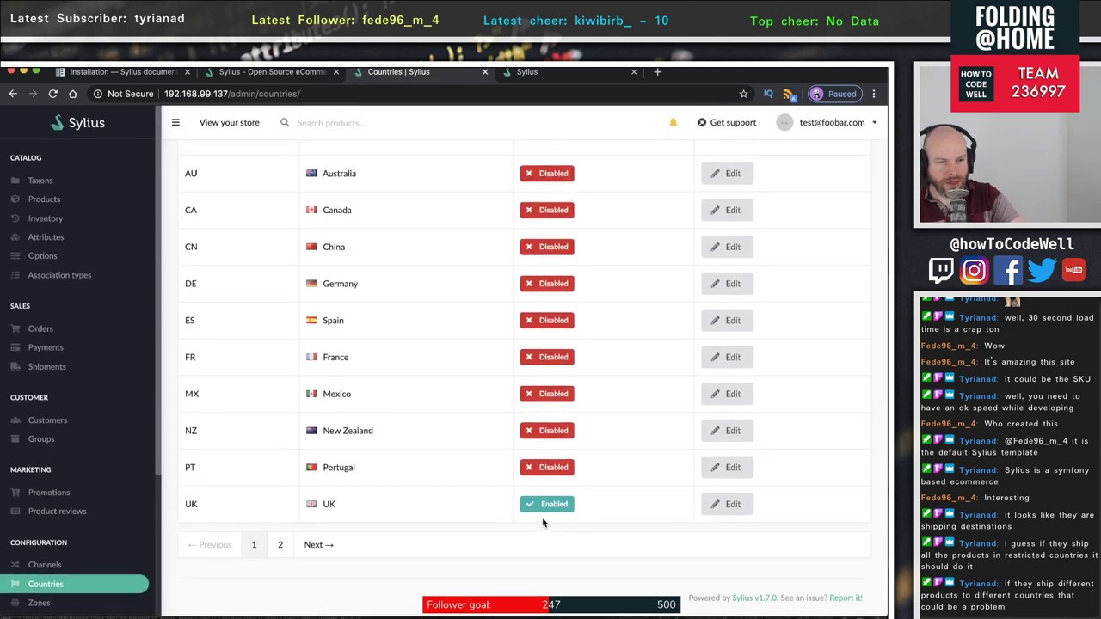
{"action": "left_click", "coordinate": [279, 545]}
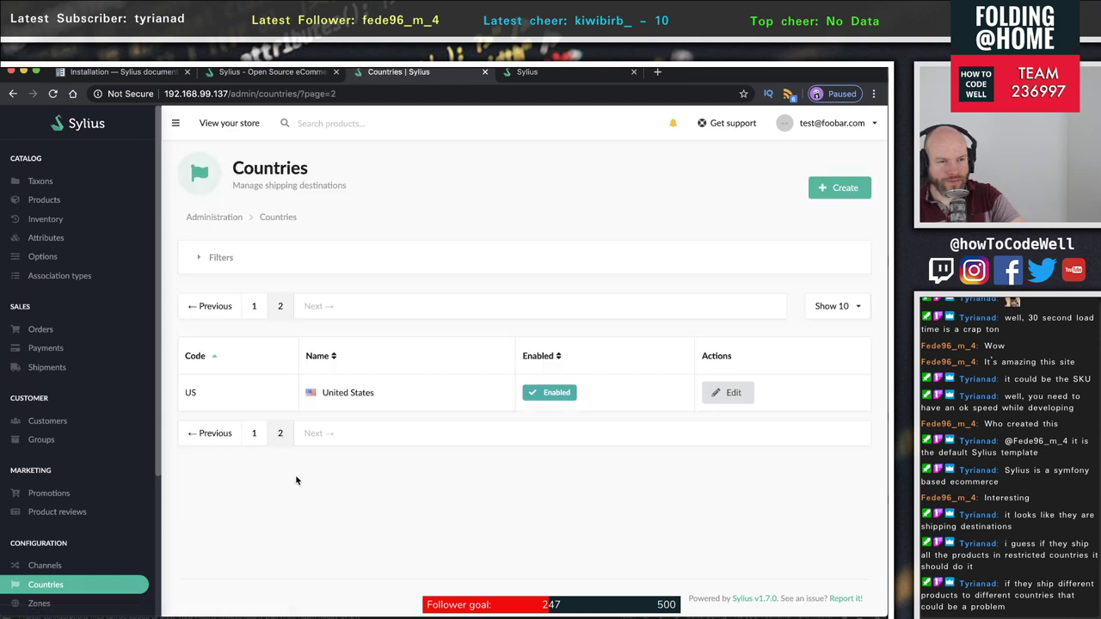
{"action": "left_click", "coordinate": [728, 392]}
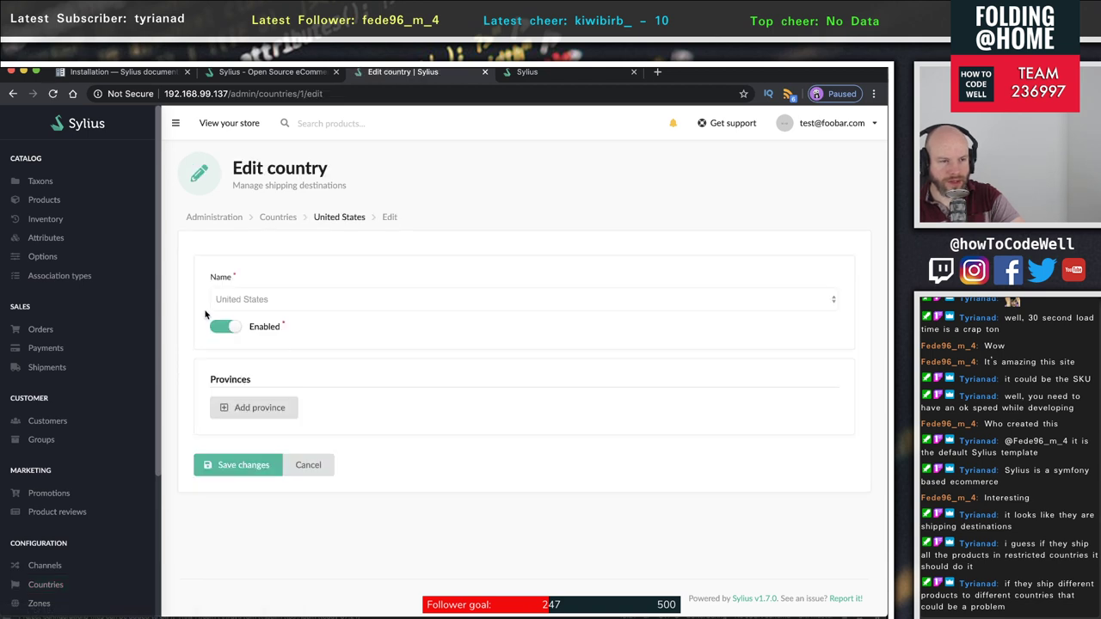
{"action": "left_click", "coordinate": [222, 327]}
{"action": "left_click", "coordinate": [229, 469]}
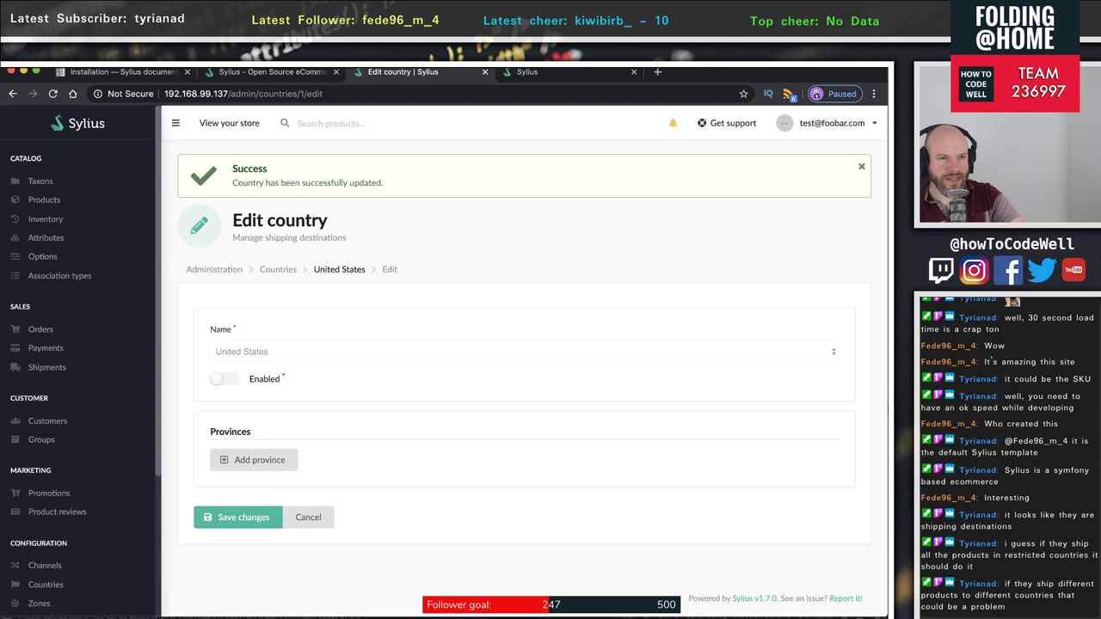
{"action": "left_click", "coordinate": [259, 71]}
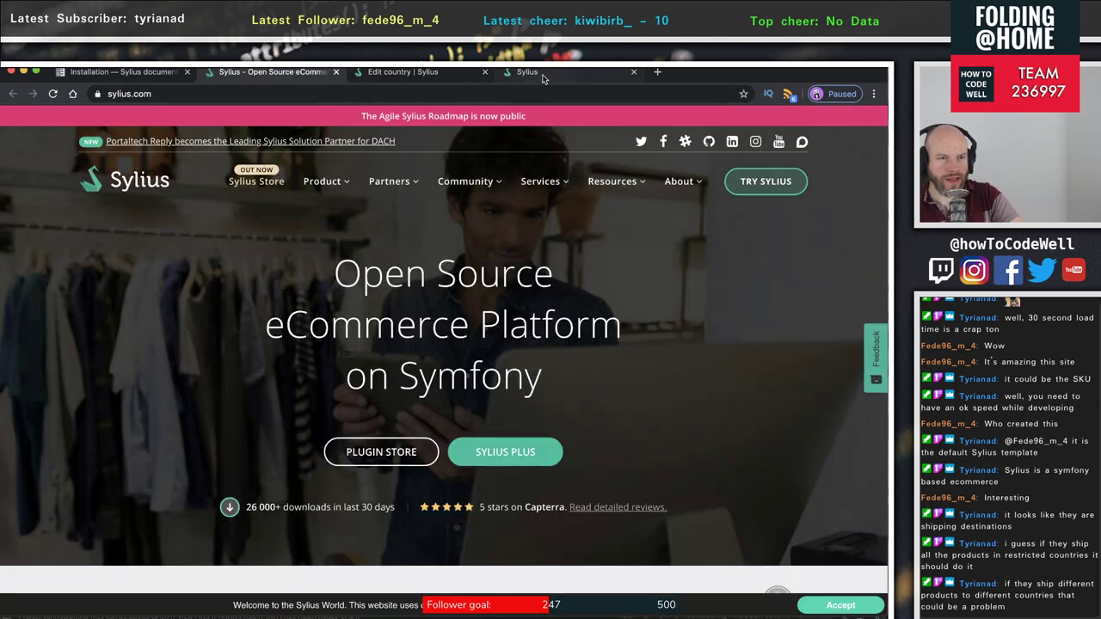
- On the storefront checkout, confirm the billing Country dropdown offers no countries
{"action": "left_click", "coordinate": [542, 74]}
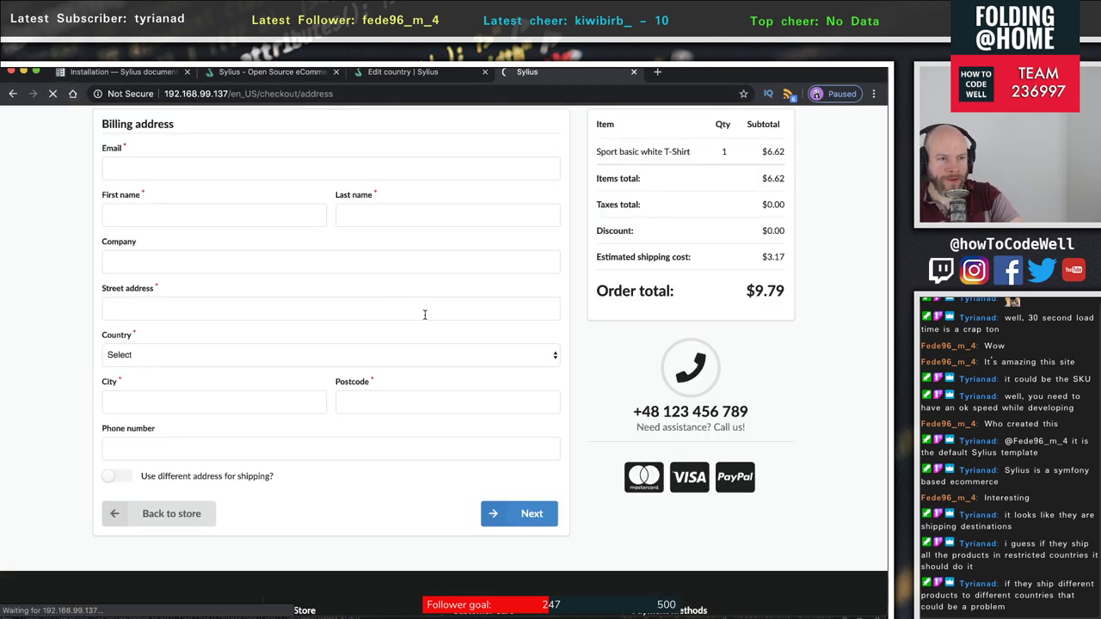
{"action": "left_click", "coordinate": [142, 365]}
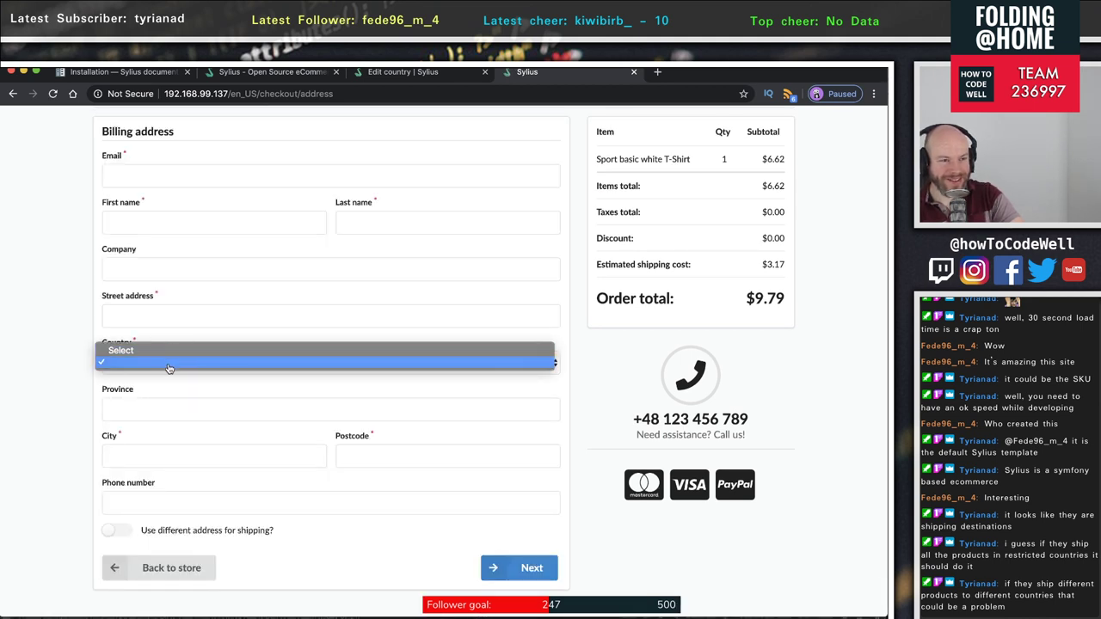
{"action": "left_click", "coordinate": [178, 369]}
{"action": "left_click", "coordinate": [191, 364]}
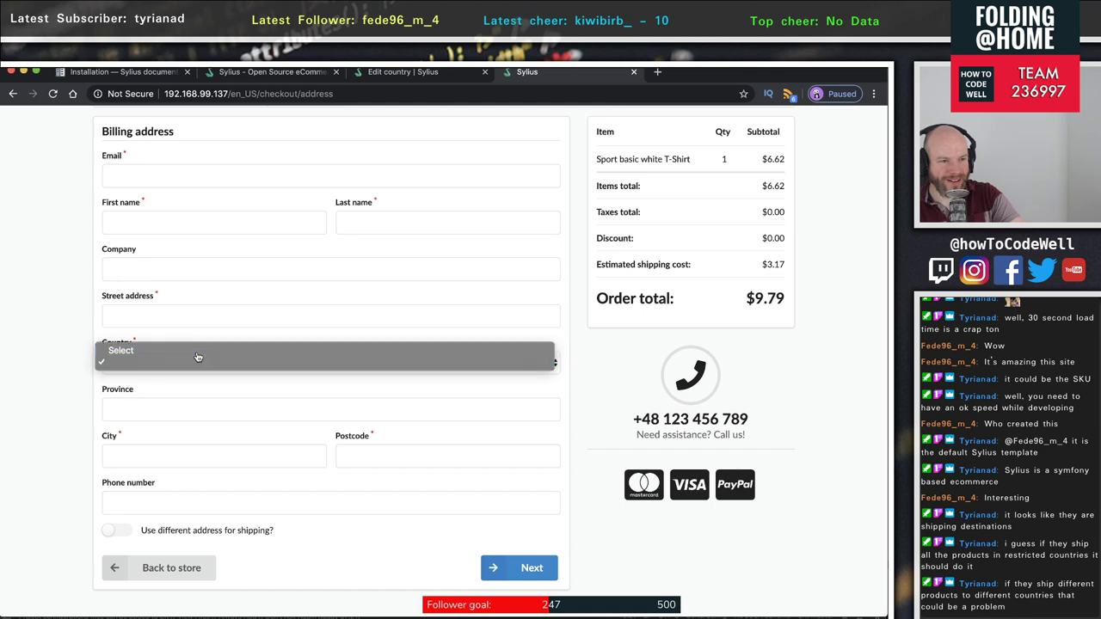
{"action": "left_click", "coordinate": [197, 355]}
- Go back to the admin and return from the country editor to the countries list
{"action": "left_click", "coordinate": [271, 72]}
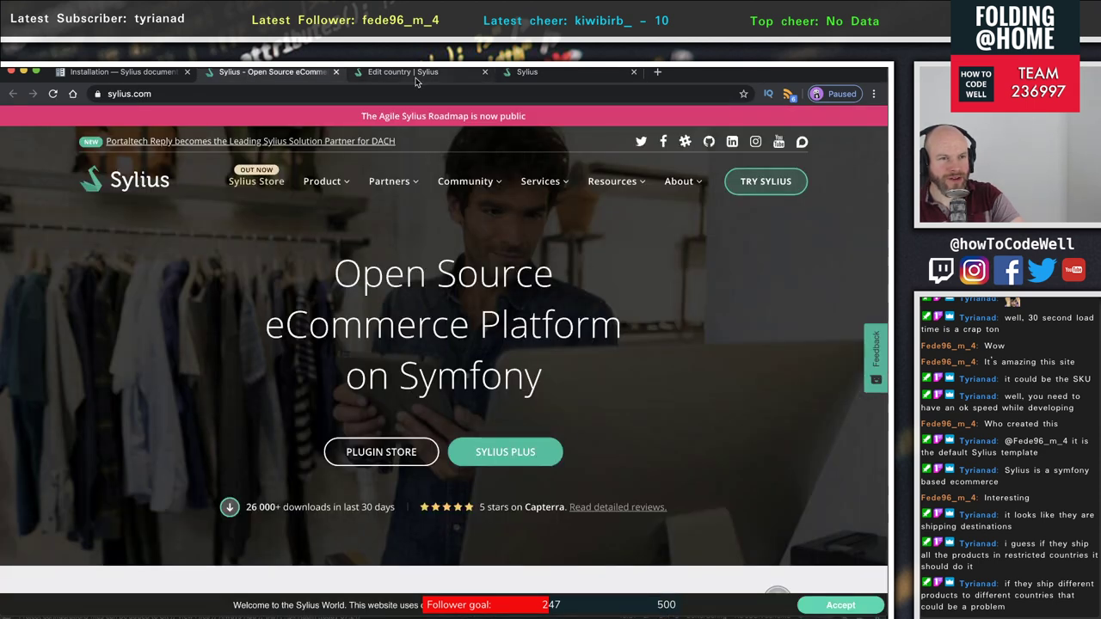
{"action": "left_click", "coordinate": [409, 72]}
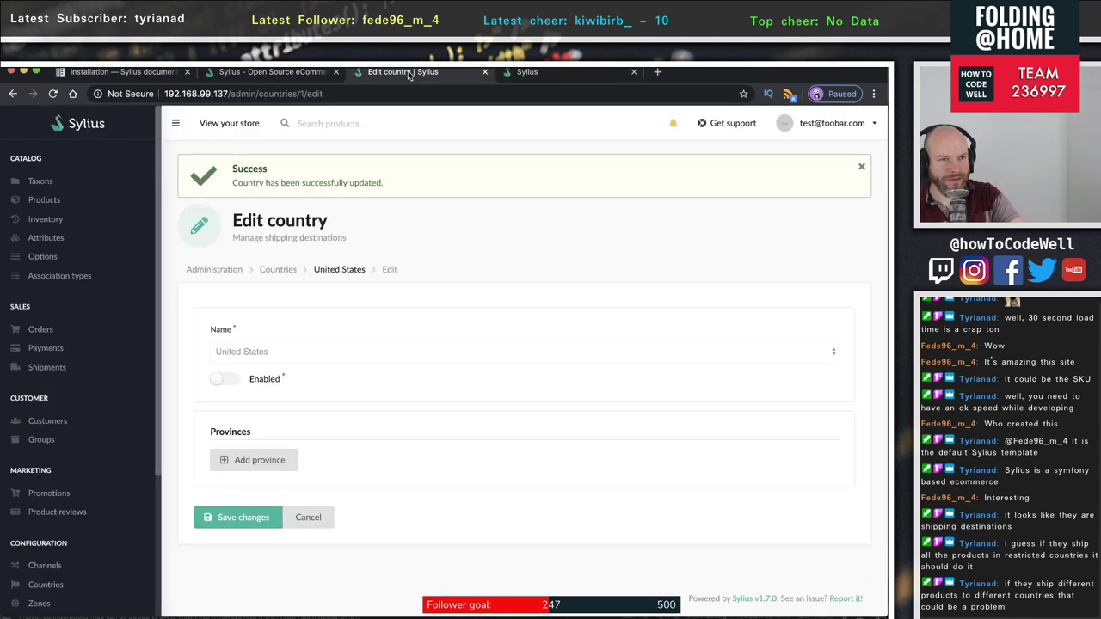
{"action": "left_click", "coordinate": [278, 269]}
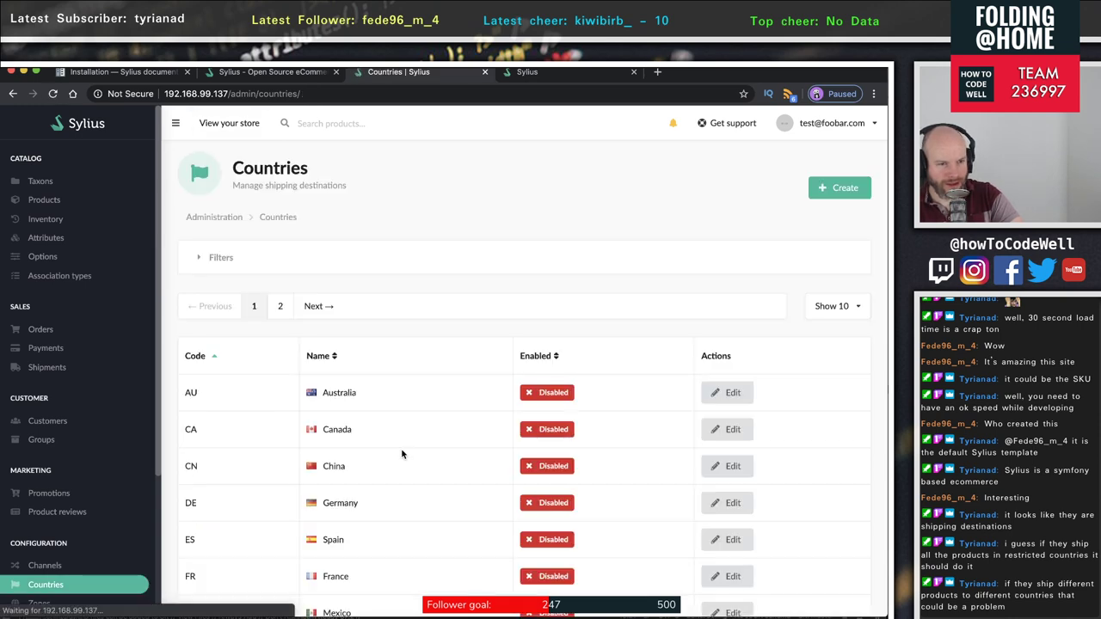
{"action": "scroll", "coordinate": [401, 453], "scroll_direction": "down", "scroll_amount": 3}
{"action": "scroll", "coordinate": [402, 453], "scroll_direction": "down", "scroll_amount": 2}
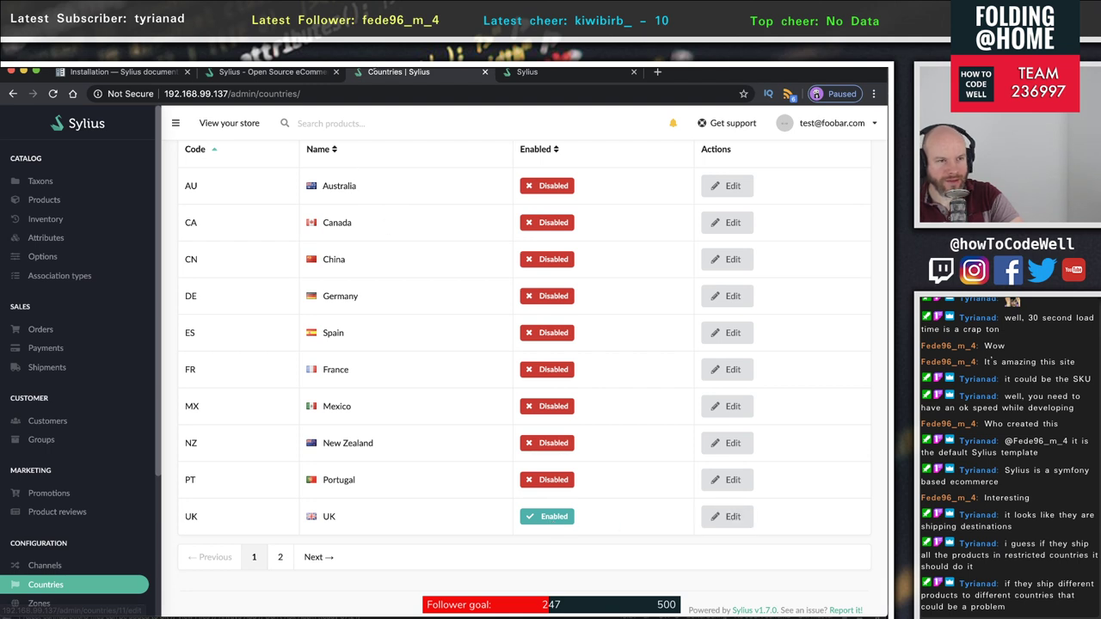
- Recheck the checkout's billing Country dropdown and confirm it is still empty
{"action": "left_click", "coordinate": [559, 69]}
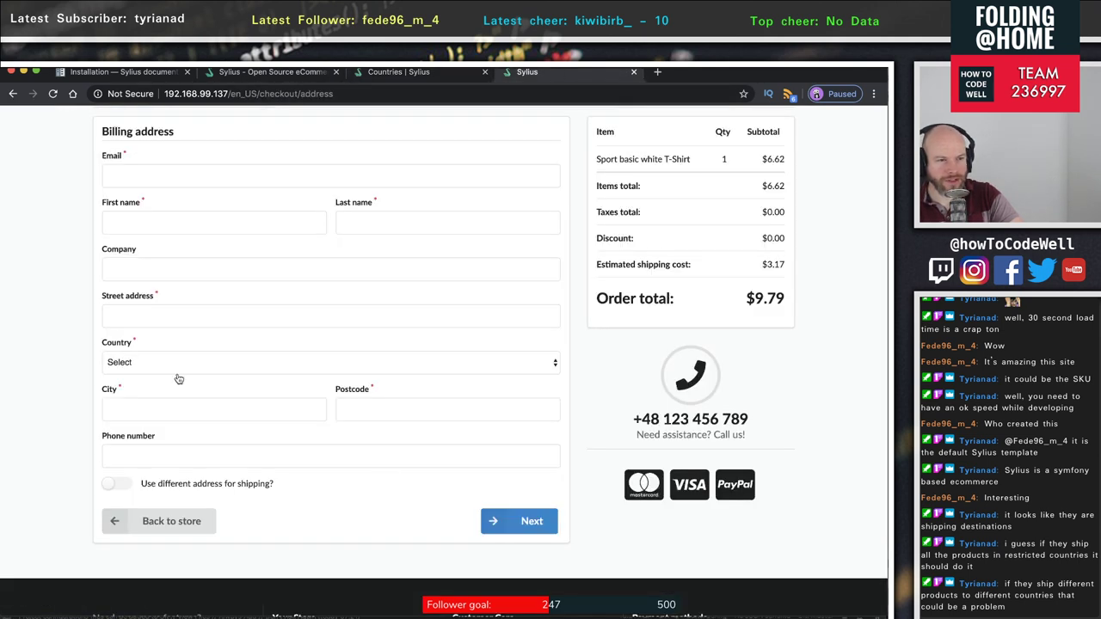
{"action": "left_click", "coordinate": [146, 369]}
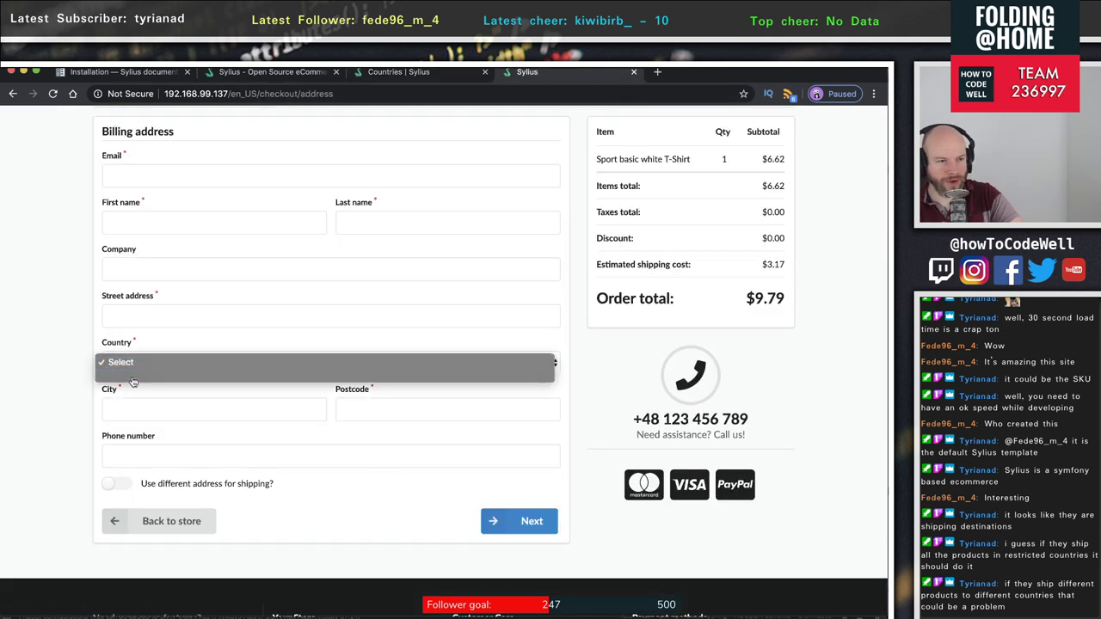
{"action": "left_click", "coordinate": [132, 381]}
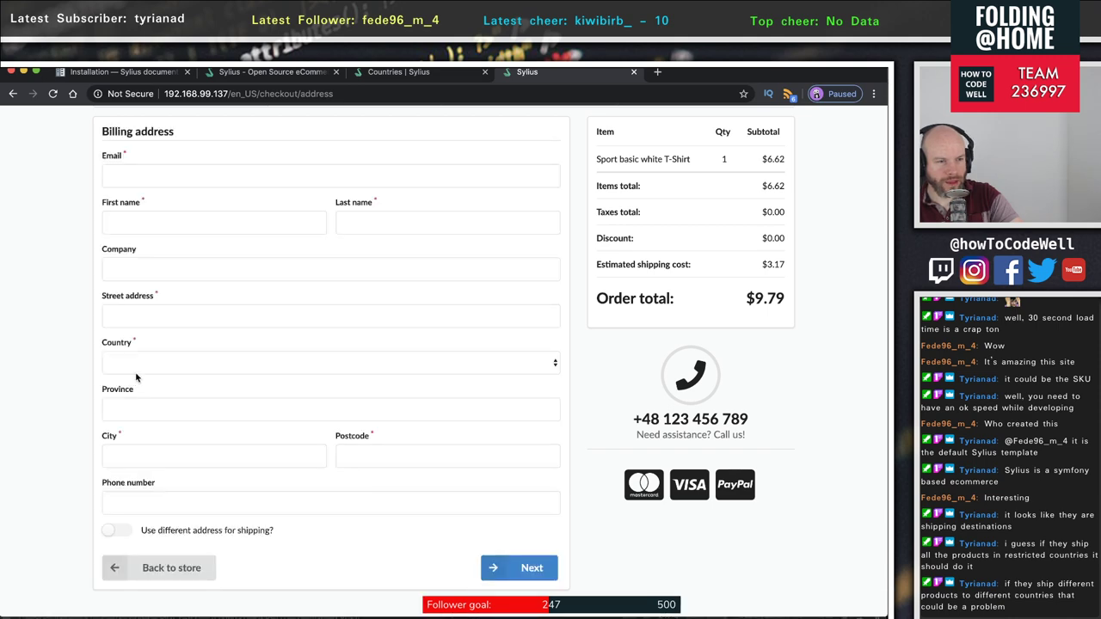
{"action": "left_click", "coordinate": [138, 370]}
{"action": "left_click", "coordinate": [109, 369]}
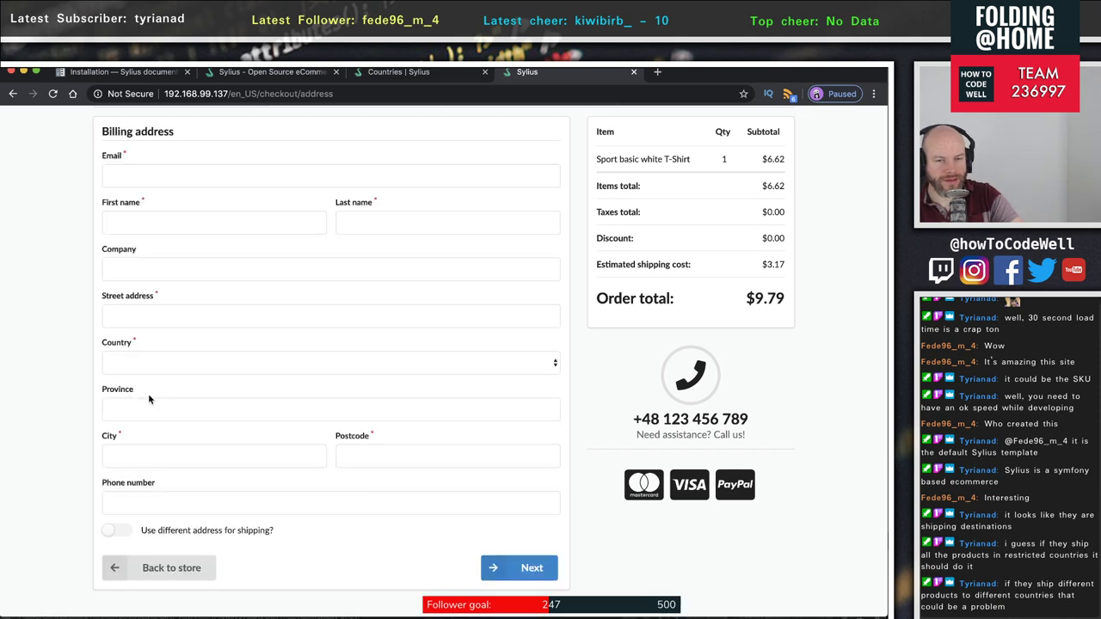
{"action": "scroll", "coordinate": [155, 398], "scroll_direction": "up", "scroll_amount": 3}
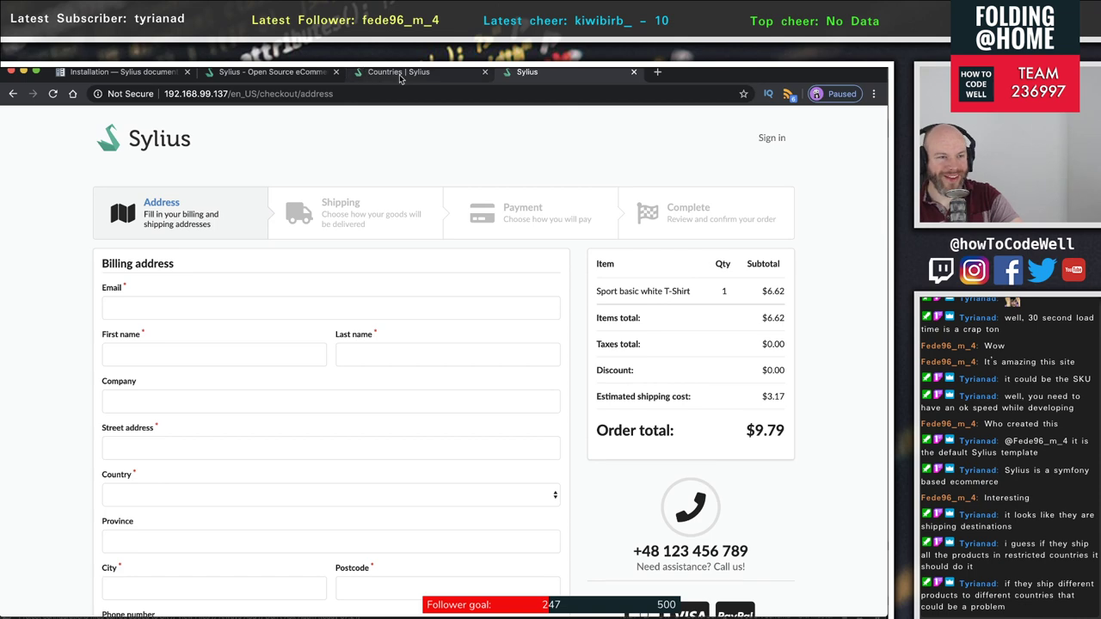
{"action": "scroll", "coordinate": [361, 465], "scroll_direction": "down", "scroll_amount": 4}
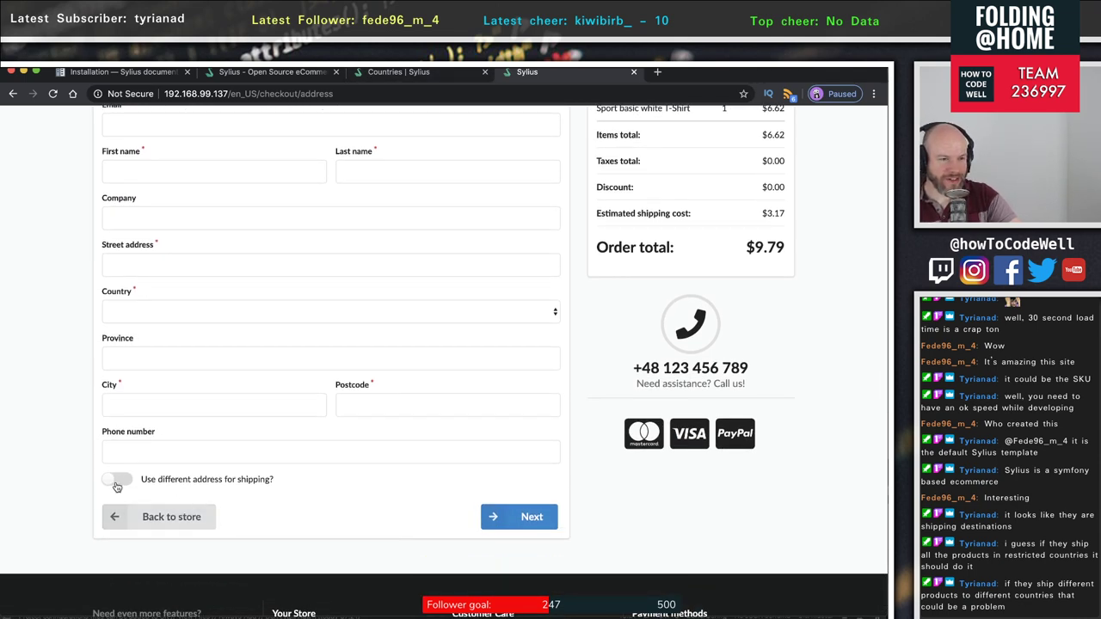
- Show the separate shipping address form, confirm its Country list is empty, then hide it
{"action": "left_click", "coordinate": [113, 480]}
{"action": "scroll", "coordinate": [322, 495], "scroll_direction": "down", "scroll_amount": 5}
{"action": "left_click", "coordinate": [180, 432]}
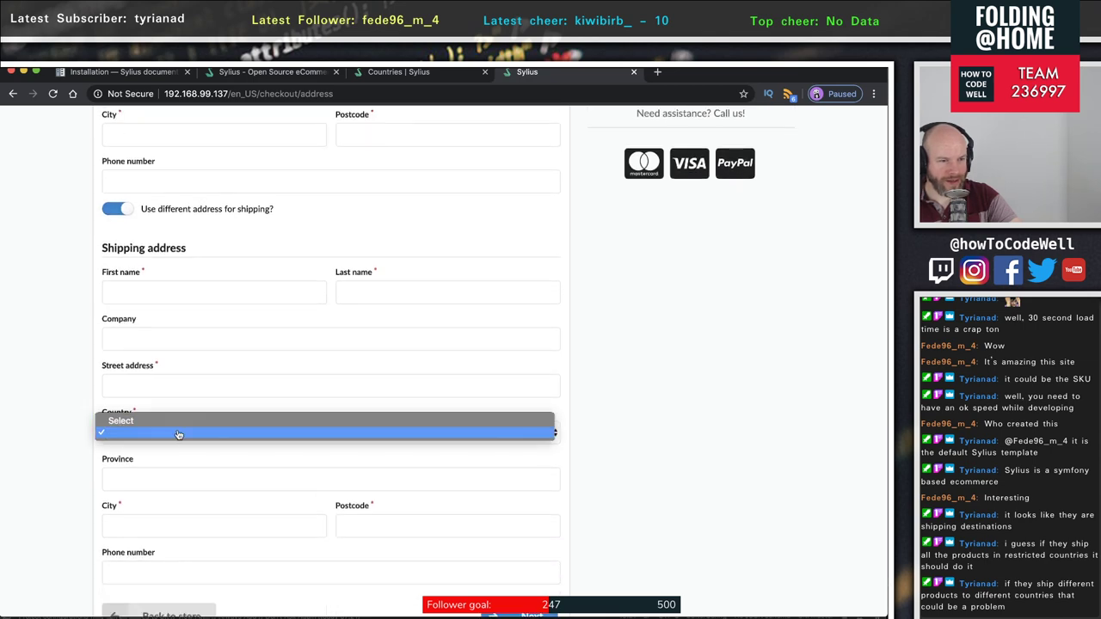
{"action": "left_click", "coordinate": [160, 444]}
{"action": "scroll", "coordinate": [164, 443], "scroll_direction": "up", "scroll_amount": 5}
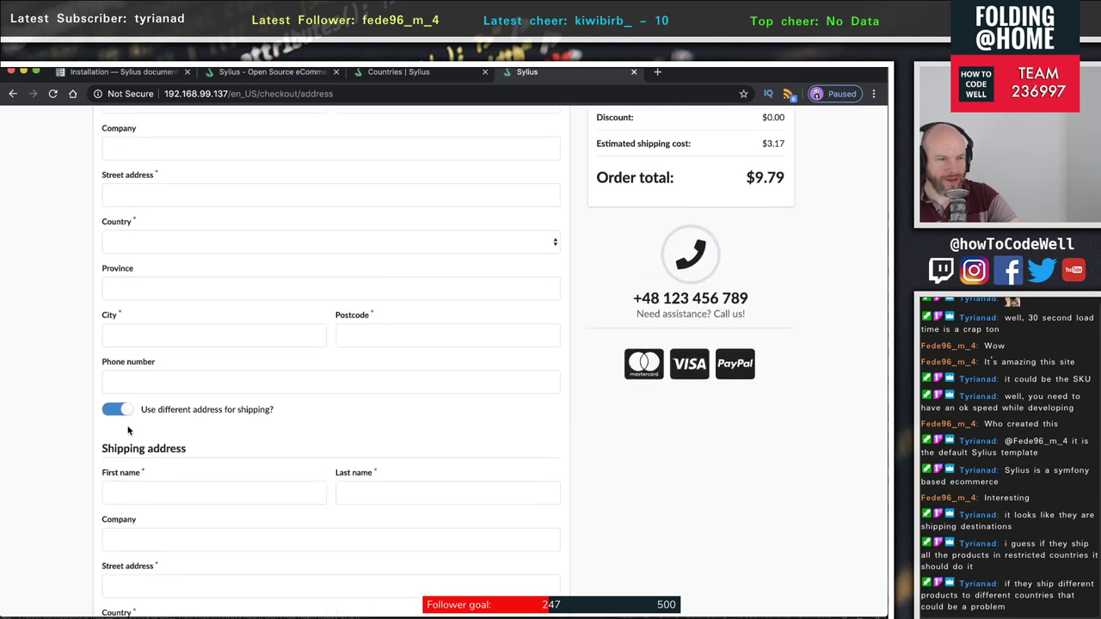
{"action": "left_click", "coordinate": [117, 424]}
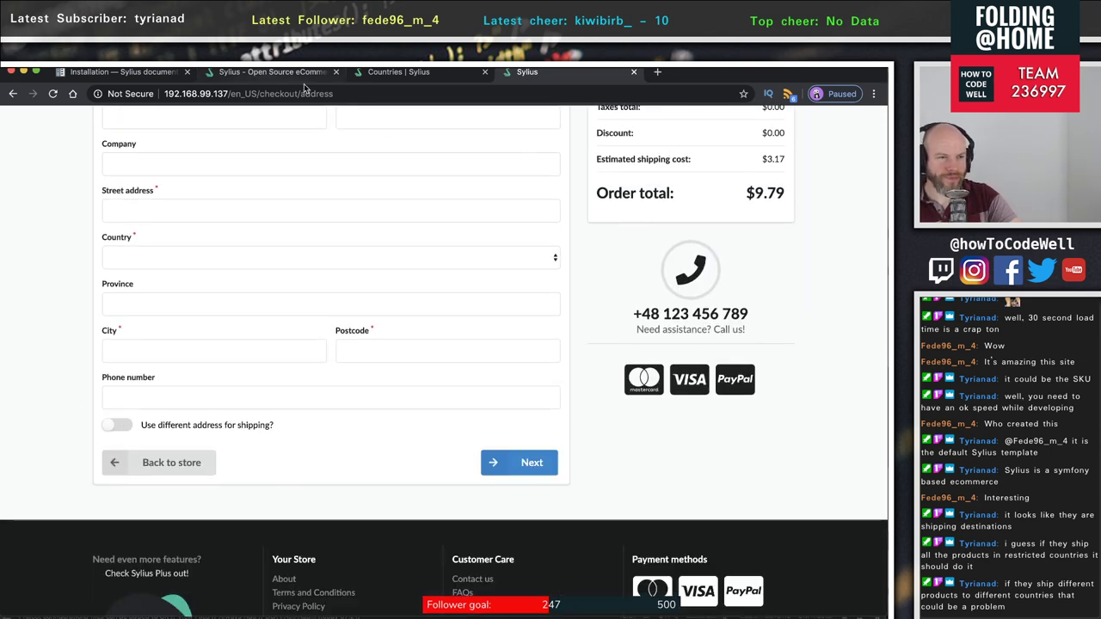
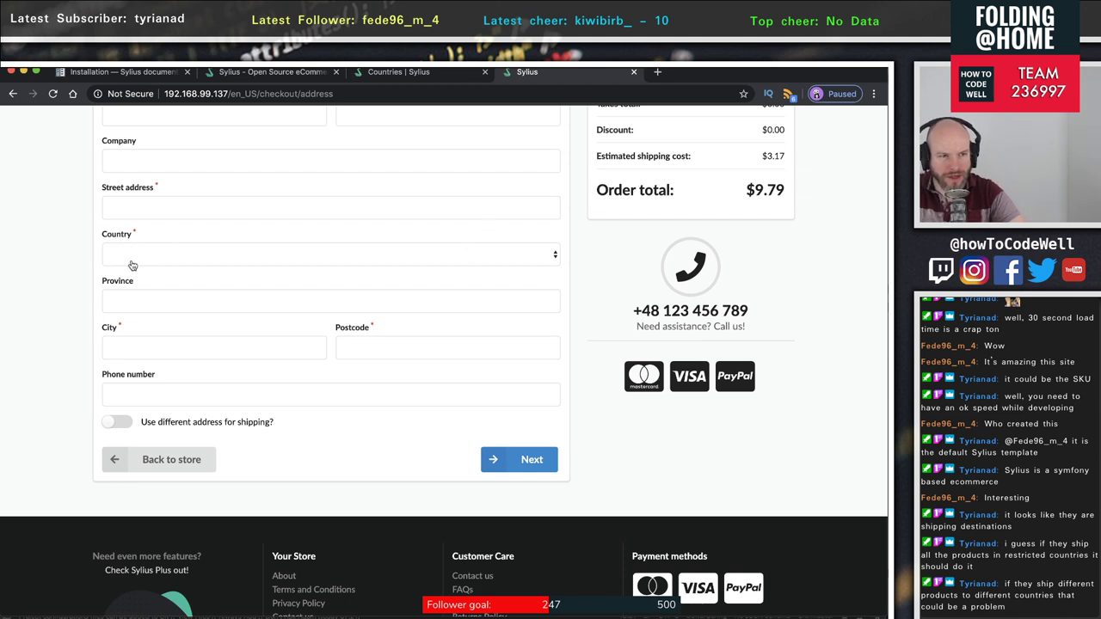
- Confirm the checkout Country dropdown offers no countries, then go to the admin Countries tab
{"action": "left_click", "coordinate": [165, 261]}
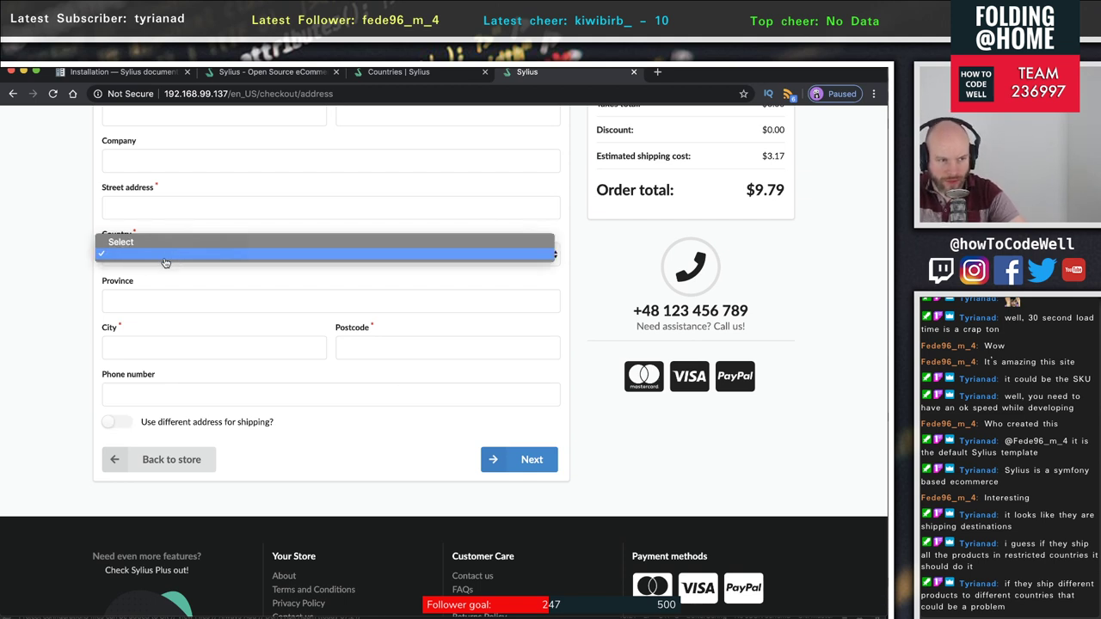
{"action": "left_click", "coordinate": [166, 258]}
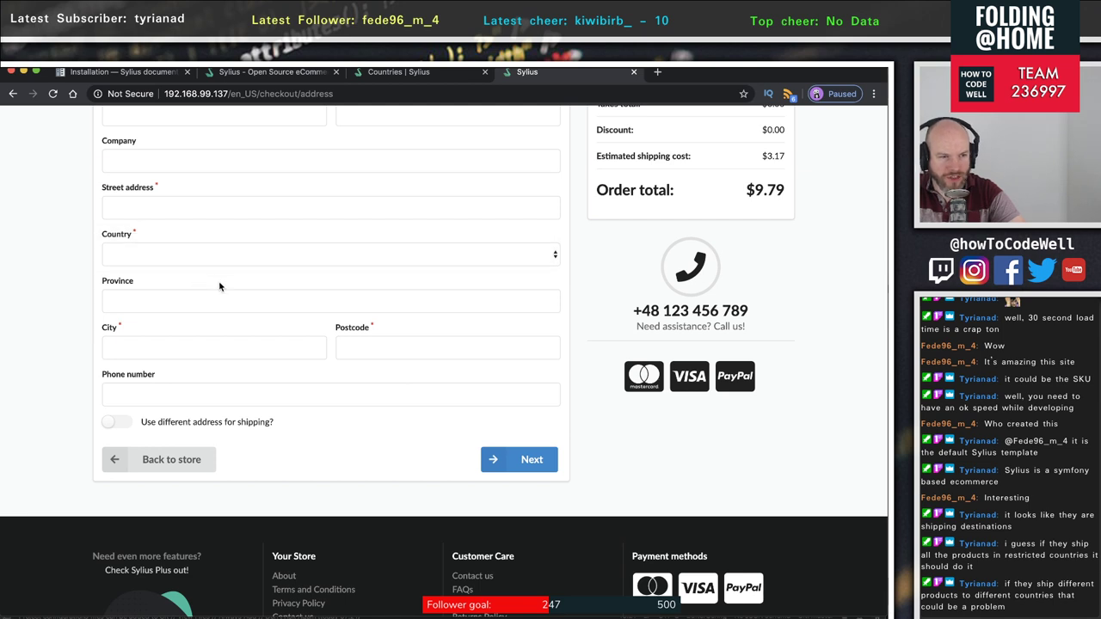
{"action": "scroll", "coordinate": [219, 287], "scroll_direction": "up", "scroll_amount": 1}
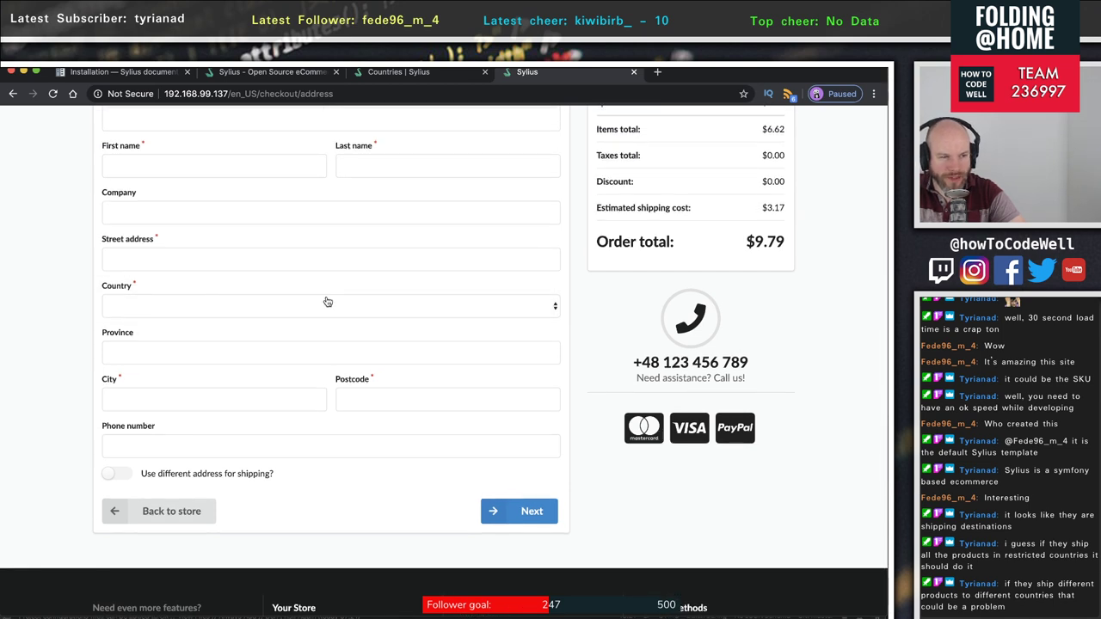
{"action": "scroll", "coordinate": [347, 355], "scroll_direction": "down", "scroll_amount": 1}
{"action": "left_click", "coordinate": [424, 384]}
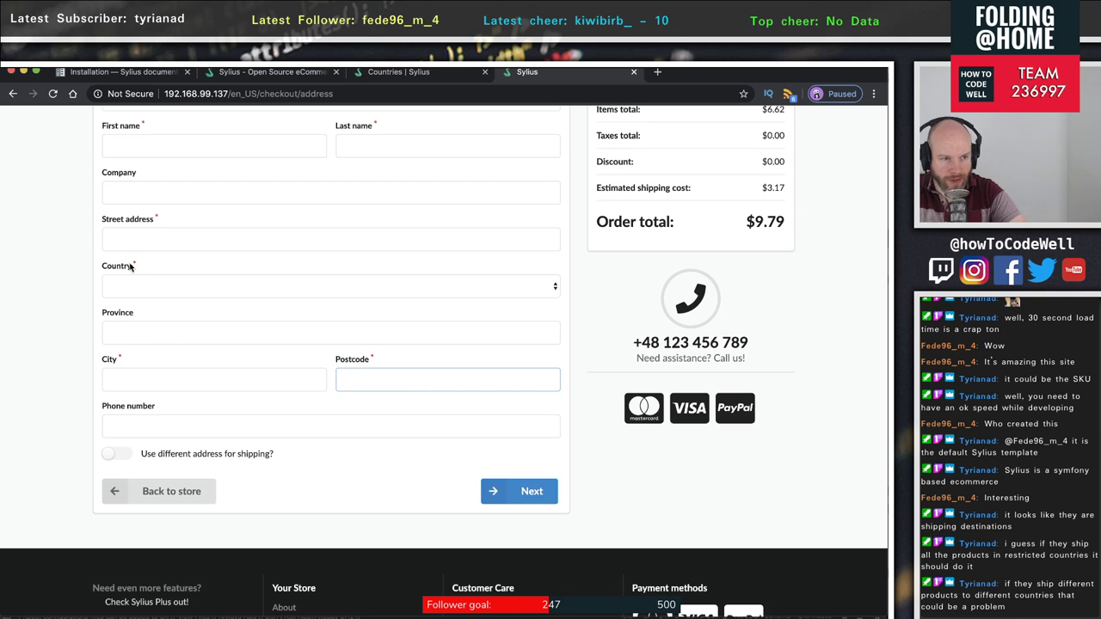
{"action": "left_click", "coordinate": [144, 284]}
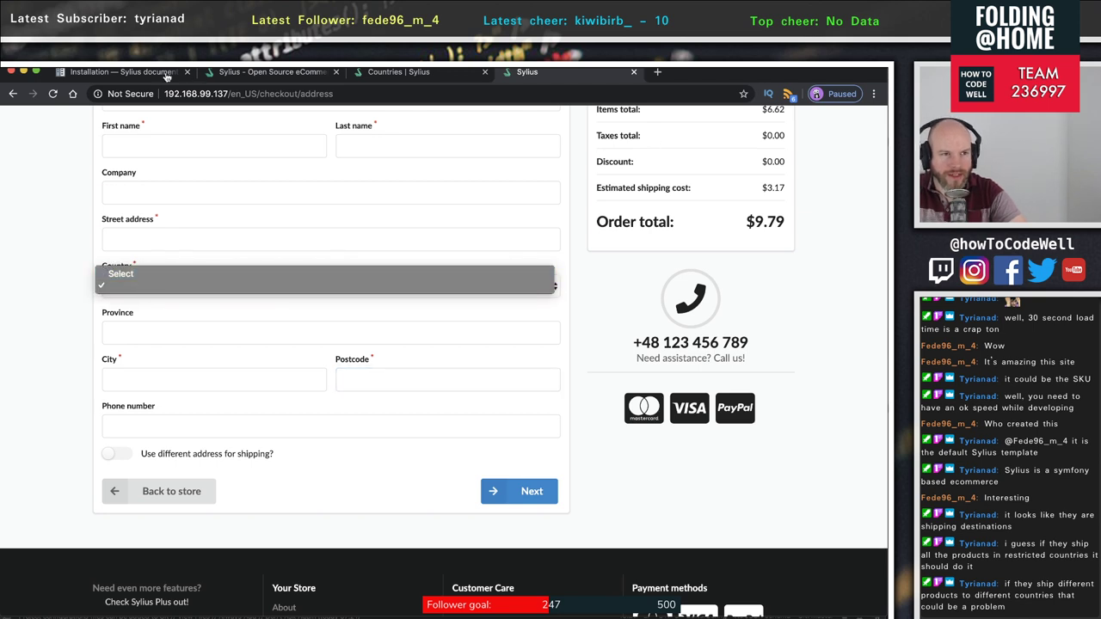
{"action": "left_click", "coordinate": [228, 72]}
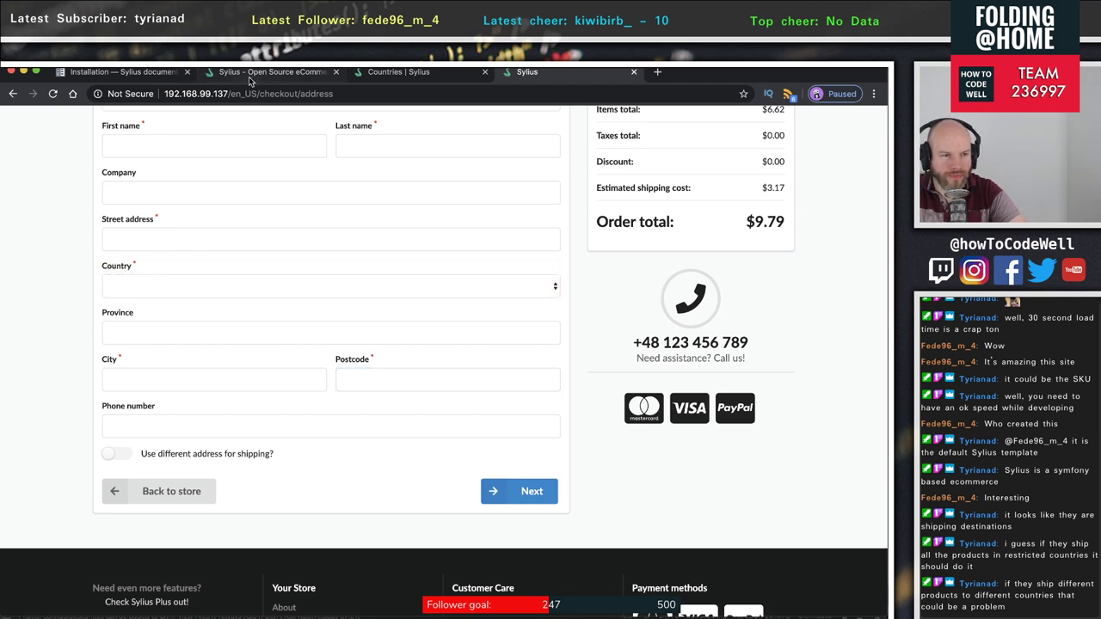
{"action": "left_click", "coordinate": [392, 73]}
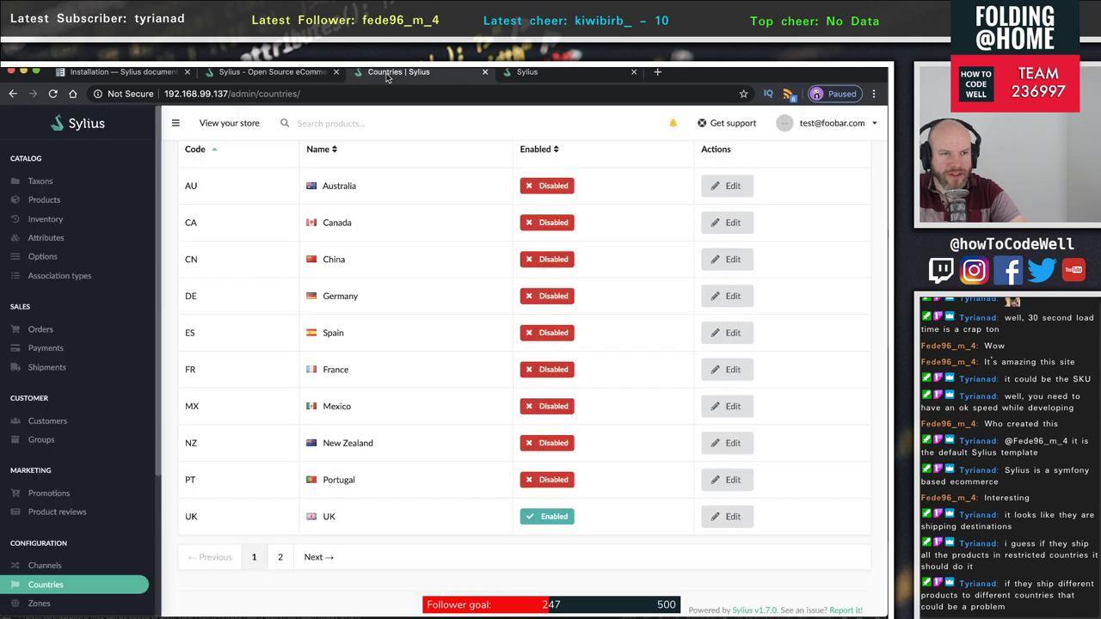
- Open the UK country for editing and add a blank province row
{"action": "scroll", "coordinate": [115, 401], "scroll_direction": "down", "scroll_amount": 3}
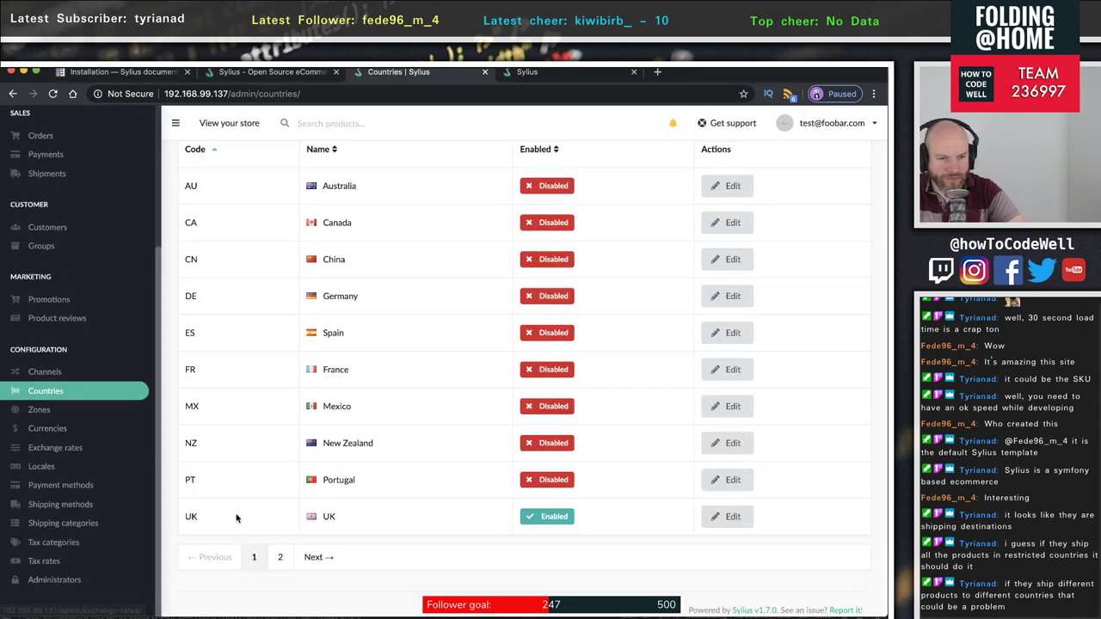
{"action": "left_click", "coordinate": [733, 518]}
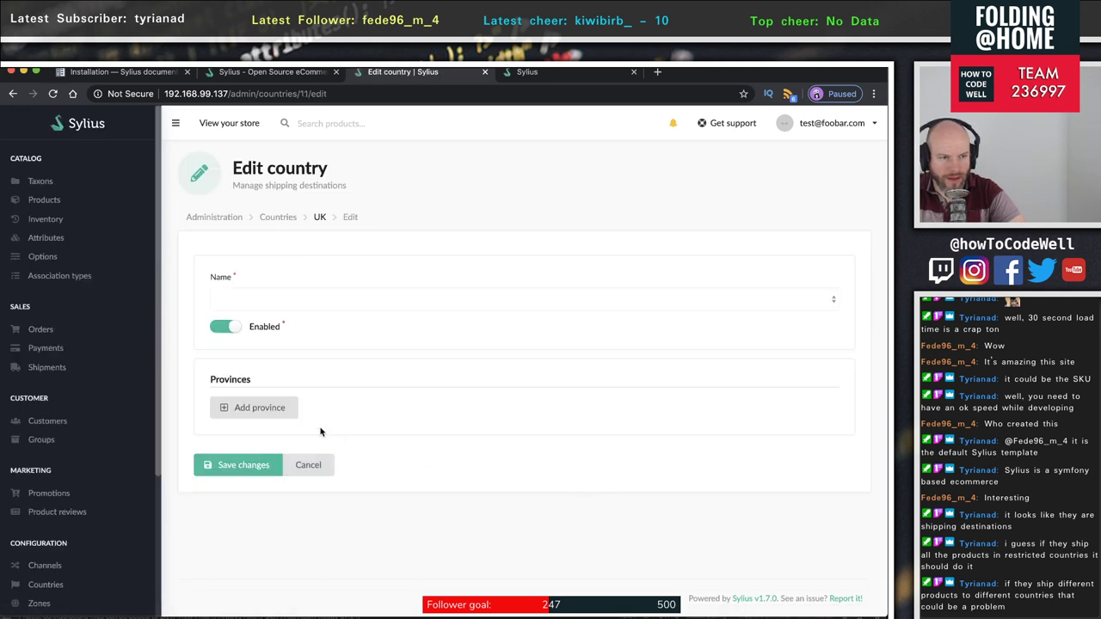
{"action": "left_click", "coordinate": [258, 408]}
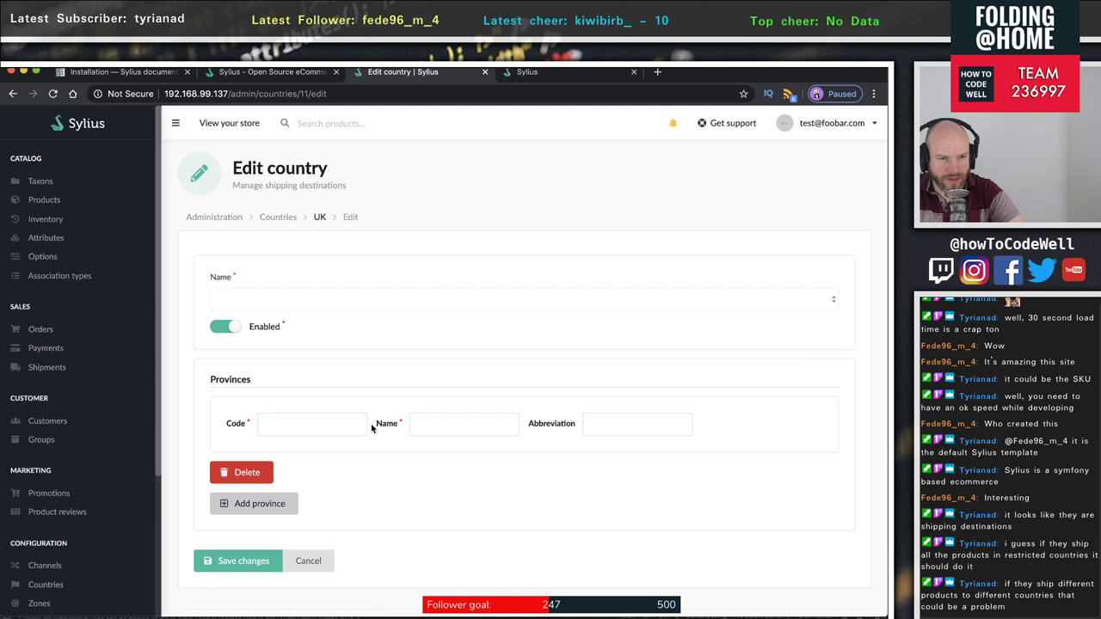
{"action": "left_click", "coordinate": [308, 429]}
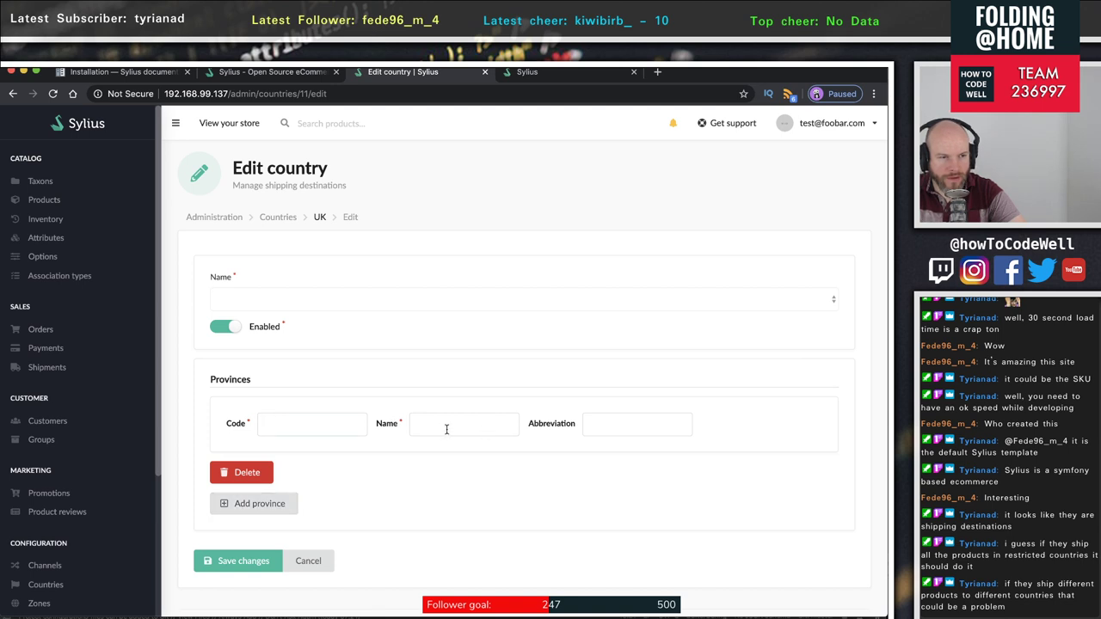
{"action": "scroll", "coordinate": [413, 433], "scroll_direction": "down", "scroll_amount": 1}
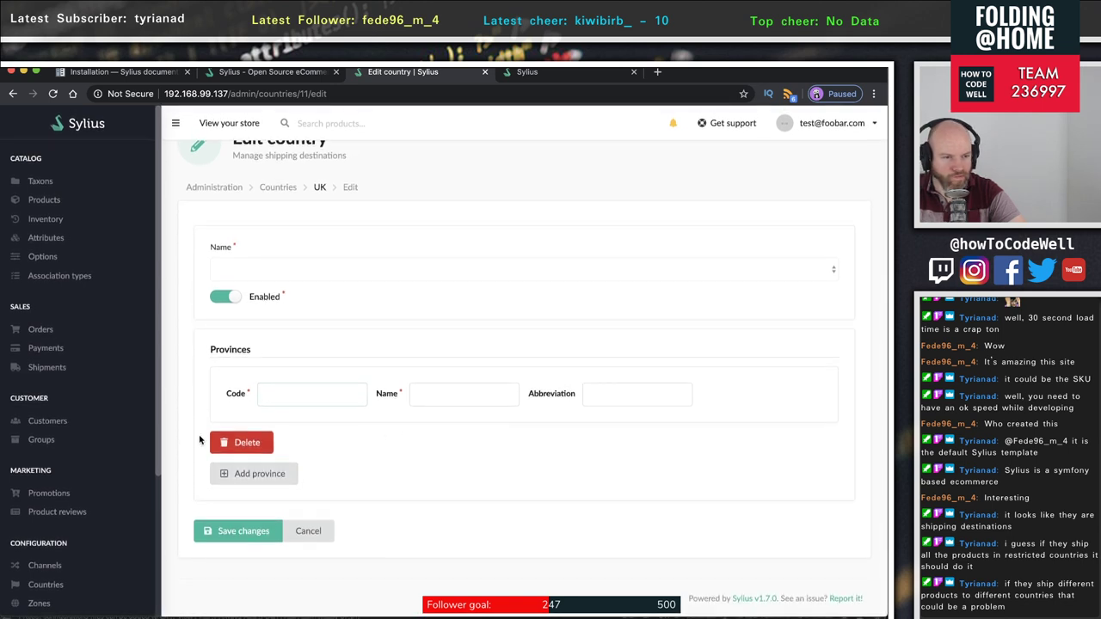
- Glance at the checkout and homepage tabs, then return to admin and open the Zones list
{"action": "left_click", "coordinate": [526, 72]}
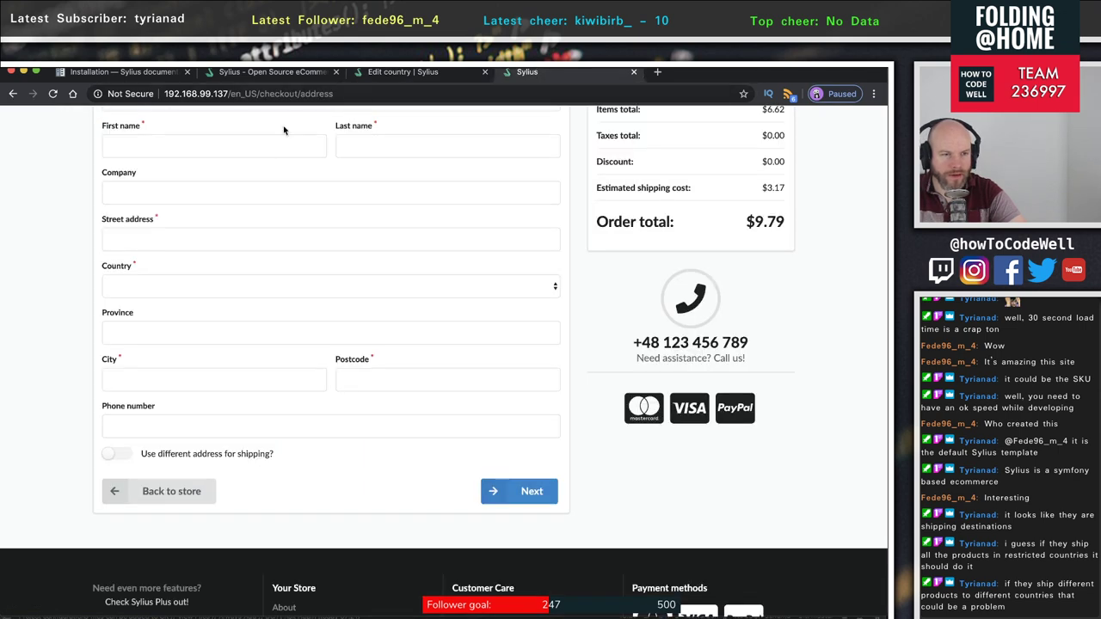
{"action": "left_click", "coordinate": [504, 375]}
{"action": "left_click", "coordinate": [267, 72]}
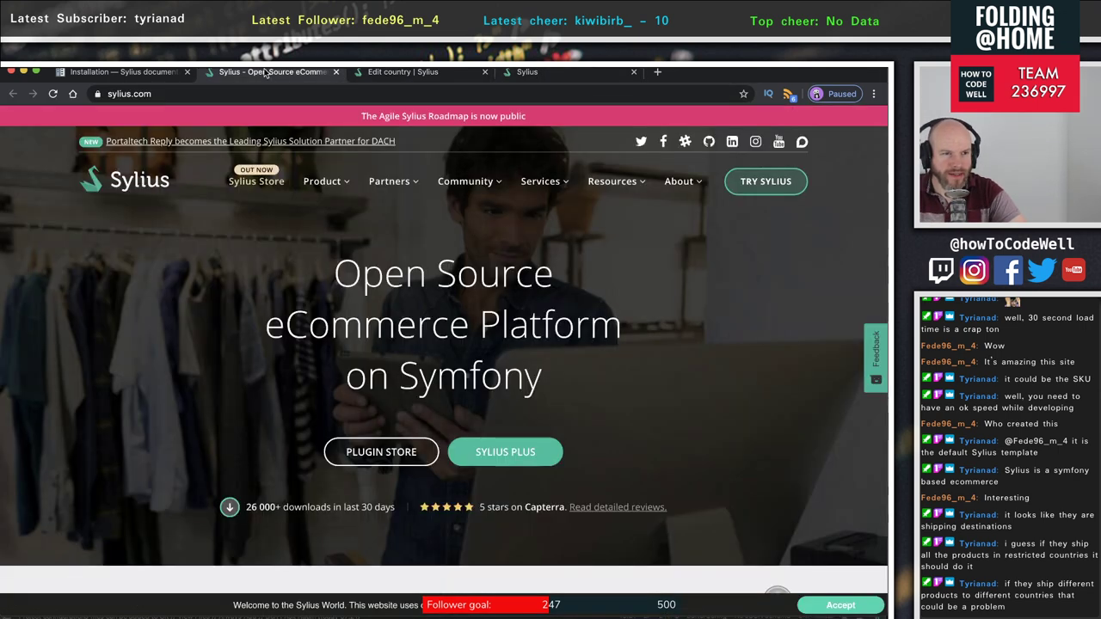
{"action": "left_click", "coordinate": [437, 72]}
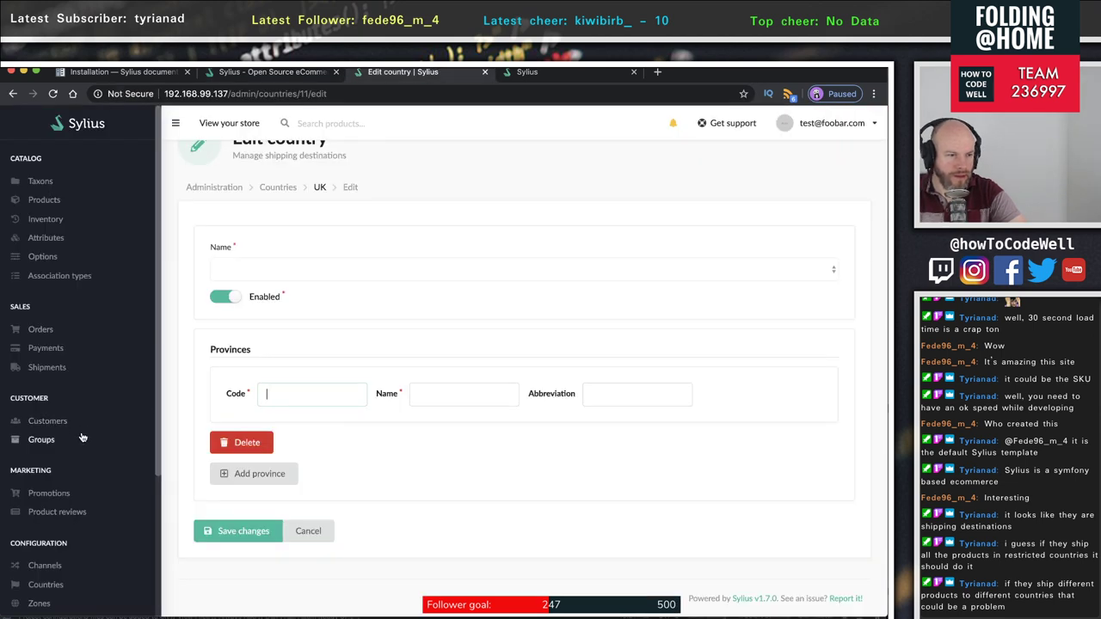
{"action": "scroll", "coordinate": [84, 437], "scroll_direction": "down", "scroll_amount": 3}
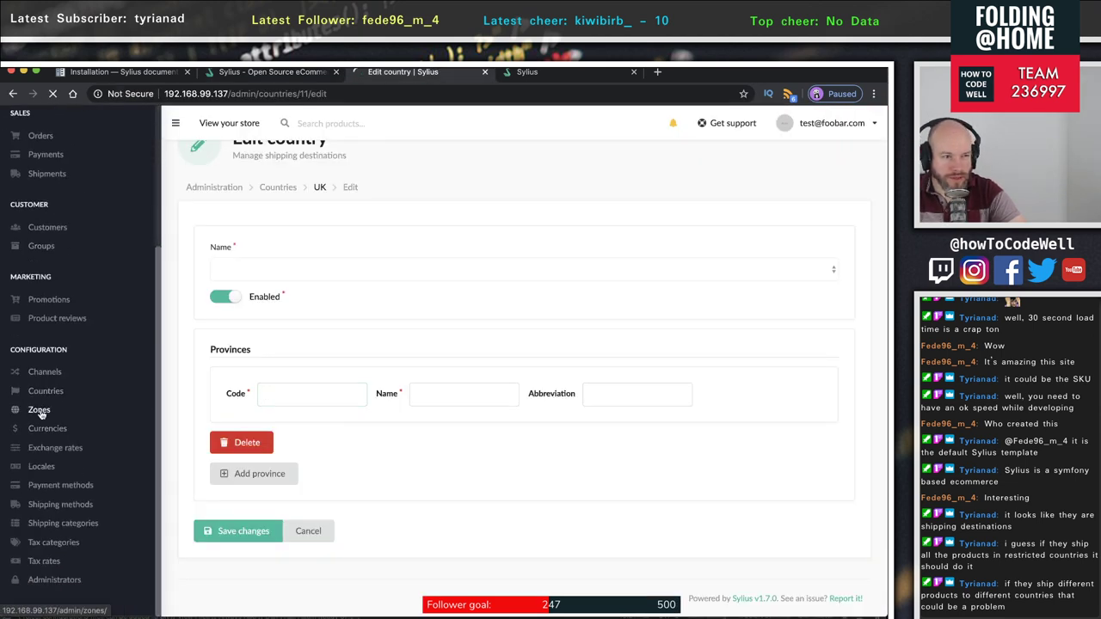
{"action": "left_click", "coordinate": [40, 411]}
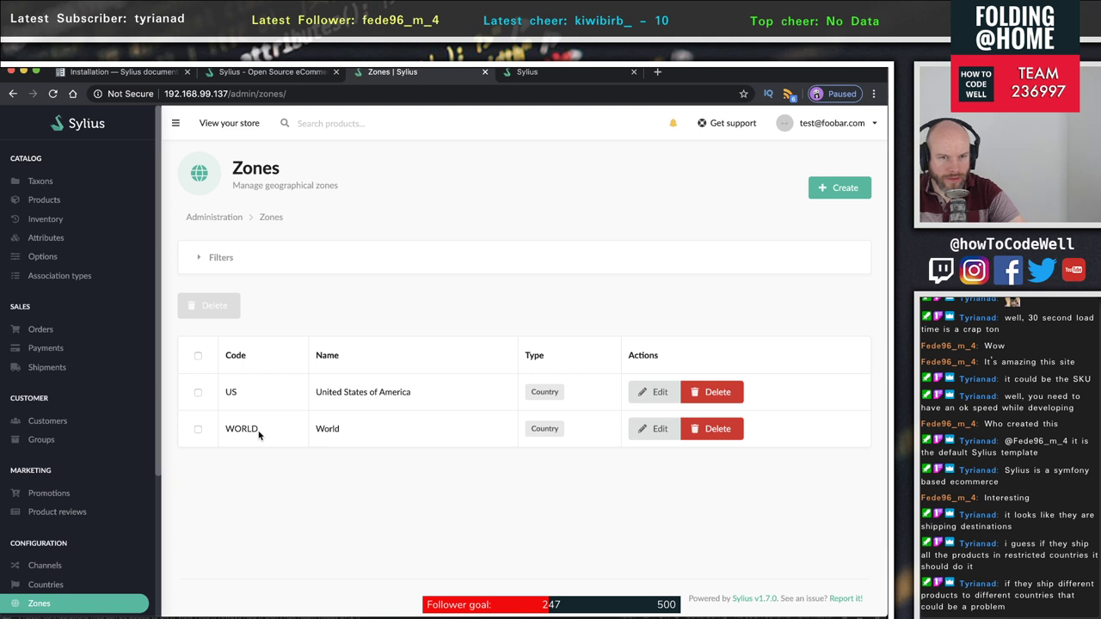
- Edit the World zone, find its member Country selects empty, and go back to Countries
{"action": "left_click", "coordinate": [659, 430]}
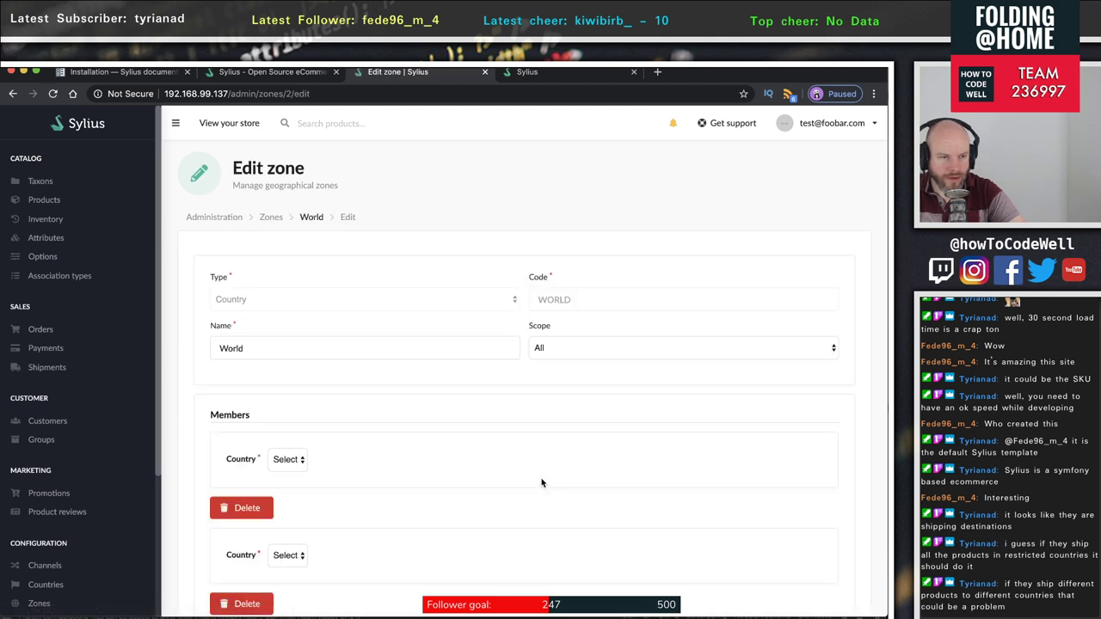
{"action": "scroll", "coordinate": [541, 483], "scroll_direction": "down", "scroll_amount": 2}
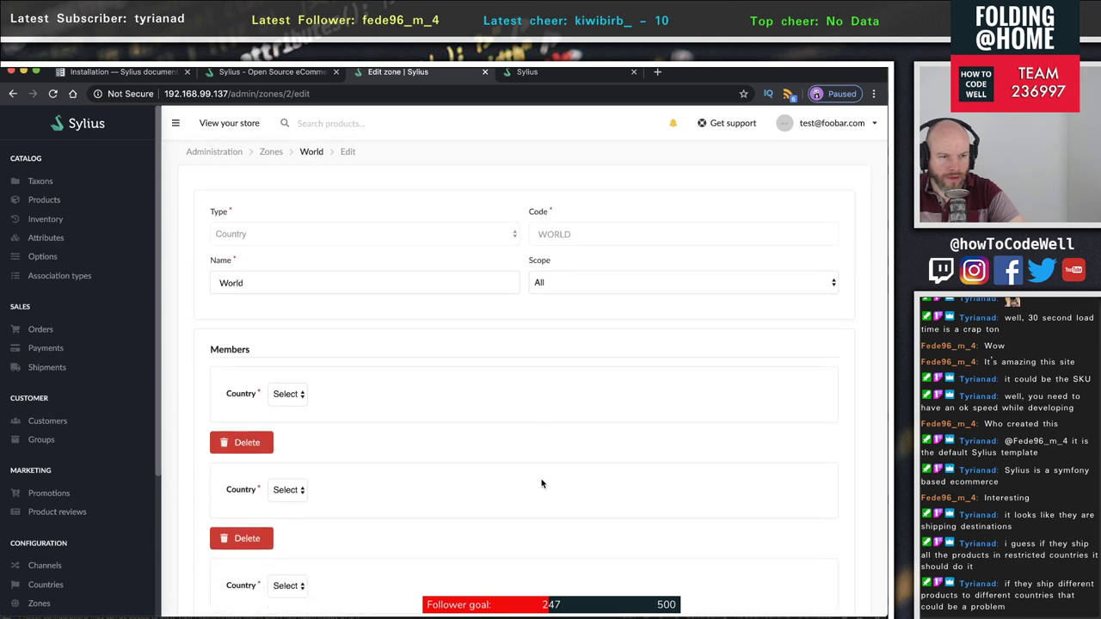
{"action": "left_click", "coordinate": [288, 287]}
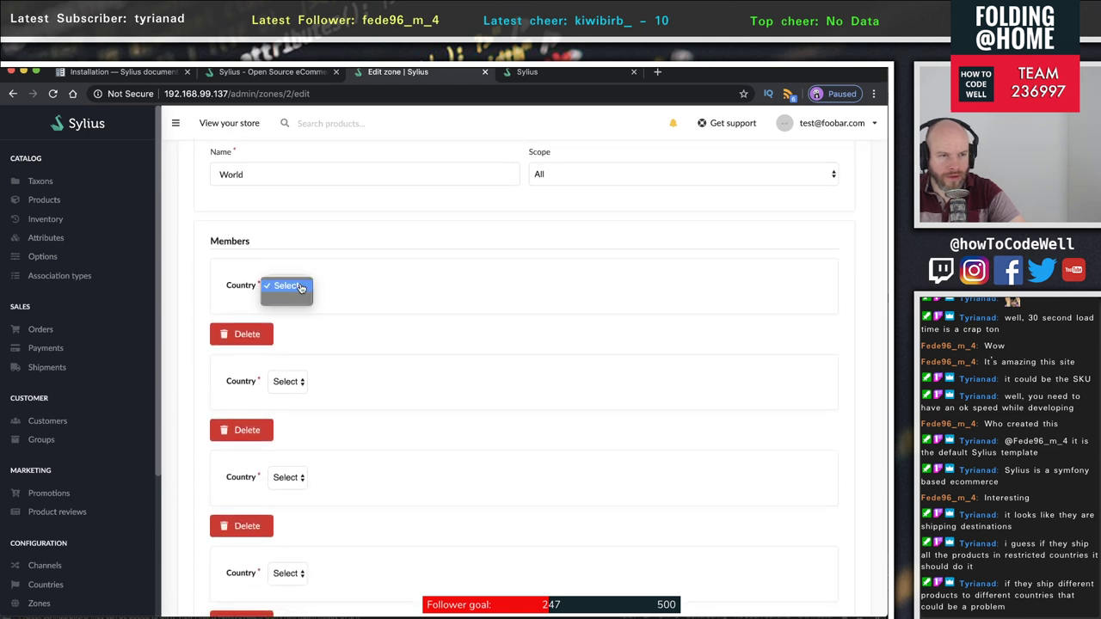
{"action": "left_click", "coordinate": [286, 301]}
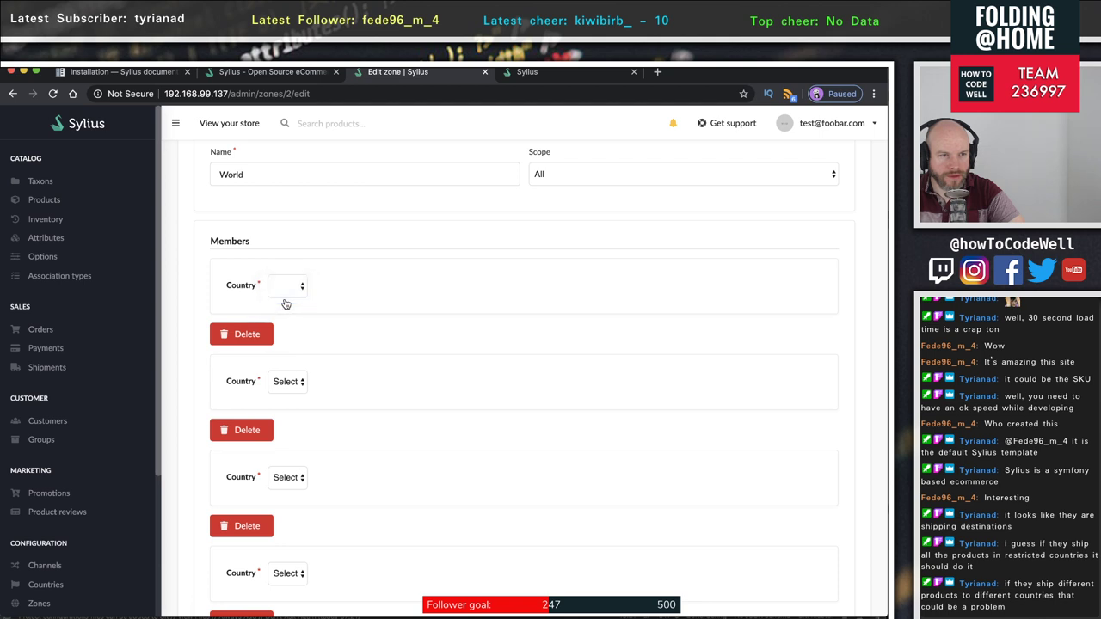
{"action": "left_click", "coordinate": [286, 287]}
{"action": "left_click", "coordinate": [384, 392]}
{"action": "scroll", "coordinate": [385, 392], "scroll_direction": "down", "scroll_amount": 5}
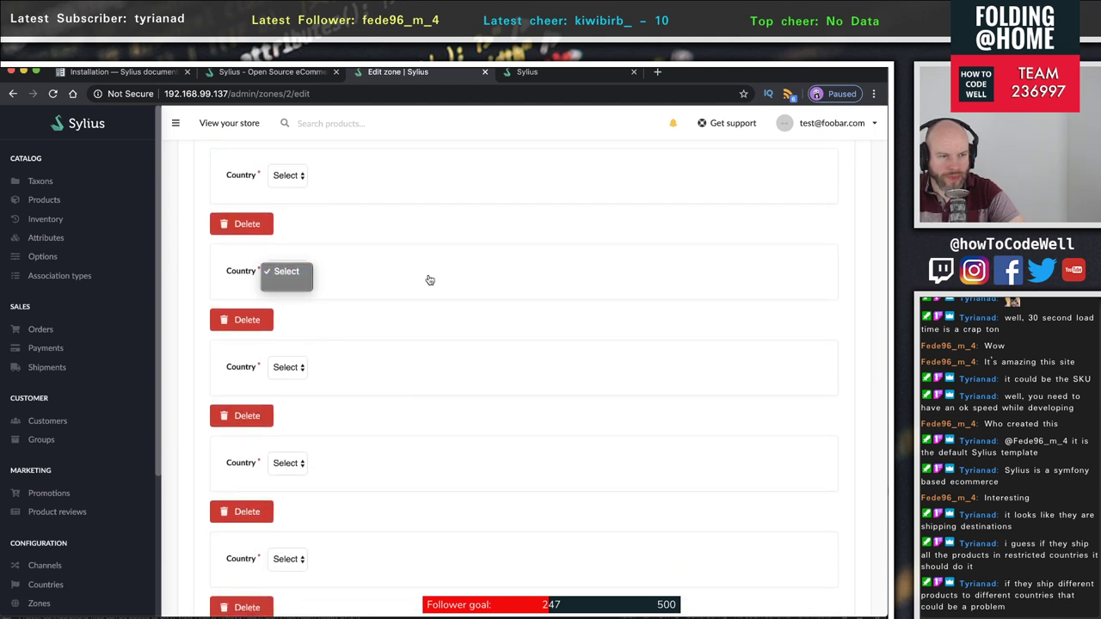
{"action": "scroll", "coordinate": [71, 491], "scroll_direction": "down", "scroll_amount": 5}
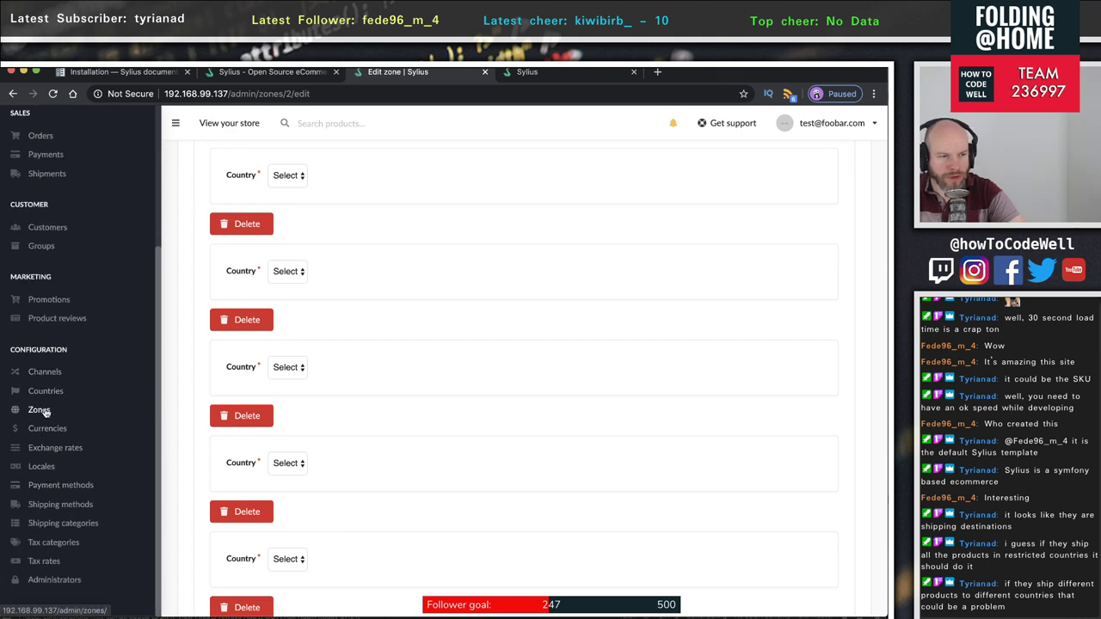
{"action": "left_click", "coordinate": [47, 390]}
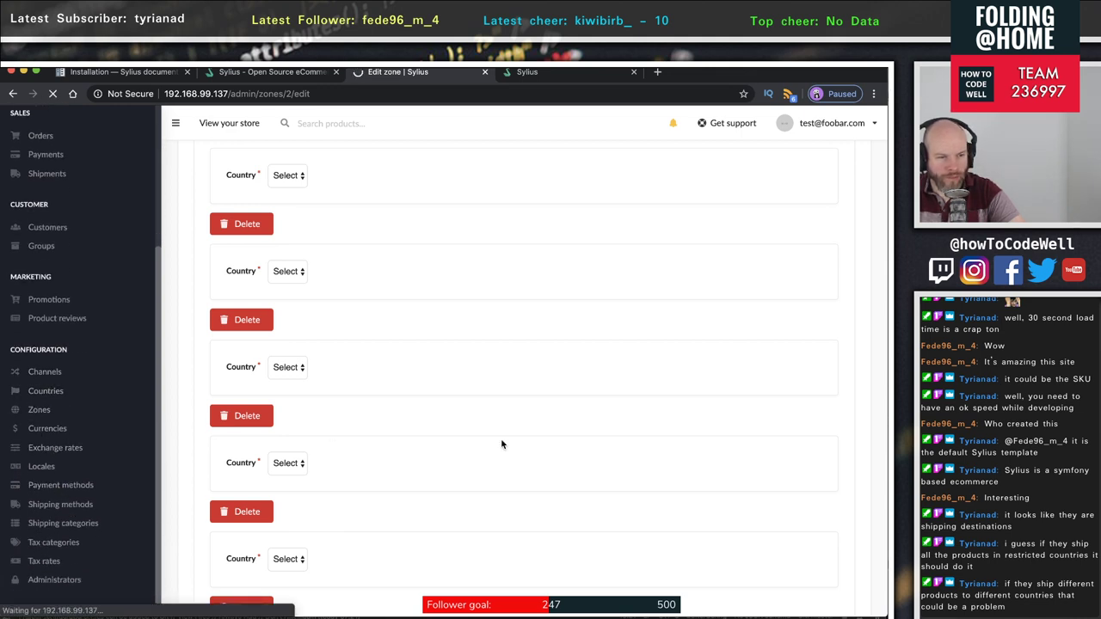
{"action": "scroll", "coordinate": [519, 483], "scroll_direction": "down", "scroll_amount": 5}
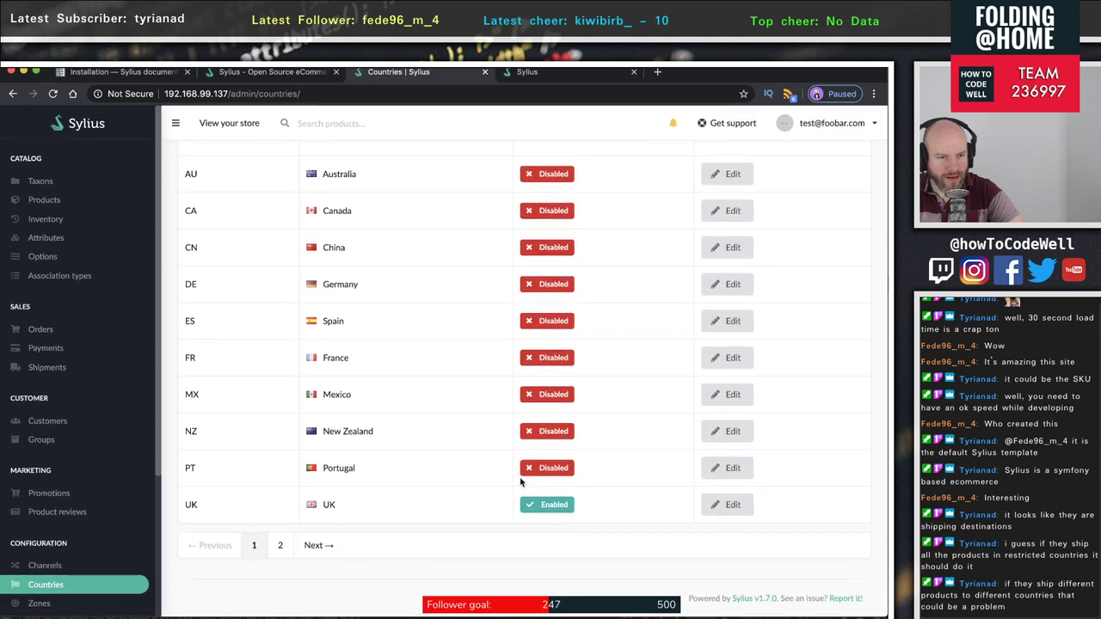
- Enable Portugal as a country and save it
{"action": "left_click", "coordinate": [709, 480]}
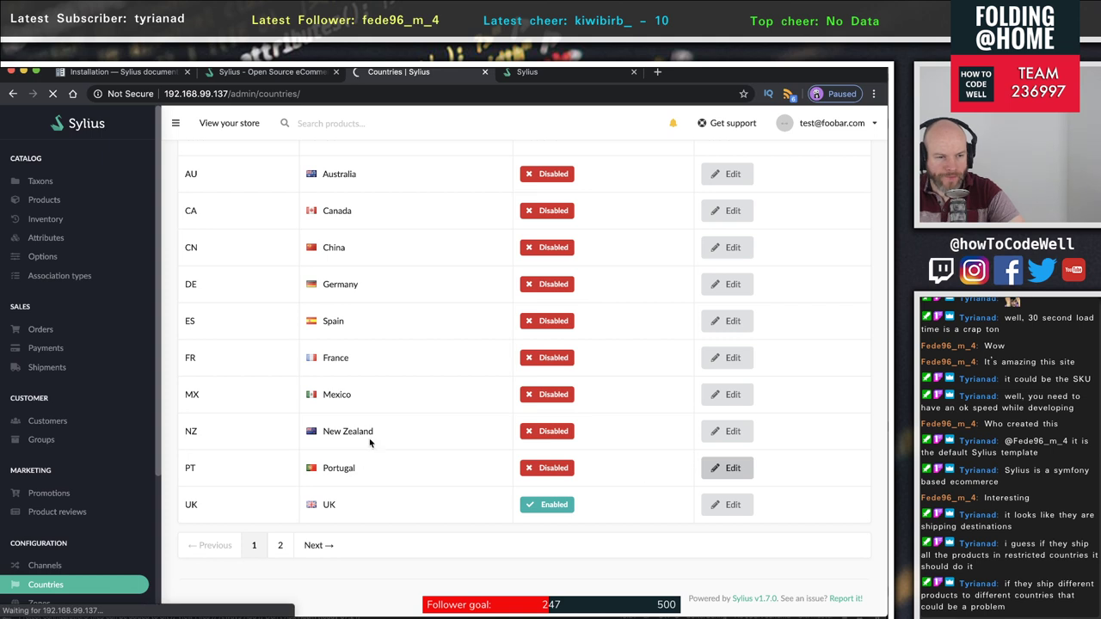
{"action": "left_click", "coordinate": [224, 327]}
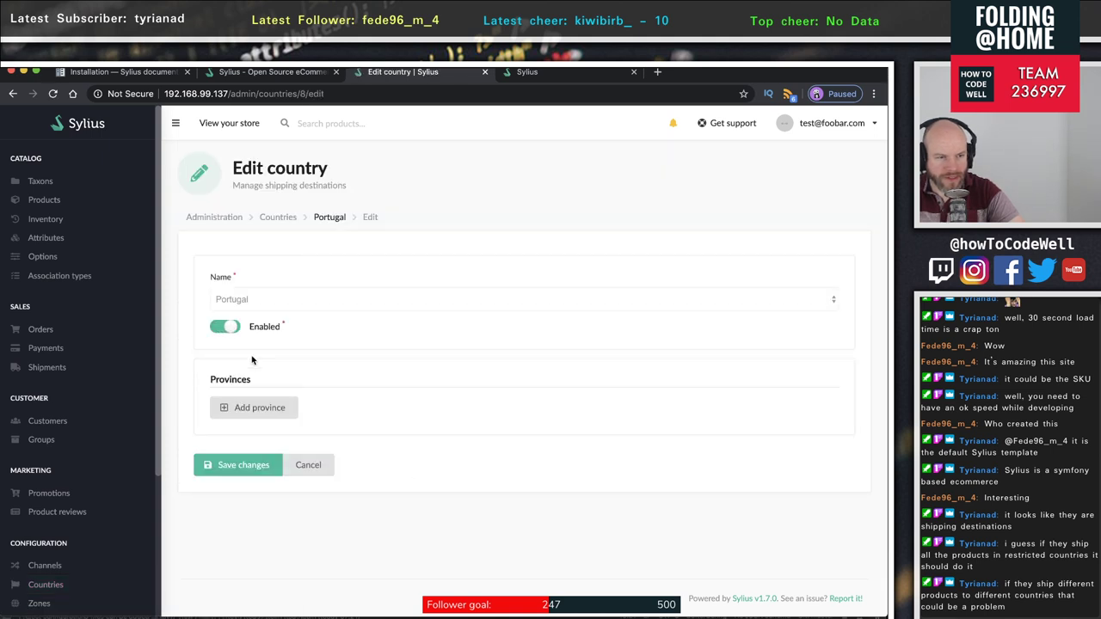
{"action": "left_click", "coordinate": [263, 473]}
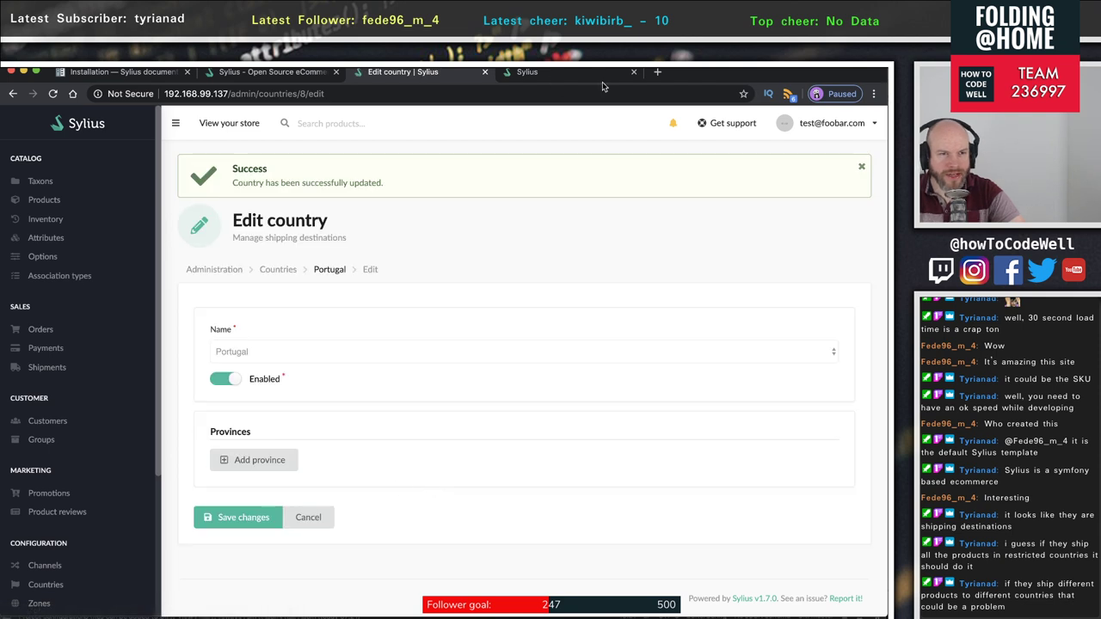
- Reload checkout to confirm Portugal is now offered, then return to the Portugal edit tab
{"action": "left_click", "coordinate": [540, 72]}
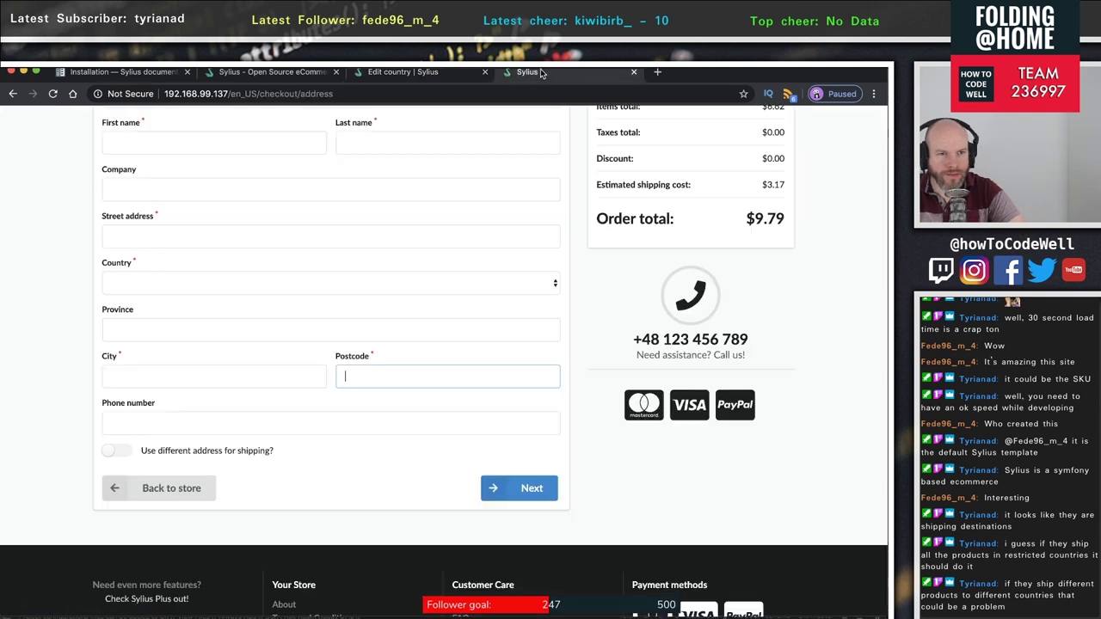
{"action": "left_click", "coordinate": [54, 93]}
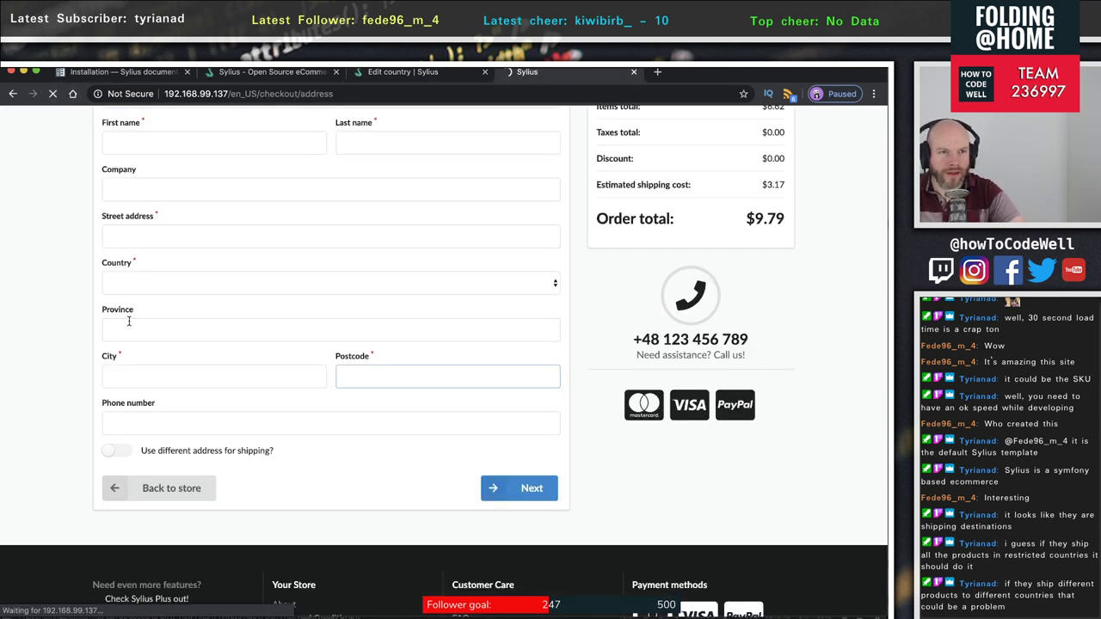
{"action": "left_click", "coordinate": [174, 288]}
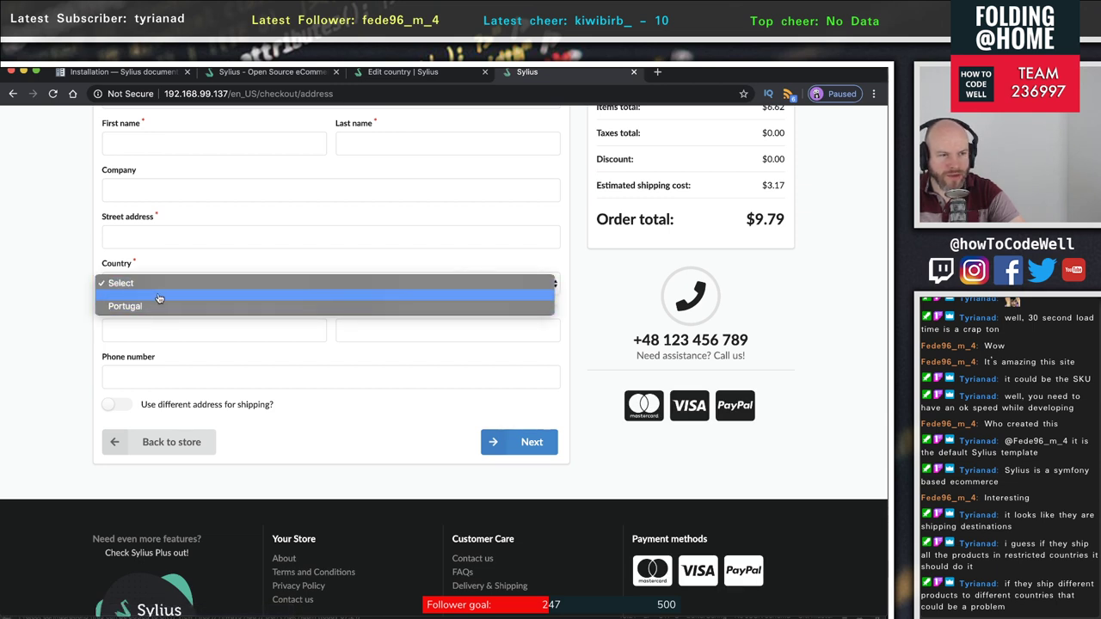
{"action": "left_click", "coordinate": [275, 72]}
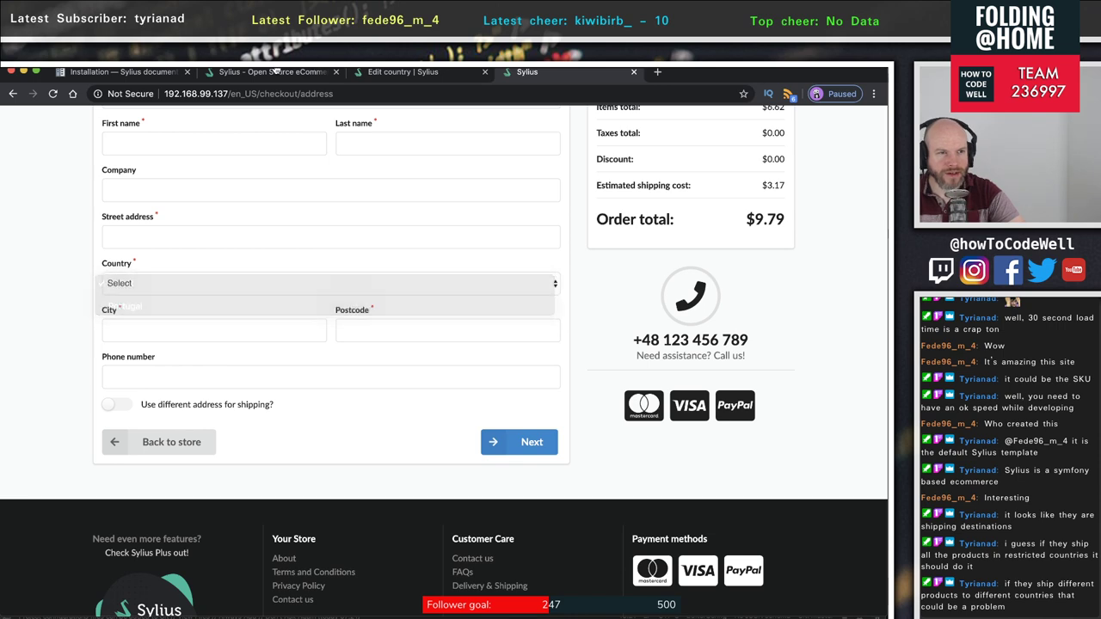
{"action": "left_click", "coordinate": [273, 72]}
{"action": "left_click", "coordinate": [426, 74]}
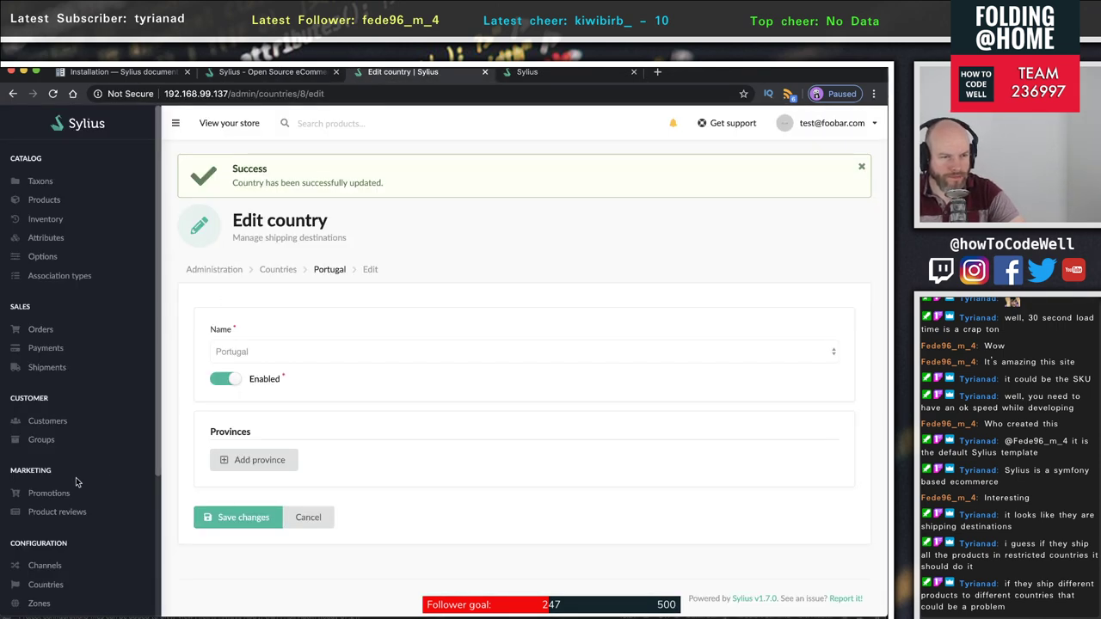
- Review the eight store locales, including en_US and pt_PT, then go to Shipping categories
{"action": "scroll", "coordinate": [64, 479], "scroll_direction": "down", "scroll_amount": 5}
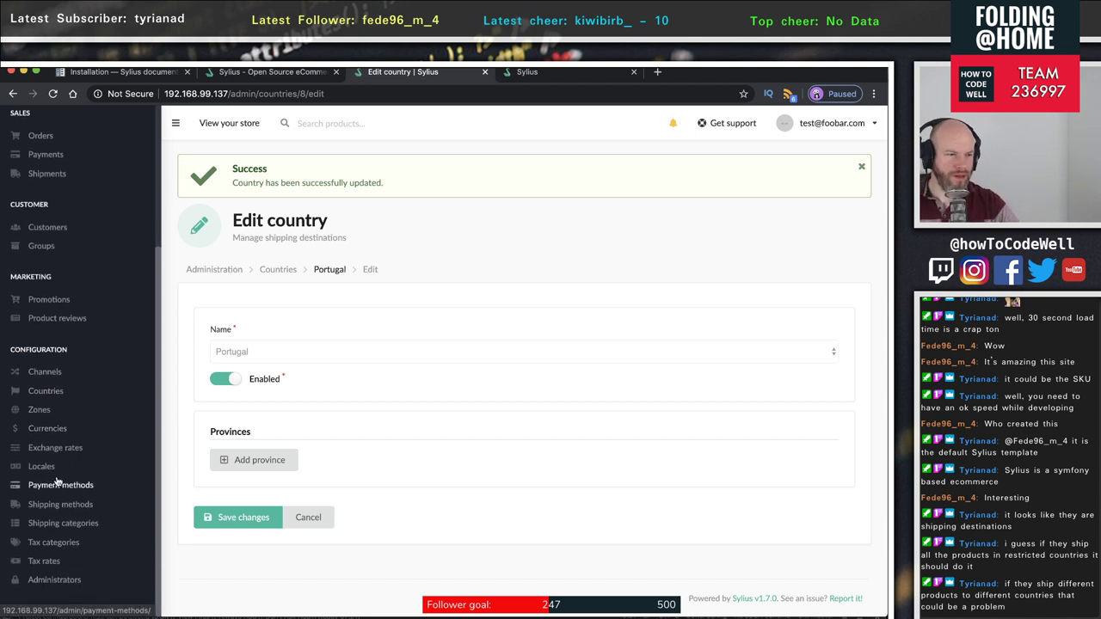
{"action": "left_click", "coordinate": [31, 470]}
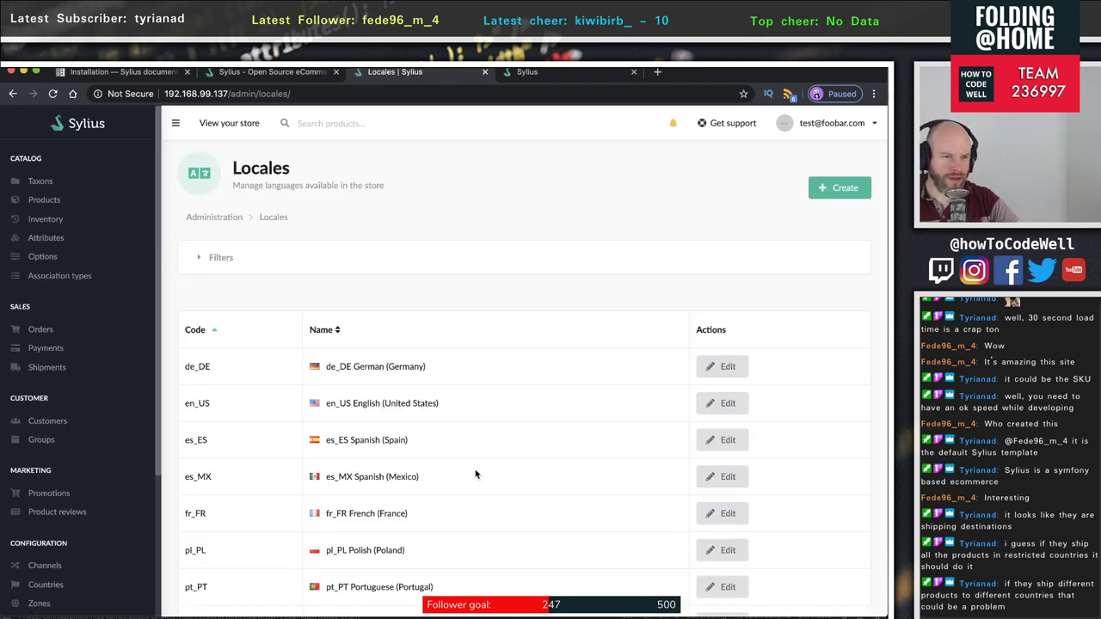
{"action": "scroll", "coordinate": [476, 474], "scroll_direction": "down", "scroll_amount": 2}
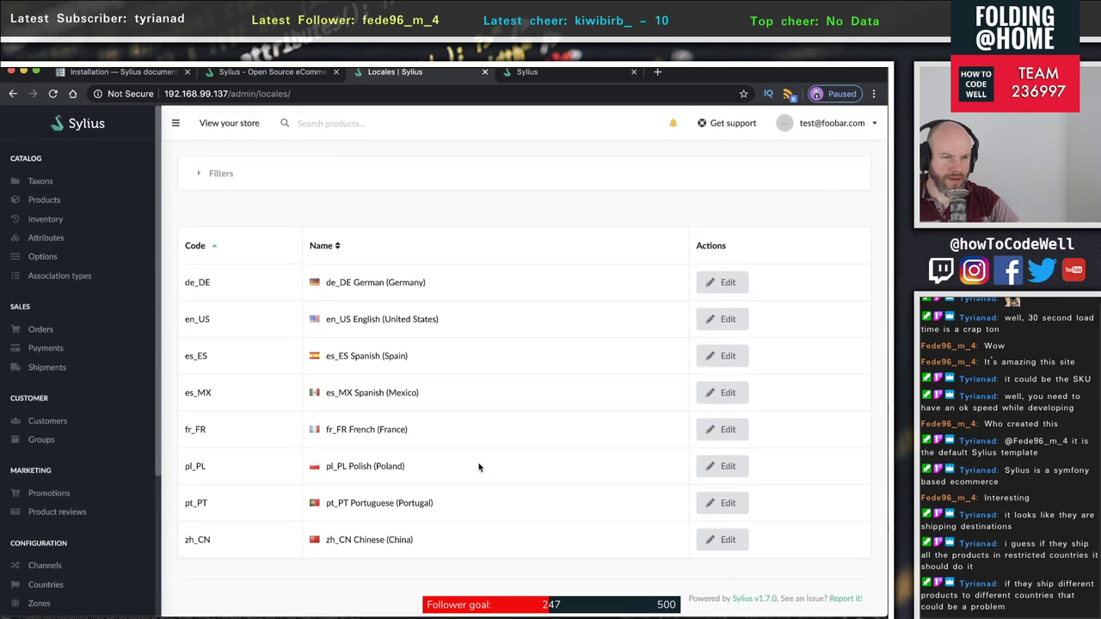
{"action": "double_click", "coordinate": [200, 320]}
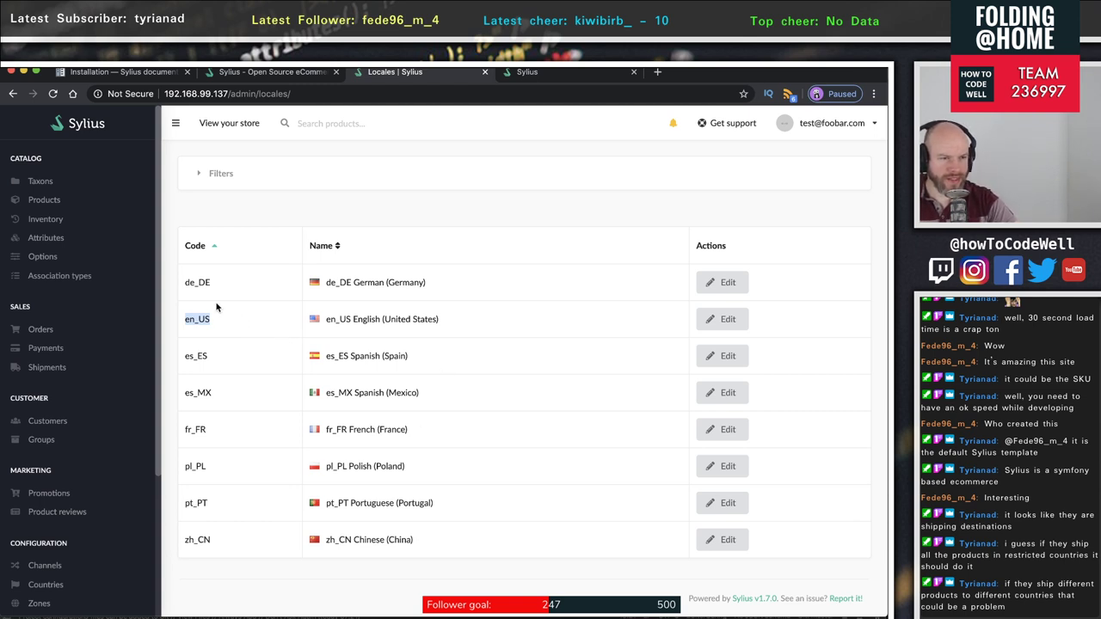
{"action": "scroll", "coordinate": [86, 439], "scroll_direction": "down", "scroll_amount": 5}
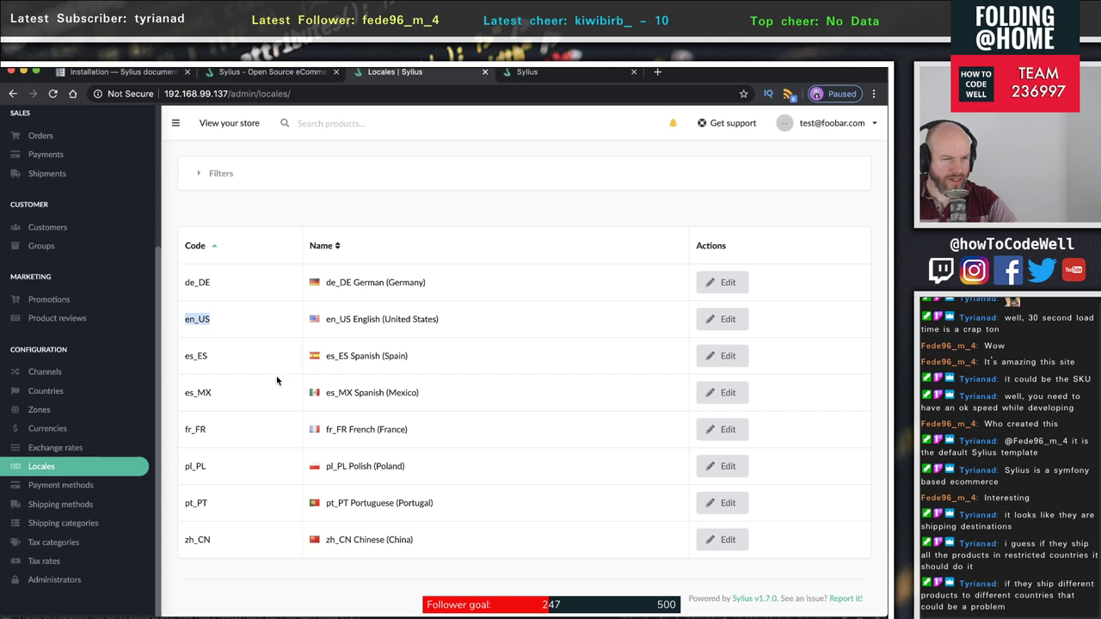
{"action": "left_click", "coordinate": [84, 527]}
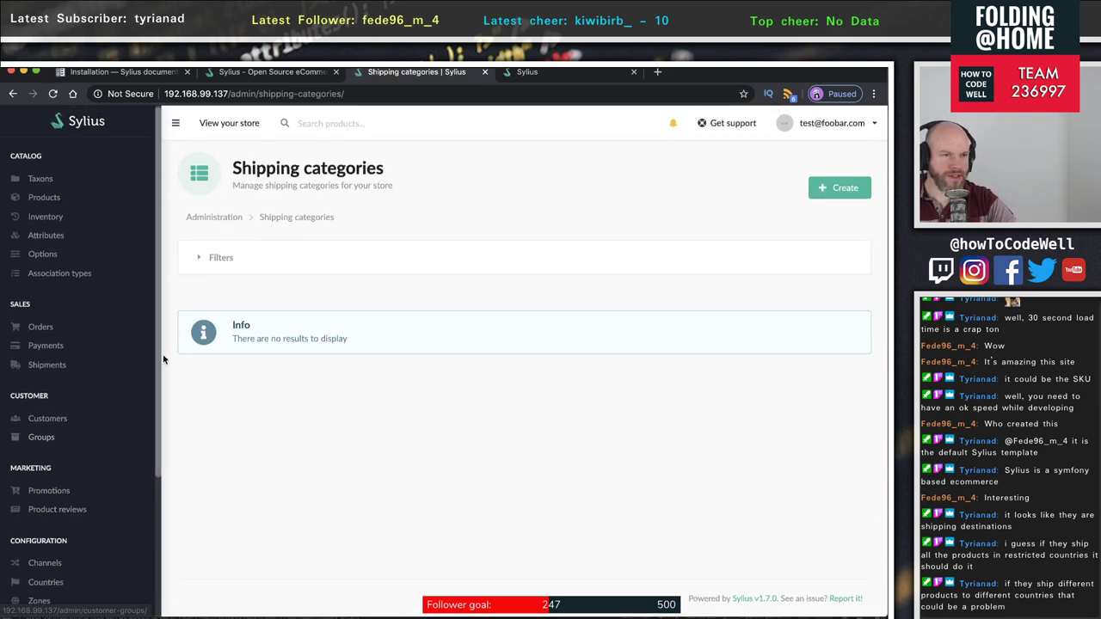
- Choose Portugal in the checkout Country dropdown and recheck the available options
{"action": "left_click", "coordinate": [271, 72]}
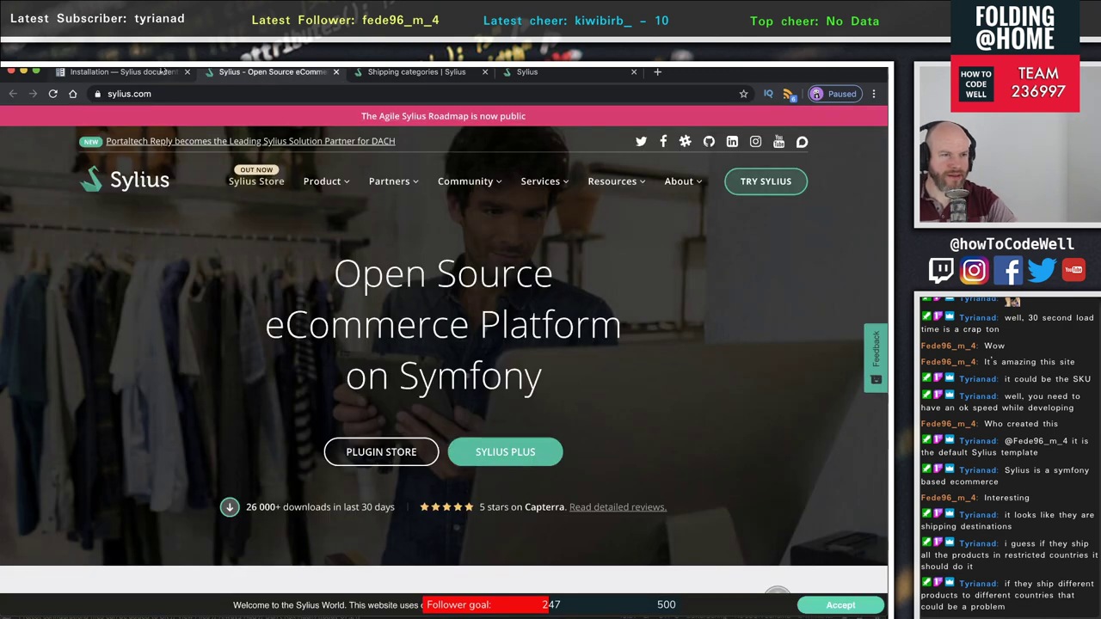
{"action": "left_click", "coordinate": [161, 71]}
{"action": "left_click", "coordinate": [545, 76]}
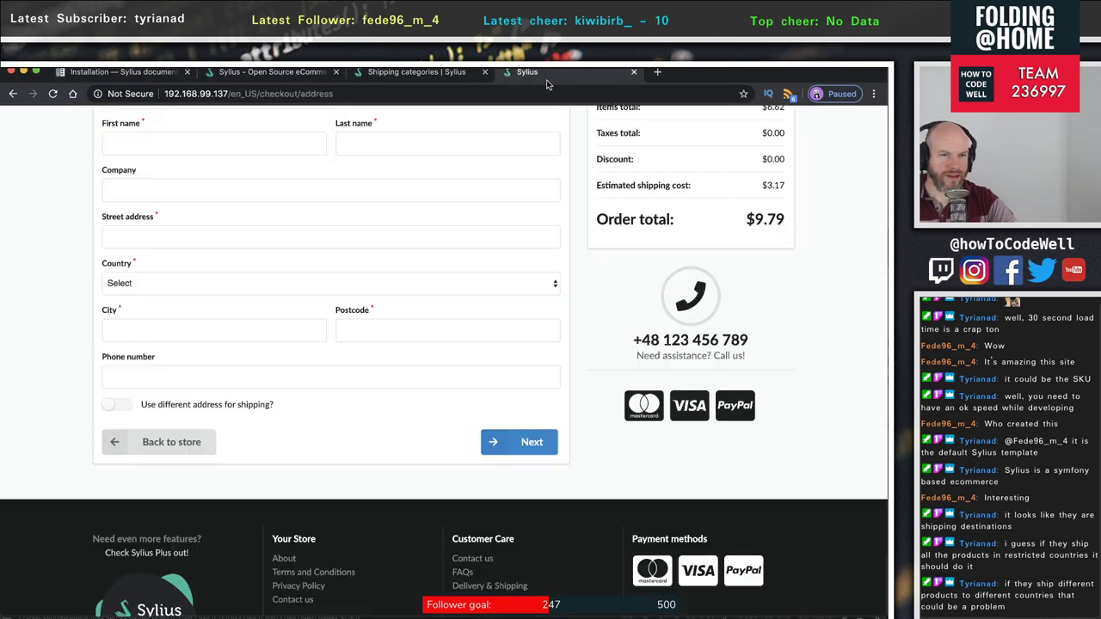
{"action": "scroll", "coordinate": [215, 276], "scroll_direction": "down", "scroll_amount": 1}
{"action": "left_click", "coordinate": [168, 264]}
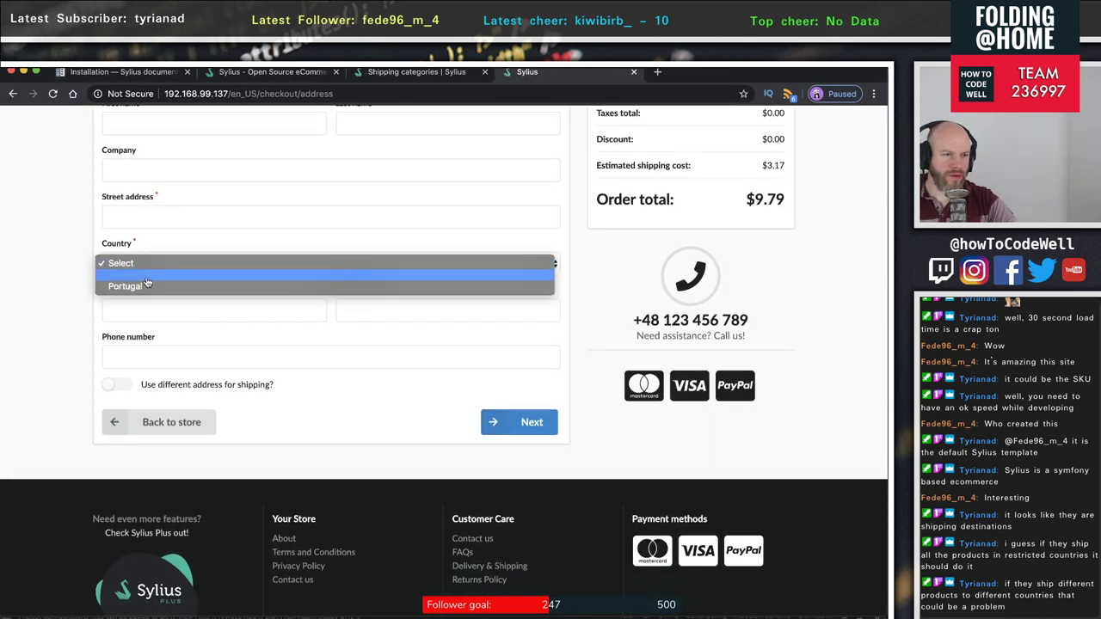
{"action": "left_click", "coordinate": [147, 284]}
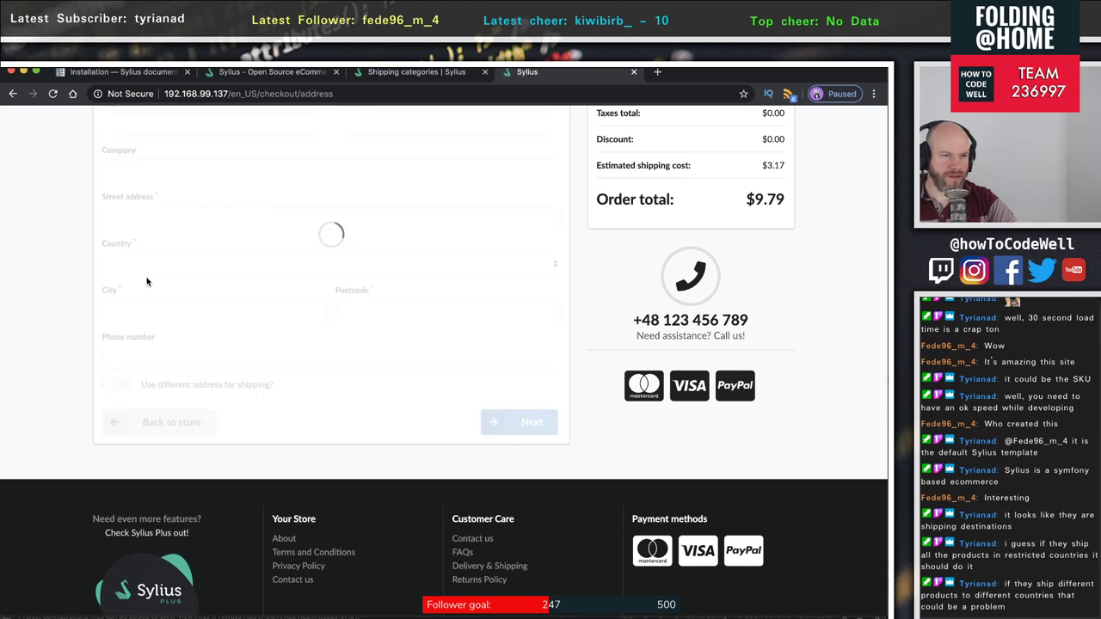
{"action": "left_click", "coordinate": [169, 273]}
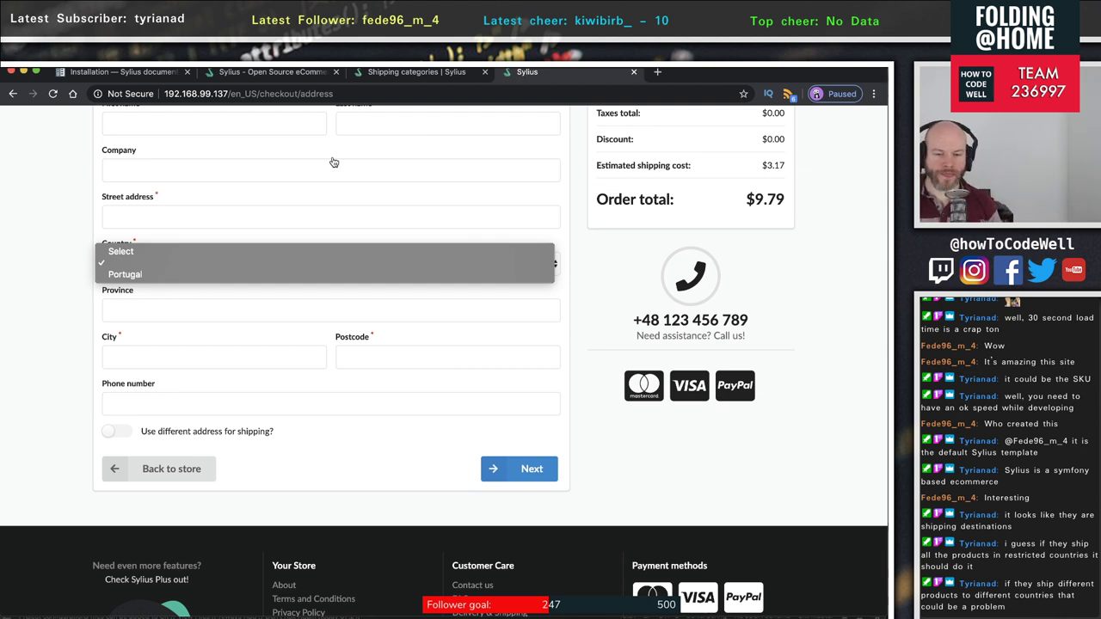
{"action": "left_click", "coordinate": [387, 76]}
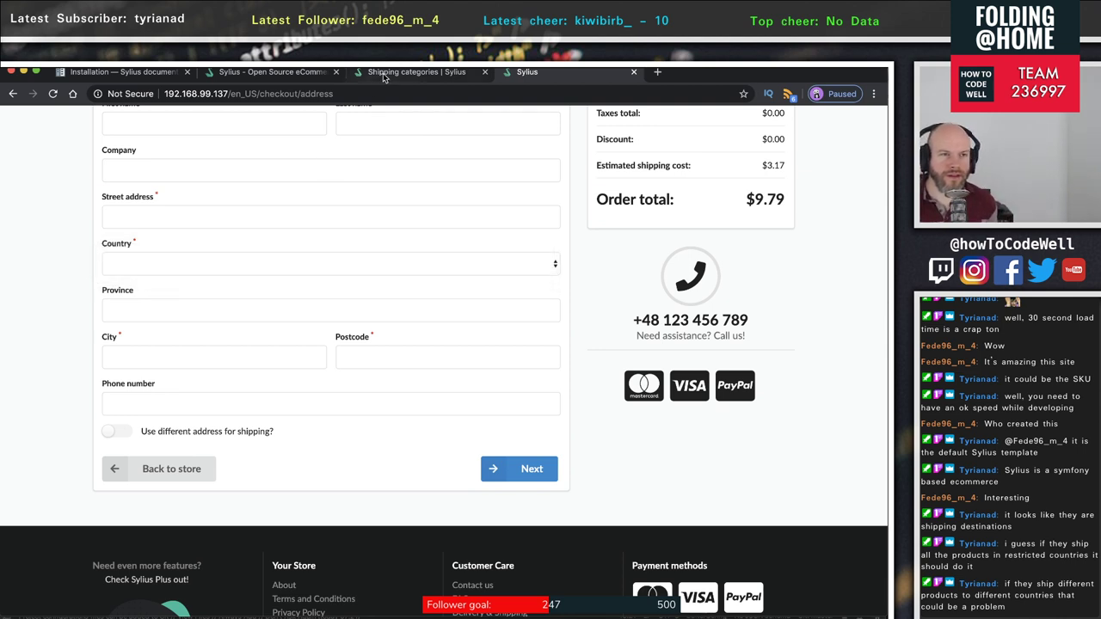
- Move between the storefront and admin tabs, then open the admin Countries list
{"action": "left_click", "coordinate": [389, 73]}
{"action": "left_click", "coordinate": [267, 72]}
{"action": "left_click", "coordinate": [413, 76]}
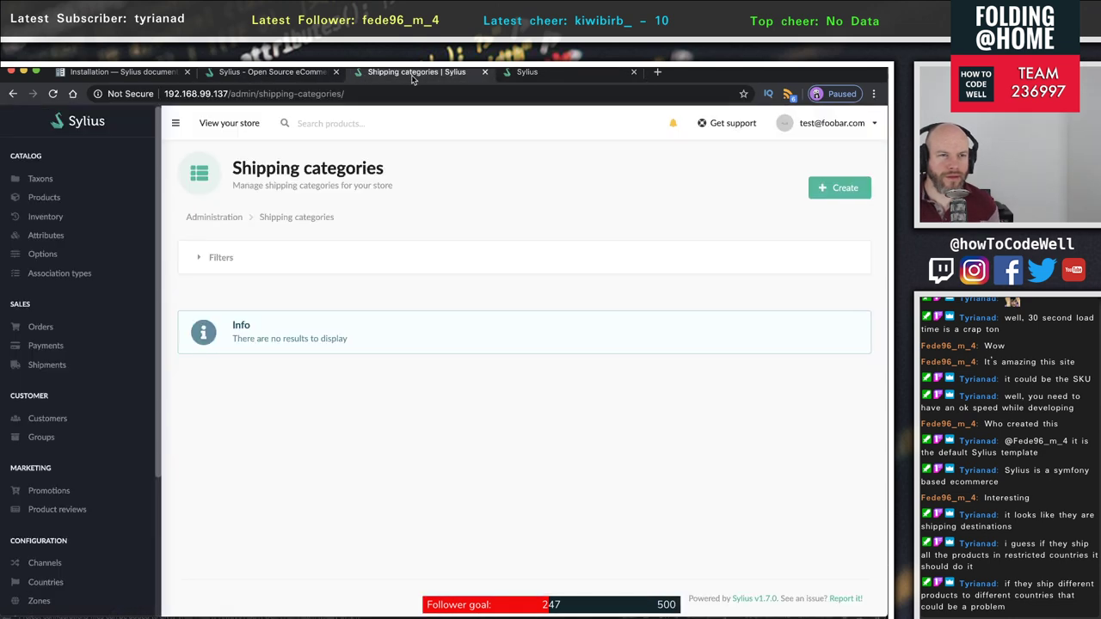
{"action": "left_click", "coordinate": [527, 72]}
{"action": "left_click", "coordinate": [423, 79]}
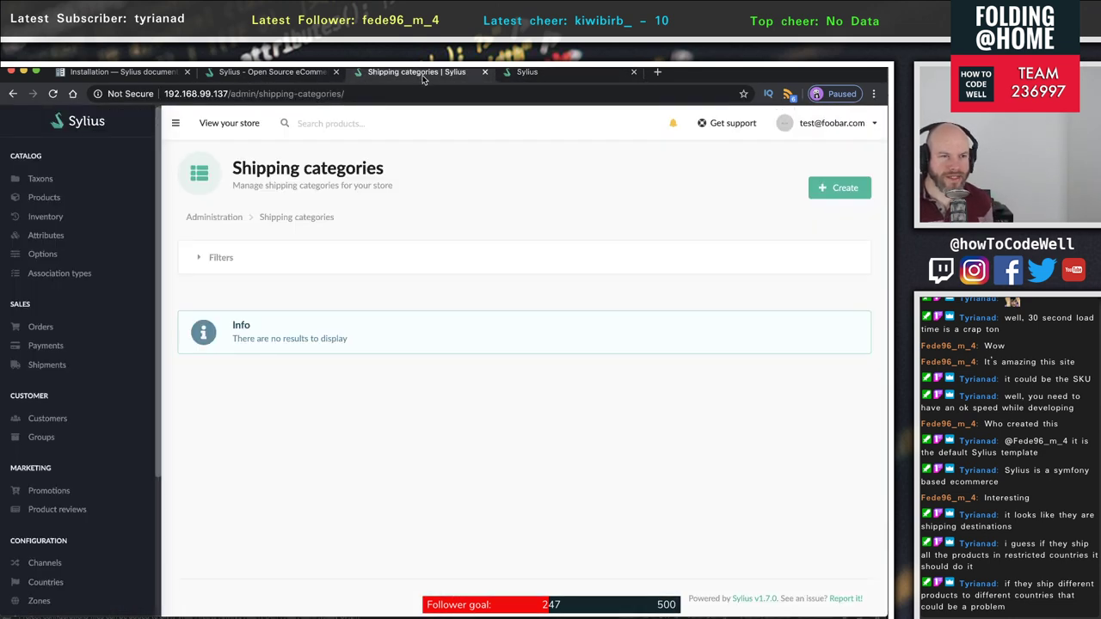
{"action": "left_click", "coordinate": [574, 74]}
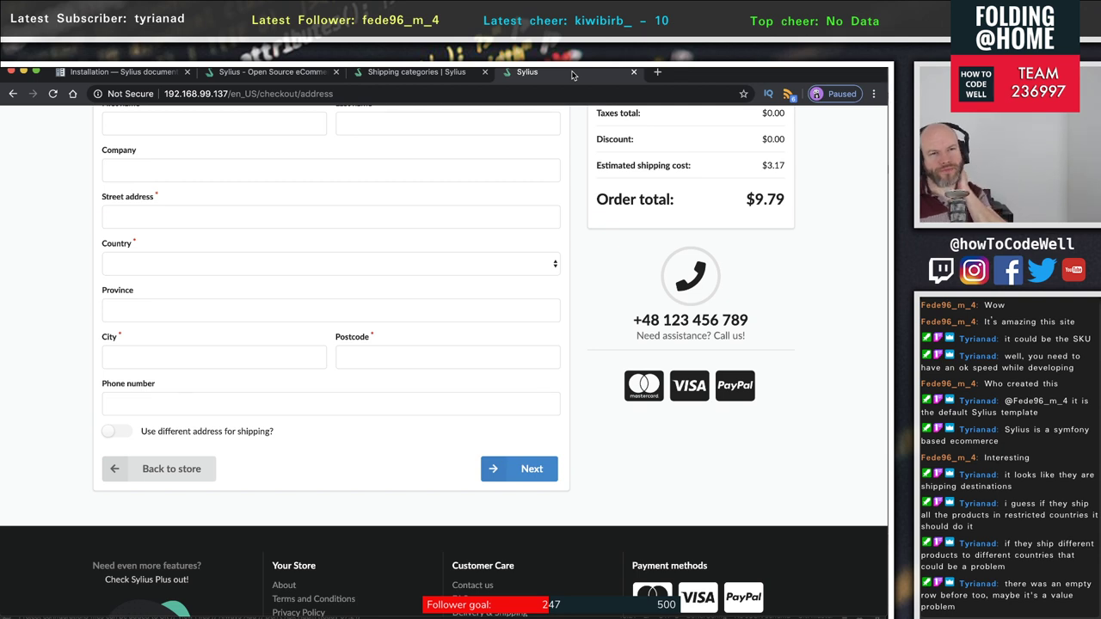
{"action": "left_click", "coordinate": [400, 74]}
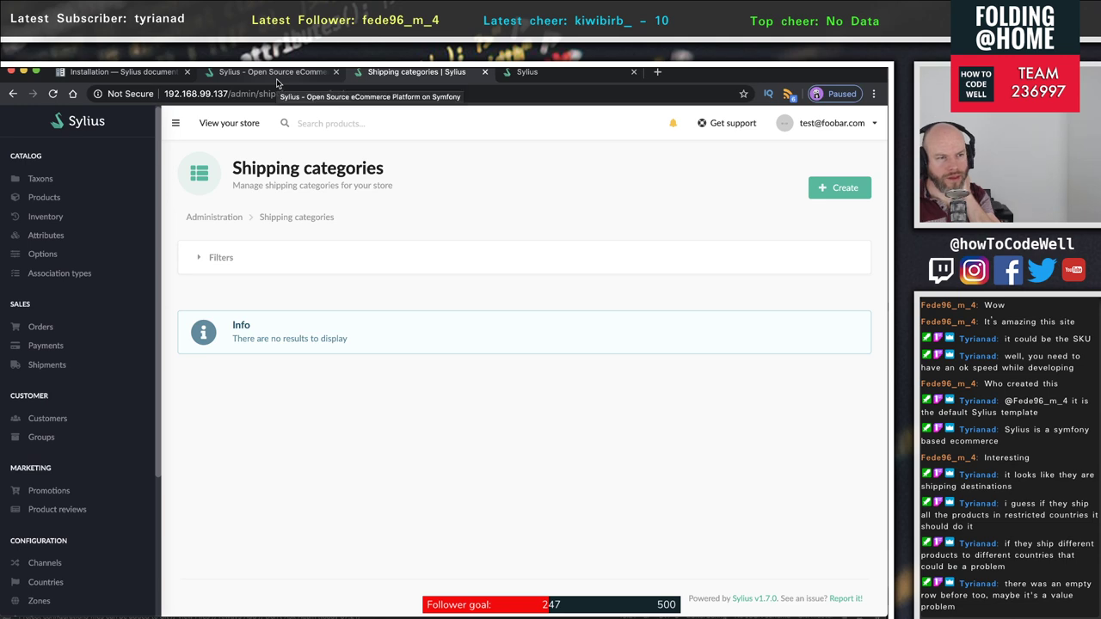
{"action": "left_click", "coordinate": [276, 78]}
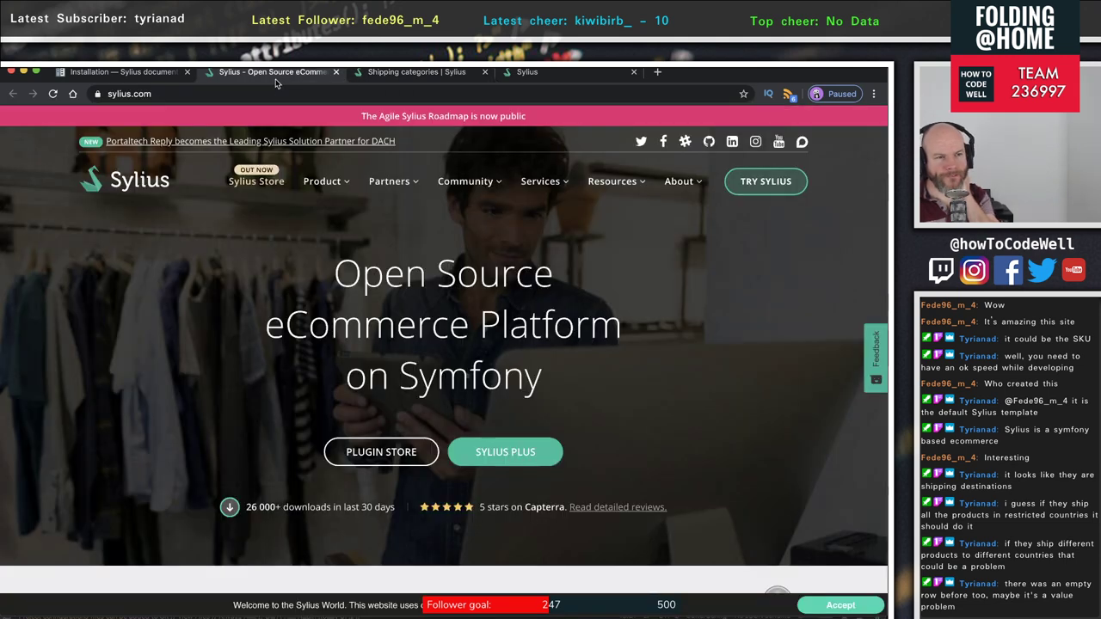
{"action": "left_click", "coordinate": [360, 74]}
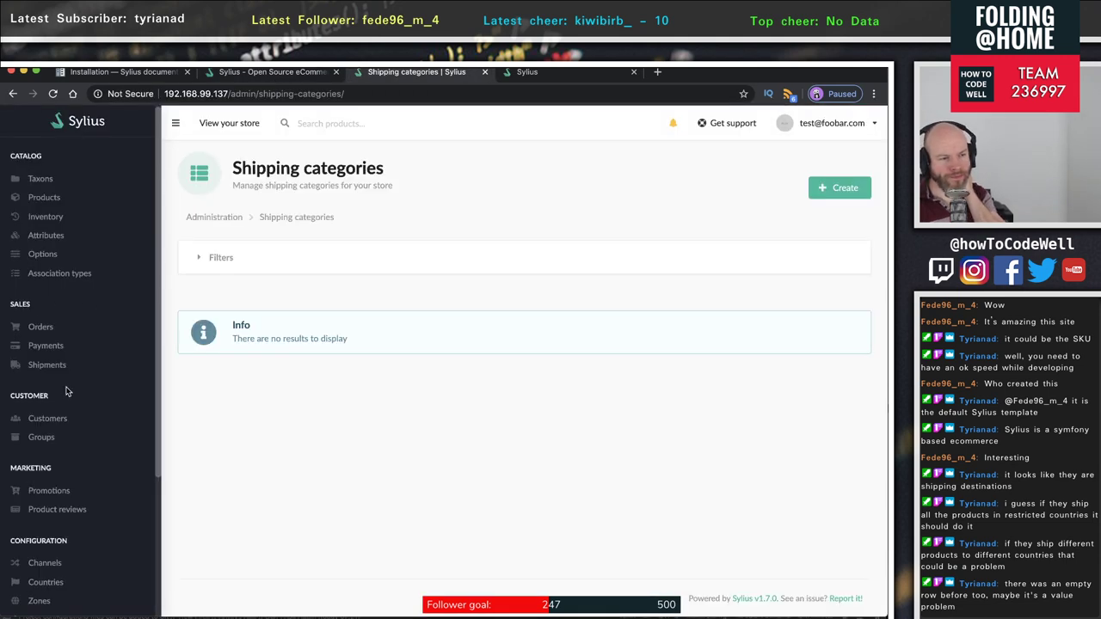
{"action": "scroll", "coordinate": [69, 391], "scroll_direction": "down", "scroll_amount": 3}
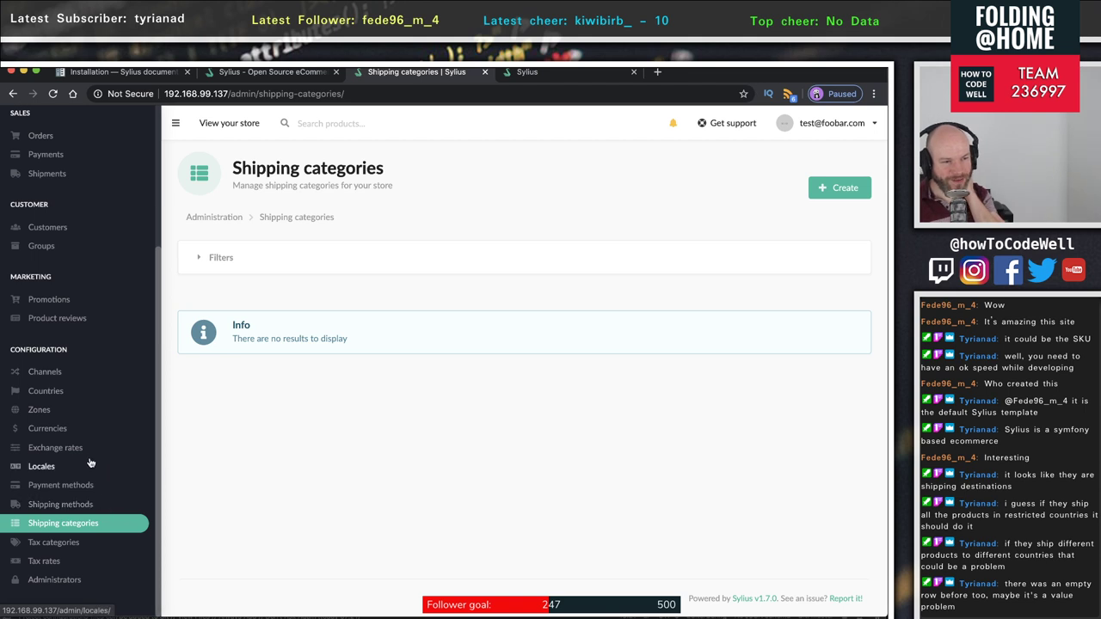
{"action": "left_click", "coordinate": [45, 393]}
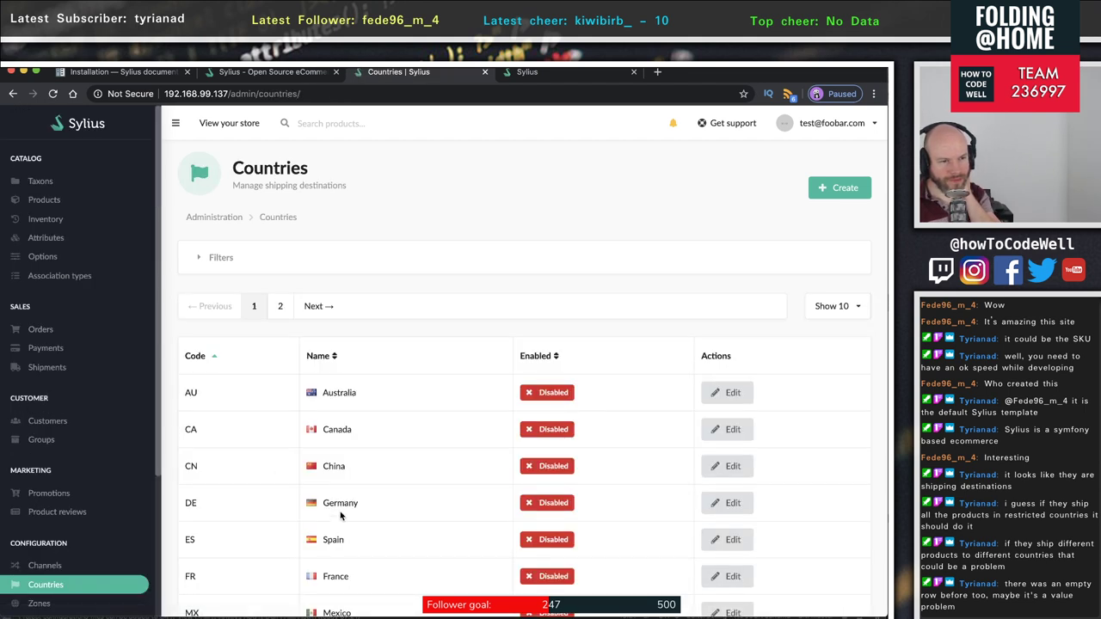
- Inspect UK's edit page, toggling Enabled off and back on, then return to Countries
{"action": "scroll", "coordinate": [347, 529], "scroll_direction": "down", "scroll_amount": 3}
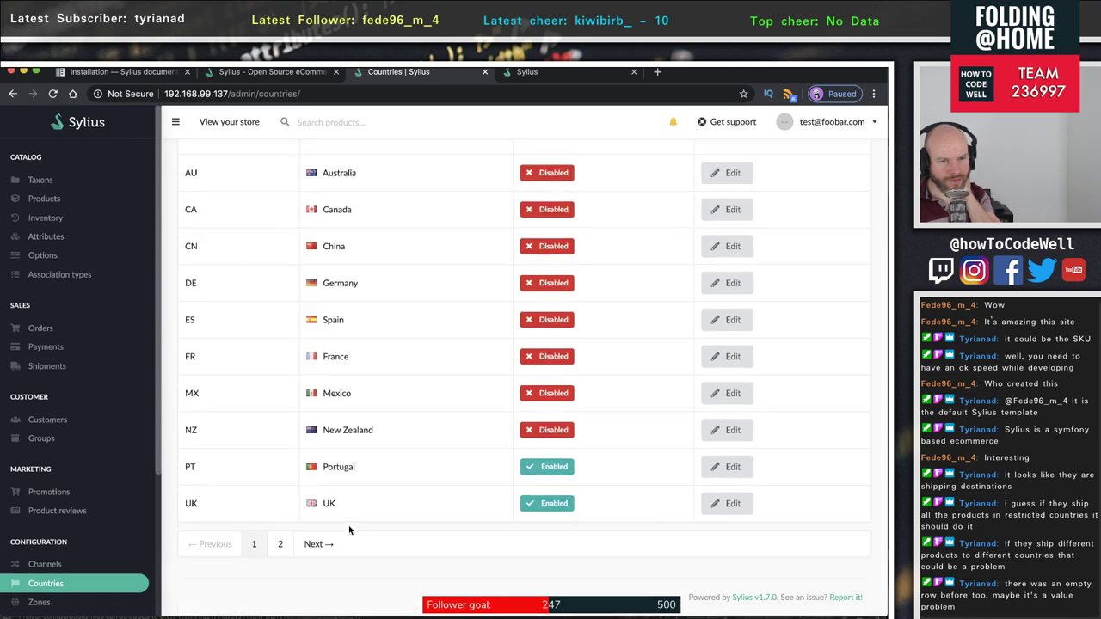
{"action": "left_click", "coordinate": [727, 504]}
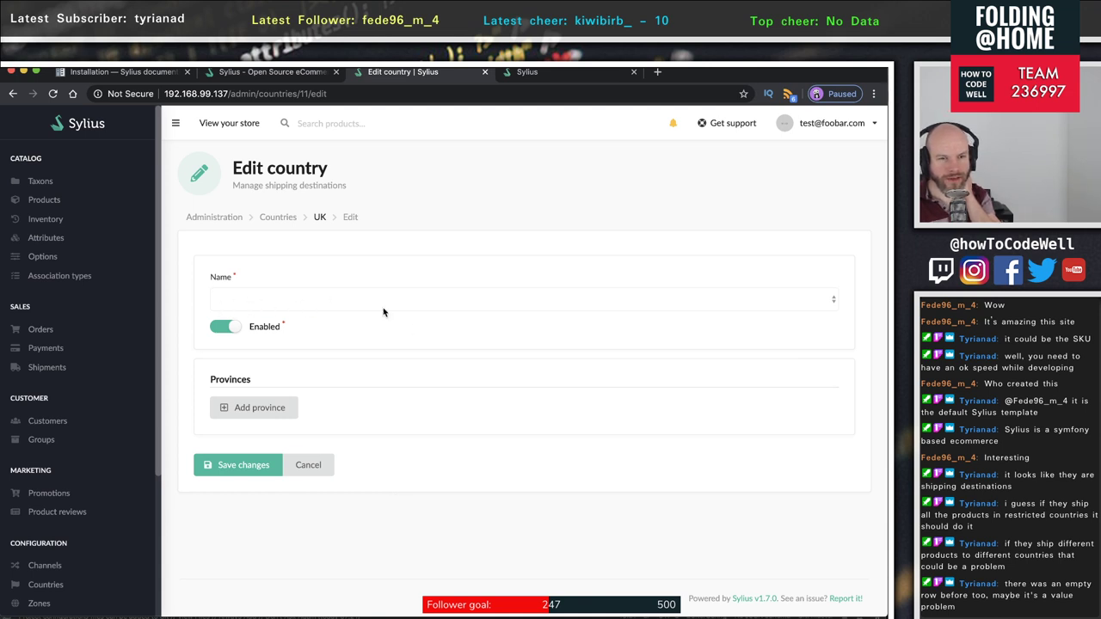
{"action": "double_click", "coordinate": [831, 300]}
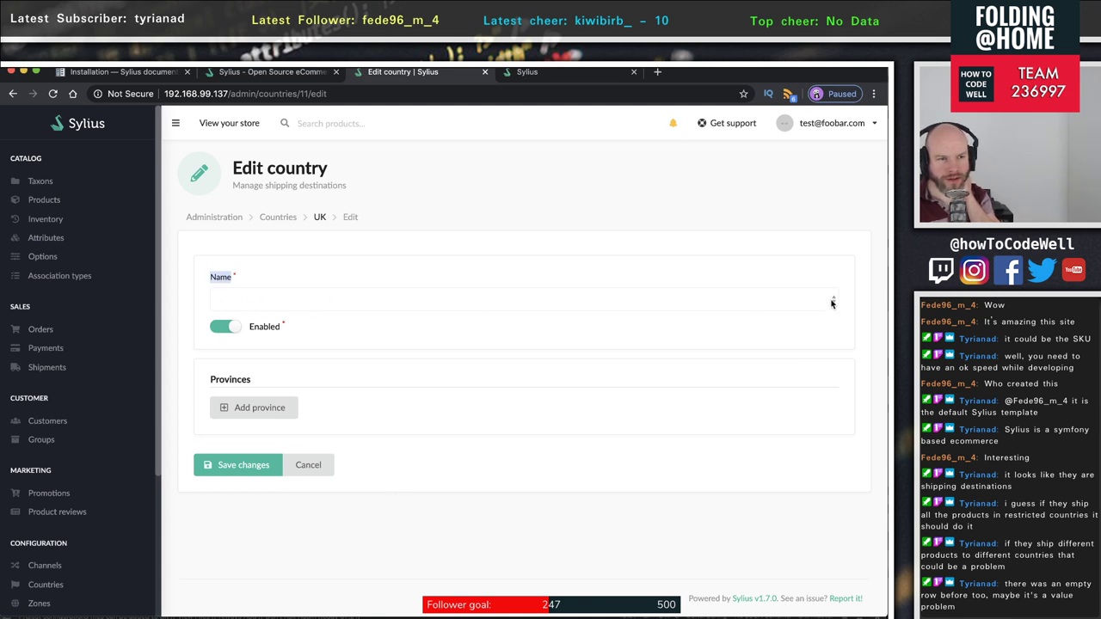
{"action": "left_click", "coordinate": [219, 328]}
{"action": "left_click", "coordinate": [221, 330]}
{"action": "left_click", "coordinate": [247, 292]}
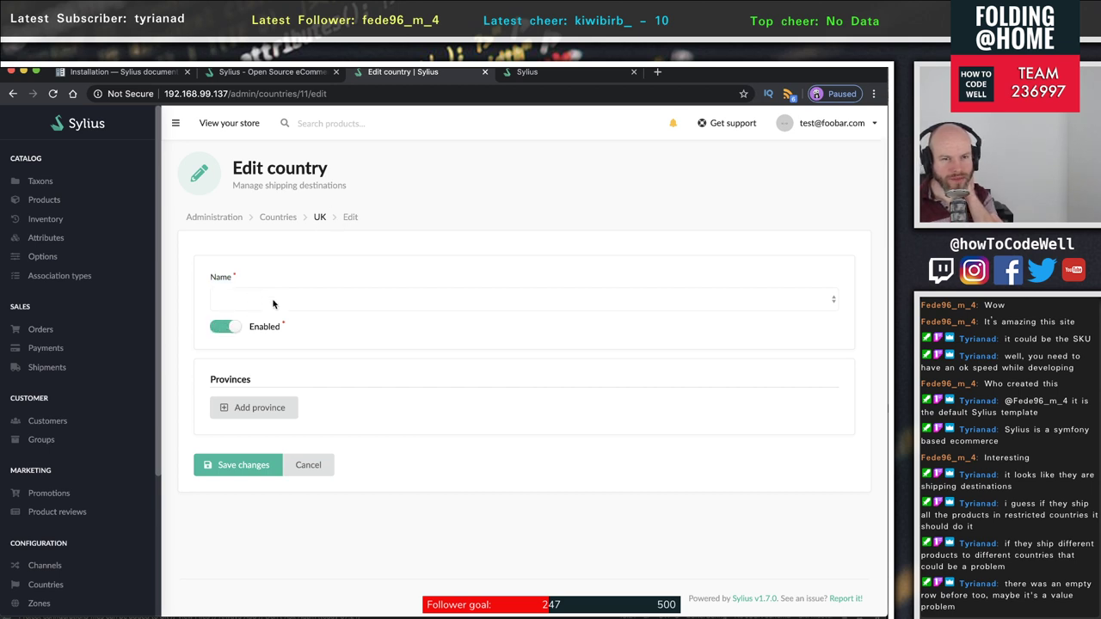
{"action": "double_click", "coordinate": [273, 304]}
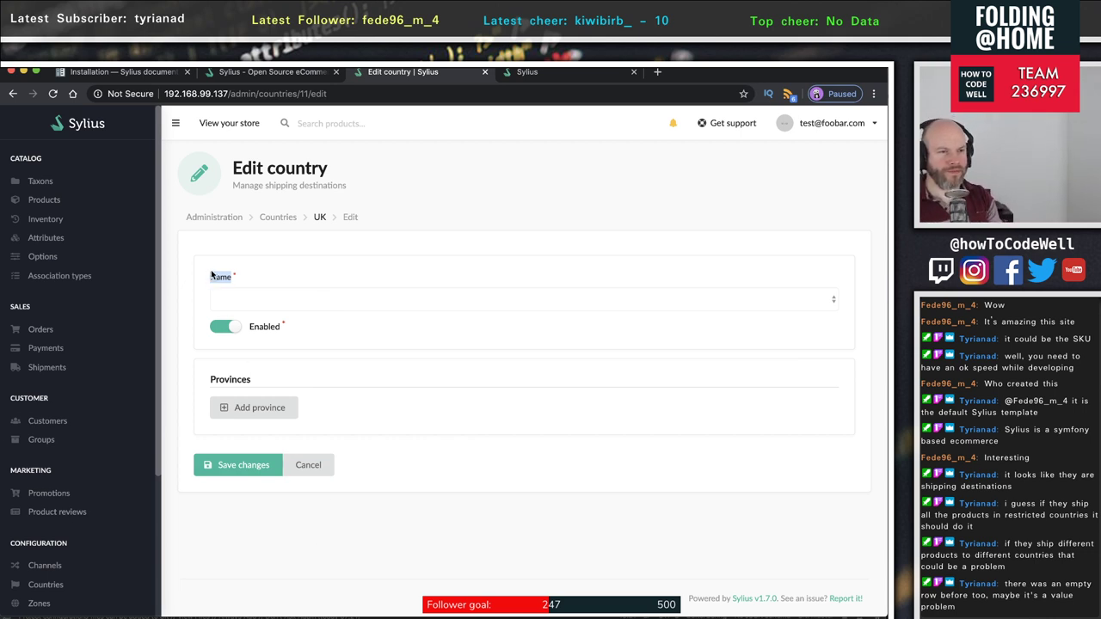
{"action": "left_click", "coordinate": [278, 216]}
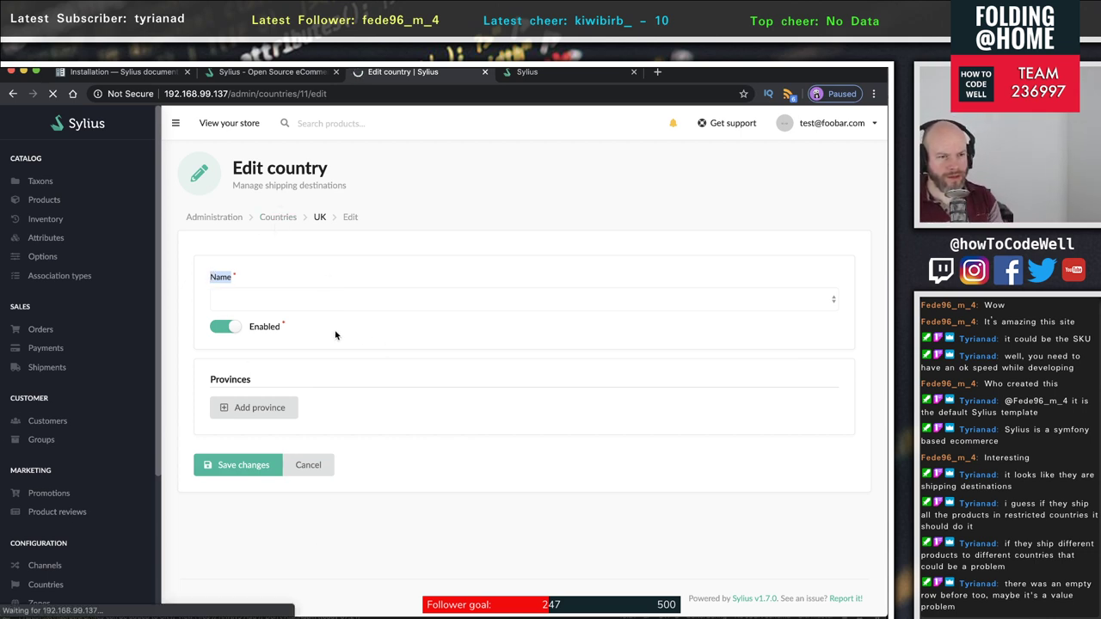
{"action": "scroll", "coordinate": [484, 550], "scroll_direction": "down", "scroll_amount": 3}
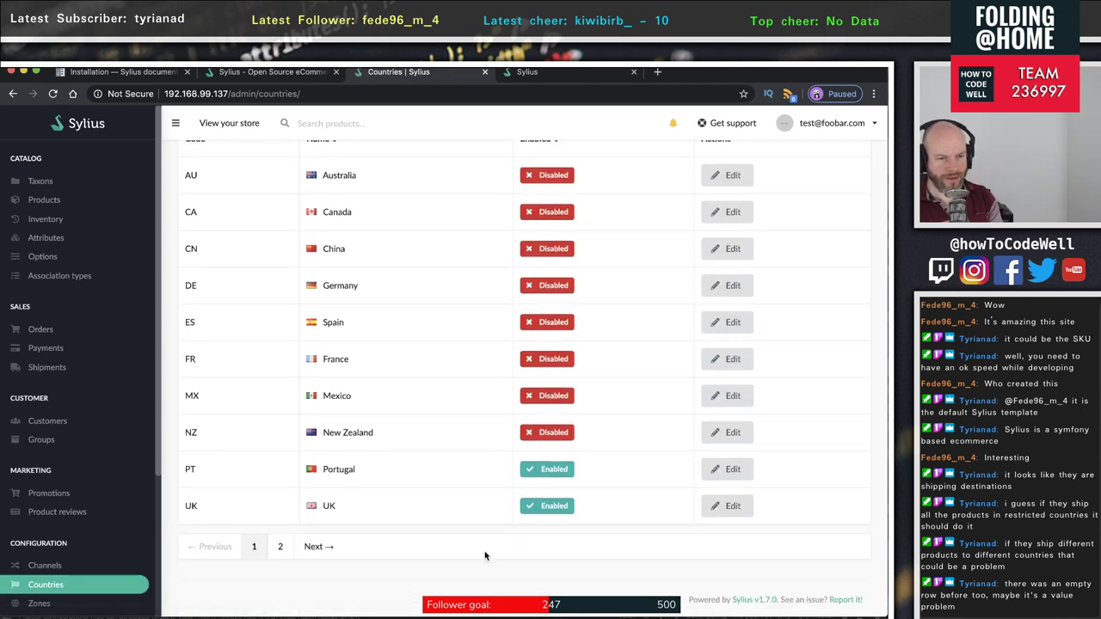
- Check Portugal's country settings, then return to the Countries list
{"action": "left_click", "coordinate": [738, 511]}
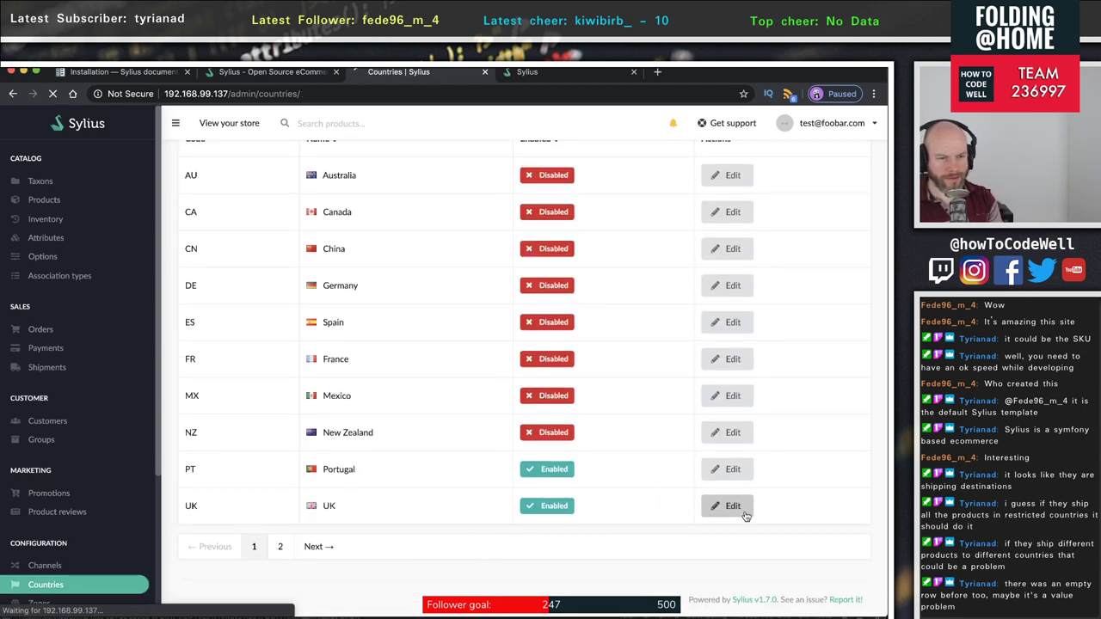
{"action": "left_click", "coordinate": [730, 473]}
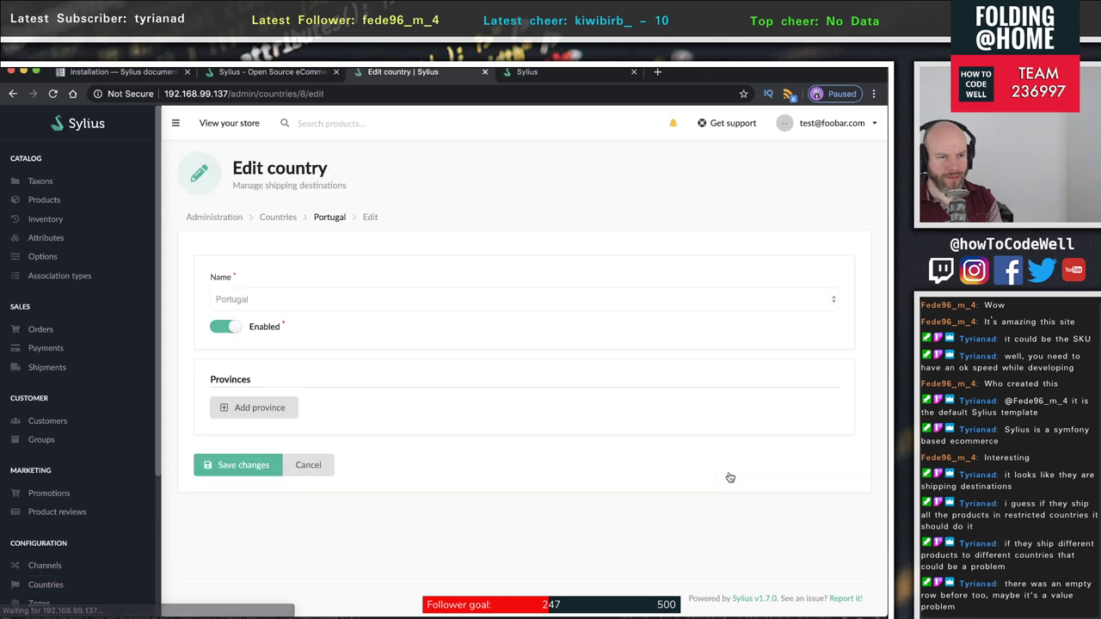
{"action": "left_click_drag", "start_coordinate": [278, 289], "coordinate": [222, 301]}
{"action": "left_click", "coordinate": [251, 300]}
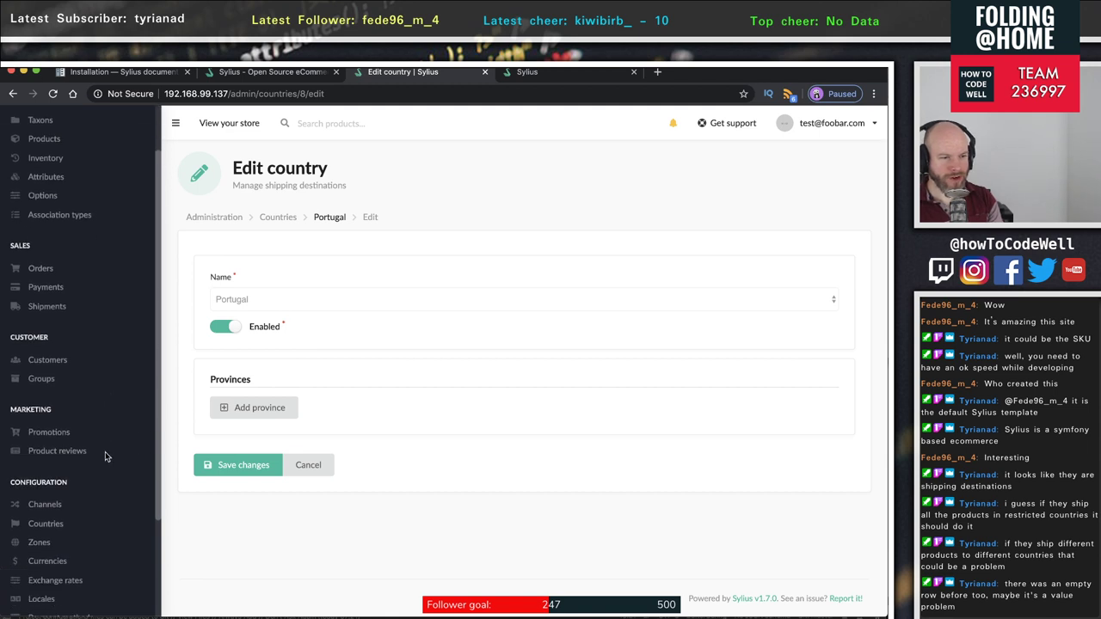
{"action": "scroll", "coordinate": [105, 452], "scroll_direction": "down", "scroll_amount": 5}
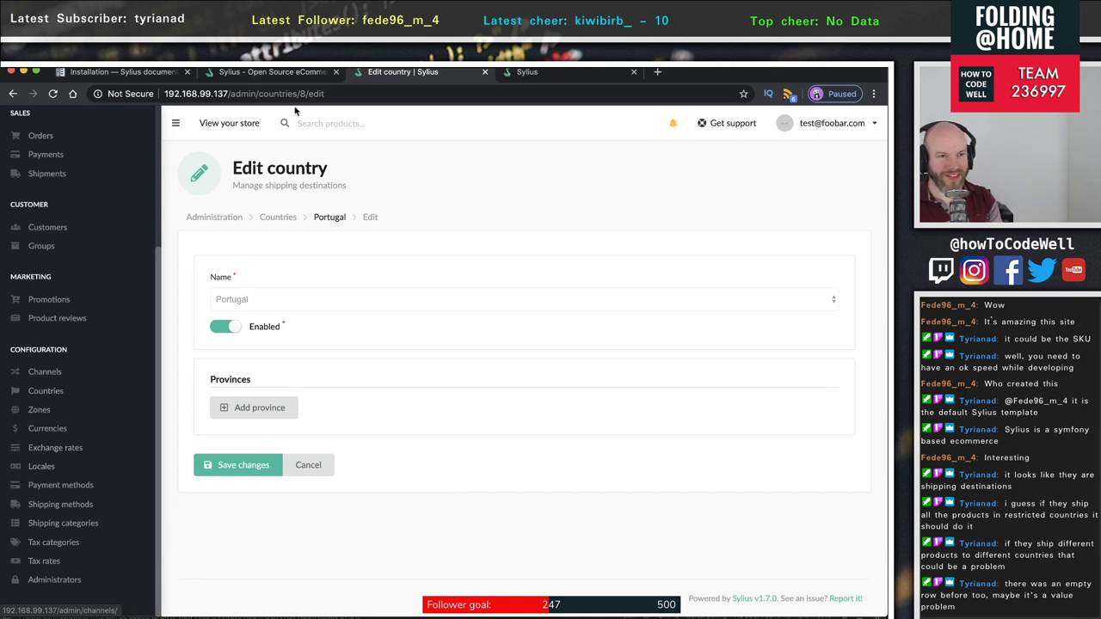
{"action": "left_click", "coordinate": [286, 218]}
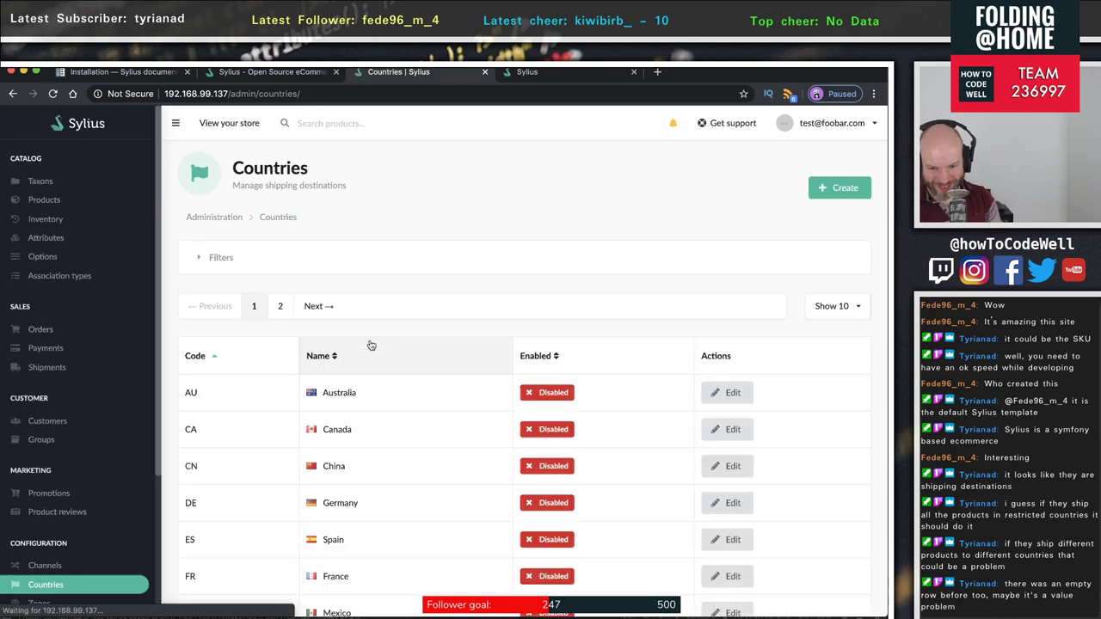
{"action": "scroll", "coordinate": [371, 344], "scroll_direction": "down", "scroll_amount": 3}
{"action": "scroll", "coordinate": [372, 344], "scroll_direction": "down", "scroll_amount": 3}
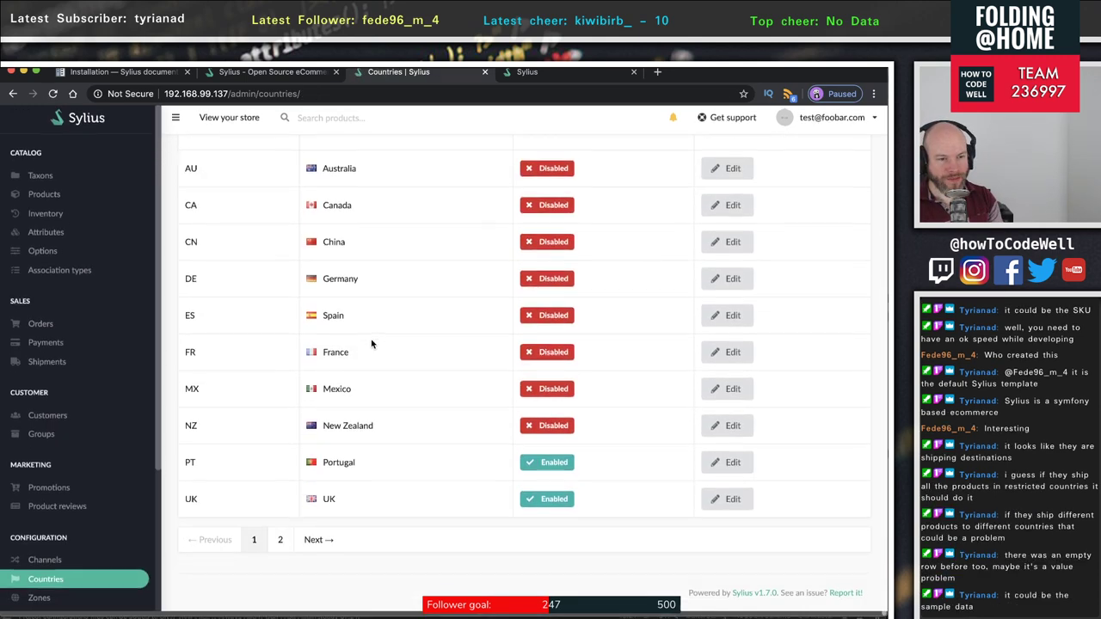
- Open the UK country's edit form and review it: blank name, enabled, no provinces
{"action": "left_click", "coordinate": [727, 510]}
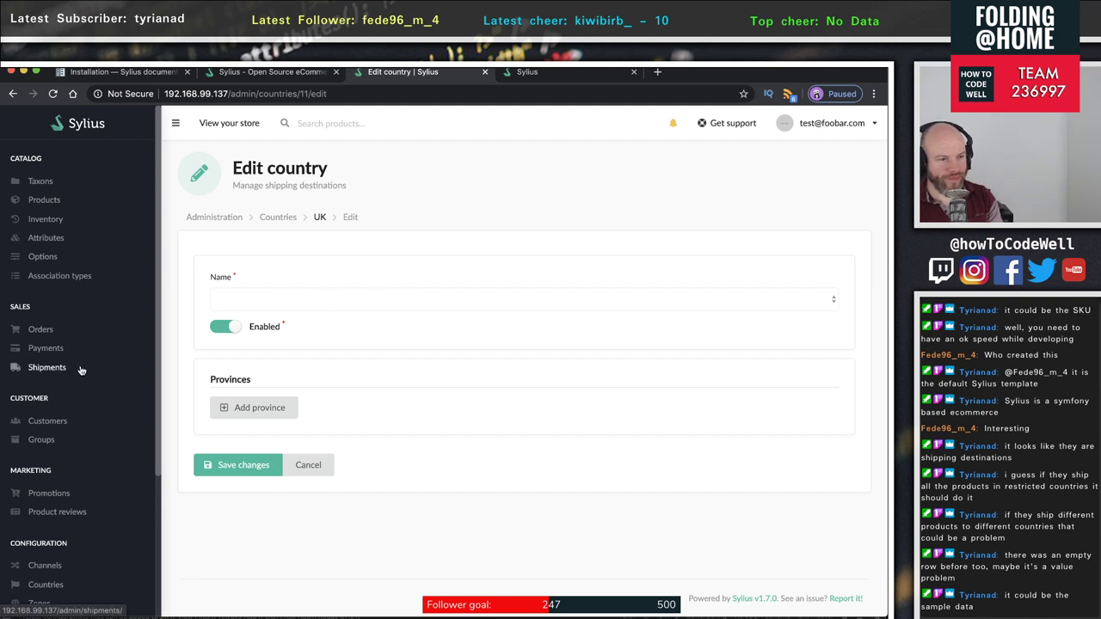
{"action": "scroll", "coordinate": [81, 370], "scroll_direction": "down", "scroll_amount": 5}
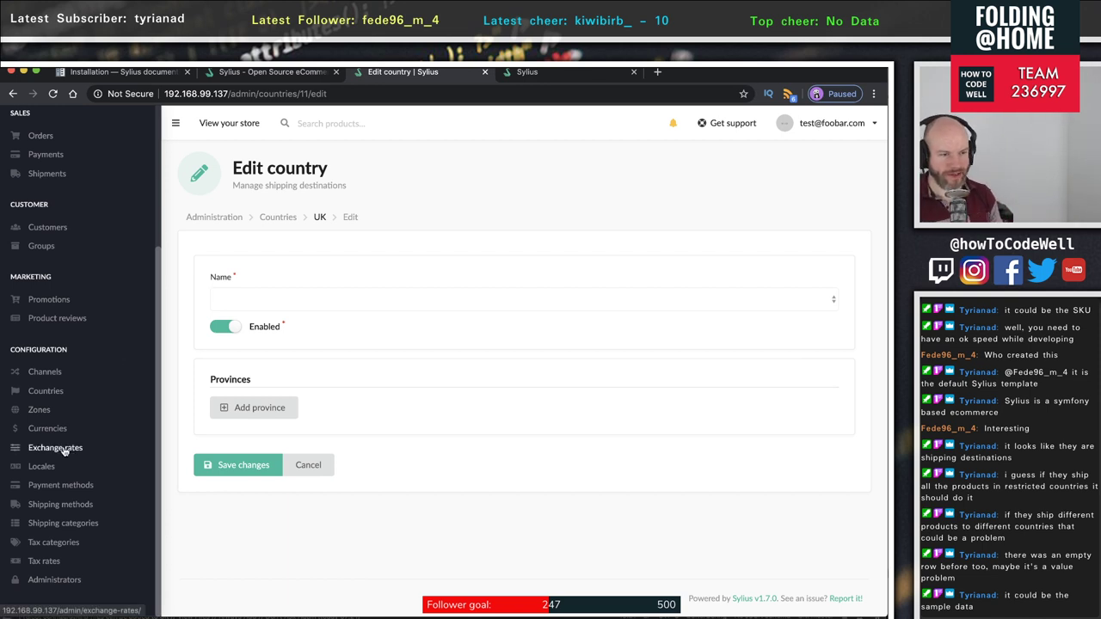
{"action": "scroll", "coordinate": [69, 447], "scroll_direction": "up", "scroll_amount": 5}
{"action": "scroll", "coordinate": [64, 448], "scroll_direction": "down", "scroll_amount": 5}
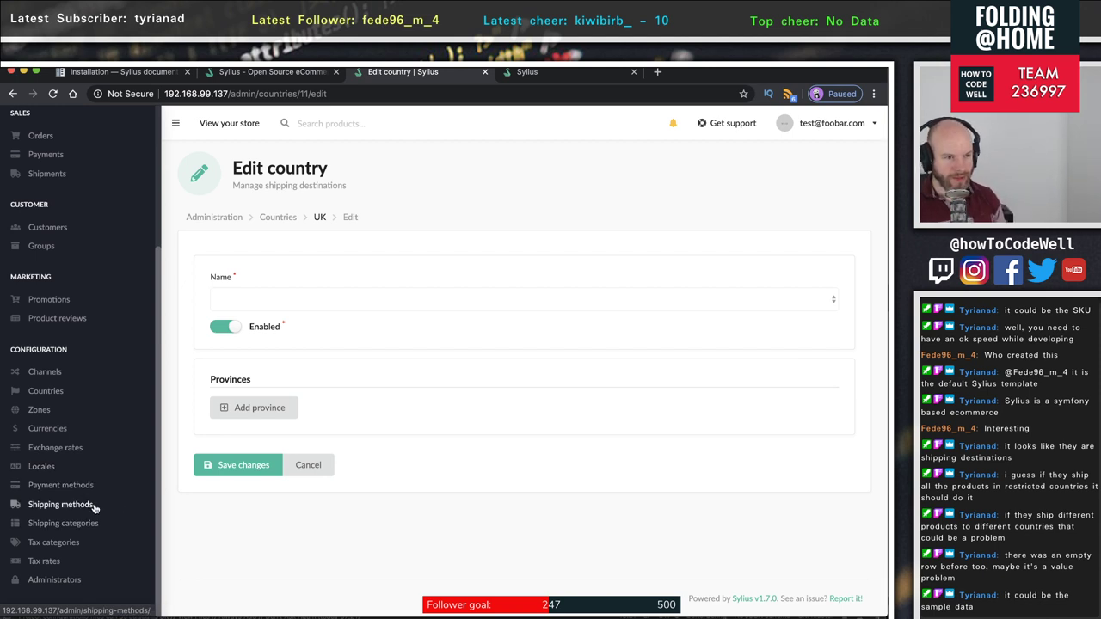
- Open Payment methods and inspect the cash_on_delivery and bank_transfer codes
{"action": "left_click", "coordinate": [56, 487]}
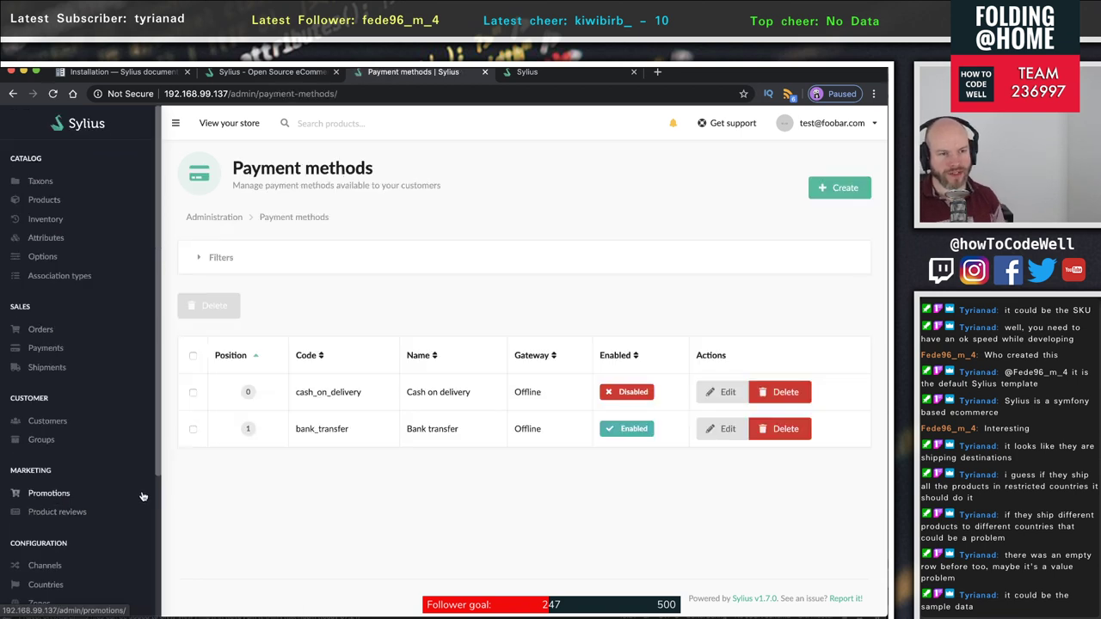
{"action": "double_click", "coordinate": [332, 393]}
{"action": "double_click", "coordinate": [327, 429]}
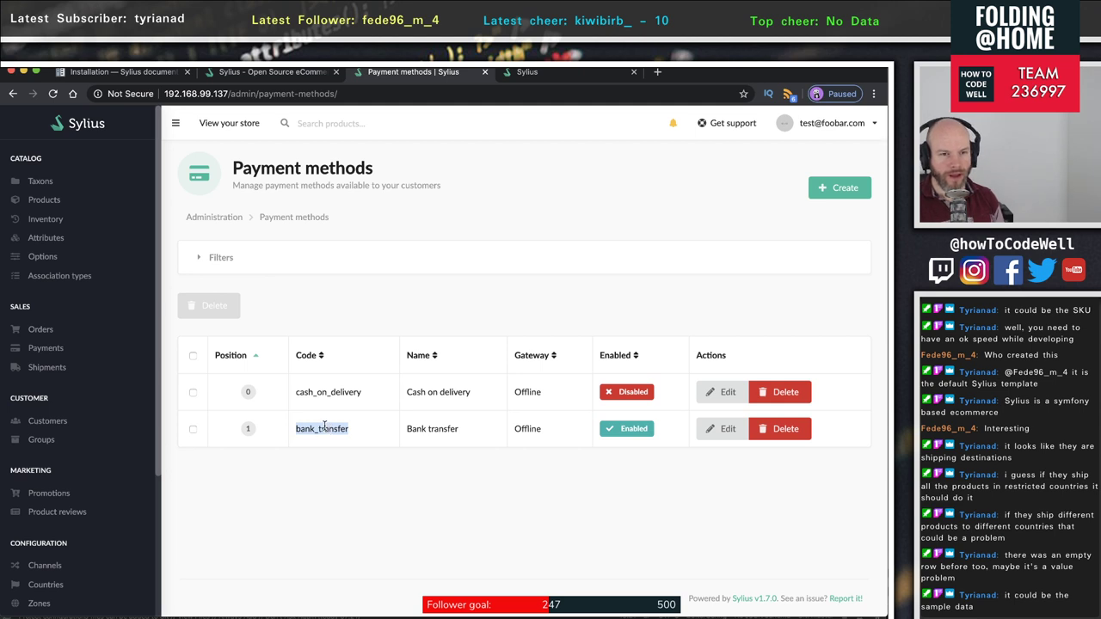
- Start a Stripe checkout payment method, review its code and key fields, then abandon it
{"action": "left_click", "coordinate": [840, 189]}
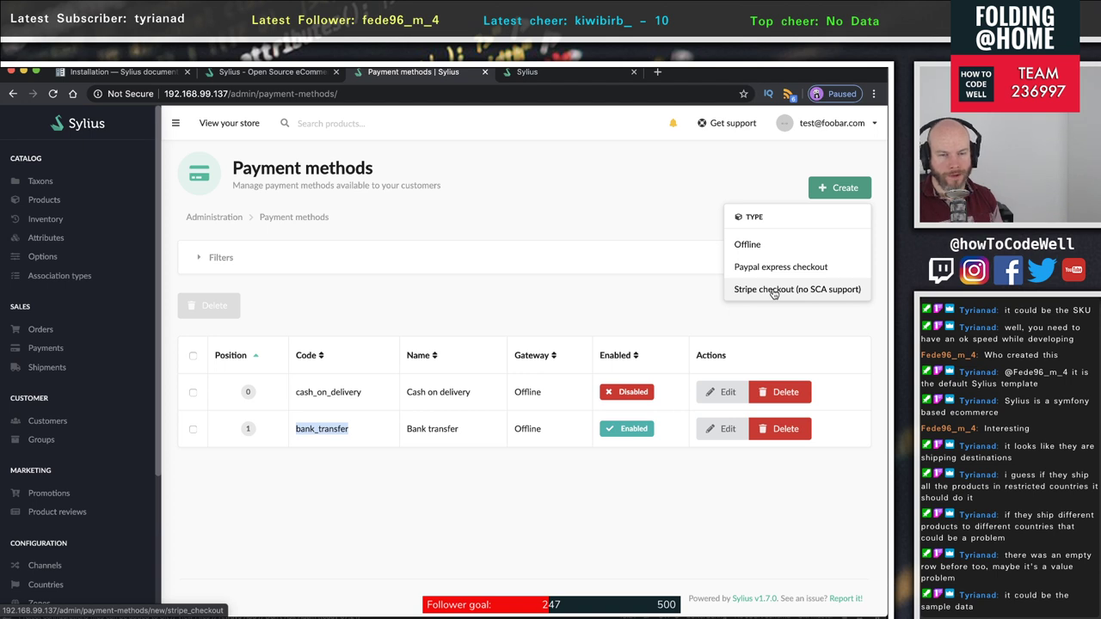
{"action": "left_click", "coordinate": [774, 291]}
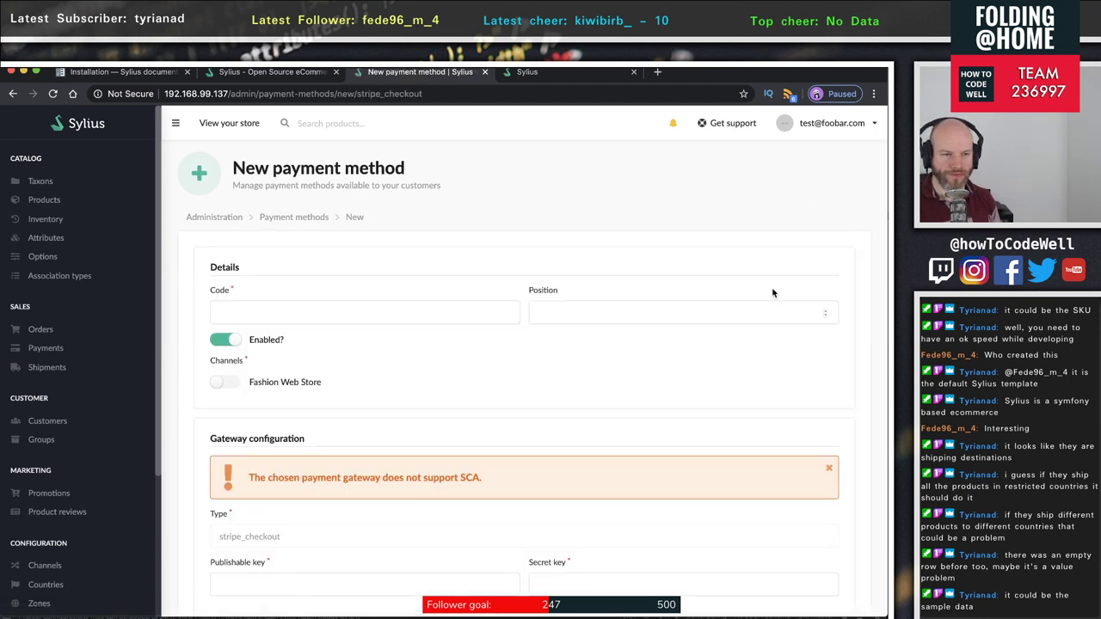
{"action": "scroll", "coordinate": [449, 372], "scroll_direction": "down", "scroll_amount": 3}
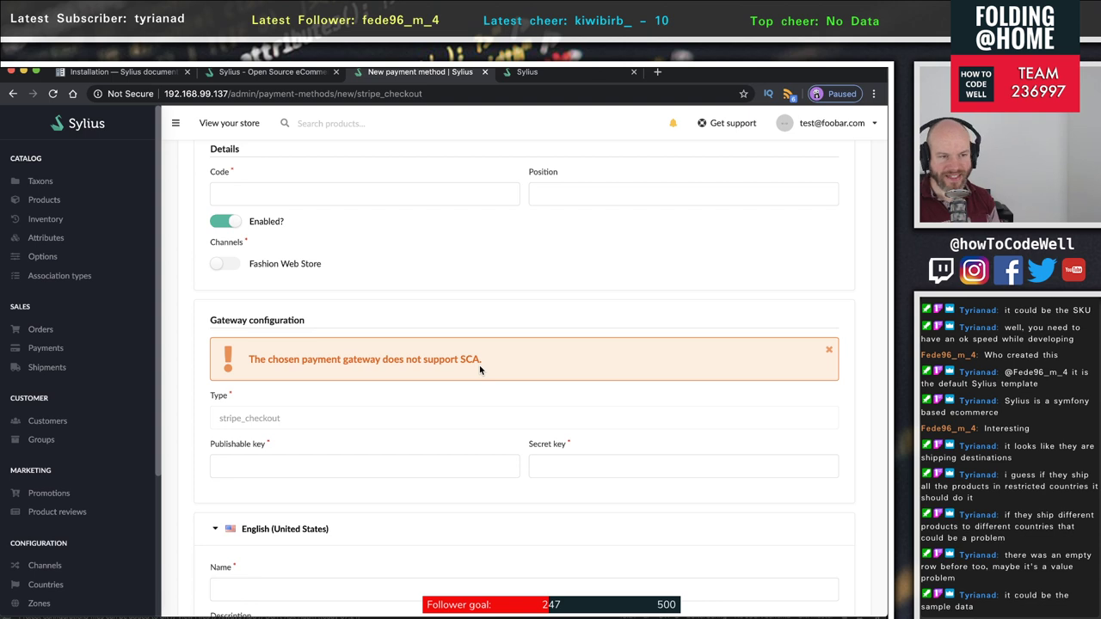
{"action": "scroll", "coordinate": [476, 362], "scroll_direction": "down", "scroll_amount": 1}
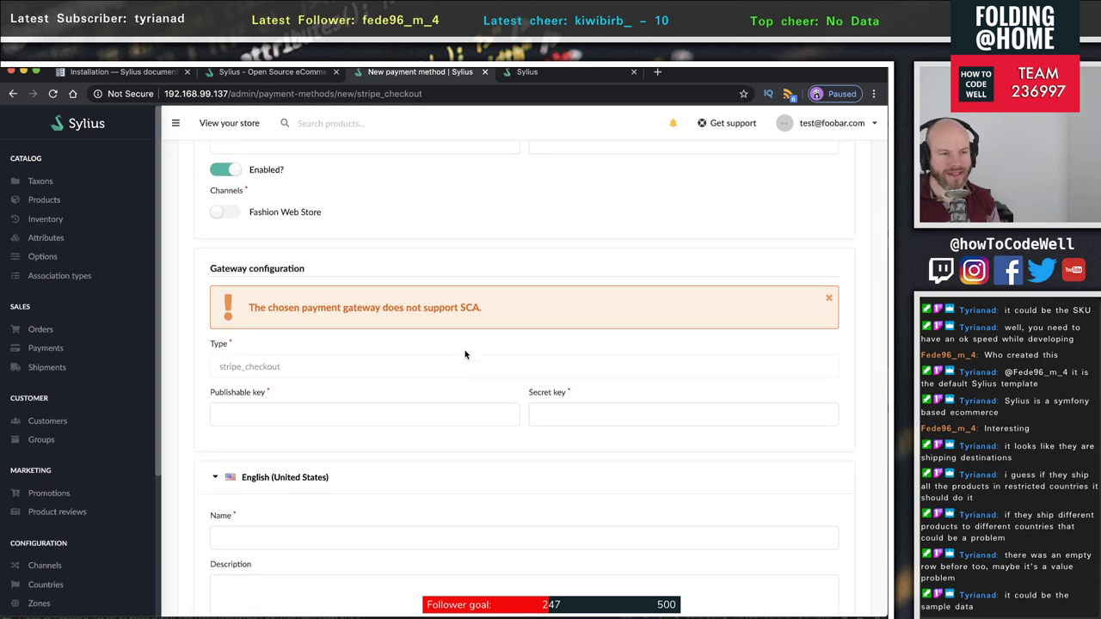
{"action": "scroll", "coordinate": [472, 360], "scroll_direction": "down", "scroll_amount": 4}
{"action": "scroll", "coordinate": [465, 357], "scroll_direction": "up", "scroll_amount": 7}
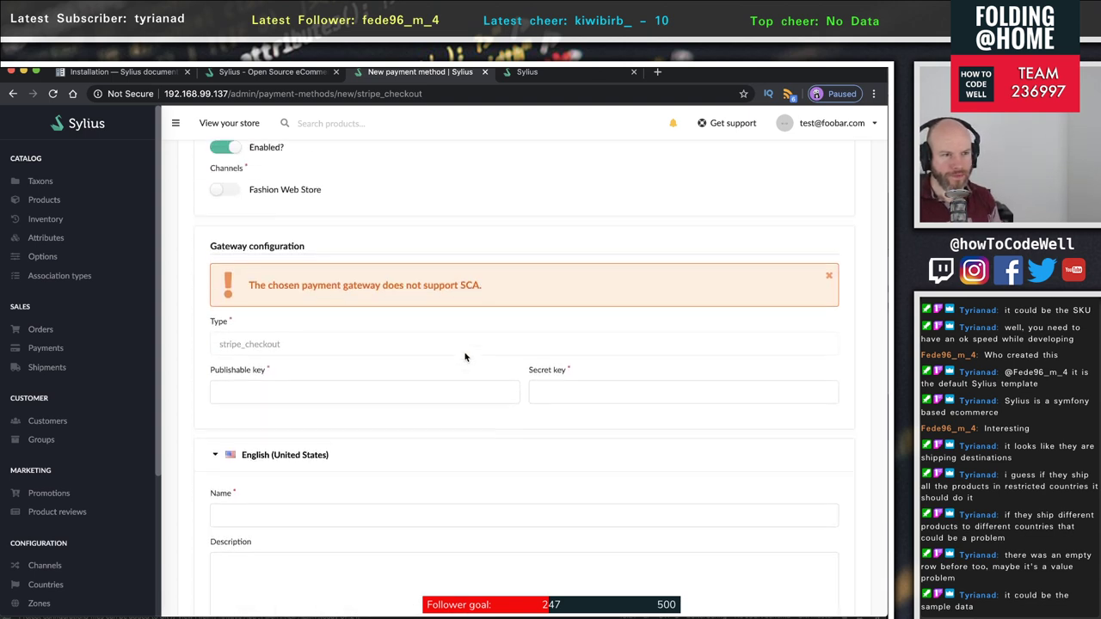
{"action": "left_click", "coordinate": [284, 303]}
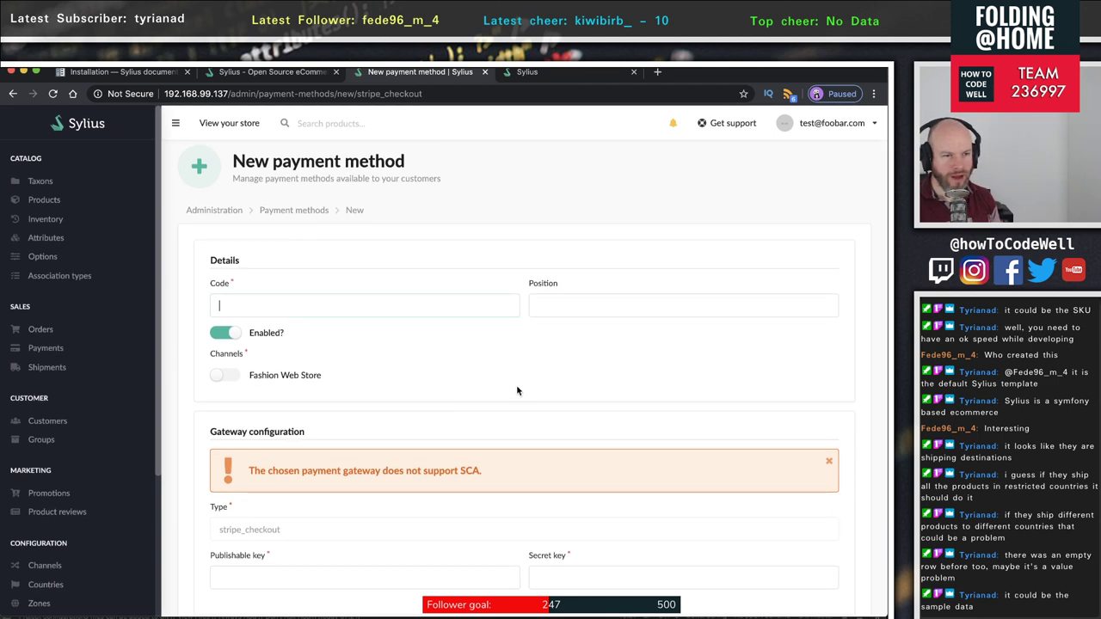
{"action": "scroll", "coordinate": [516, 384], "scroll_direction": "down", "scroll_amount": 4}
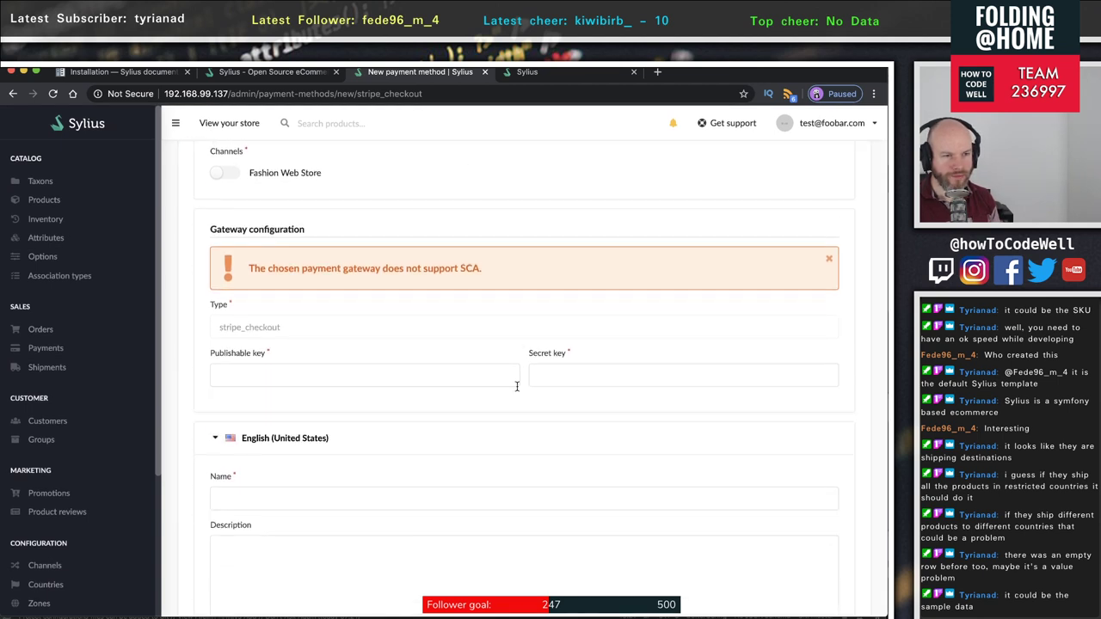
{"action": "left_click", "coordinate": [288, 377]}
{"action": "left_click", "coordinate": [659, 374]}
{"action": "scroll", "coordinate": [511, 405], "scroll_direction": "down", "scroll_amount": 4}
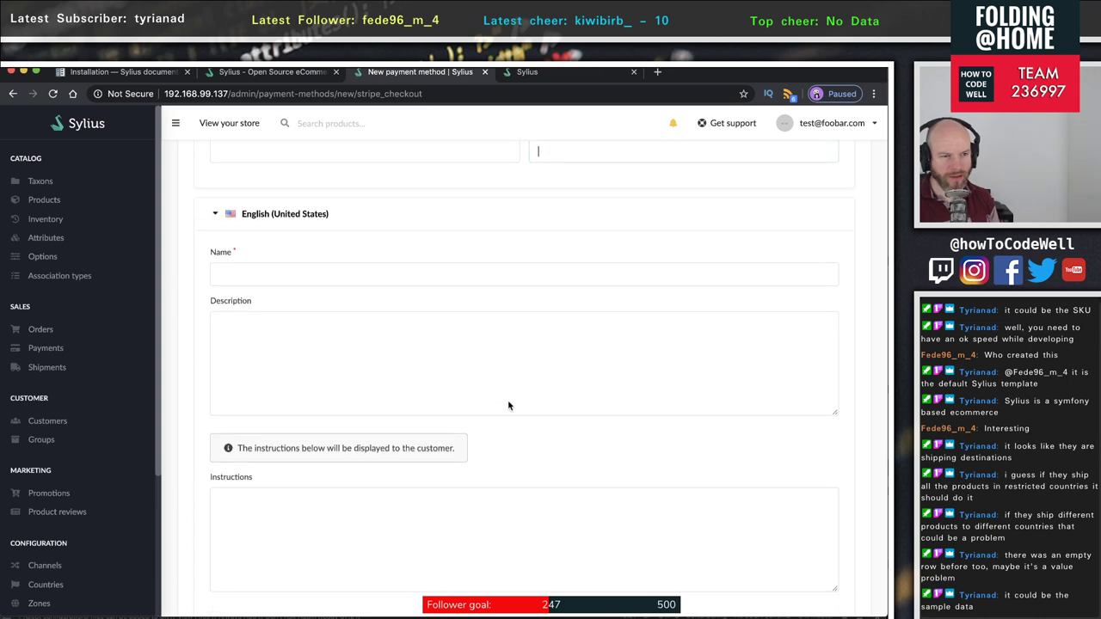
{"action": "scroll", "coordinate": [508, 405], "scroll_direction": "down", "scroll_amount": 6}
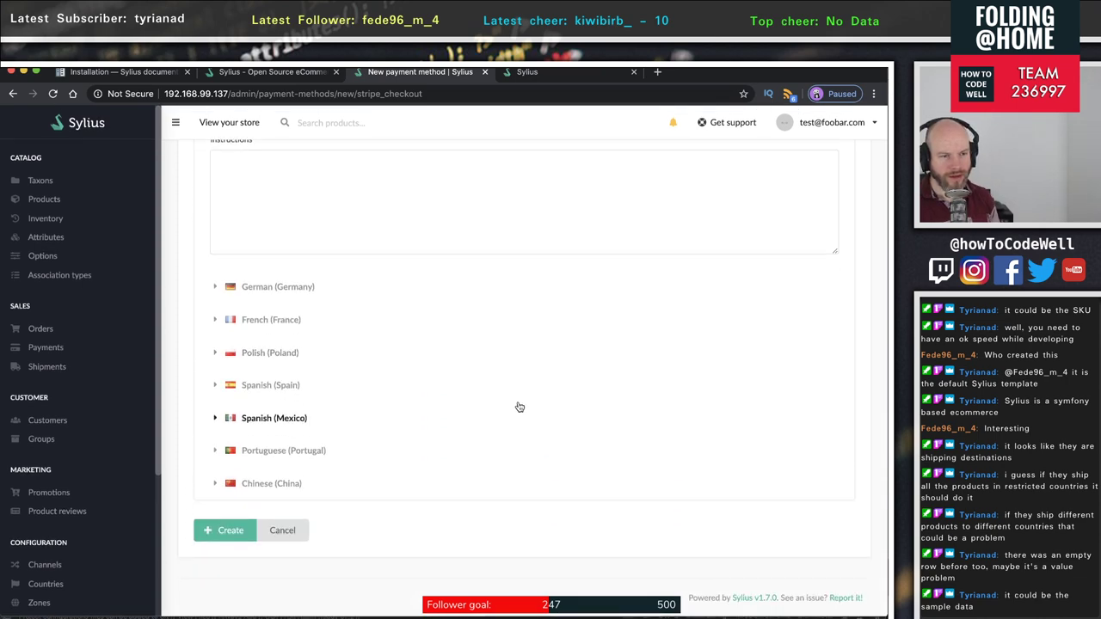
{"action": "scroll", "coordinate": [520, 407], "scroll_direction": "up", "scroll_amount": 15}
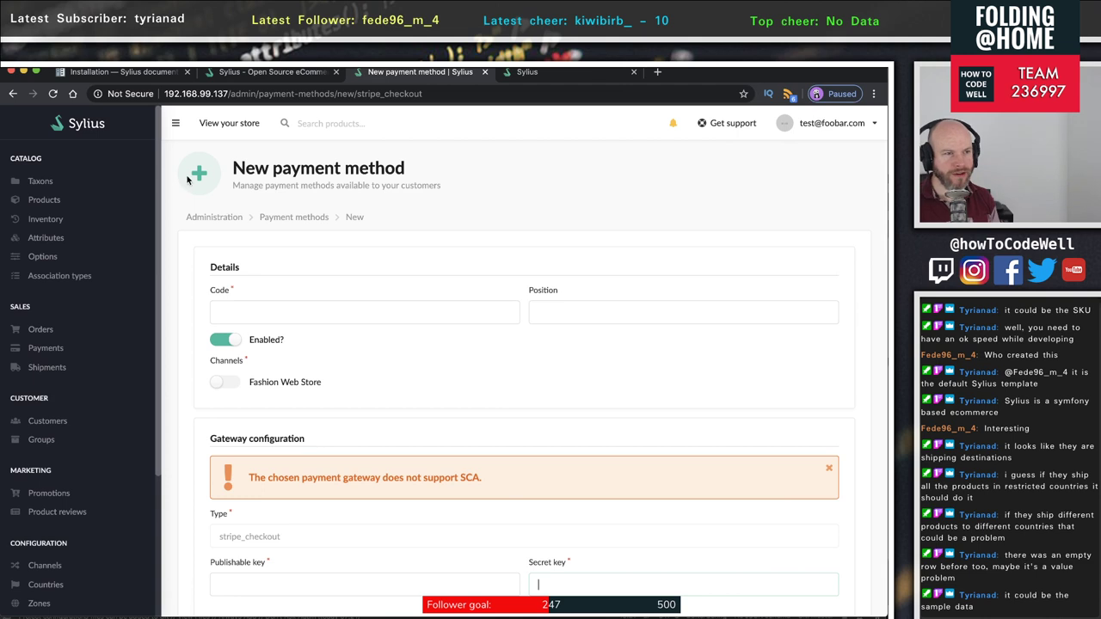
{"action": "left_click", "coordinate": [13, 92]}
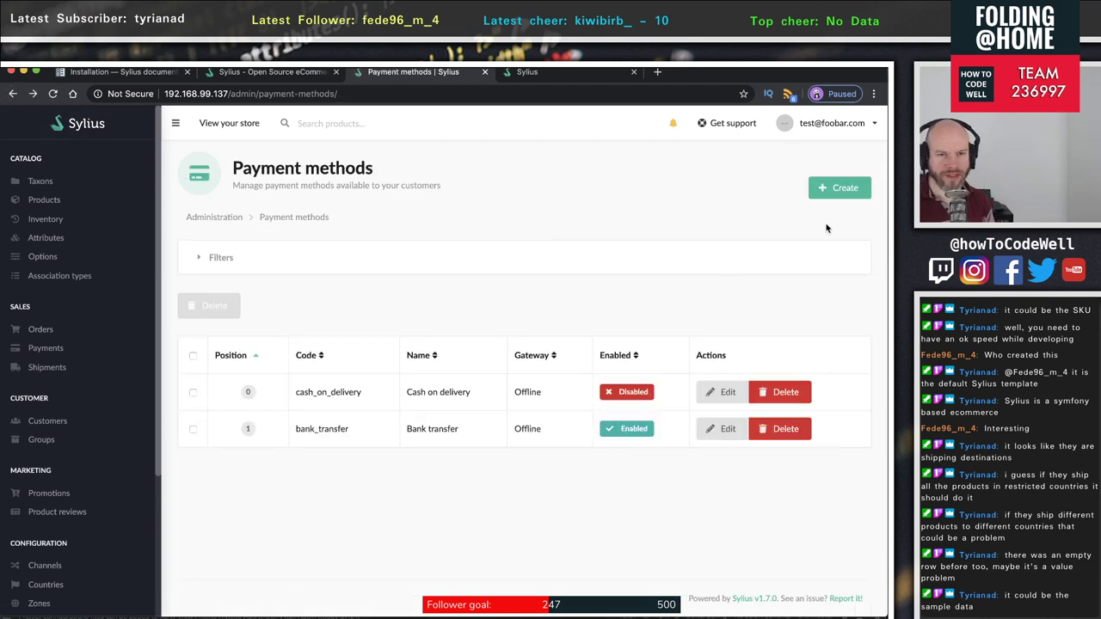
- Start a PayPal express checkout method, toggling sandbox mode on and back off
{"action": "left_click", "coordinate": [835, 188]}
{"action": "left_click", "coordinate": [826, 287]}
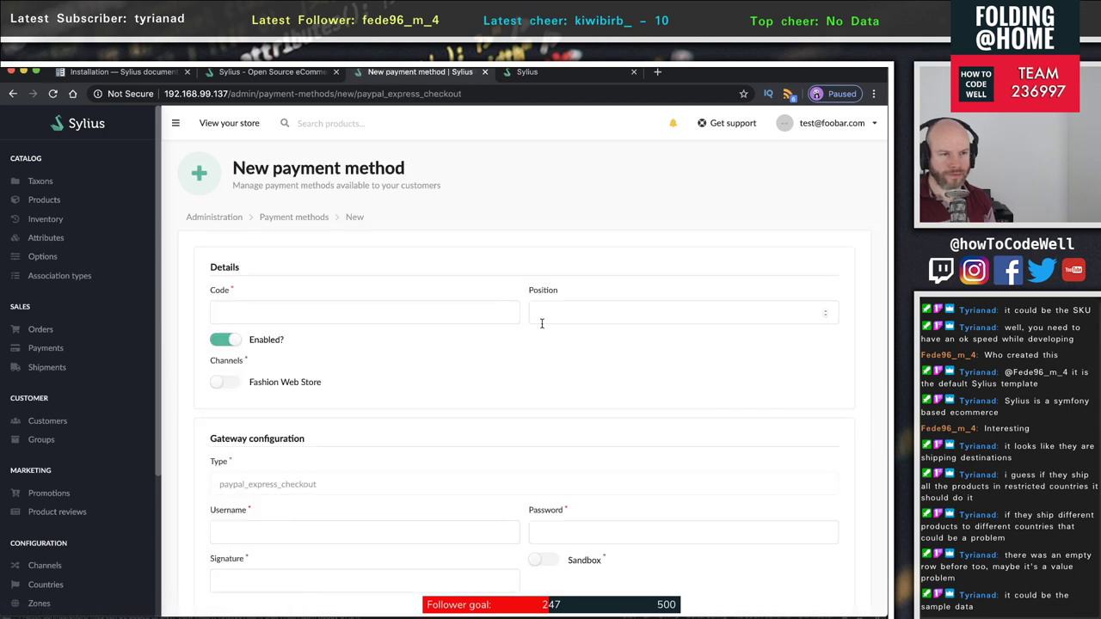
{"action": "scroll", "coordinate": [521, 360], "scroll_direction": "down", "scroll_amount": 3}
{"action": "scroll", "coordinate": [522, 360], "scroll_direction": "up", "scroll_amount": 1}
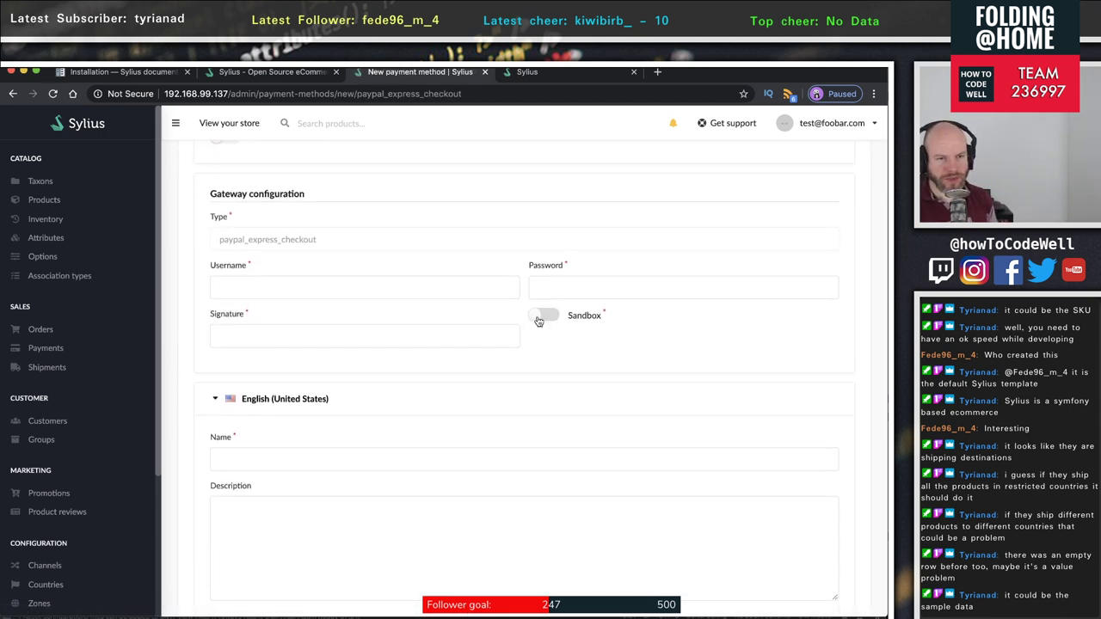
{"action": "left_click", "coordinate": [551, 320]}
{"action": "left_click", "coordinate": [551, 320]}
{"action": "left_click", "coordinate": [370, 334]}
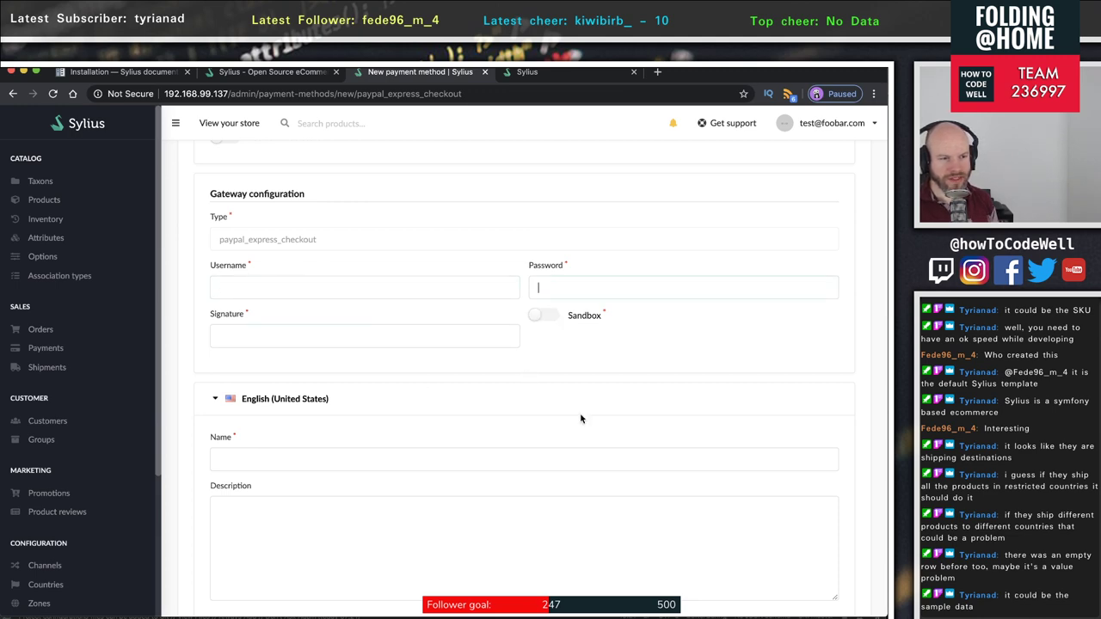
- Look over the unsaved PayPal form, then open the Products catalog list
{"action": "scroll", "coordinate": [580, 418], "scroll_direction": "down", "scroll_amount": 6}
{"action": "scroll", "coordinate": [580, 418], "scroll_direction": "up", "scroll_amount": 4}
{"action": "scroll", "coordinate": [582, 419], "scroll_direction": "up", "scroll_amount": 1}
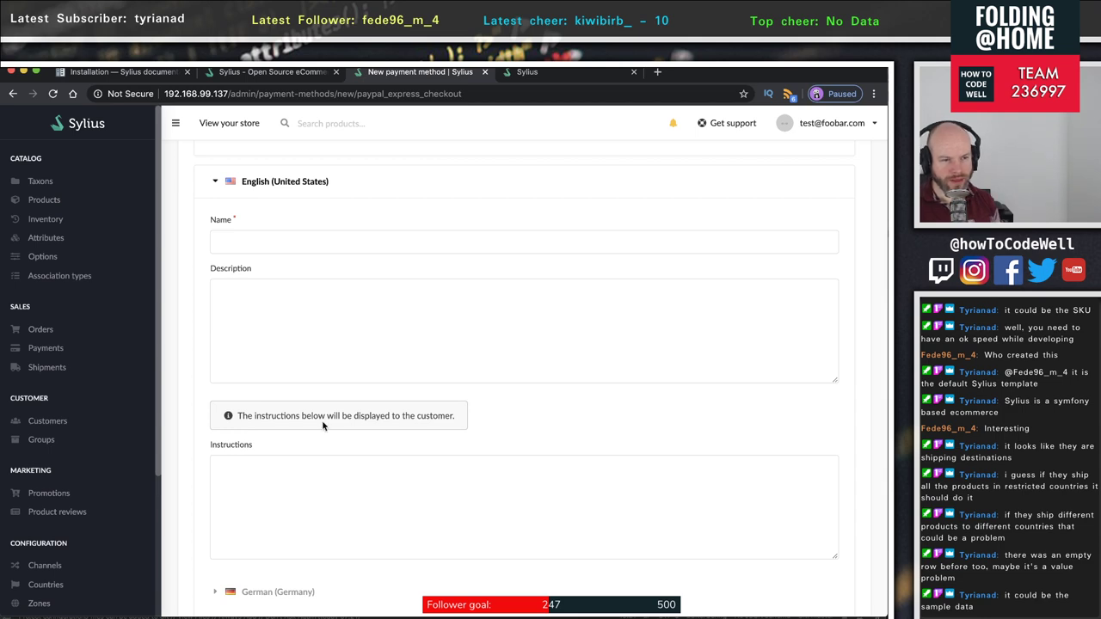
{"action": "scroll", "coordinate": [473, 422], "scroll_direction": "down", "scroll_amount": 5}
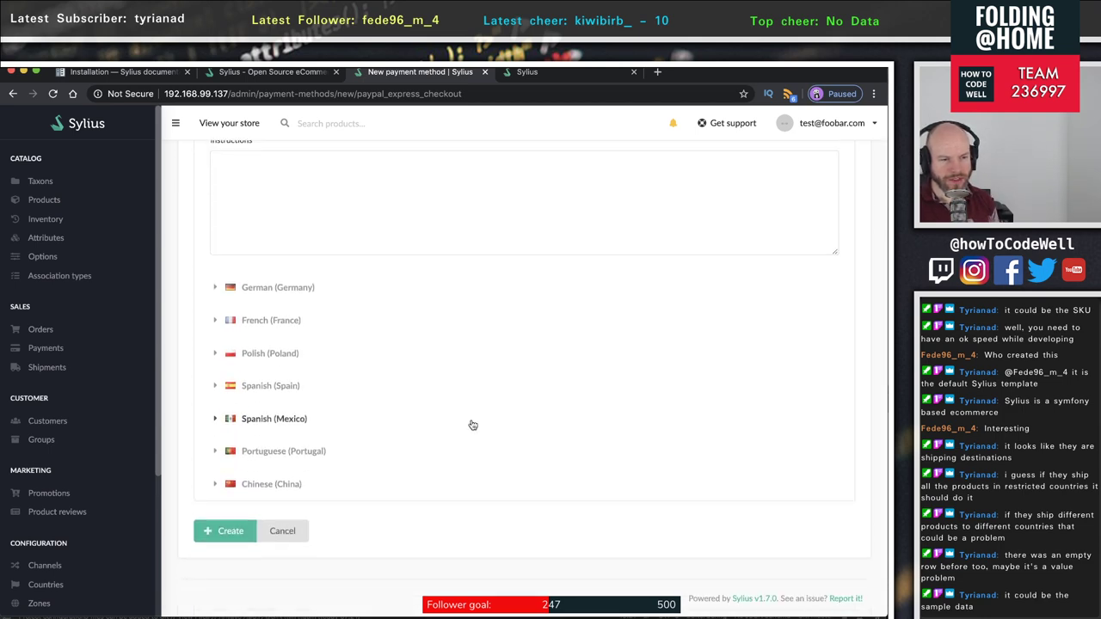
{"action": "scroll", "coordinate": [473, 424], "scroll_direction": "up", "scroll_amount": 10}
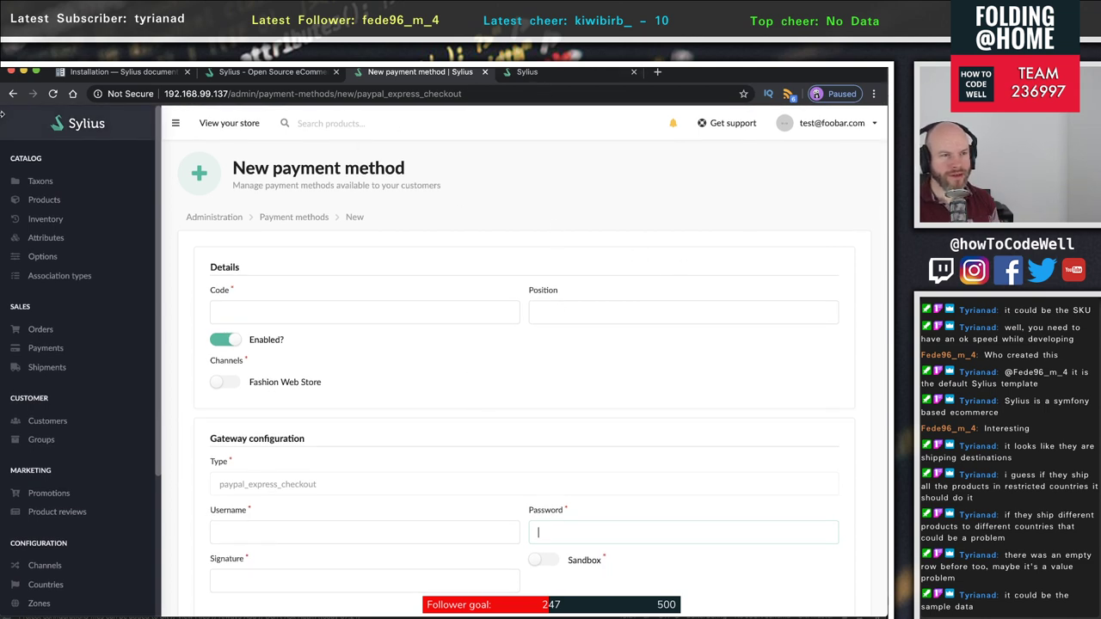
{"action": "scroll", "coordinate": [71, 443], "scroll_direction": "down", "scroll_amount": 3}
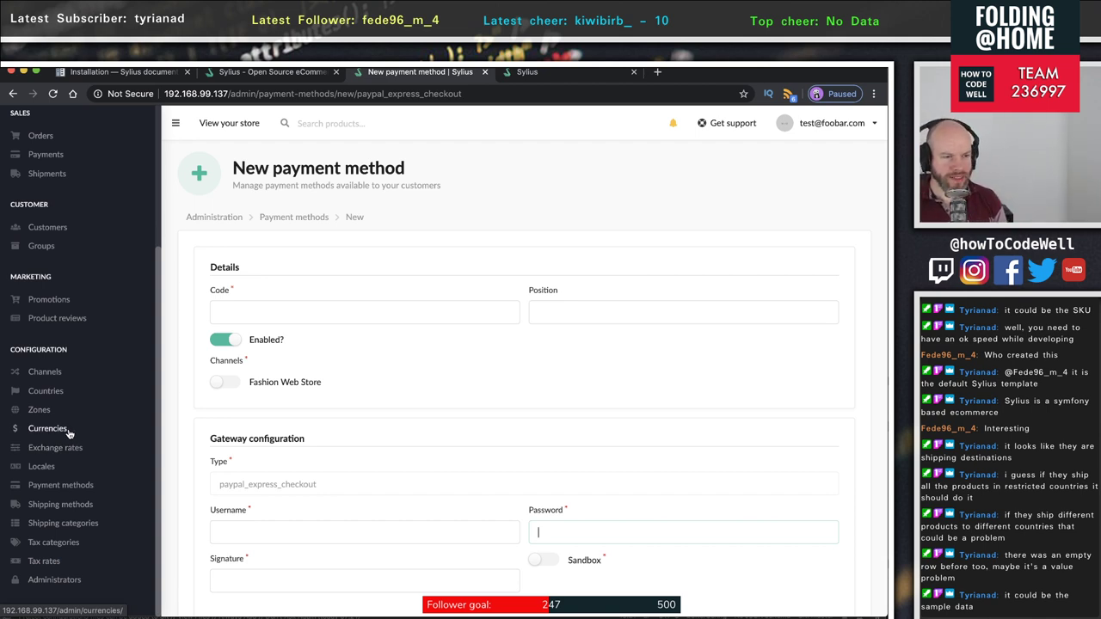
{"action": "scroll", "coordinate": [117, 442], "scroll_direction": "up", "scroll_amount": 1}
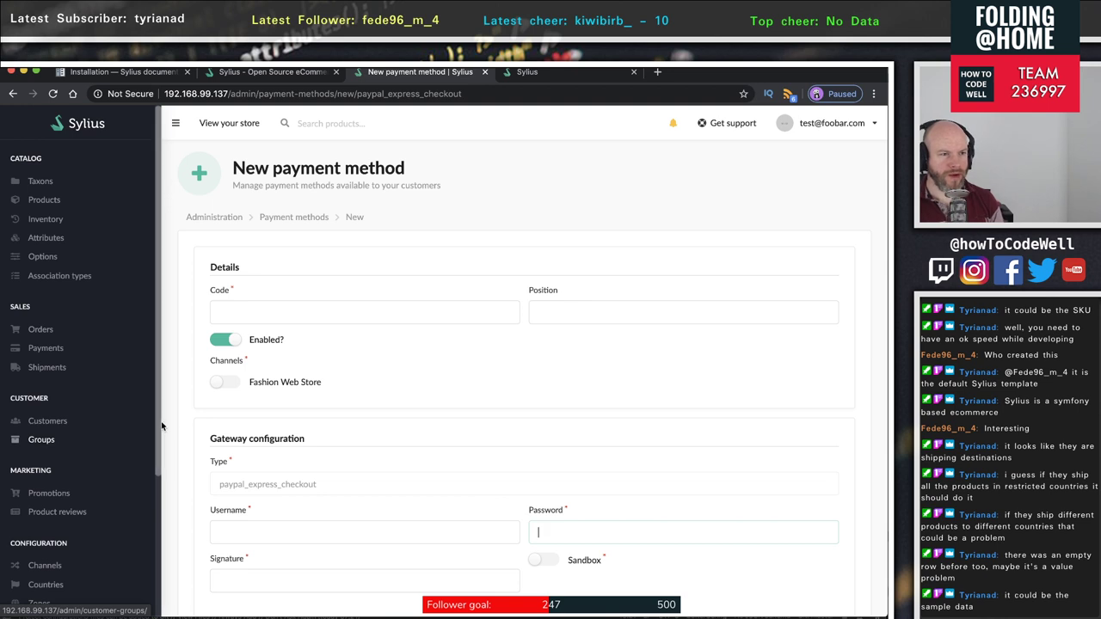
{"action": "scroll", "coordinate": [163, 421], "scroll_direction": "down", "scroll_amount": 1}
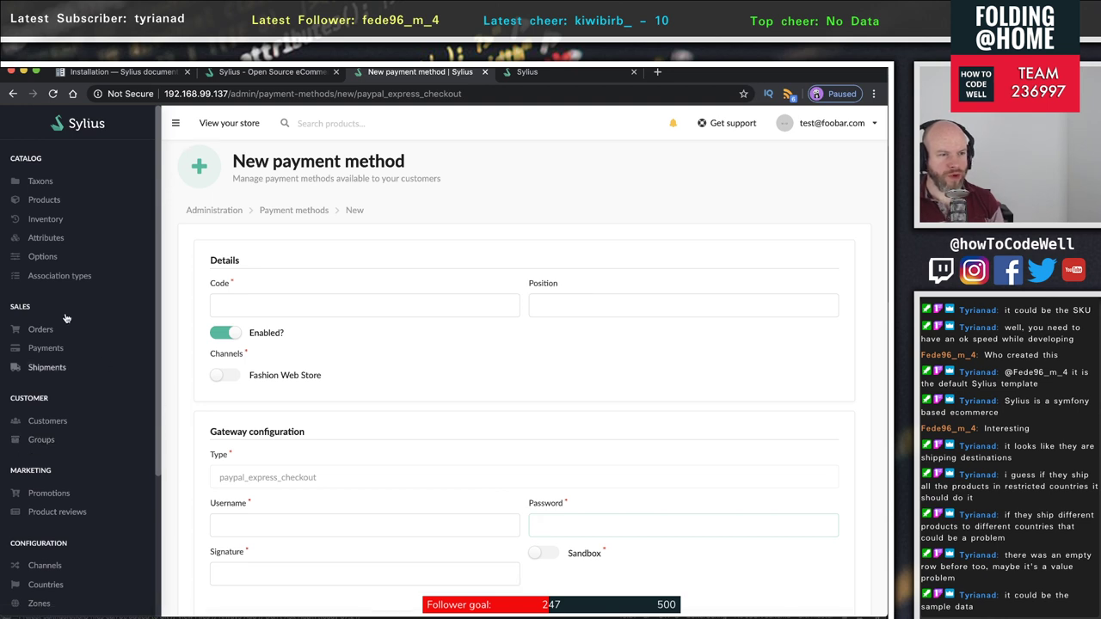
{"action": "left_click", "coordinate": [51, 202]}
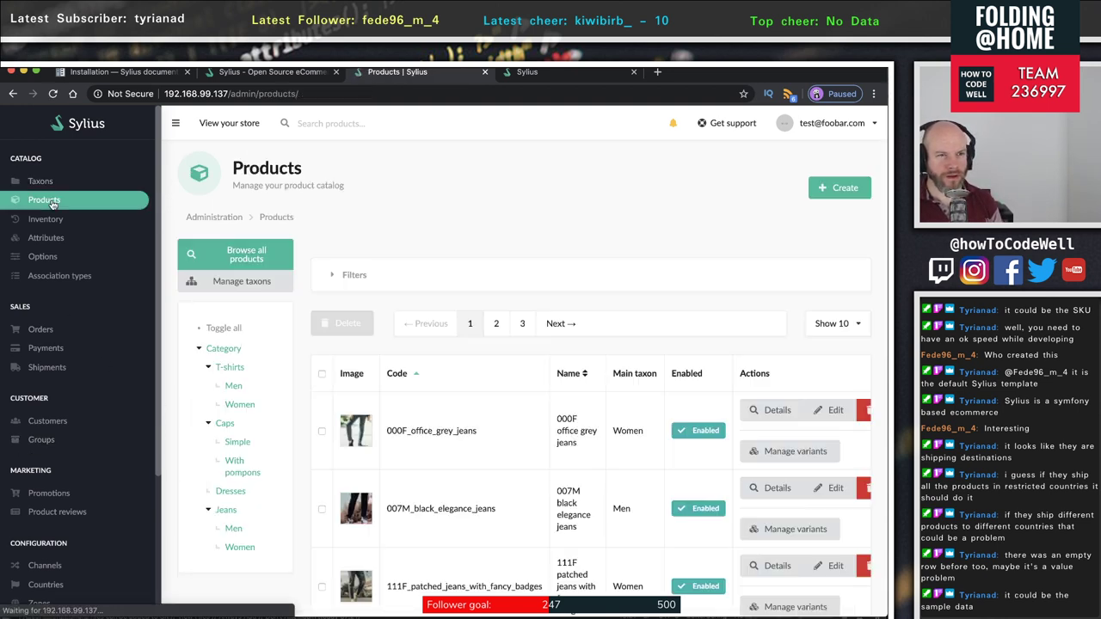
- Start a new simple product with code TEST, price 12.50 and an original price
{"action": "left_click", "coordinate": [844, 199]}
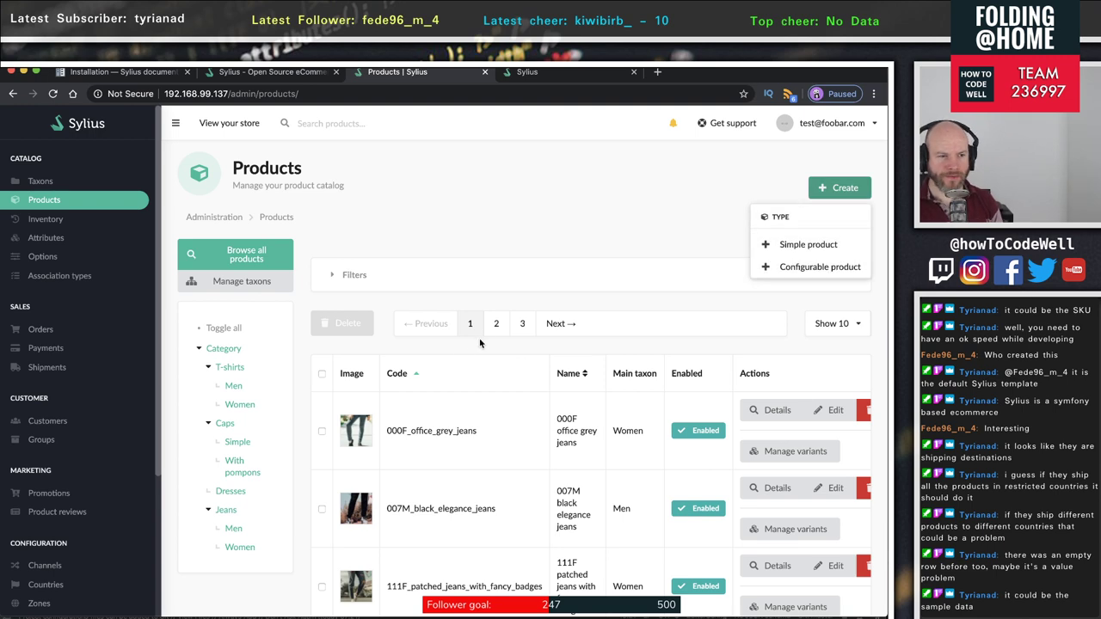
{"action": "left_click", "coordinate": [807, 236]}
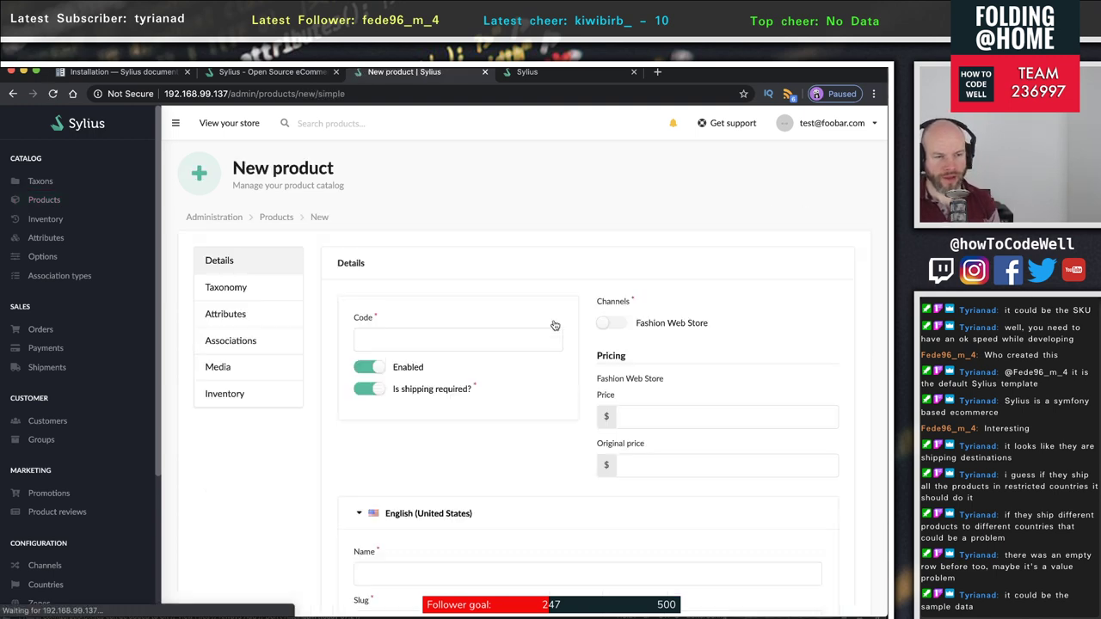
{"action": "scroll", "coordinate": [609, 308], "scroll_direction": "down", "scroll_amount": 2}
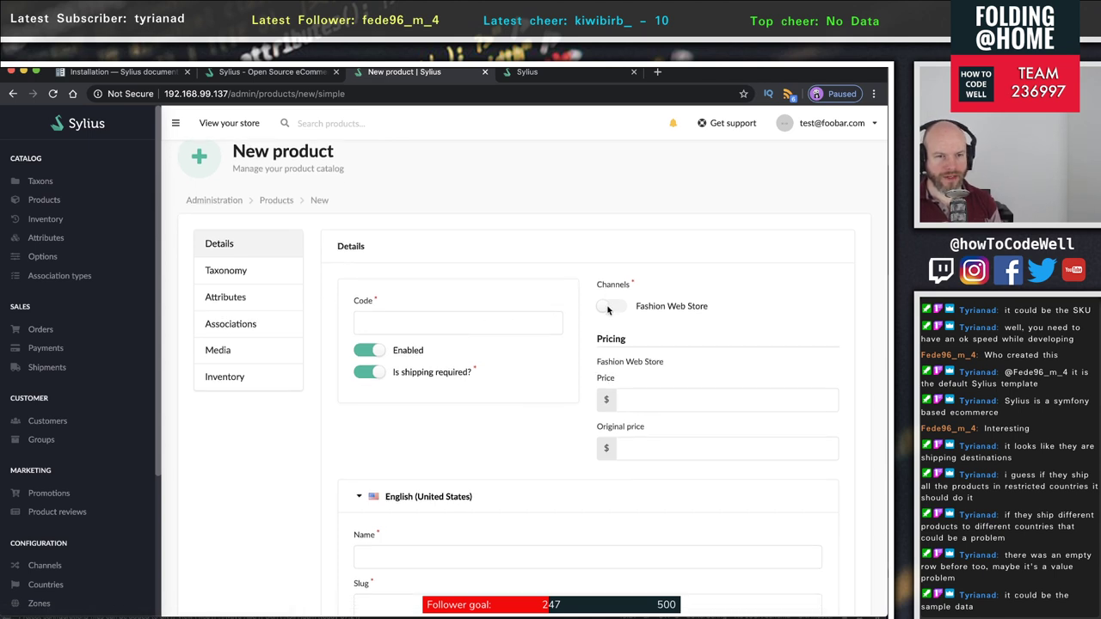
{"action": "left_click", "coordinate": [443, 259]}
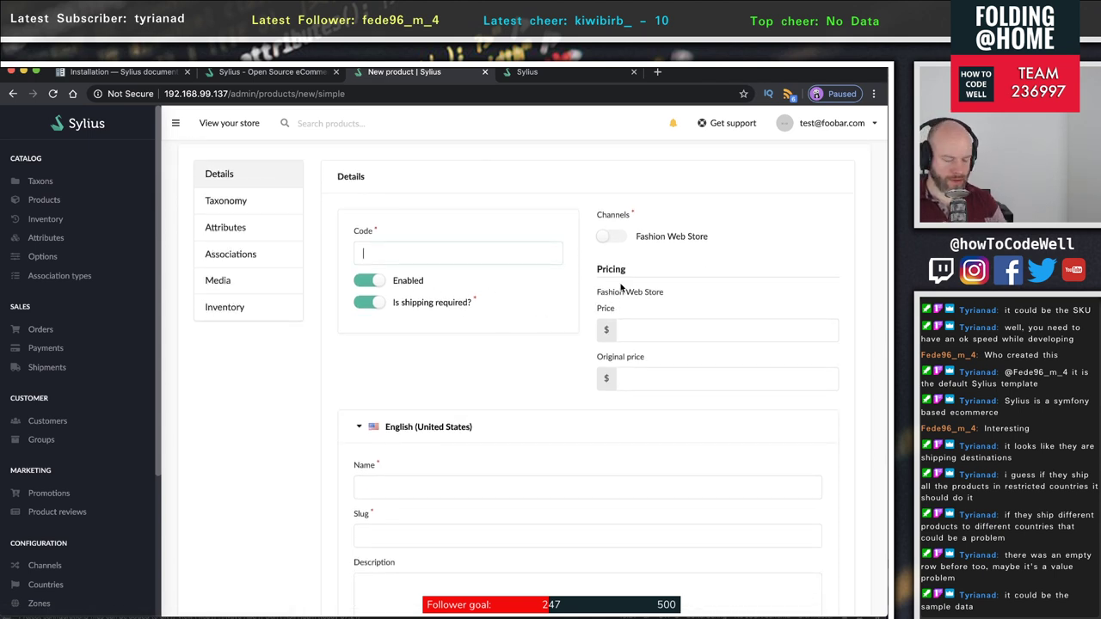
{"action": "type", "text": "TEST"}
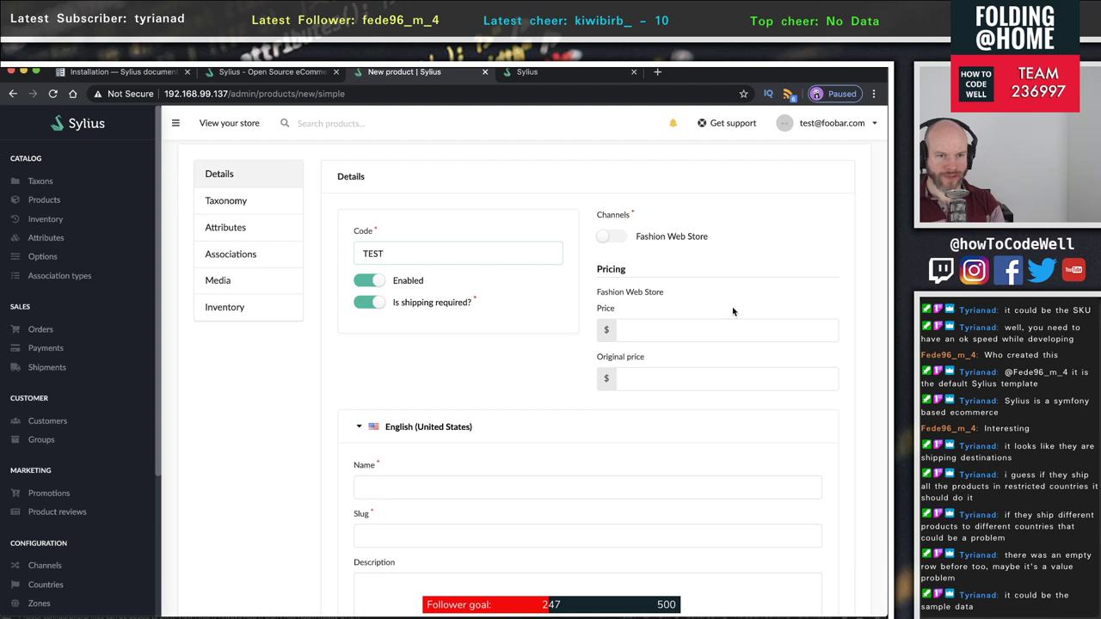
{"action": "left_click", "coordinate": [690, 335]}
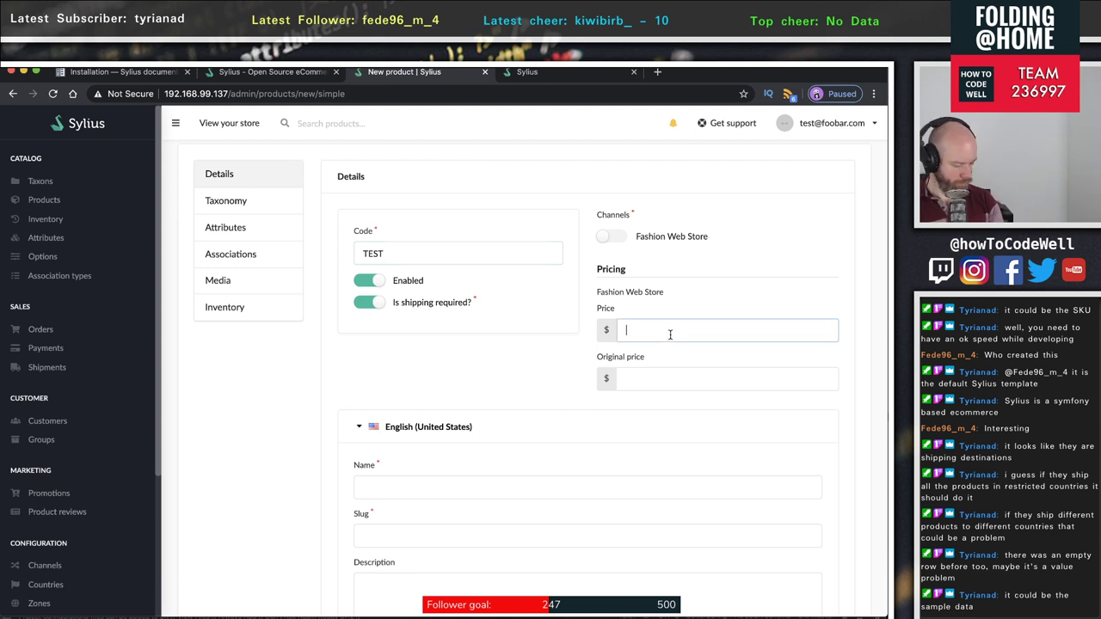
{"action": "type", "text": "12.50"}
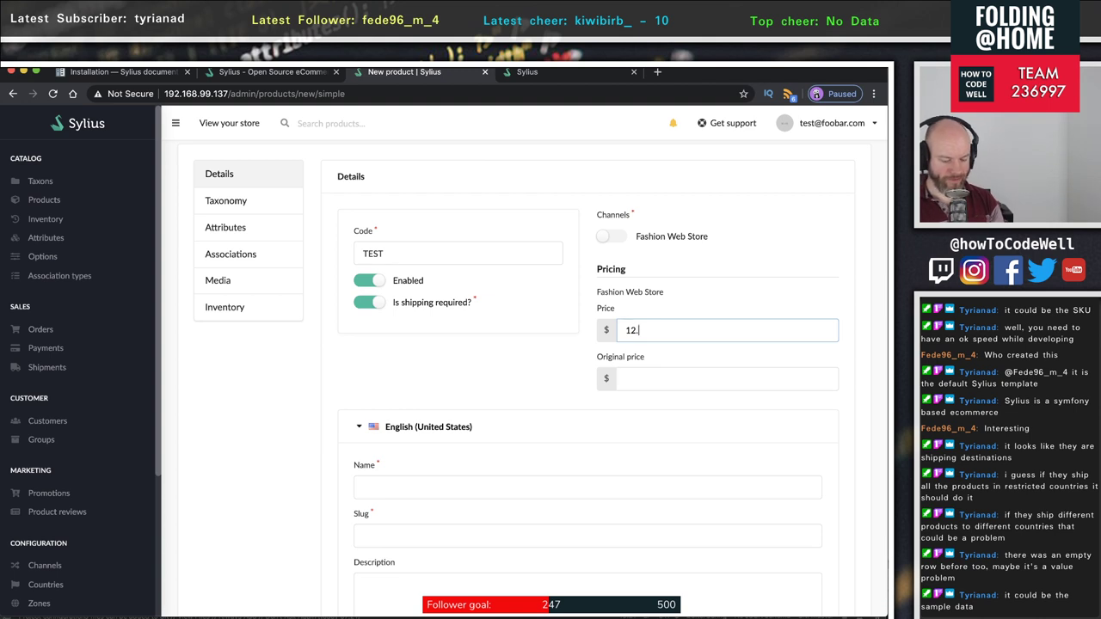
{"action": "left_click", "coordinate": [652, 380]}
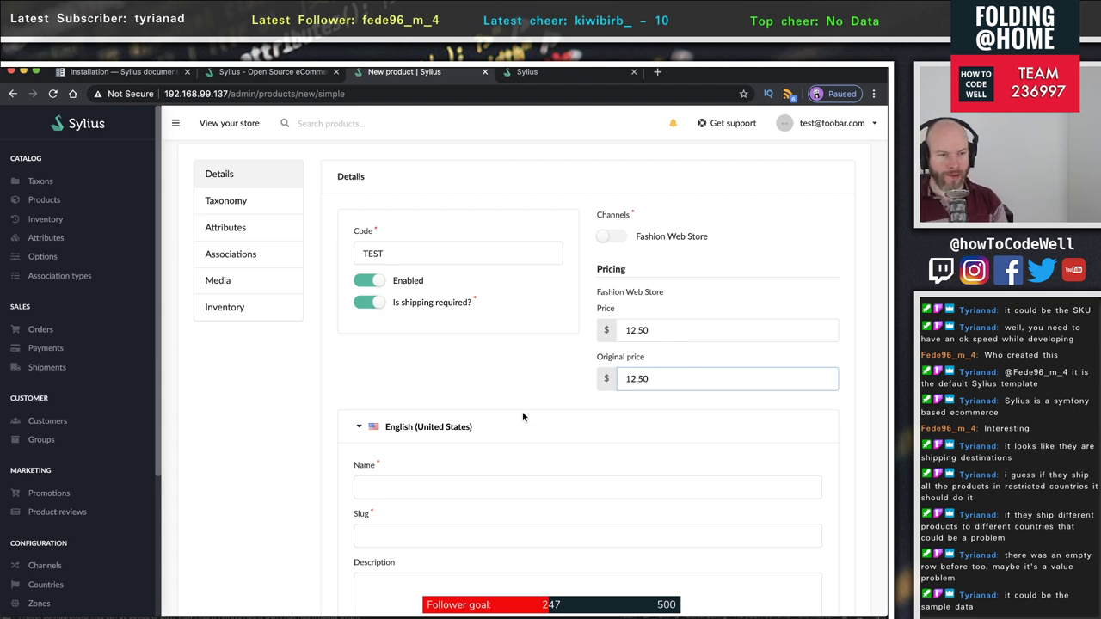
- Name the product 'Test product 1' with a capital T
{"action": "left_click", "coordinate": [468, 487]}
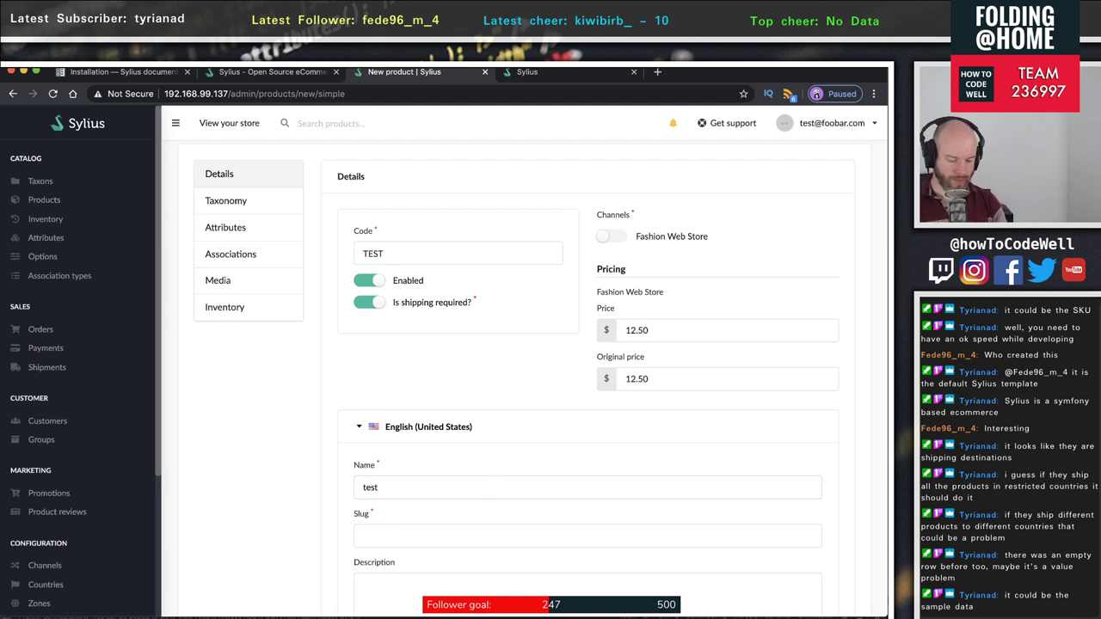
{"action": "type", "text": "test product"}
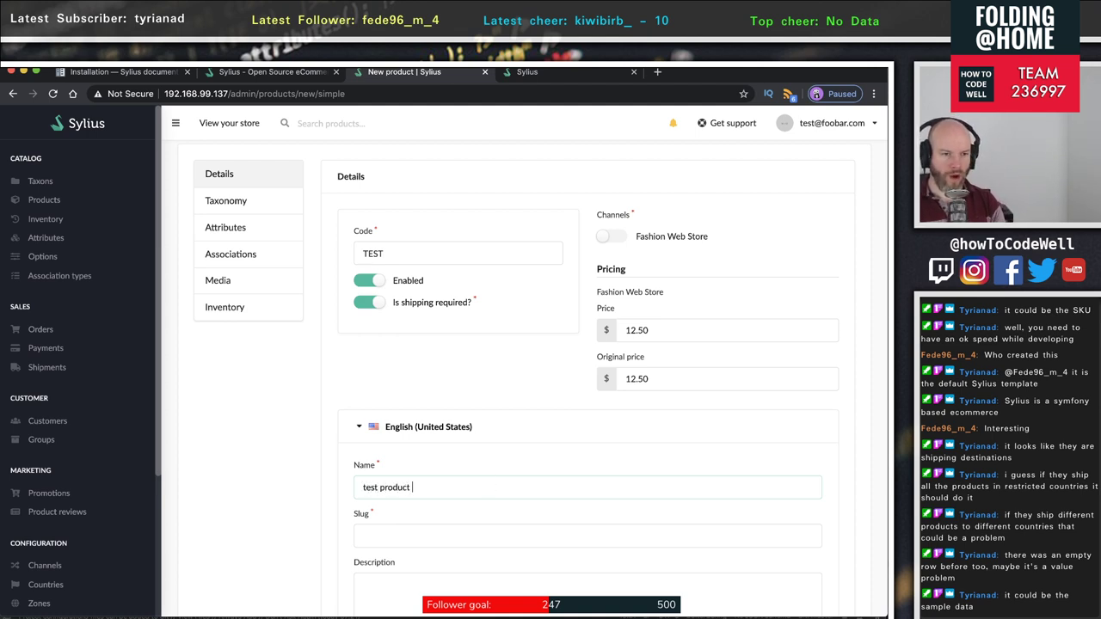
{"action": "type", "text": " 1"}
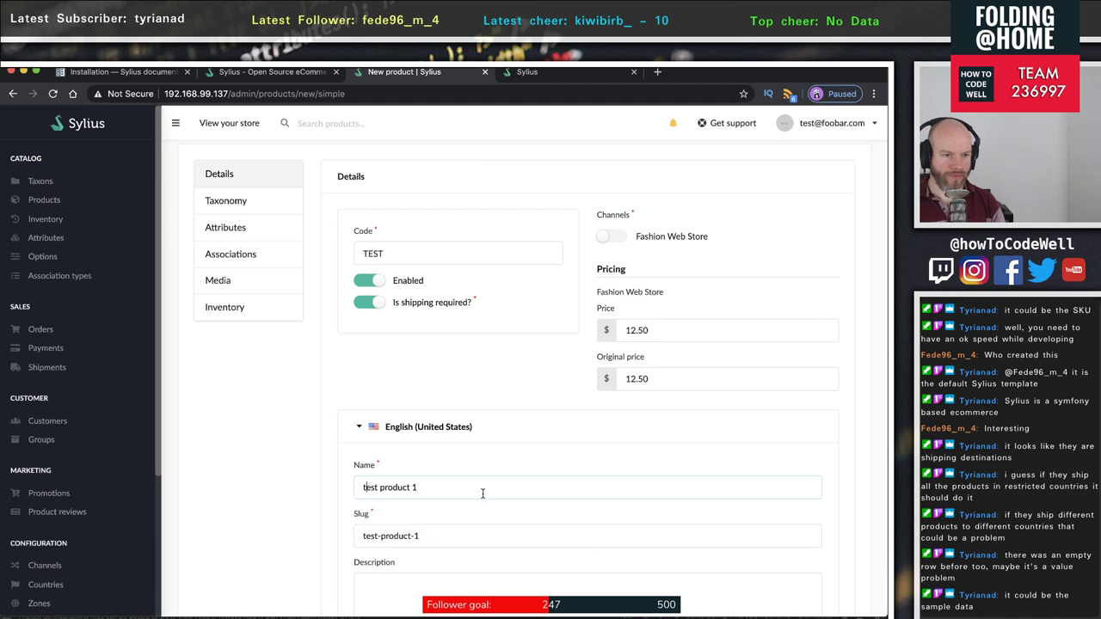
{"action": "key", "text": "Home"}
{"action": "key", "text": "Delete"}
{"action": "type", "text": "T"}
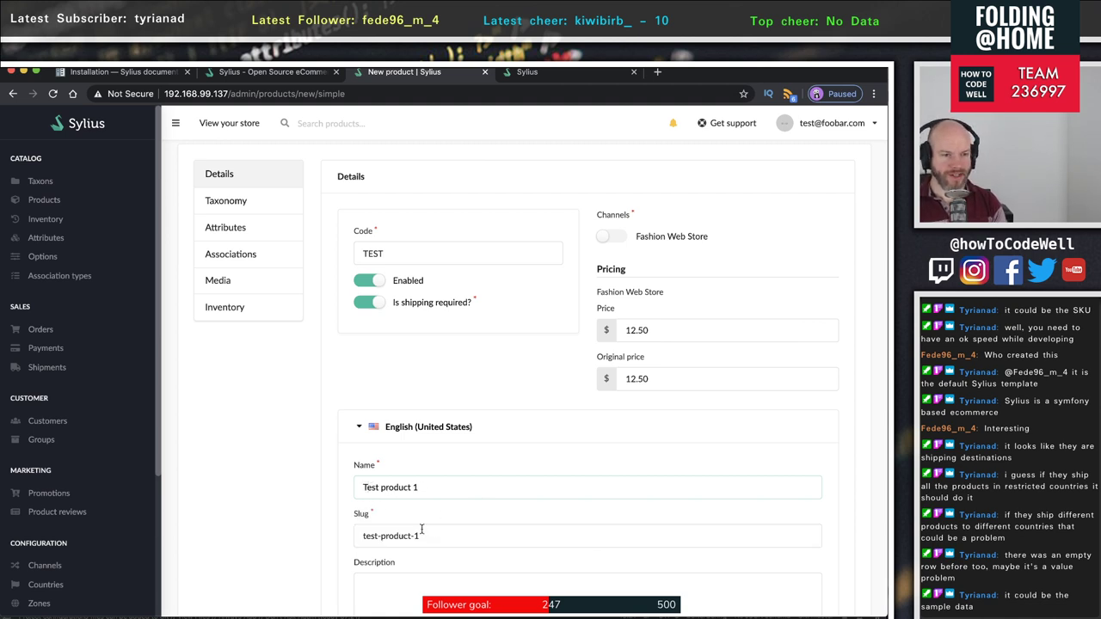
{"action": "key", "text": "ctrl+a"}
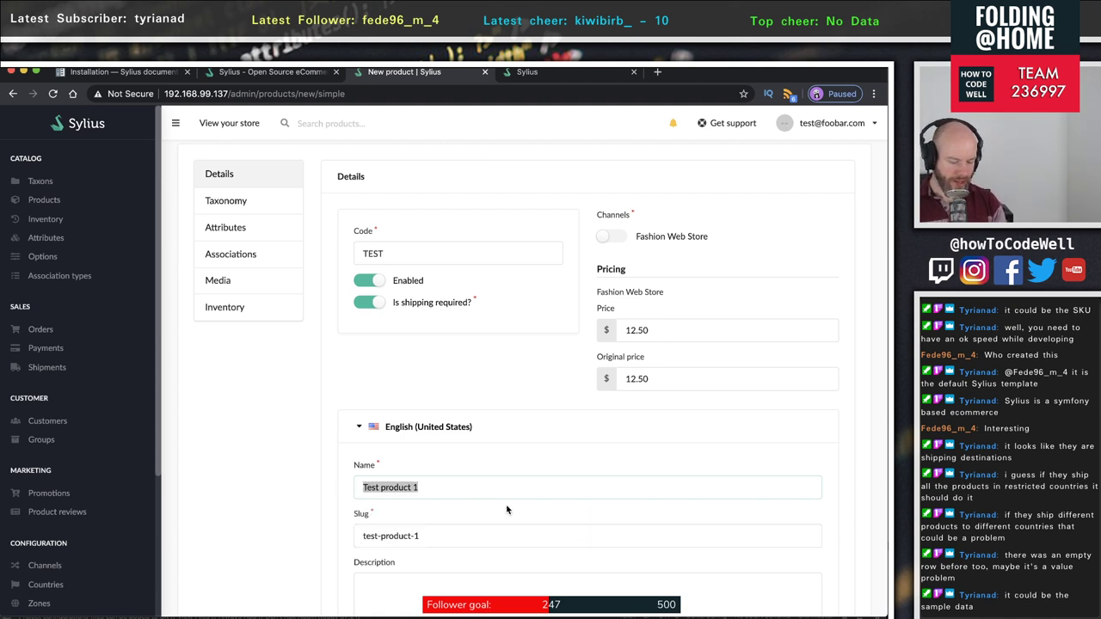
- Describe it as 'This is a test', set tax category Other, and create the product
{"action": "scroll", "coordinate": [507, 510], "scroll_direction": "down", "scroll_amount": 3}
{"action": "left_click", "coordinate": [412, 469]}
{"action": "type", "text": "Th"}
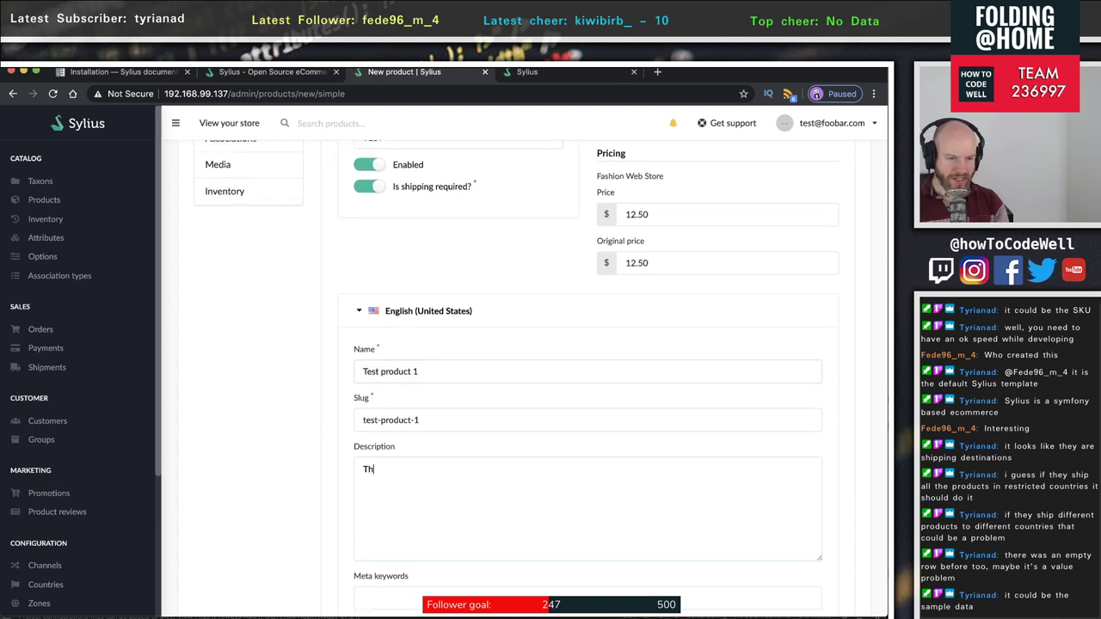
{"action": "type", "text": "is is a test"}
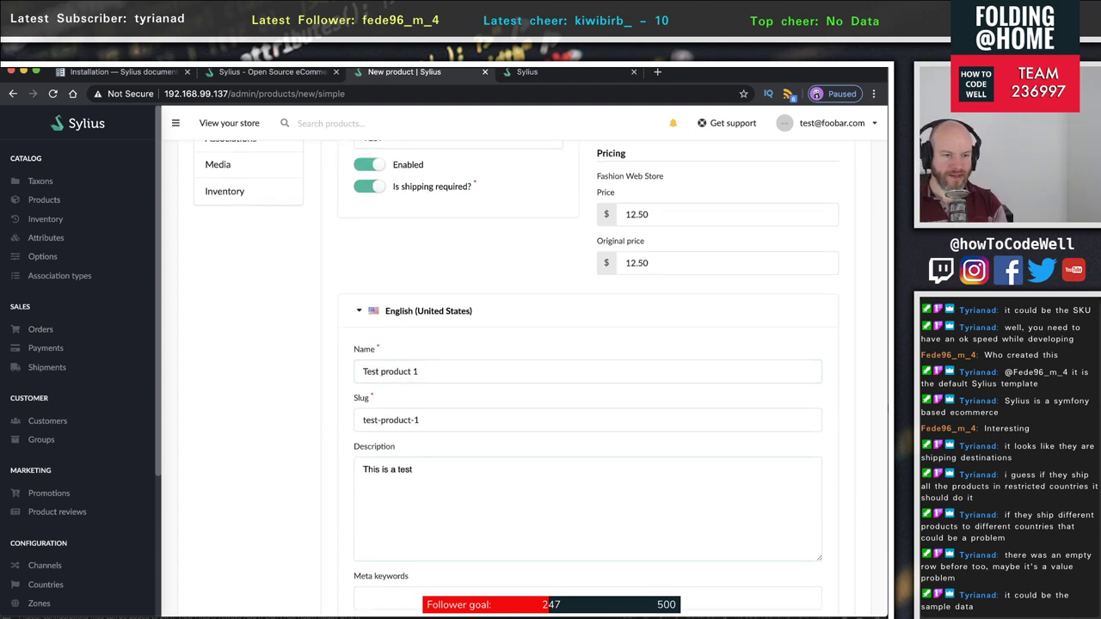
{"action": "scroll", "coordinate": [551, 517], "scroll_direction": "down", "scroll_amount": 6}
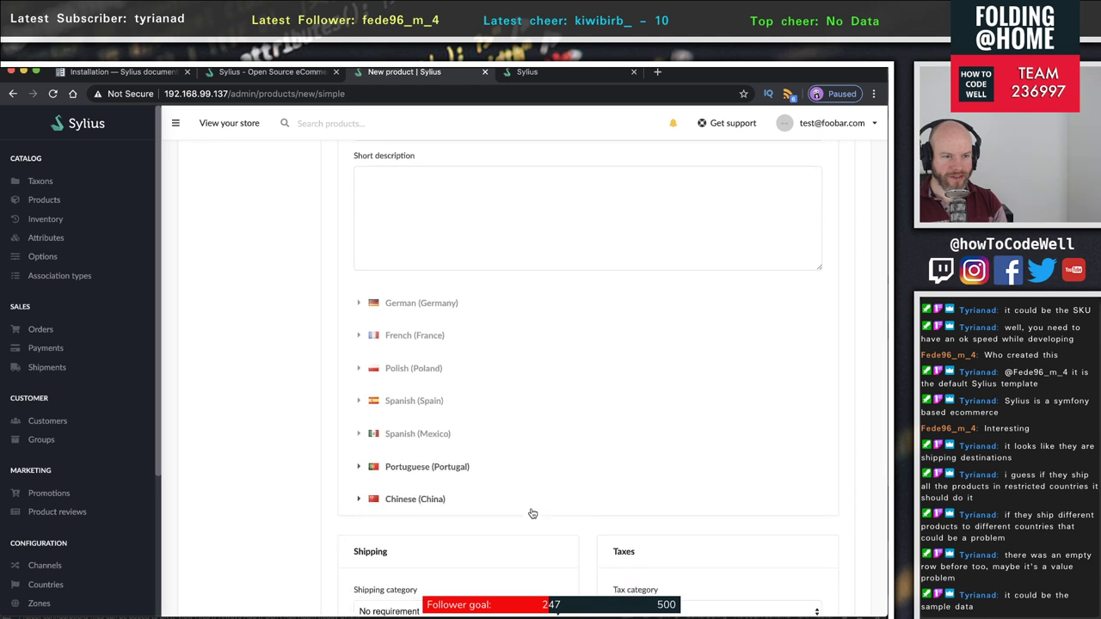
{"action": "scroll", "coordinate": [533, 514], "scroll_direction": "down", "scroll_amount": 3}
{"action": "left_click", "coordinate": [437, 479]}
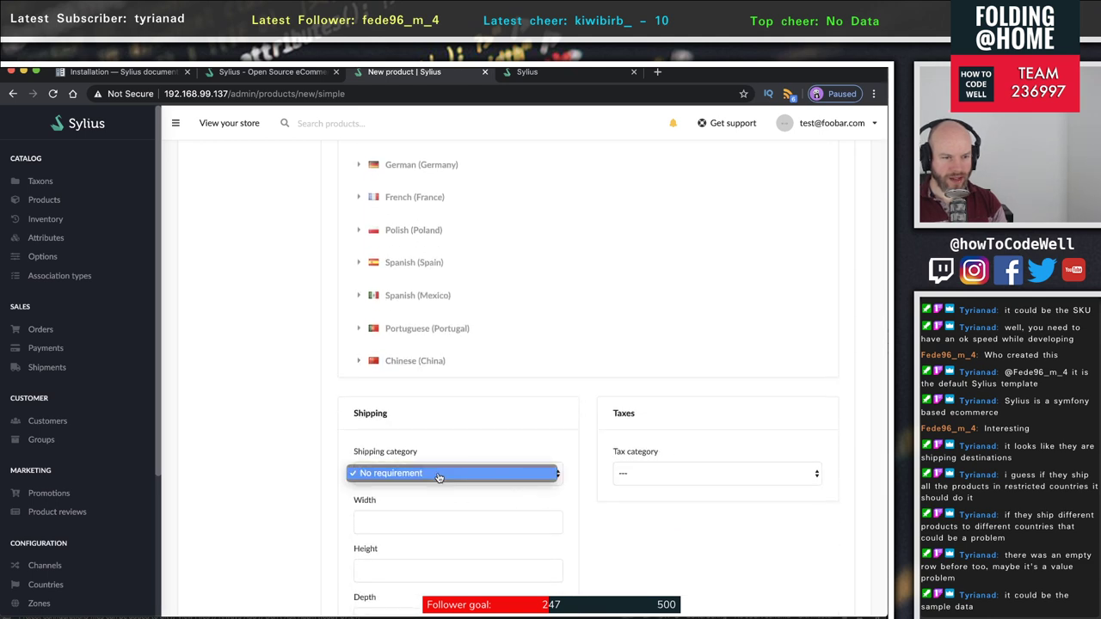
{"action": "left_click", "coordinate": [418, 436]}
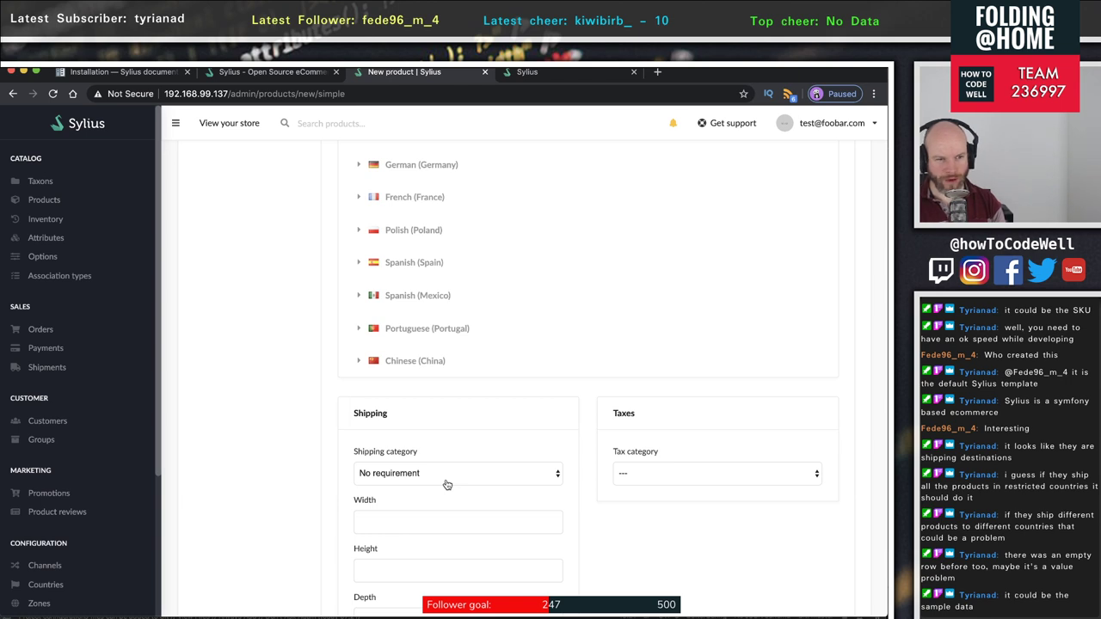
{"action": "scroll", "coordinate": [447, 484], "scroll_direction": "down", "scroll_amount": 3}
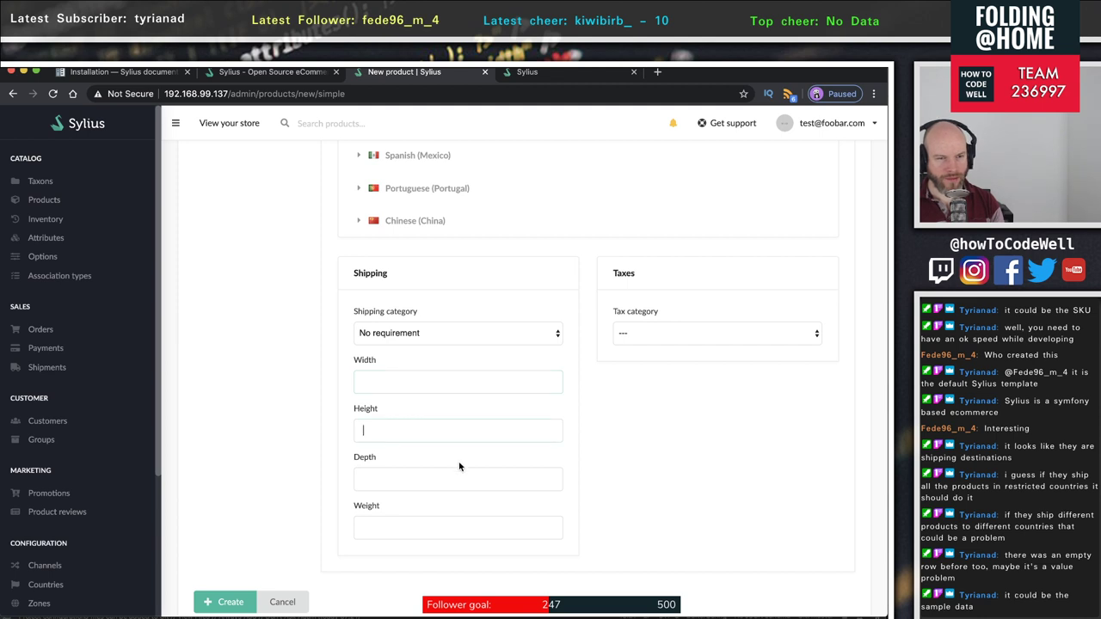
{"action": "left_click", "coordinate": [698, 338]}
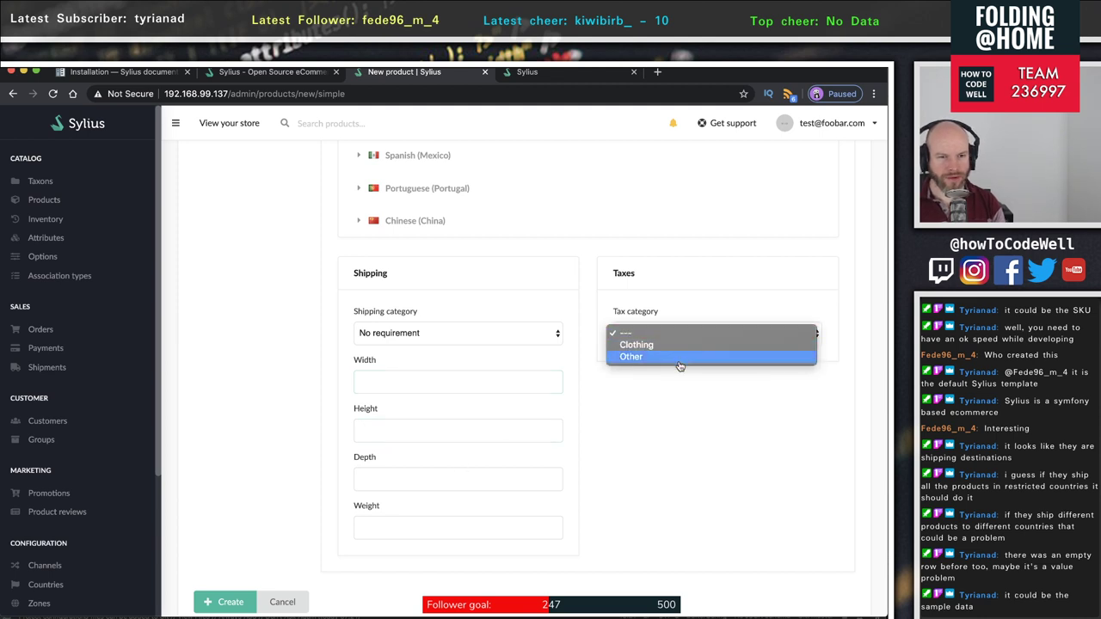
{"action": "left_click", "coordinate": [678, 365]}
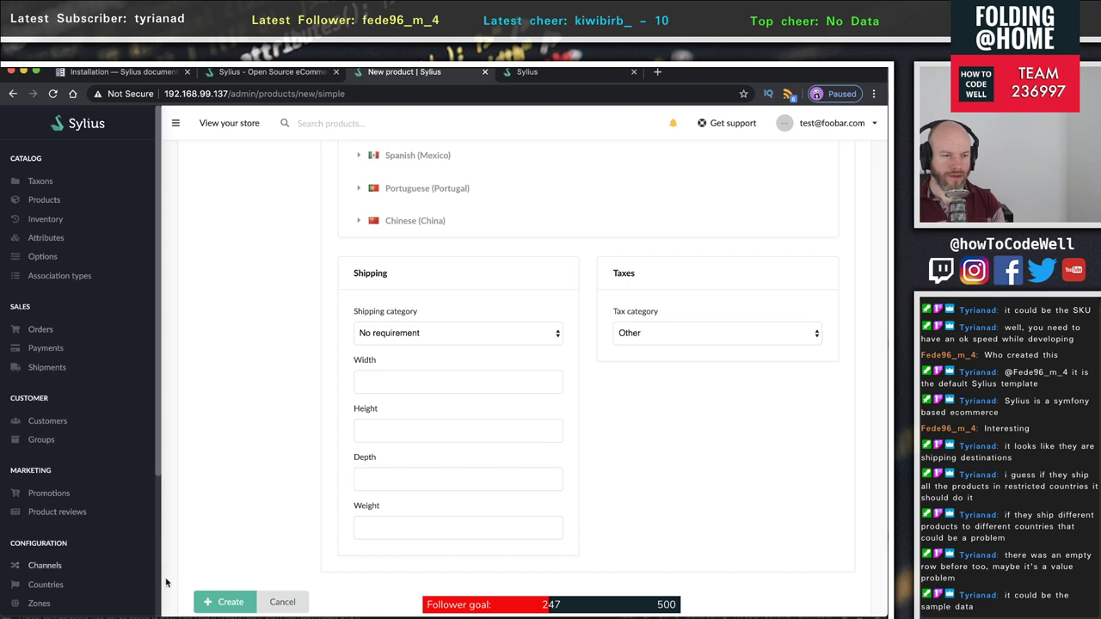
{"action": "scroll", "coordinate": [246, 504], "scroll_direction": "down", "scroll_amount": 2}
{"action": "left_click", "coordinate": [230, 532]}
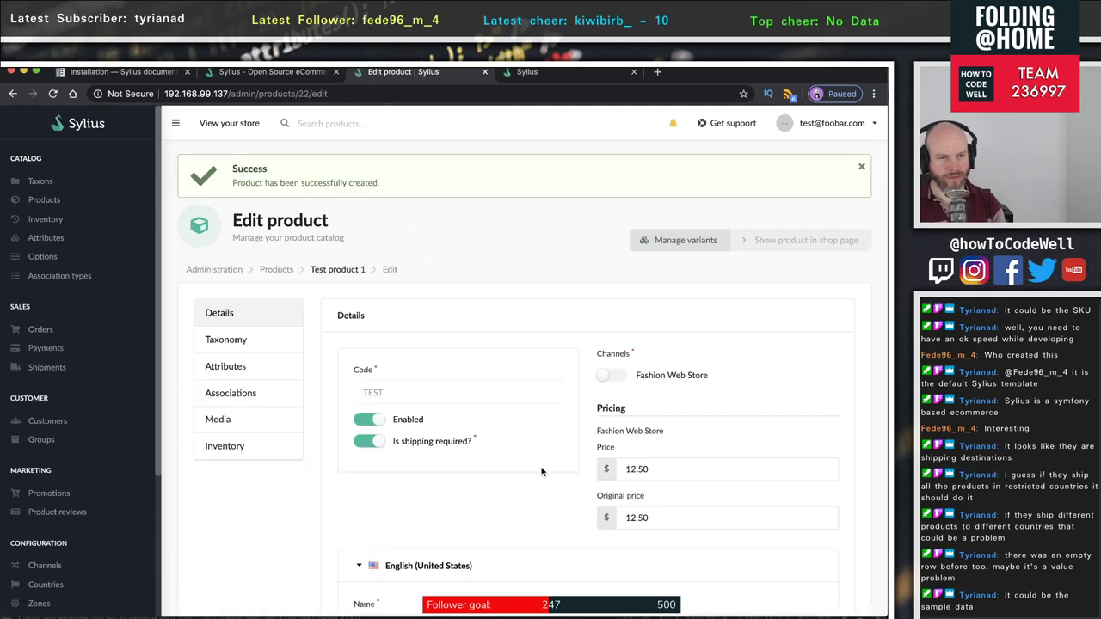
- Enable the Fashion Web Store channel for Test product 1 and save the changes
{"action": "scroll", "coordinate": [540, 475], "scroll_direction": "down", "scroll_amount": 3}
{"action": "scroll", "coordinate": [466, 410], "scroll_direction": "down", "scroll_amount": 8}
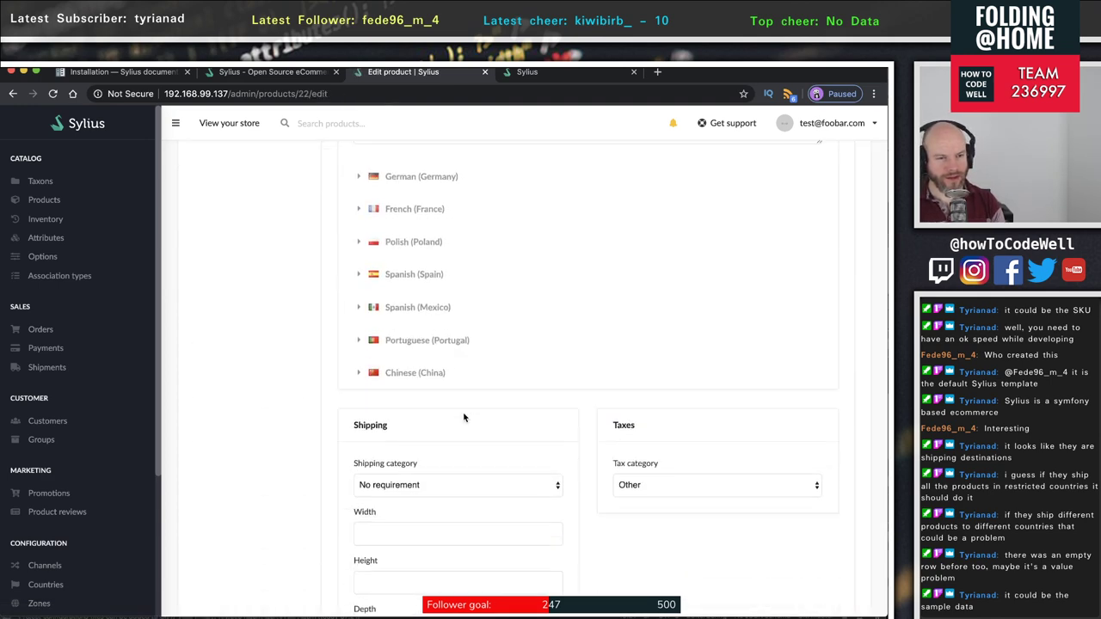
{"action": "scroll", "coordinate": [493, 440], "scroll_direction": "up", "scroll_amount": 10}
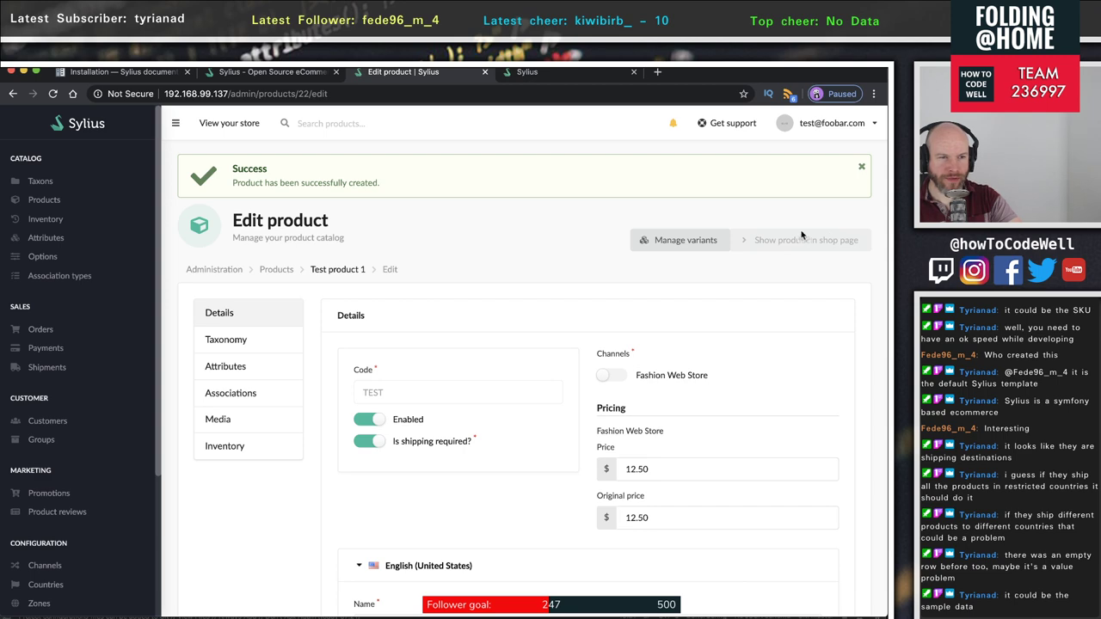
{"action": "scroll", "coordinate": [648, 396], "scroll_direction": "down", "scroll_amount": 15}
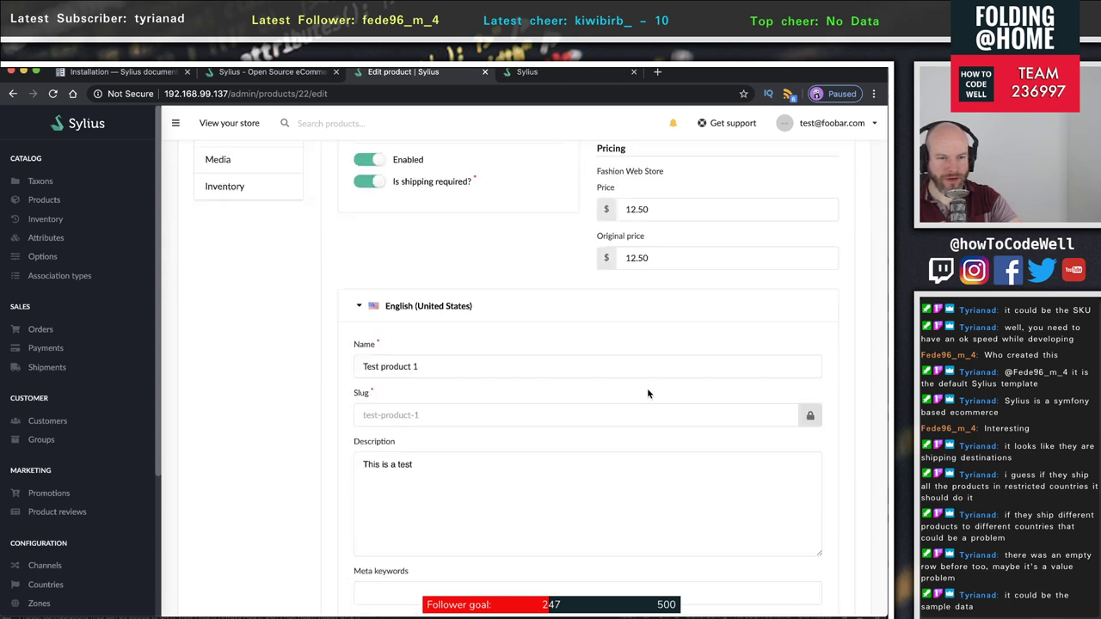
{"action": "scroll", "coordinate": [648, 396], "scroll_direction": "up", "scroll_amount": 14}
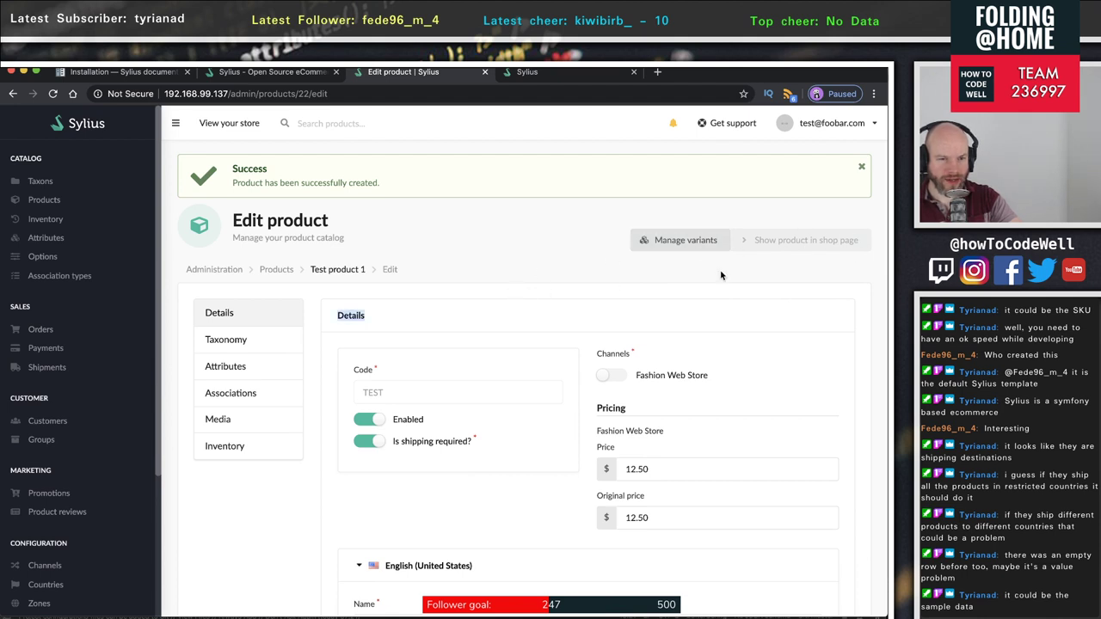
{"action": "left_click", "coordinate": [606, 379]}
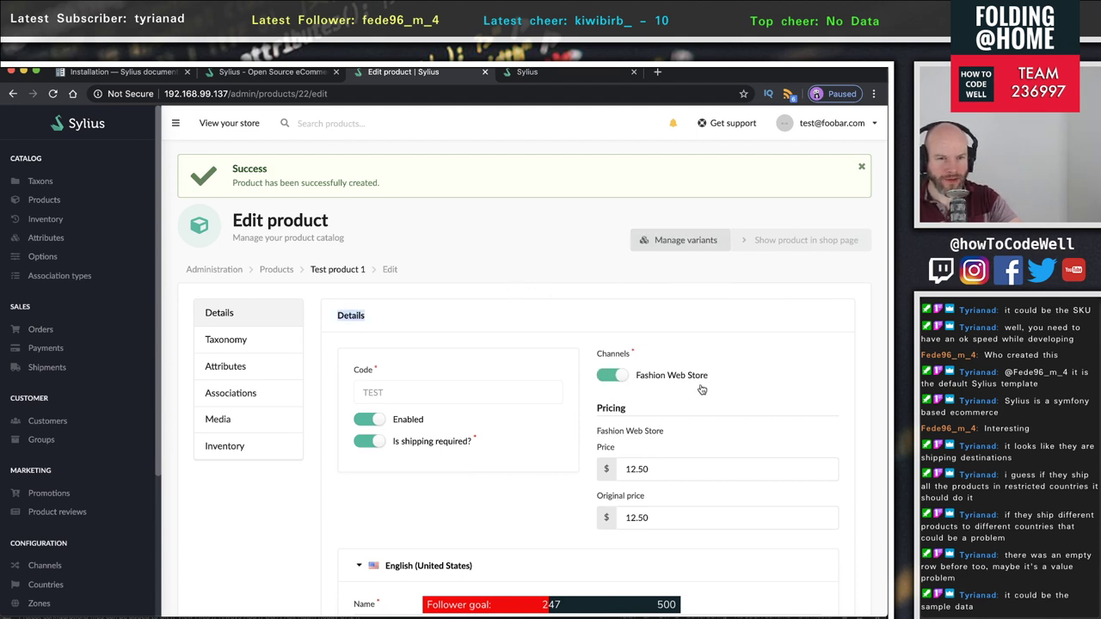
{"action": "scroll", "coordinate": [701, 389], "scroll_direction": "down", "scroll_amount": 10}
{"action": "scroll", "coordinate": [702, 389], "scroll_direction": "up", "scroll_amount": 10}
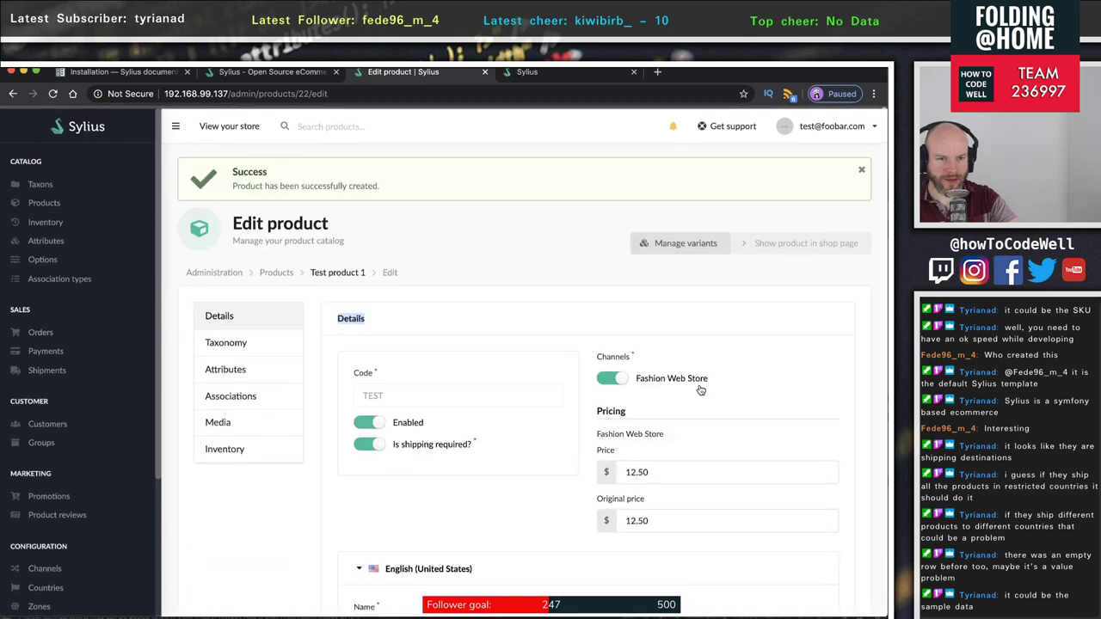
{"action": "scroll", "coordinate": [710, 387], "scroll_direction": "down", "scroll_amount": 10}
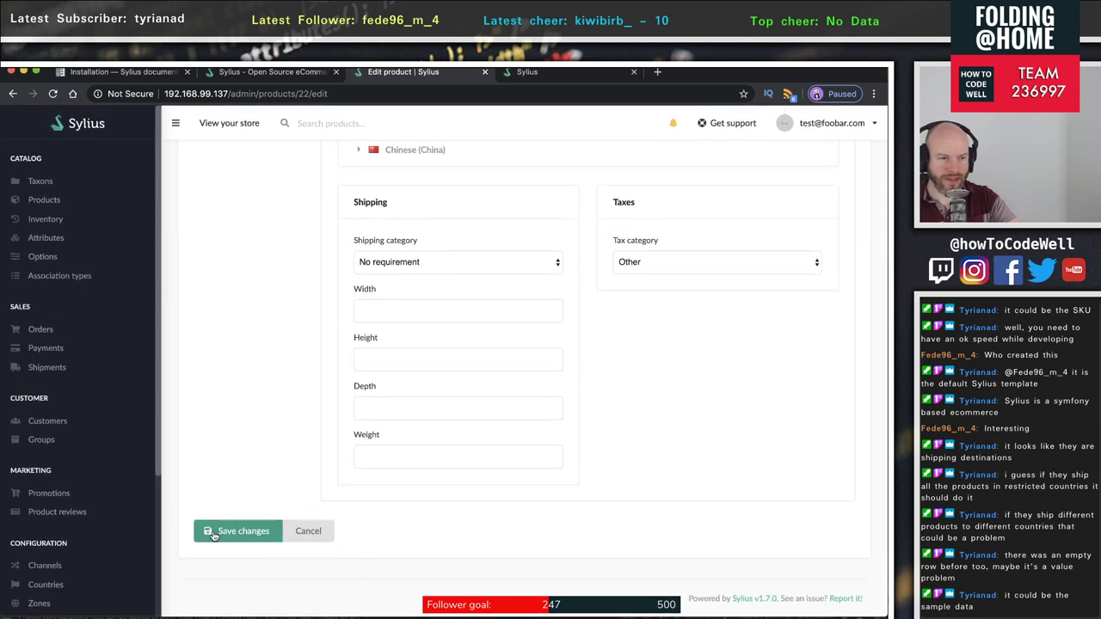
{"action": "left_click", "coordinate": [213, 532]}
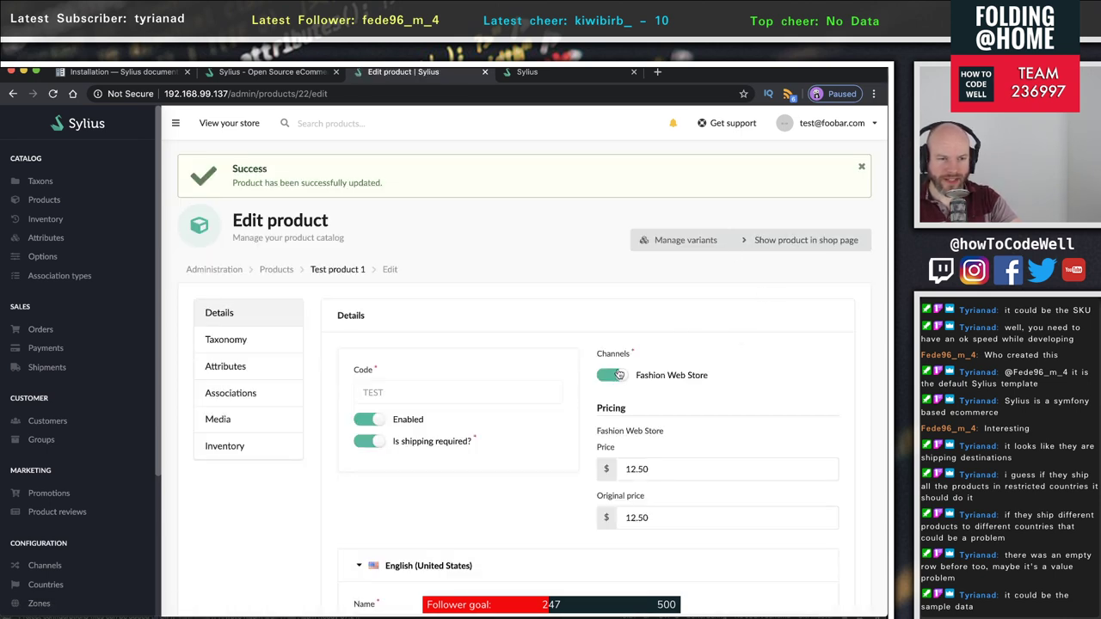
{"action": "left_click", "coordinate": [800, 243]}
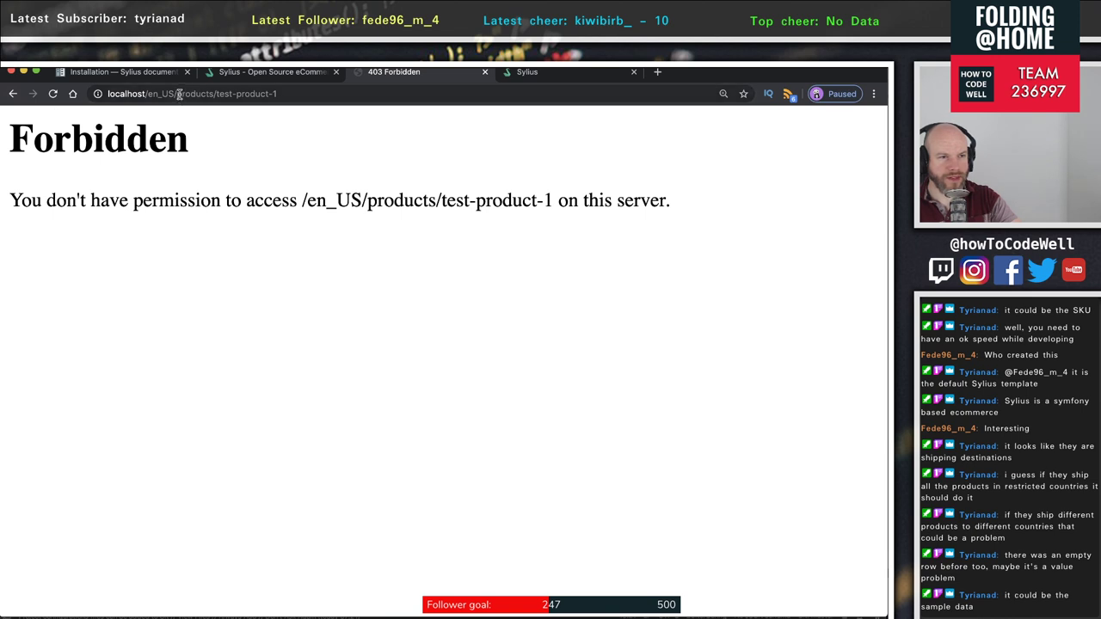
{"action": "left_click_drag", "start_coordinate": [177, 94], "coordinate": [417, 101]}
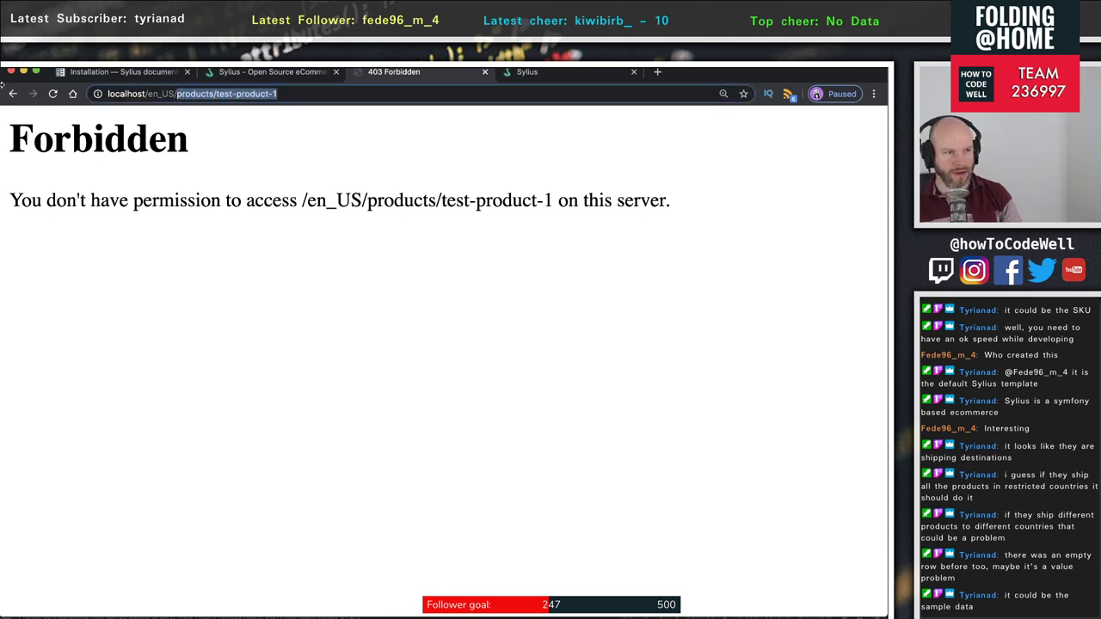
{"action": "left_click", "coordinate": [13, 94]}
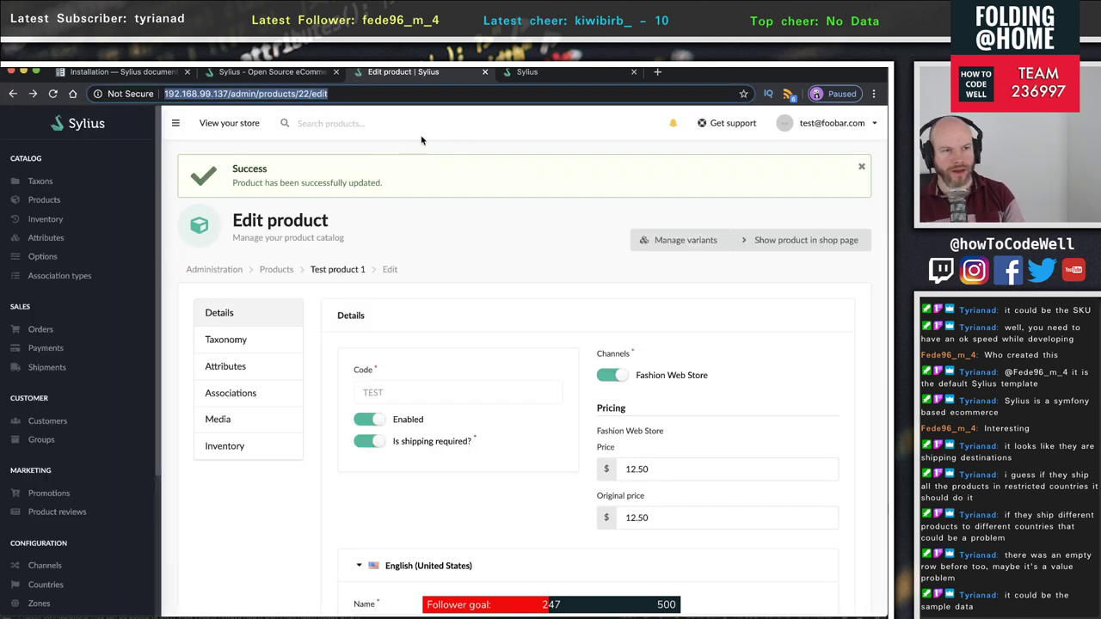
{"action": "left_click", "coordinate": [547, 76]}
{"action": "scroll", "coordinate": [266, 146], "scroll_direction": "up", "scroll_amount": 5}
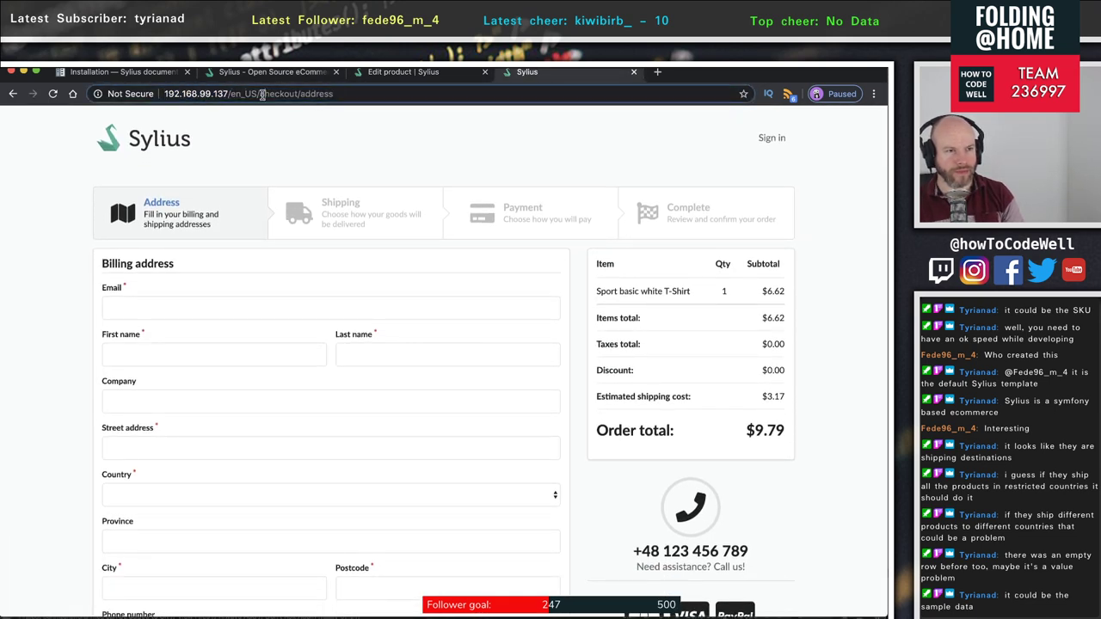
{"action": "left_click_drag", "start_coordinate": [261, 93], "coordinate": [591, 111]}
{"action": "type", "text": "products/test-product-1"}
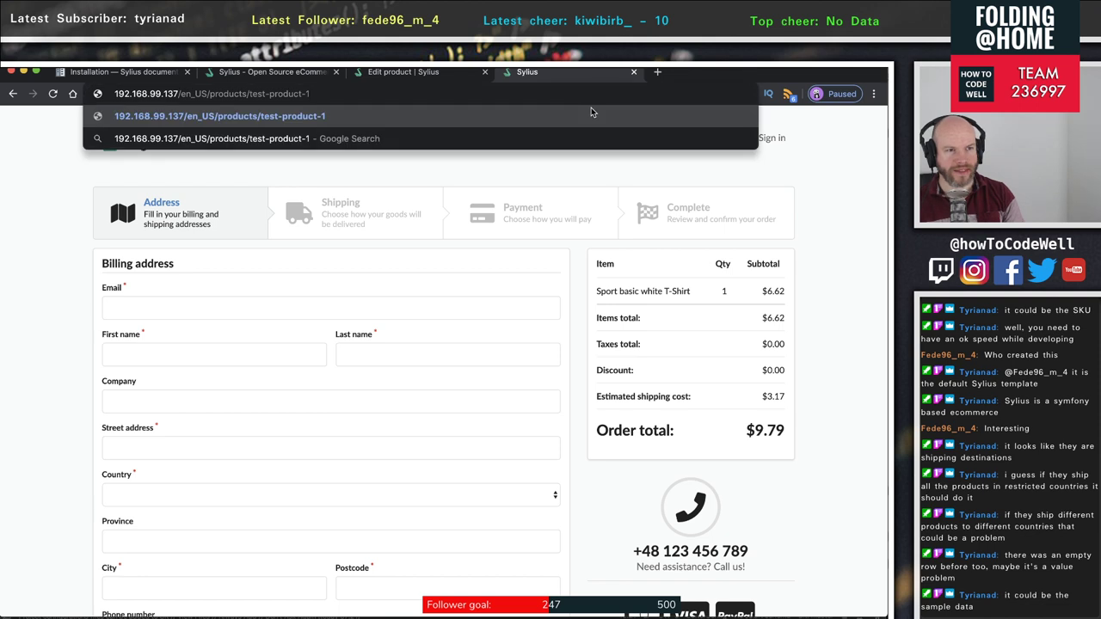
{"action": "key", "text": "Return"}
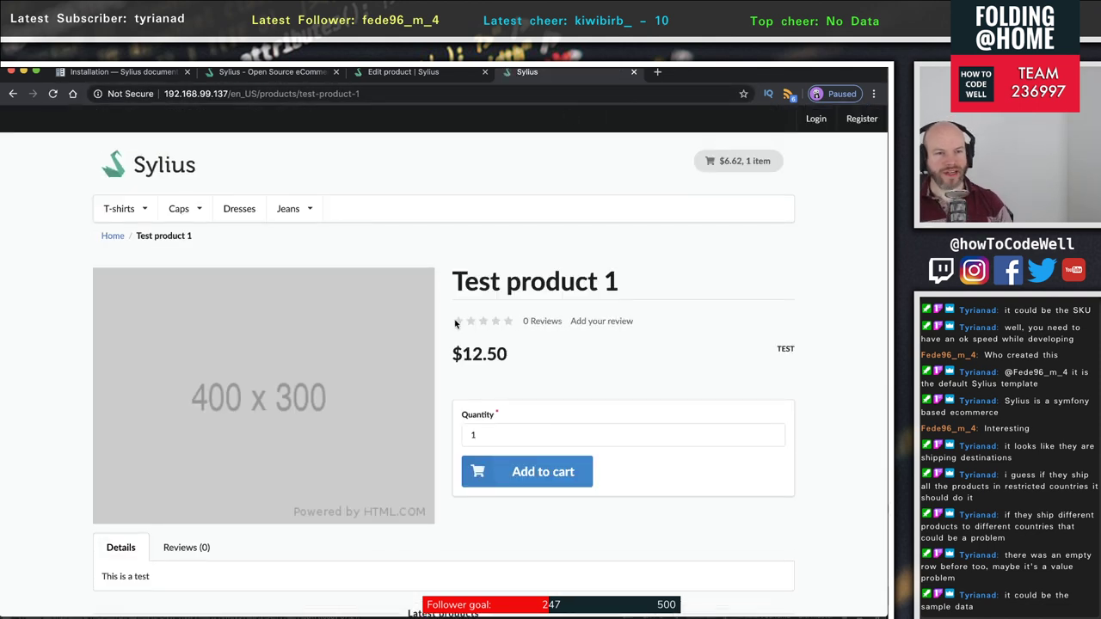
{"action": "scroll", "coordinate": [482, 370], "scroll_direction": "down", "scroll_amount": 1}
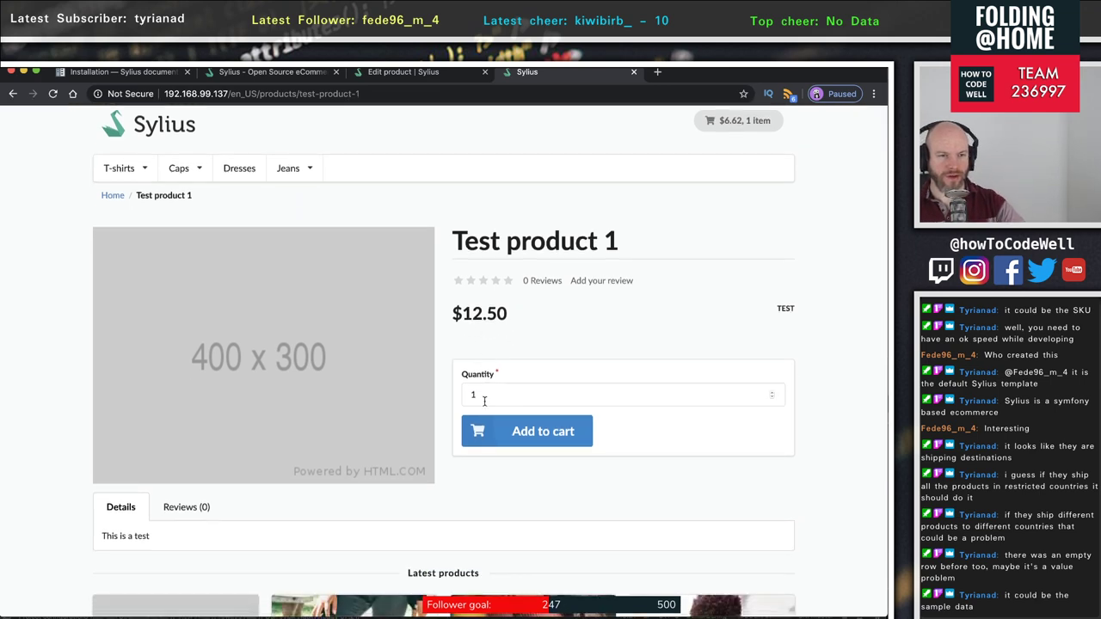
{"action": "left_click", "coordinate": [484, 395]}
{"action": "scroll", "coordinate": [638, 423], "scroll_direction": "down", "scroll_amount": 5}
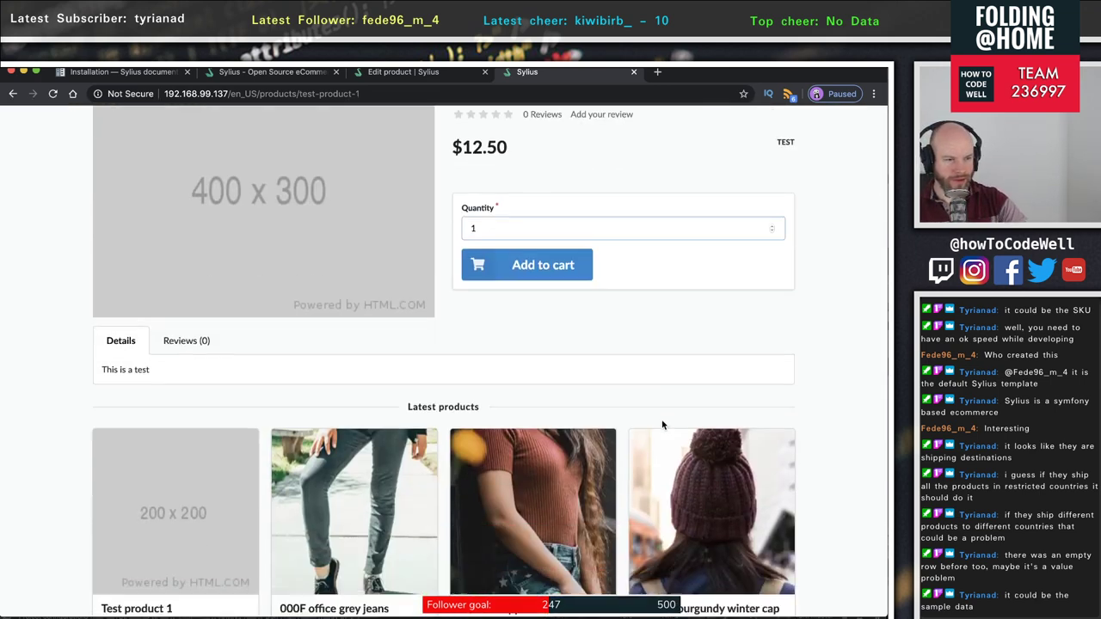
{"action": "left_click", "coordinate": [182, 287]}
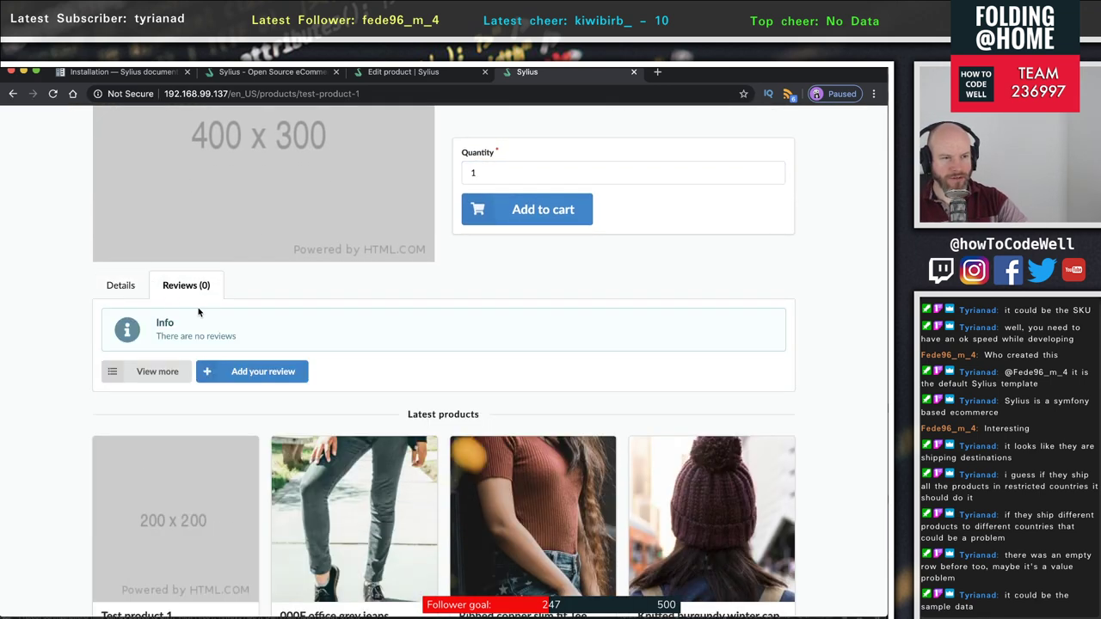
{"action": "left_click", "coordinate": [120, 284]}
{"action": "scroll", "coordinate": [439, 392], "scroll_direction": "down", "scroll_amount": 4}
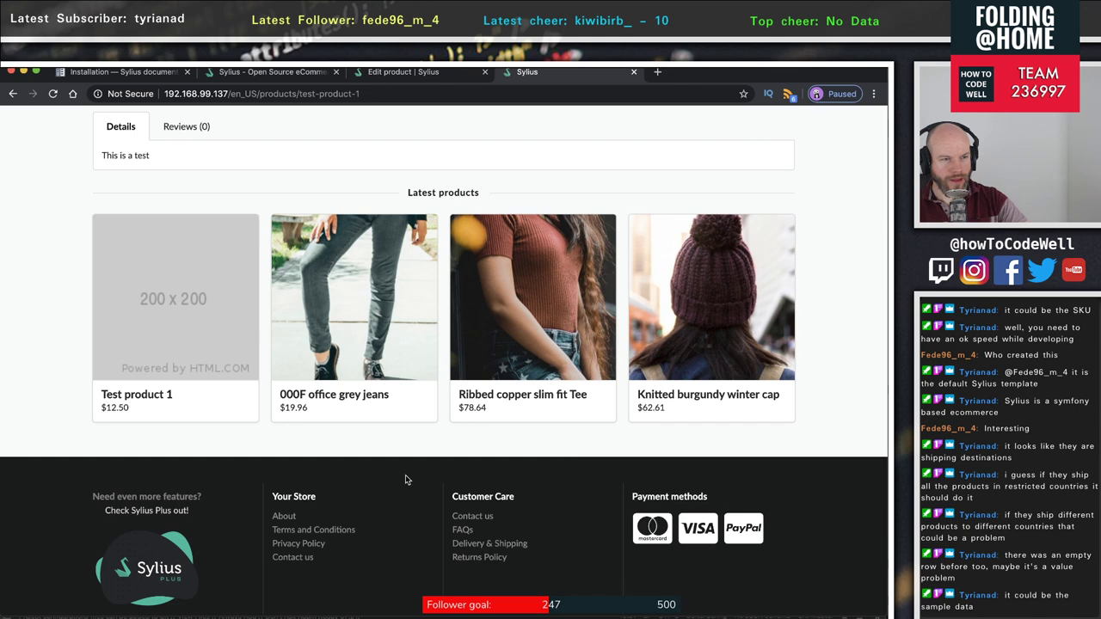
{"action": "scroll", "coordinate": [406, 480], "scroll_direction": "down", "scroll_amount": 3}
{"action": "scroll", "coordinate": [405, 475], "scroll_direction": "up", "scroll_amount": 10}
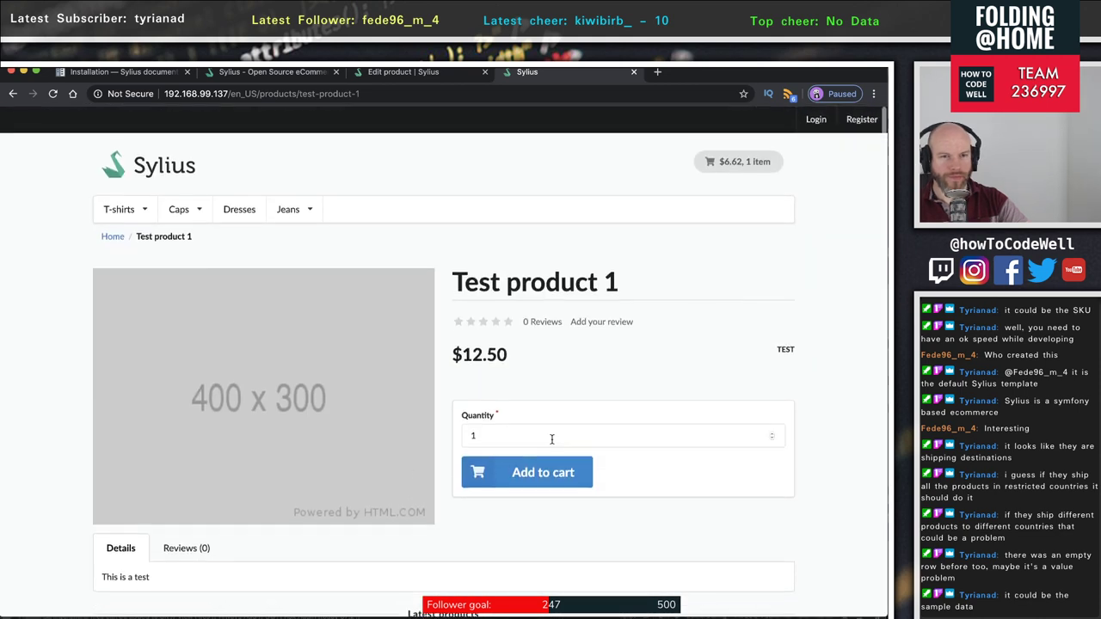
{"action": "left_click", "coordinate": [405, 72]}
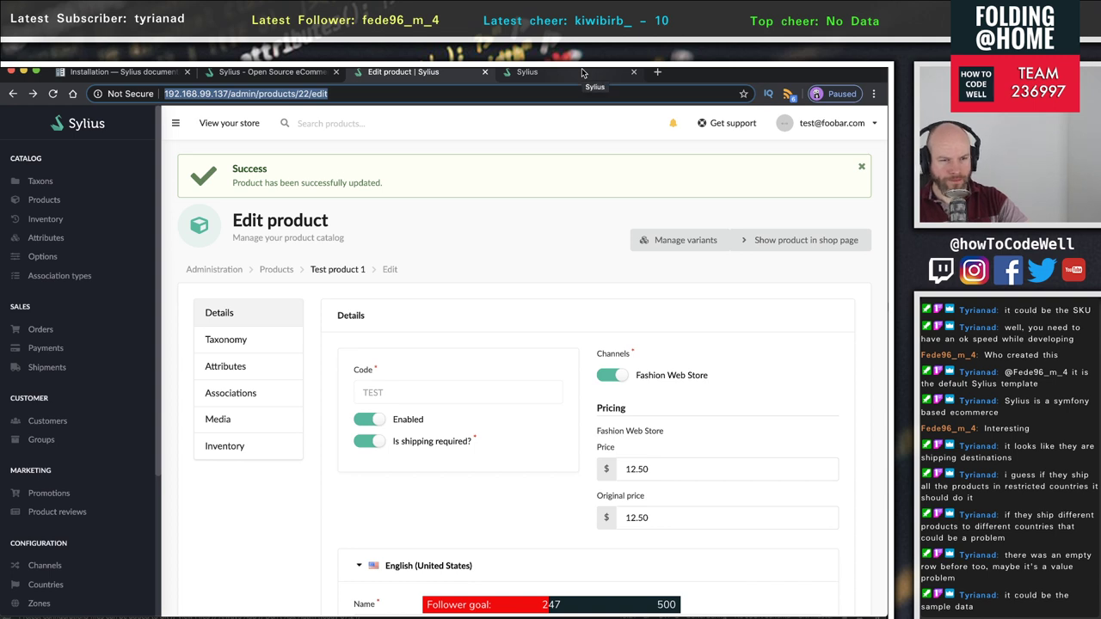
- Review the product's taxonomy and its attributes in the English, German and French translations
{"action": "left_click", "coordinate": [224, 340]}
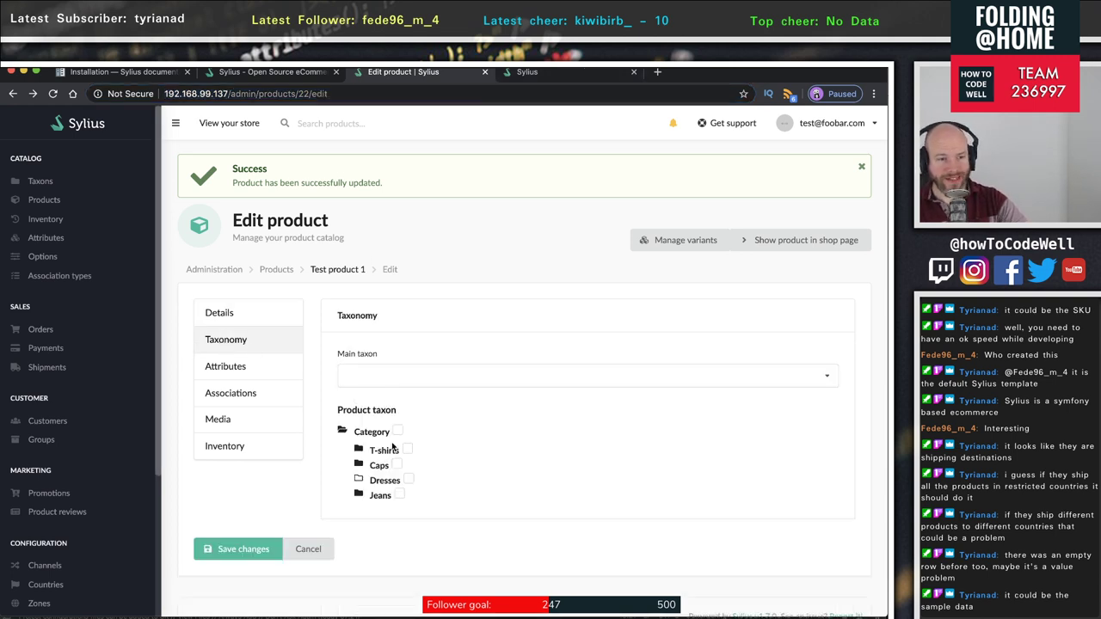
{"action": "left_click", "coordinate": [231, 370]}
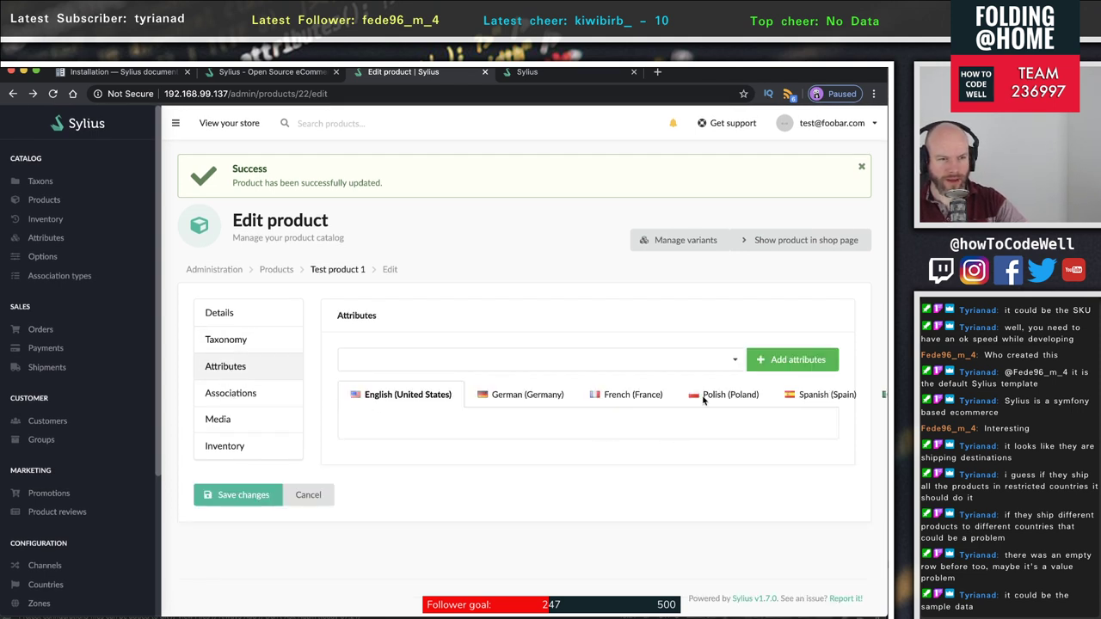
{"action": "left_click", "coordinate": [484, 401]}
{"action": "left_click", "coordinate": [619, 401]}
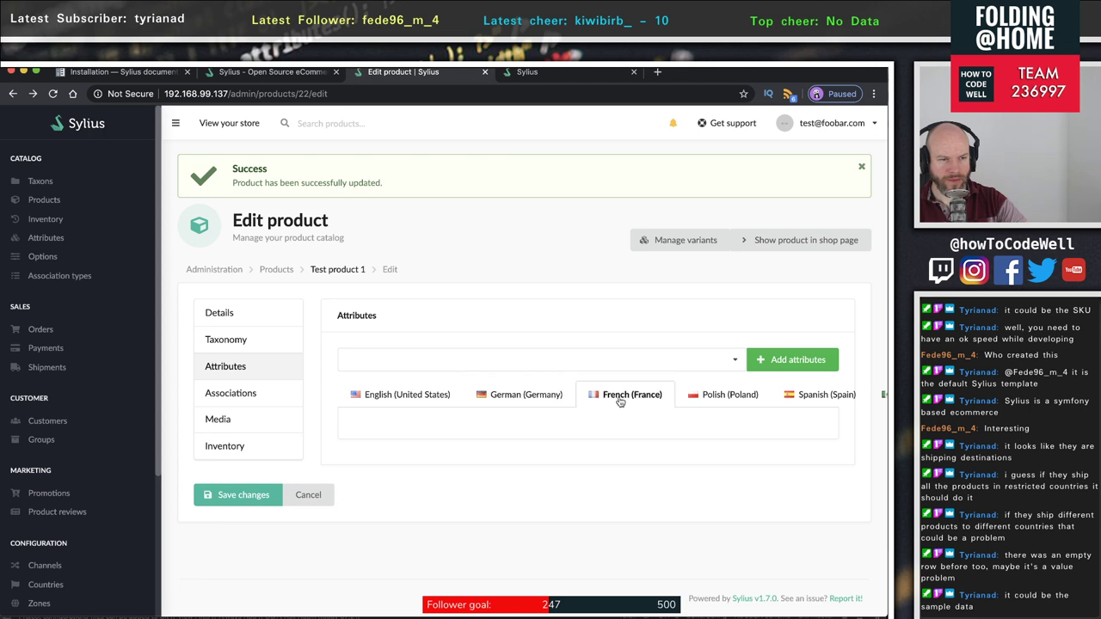
{"action": "left_click", "coordinate": [402, 398]}
- Add 000F, 330M and 911M jeans and Beige strappy summer dress as similar products
{"action": "left_click", "coordinate": [226, 396]}
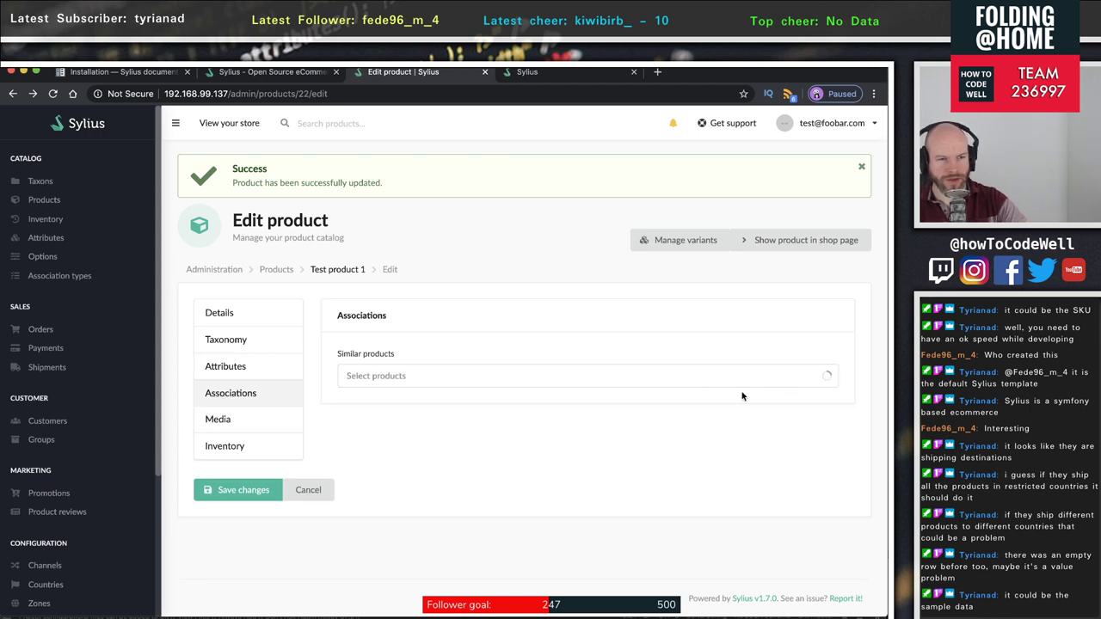
{"action": "left_click", "coordinate": [474, 377]}
{"action": "left_click", "coordinate": [794, 393]}
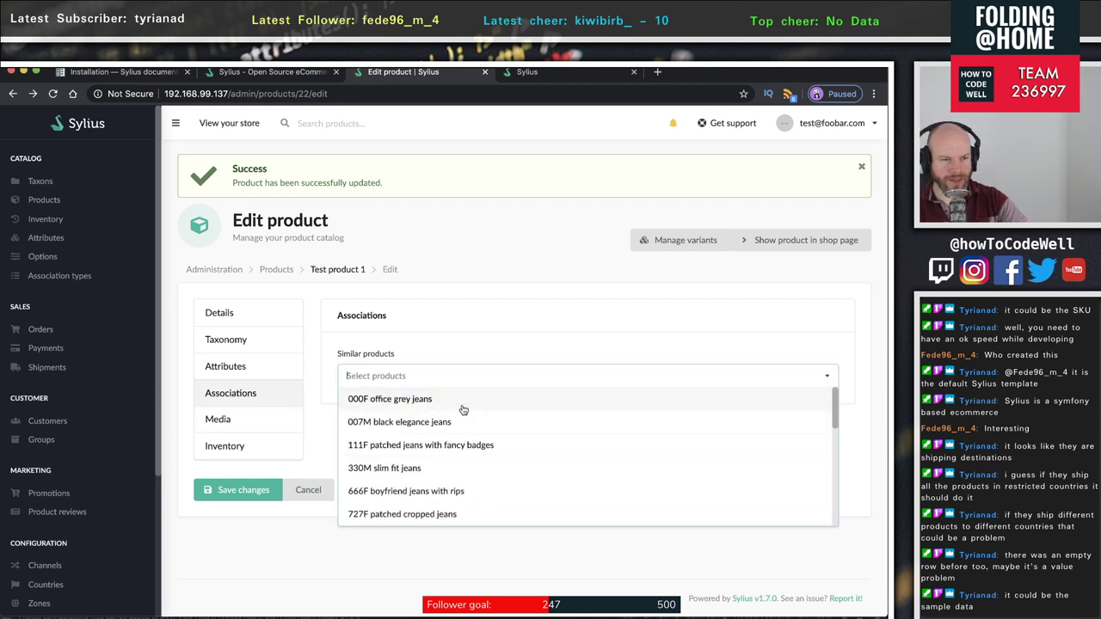
{"action": "left_click", "coordinate": [463, 410]}
{"action": "left_click", "coordinate": [423, 444]}
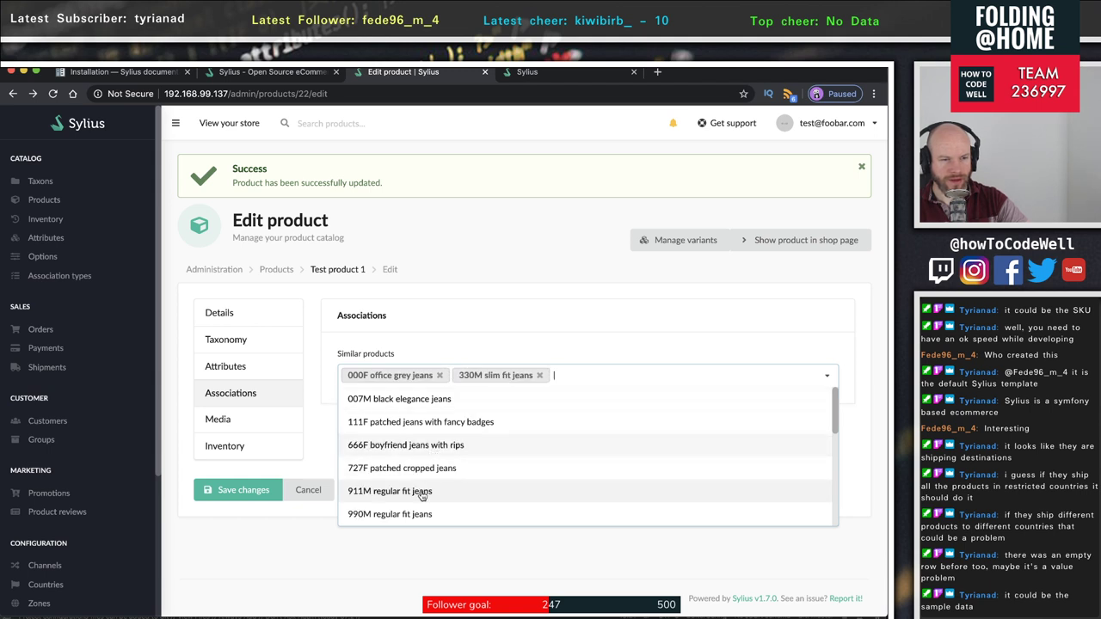
{"action": "left_click", "coordinate": [422, 494]}
{"action": "left_click", "coordinate": [398, 514]}
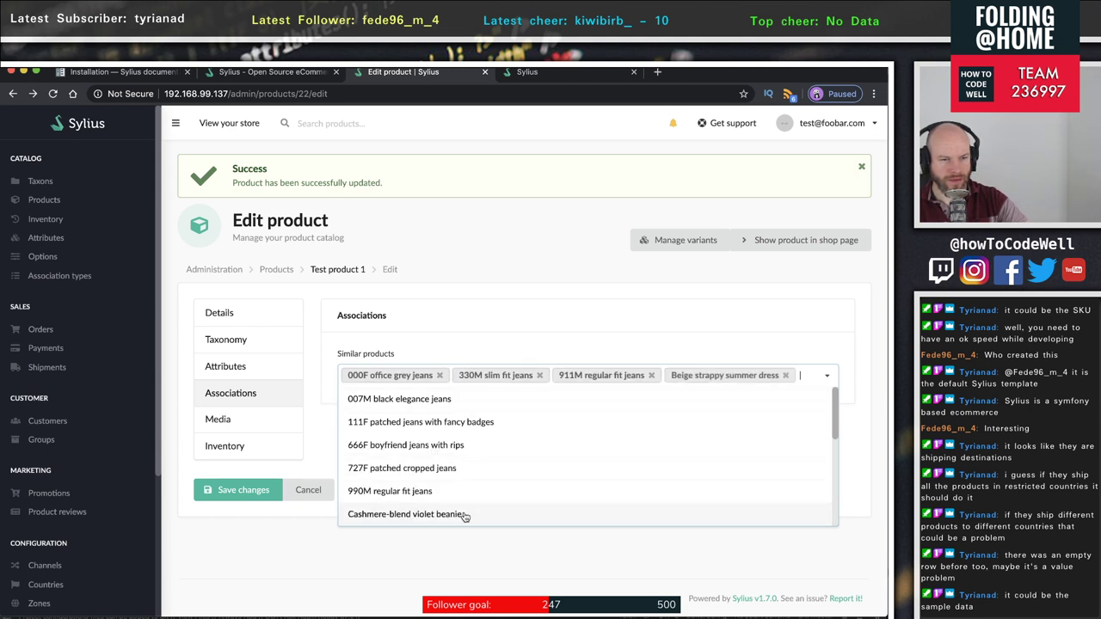
{"action": "left_click", "coordinate": [558, 330]}
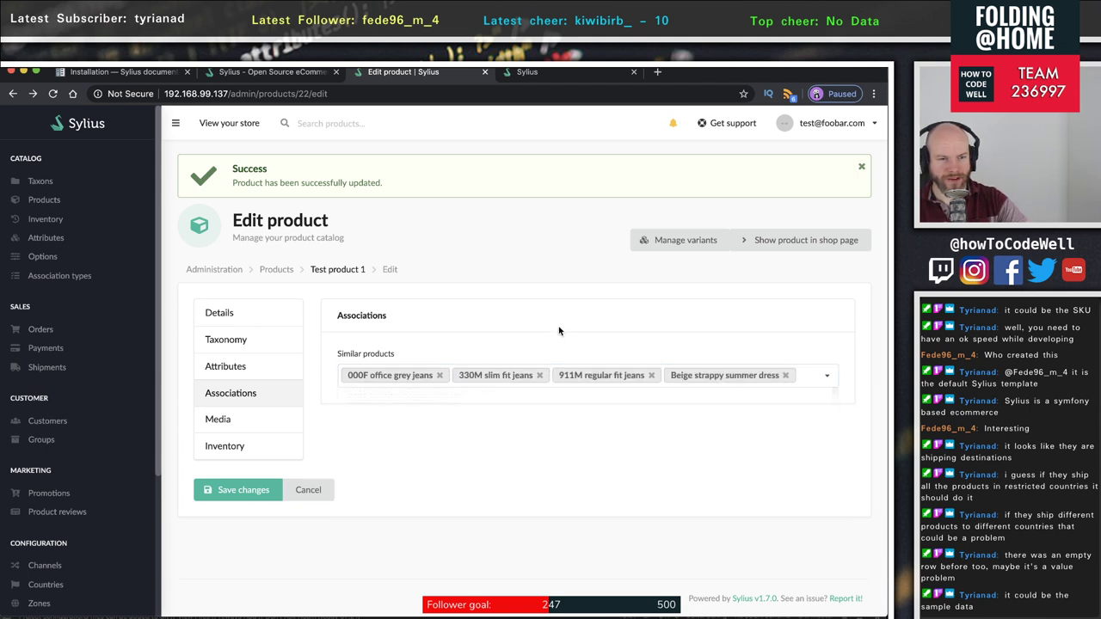
{"action": "left_click", "coordinate": [230, 496]}
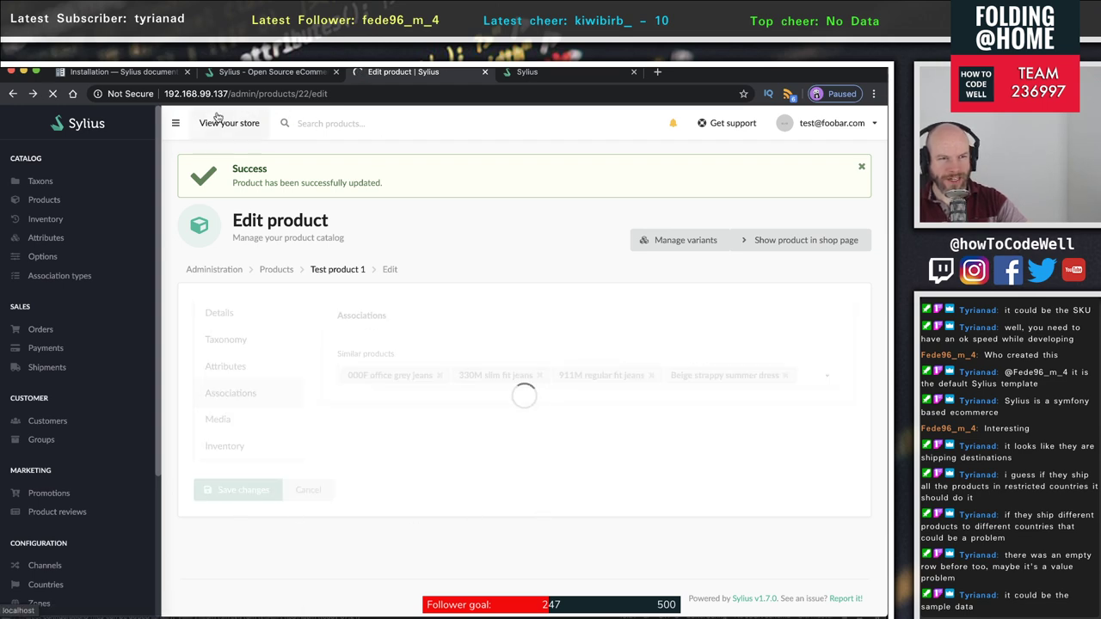
{"action": "left_click", "coordinate": [274, 74]}
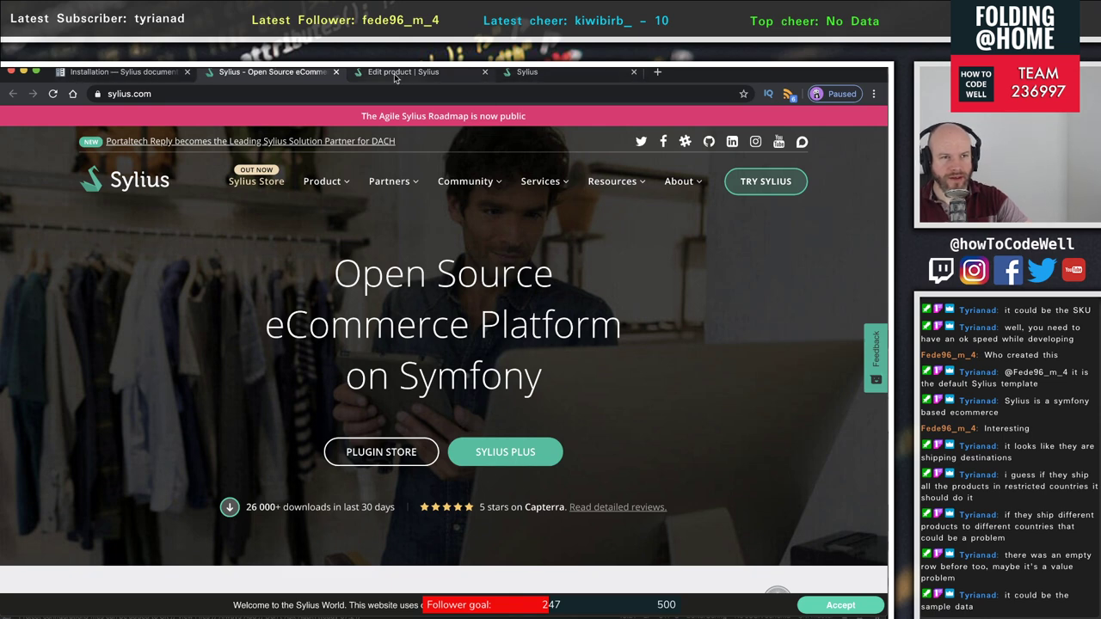
- Reload the Test product 1 store page and check its four similar products
{"action": "left_click", "coordinate": [405, 73]}
{"action": "left_click", "coordinate": [542, 74]}
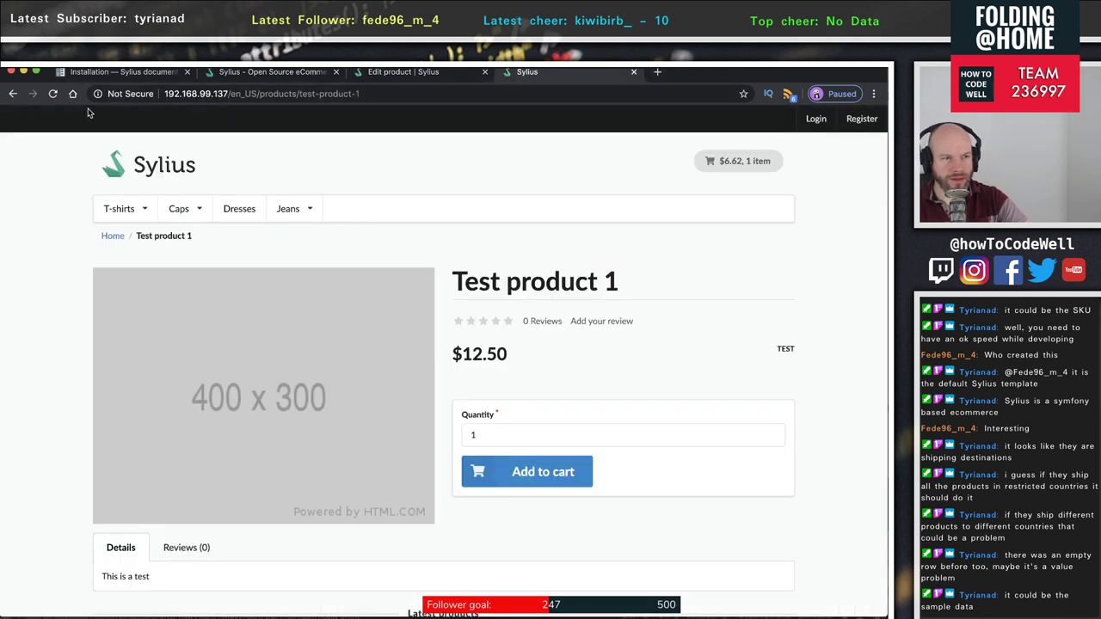
{"action": "left_click", "coordinate": [52, 94]}
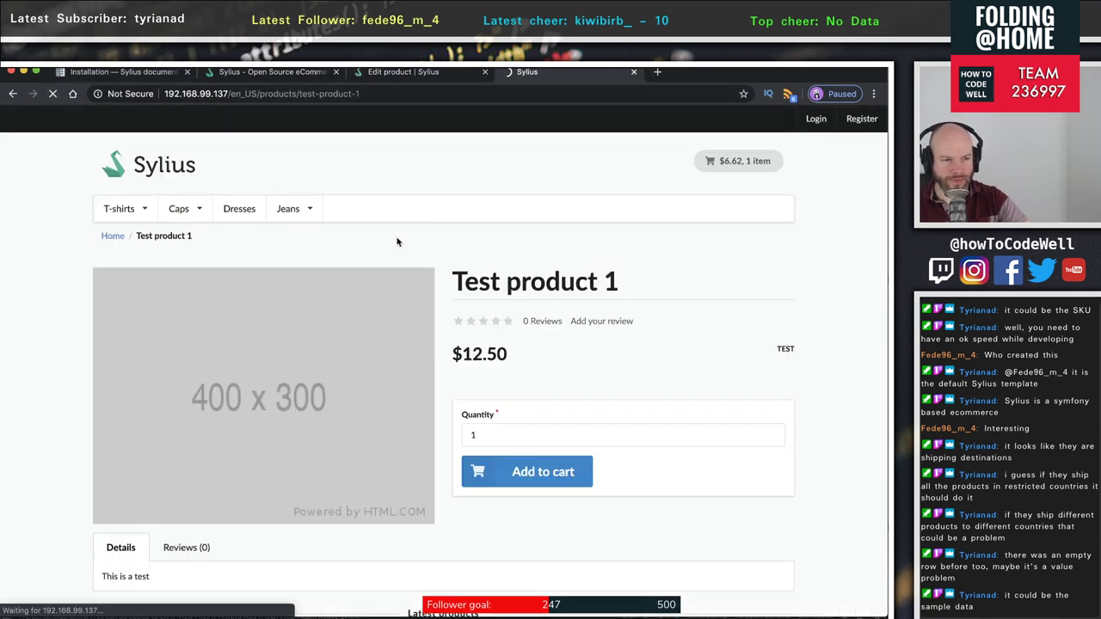
{"action": "scroll", "coordinate": [397, 242], "scroll_direction": "down", "scroll_amount": 3}
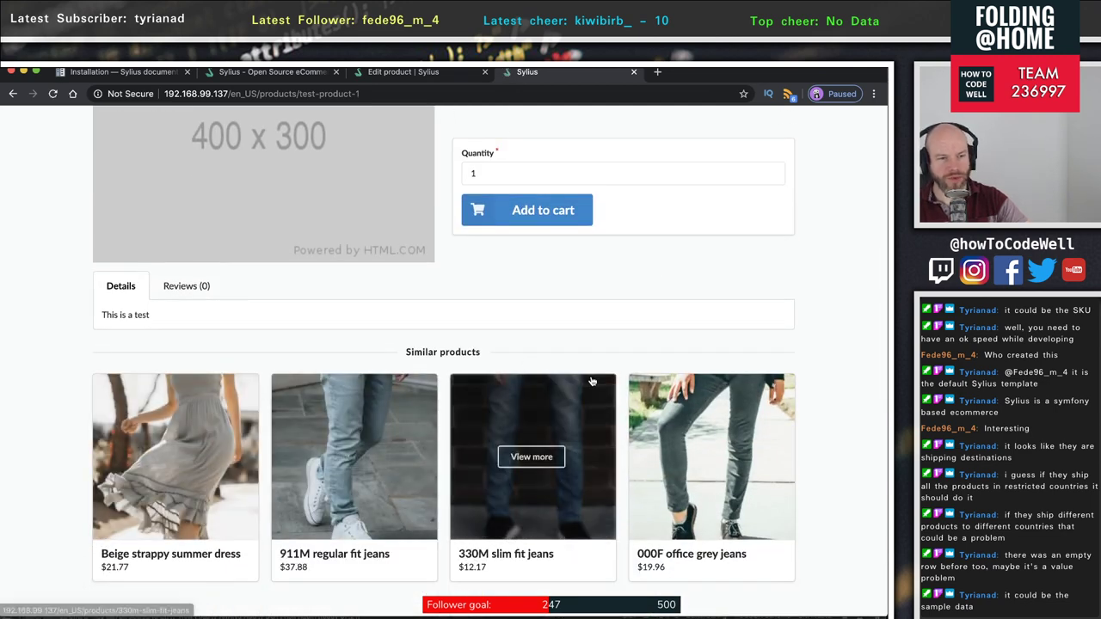
{"action": "scroll", "coordinate": [784, 413], "scroll_direction": "down", "scroll_amount": 2}
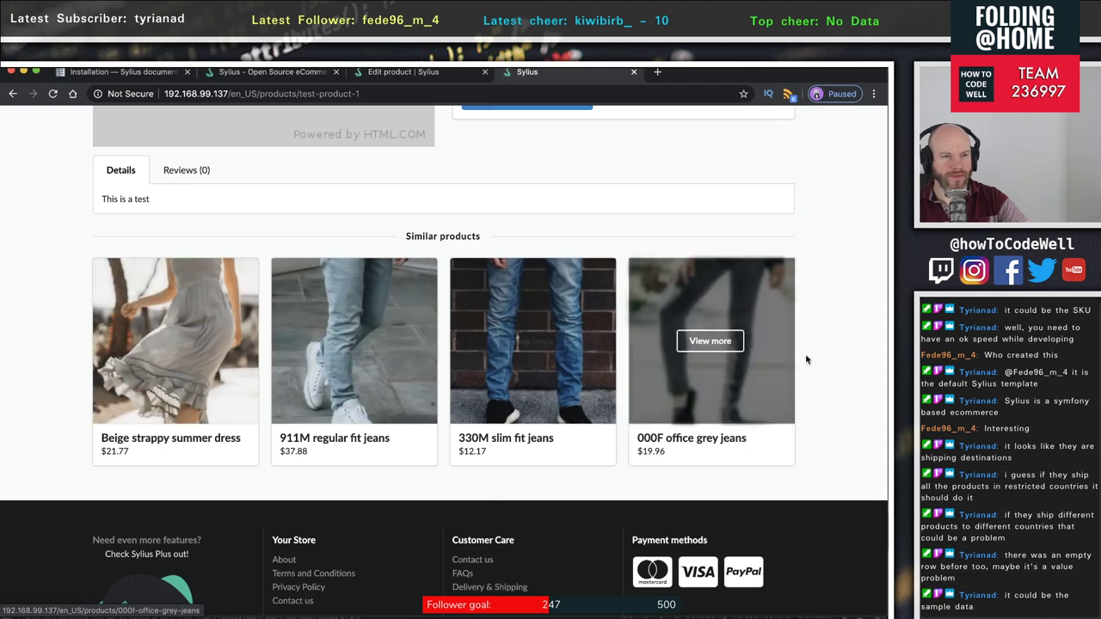
{"action": "left_click", "coordinate": [391, 76]}
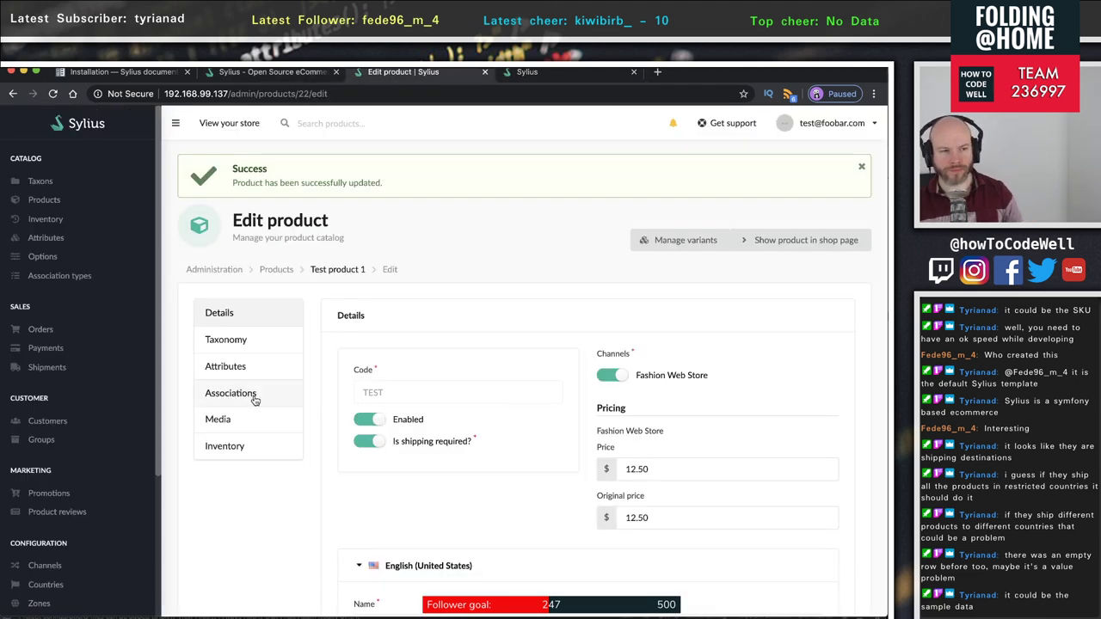
- Check the Media and Inventory settings, leaving stock tracking off, and view the storefront page
{"action": "left_click", "coordinate": [240, 425]}
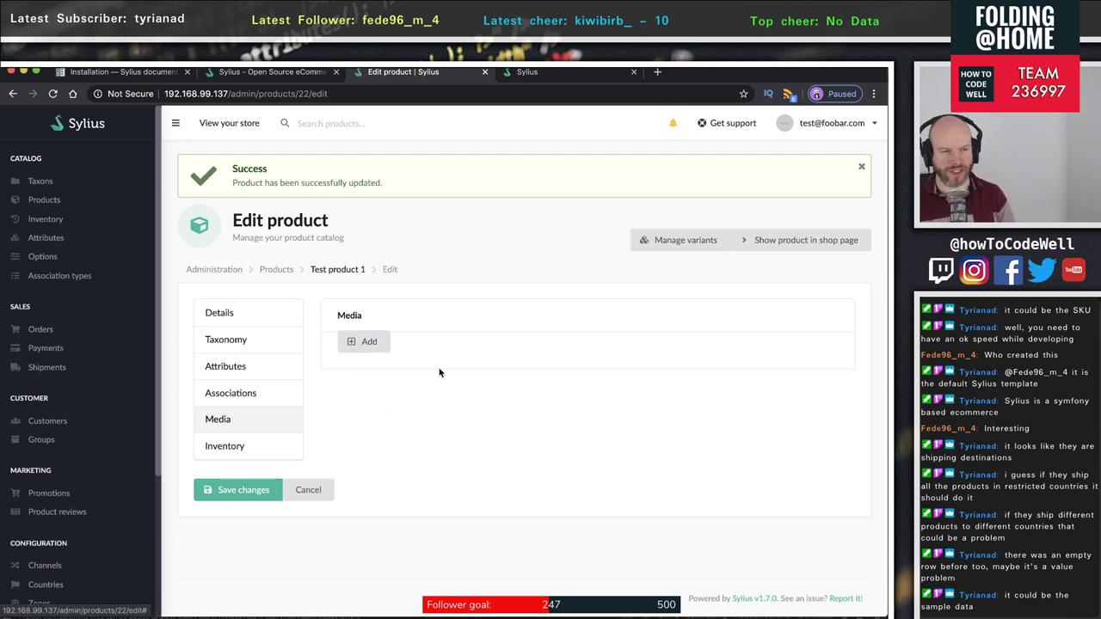
{"action": "left_click", "coordinate": [246, 453]}
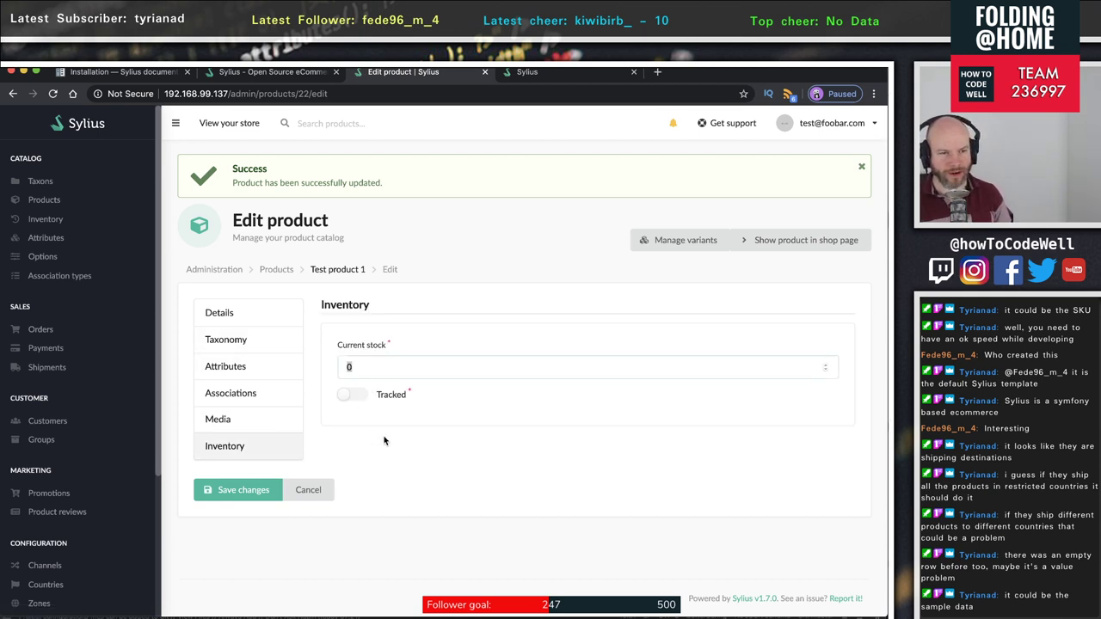
{"action": "left_click", "coordinate": [356, 397]}
{"action": "left_click", "coordinate": [358, 403]}
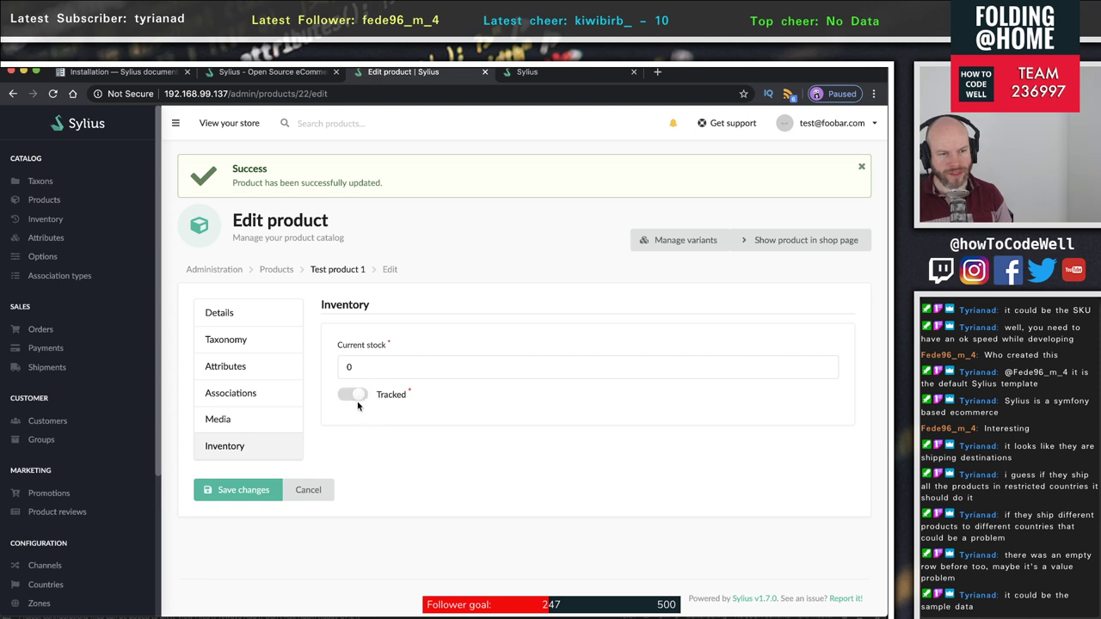
{"action": "left_click", "coordinate": [590, 364]}
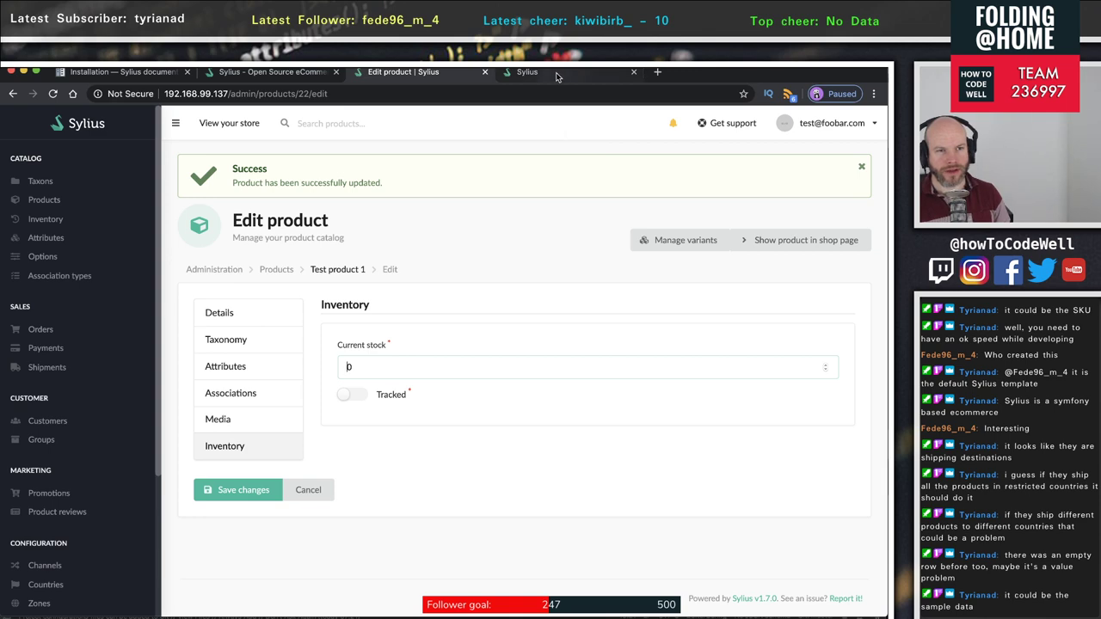
{"action": "left_click", "coordinate": [556, 72]}
{"action": "scroll", "coordinate": [521, 247], "scroll_direction": "up", "scroll_amount": 3}
{"action": "scroll", "coordinate": [520, 247], "scroll_direction": "up", "scroll_amount": 1}
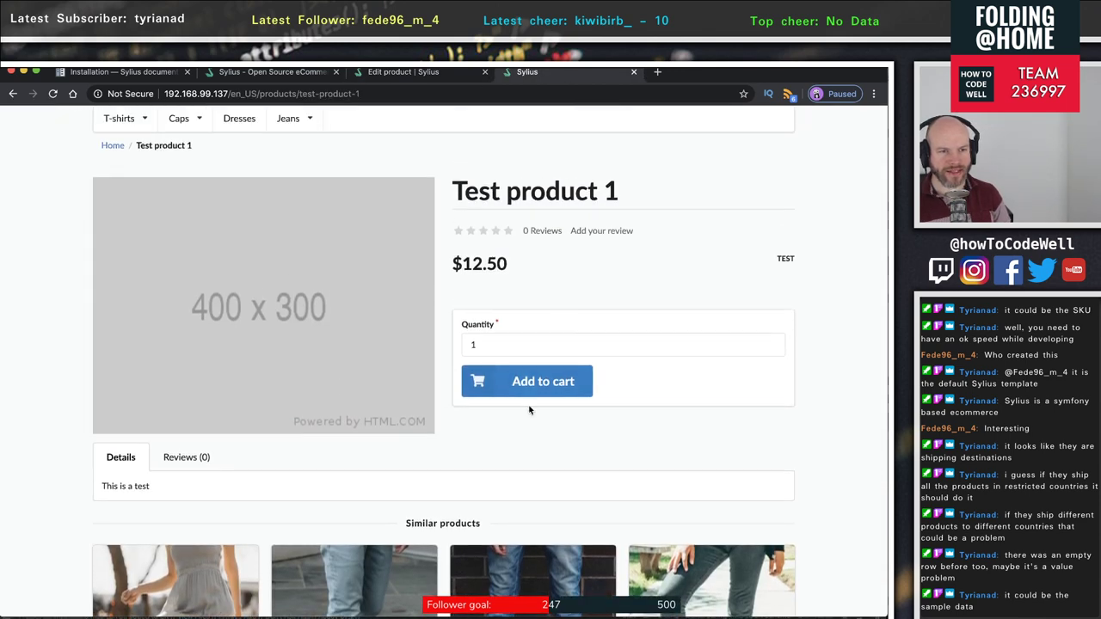
- Add Test product 1 to the cart, remove it, and return to the admin inventory settings
{"action": "left_click", "coordinate": [528, 391]}
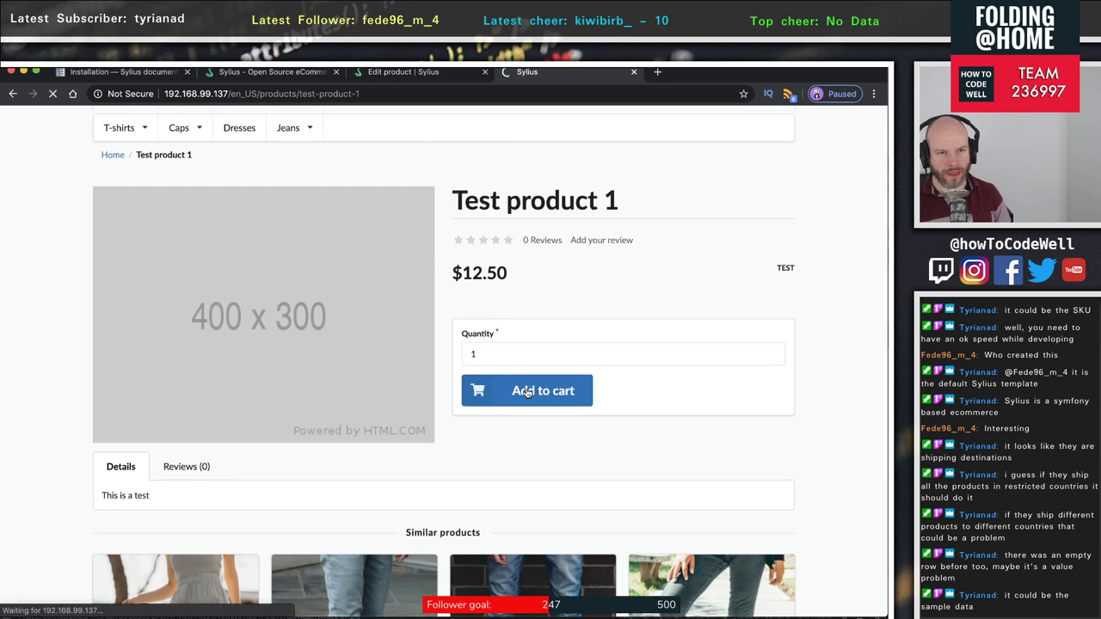
{"action": "scroll", "coordinate": [527, 393], "scroll_direction": "down", "scroll_amount": 1}
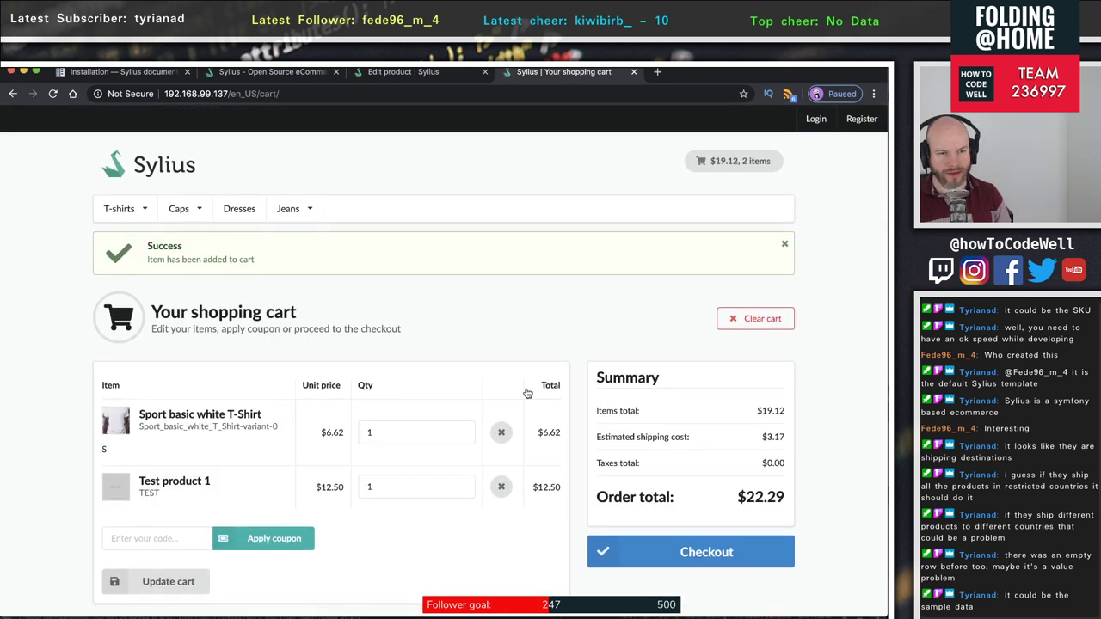
{"action": "left_click", "coordinate": [502, 487]}
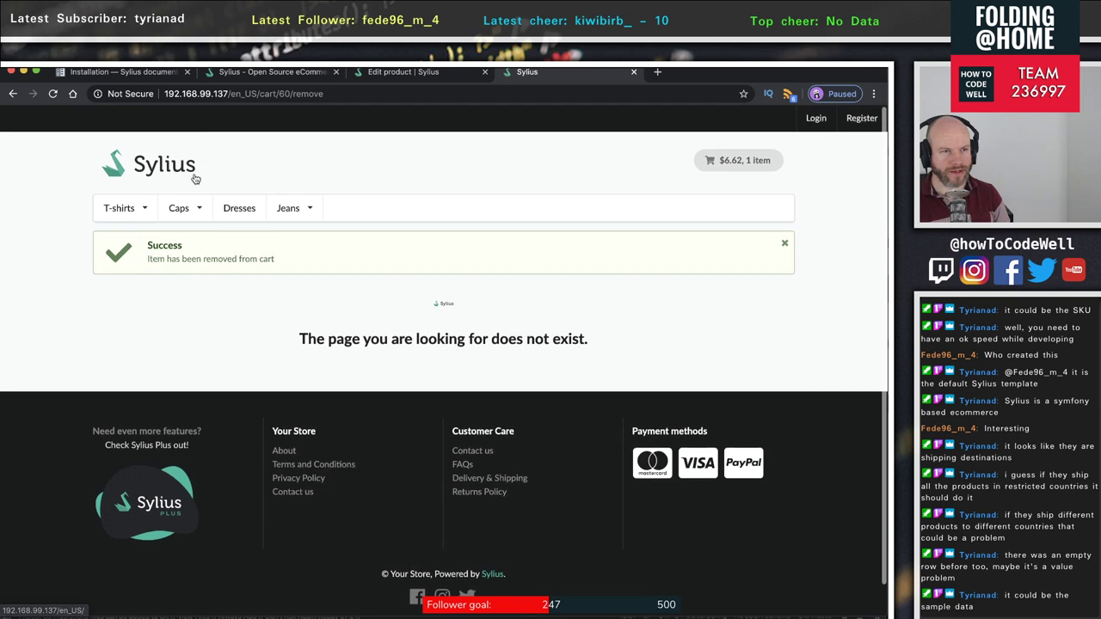
{"action": "left_click", "coordinate": [13, 94]}
{"action": "left_click", "coordinate": [13, 94]}
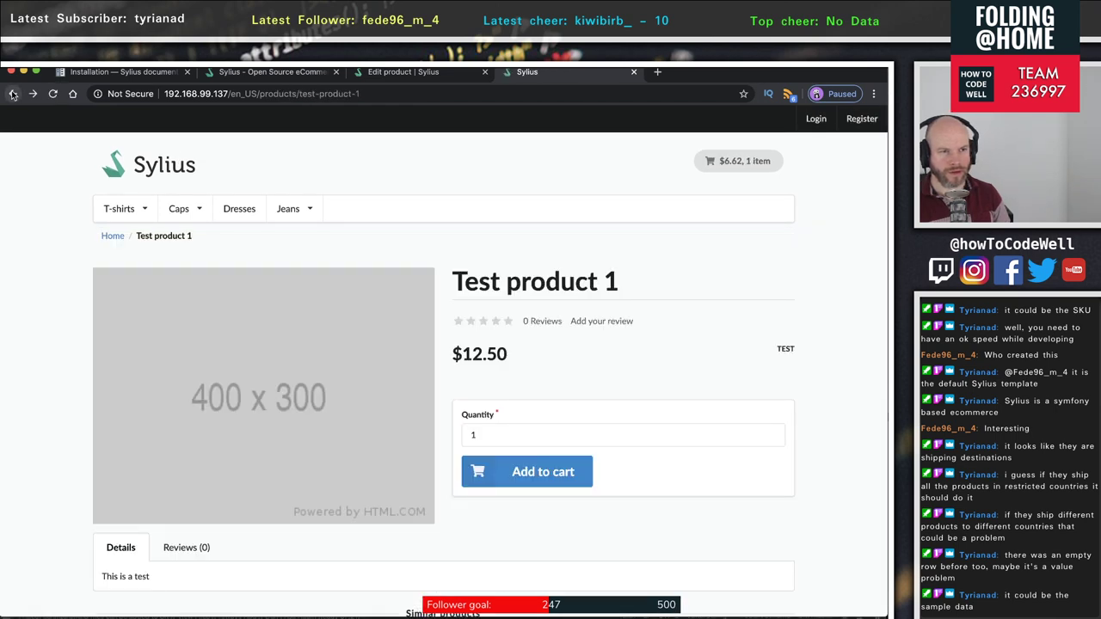
{"action": "left_click", "coordinate": [54, 95]}
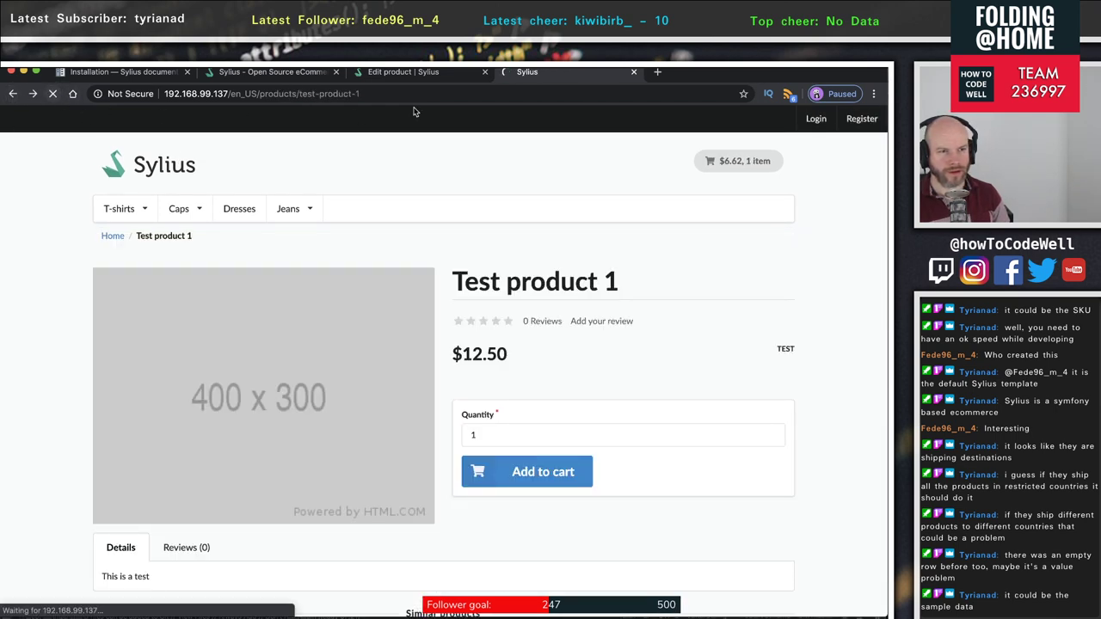
{"action": "left_click", "coordinate": [405, 72]}
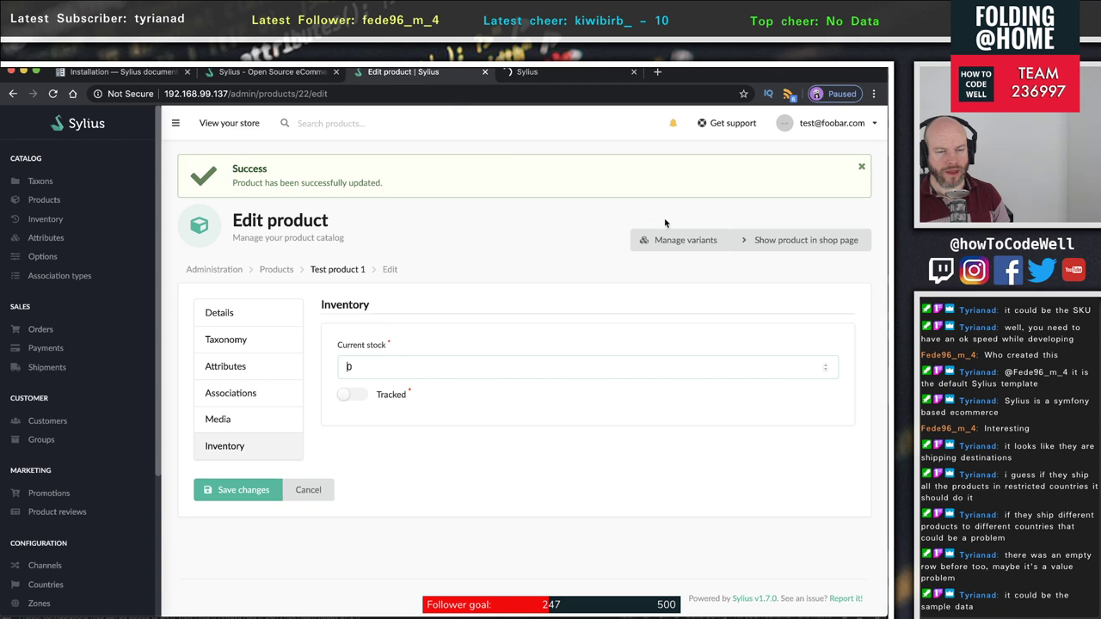
- Turn on stock tracking, save, and confirm the storefront page now shows Out of stock
{"action": "left_click", "coordinate": [351, 395]}
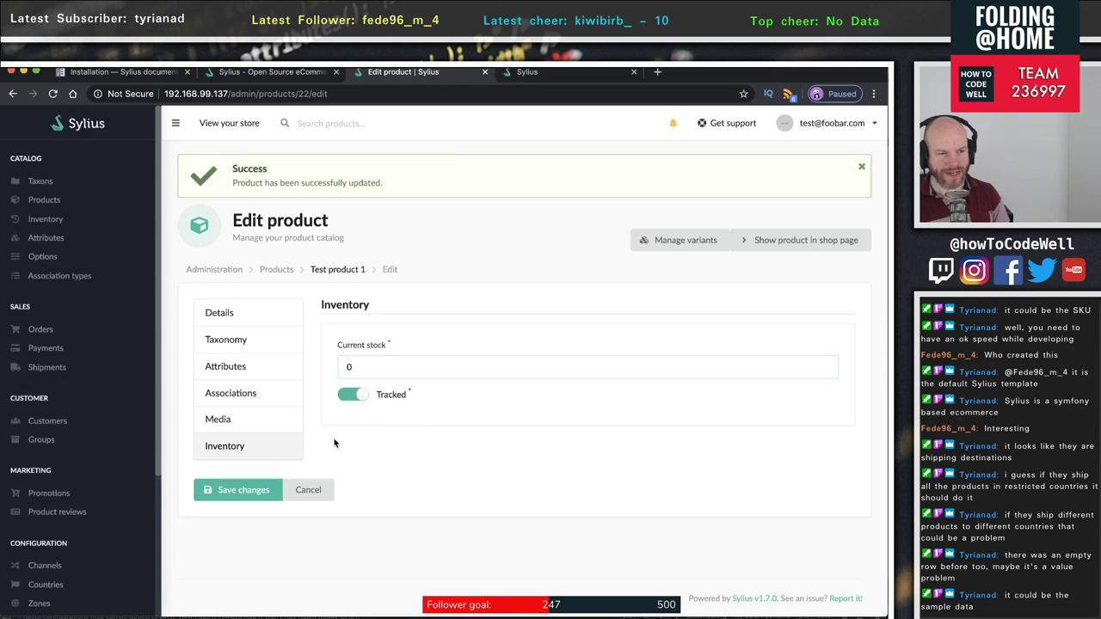
{"action": "left_click", "coordinate": [226, 489]}
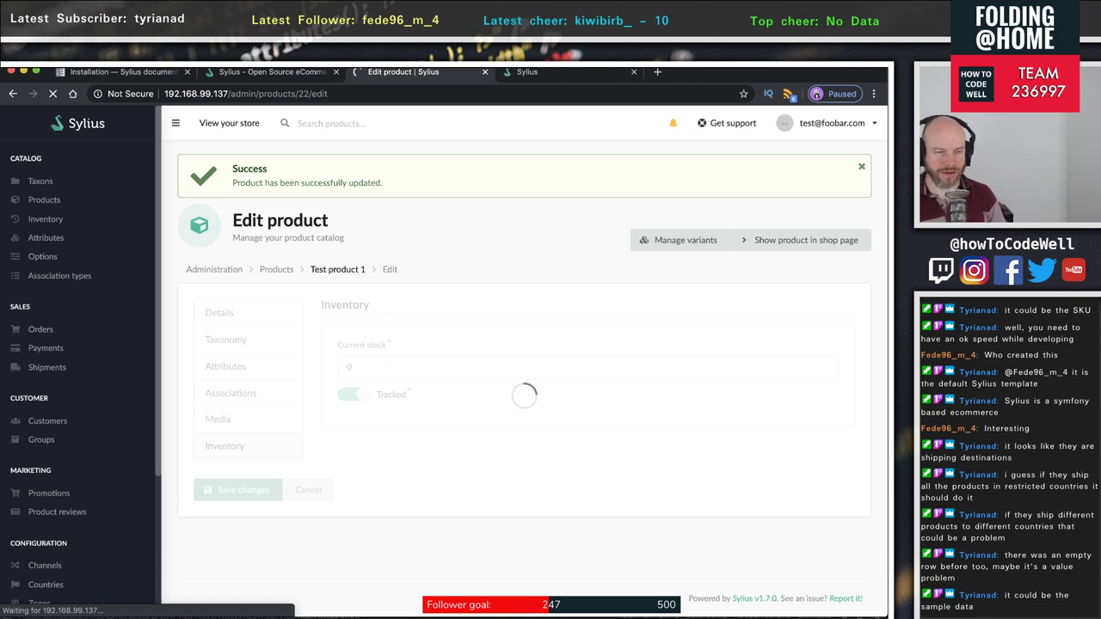
{"action": "left_click", "coordinate": [567, 76]}
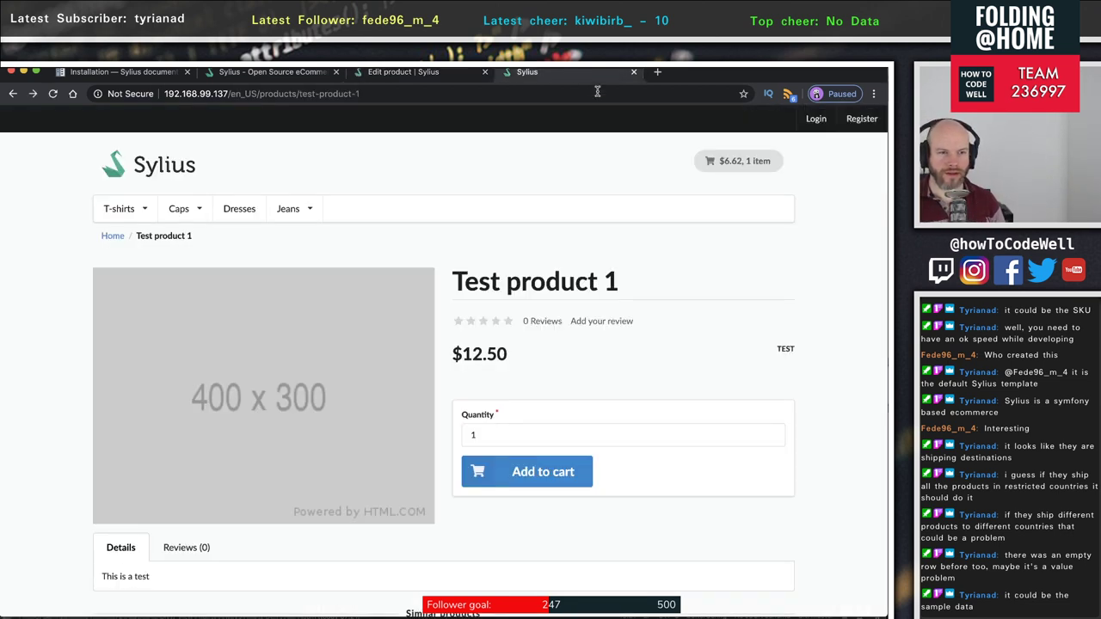
{"action": "left_click", "coordinate": [53, 94]}
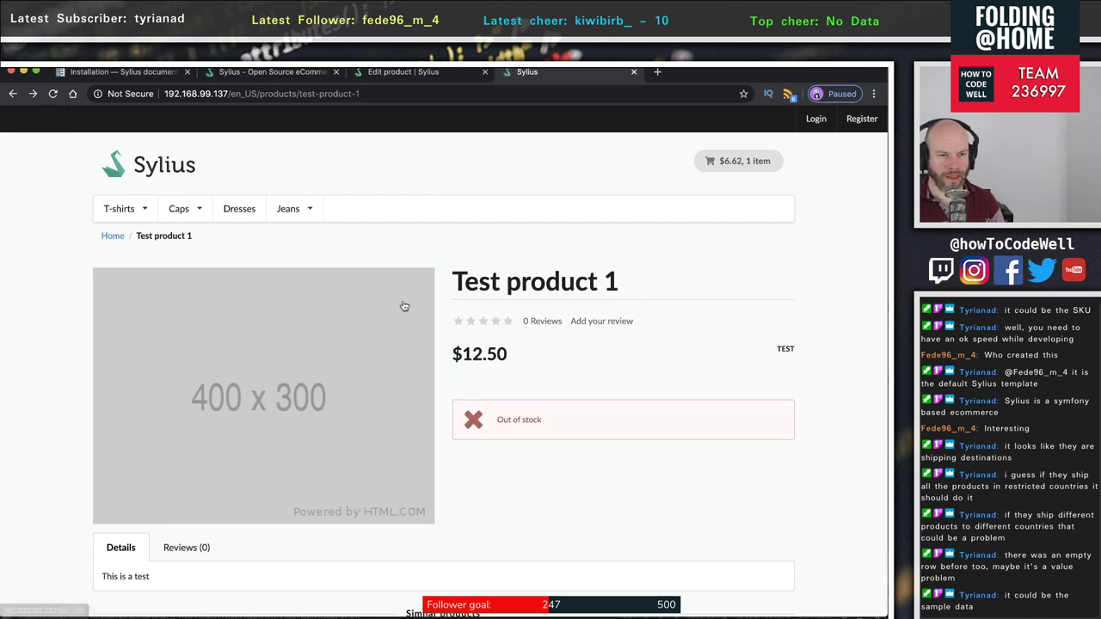
{"action": "left_click_drag", "start_coordinate": [578, 421], "coordinate": [413, 417]}
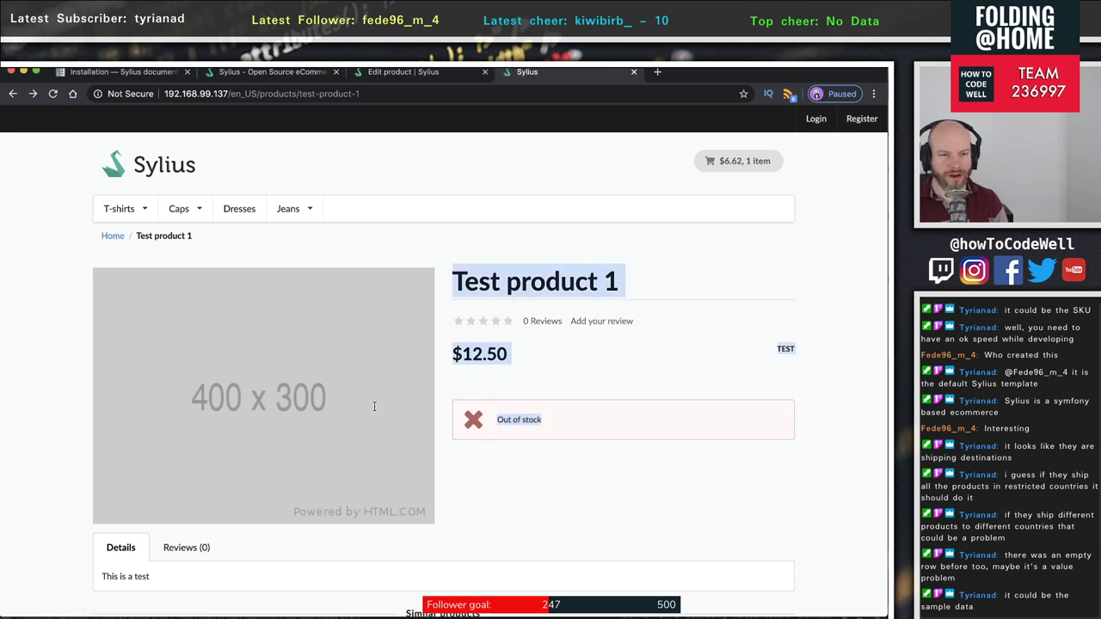
{"action": "left_click", "coordinate": [506, 455]}
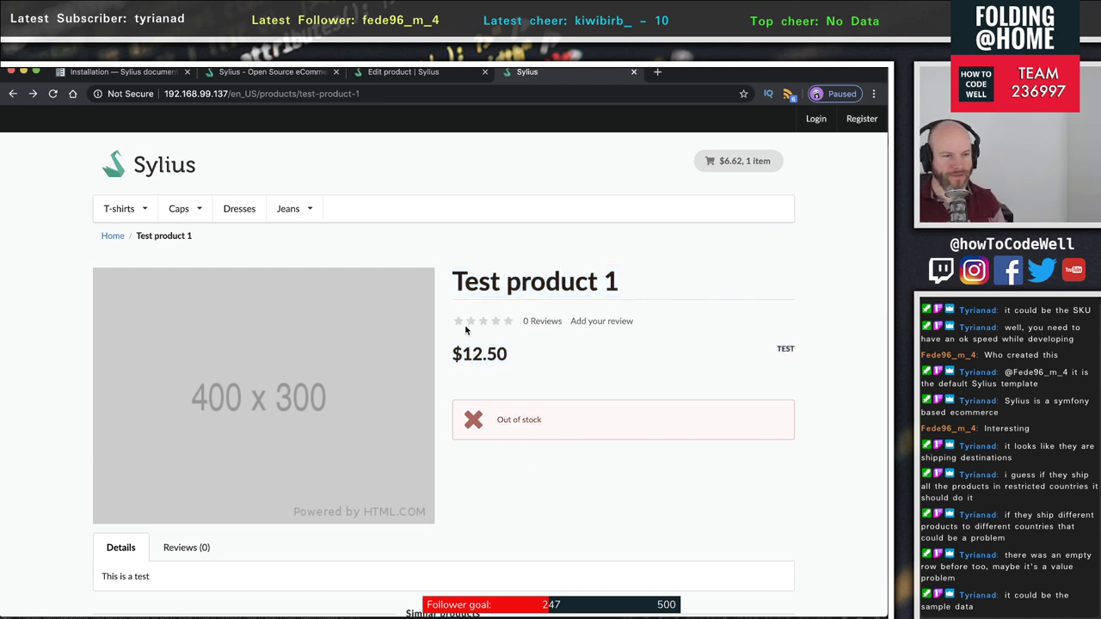
- Scroll through the Test product 1 page to review its four similar products
{"action": "scroll", "coordinate": [434, 356], "scroll_direction": "down", "scroll_amount": 10}
{"action": "scroll", "coordinate": [430, 356], "scroll_direction": "up", "scroll_amount": 10}
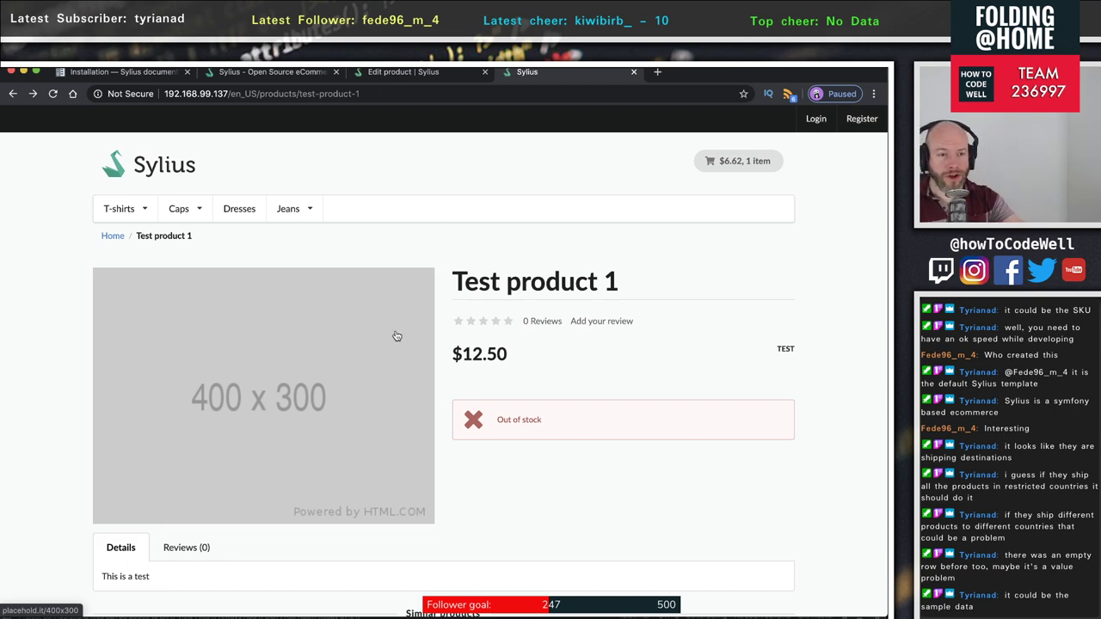
{"action": "scroll", "coordinate": [397, 335], "scroll_direction": "down", "scroll_amount": 10}
{"action": "scroll", "coordinate": [398, 336], "scroll_direction": "up", "scroll_amount": 10}
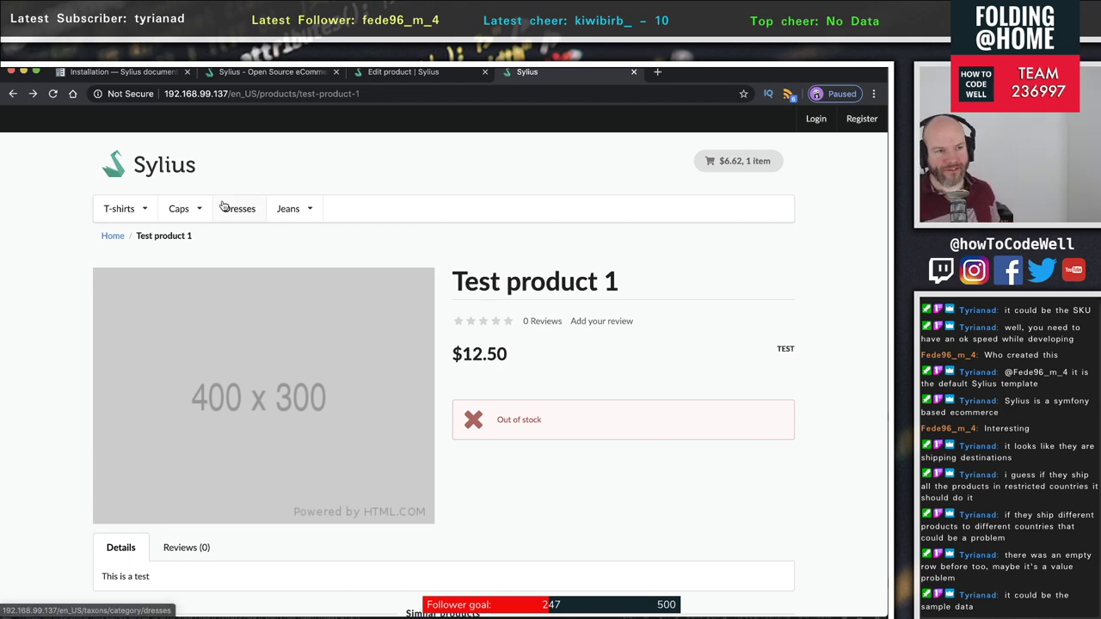
{"action": "scroll", "coordinate": [312, 425], "scroll_direction": "down", "scroll_amount": 1}
{"action": "scroll", "coordinate": [312, 425], "scroll_direction": "down", "scroll_amount": 5}
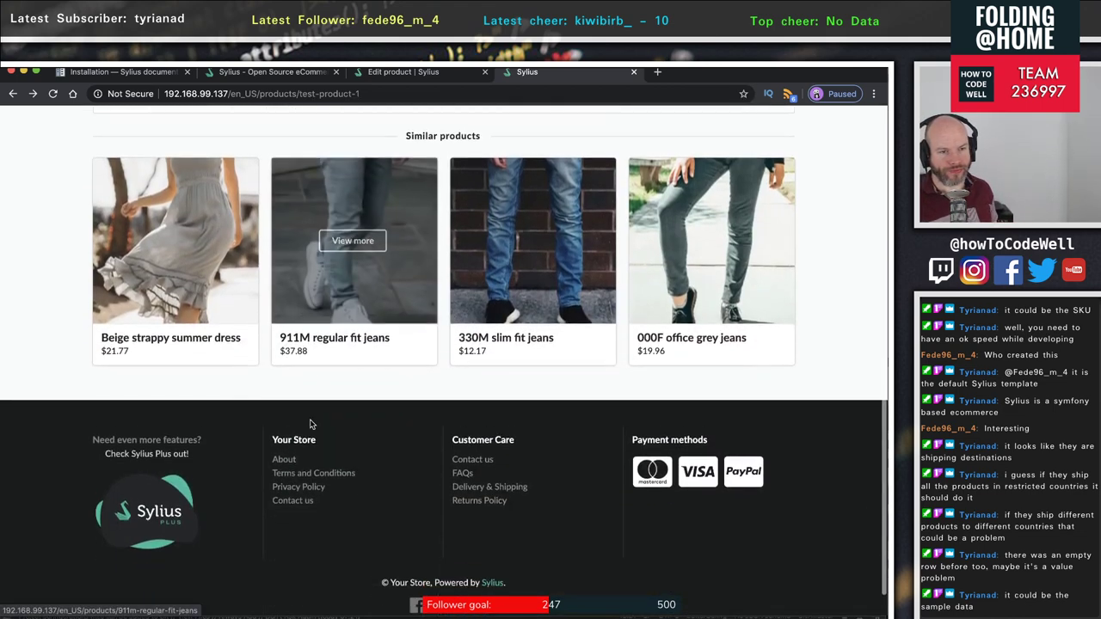
{"action": "scroll", "coordinate": [311, 425], "scroll_direction": "up", "scroll_amount": 2}
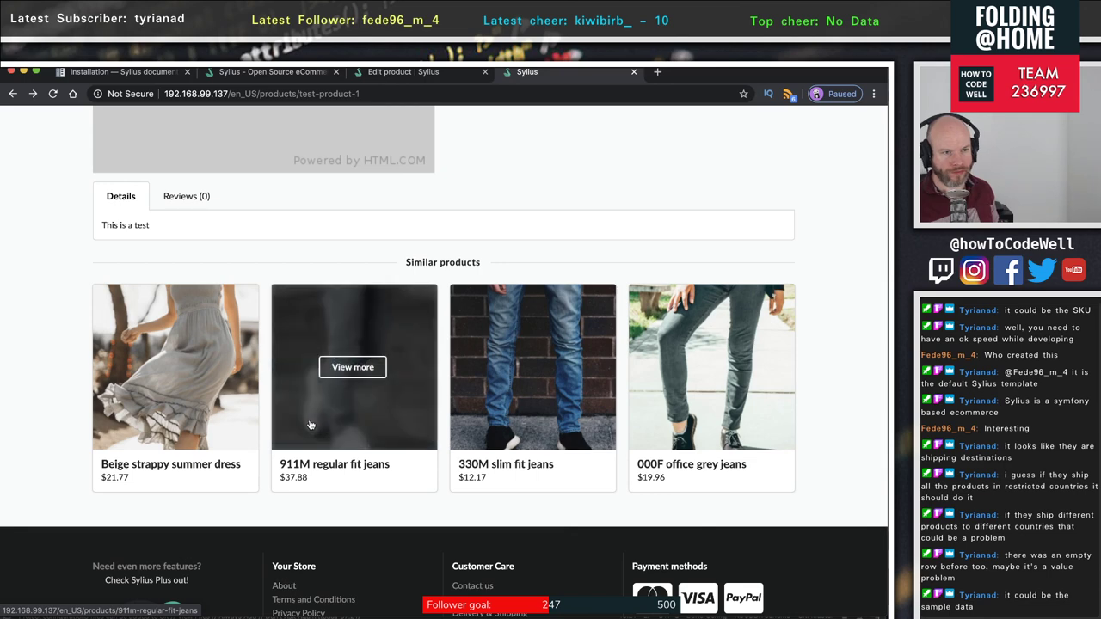
{"action": "scroll", "coordinate": [312, 425], "scroll_direction": "up", "scroll_amount": 1}
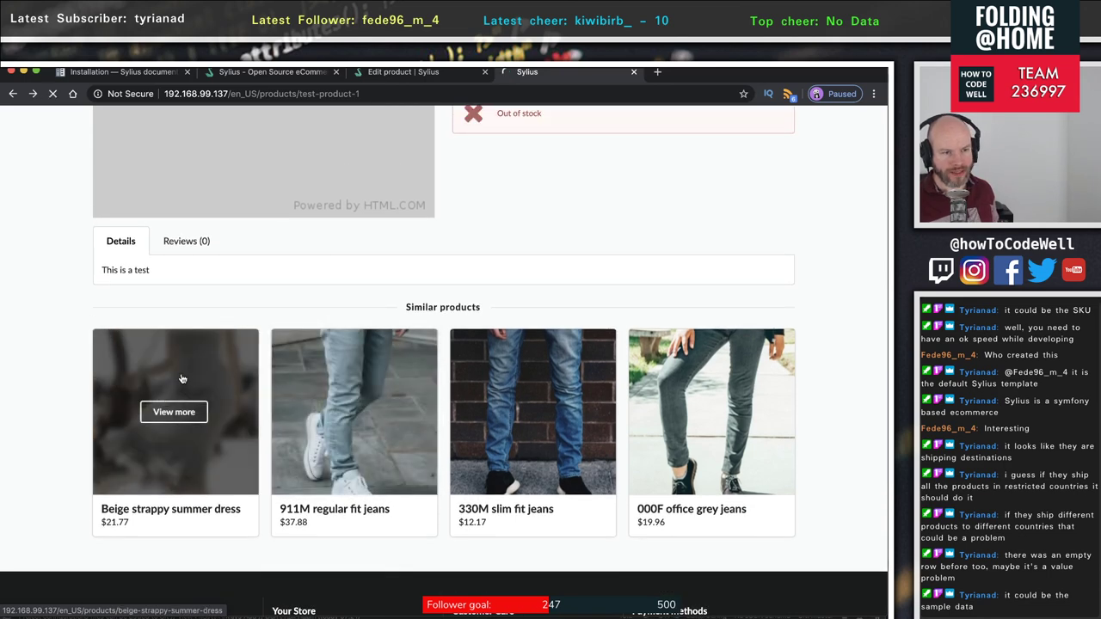
- Open the Beige strappy summer dress page and its reviews to start a new review
{"action": "left_click", "coordinate": [175, 412]}
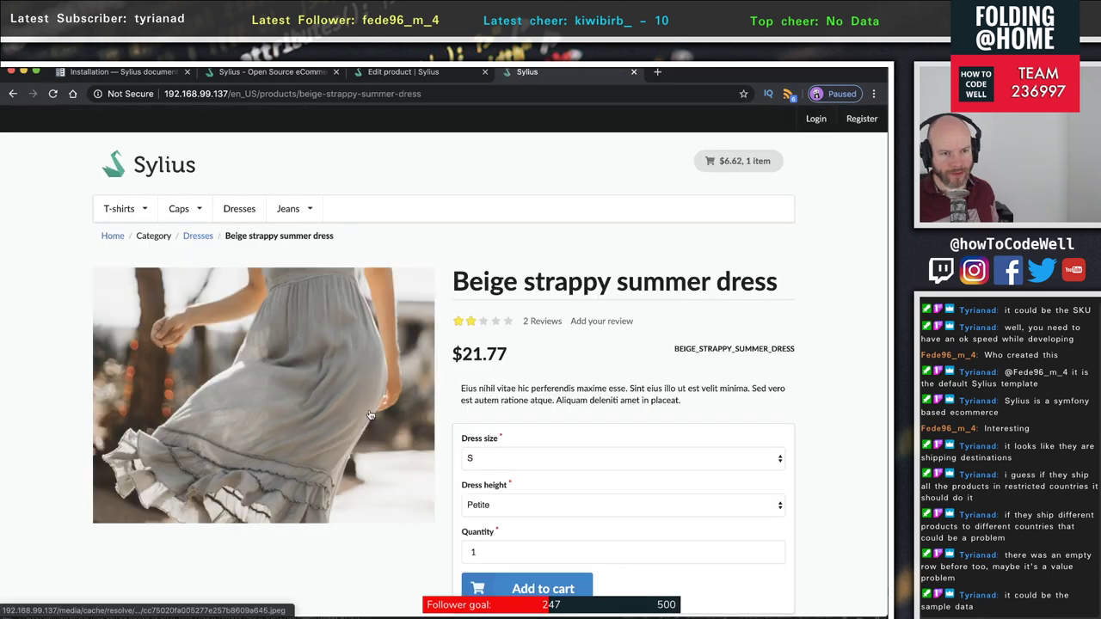
{"action": "scroll", "coordinate": [542, 354], "scroll_direction": "down", "scroll_amount": 3}
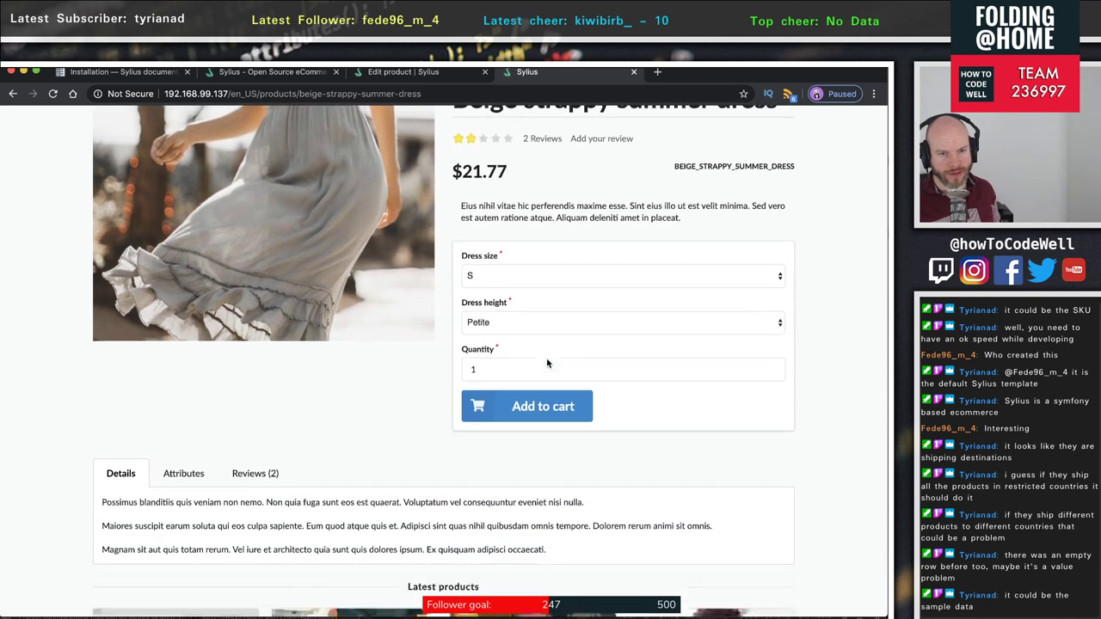
{"action": "scroll", "coordinate": [545, 361], "scroll_direction": "up", "scroll_amount": 2}
{"action": "left_click", "coordinate": [251, 526]}
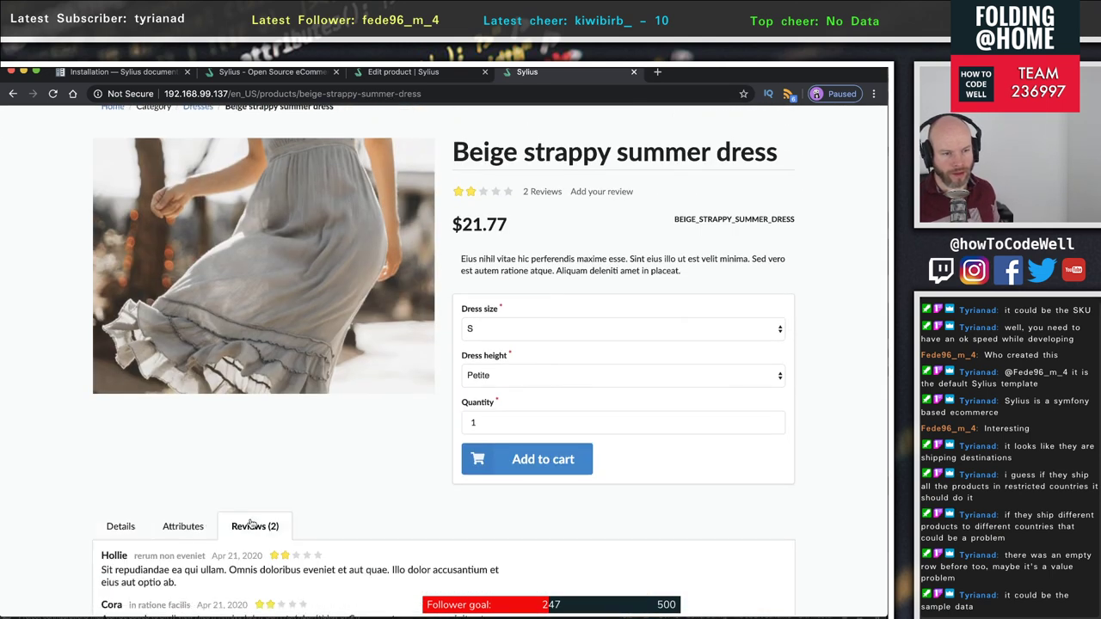
{"action": "scroll", "coordinate": [241, 430], "scroll_direction": "down", "scroll_amount": 4}
{"action": "left_click", "coordinate": [230, 312]}
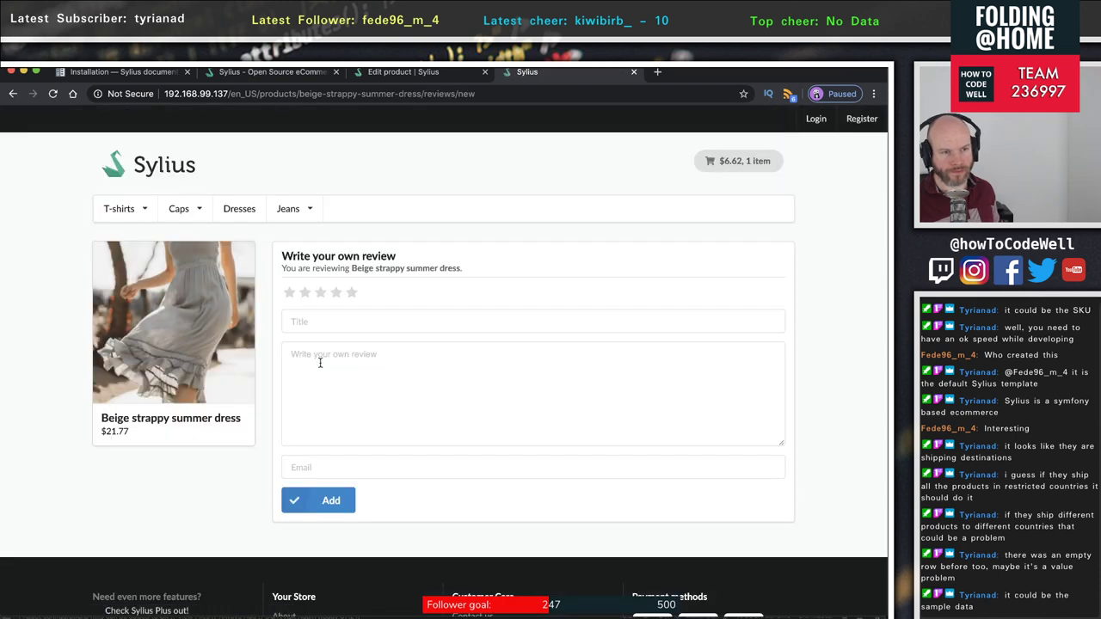
- Enter the review title 'This is a good product' and comment 'Hello world'
{"action": "left_click", "coordinate": [328, 321]}
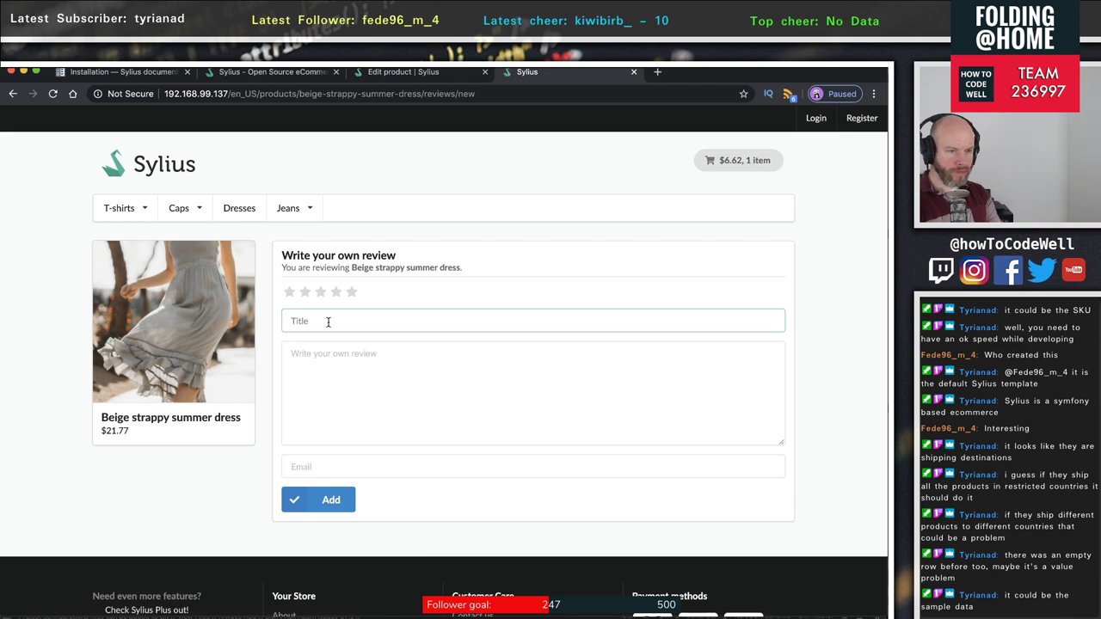
{"action": "type", "text": "This is"}
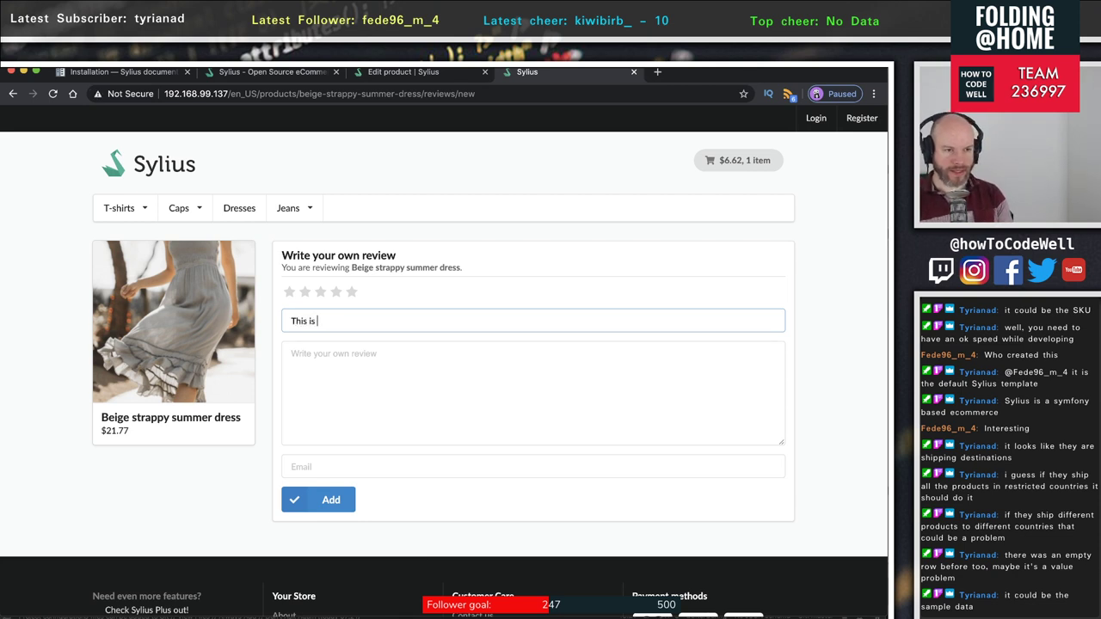
{"action": "key", "text": "ctrl+a"}
{"action": "type", "text": "Thi"}
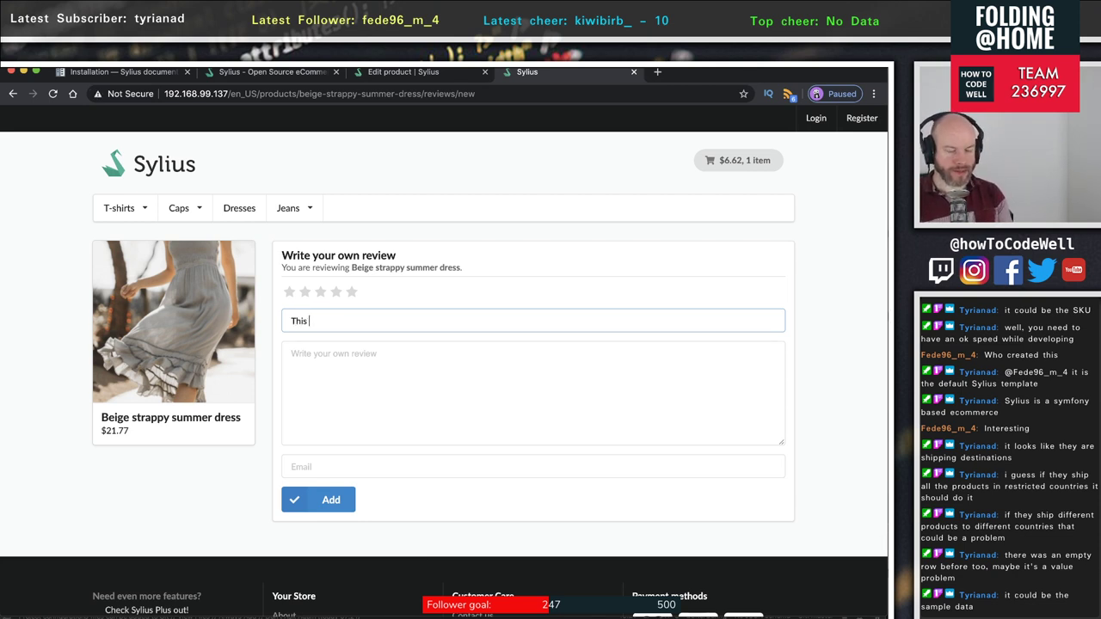
{"action": "type", "text": "s is a good product"}
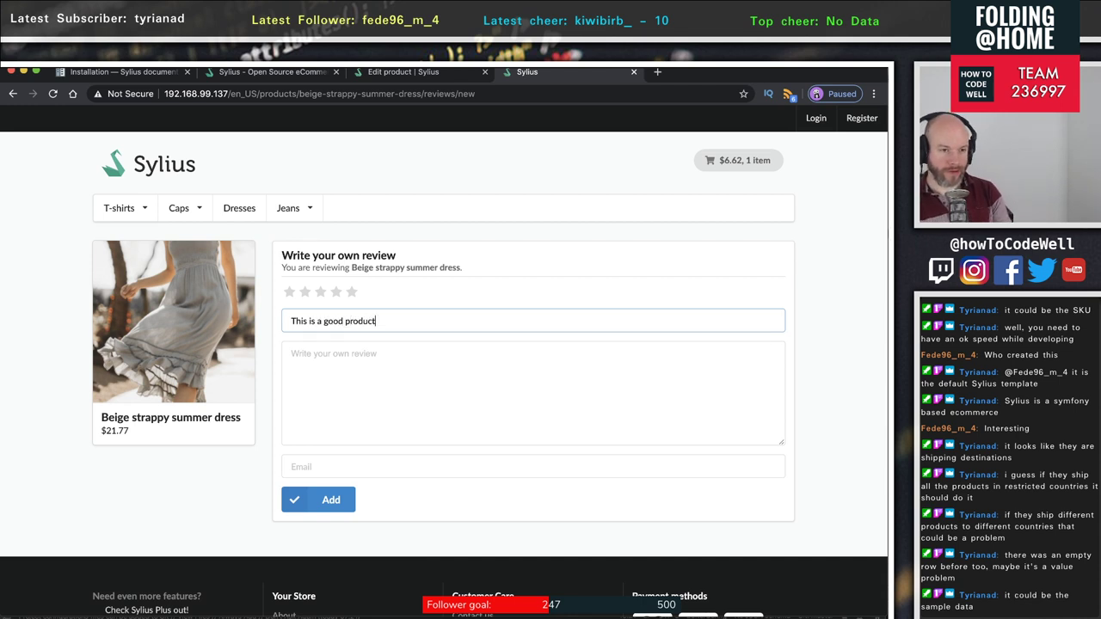
{"action": "left_click", "coordinate": [291, 354]}
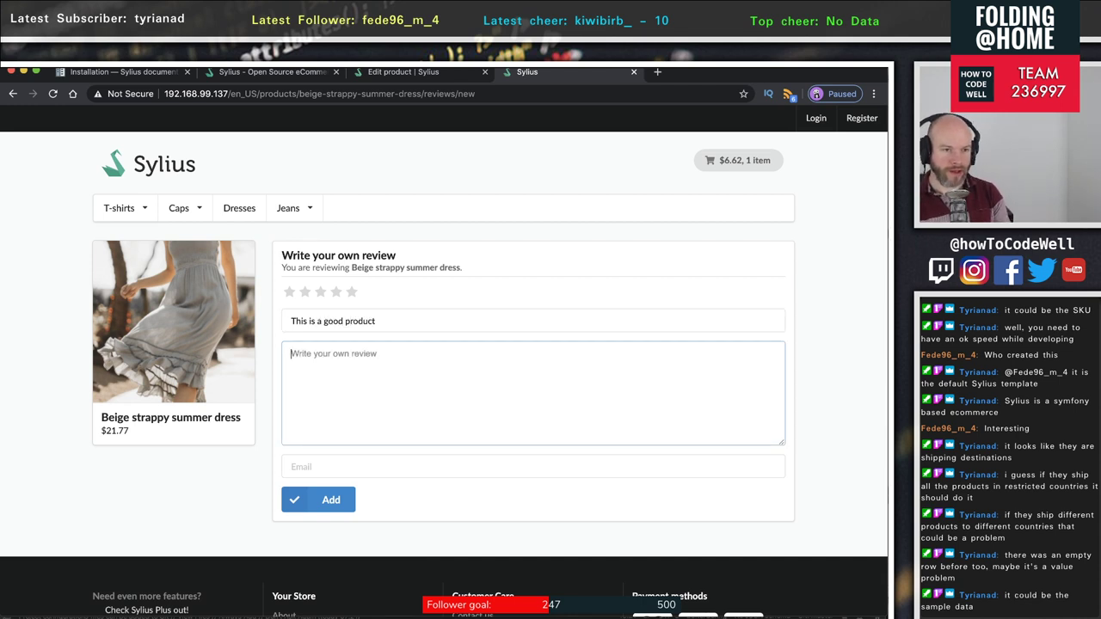
{"action": "type", "text": "Hello "}
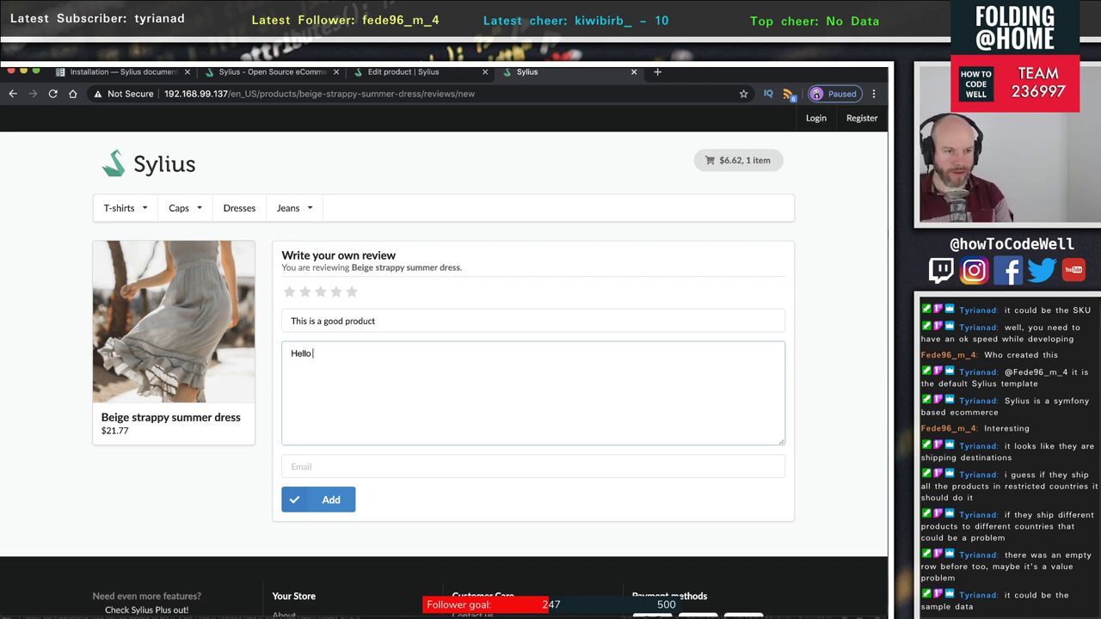
{"action": "type", "text": "world"}
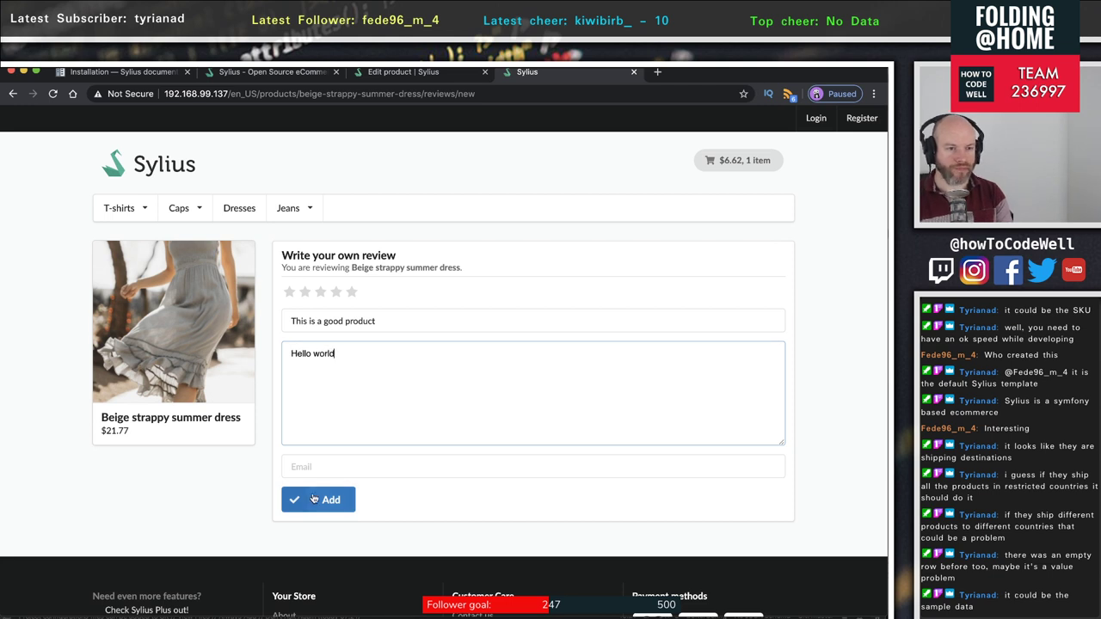
{"action": "left_click", "coordinate": [315, 500]}
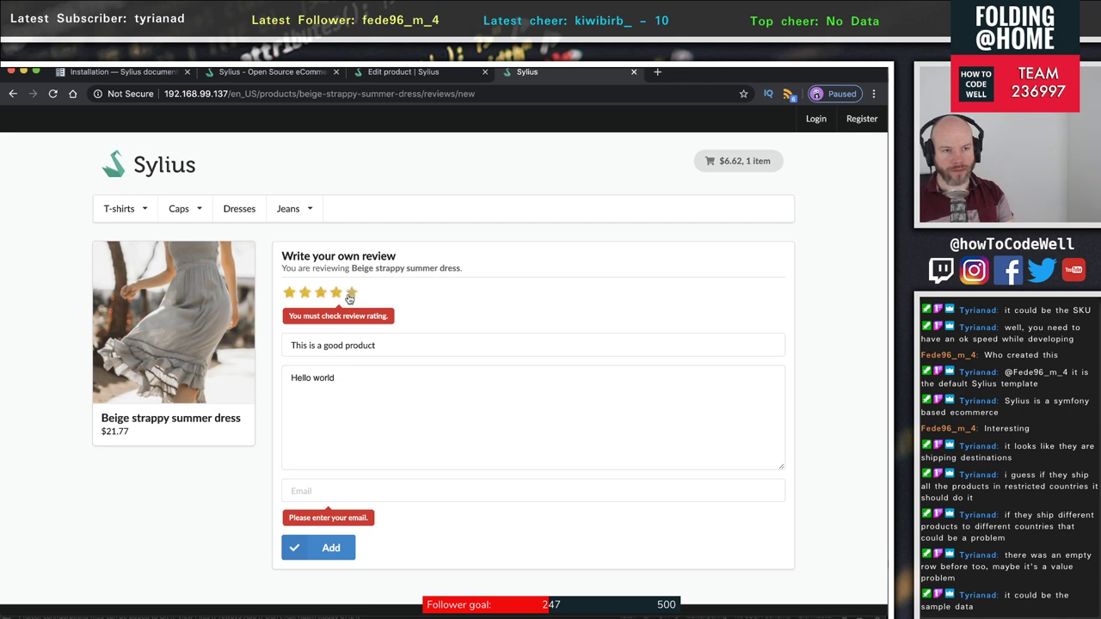
- Give five stars, enter the reviewer's email, and submit the review for acceptance
{"action": "left_click", "coordinate": [351, 292]}
{"action": "left_click", "coordinate": [316, 488]}
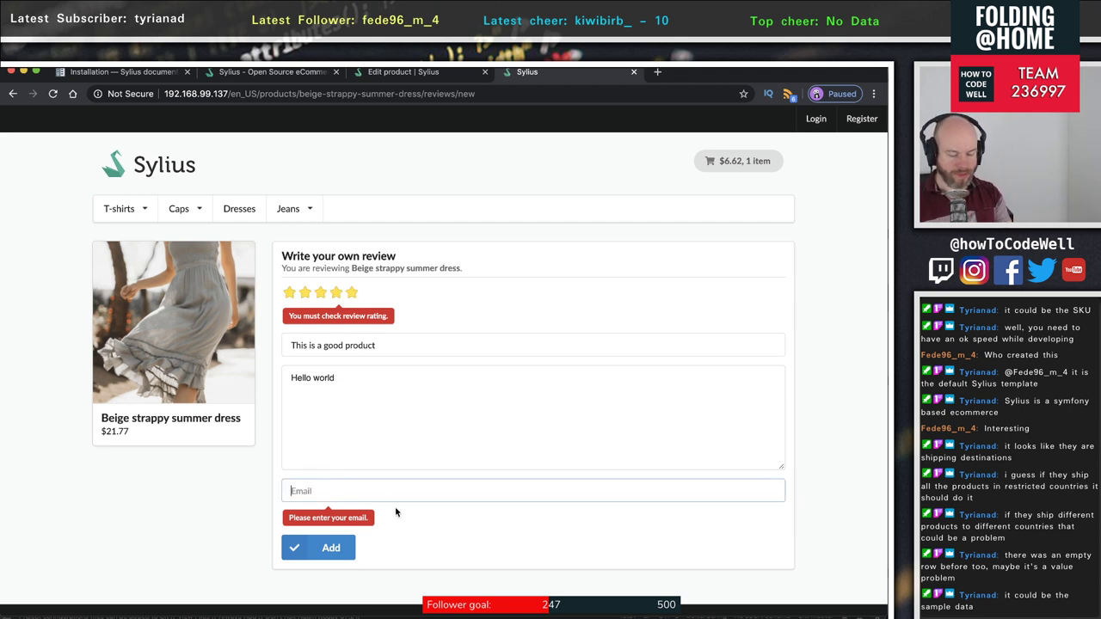
{"action": "type", "text": "test@foo.com"}
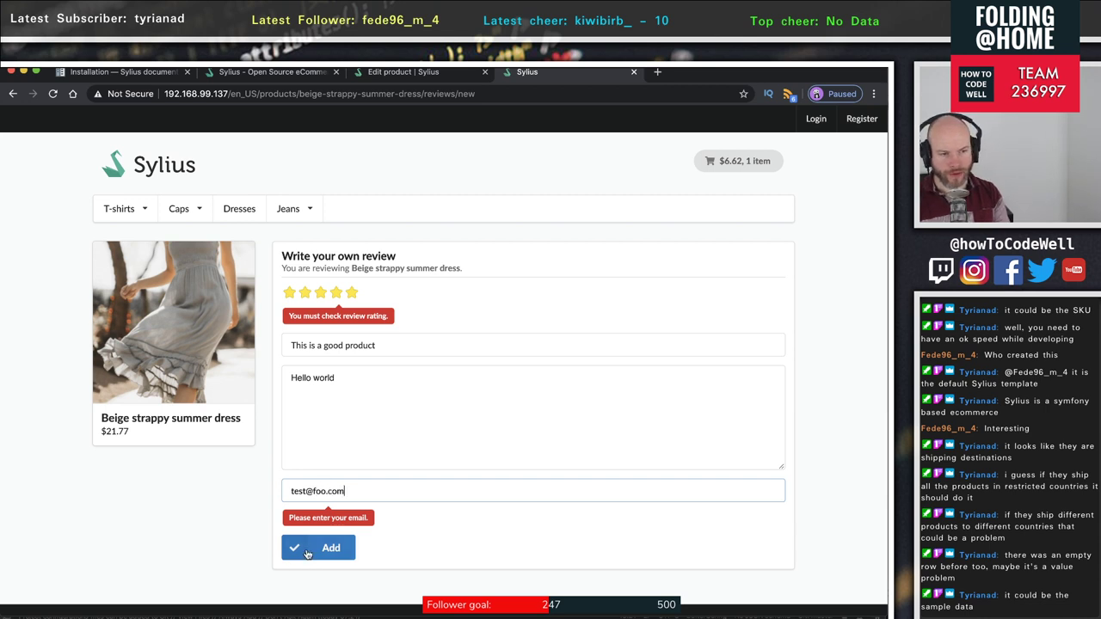
{"action": "left_click", "coordinate": [310, 549]}
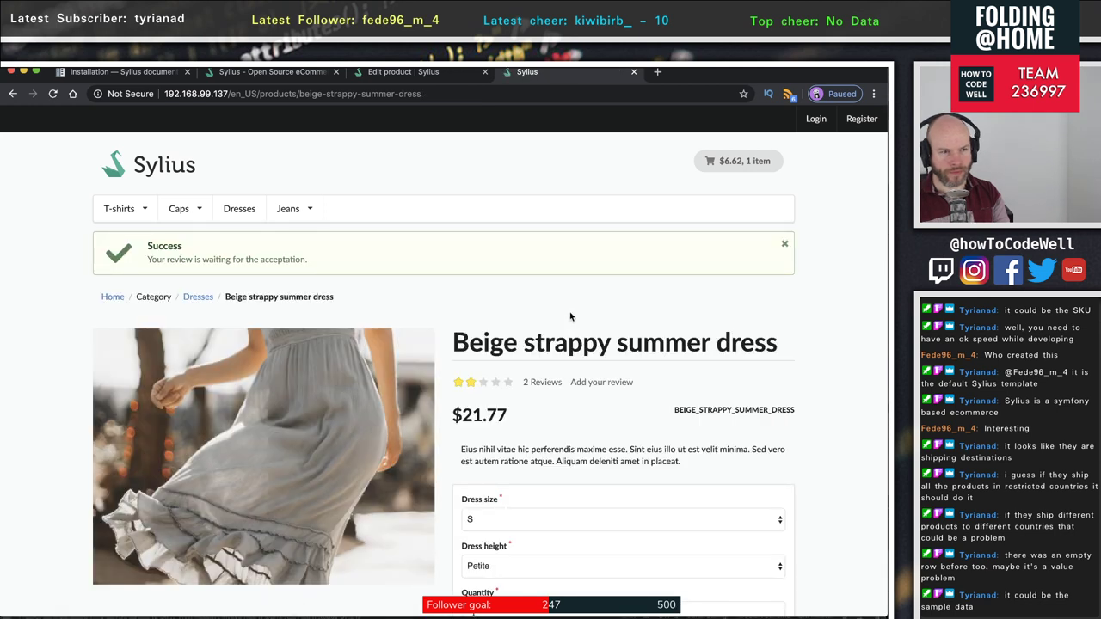
{"action": "left_click_drag", "start_coordinate": [155, 261], "coordinate": [413, 276]}
{"action": "scroll", "coordinate": [497, 336], "scroll_direction": "down", "scroll_amount": 1}
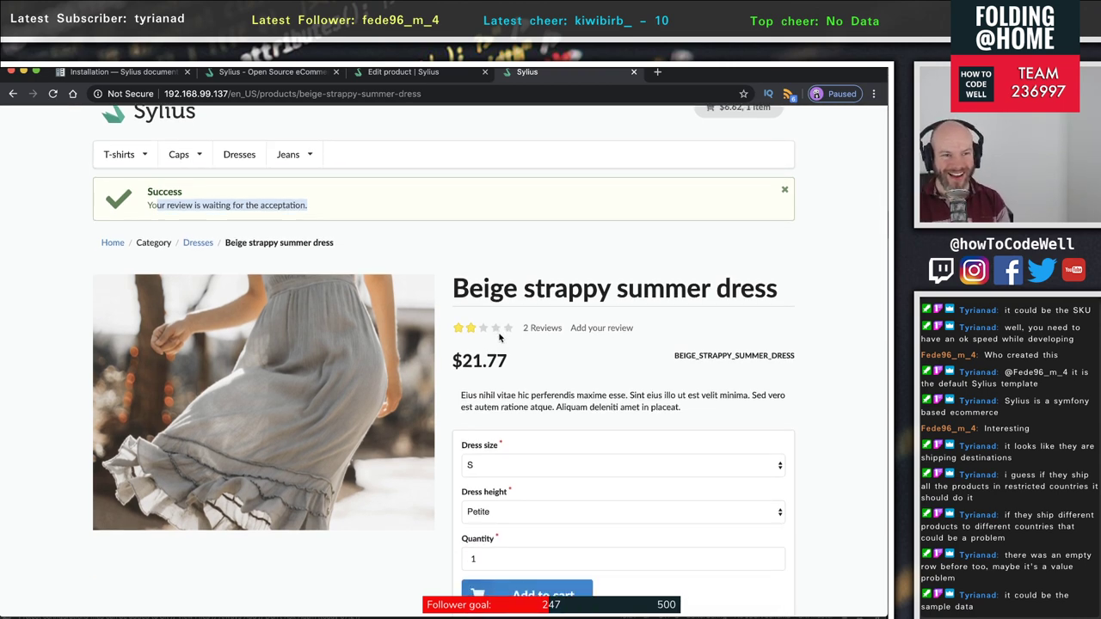
{"action": "scroll", "coordinate": [497, 336], "scroll_direction": "down", "scroll_amount": 2}
{"action": "scroll", "coordinate": [499, 335], "scroll_direction": "down", "scroll_amount": 5}
{"action": "scroll", "coordinate": [501, 335], "scroll_direction": "up", "scroll_amount": 4}
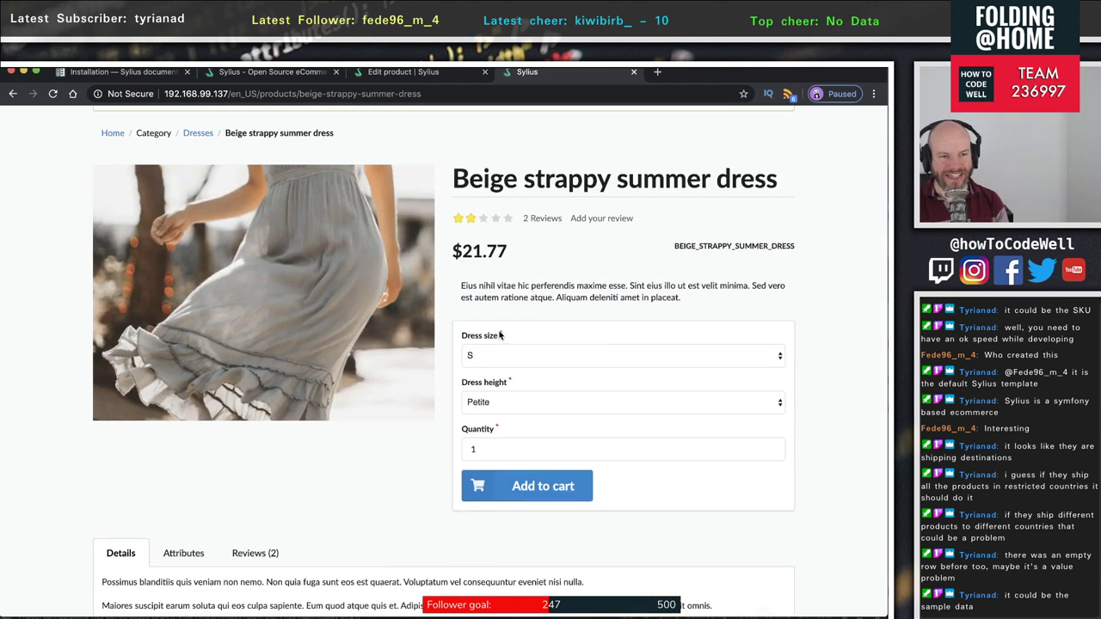
{"action": "scroll", "coordinate": [500, 334], "scroll_direction": "up", "scroll_amount": 4}
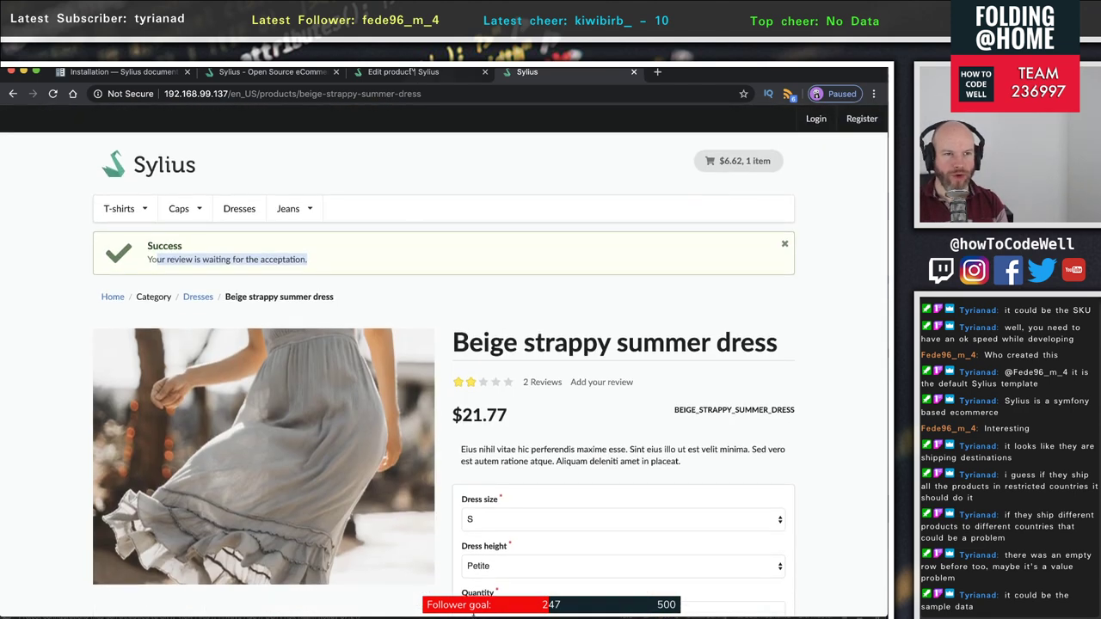
- Load the admin dashboard and find the reviewer's email among the new guest customers
{"action": "left_click", "coordinate": [394, 72]}
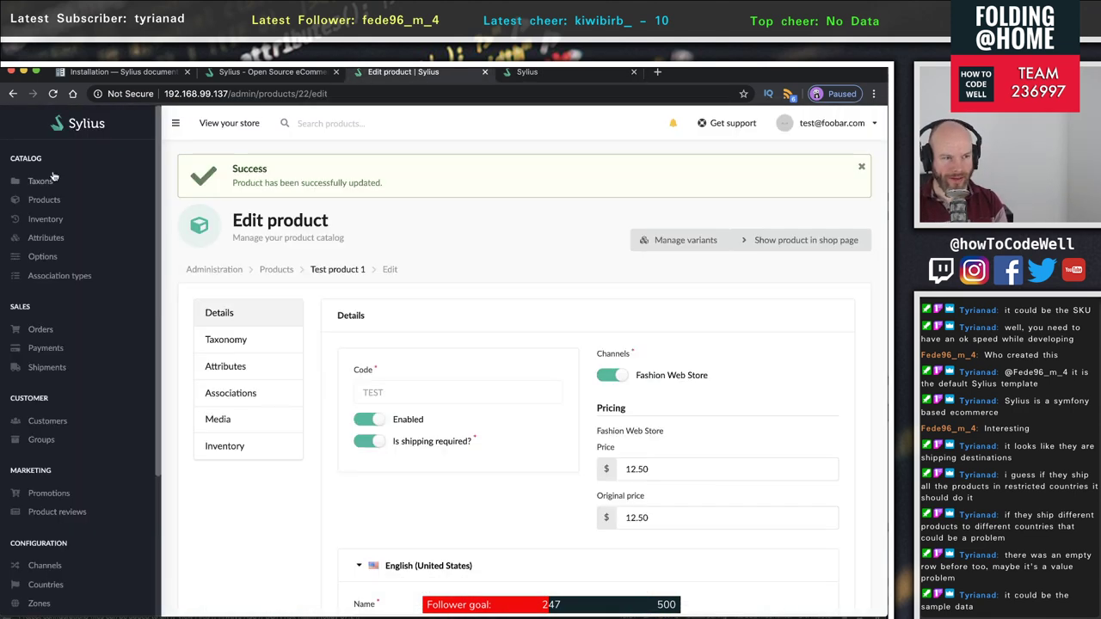
{"action": "scroll", "coordinate": [81, 180], "scroll_direction": "up", "scroll_amount": 1}
{"action": "scroll", "coordinate": [80, 180], "scroll_direction": "down", "scroll_amount": 1}
{"action": "key", "text": "super+r"}
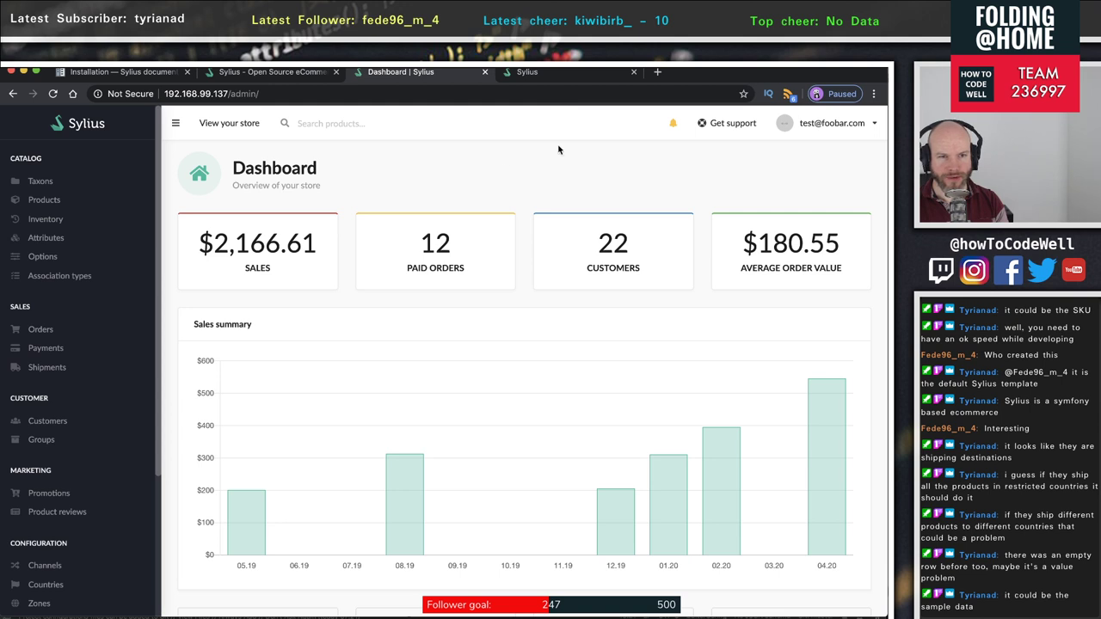
{"action": "mouse_move", "coordinate": [679, 121]}
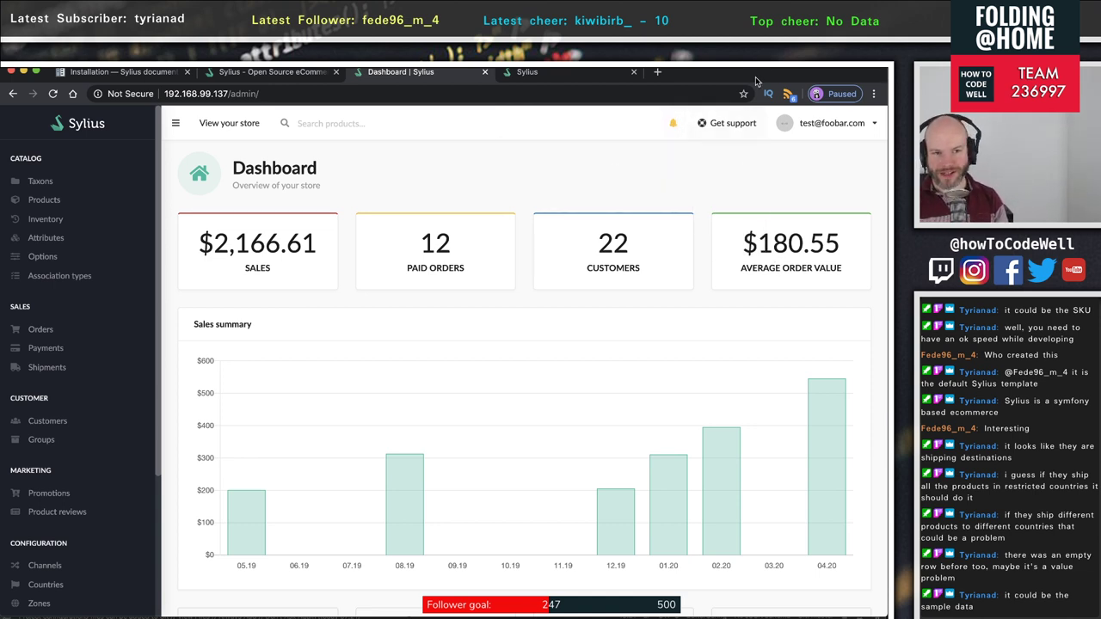
{"action": "scroll", "coordinate": [625, 331], "scroll_direction": "down", "scroll_amount": 3}
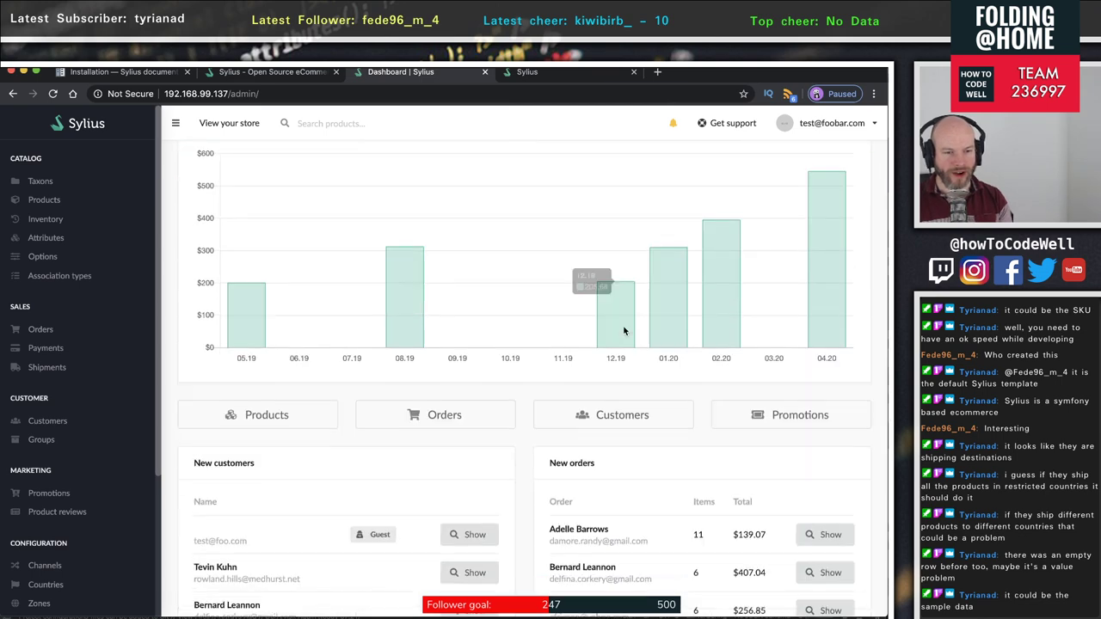
{"action": "scroll", "coordinate": [624, 331], "scroll_direction": "down", "scroll_amount": 3}
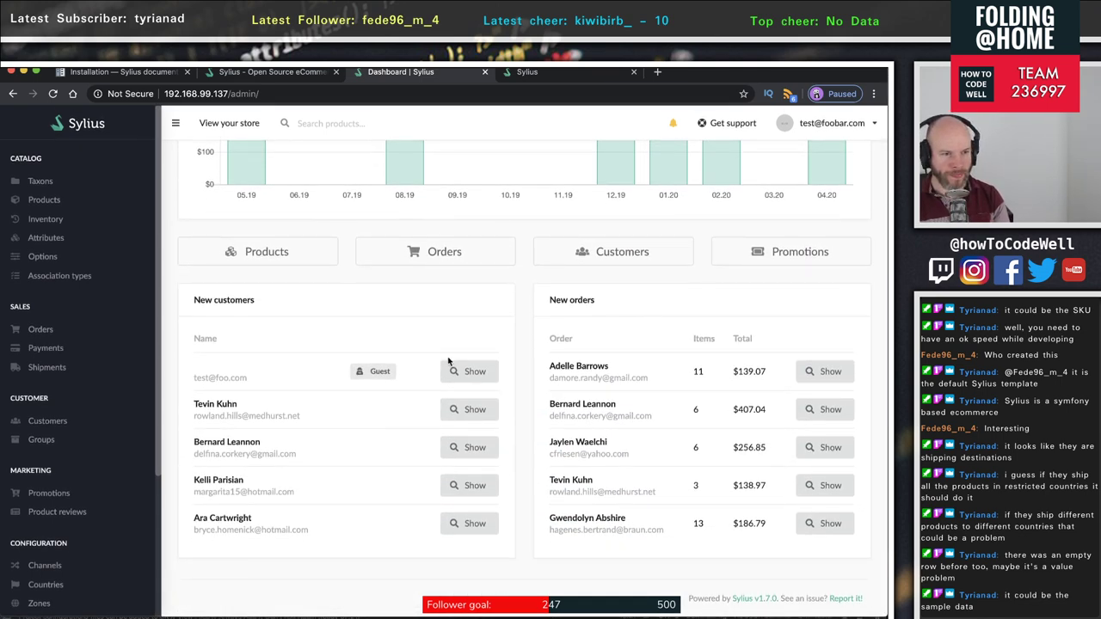
{"action": "left_click_drag", "start_coordinate": [198, 376], "coordinate": [255, 381]}
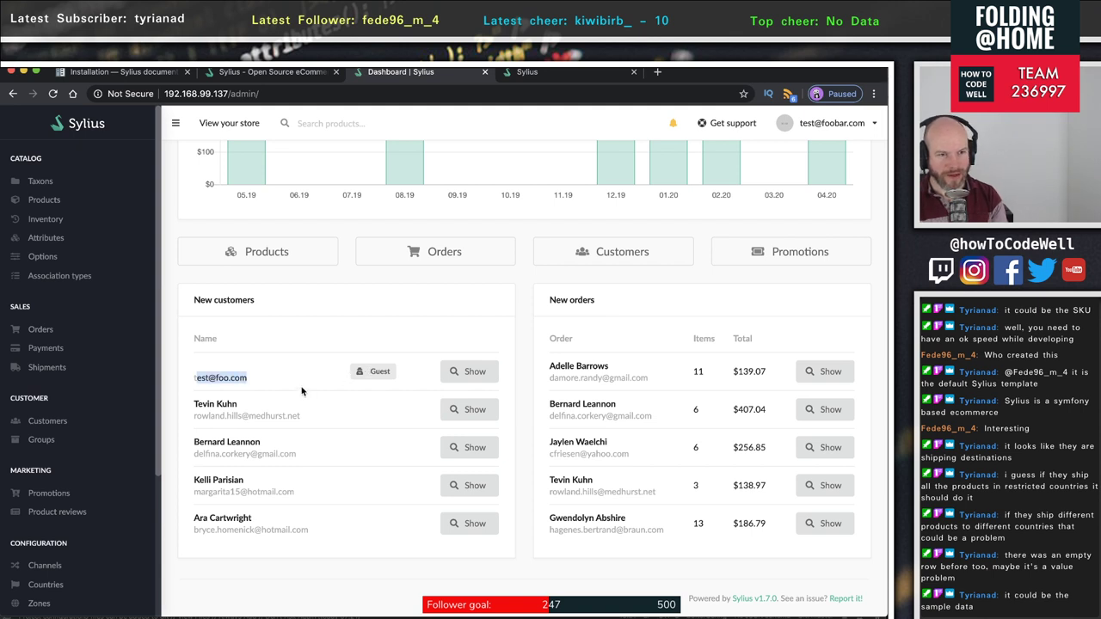
{"action": "left_click_drag", "start_coordinate": [283, 381], "coordinate": [193, 377]}
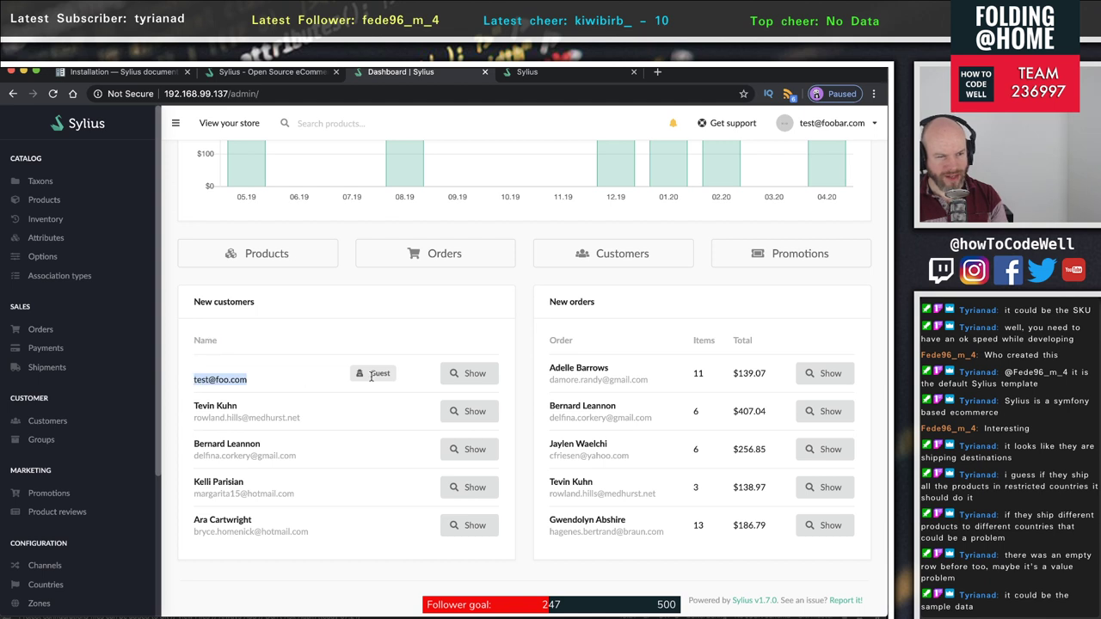
- Open the guest customer's details, showing no completed orders and no newsletter subscription
{"action": "left_click", "coordinate": [471, 374]}
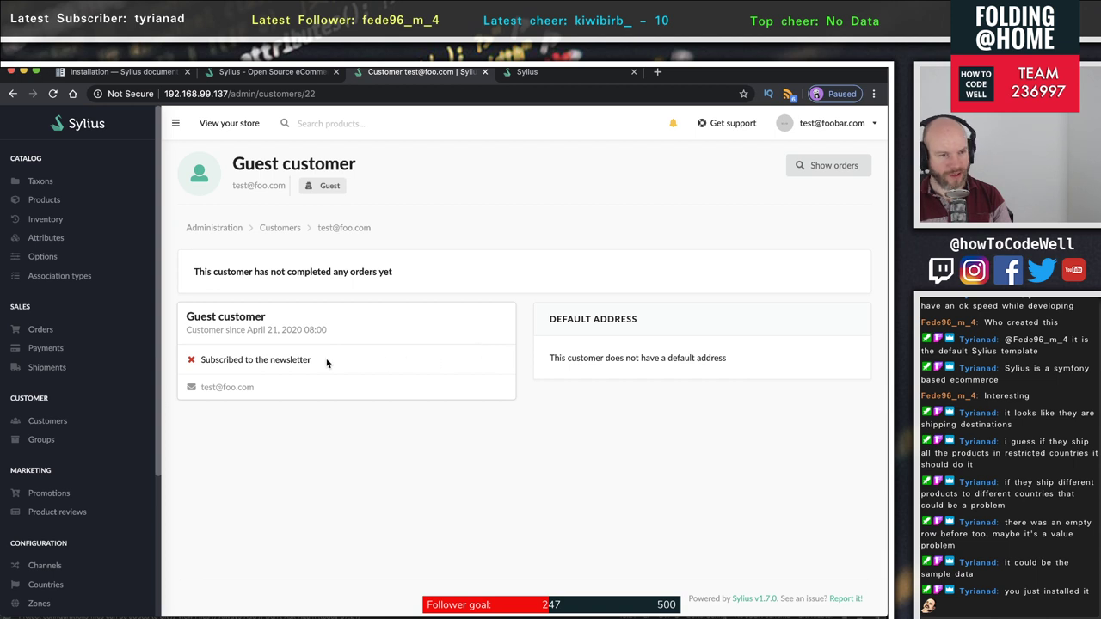
{"action": "left_click_drag", "start_coordinate": [212, 363], "coordinate": [339, 360]}
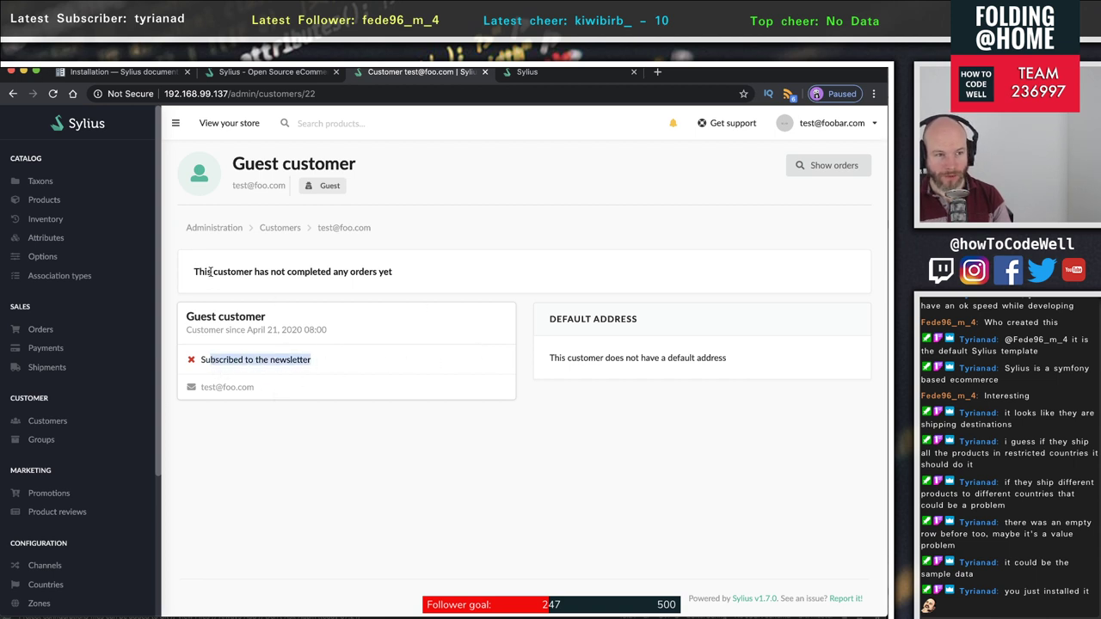
{"action": "left_click_drag", "start_coordinate": [197, 272], "coordinate": [637, 361]}
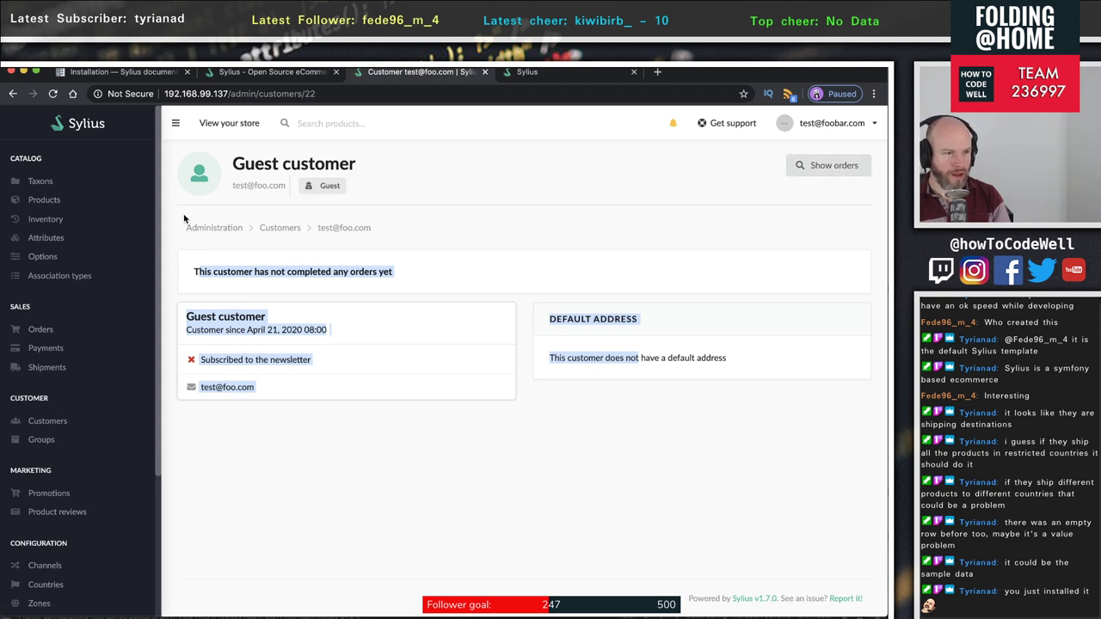
- Go from the admin dashboard to Marketing > Product reviews, where the five-star dress review shows as New
{"action": "left_click", "coordinate": [13, 93]}
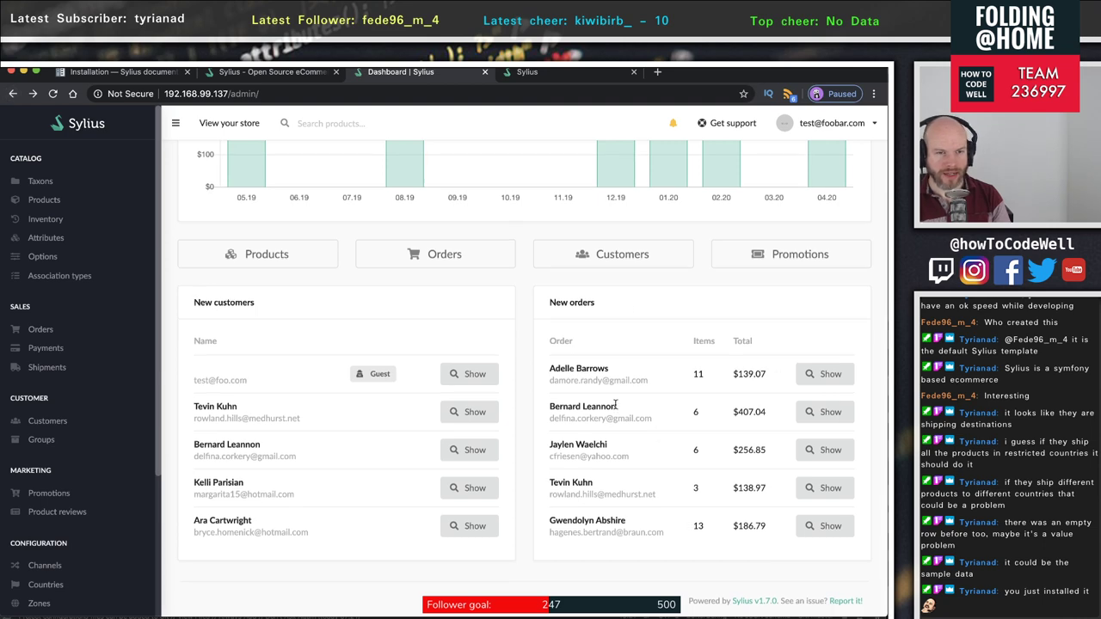
{"action": "scroll", "coordinate": [614, 410], "scroll_direction": "up", "scroll_amount": 5}
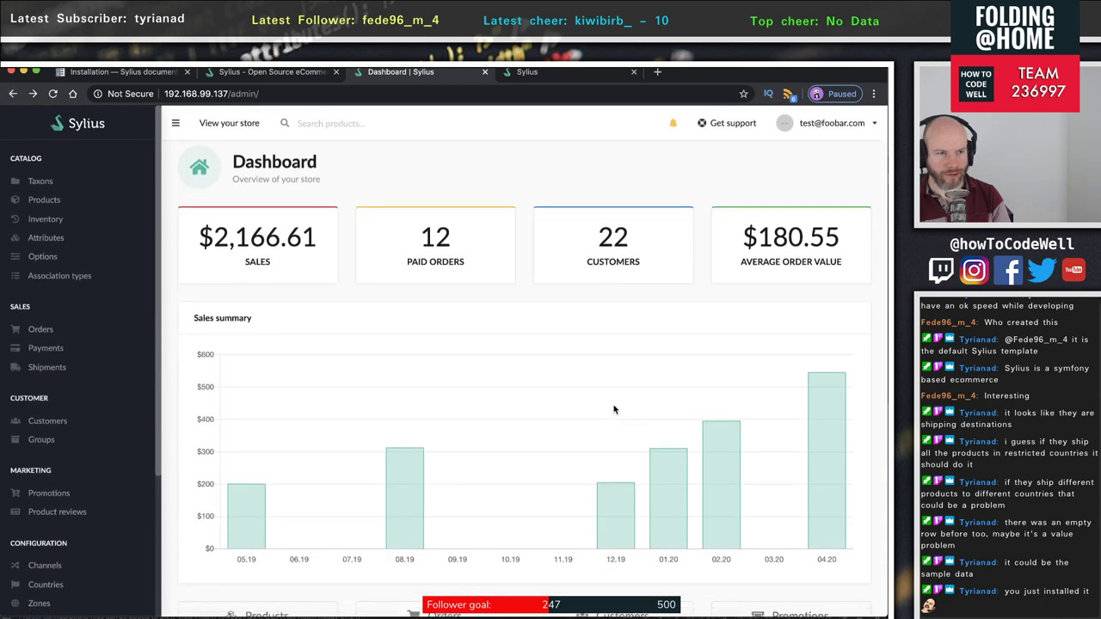
{"action": "scroll", "coordinate": [613, 409], "scroll_direction": "down", "scroll_amount": 2}
{"action": "scroll", "coordinate": [608, 410], "scroll_direction": "up", "scroll_amount": 2}
{"action": "scroll", "coordinate": [606, 411], "scroll_direction": "down", "scroll_amount": 5}
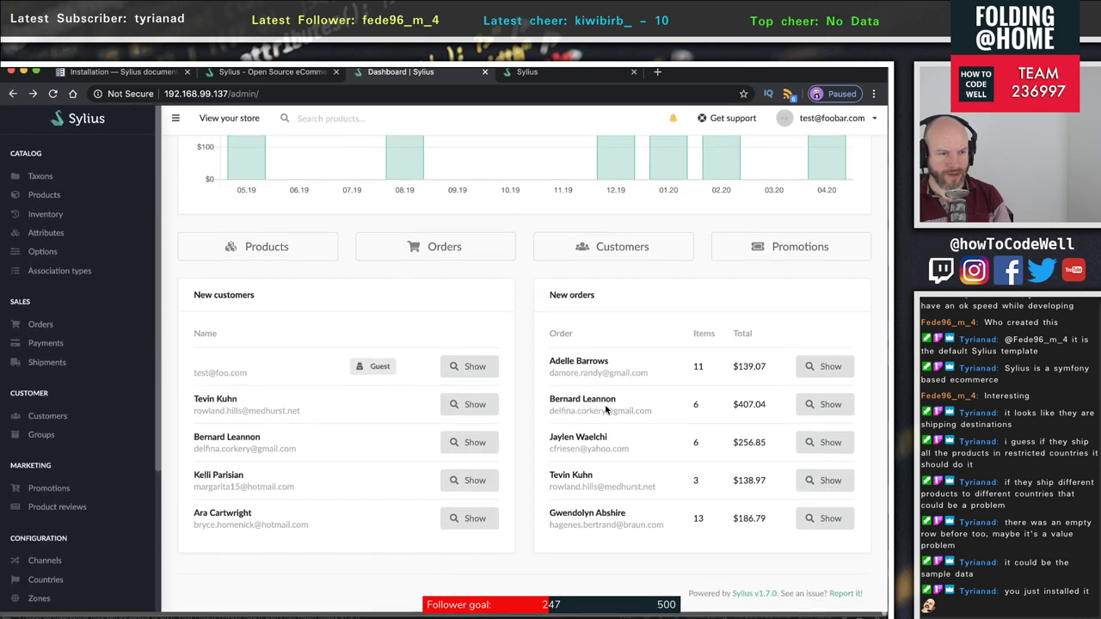
{"action": "scroll", "coordinate": [61, 434], "scroll_direction": "down", "scroll_amount": 3}
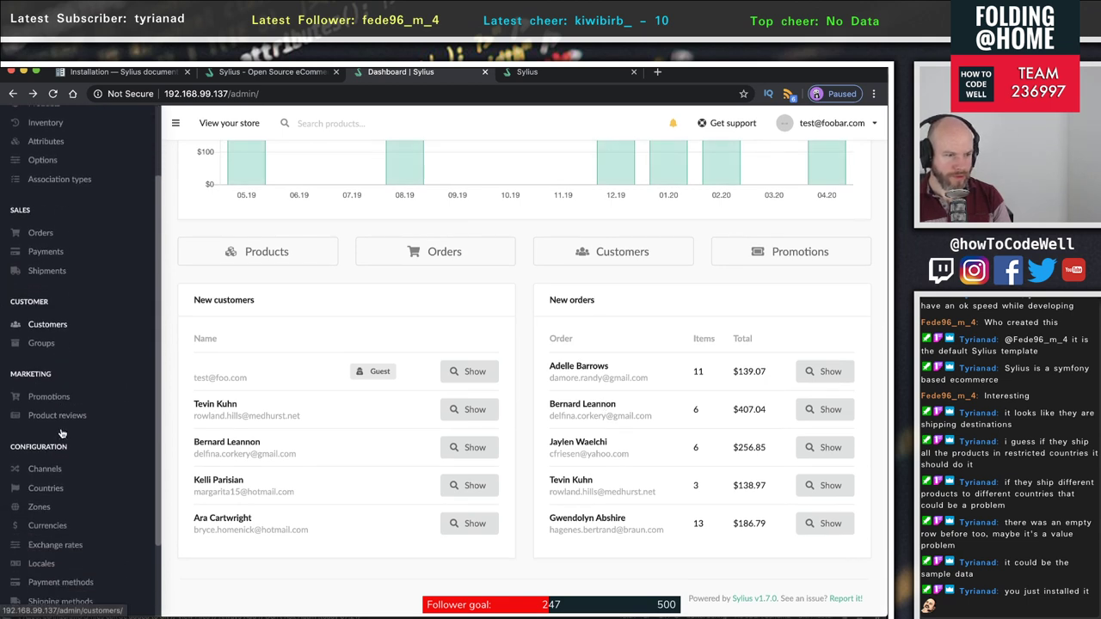
{"action": "left_click", "coordinate": [68, 411]}
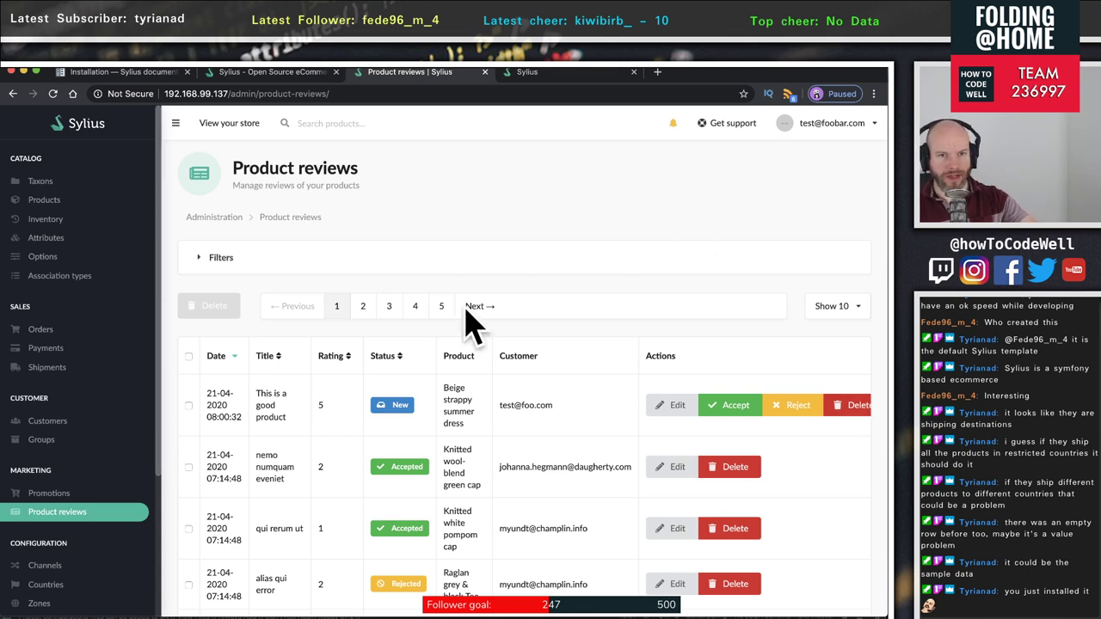
{"action": "scroll", "coordinate": [802, 385], "scroll_direction": "down", "scroll_amount": 3}
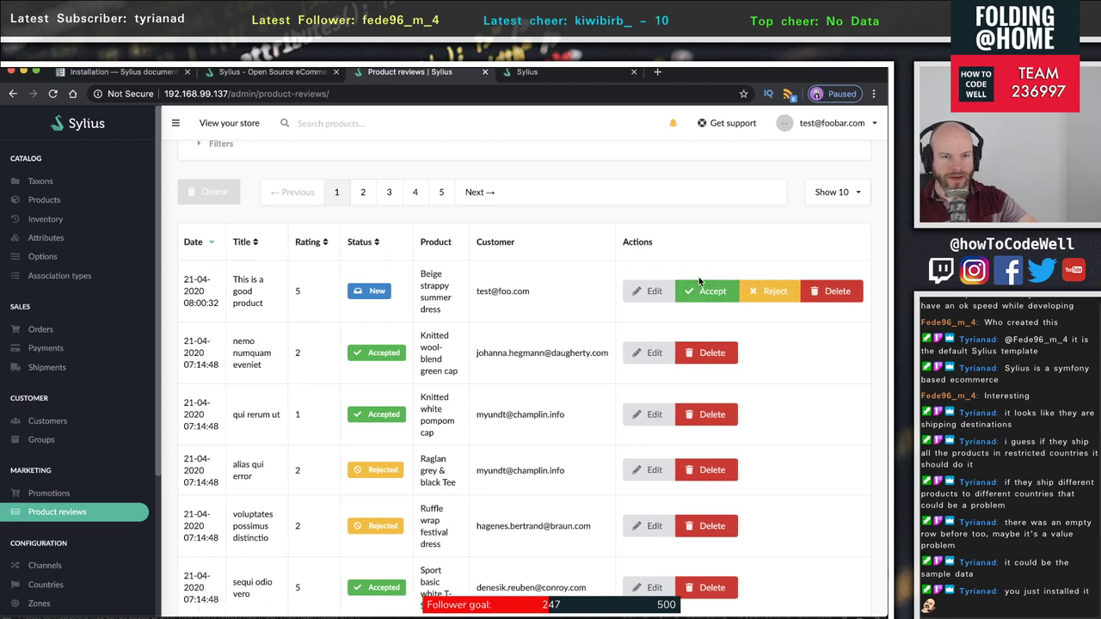
- Open the dress review for editing and try different ratings, ending back at 5 stars
{"action": "left_click", "coordinate": [644, 294]}
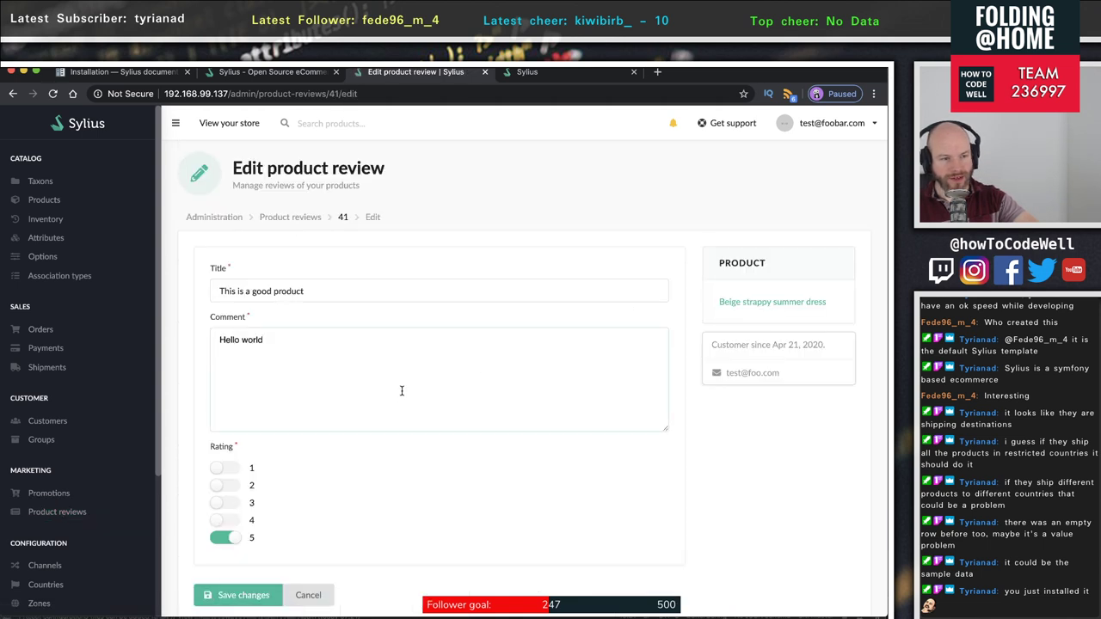
{"action": "scroll", "coordinate": [379, 404], "scroll_direction": "down", "scroll_amount": 2}
{"action": "left_click", "coordinate": [226, 422]}
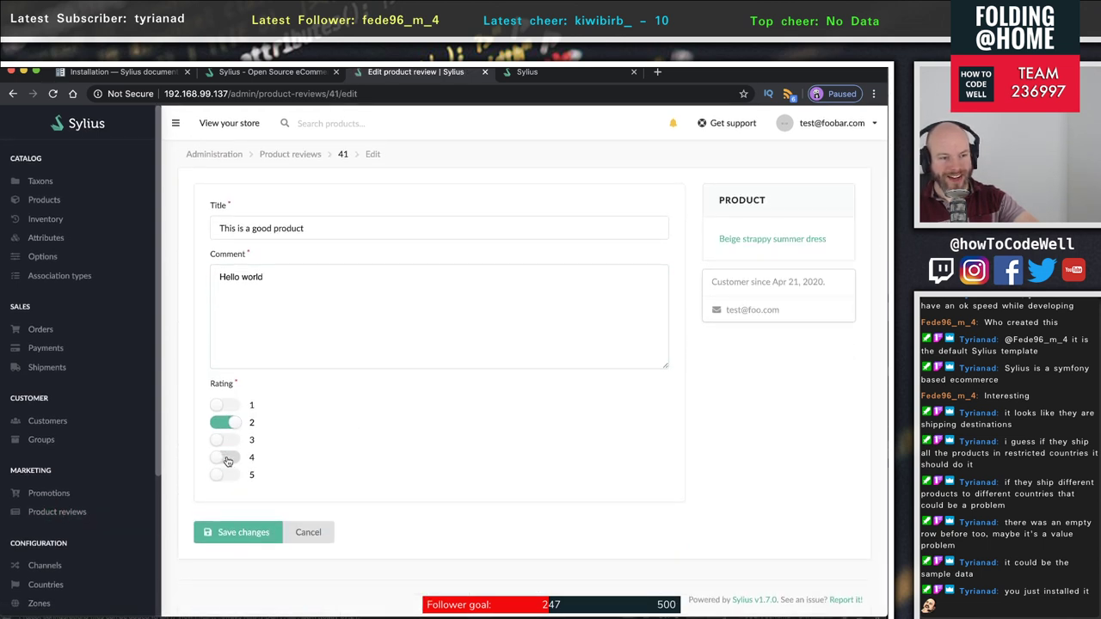
{"action": "left_click", "coordinate": [228, 475]}
{"action": "left_click", "coordinate": [222, 404]}
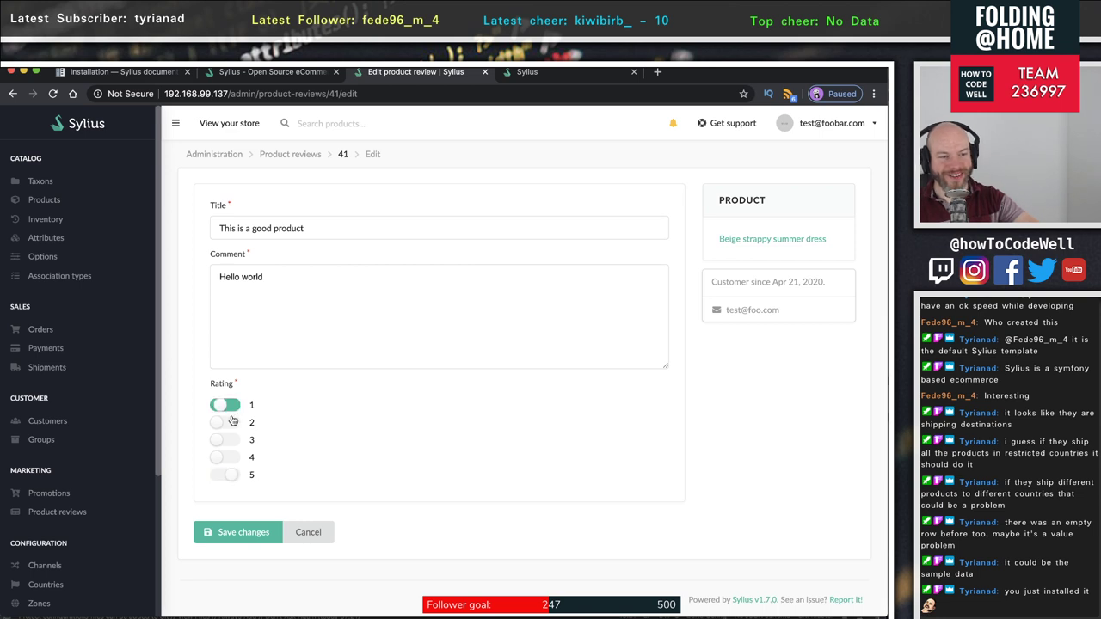
{"action": "left_click", "coordinate": [226, 475]}
{"action": "left_click", "coordinate": [227, 457]}
{"action": "left_click", "coordinate": [234, 440]}
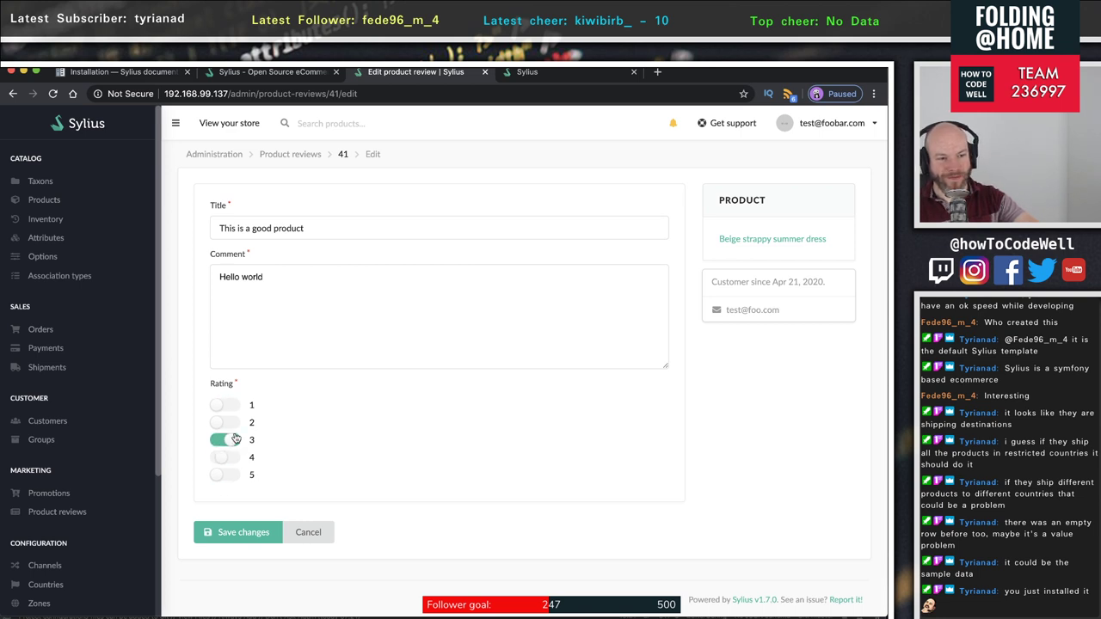
{"action": "left_click", "coordinate": [227, 422]}
{"action": "left_click", "coordinate": [224, 405]}
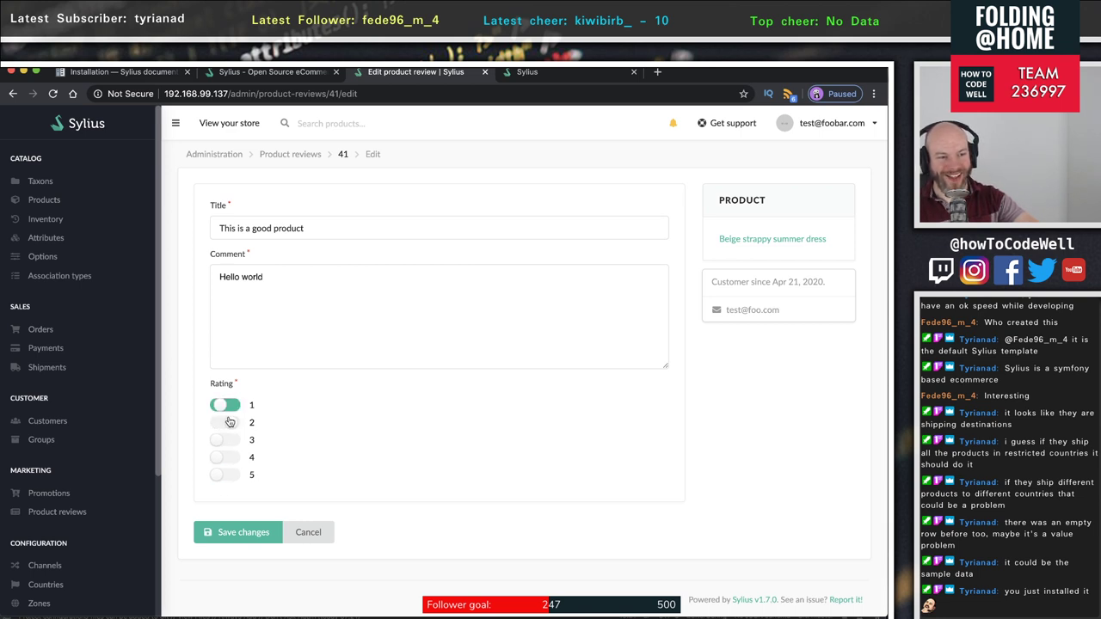
{"action": "left_click", "coordinate": [229, 476]}
- Cancel the edit and return to the product reviews list unchanged
{"action": "scroll", "coordinate": [575, 402], "scroll_direction": "up", "scroll_amount": 2}
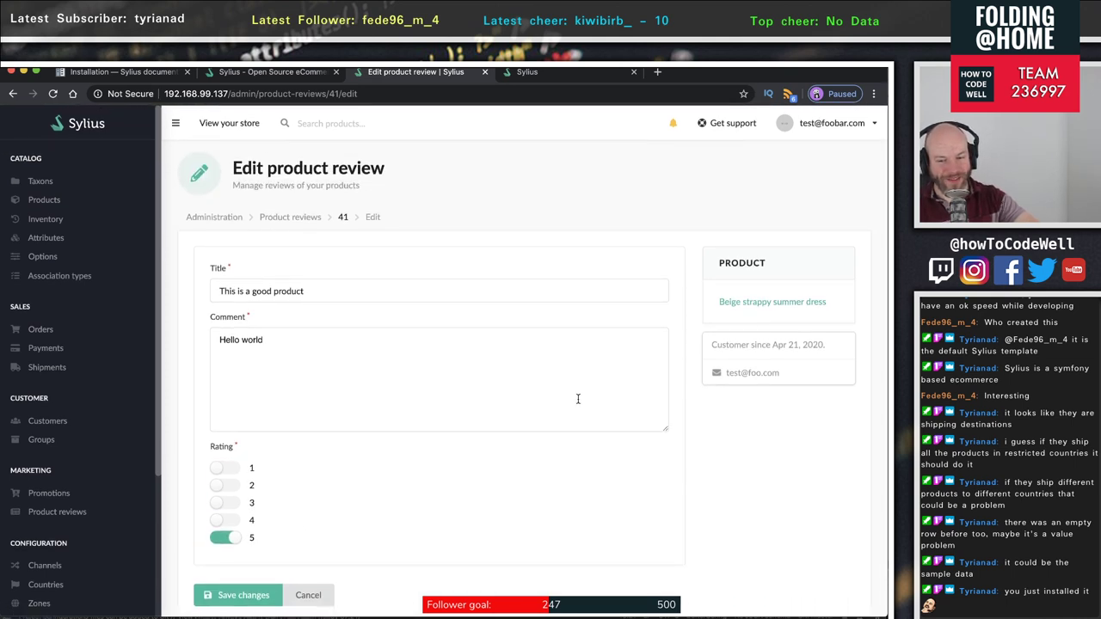
{"action": "scroll", "coordinate": [589, 372], "scroll_direction": "down", "scroll_amount": 2}
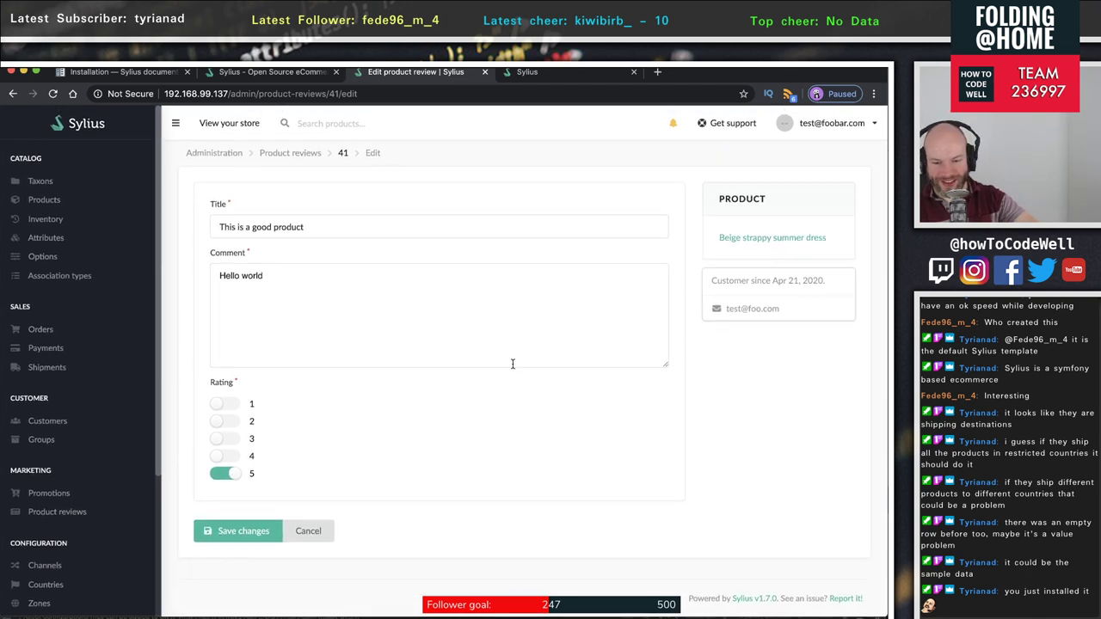
{"action": "scroll", "coordinate": [513, 363], "scroll_direction": "up", "scroll_amount": 2}
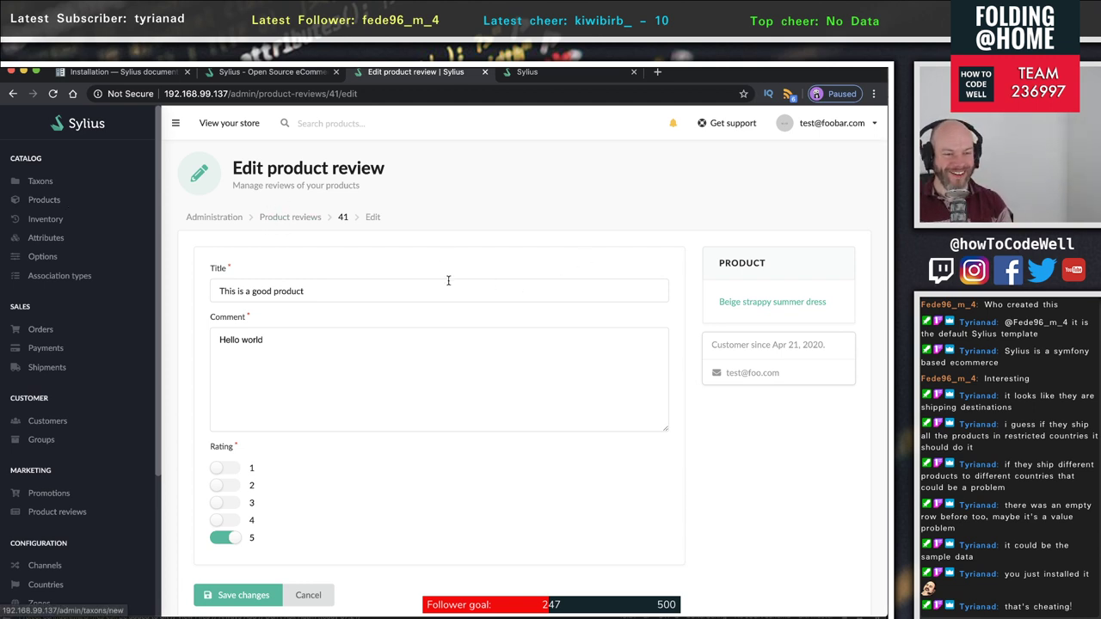
{"action": "left_click", "coordinate": [307, 594]}
{"action": "scroll", "coordinate": [311, 594], "scroll_direction": "down", "scroll_amount": 1}
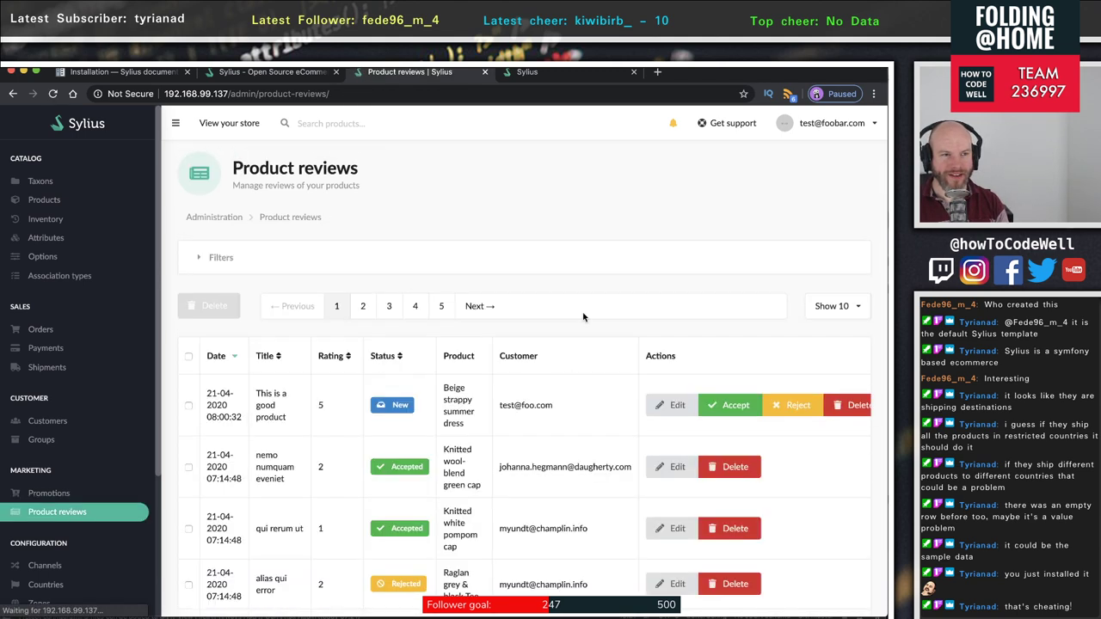
- Accept the five-star 'This is a good product' review, then go to the storefront dress tab
{"action": "left_click", "coordinate": [728, 406]}
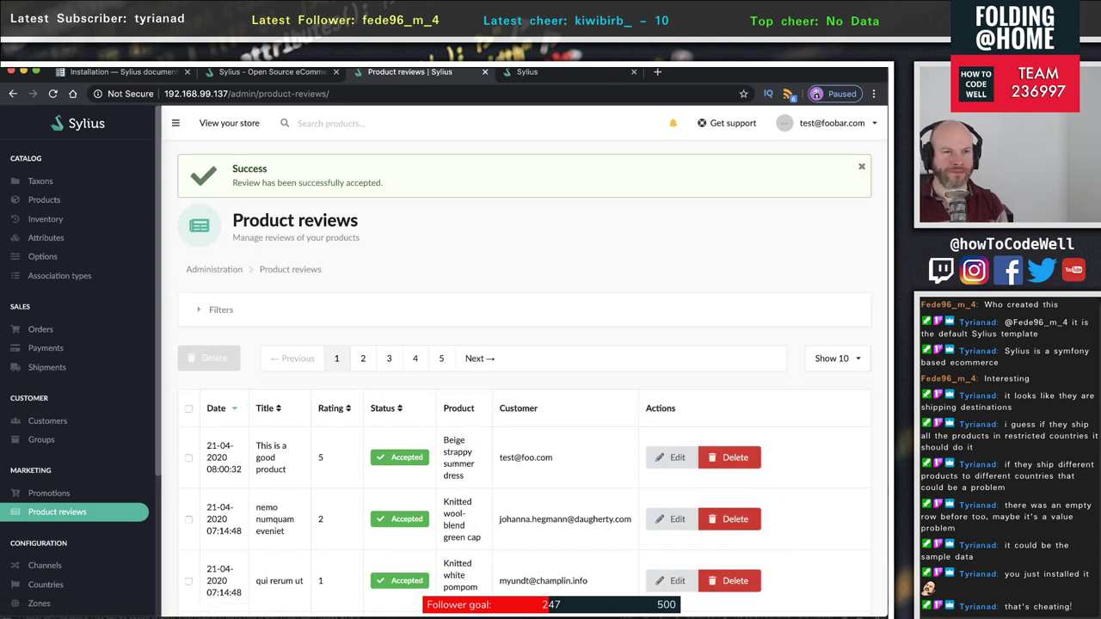
{"action": "left_click", "coordinate": [536, 72]}
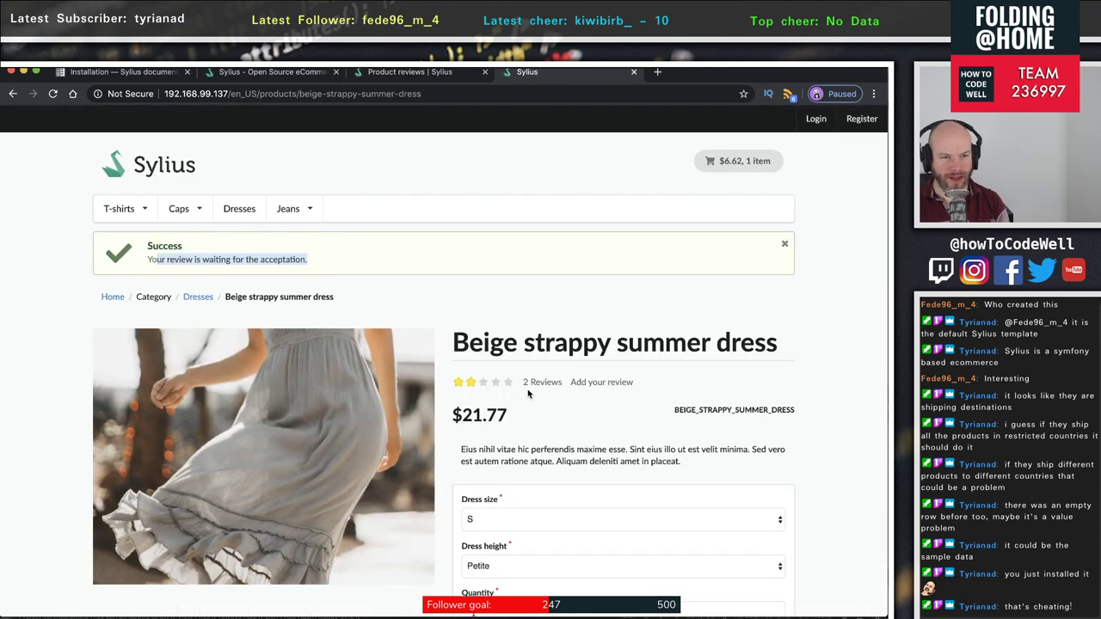
- Reload the dress page and open its reviews to find the accepted five-star 'Hello world' review
{"action": "left_click", "coordinate": [51, 95]}
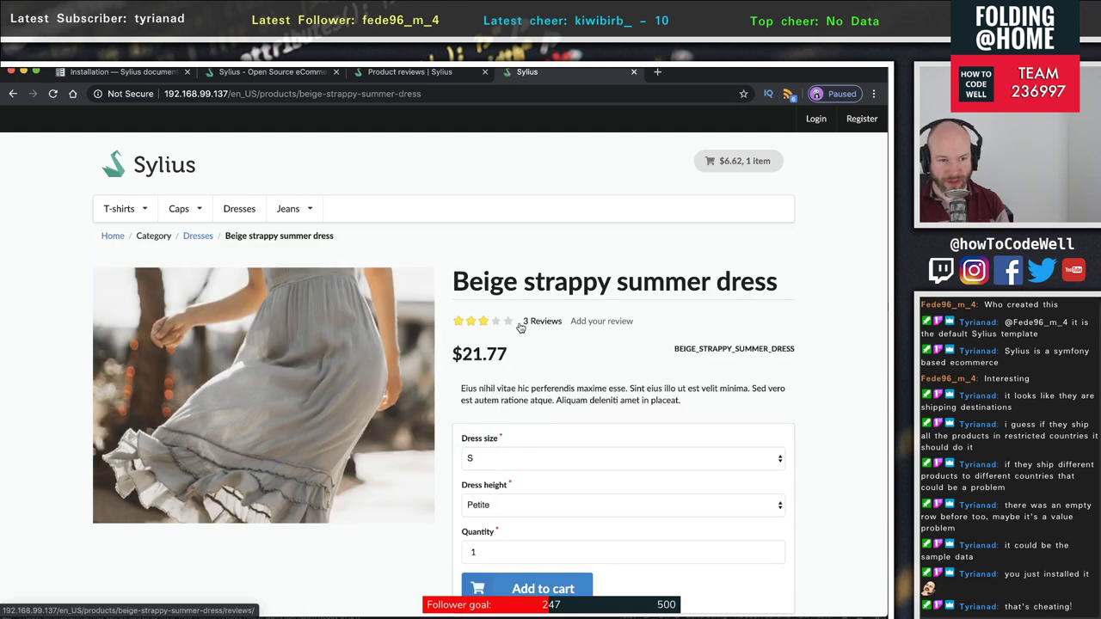
{"action": "scroll", "coordinate": [518, 372], "scroll_direction": "down", "scroll_amount": 1}
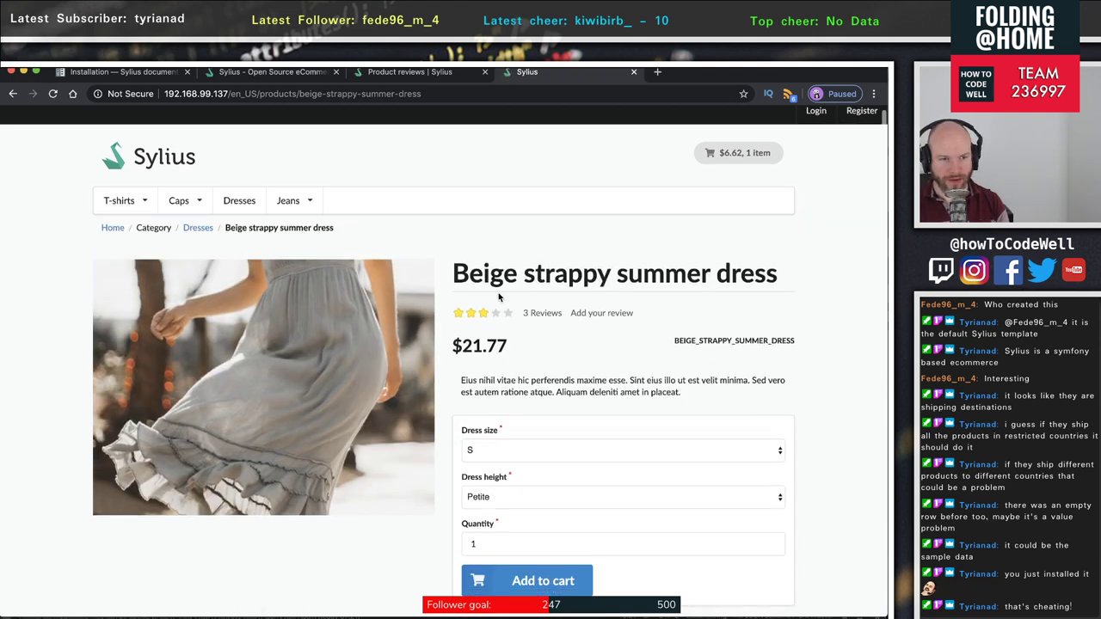
{"action": "left_click", "coordinate": [541, 315]}
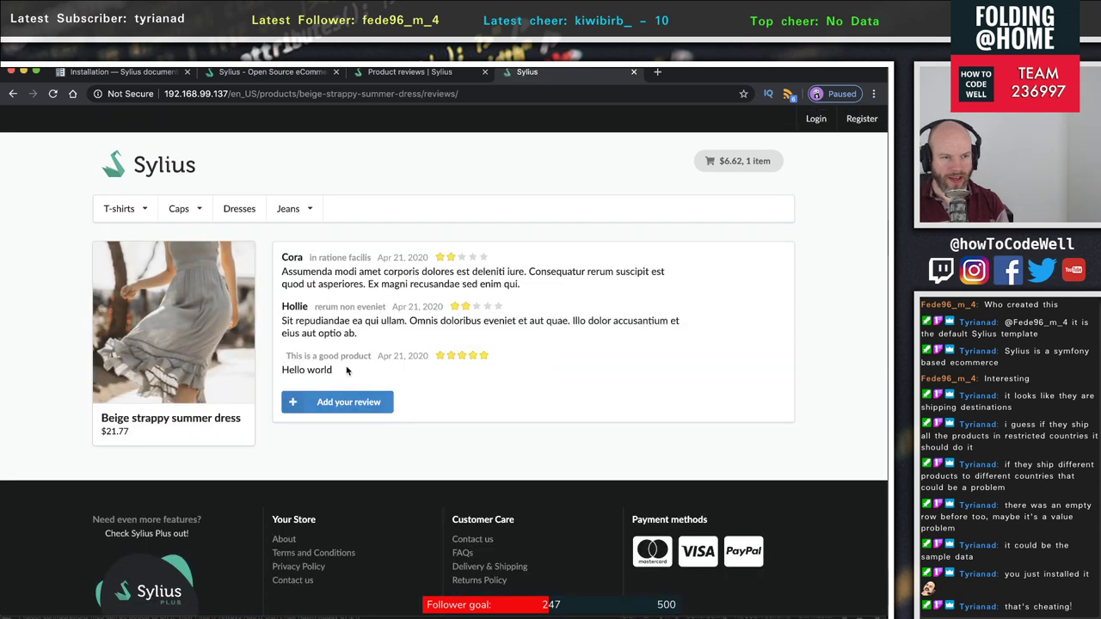
{"action": "left_click_drag", "start_coordinate": [347, 370], "coordinate": [270, 366]}
{"action": "left_click", "coordinate": [302, 371]}
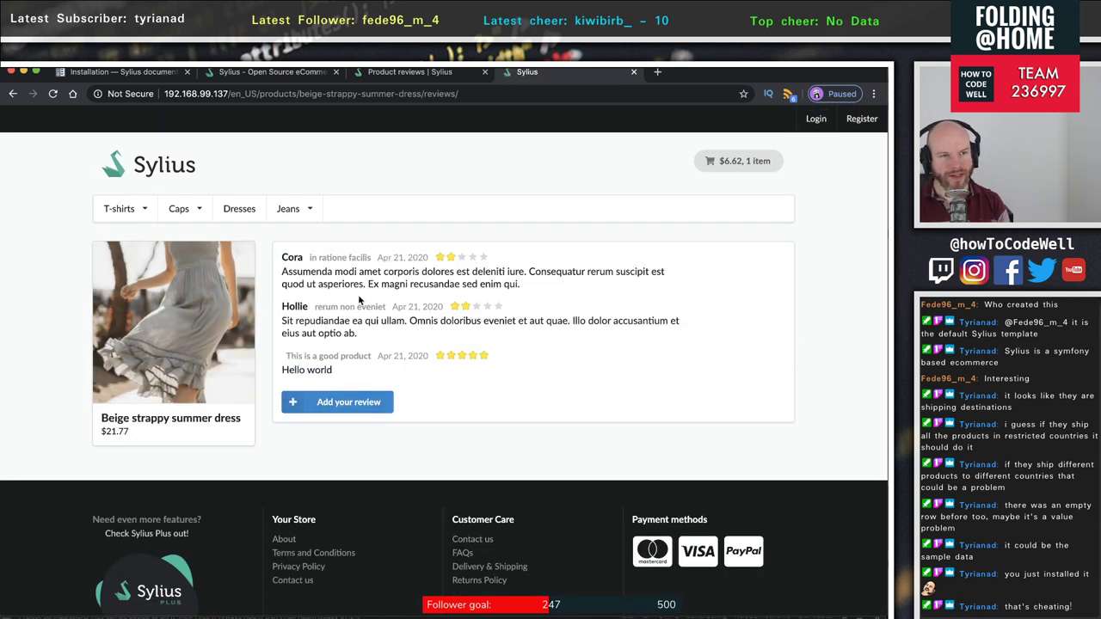
- Inspect the reviews page address (en_US locale and product slug), then go to the store homepage
{"action": "double_click", "coordinate": [244, 94]}
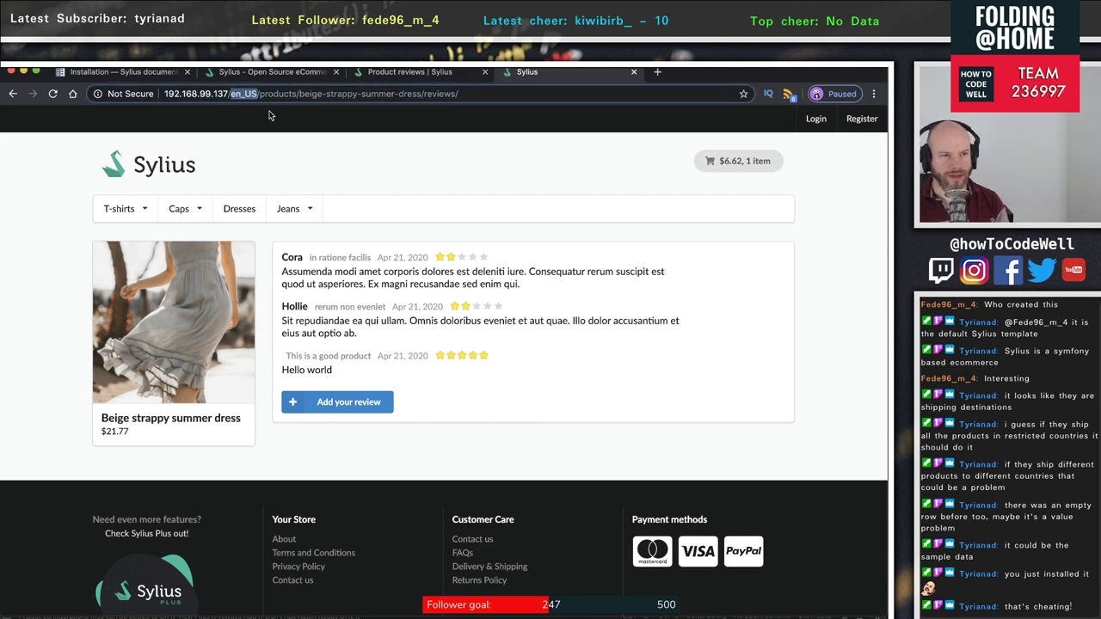
{"action": "left_click", "coordinate": [277, 95]}
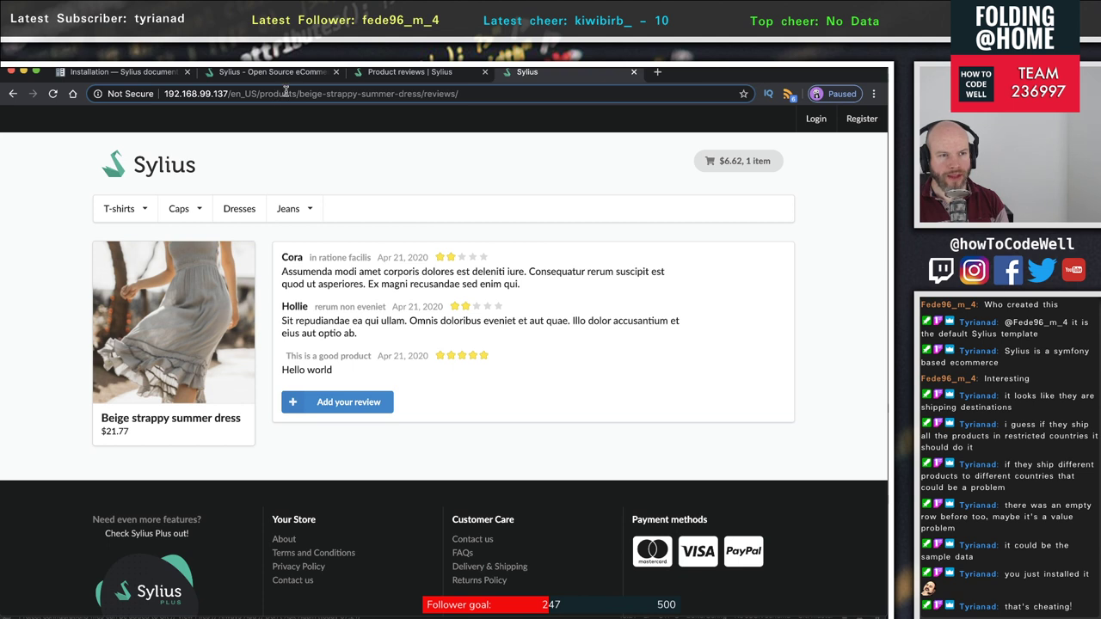
{"action": "left_click_drag", "start_coordinate": [299, 94], "coordinate": [422, 96]}
{"action": "triple_click", "coordinate": [397, 91]}
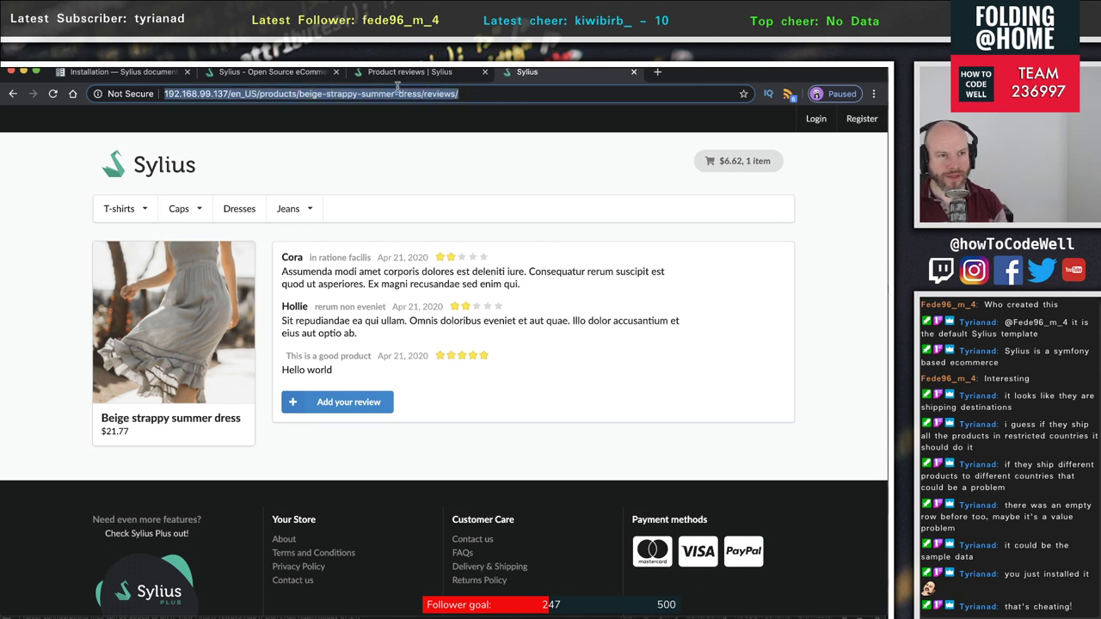
{"action": "left_click_drag", "start_coordinate": [165, 86], "coordinate": [230, 97]}
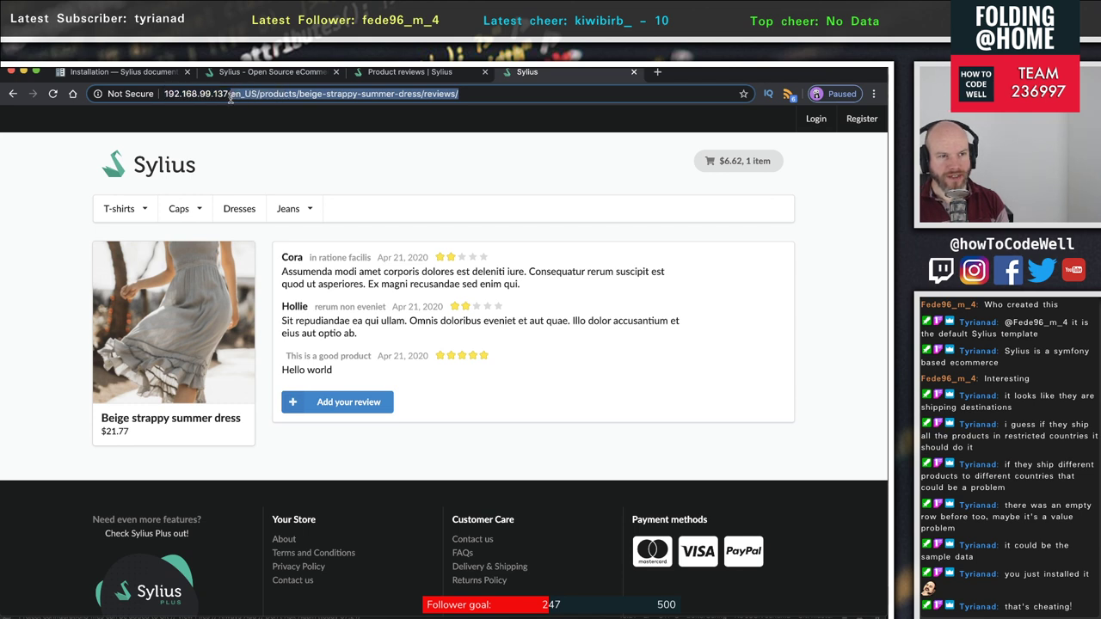
{"action": "left_click", "coordinate": [521, 349]}
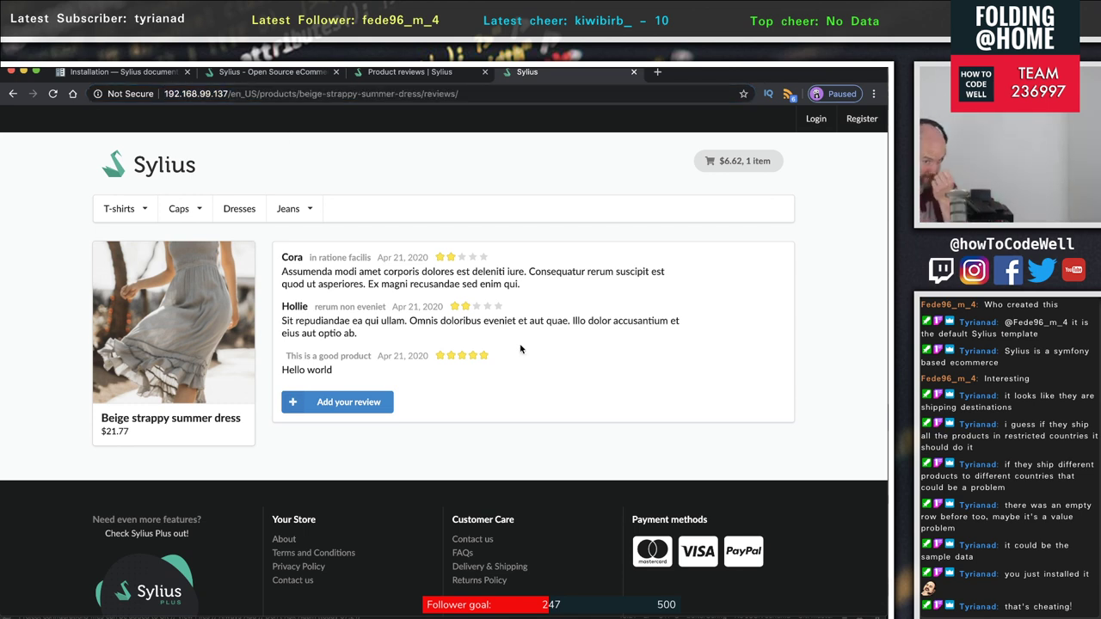
{"action": "scroll", "coordinate": [349, 328], "scroll_direction": "down", "scroll_amount": 1}
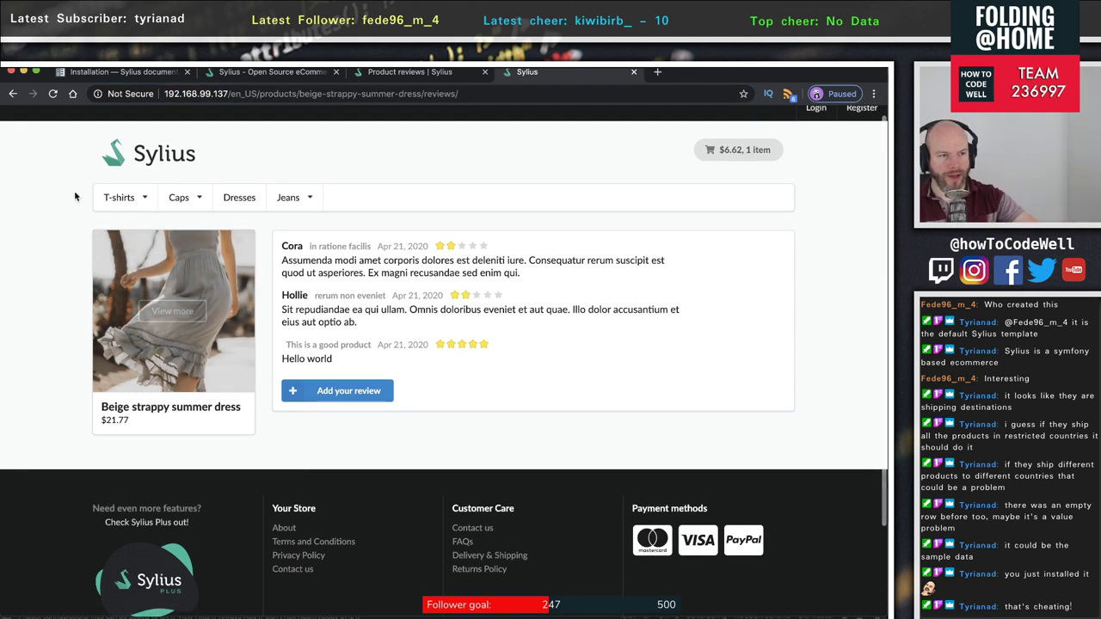
{"action": "left_click", "coordinate": [173, 161]}
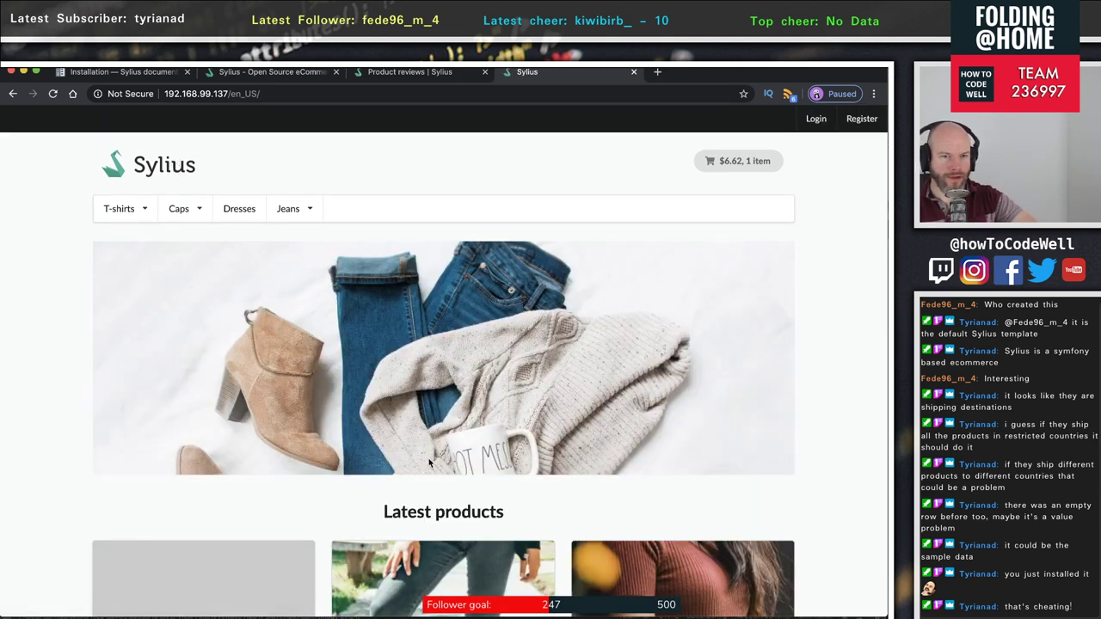
- Browse the storefront homepage with Test product 1, then return to the admin Product reviews list
{"action": "scroll", "coordinate": [409, 464], "scroll_direction": "down", "scroll_amount": 15}
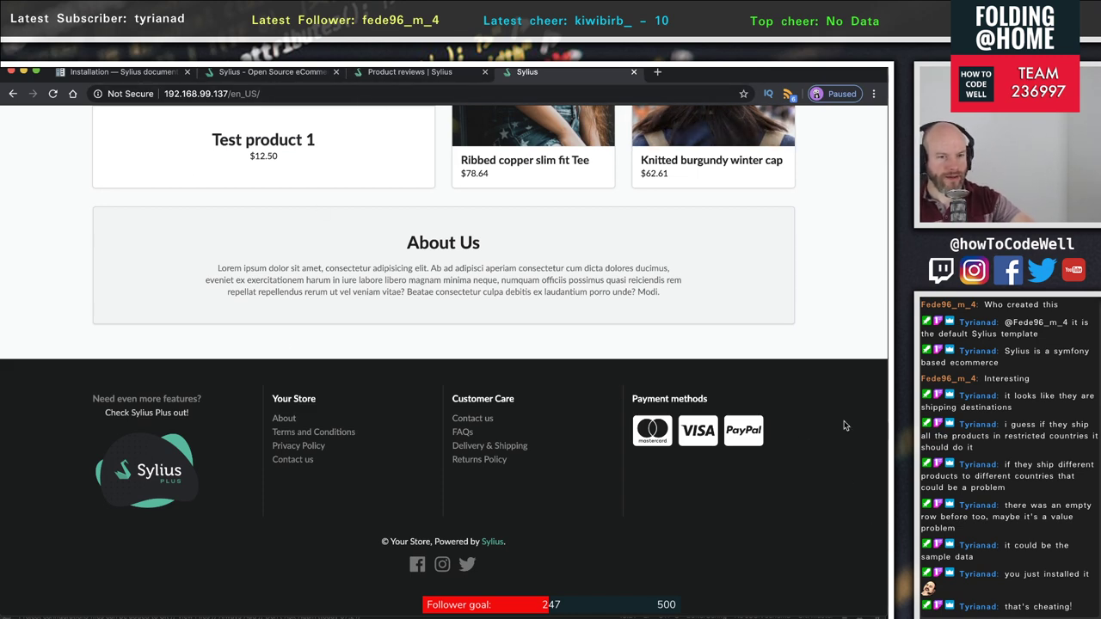
{"action": "scroll", "coordinate": [836, 445], "scroll_direction": "up", "scroll_amount": 15}
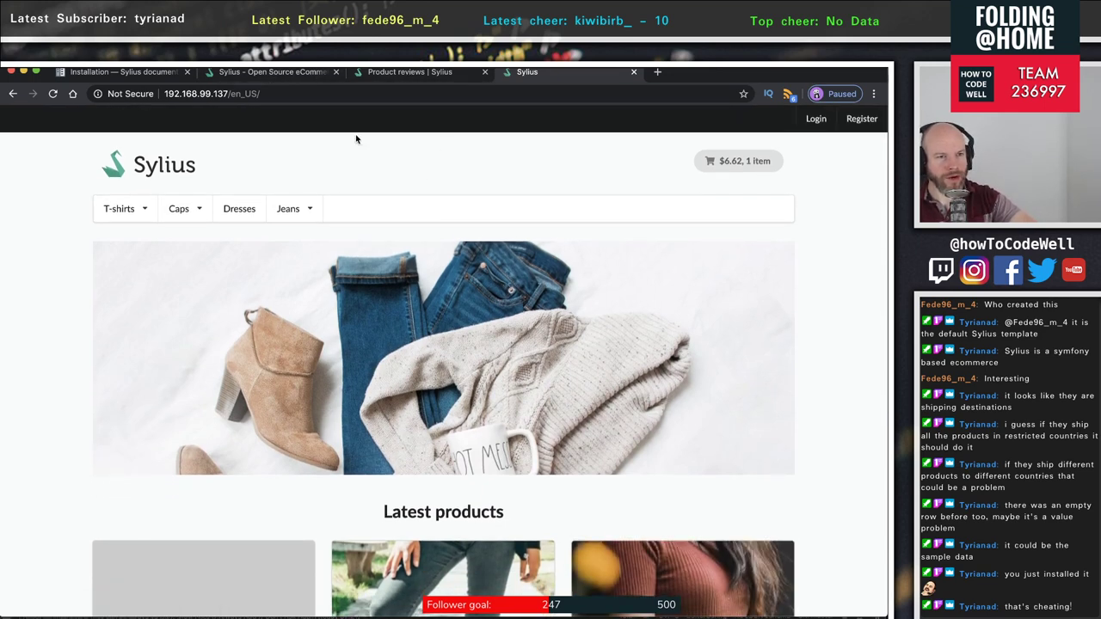
{"action": "left_click", "coordinate": [314, 73]}
{"action": "left_click", "coordinate": [399, 73]}
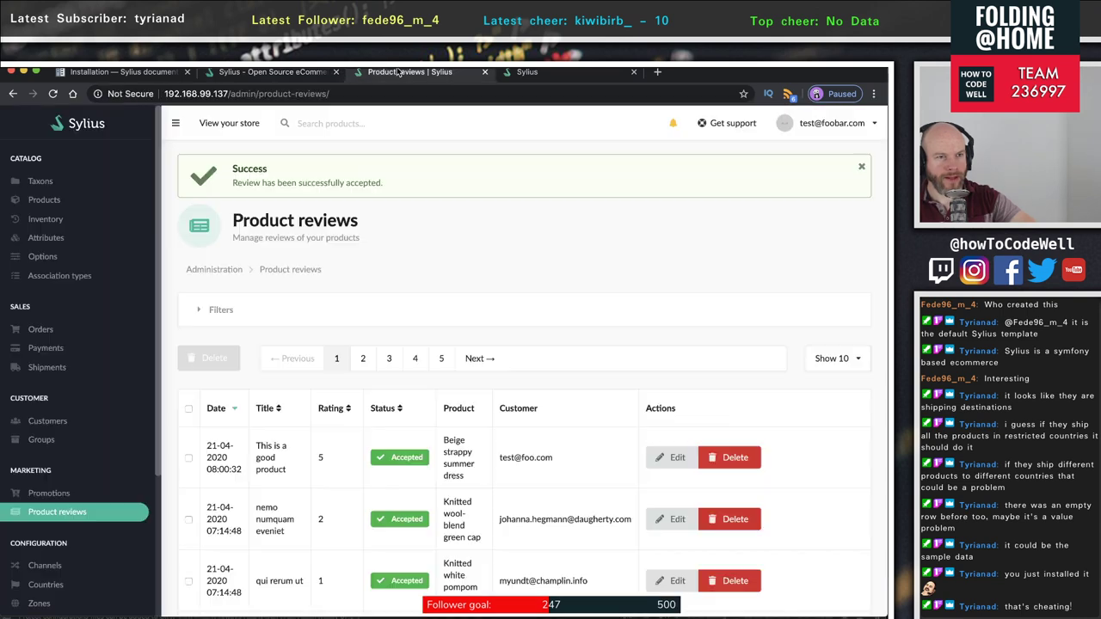
{"action": "scroll", "coordinate": [90, 361], "scroll_direction": "down", "scroll_amount": 3}
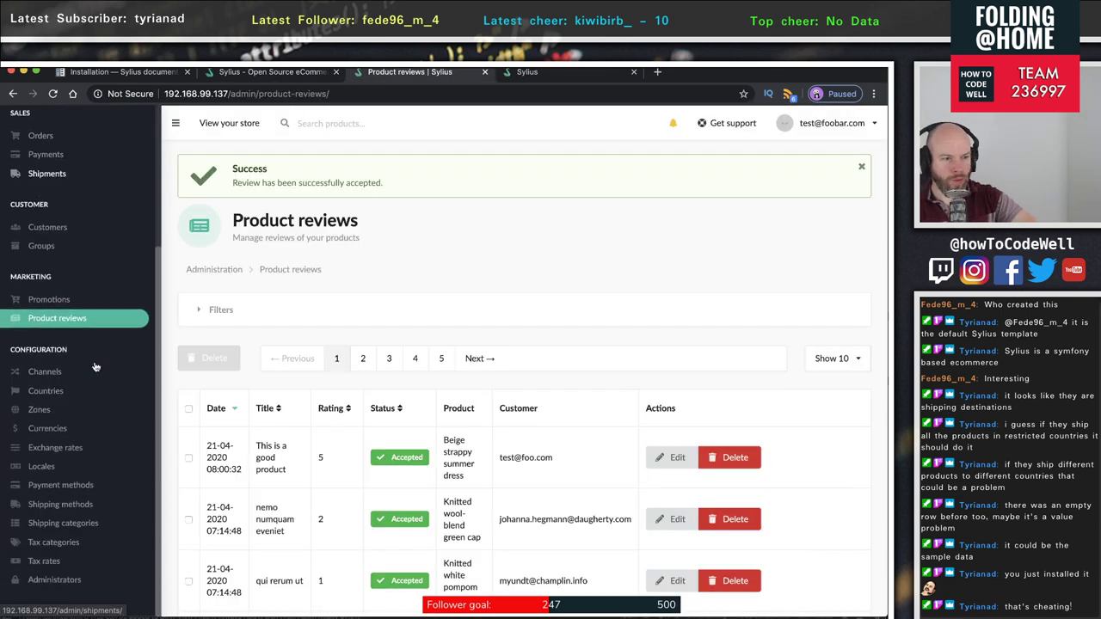
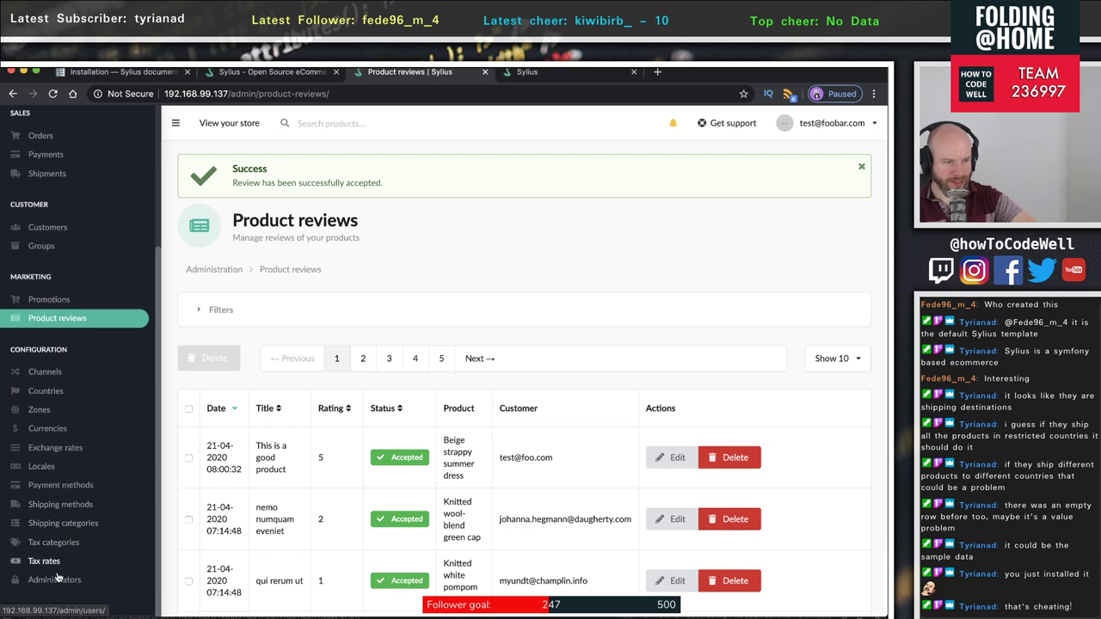
- Open the Channels list and review the Fashion Web Store channel with code FASHION_WEB
{"action": "scroll", "coordinate": [52, 568], "scroll_direction": "down", "scroll_amount": 1}
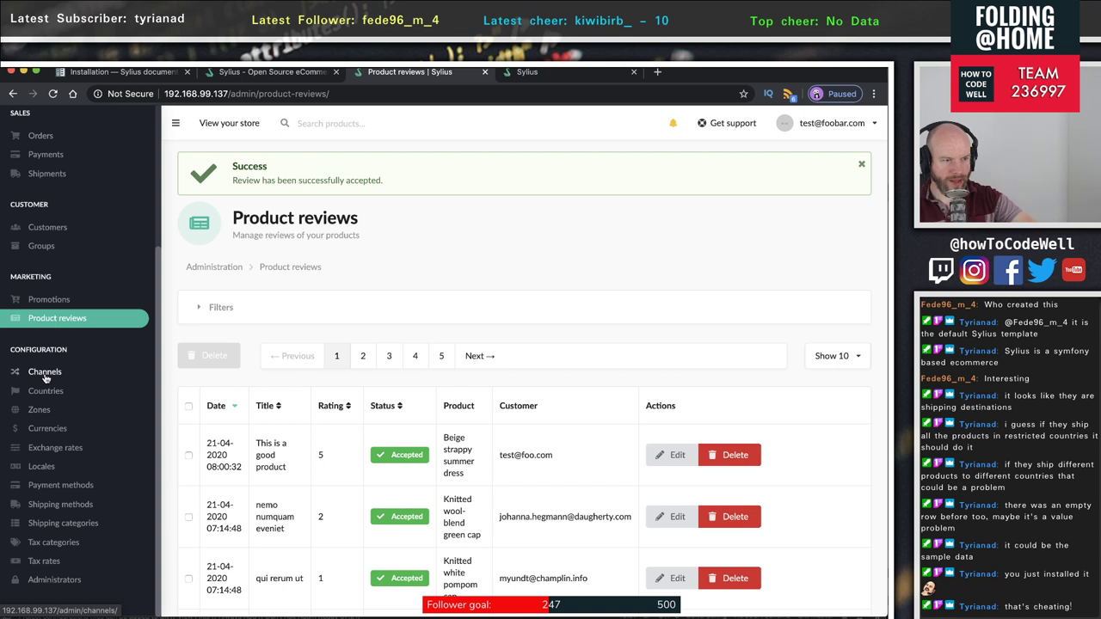
{"action": "left_click", "coordinate": [44, 375]}
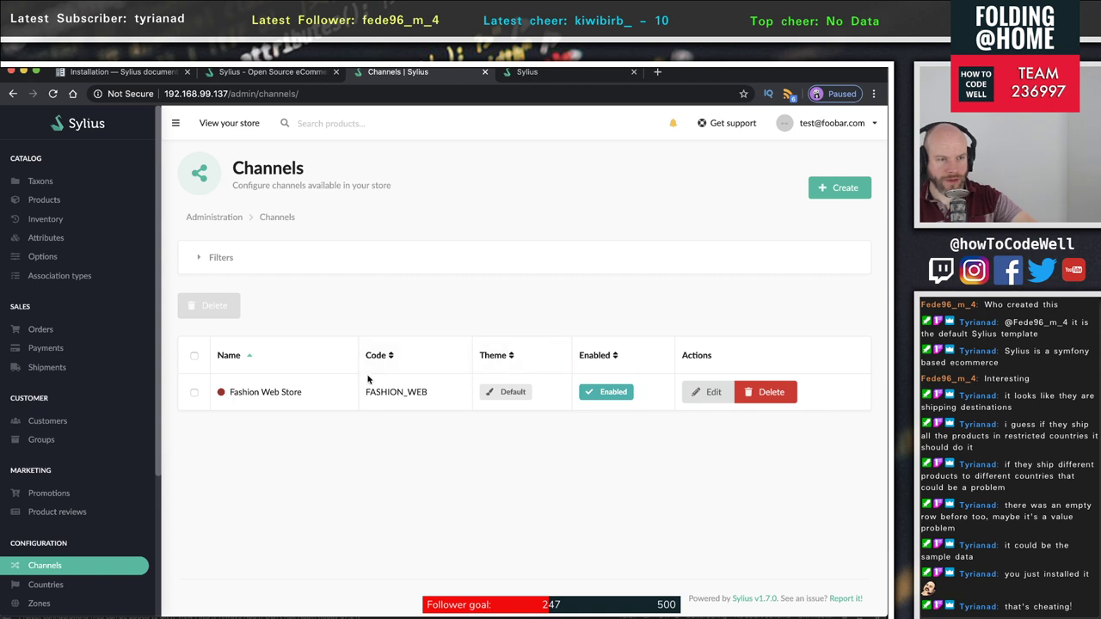
{"action": "left_click_drag", "start_coordinate": [243, 186], "coordinate": [445, 197]}
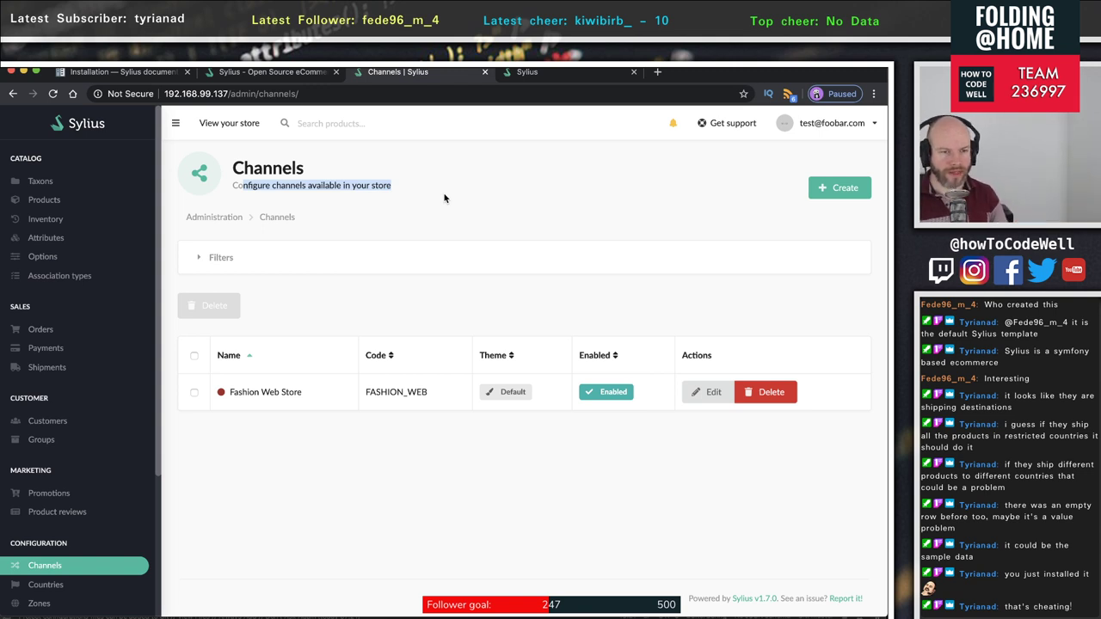
{"action": "double_click", "coordinate": [408, 394]}
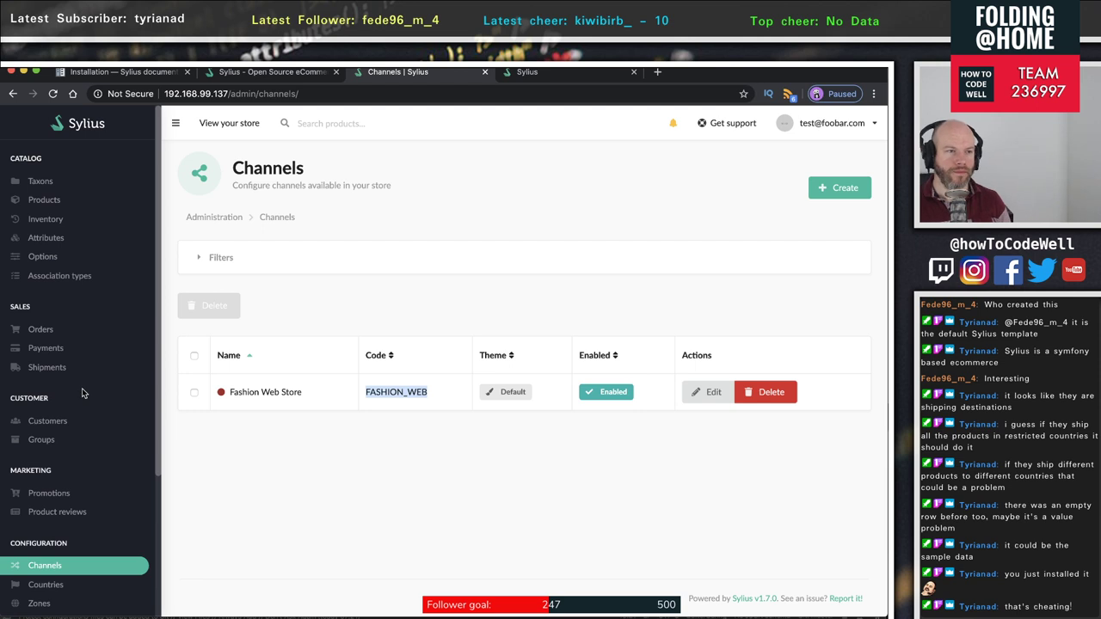
{"action": "scroll", "coordinate": [82, 378], "scroll_direction": "down", "scroll_amount": 3}
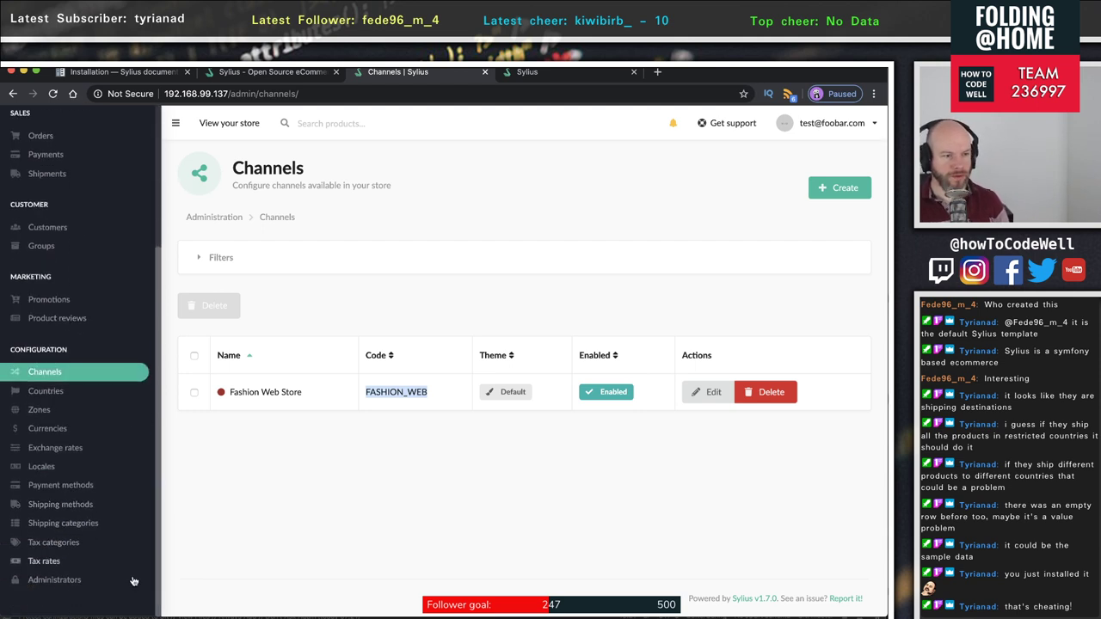
{"action": "scroll", "coordinate": [79, 326], "scroll_direction": "up", "scroll_amount": 3}
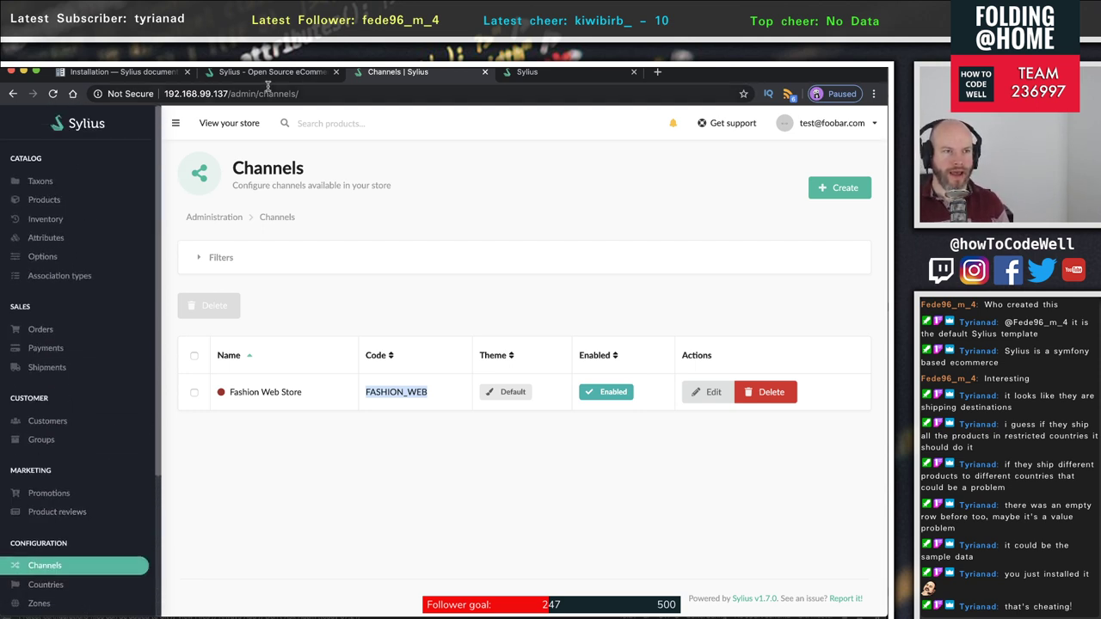
{"action": "left_click", "coordinate": [578, 71]}
{"action": "scroll", "coordinate": [514, 195], "scroll_direction": "down", "scroll_amount": 15}
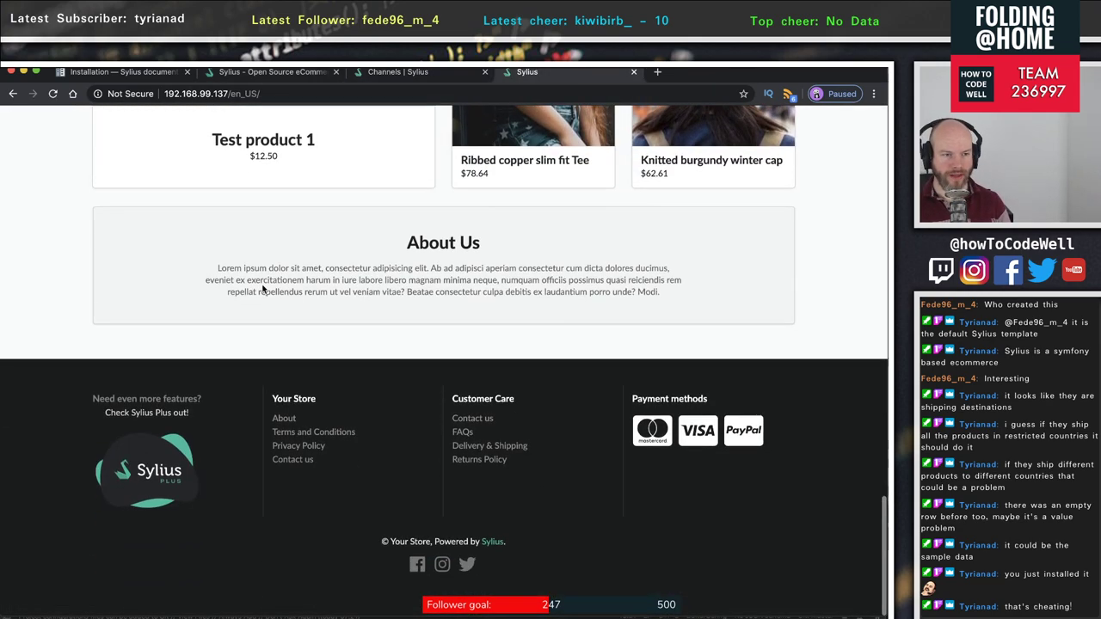
{"action": "scroll", "coordinate": [581, 461], "scroll_direction": "up", "scroll_amount": 10}
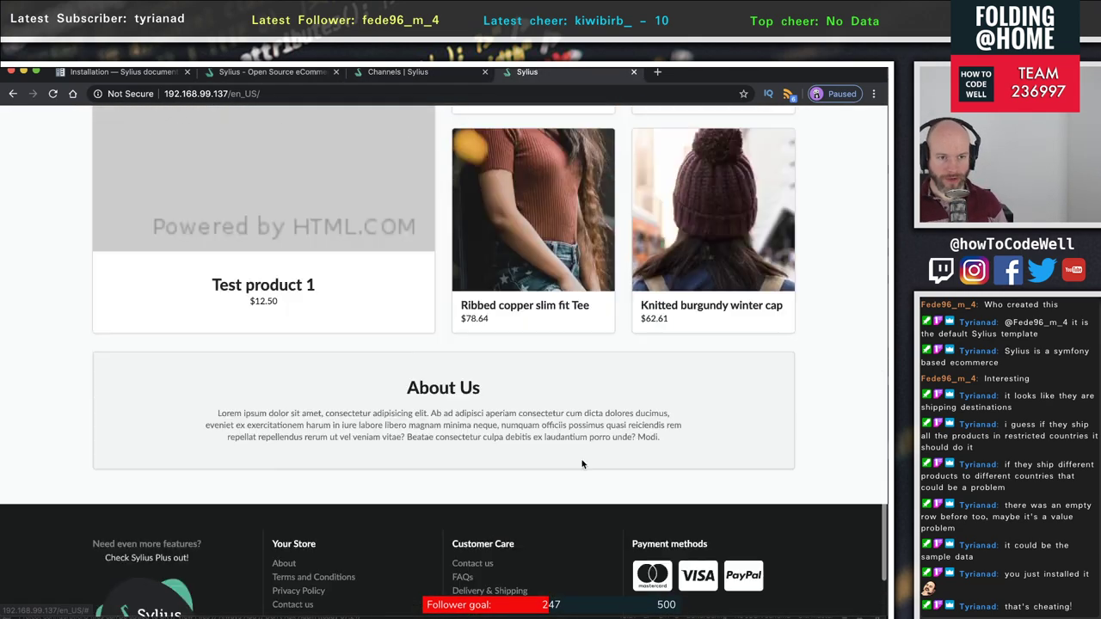
{"action": "scroll", "coordinate": [573, 436], "scroll_direction": "up", "scroll_amount": 3}
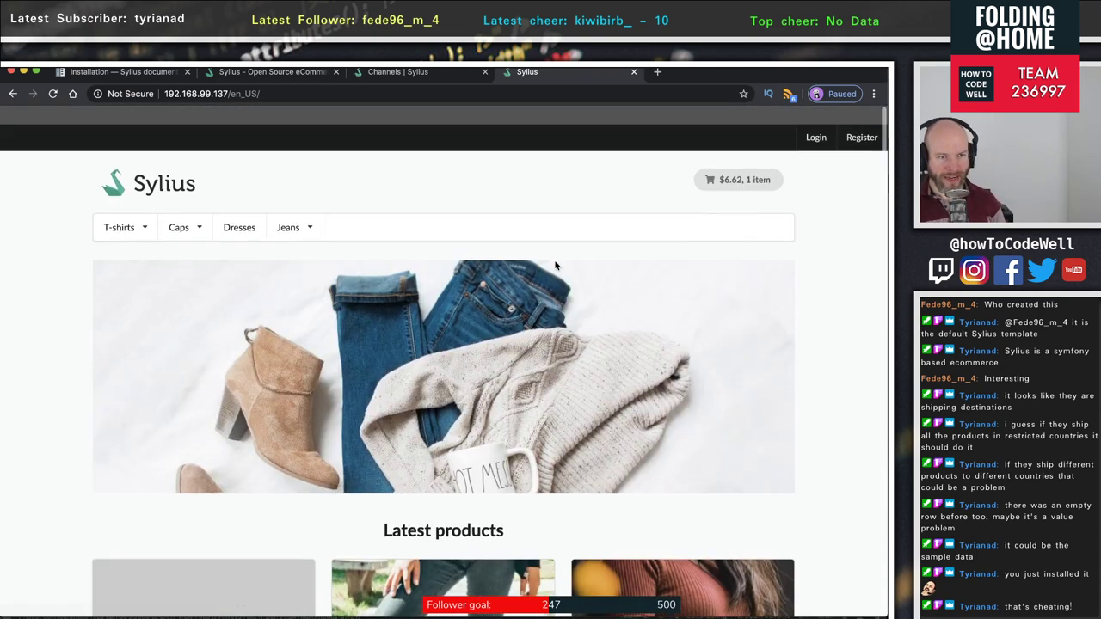
{"action": "left_click", "coordinate": [263, 73]}
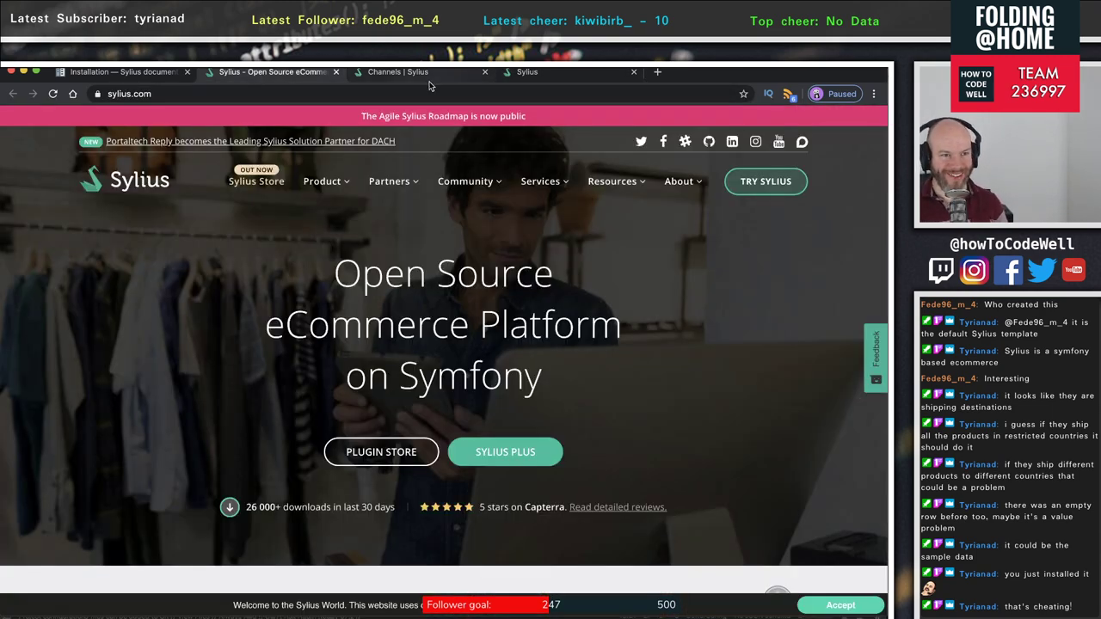
{"action": "left_click", "coordinate": [397, 72]}
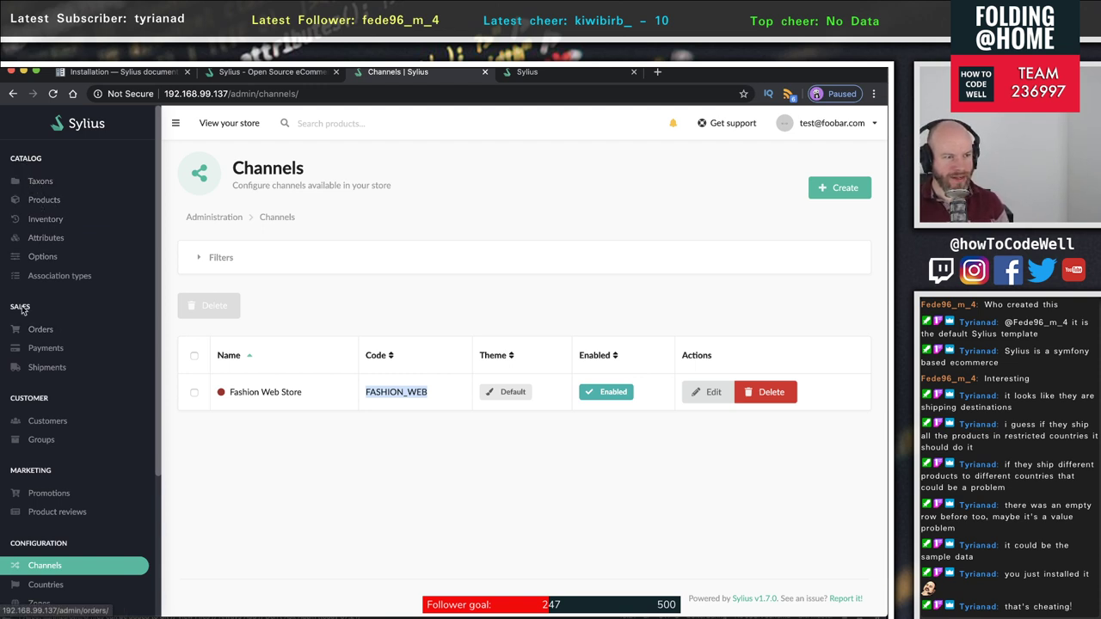
- Scroll through the Customers table, selecting the first customer's email and registration date
{"action": "scroll", "coordinate": [83, 382], "scroll_direction": "down", "scroll_amount": 2}
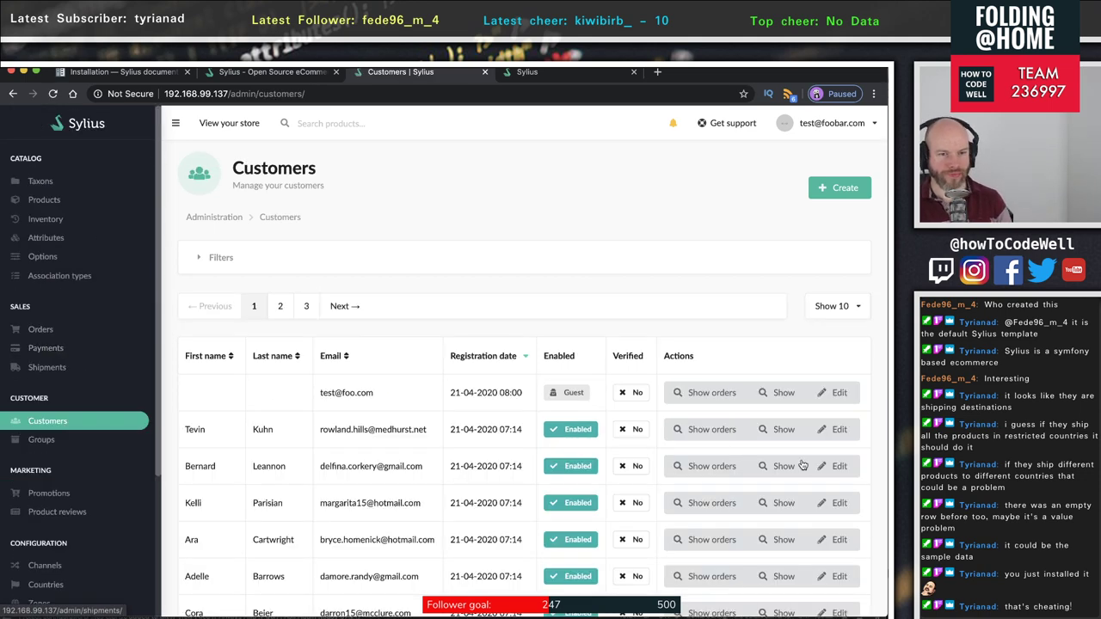
{"action": "scroll", "coordinate": [726, 455], "scroll_direction": "down", "scroll_amount": 2}
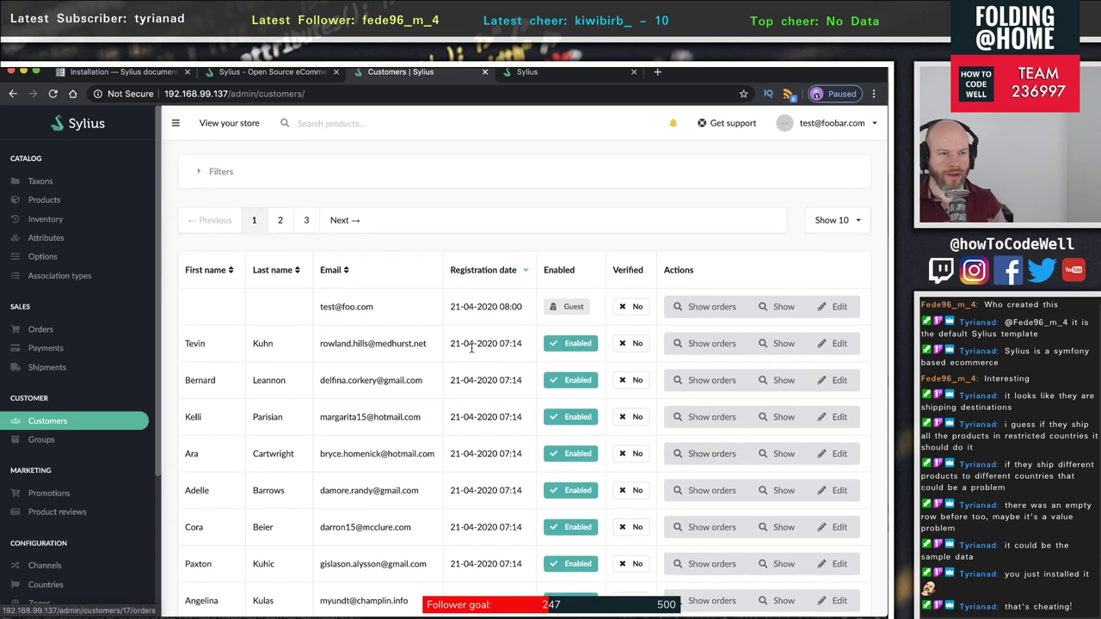
{"action": "left_click_drag", "start_coordinate": [372, 307], "coordinate": [308, 310]}
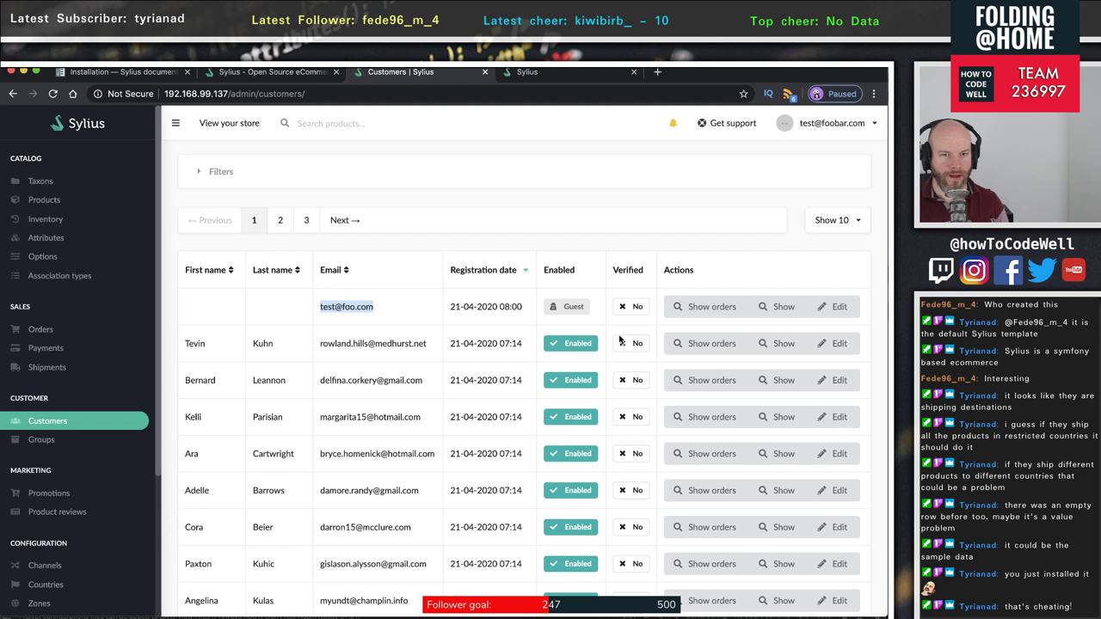
{"action": "left_click", "coordinate": [412, 308]}
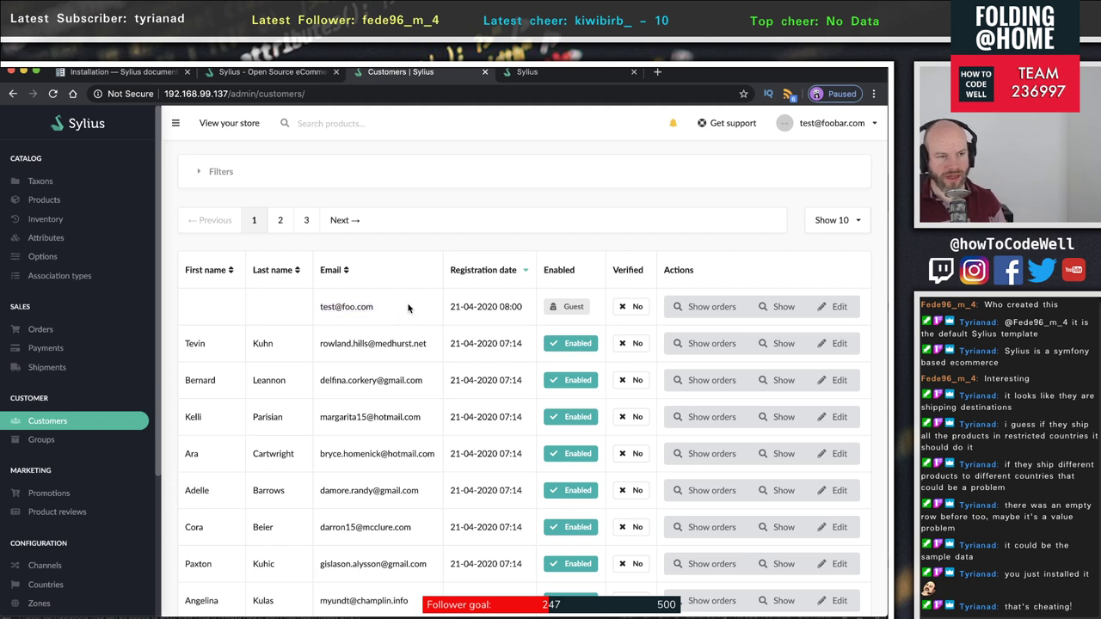
{"action": "left_click_drag", "start_coordinate": [208, 314], "coordinate": [775, 312]}
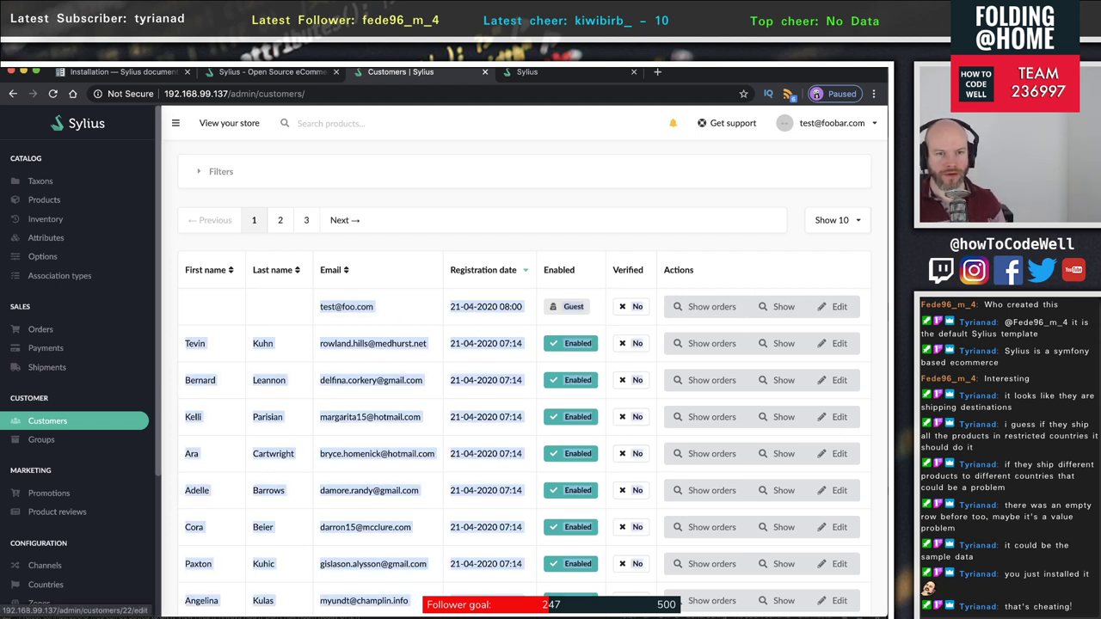
{"action": "scroll", "coordinate": [426, 317], "scroll_direction": "down", "scroll_amount": 1}
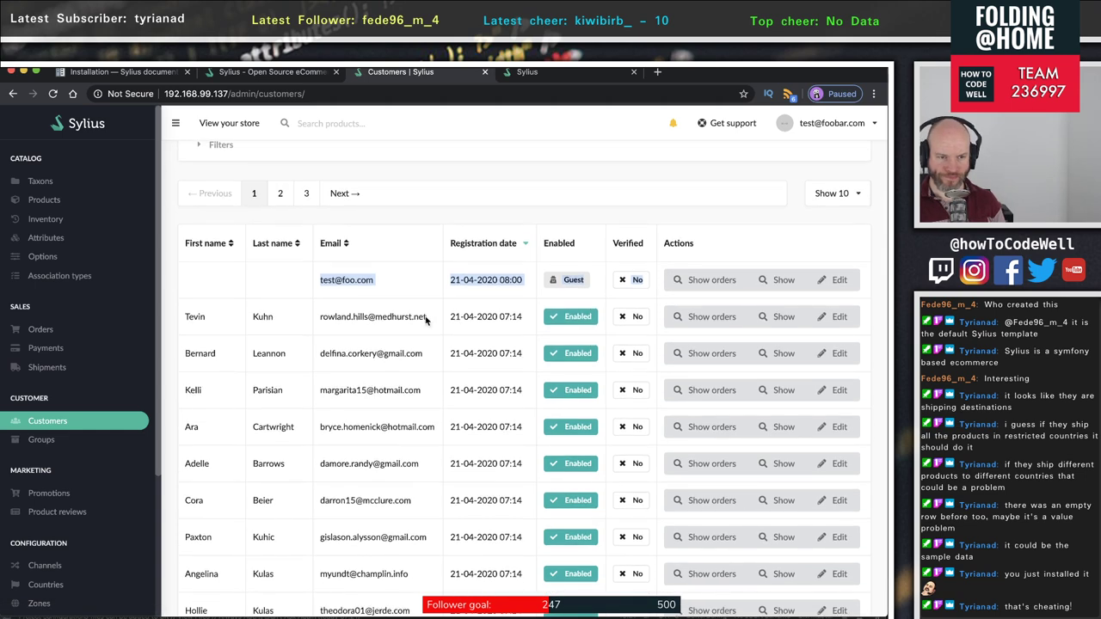
{"action": "scroll", "coordinate": [425, 316], "scroll_direction": "down", "scroll_amount": 1}
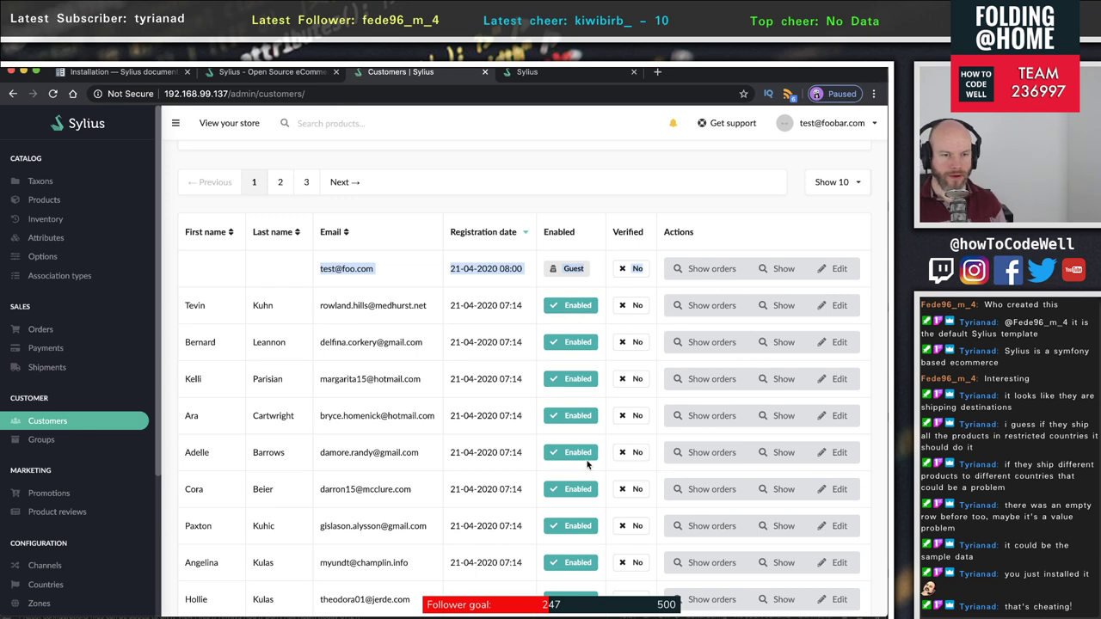
{"action": "scroll", "coordinate": [588, 465], "scroll_direction": "down", "scroll_amount": 3}
{"action": "scroll", "coordinate": [652, 314], "scroll_direction": "up", "scroll_amount": 4}
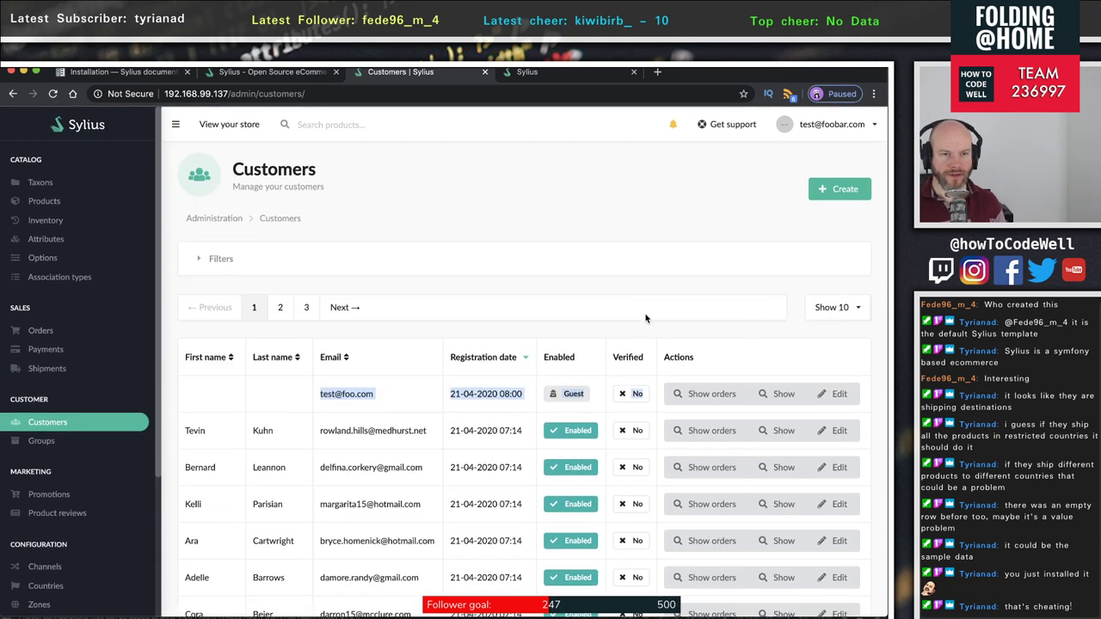
{"action": "scroll", "coordinate": [645, 317], "scroll_direction": "down", "scroll_amount": 5}
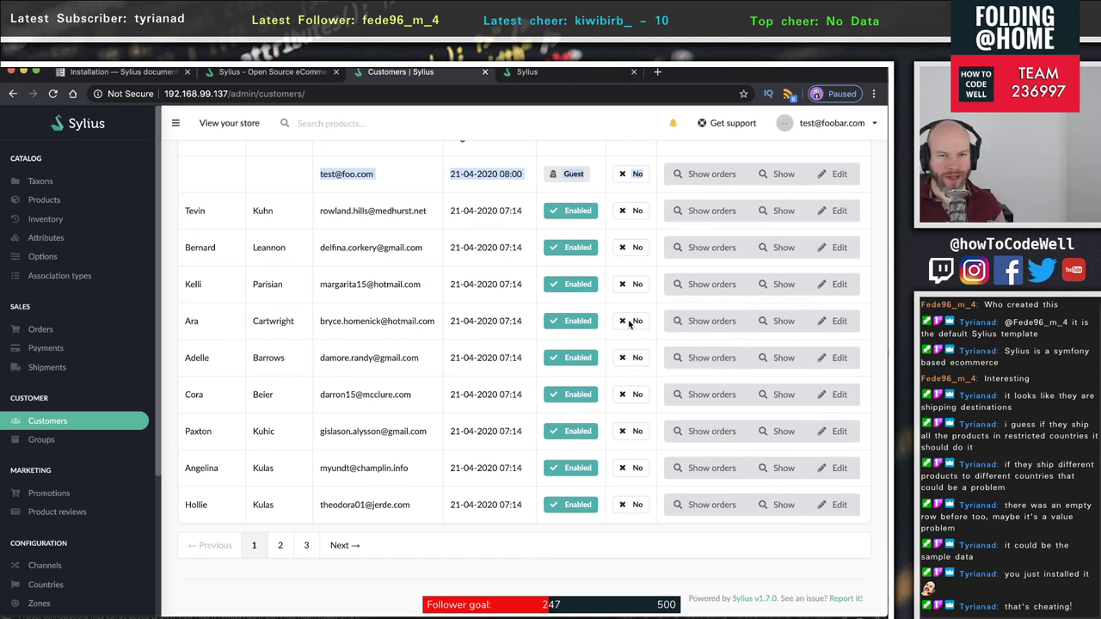
- Open the second customer's newest order, #000000014 for $30.77, and review its customer and payment details
{"action": "left_click", "coordinate": [702, 218]}
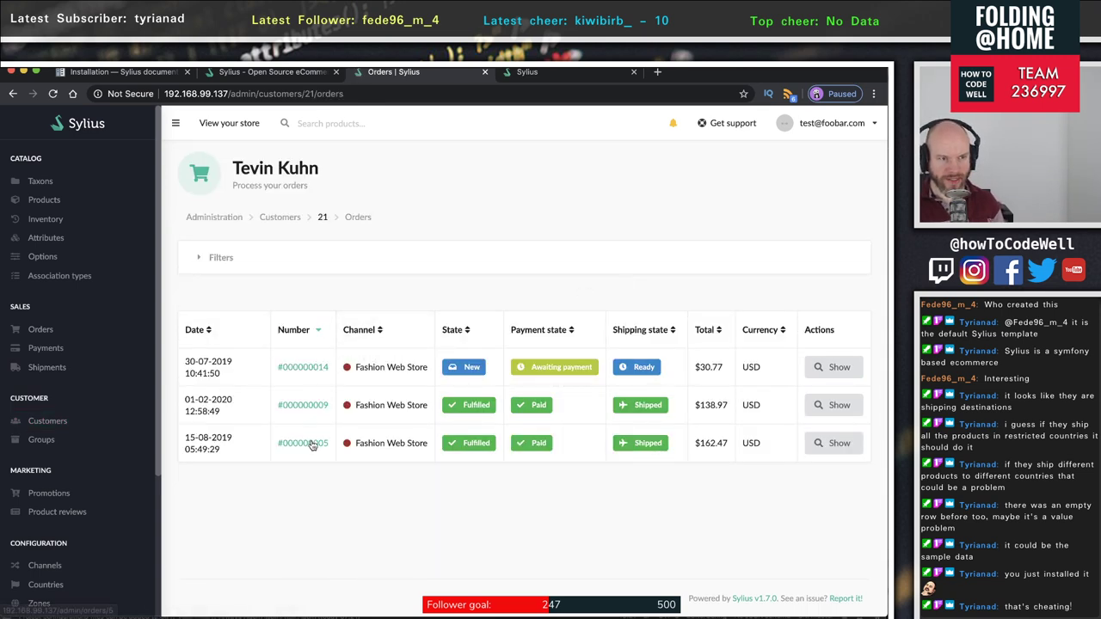
{"action": "left_click", "coordinate": [833, 370]}
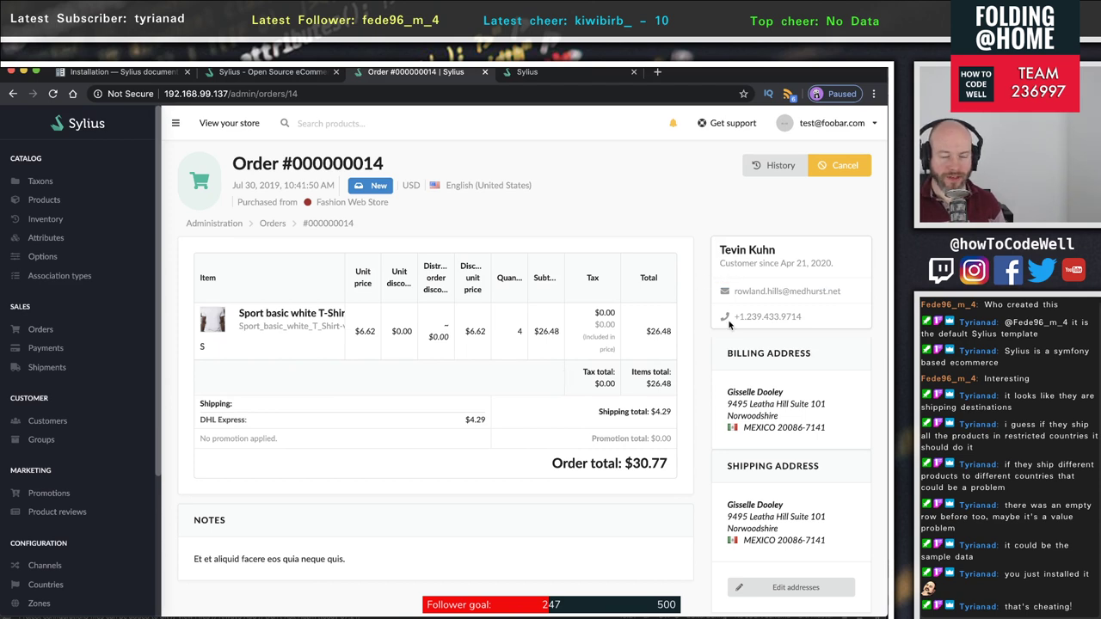
{"action": "left_click_drag", "start_coordinate": [809, 316], "coordinate": [718, 316]}
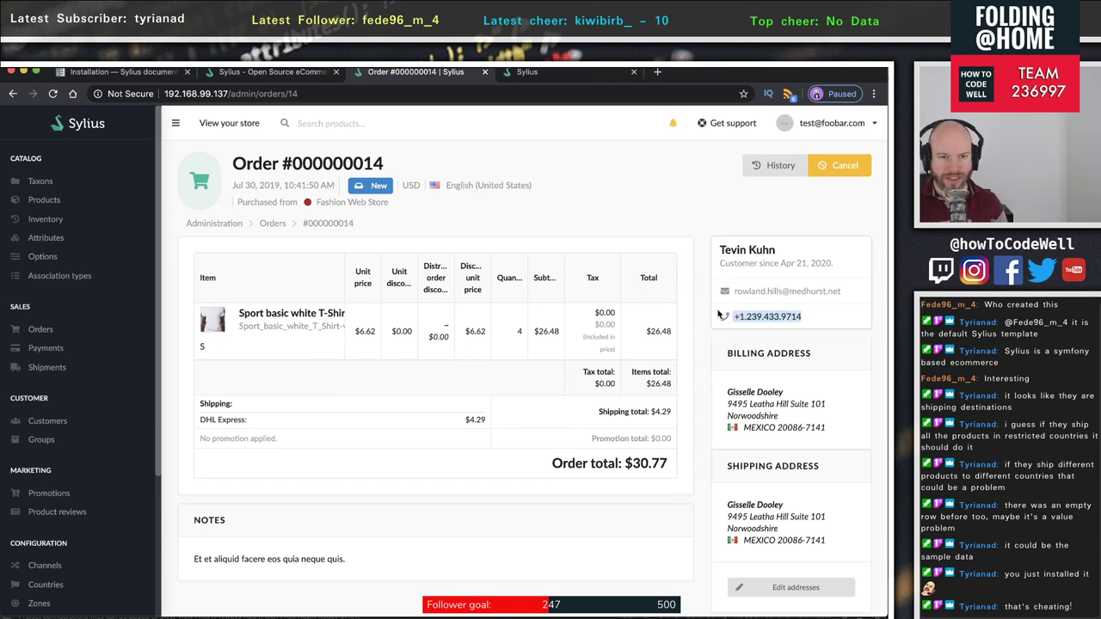
{"action": "left_click_drag", "start_coordinate": [850, 293], "coordinate": [704, 298]}
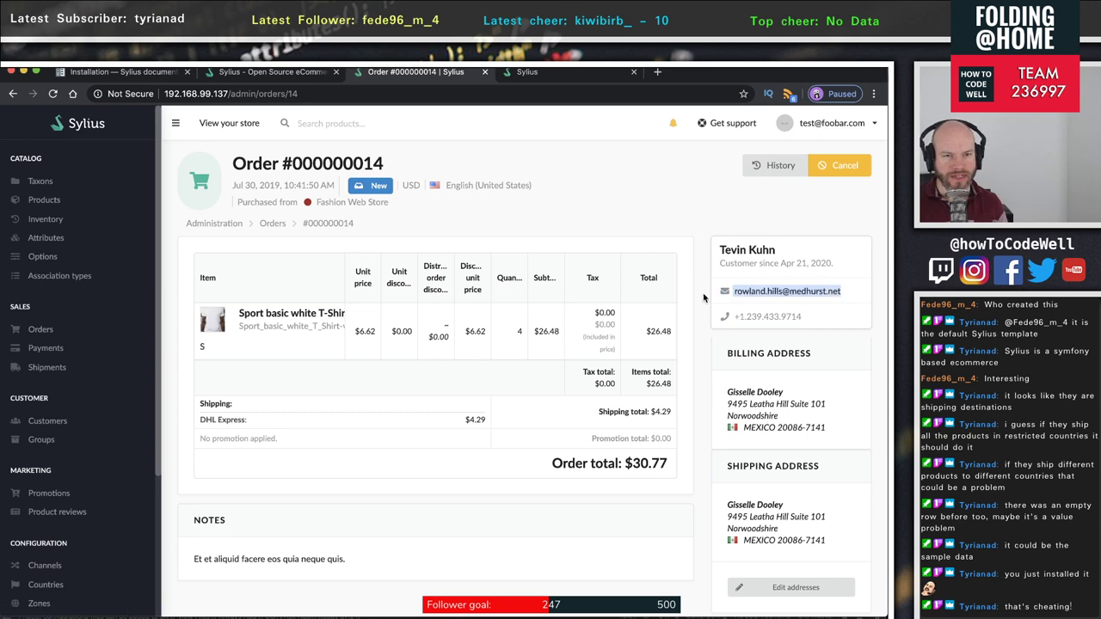
{"action": "left_click_drag", "start_coordinate": [830, 273], "coordinate": [716, 264]}
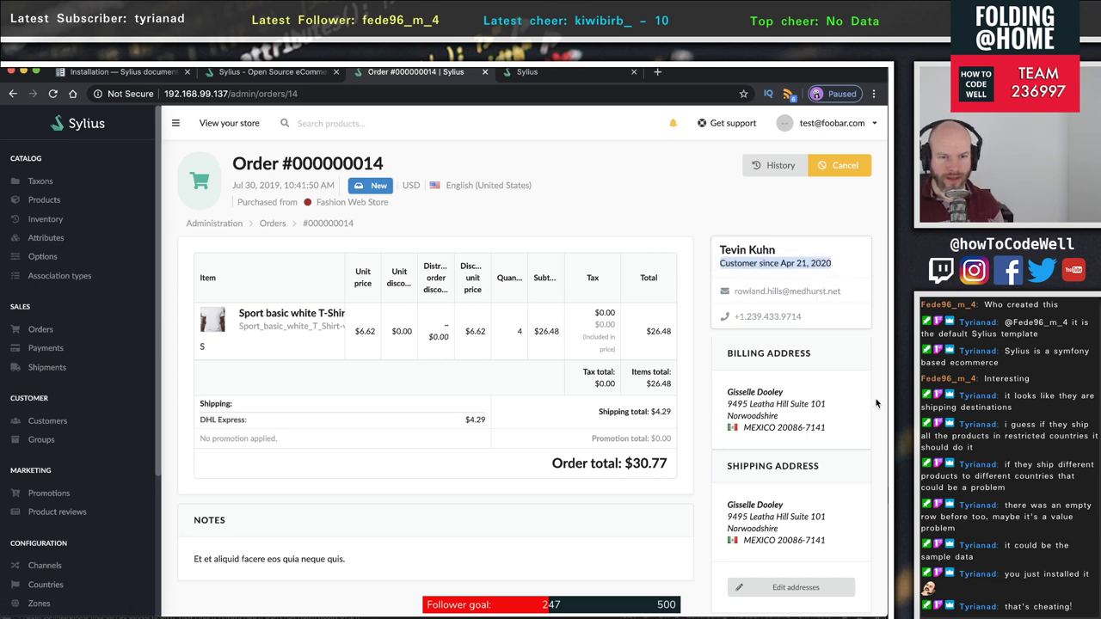
{"action": "scroll", "coordinate": [823, 431], "scroll_direction": "down", "scroll_amount": 4}
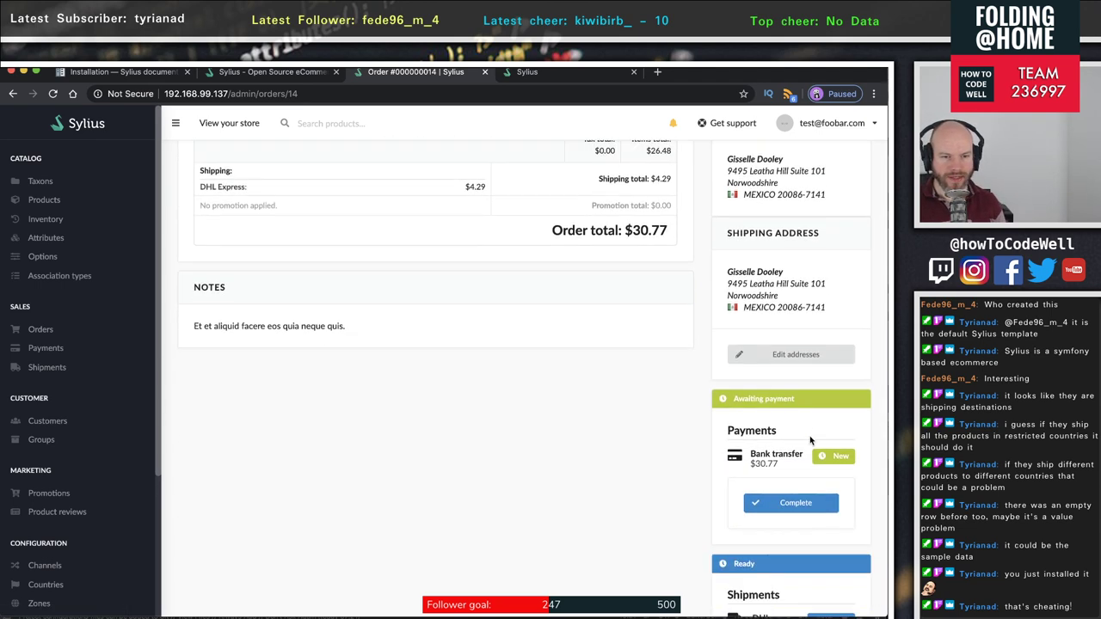
{"action": "scroll", "coordinate": [714, 431], "scroll_direction": "down", "scroll_amount": 2}
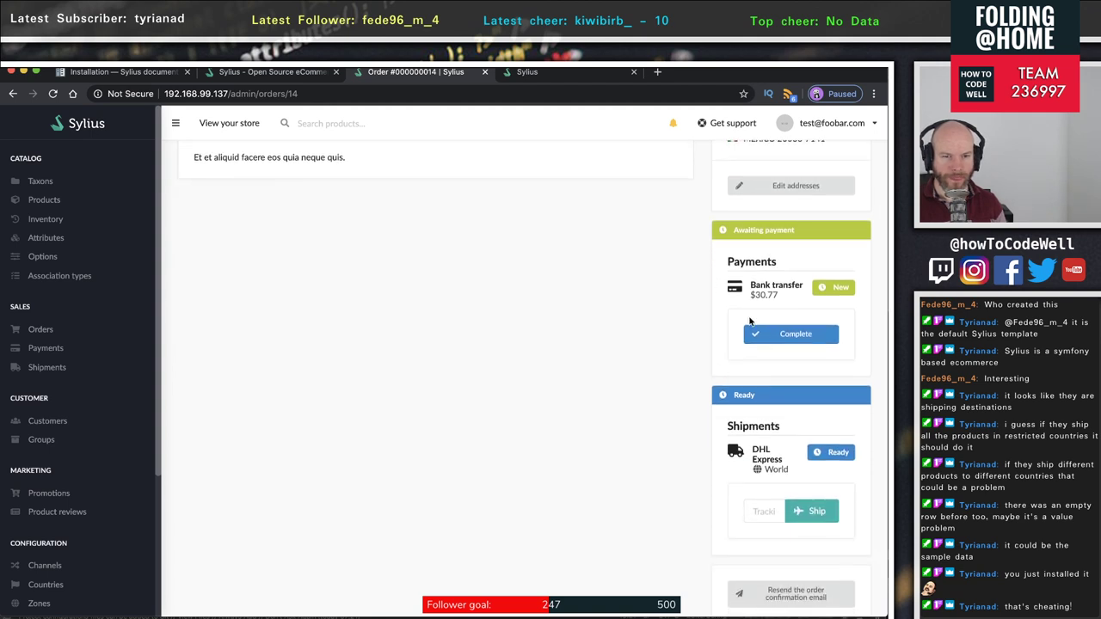
{"action": "scroll", "coordinate": [718, 344], "scroll_direction": "down", "scroll_amount": 1}
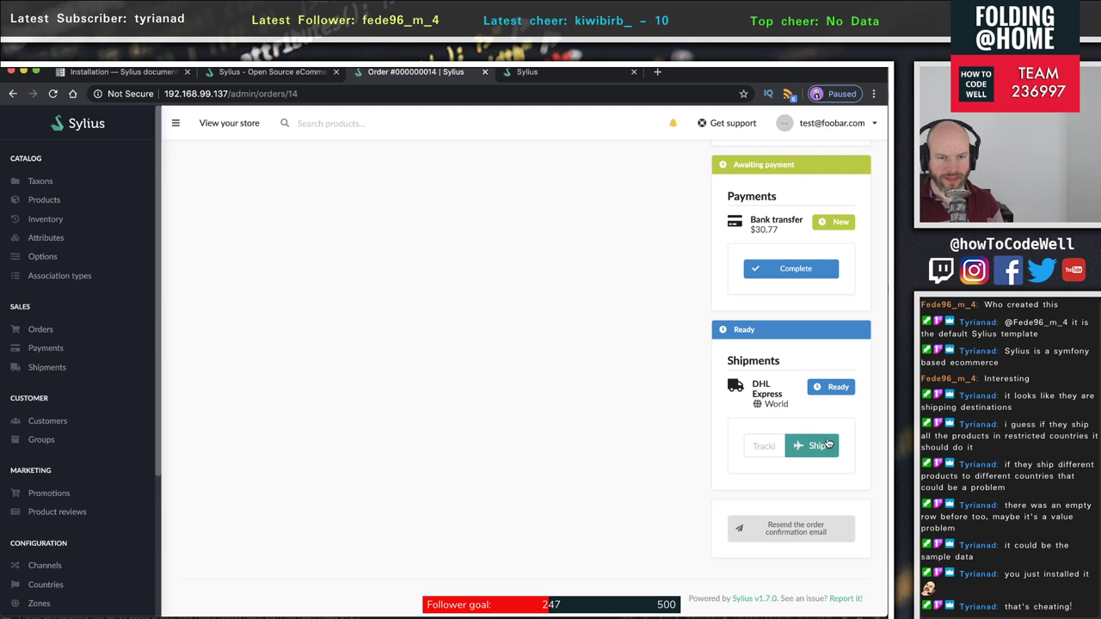
{"action": "scroll", "coordinate": [677, 393], "scroll_direction": "up", "scroll_amount": 6}
{"action": "scroll", "coordinate": [689, 390], "scroll_direction": "down", "scroll_amount": 6}
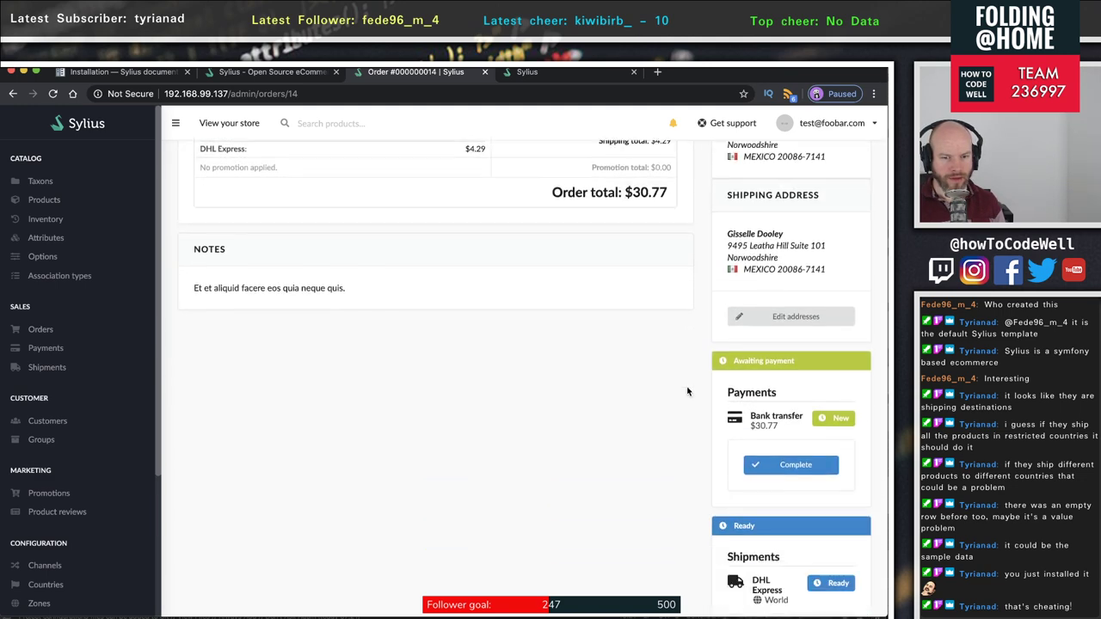
- Ship order #000000014's DHL Express shipment and confirm it now shows Shipped
{"action": "left_click", "coordinate": [817, 447]}
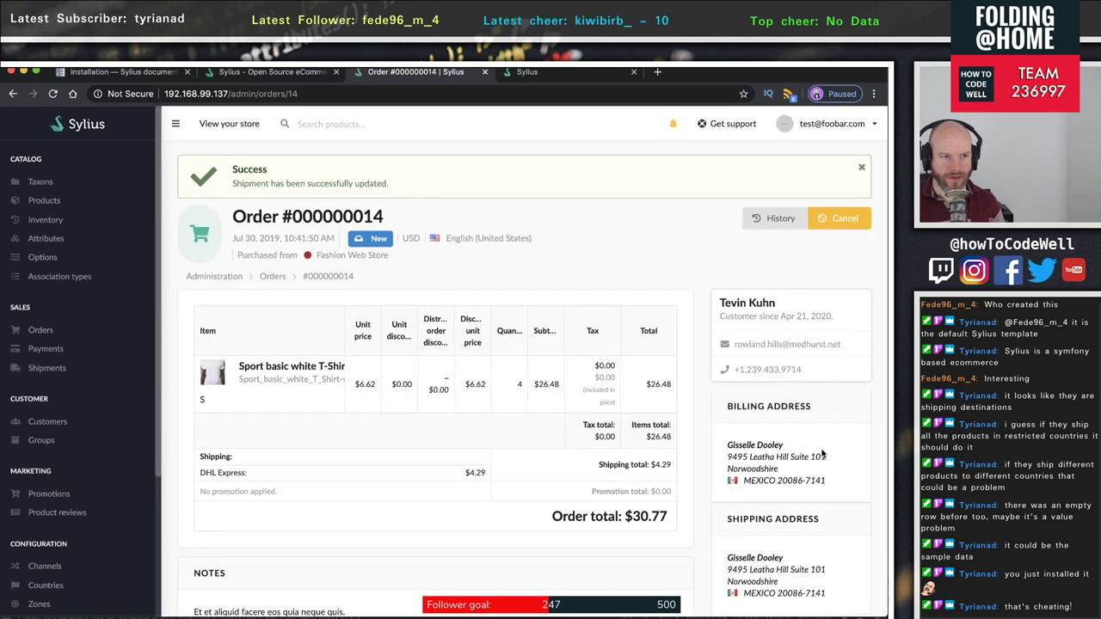
{"action": "scroll", "coordinate": [821, 454], "scroll_direction": "down", "scroll_amount": 10}
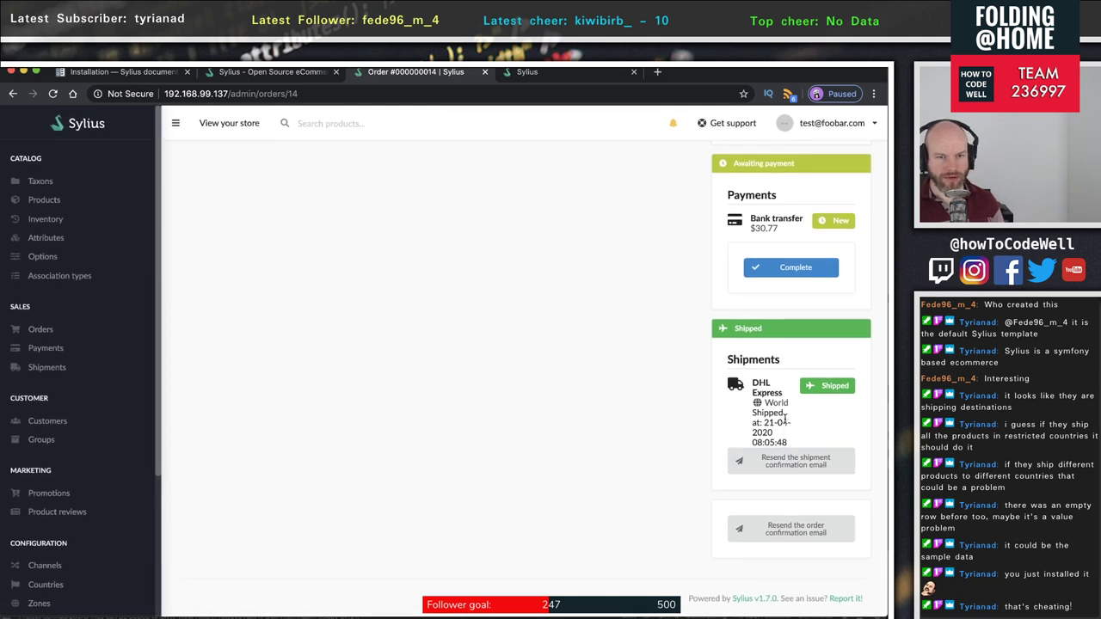
{"action": "scroll", "coordinate": [783, 418], "scroll_direction": "up", "scroll_amount": 3}
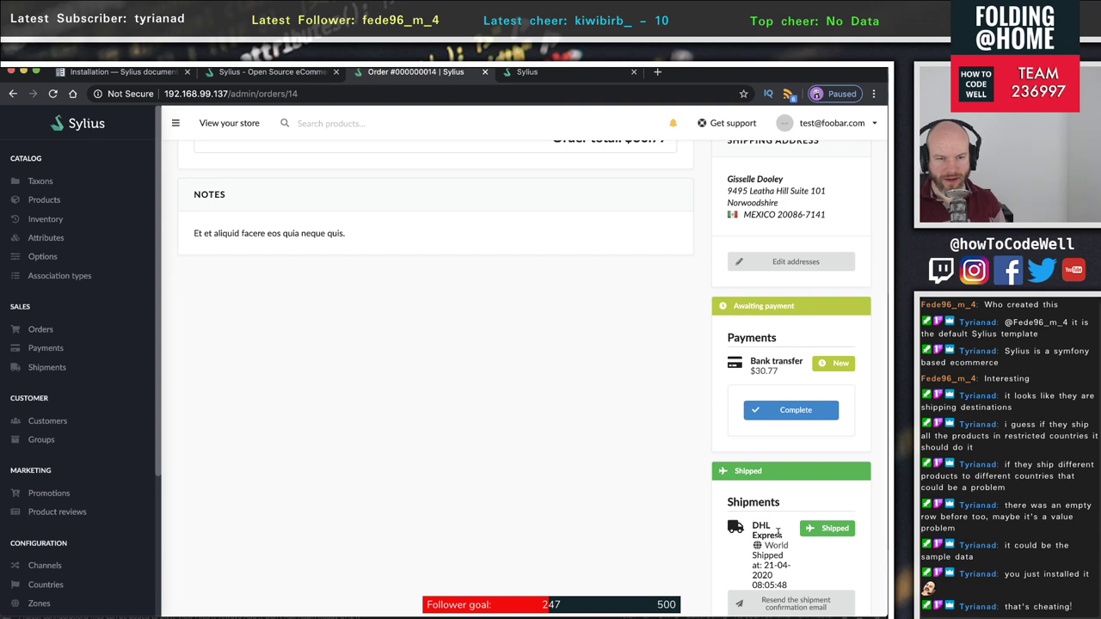
{"action": "left_click_drag", "start_coordinate": [781, 537], "coordinate": [751, 521]}
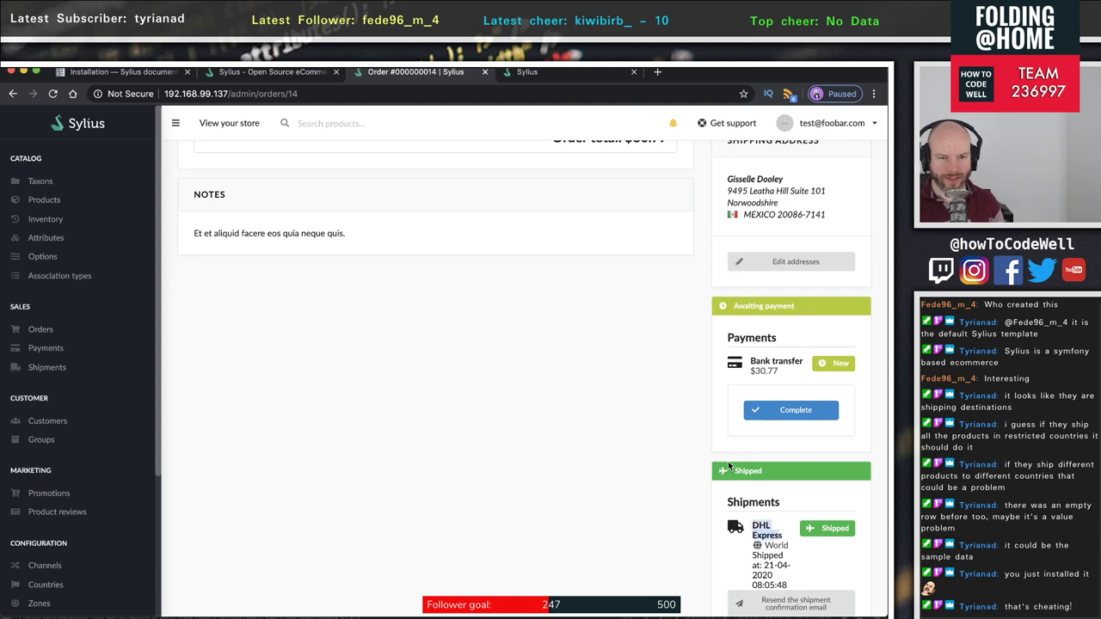
{"action": "scroll", "coordinate": [728, 465], "scroll_direction": "up", "scroll_amount": 6}
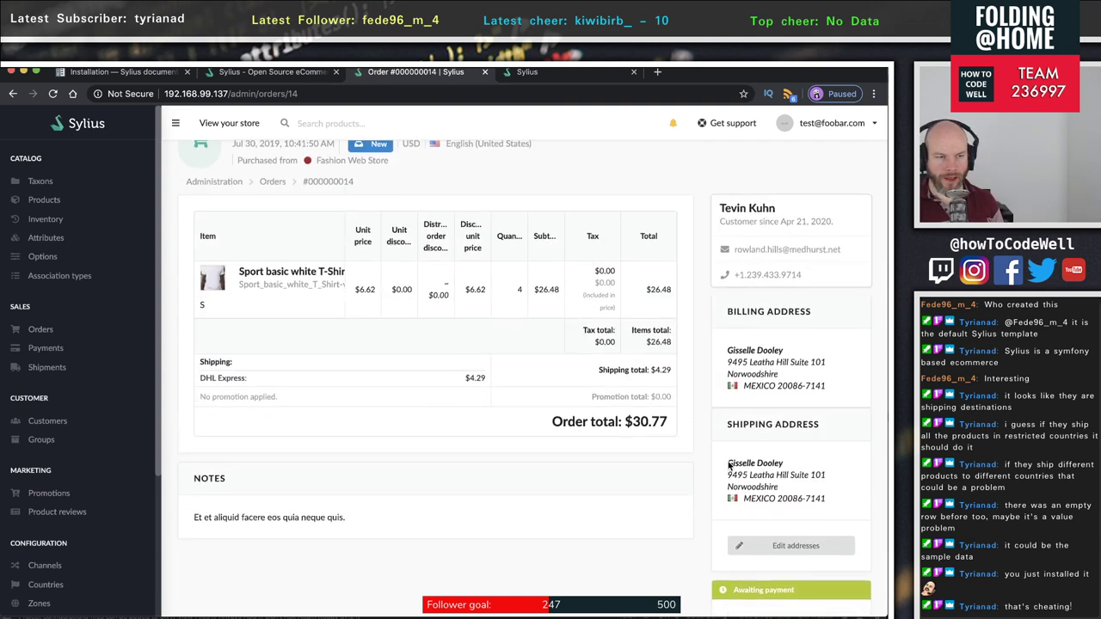
{"action": "scroll", "coordinate": [722, 466], "scroll_direction": "up", "scroll_amount": 2}
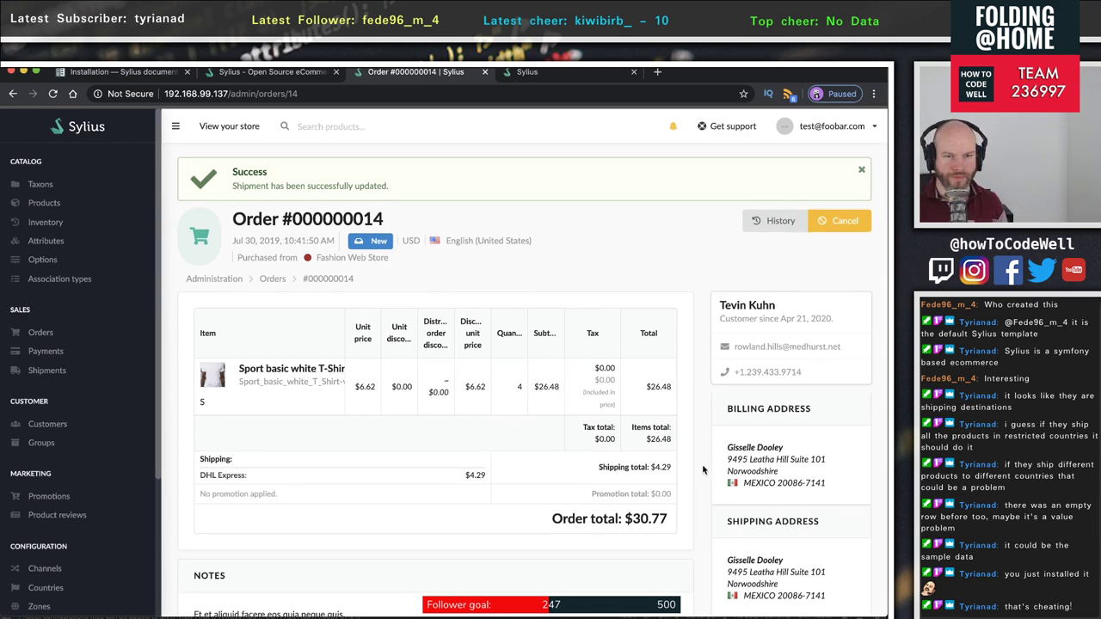
{"action": "left_click", "coordinate": [773, 218]}
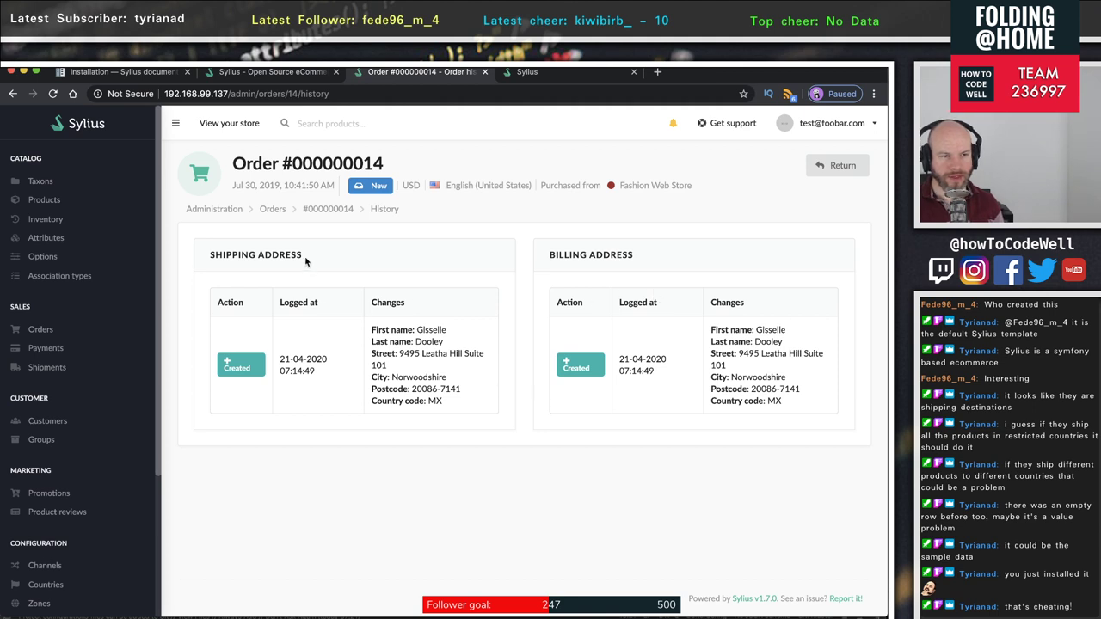
{"action": "left_click_drag", "start_coordinate": [337, 374], "coordinate": [243, 359]}
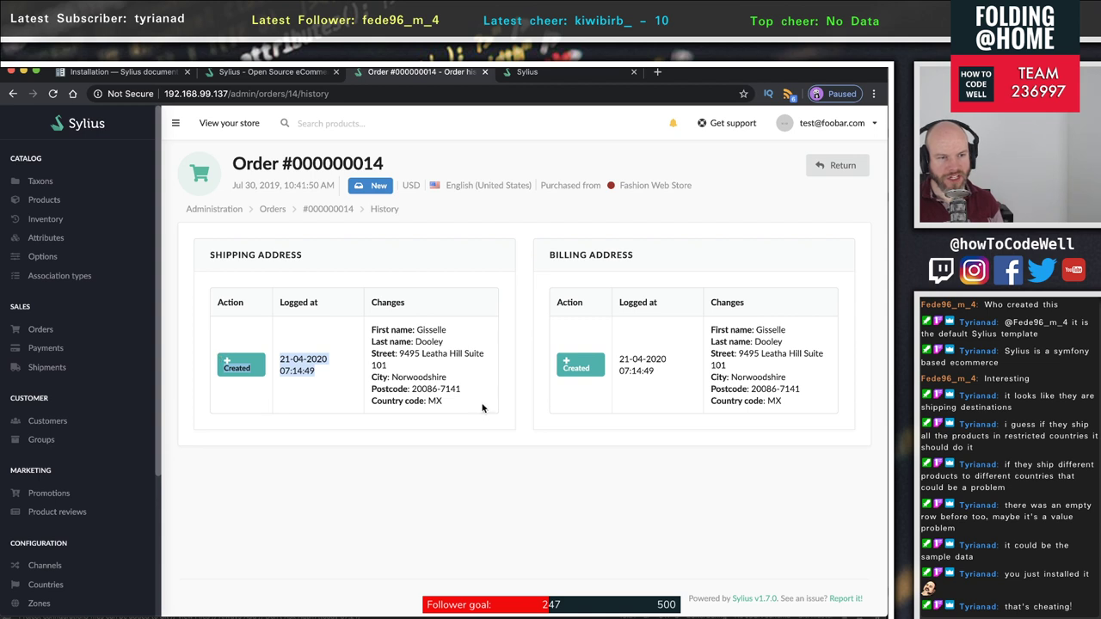
{"action": "left_click_drag", "start_coordinate": [483, 408], "coordinate": [416, 330]}
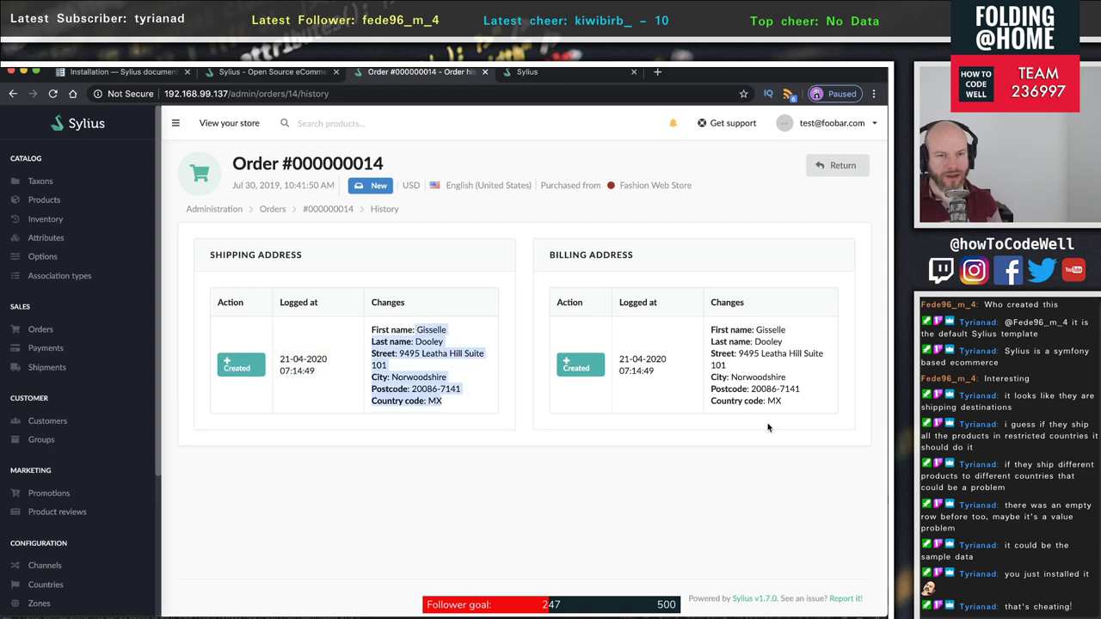
{"action": "left_click_drag", "start_coordinate": [768, 427], "coordinate": [728, 330]}
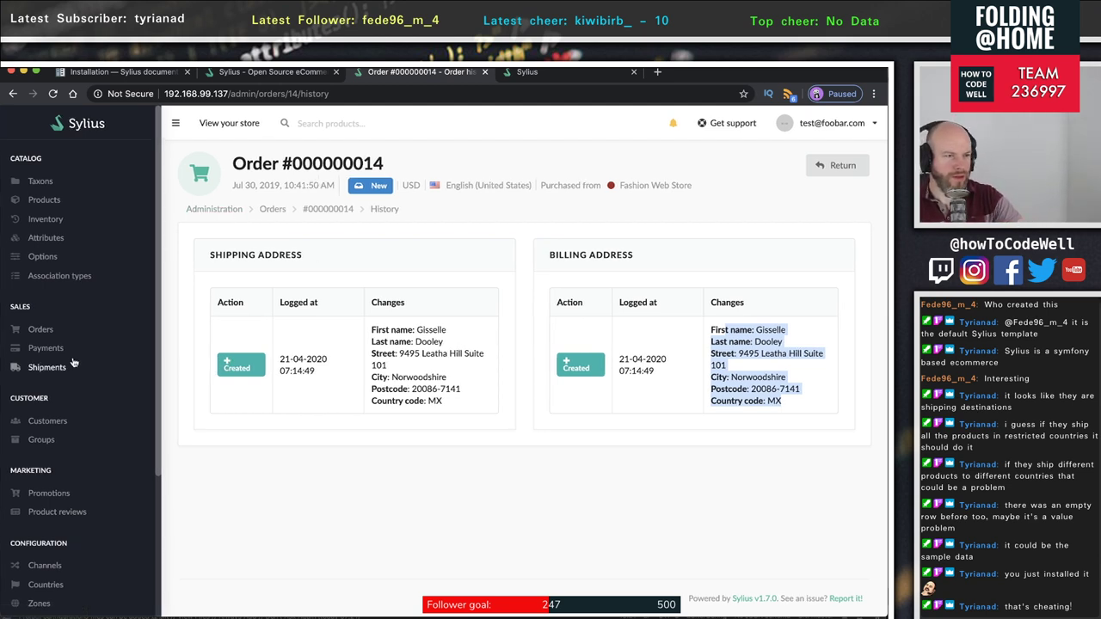
{"action": "scroll", "coordinate": [73, 362], "scroll_direction": "down", "scroll_amount": 5}
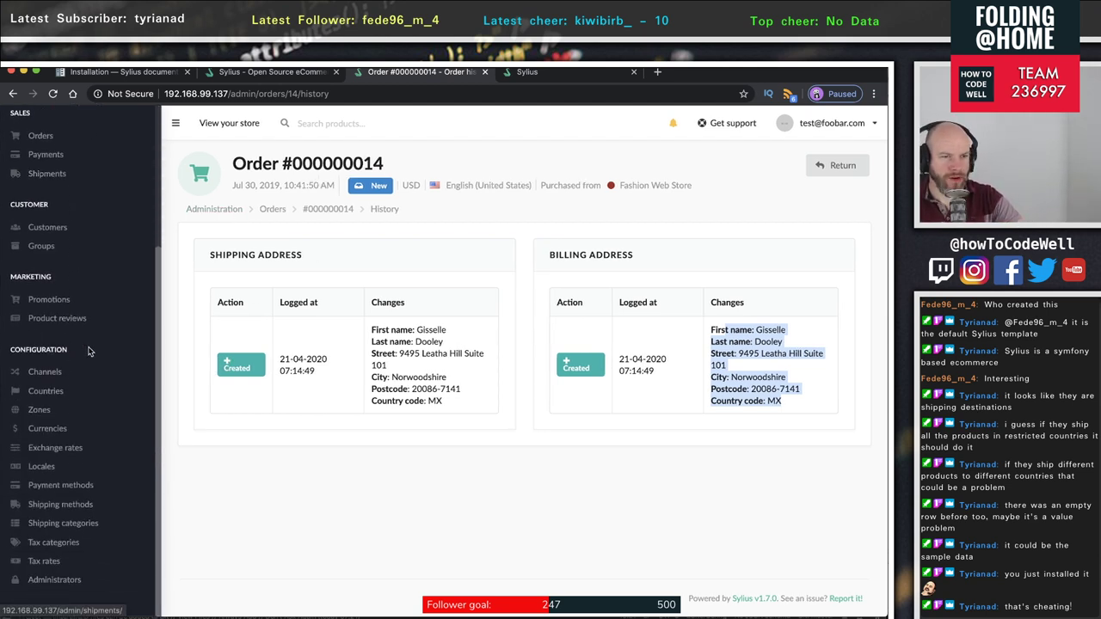
{"action": "left_click", "coordinate": [13, 96]}
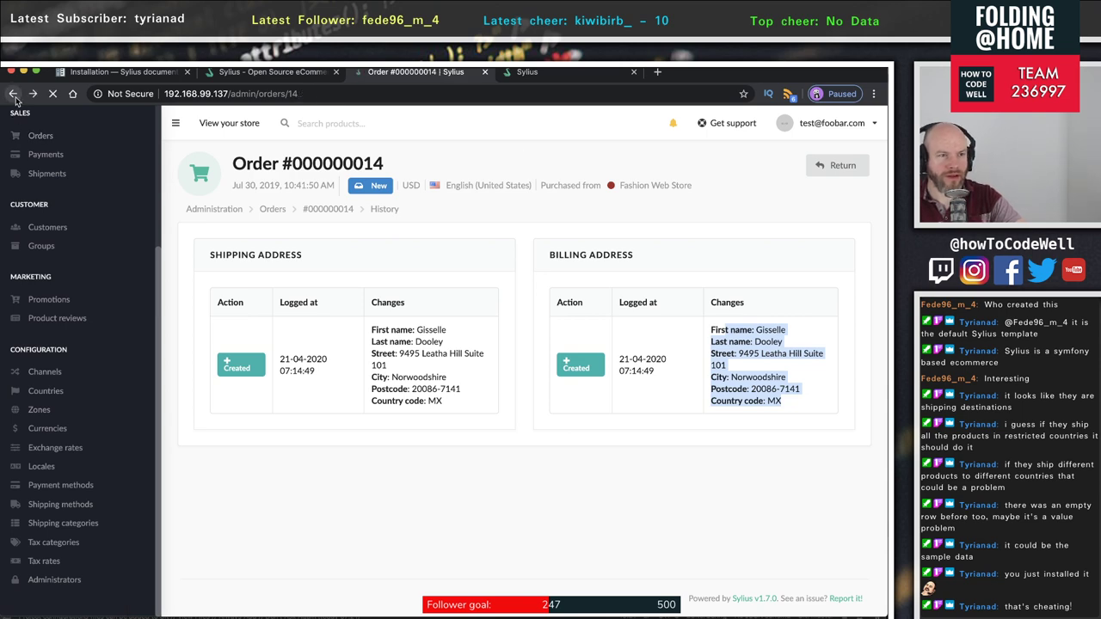
{"action": "scroll", "coordinate": [762, 558], "scroll_direction": "down", "scroll_amount": 5}
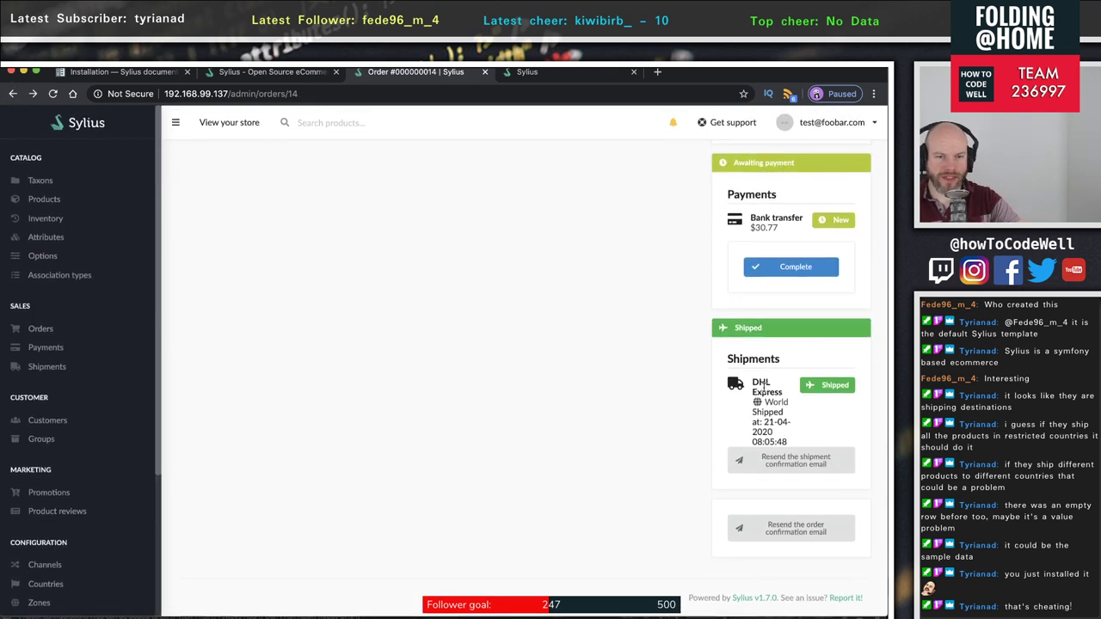
{"action": "left_click_drag", "start_coordinate": [781, 395], "coordinate": [752, 381]}
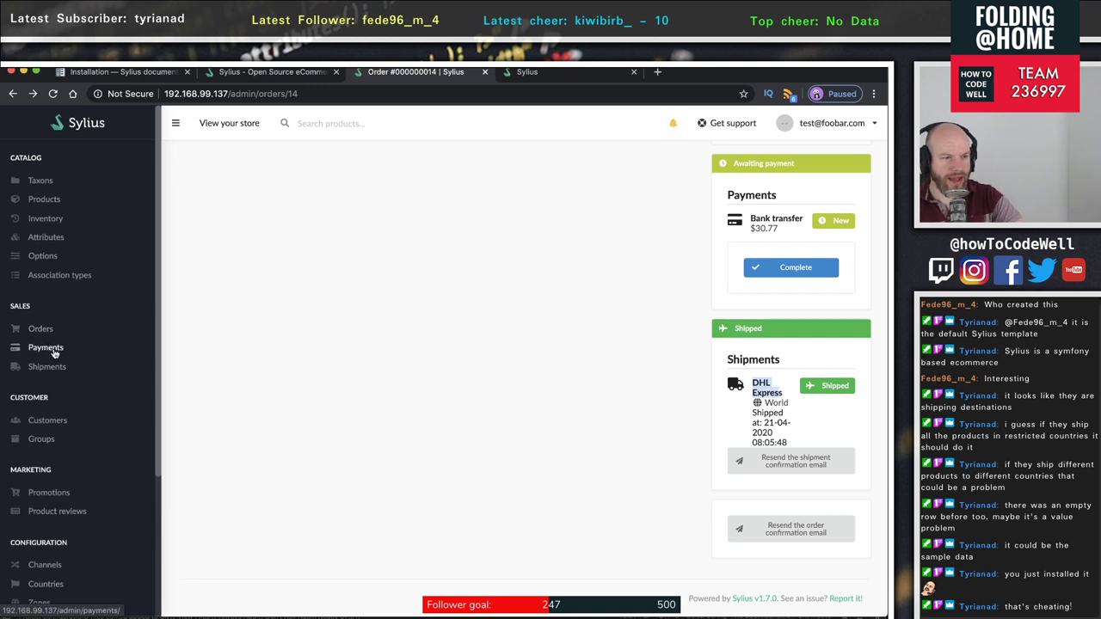
{"action": "scroll", "coordinate": [59, 351], "scroll_direction": "down", "scroll_amount": 3}
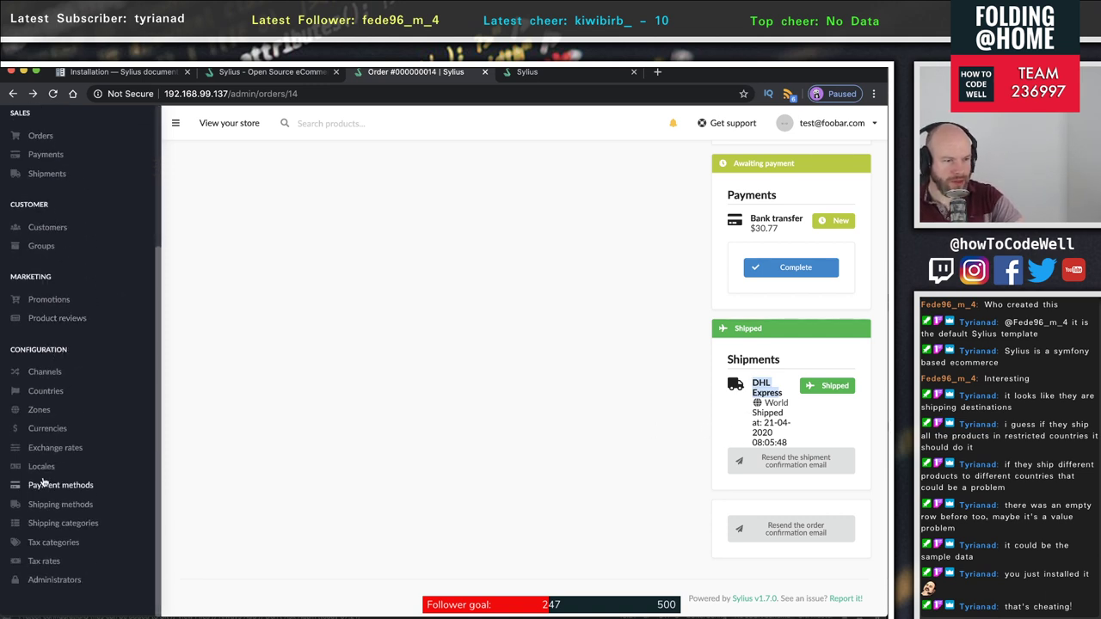
{"action": "scroll", "coordinate": [73, 495], "scroll_direction": "up", "scroll_amount": 1}
- Open the shipping methods list of UPS, DHL Express and FedEx and start a new method
{"action": "scroll", "coordinate": [81, 513], "scroll_direction": "down", "scroll_amount": 1}
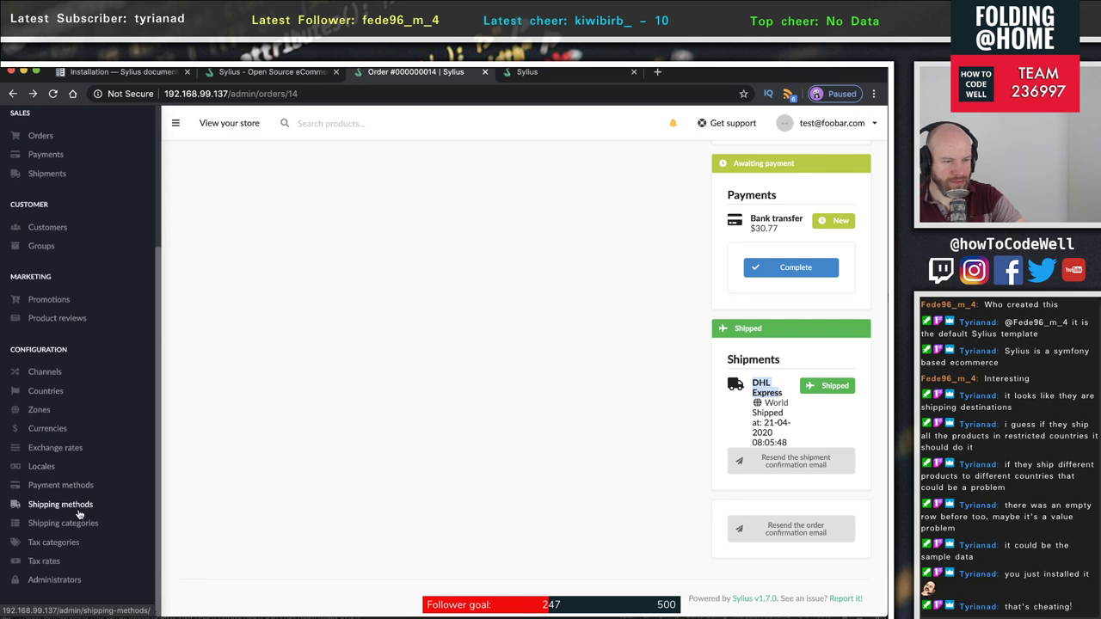
{"action": "left_click", "coordinate": [76, 506]}
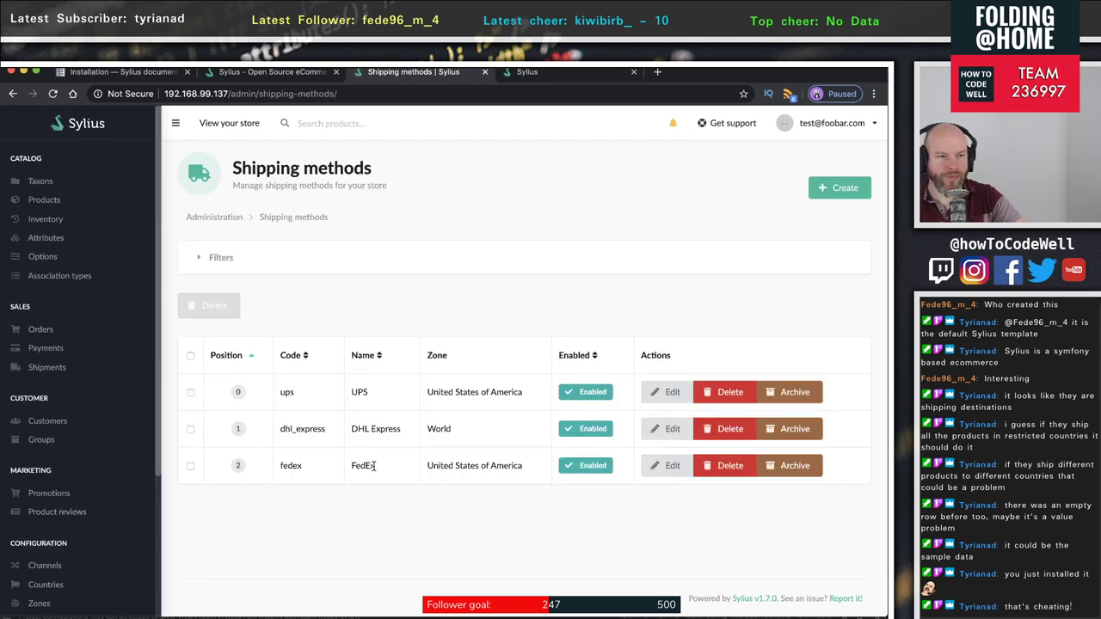
{"action": "left_click_drag", "start_coordinate": [299, 428], "coordinate": [470, 434]}
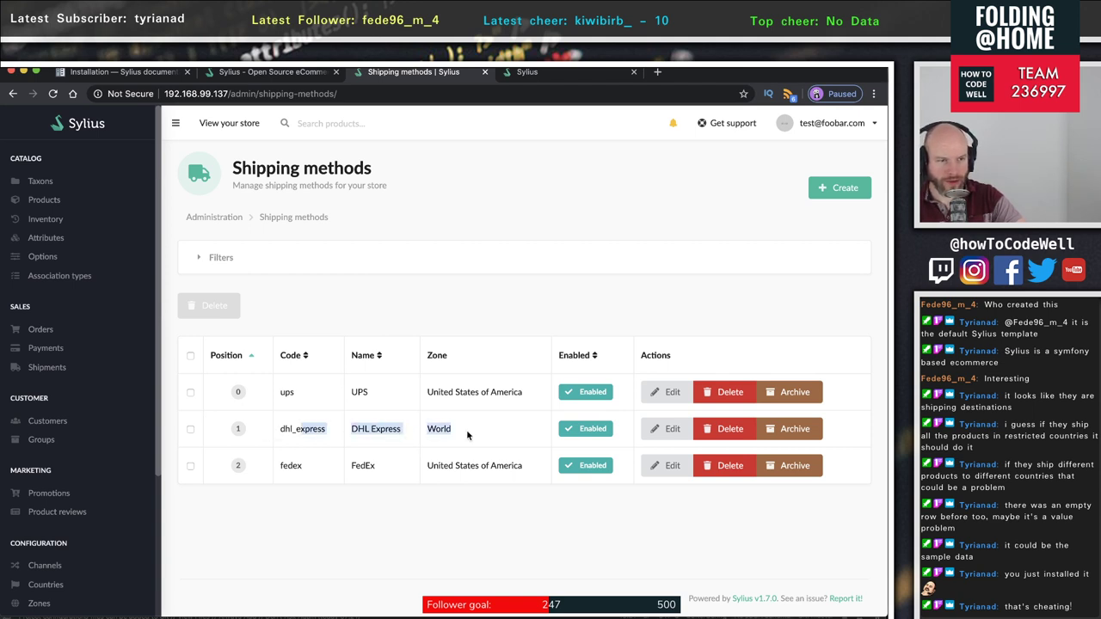
{"action": "left_click", "coordinate": [537, 310]}
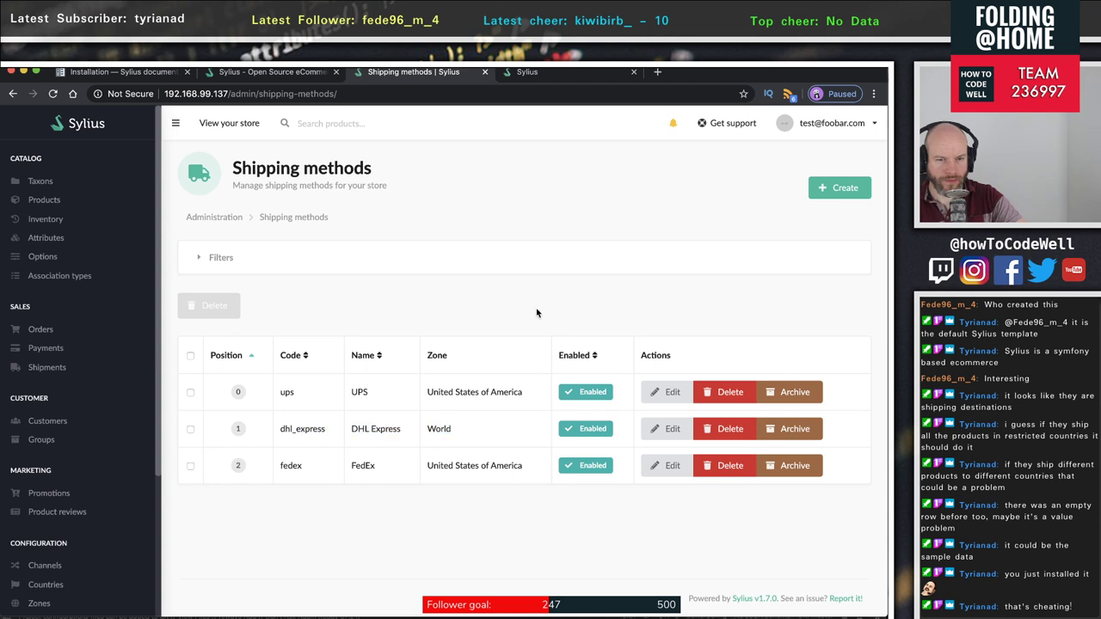
{"action": "left_click", "coordinate": [839, 188]}
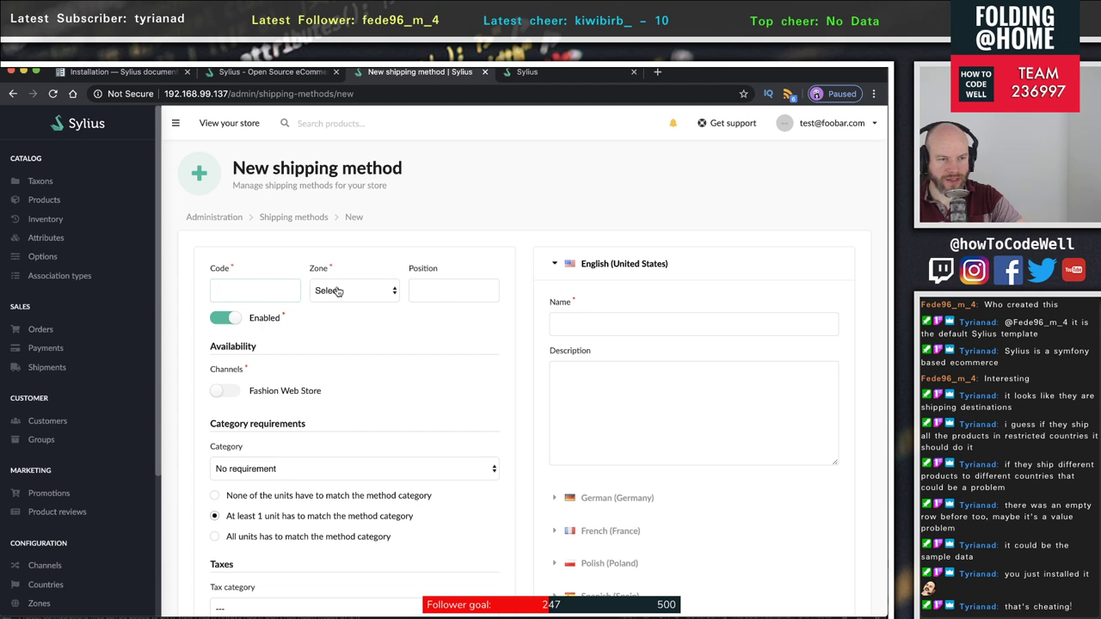
- Set the new shipping method's zone to World, keep it enabled, and make it available in Fashion Web Store
{"action": "left_click", "coordinate": [338, 292]}
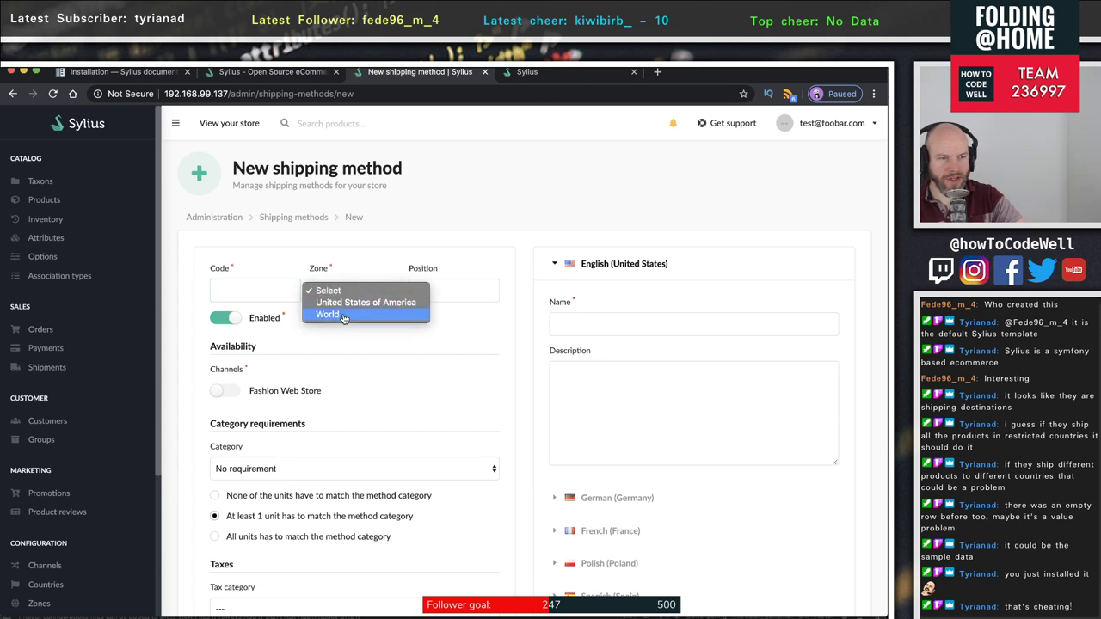
{"action": "left_click", "coordinate": [343, 317]}
{"action": "left_click", "coordinate": [335, 292]}
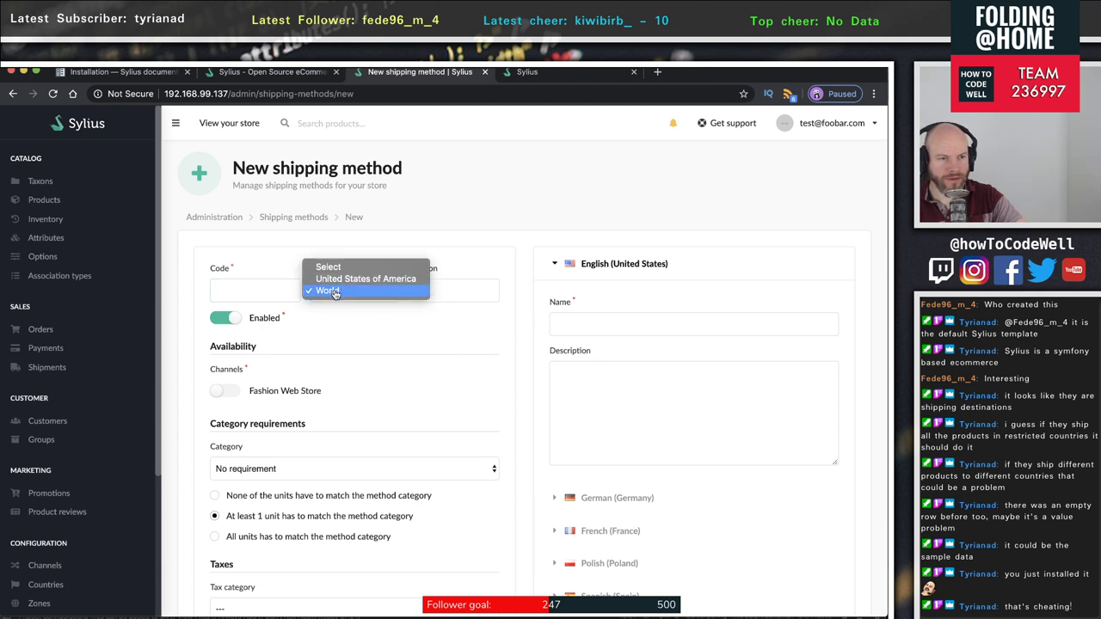
{"action": "left_click", "coordinate": [335, 292]}
{"action": "left_click", "coordinate": [449, 296]}
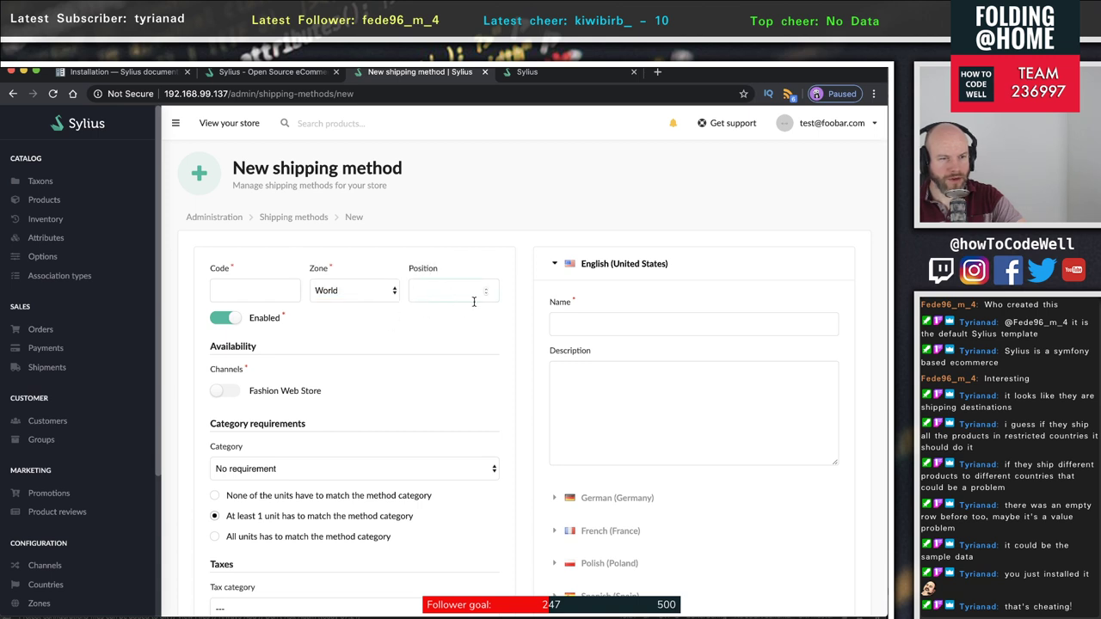
{"action": "scroll", "coordinate": [449, 322], "scroll_direction": "down", "scroll_amount": 2}
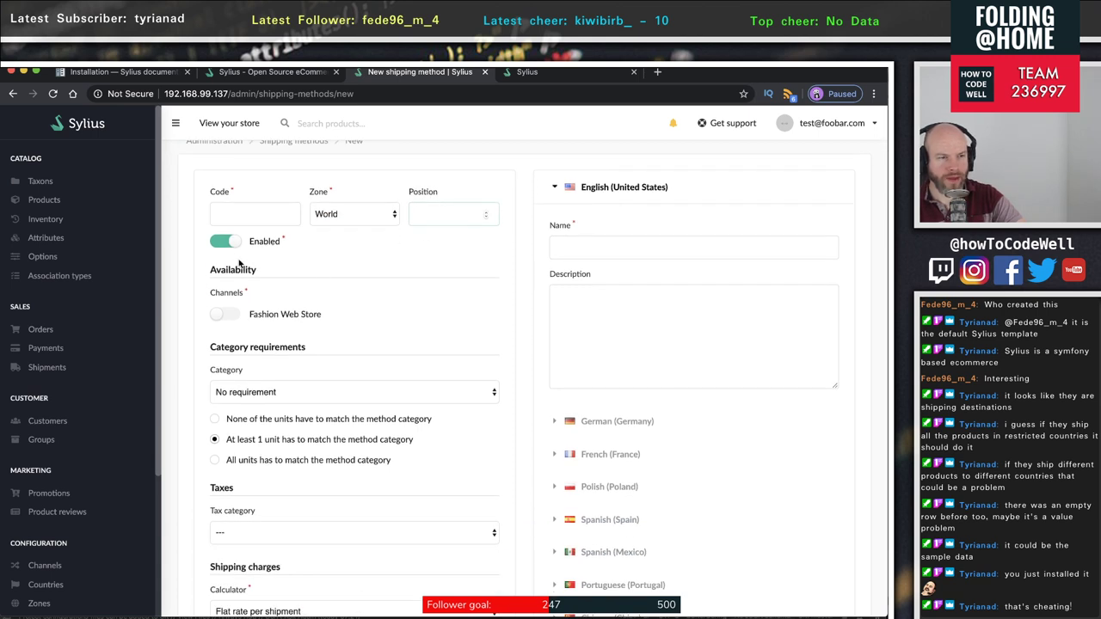
{"action": "left_click", "coordinate": [223, 244]}
{"action": "left_click", "coordinate": [222, 244]}
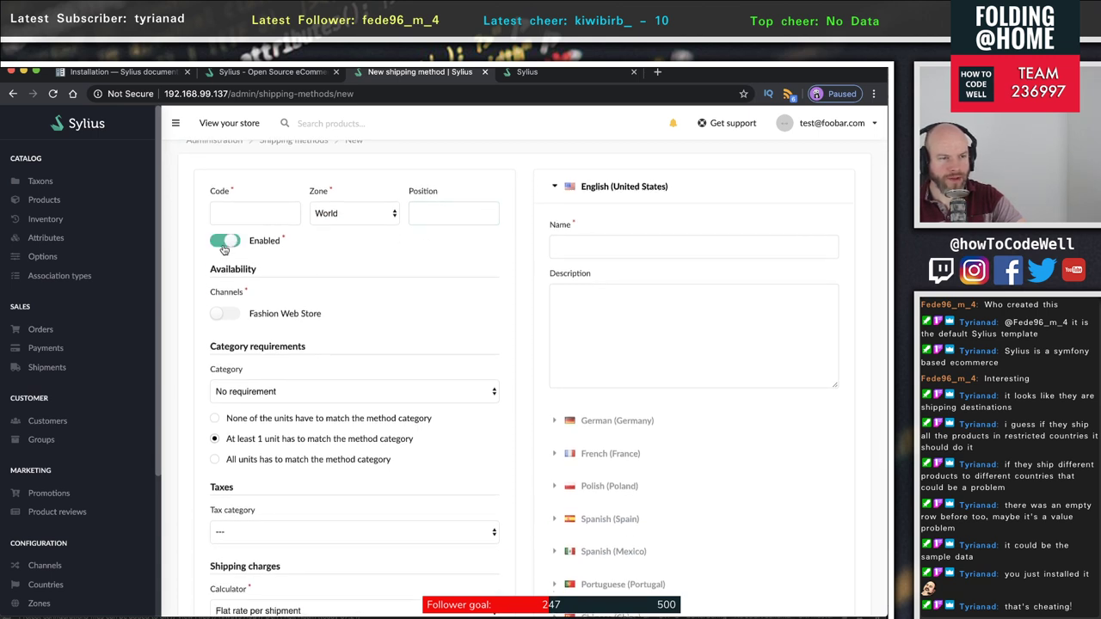
{"action": "left_click", "coordinate": [221, 314]}
- Leave the category requirement at No requirement and the tax category unset, and check the calculator options
{"action": "scroll", "coordinate": [376, 329], "scroll_direction": "down", "scroll_amount": 3}
{"action": "scroll", "coordinate": [379, 327], "scroll_direction": "up", "scroll_amount": 2}
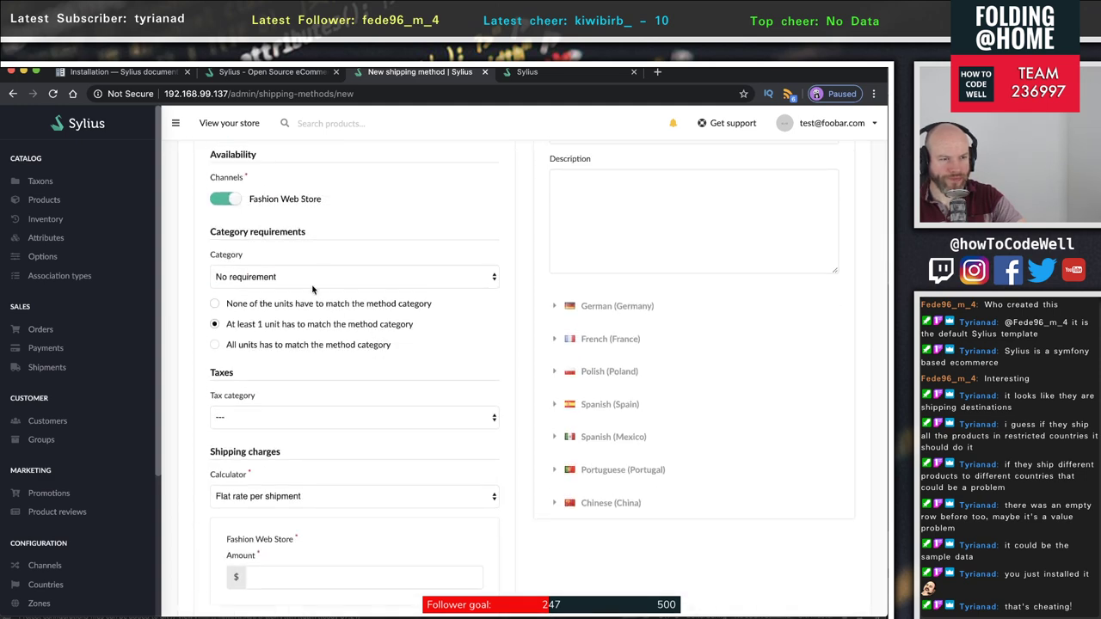
{"action": "left_click", "coordinate": [306, 277]}
{"action": "left_click", "coordinate": [306, 278]}
{"action": "left_click", "coordinate": [360, 427]}
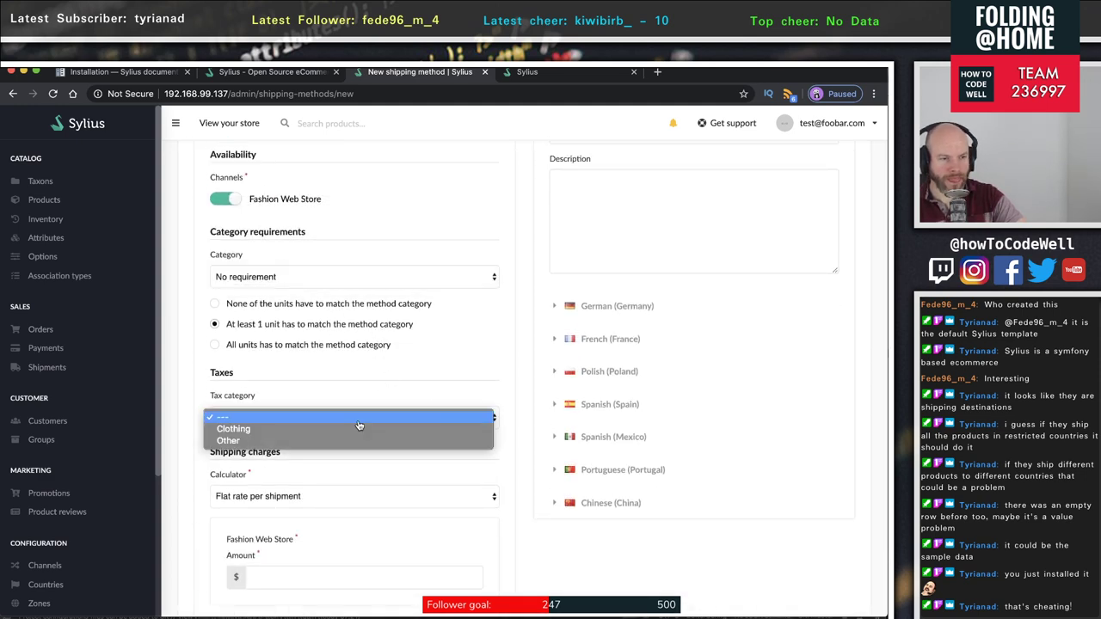
{"action": "left_click", "coordinate": [373, 375]}
{"action": "scroll", "coordinate": [373, 375], "scroll_direction": "down", "scroll_amount": 2}
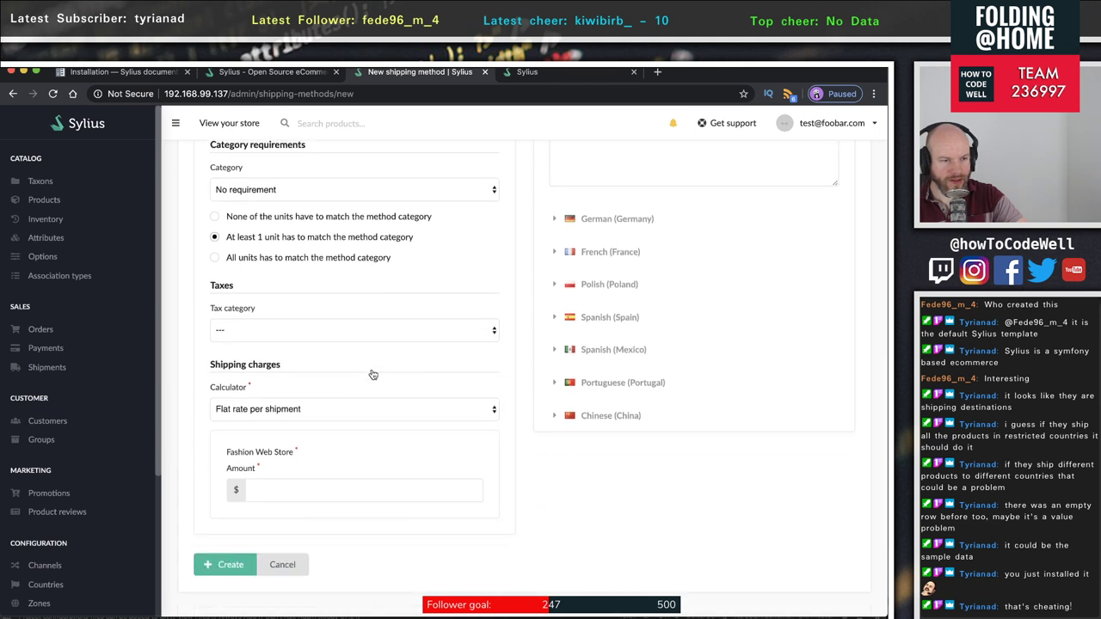
{"action": "left_click", "coordinate": [292, 408]}
{"action": "left_click", "coordinate": [310, 385]}
{"action": "scroll", "coordinate": [311, 383], "scroll_direction": "down", "scroll_amount": 1}
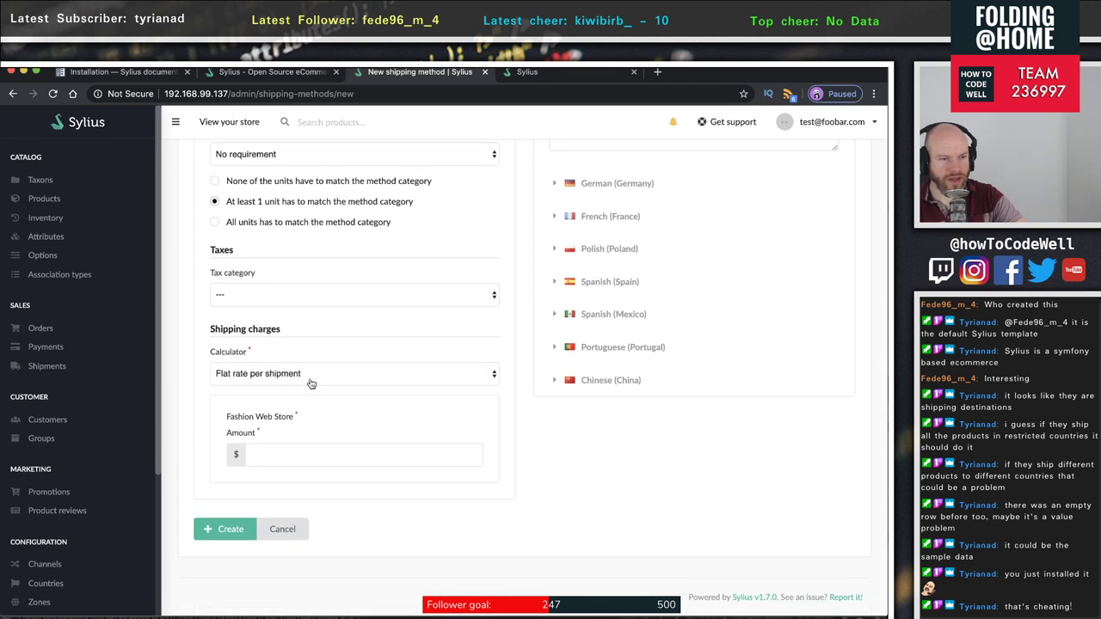
{"action": "left_click", "coordinate": [315, 456]}
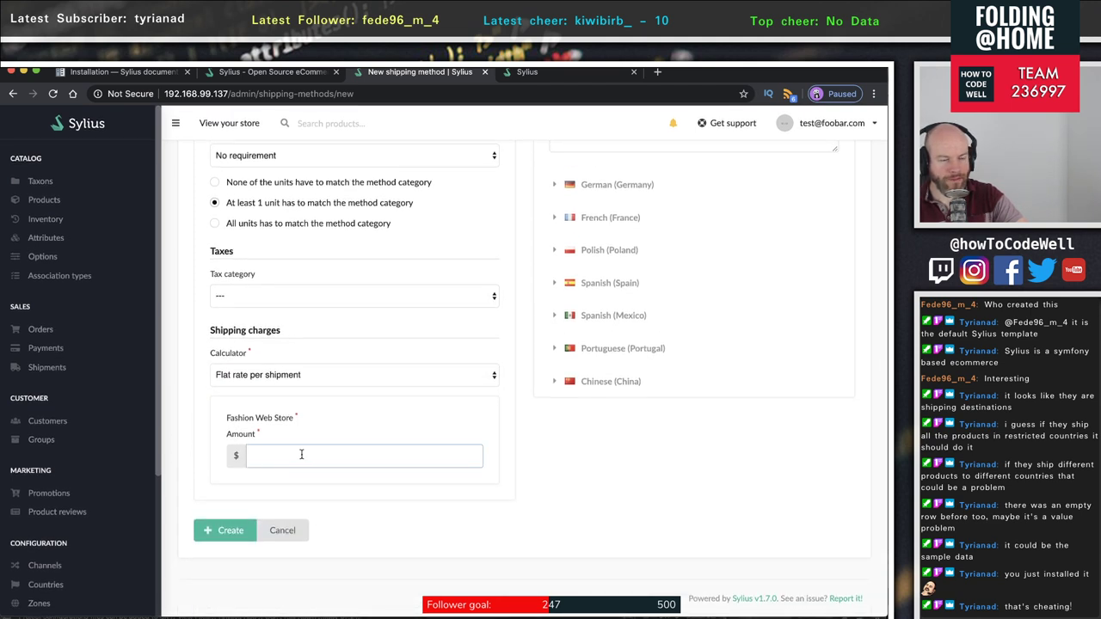
- Scroll through the rest of the form, then head to customer Groups, triggering the Leave site? warning
{"action": "scroll", "coordinate": [311, 448], "scroll_direction": "up", "scroll_amount": 8}
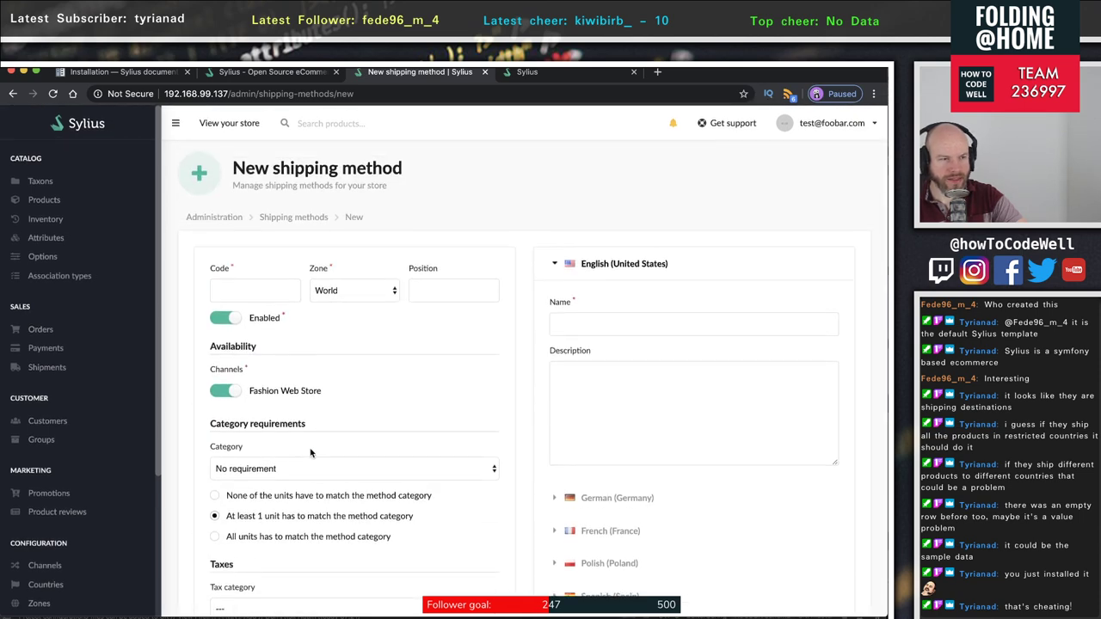
{"action": "scroll", "coordinate": [311, 453], "scroll_direction": "down", "scroll_amount": 1}
{"action": "scroll", "coordinate": [311, 451], "scroll_direction": "down", "scroll_amount": 5}
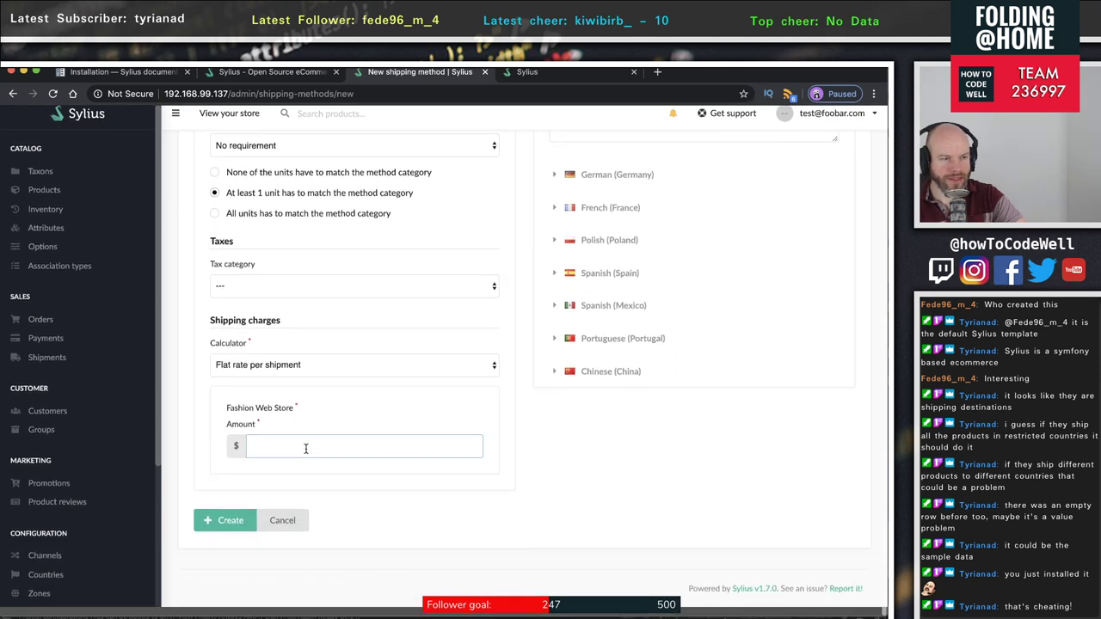
{"action": "scroll", "coordinate": [96, 417], "scroll_direction": "down", "scroll_amount": 2}
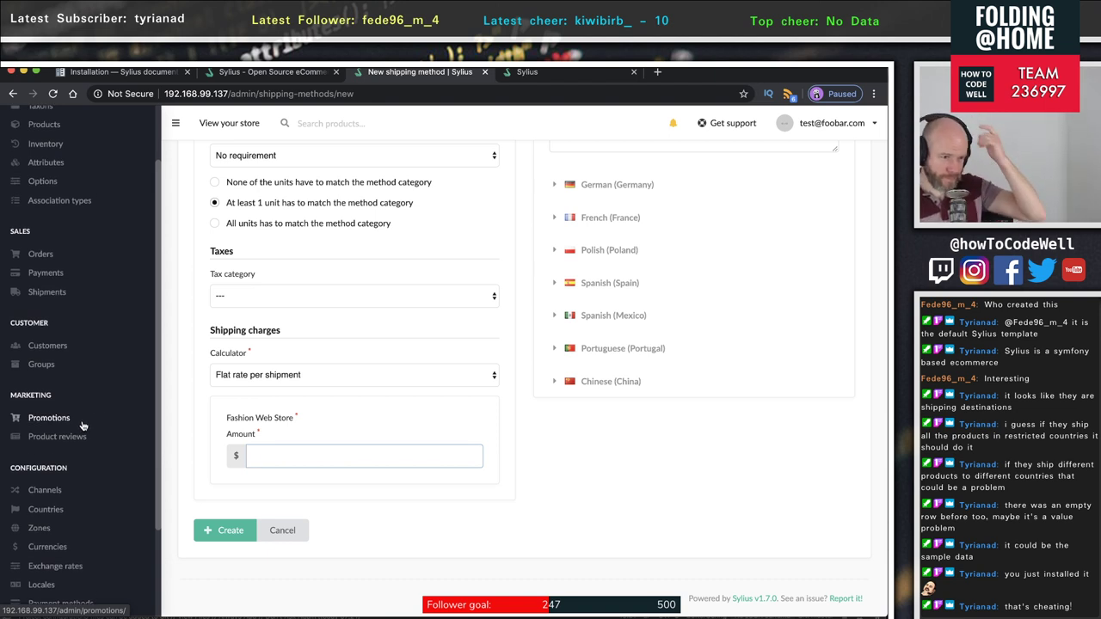
{"action": "scroll", "coordinate": [84, 421], "scroll_direction": "down", "scroll_amount": 2}
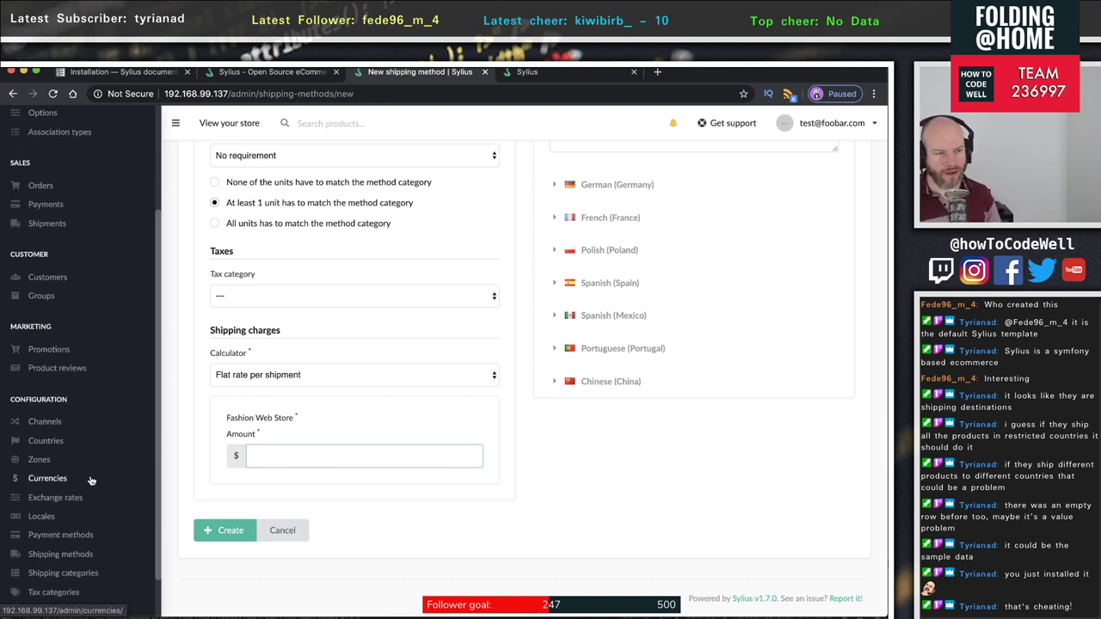
{"action": "scroll", "coordinate": [91, 480], "scroll_direction": "down", "scroll_amount": 2}
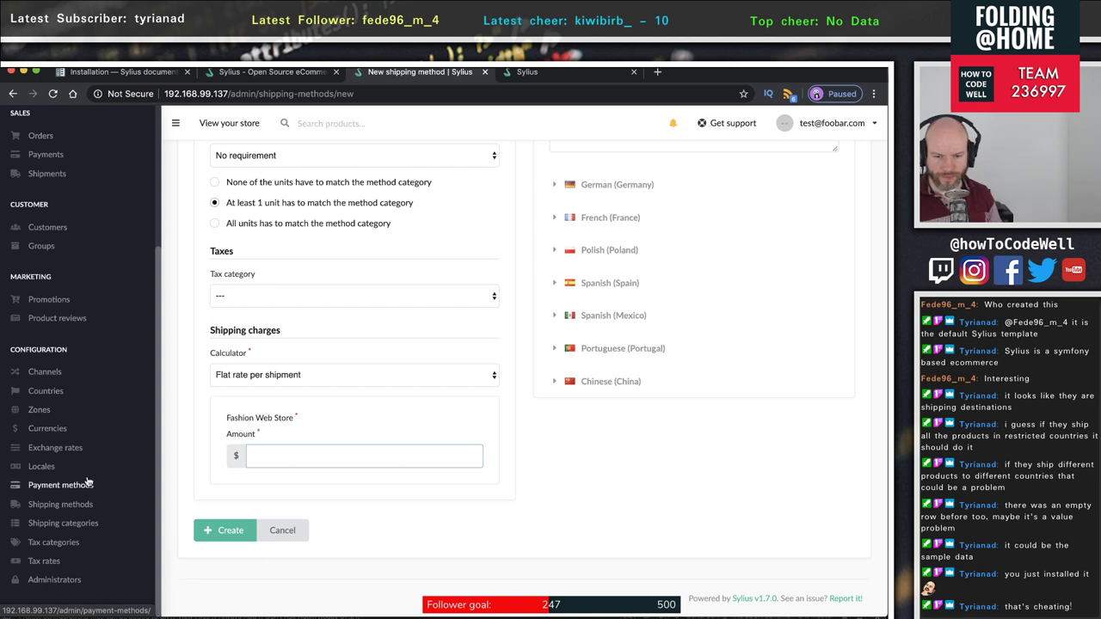
{"action": "scroll", "coordinate": [89, 482], "scroll_direction": "up", "scroll_amount": 5}
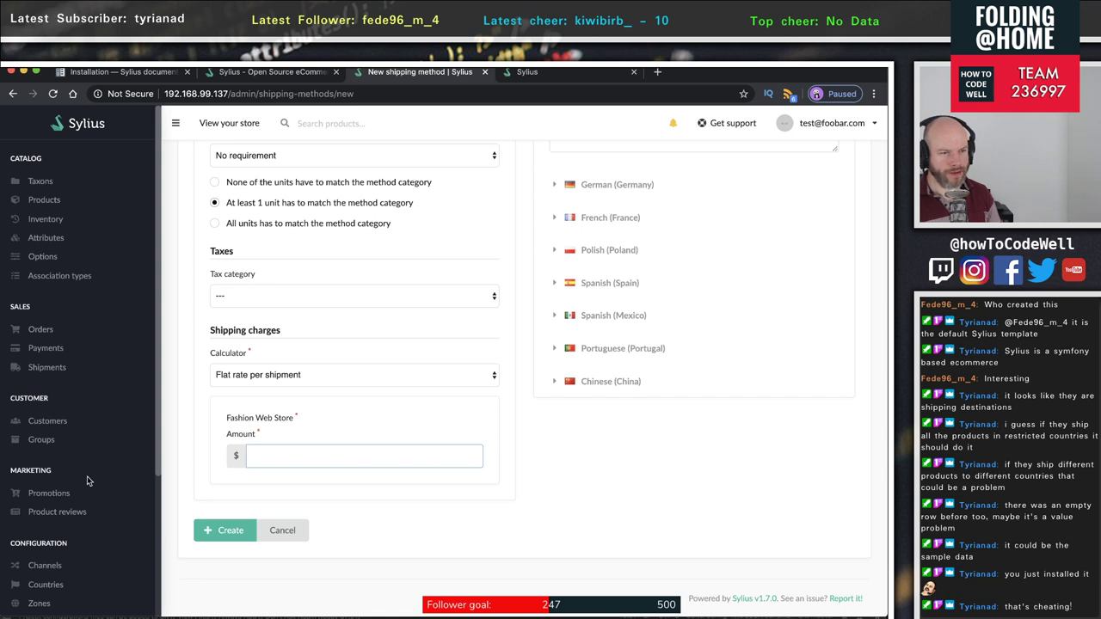
{"action": "scroll", "coordinate": [87, 481], "scroll_direction": "down", "scroll_amount": 1}
{"action": "scroll", "coordinate": [87, 482], "scroll_direction": "down", "scroll_amount": 2}
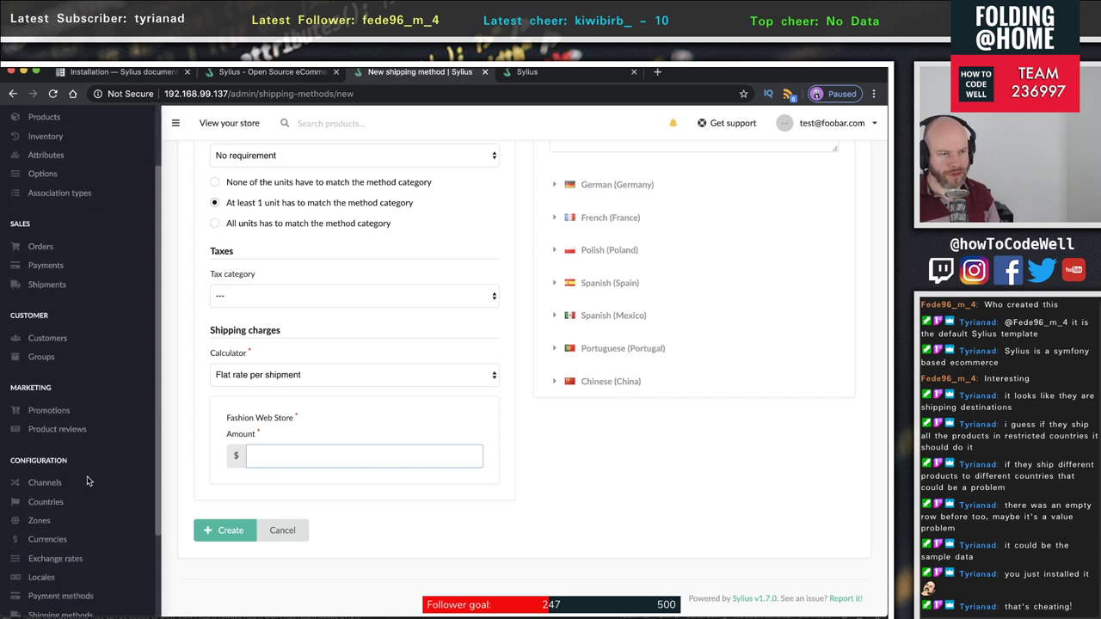
{"action": "left_click", "coordinate": [41, 354]}
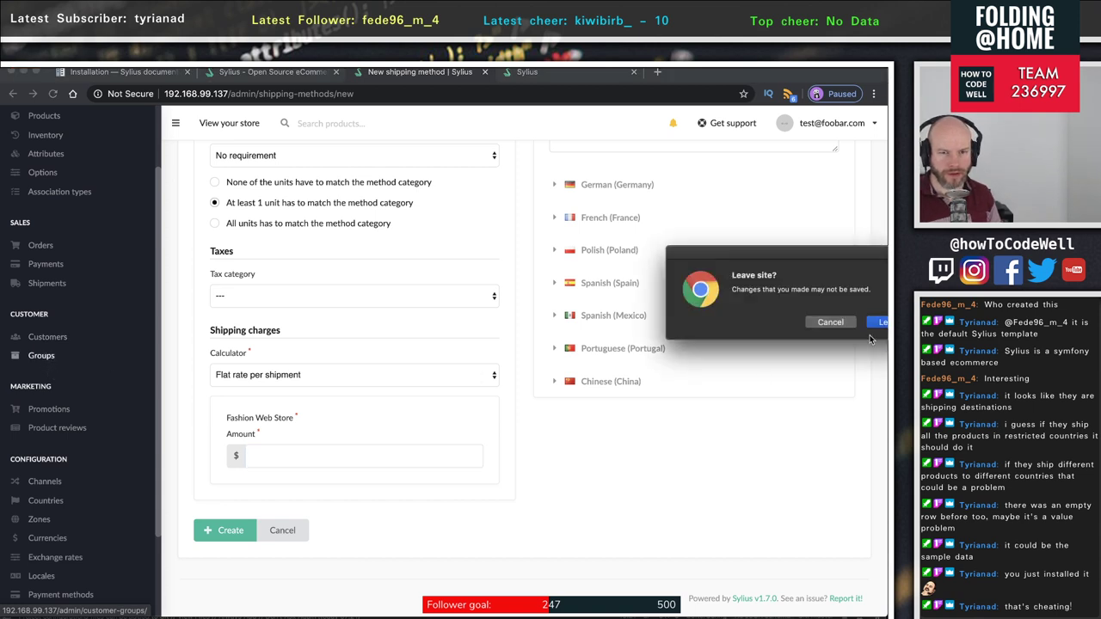
- Discard the shipping method draft and start a new promotion from the promotions list
{"action": "left_click", "coordinate": [880, 322]}
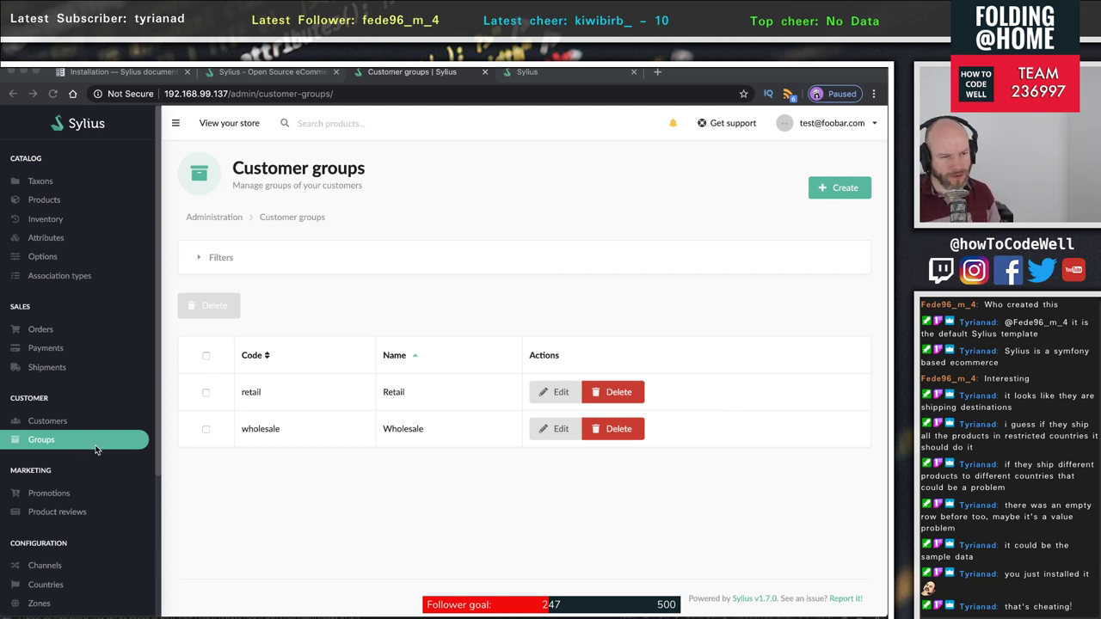
{"action": "scroll", "coordinate": [97, 447], "scroll_direction": "down", "scroll_amount": 1}
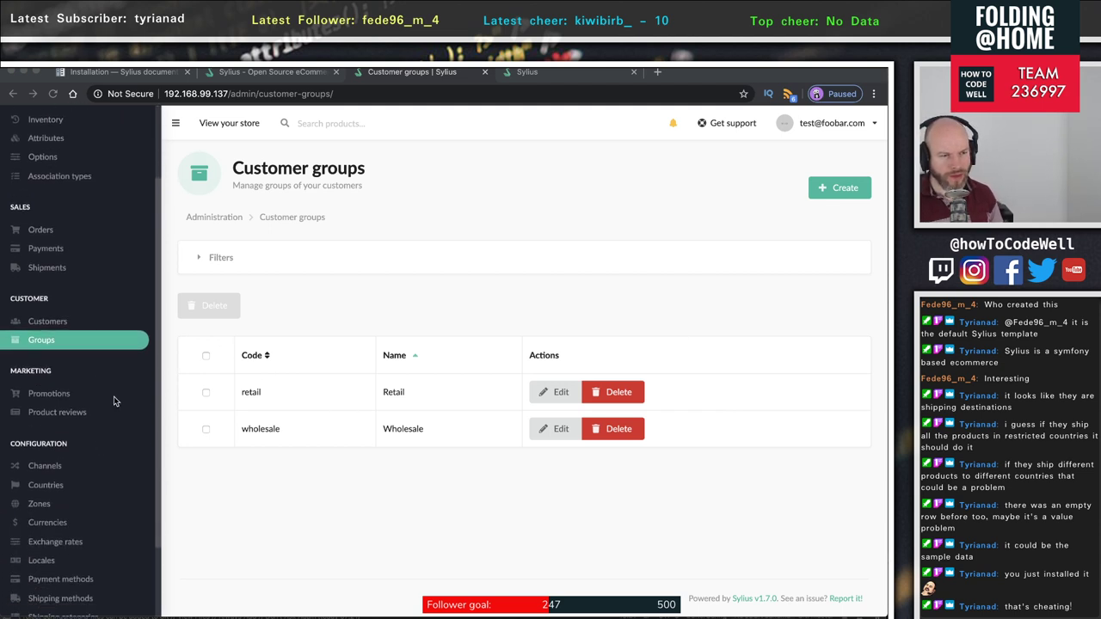
{"action": "left_click", "coordinate": [41, 395]}
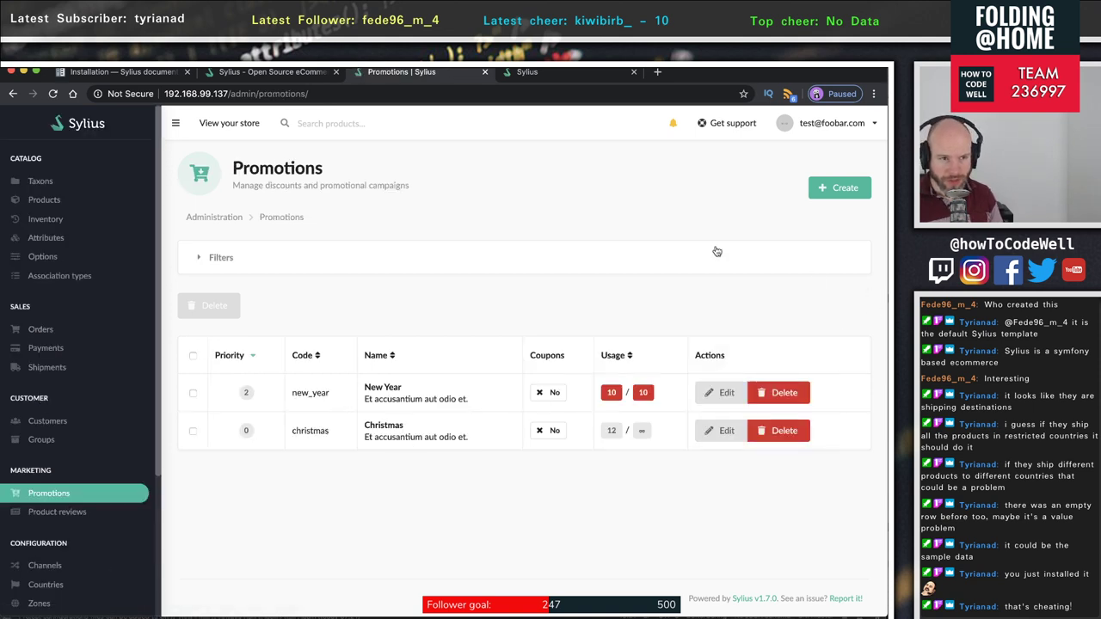
{"action": "left_click", "coordinate": [841, 187]}
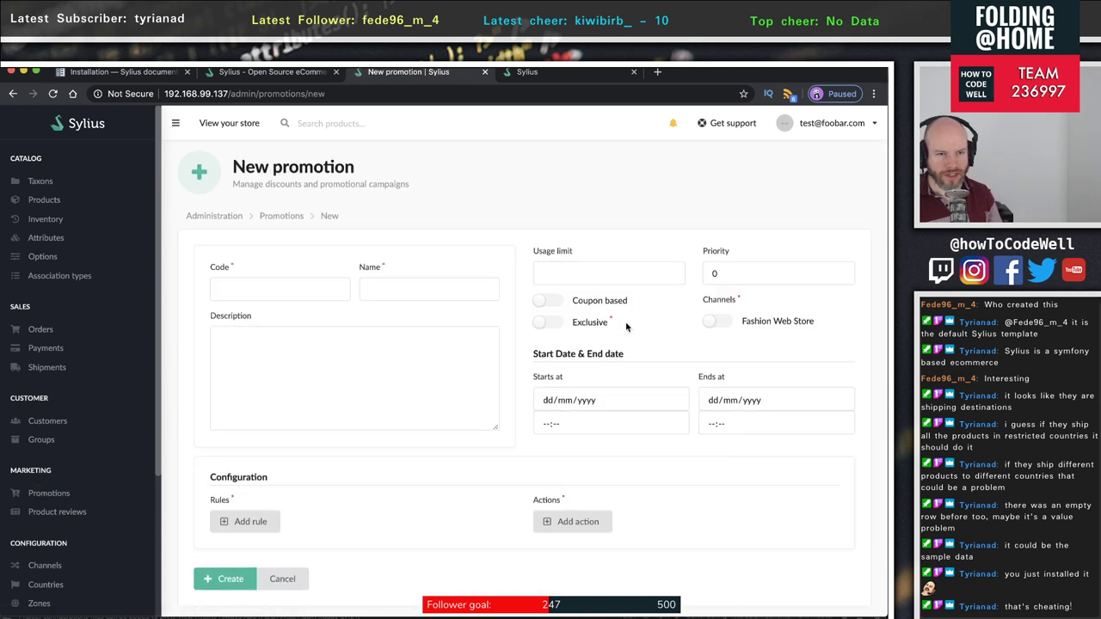
- Add a rule to the new promotion with type Cart quantity
{"action": "scroll", "coordinate": [627, 326], "scroll_direction": "down", "scroll_amount": 2}
{"action": "scroll", "coordinate": [626, 326], "scroll_direction": "up", "scroll_amount": 2}
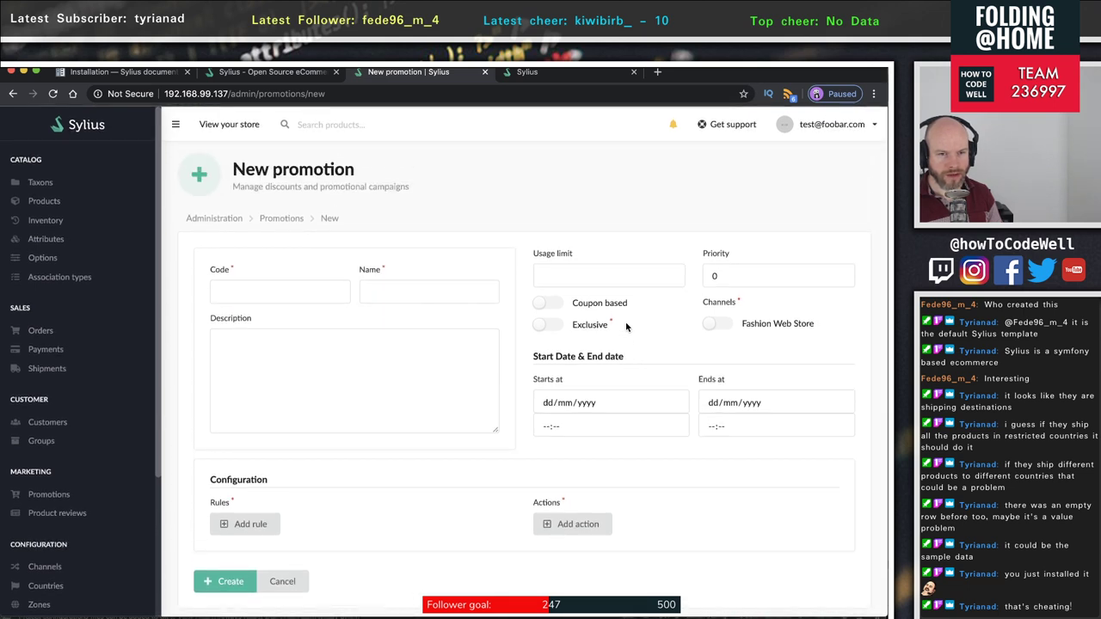
{"action": "scroll", "coordinate": [612, 315], "scroll_direction": "down", "scroll_amount": 1}
{"action": "left_click", "coordinate": [447, 246]}
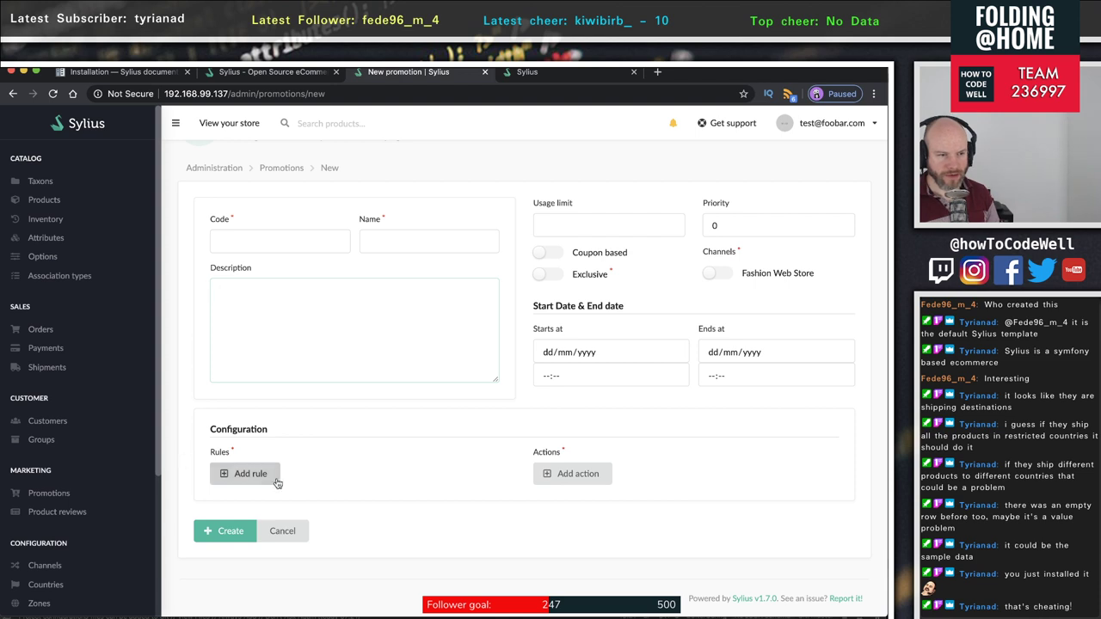
{"action": "left_click", "coordinate": [250, 473]}
{"action": "scroll", "coordinate": [305, 468], "scroll_direction": "down", "scroll_amount": 2}
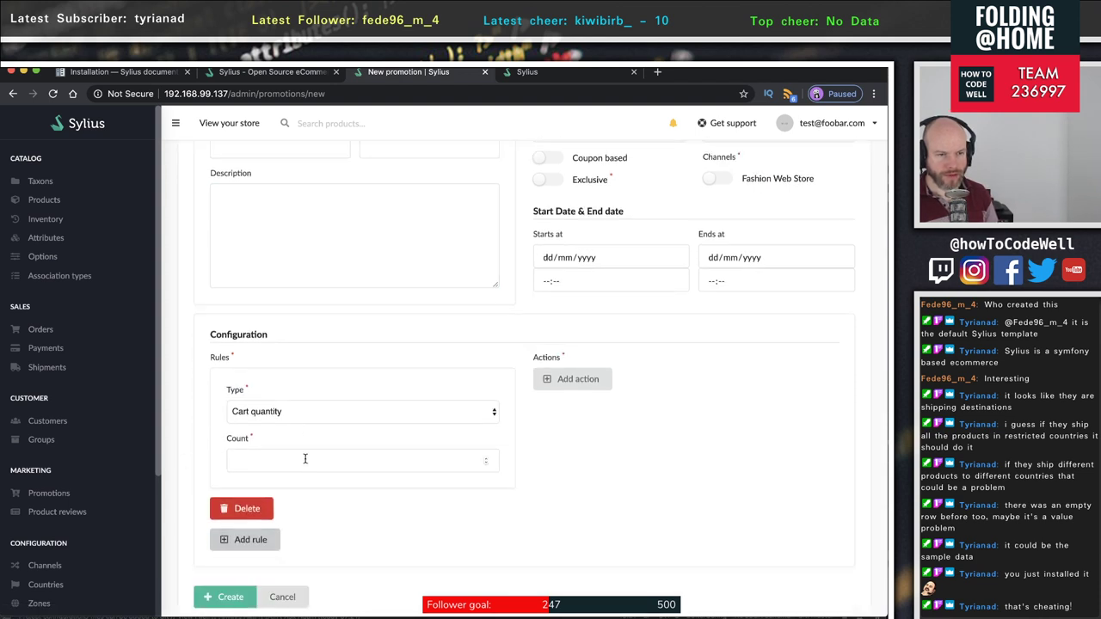
{"action": "left_click", "coordinate": [303, 413]}
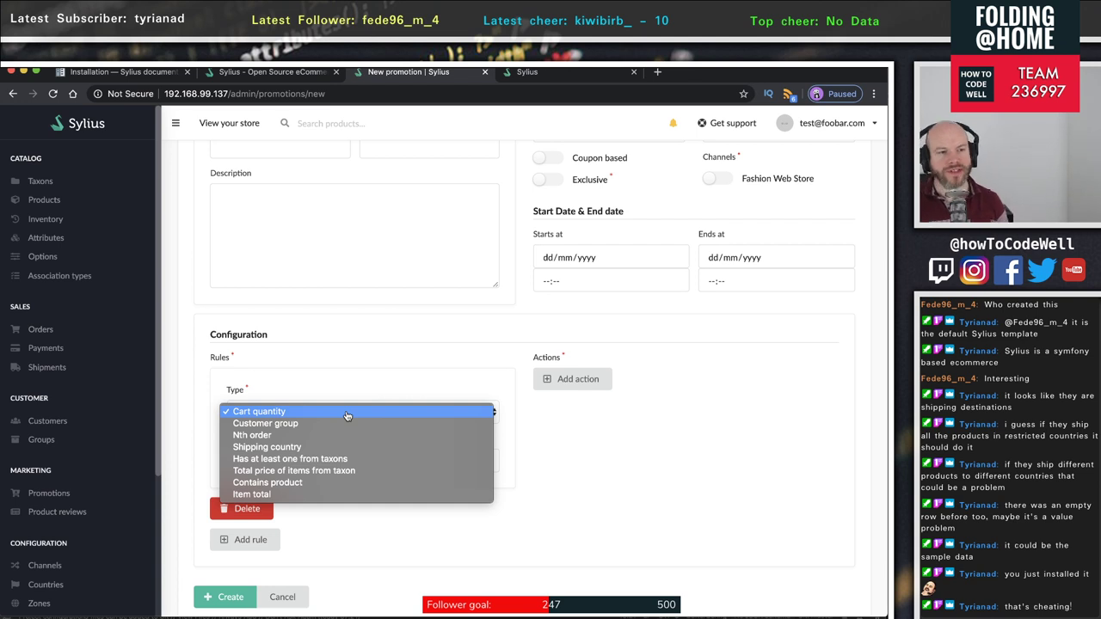
{"action": "left_click", "coordinate": [347, 416]}
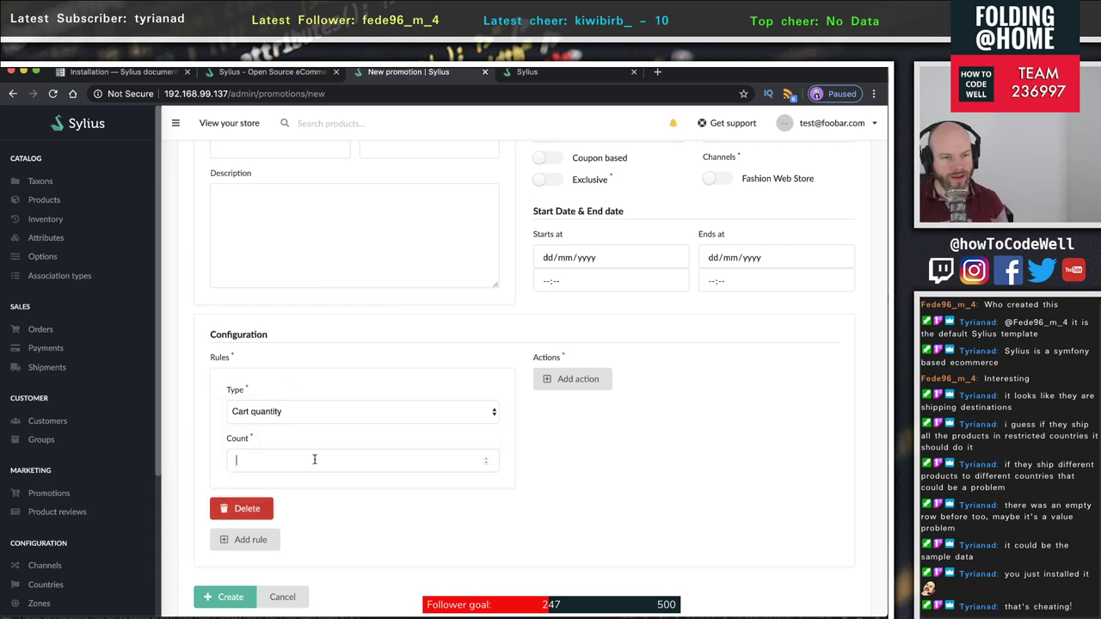
{"action": "left_click", "coordinate": [315, 413]}
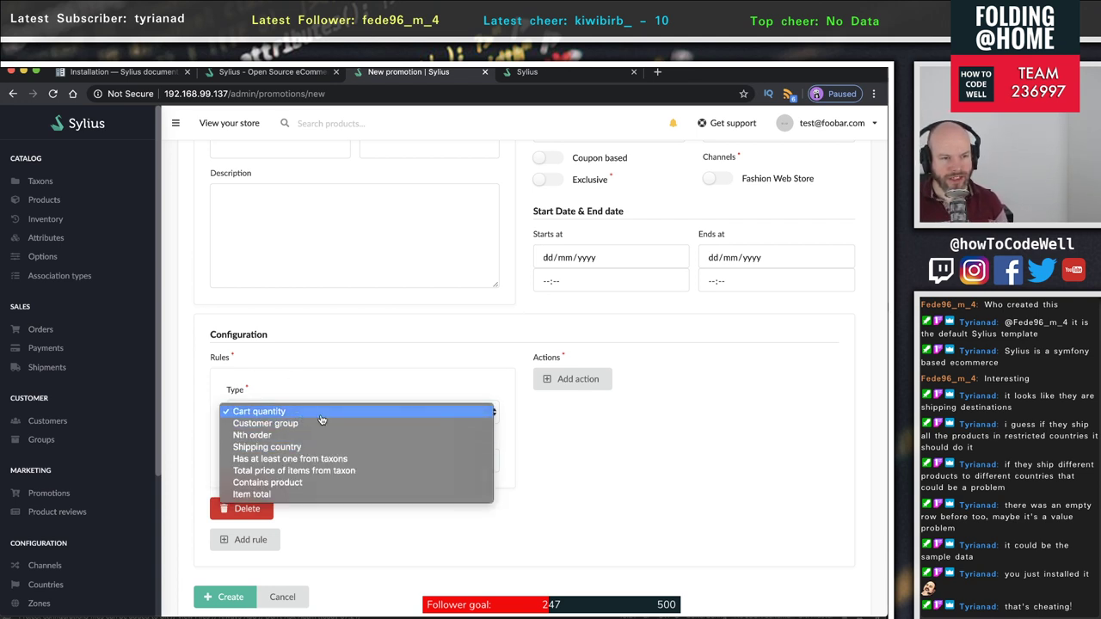
{"action": "left_click", "coordinate": [353, 414]}
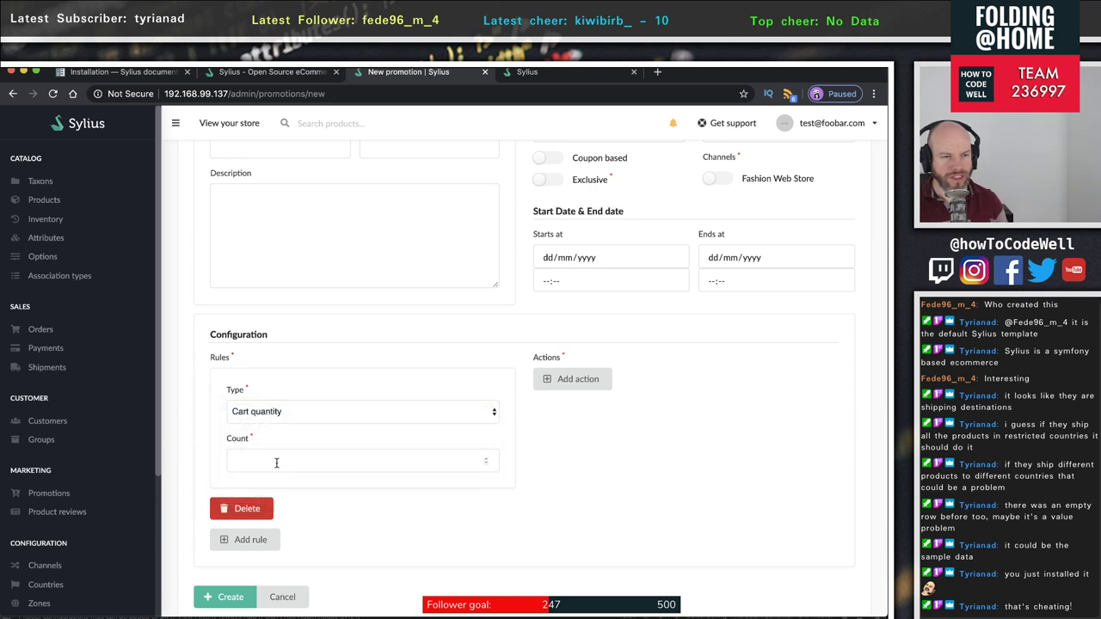
- Enter 4 as the rule's count and add an Order fixed discount action
{"action": "left_click", "coordinate": [294, 459]}
{"action": "type", "text": "4"}
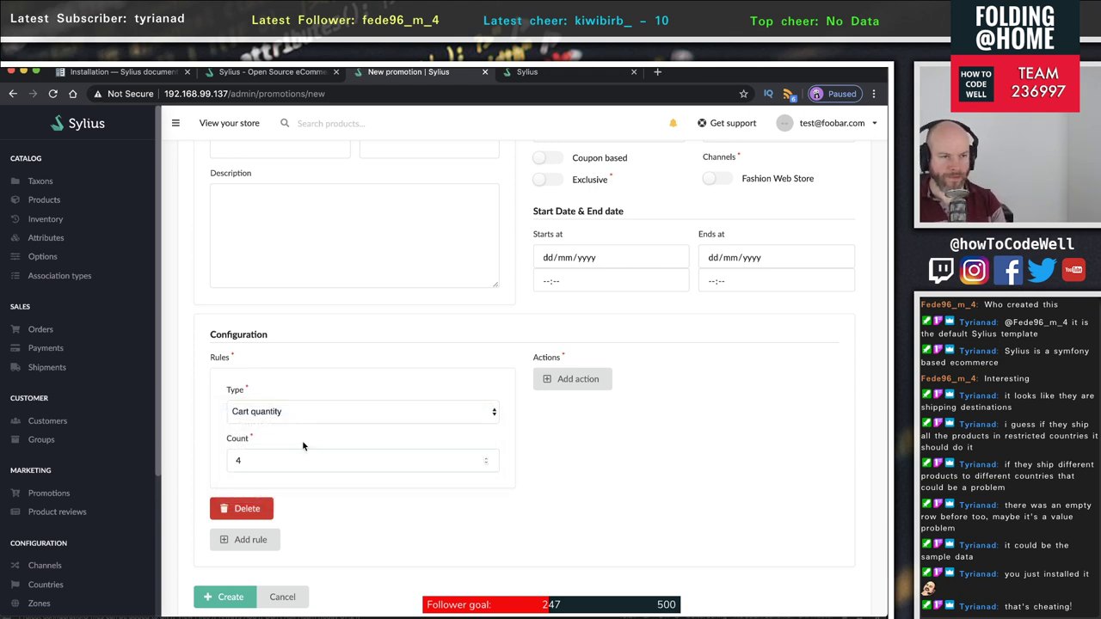
{"action": "left_click", "coordinate": [570, 378]}
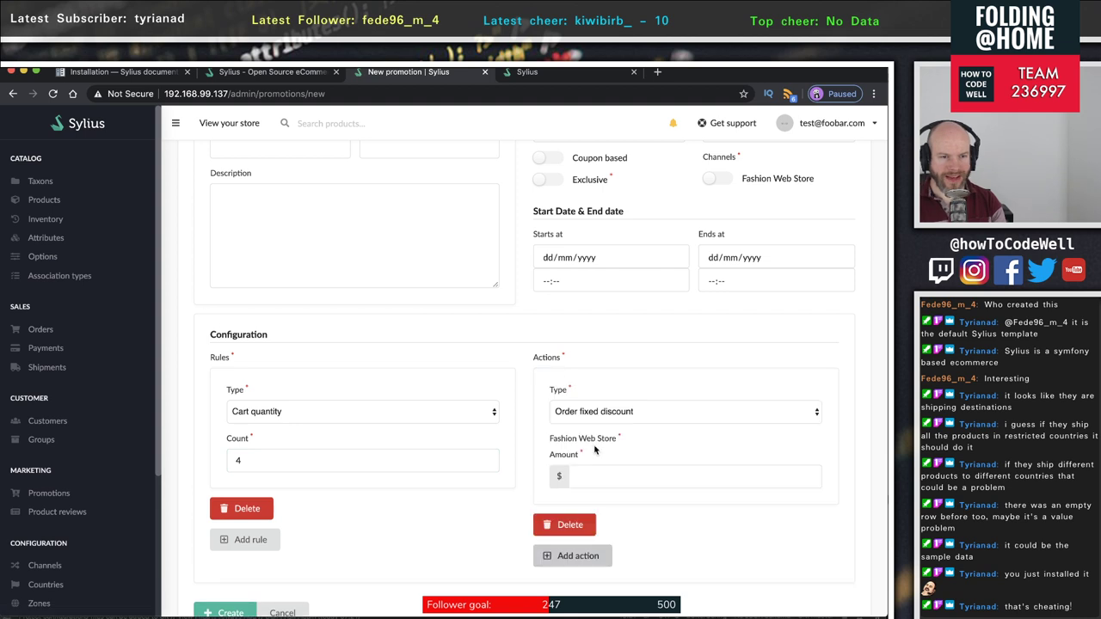
- Keep Order fixed discount as the action type and set its amount to 5
{"action": "left_click", "coordinate": [690, 415]}
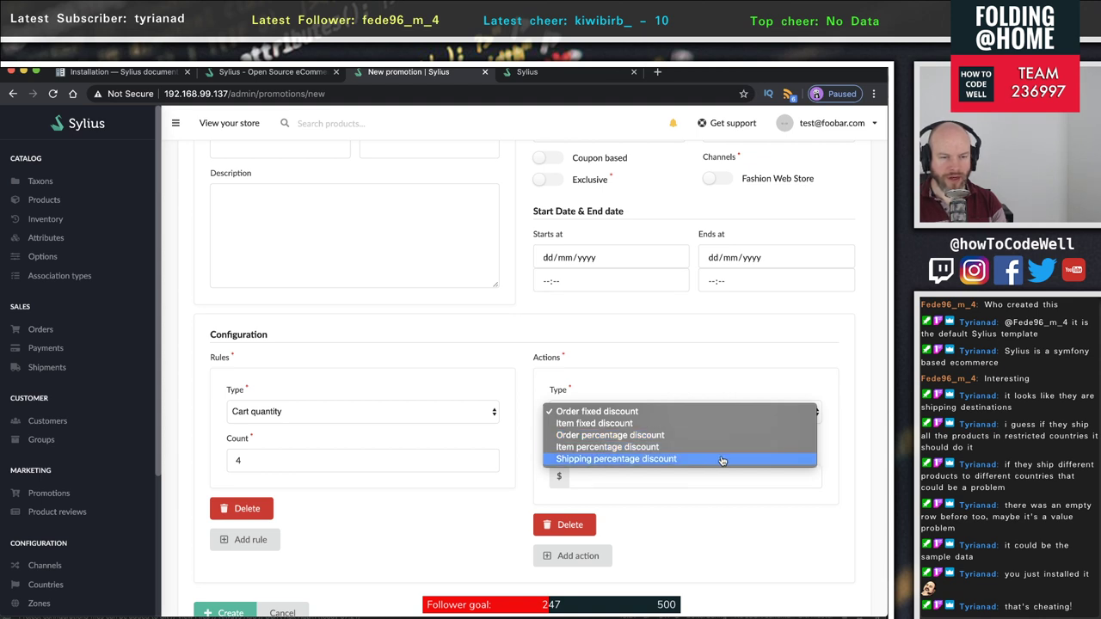
{"action": "left_click", "coordinate": [631, 412]}
{"action": "left_click", "coordinate": [622, 476]}
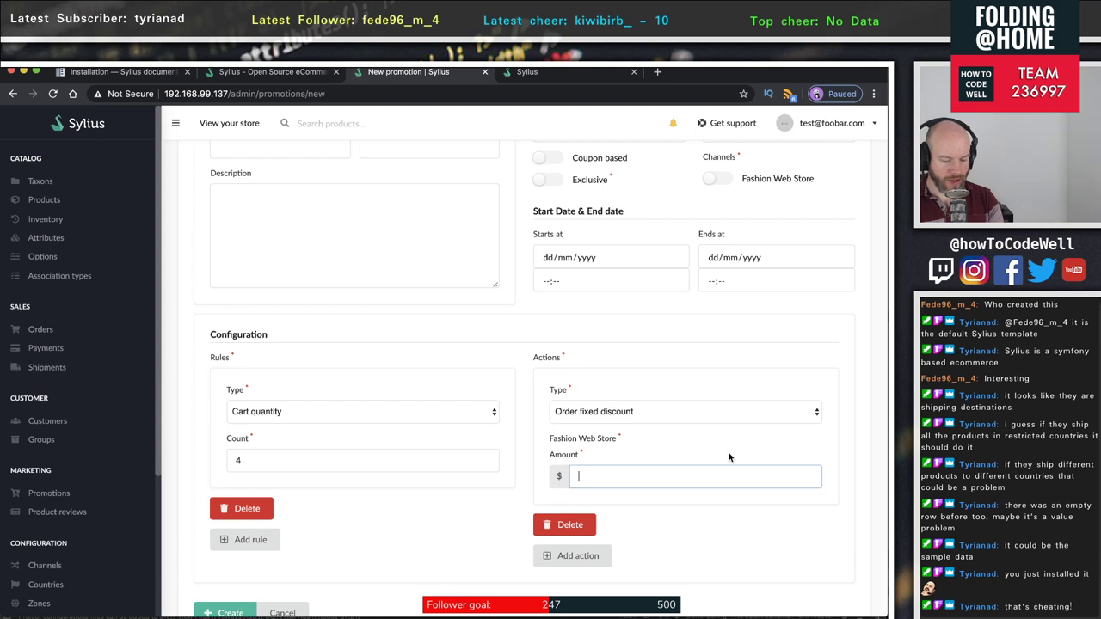
{"action": "type", "text": "5"}
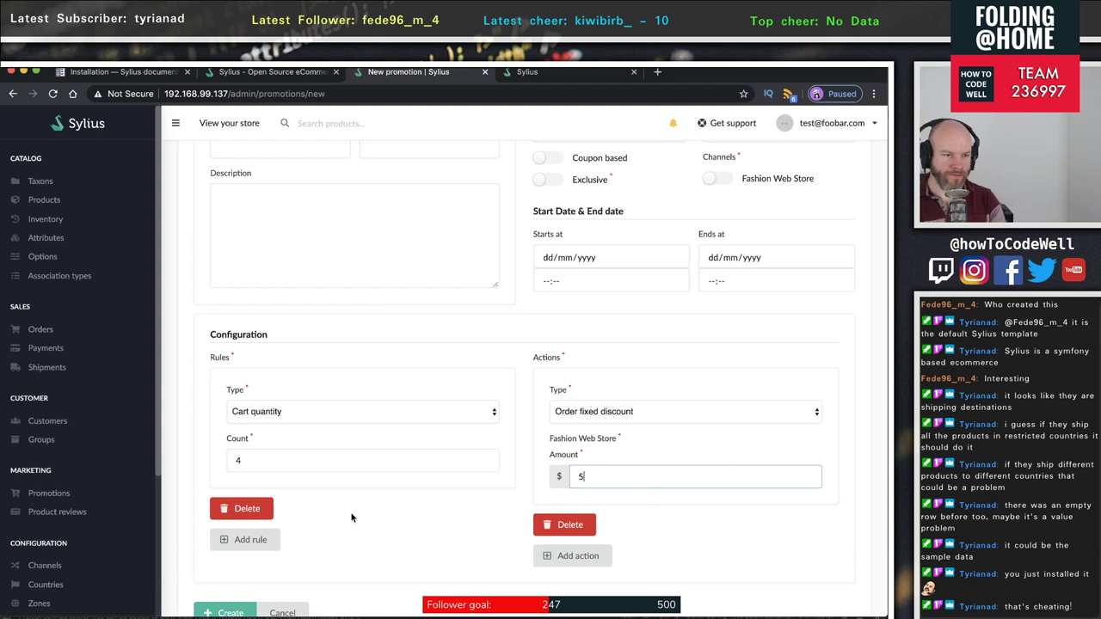
{"action": "scroll", "coordinate": [351, 517], "scroll_direction": "up", "scroll_amount": 3}
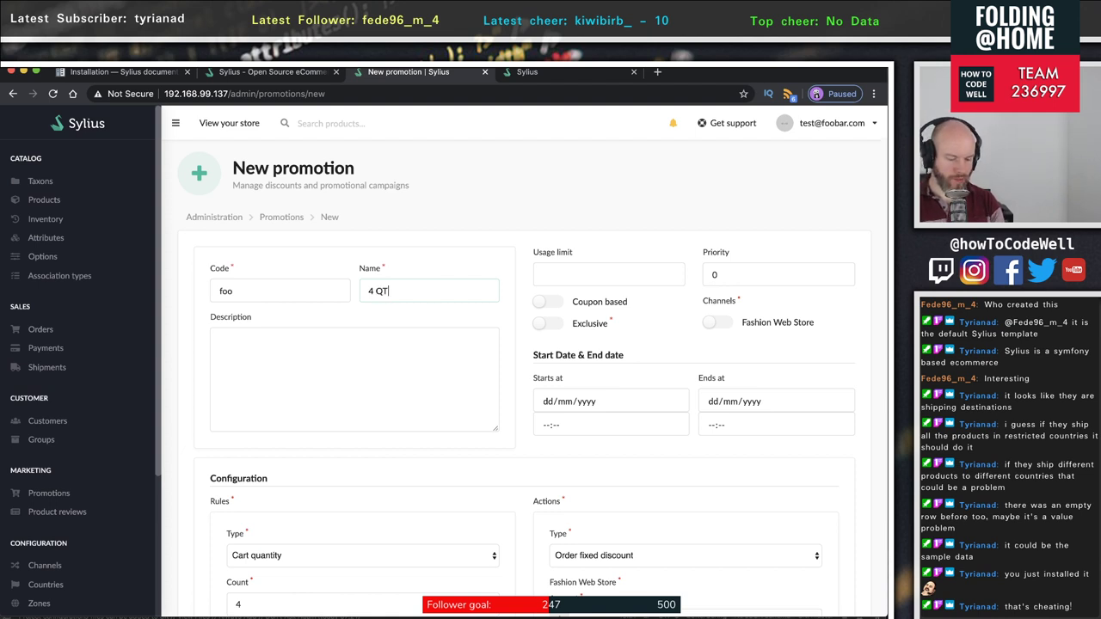
- Write the description 'Get $5 off when purchasing 4 or more products'
{"action": "left_click", "coordinate": [285, 356]}
{"action": "type", "text": "Get $"}
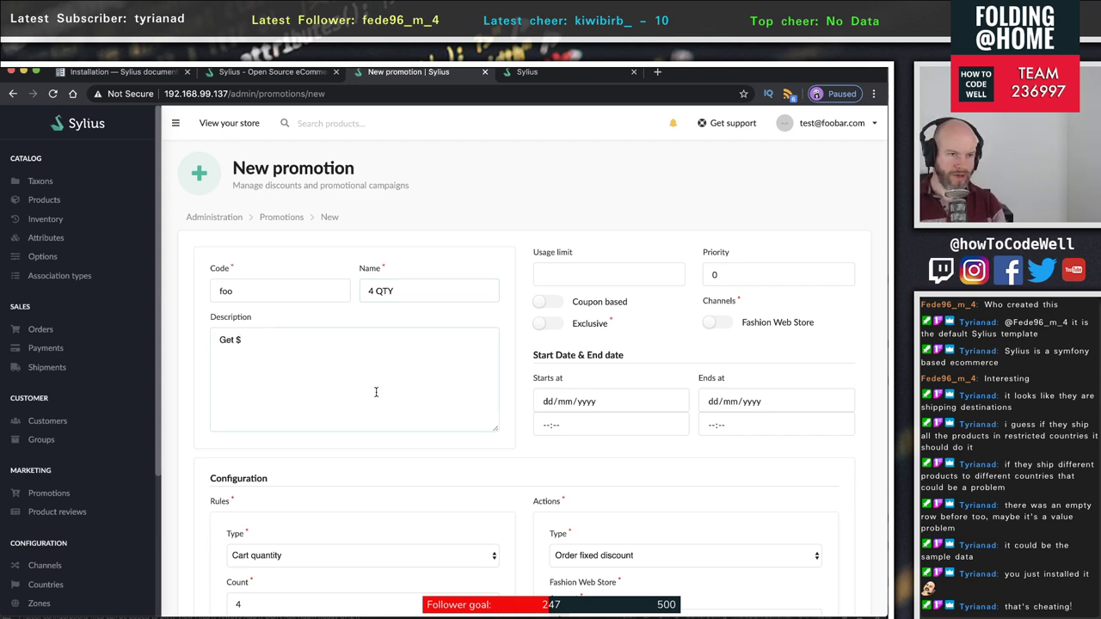
{"action": "scroll", "coordinate": [376, 392], "scroll_direction": "down", "scroll_amount": 1}
{"action": "scroll", "coordinate": [376, 393], "scroll_direction": "up", "scroll_amount": 1}
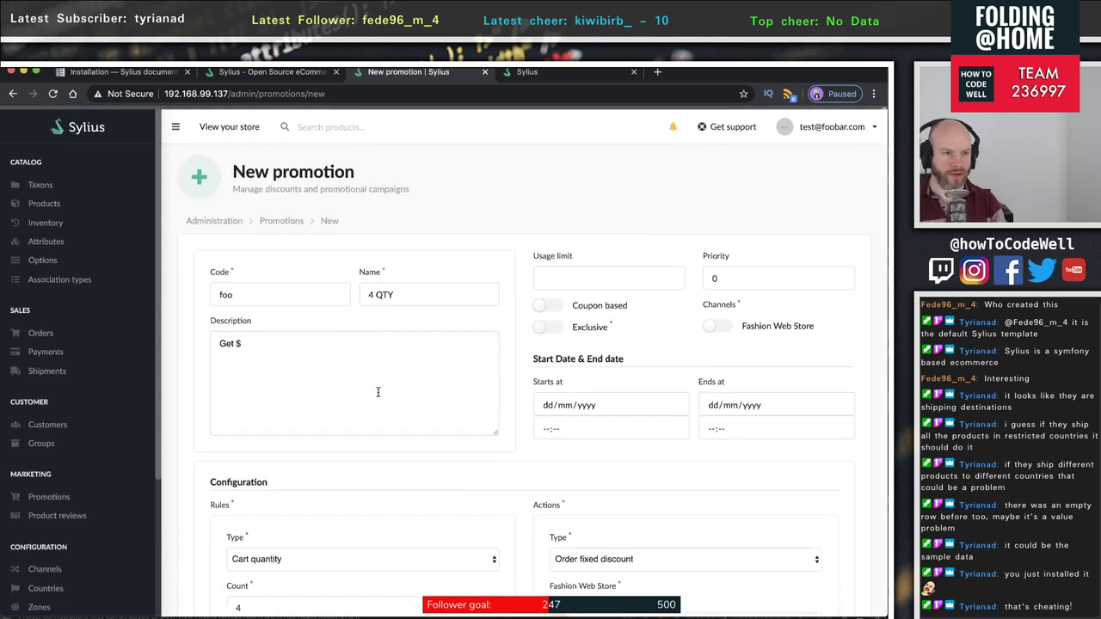
{"action": "type", "text": "$5 off"}
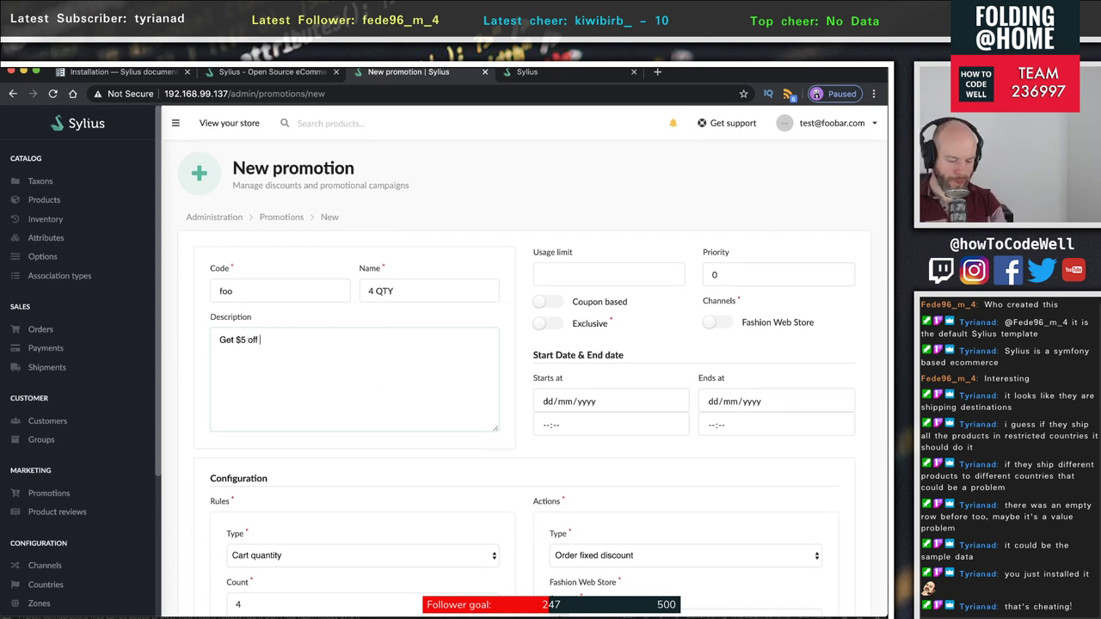
{"action": "type", "text": " when p"}
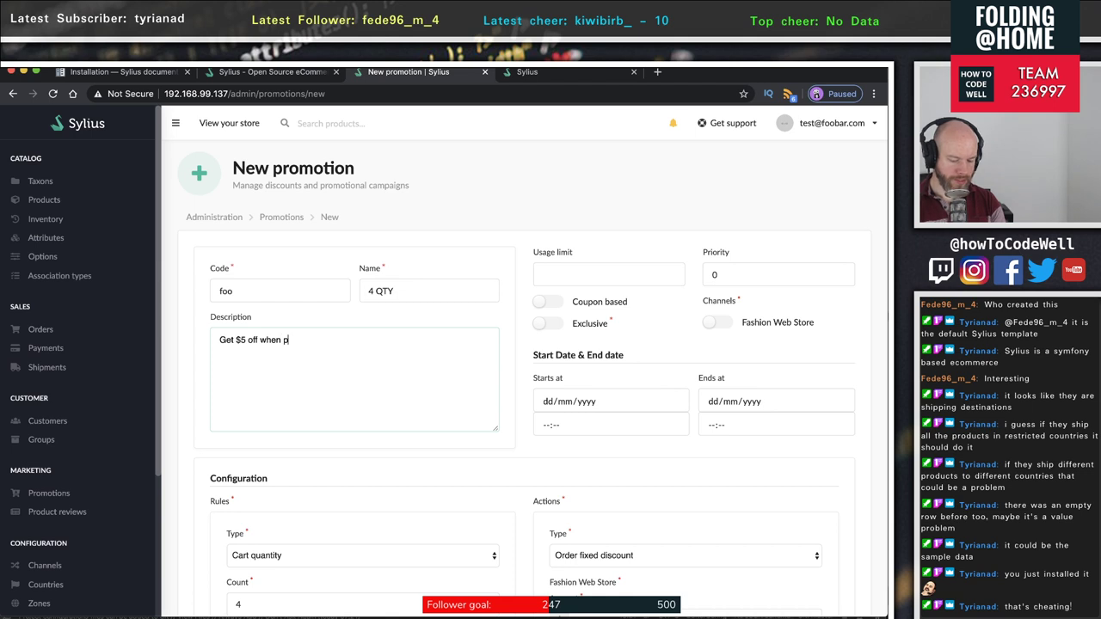
{"action": "type", "text": "urchasing 4 or more production"}
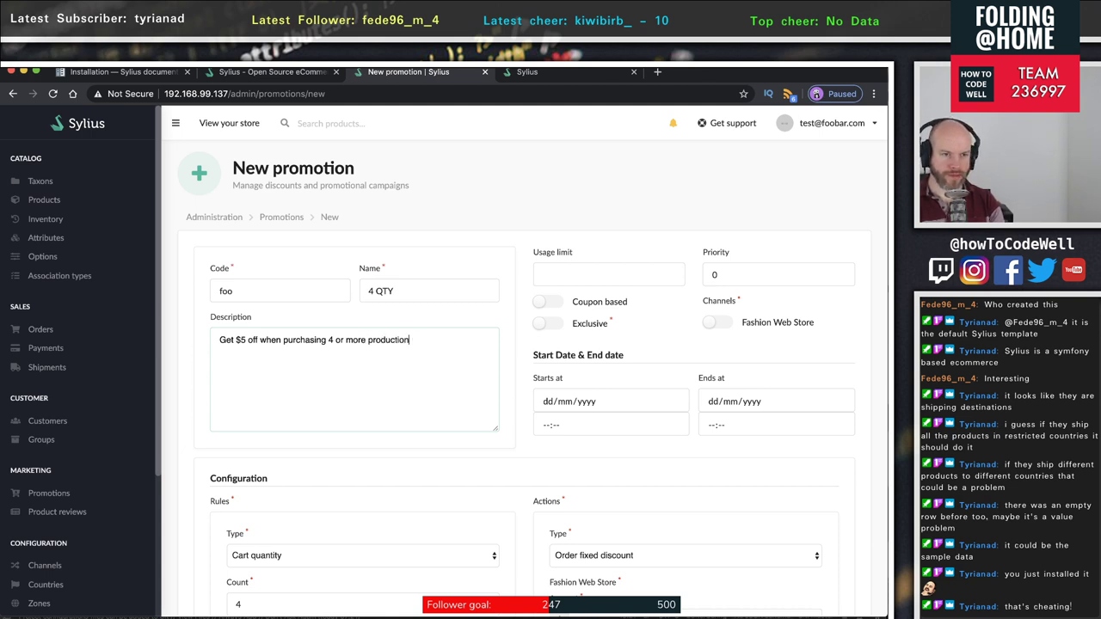
{"action": "key", "text": "BackSpace"}
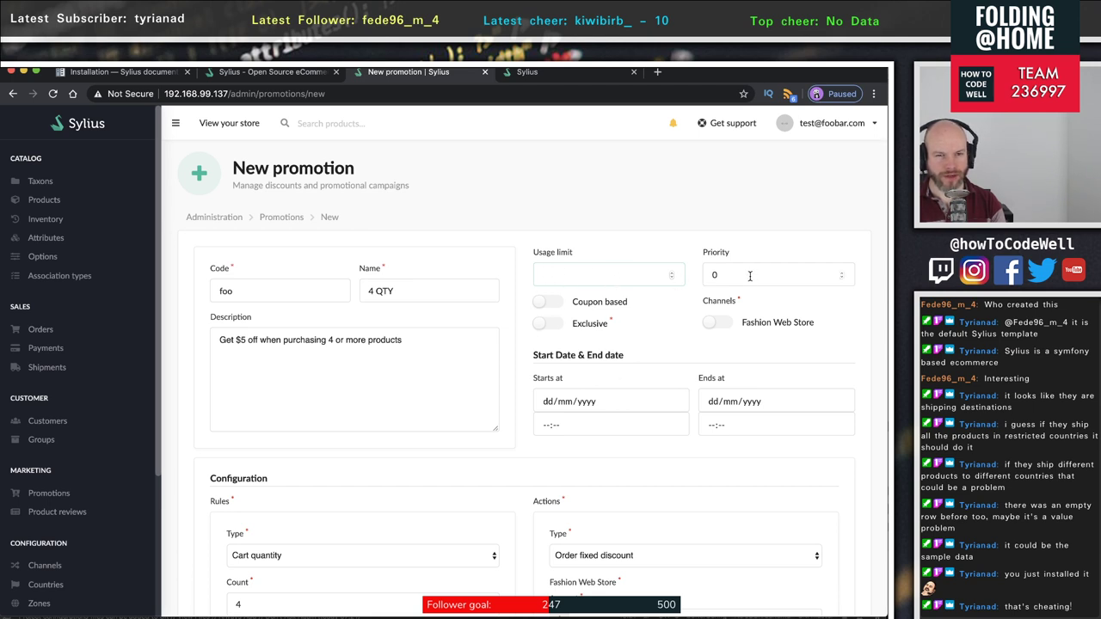
- Enable the Fashion Web Store channel, leaving Coupon based and Exclusive switched off
{"action": "left_click", "coordinate": [717, 322]}
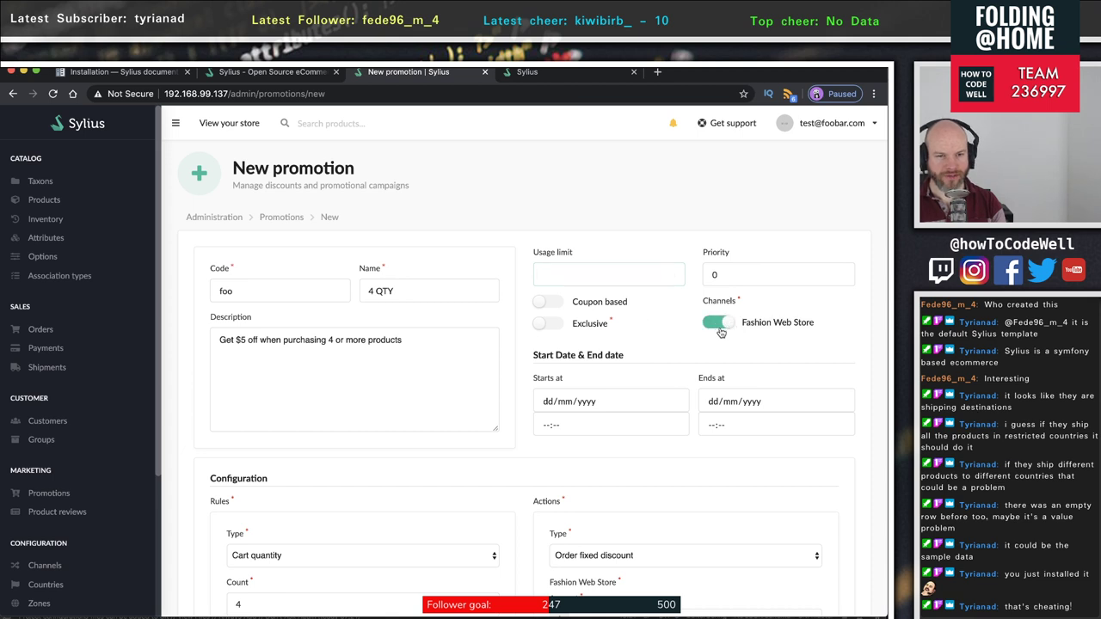
{"action": "left_click", "coordinate": [549, 310]}
{"action": "left_click", "coordinate": [550, 307]}
{"action": "left_click", "coordinate": [552, 305]}
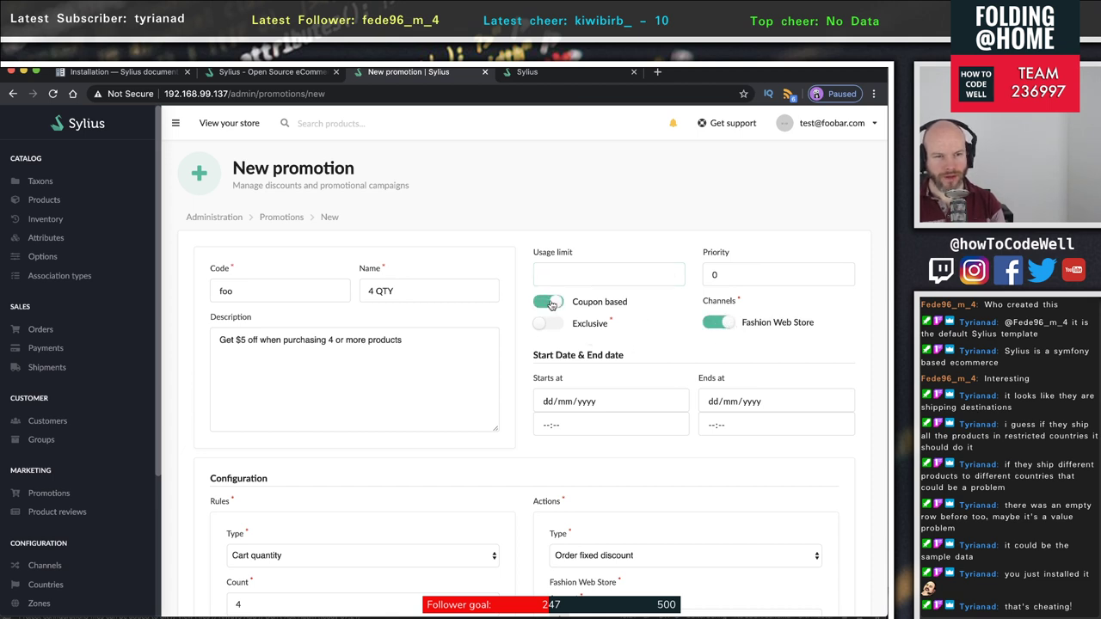
{"action": "left_click", "coordinate": [552, 306]}
{"action": "left_click", "coordinate": [549, 324]}
{"action": "left_click", "coordinate": [549, 325]}
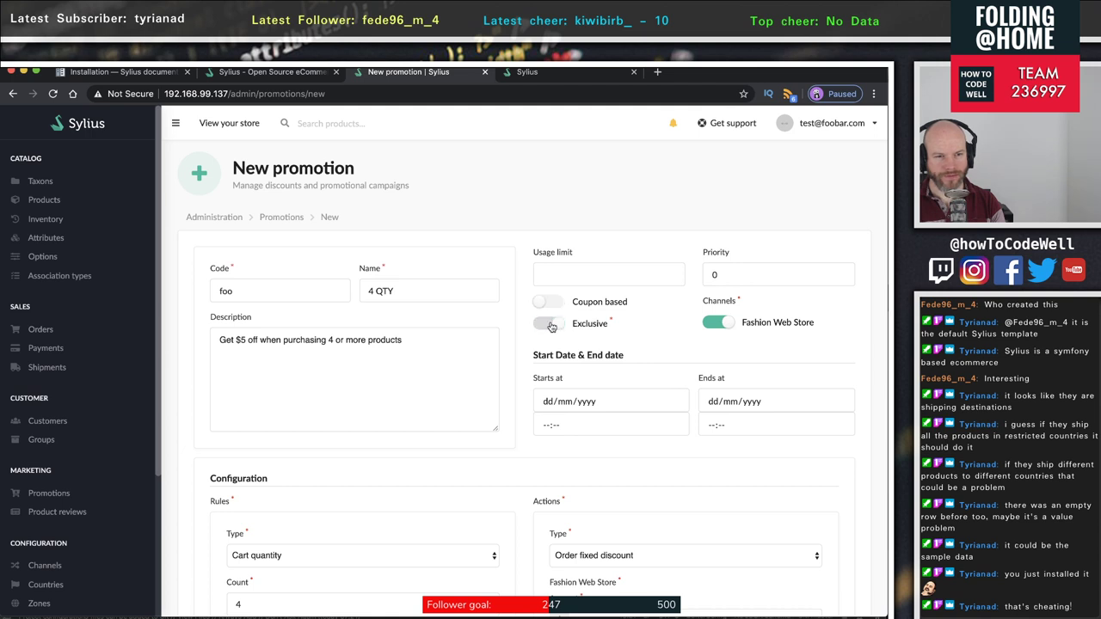
- Set the promotion to start on 21/04/2020 and end on 22/04/2020
{"action": "left_click", "coordinate": [610, 401]}
{"action": "left_click", "coordinate": [676, 403]}
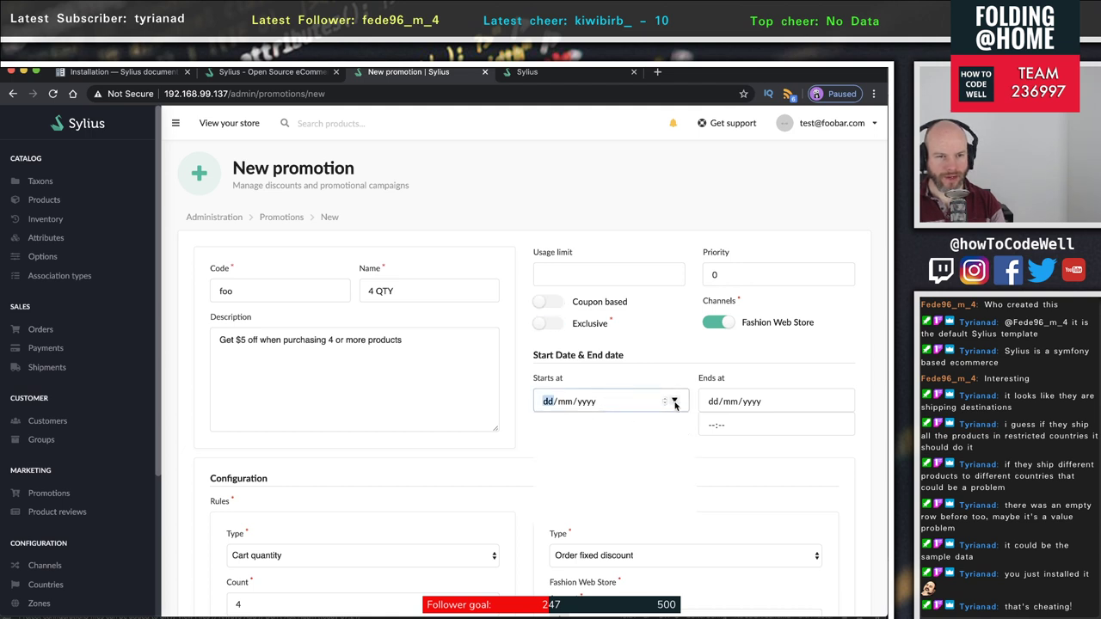
{"action": "left_click", "coordinate": [574, 502]}
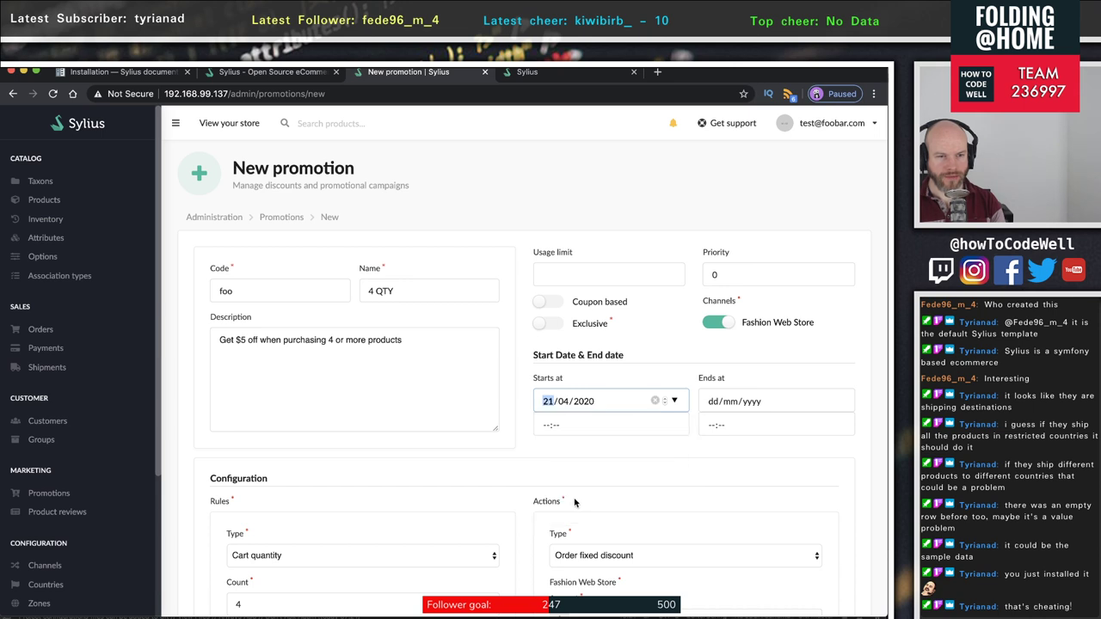
{"action": "left_click", "coordinate": [840, 401]}
{"action": "left_click", "coordinate": [757, 499]}
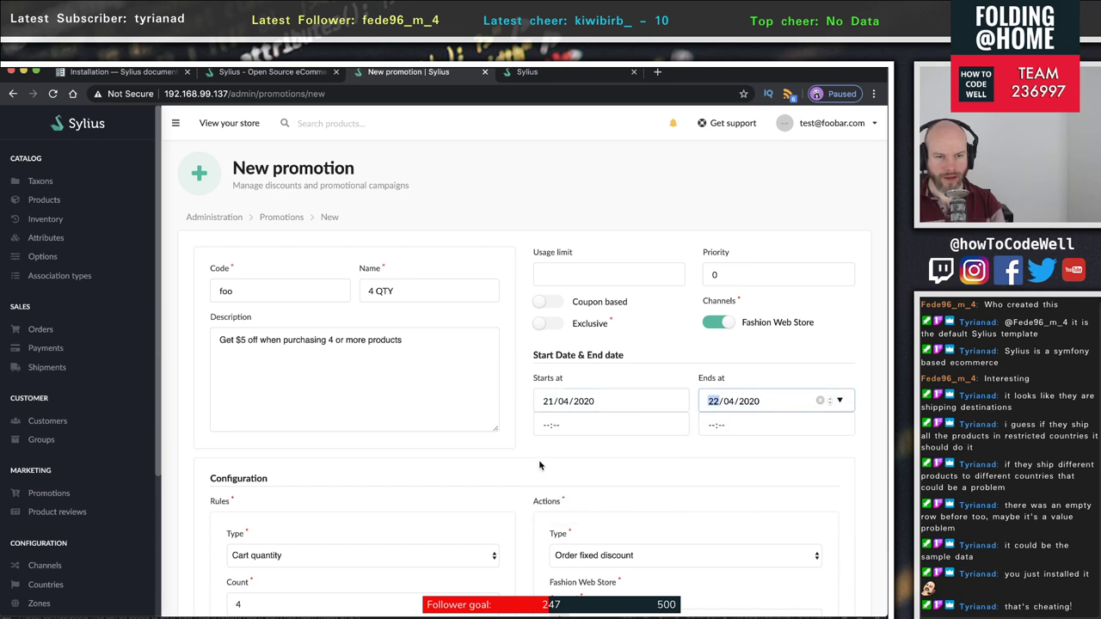
{"action": "left_click", "coordinate": [623, 434]}
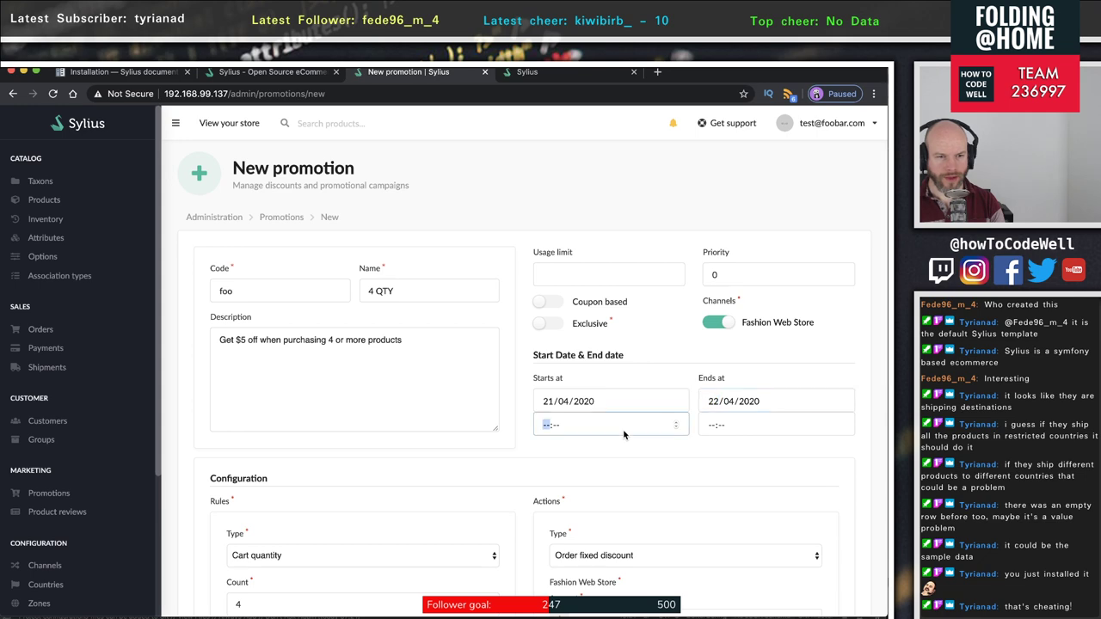
{"action": "left_click", "coordinate": [709, 423]}
{"action": "scroll", "coordinate": [660, 488], "scroll_direction": "down", "scroll_amount": 5}
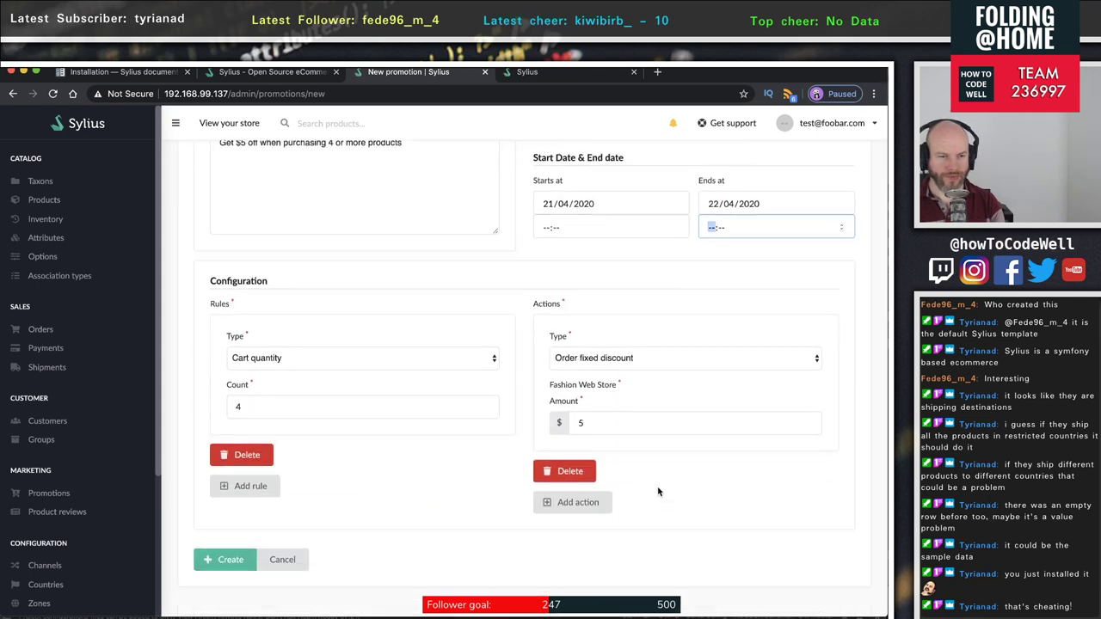
{"action": "scroll", "coordinate": [658, 492], "scroll_direction": "down", "scroll_amount": 1}
- Submit the promotion, then correct its start time to 01:00 after the validation error
{"action": "left_click", "coordinate": [245, 531]}
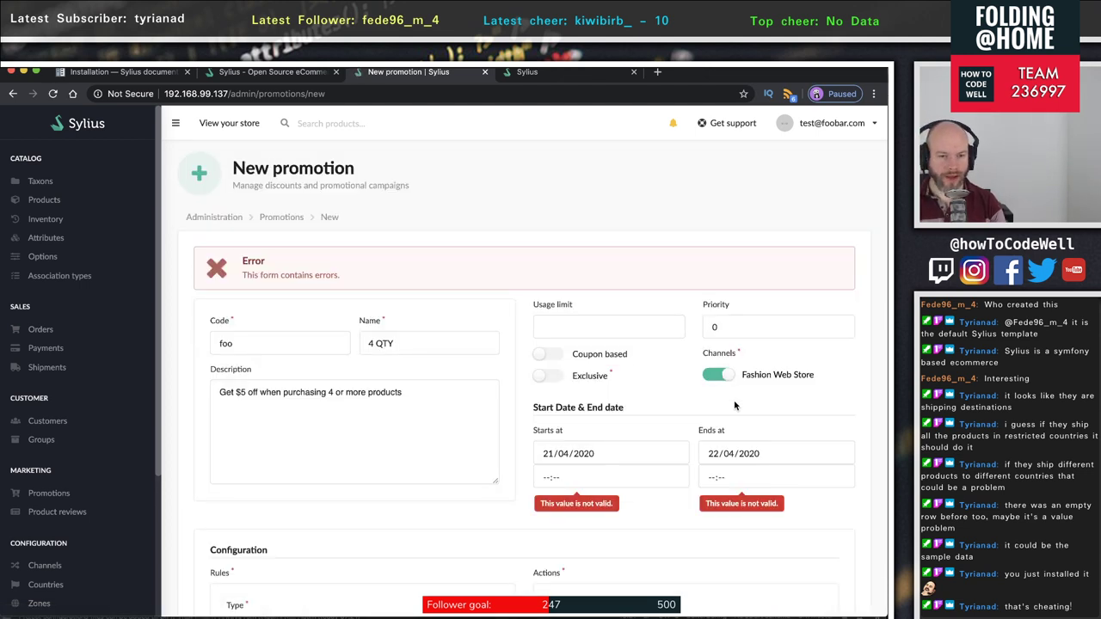
{"action": "left_click", "coordinate": [569, 481]}
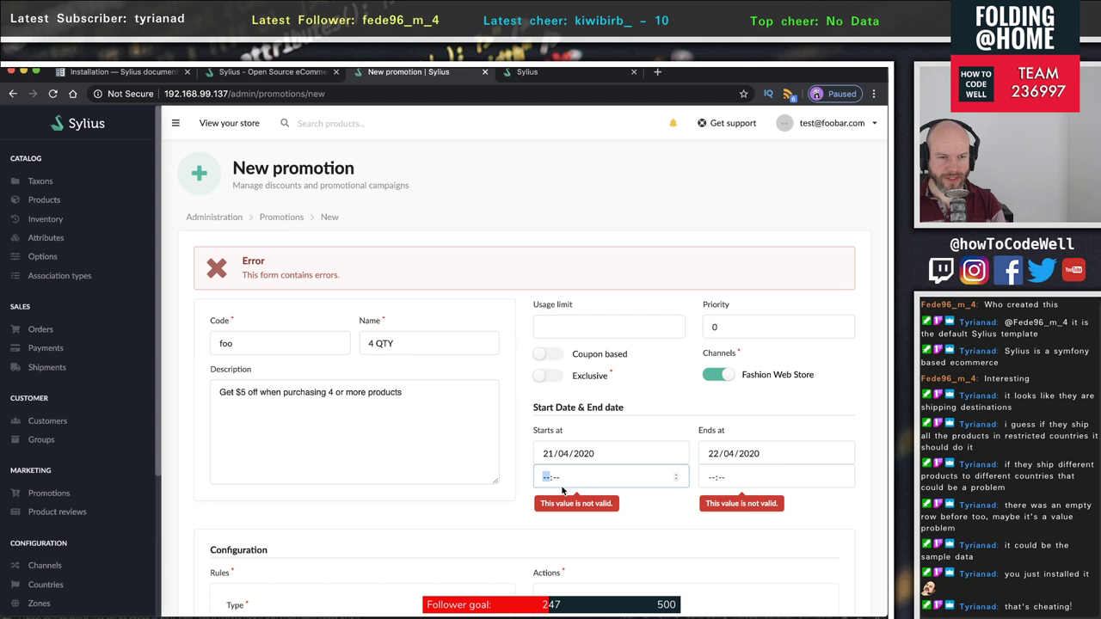
{"action": "left_click", "coordinate": [676, 475]}
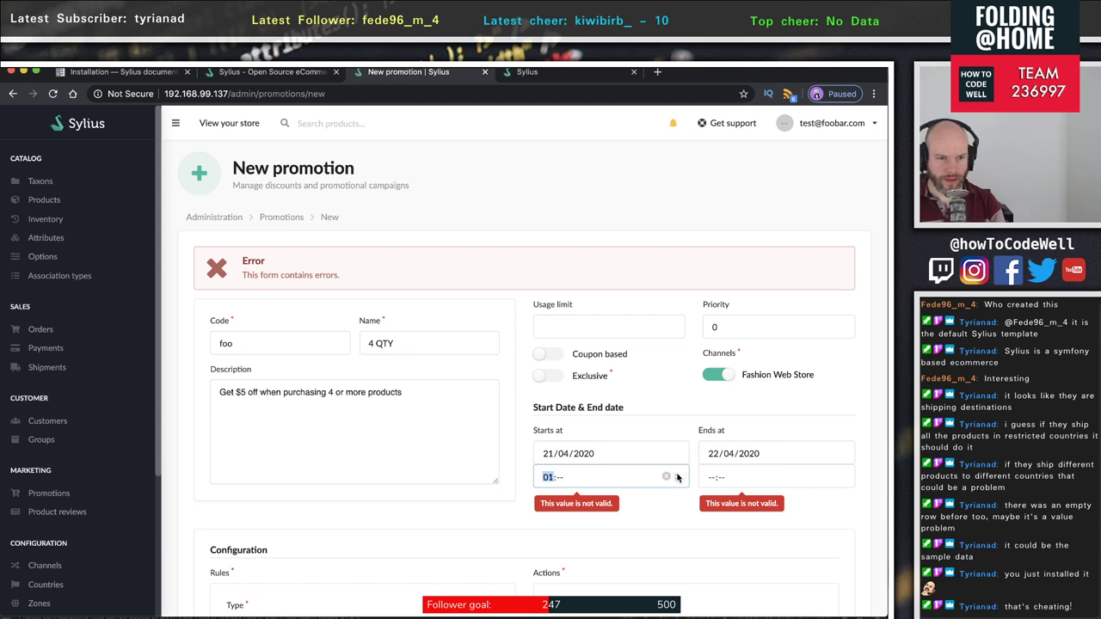
{"action": "left_click", "coordinate": [560, 479]}
{"action": "left_click", "coordinate": [675, 474]}
- Set the end time to 00:00 and create the 4 QTY promotion
{"action": "left_click", "coordinate": [763, 479]}
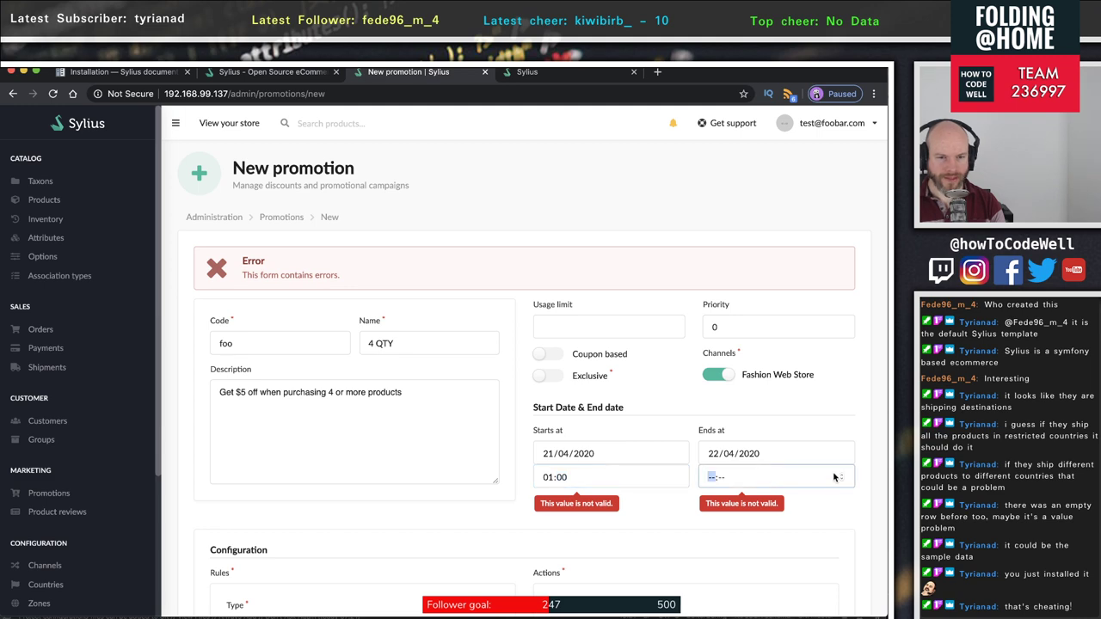
{"action": "left_click", "coordinate": [841, 475]}
{"action": "left_click", "coordinate": [724, 479]}
{"action": "left_click", "coordinate": [842, 475]}
{"action": "scroll", "coordinate": [827, 514], "scroll_direction": "down", "scroll_amount": 2}
{"action": "scroll", "coordinate": [827, 514], "scroll_direction": "down", "scroll_amount": 5}
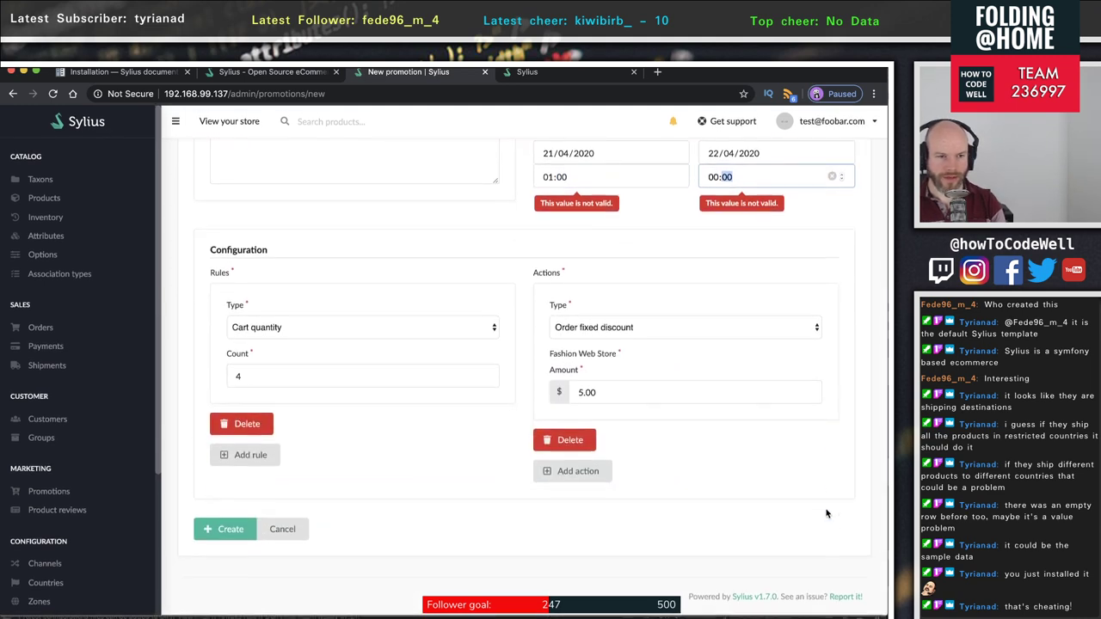
{"action": "left_click", "coordinate": [225, 531]}
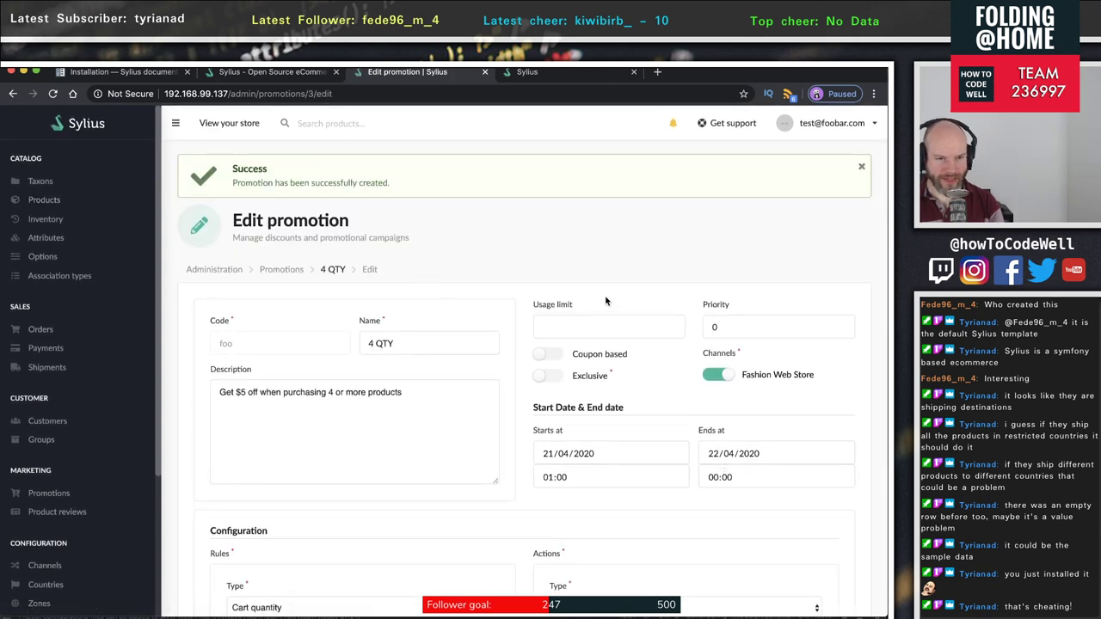
- Scroll through the saved 4 QTY promotion's edit page and open the rule Type dropdown
{"action": "scroll", "coordinate": [604, 296], "scroll_direction": "down", "scroll_amount": 2}
{"action": "scroll", "coordinate": [602, 295], "scroll_direction": "down", "scroll_amount": 2}
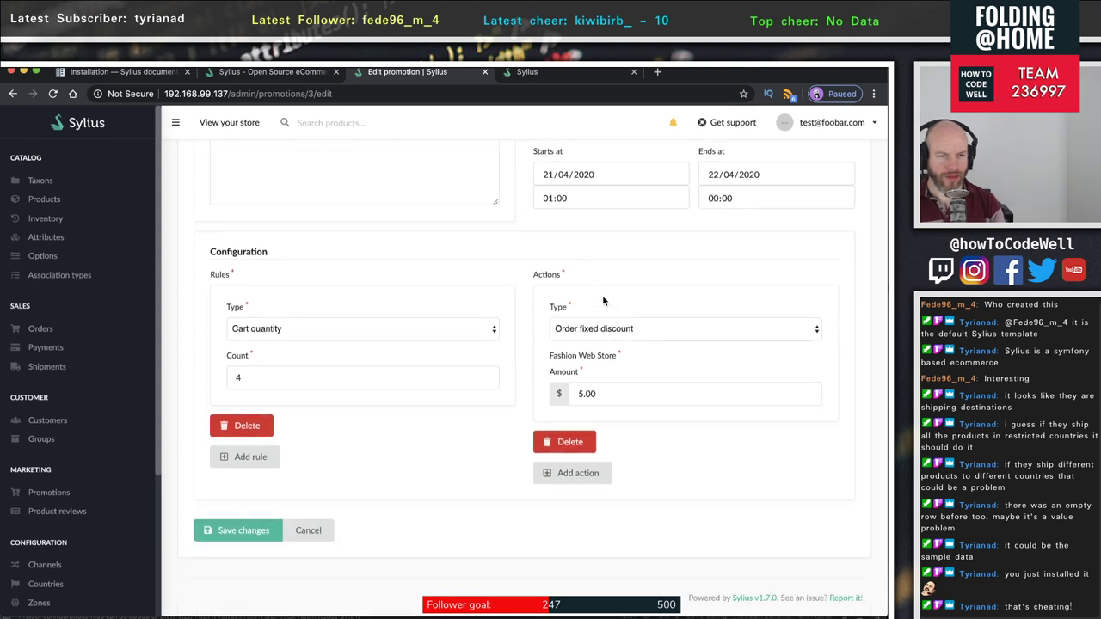
{"action": "scroll", "coordinate": [602, 295], "scroll_direction": "up", "scroll_amount": 4}
{"action": "scroll", "coordinate": [602, 298], "scroll_direction": "down", "scroll_amount": 1}
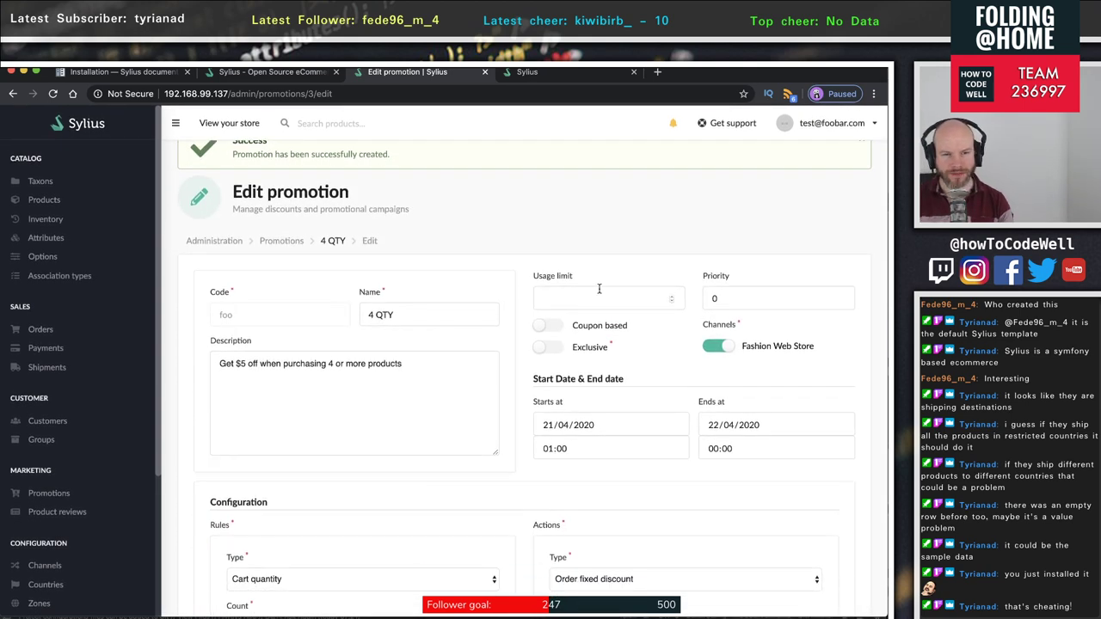
{"action": "scroll", "coordinate": [598, 288], "scroll_direction": "up", "scroll_amount": 1}
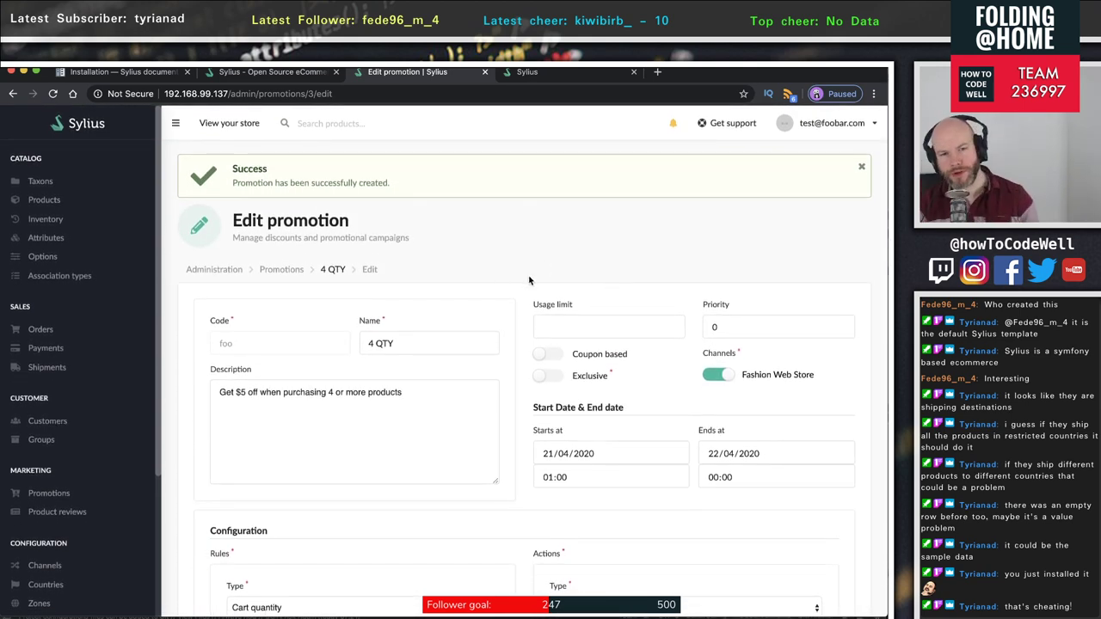
{"action": "scroll", "coordinate": [421, 413], "scroll_direction": "down", "scroll_amount": 2}
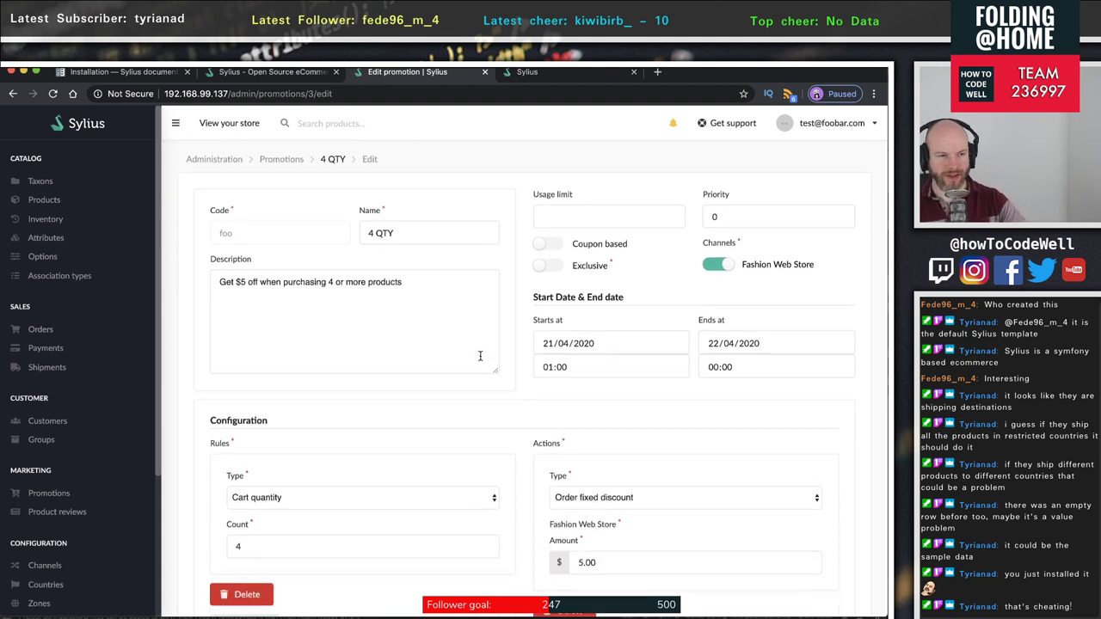
{"action": "left_click", "coordinate": [335, 498]}
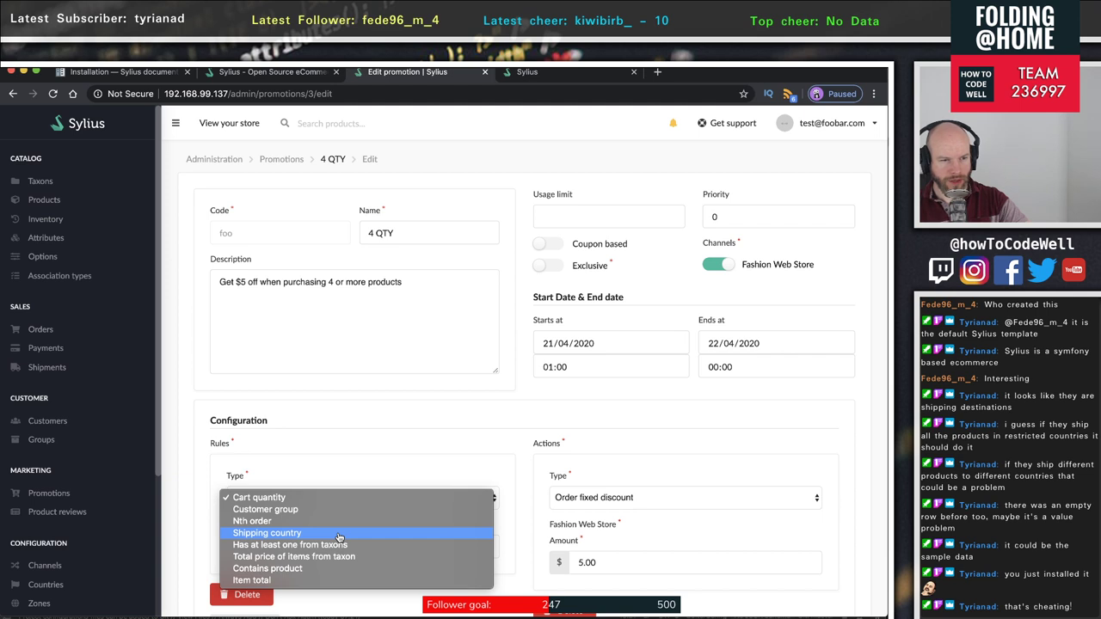
- Try the Has at least one from taxons rule type, then close its taxon list without choosing
{"action": "left_click", "coordinate": [413, 545]}
{"action": "scroll", "coordinate": [408, 534], "scroll_direction": "down", "scroll_amount": 1}
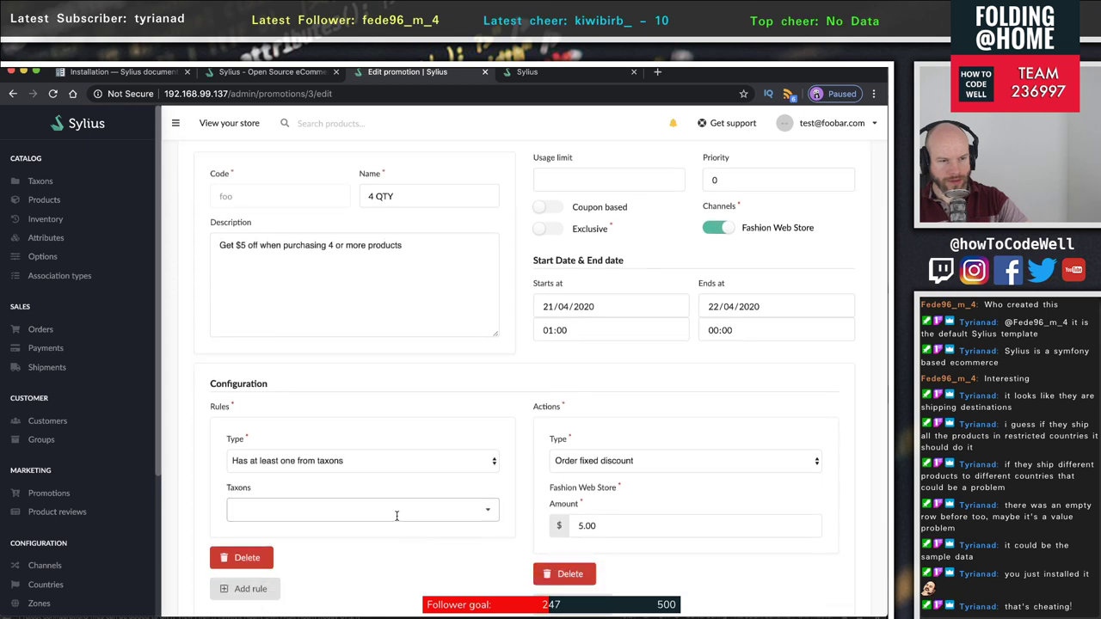
{"action": "left_click", "coordinate": [485, 514]}
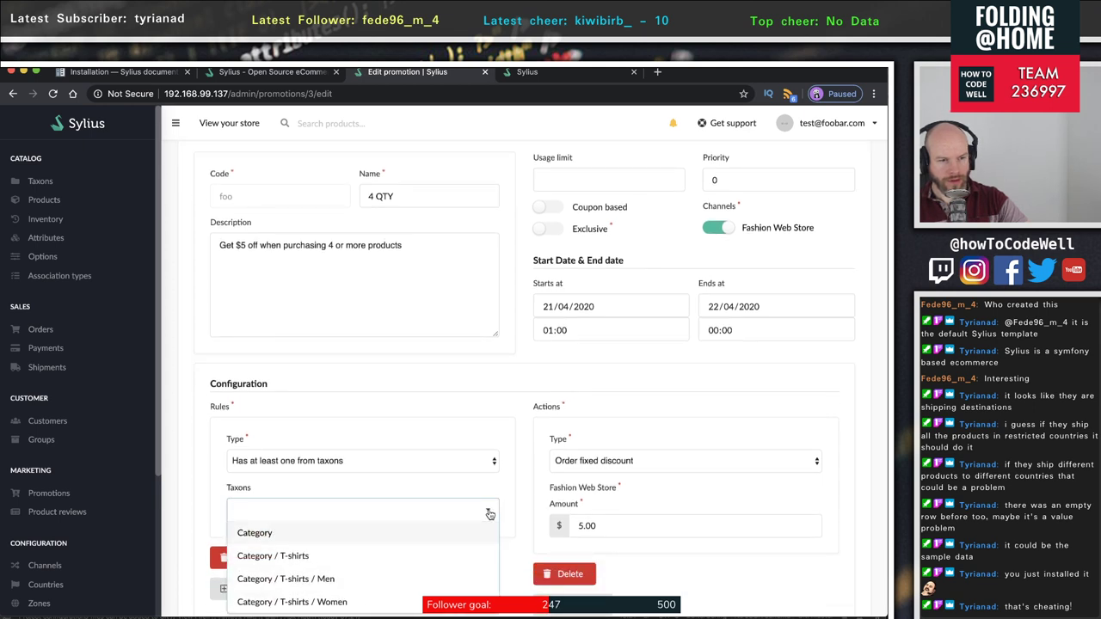
{"action": "scroll", "coordinate": [387, 550], "scroll_direction": "down", "scroll_amount": 3}
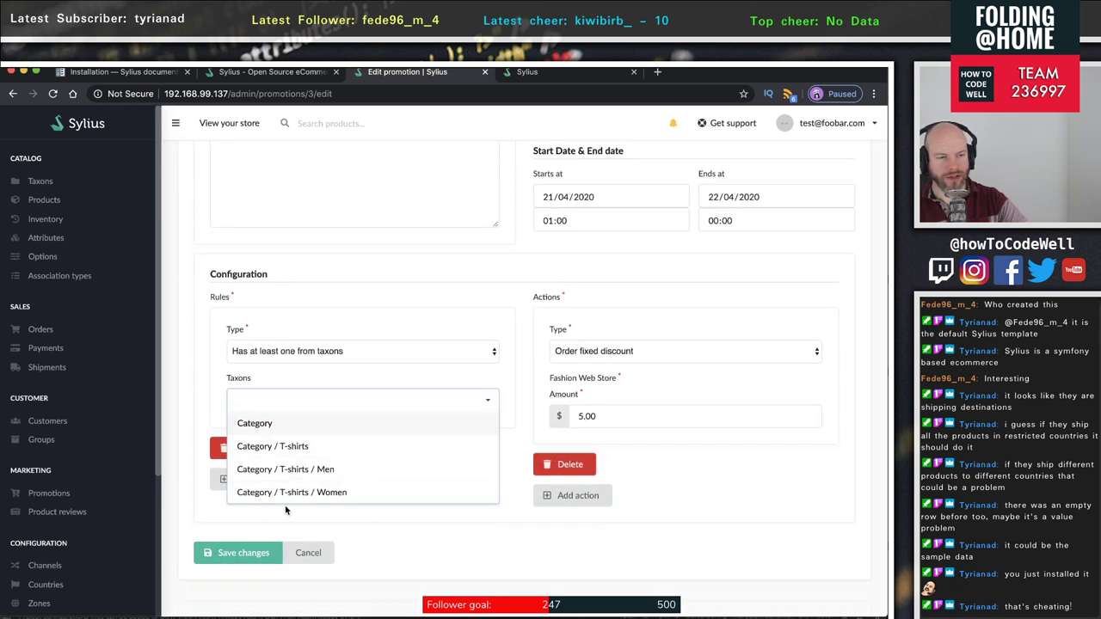
{"action": "left_click", "coordinate": [273, 365]}
- Change the rule to Contains product with Test product 1 and save the promotion
{"action": "left_click", "coordinate": [336, 360]}
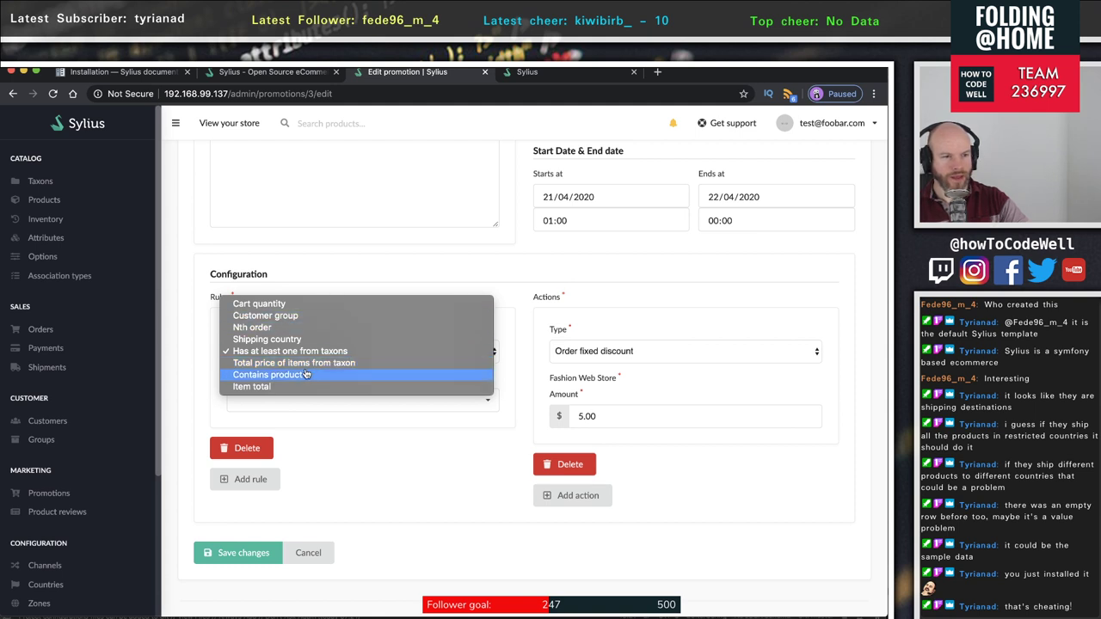
{"action": "left_click", "coordinate": [301, 375]}
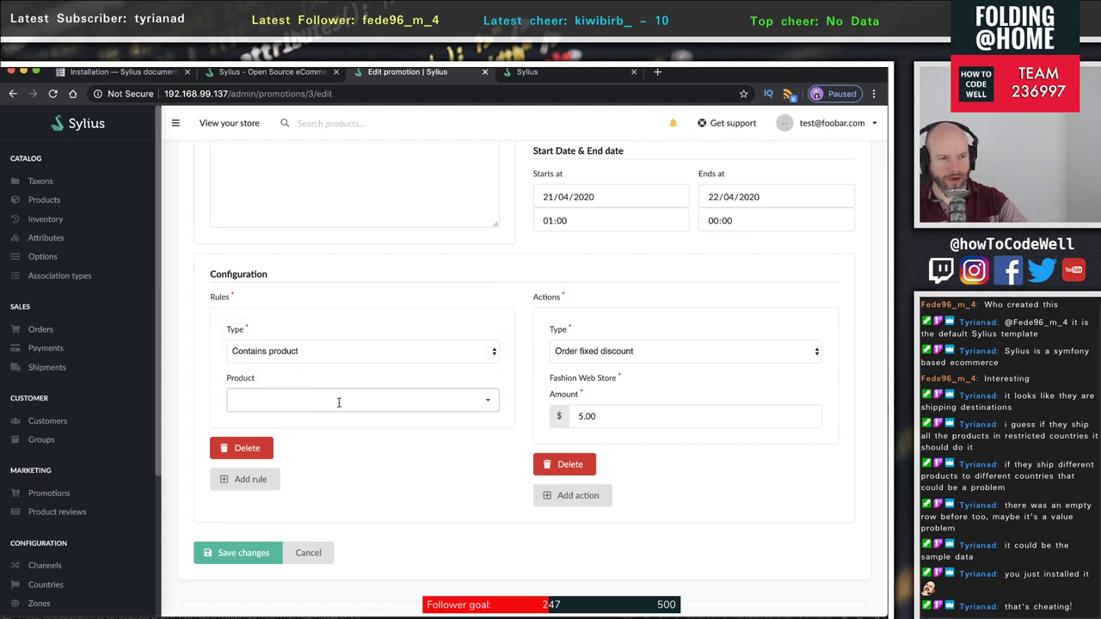
{"action": "left_click", "coordinate": [488, 405]}
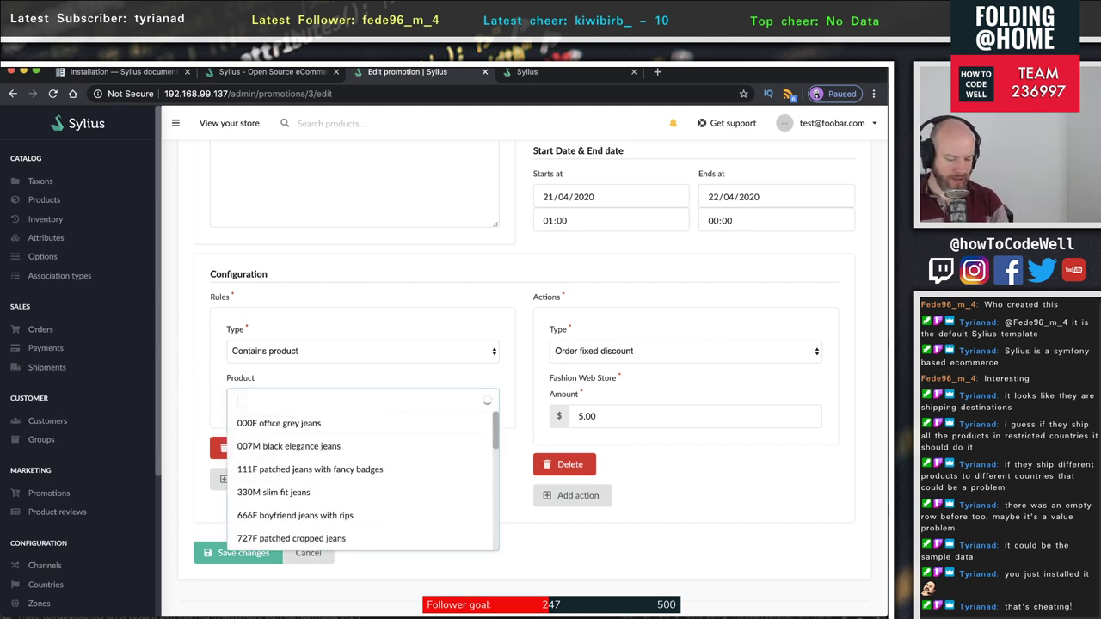
{"action": "type", "text": "test"}
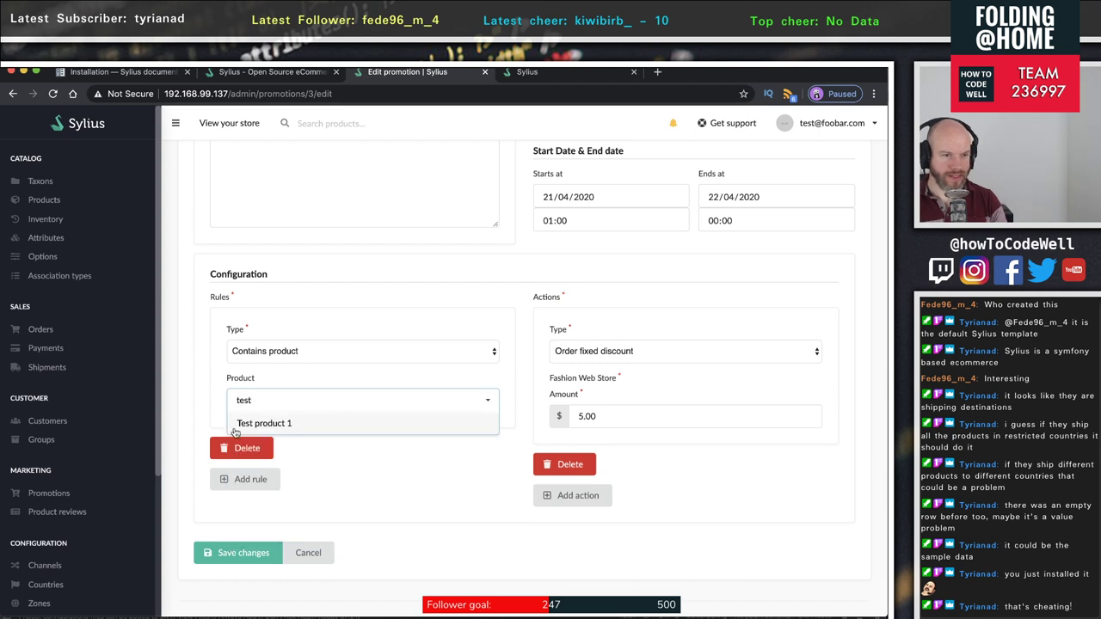
{"action": "left_click", "coordinate": [245, 423]}
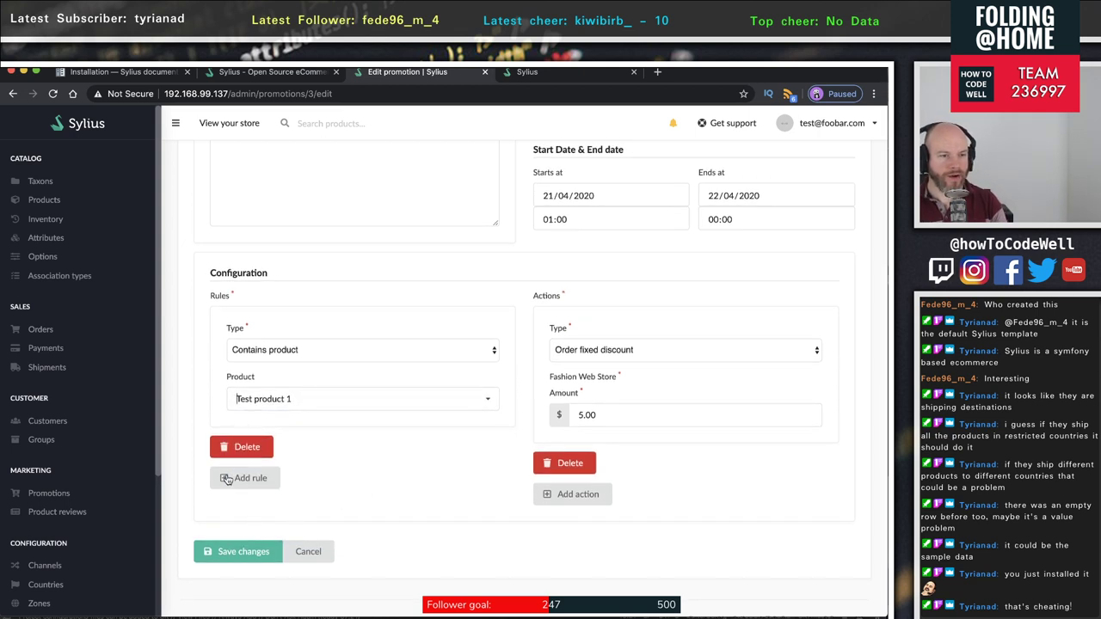
{"action": "left_click", "coordinate": [230, 553]}
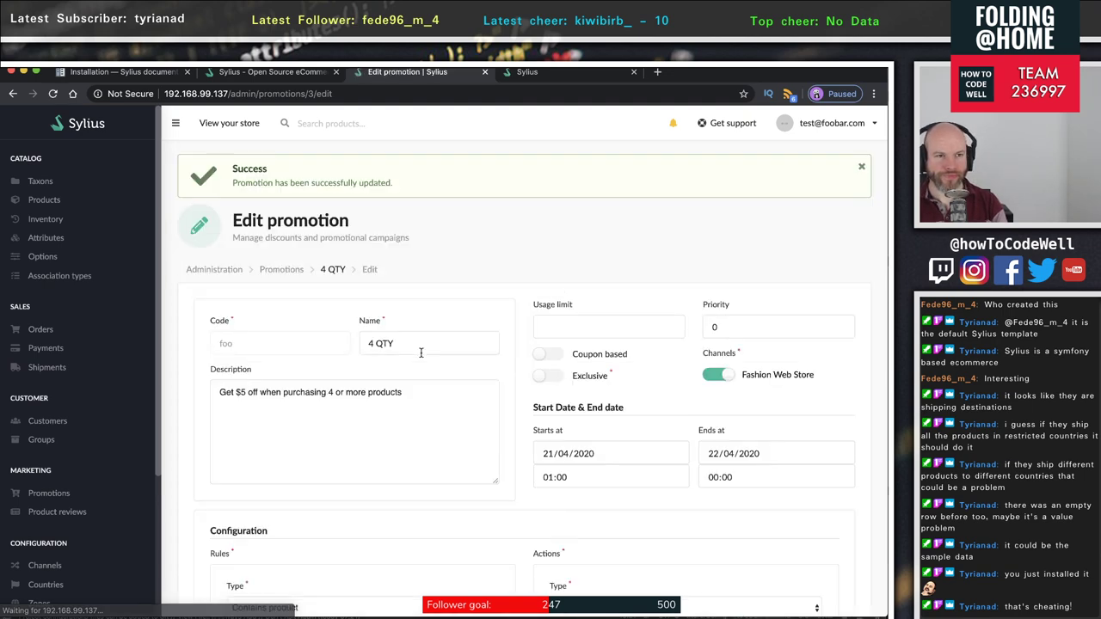
- Scroll the promotion page and select its 5.00 fixed discount amount
{"action": "scroll", "coordinate": [536, 420], "scroll_direction": "down", "scroll_amount": 3}
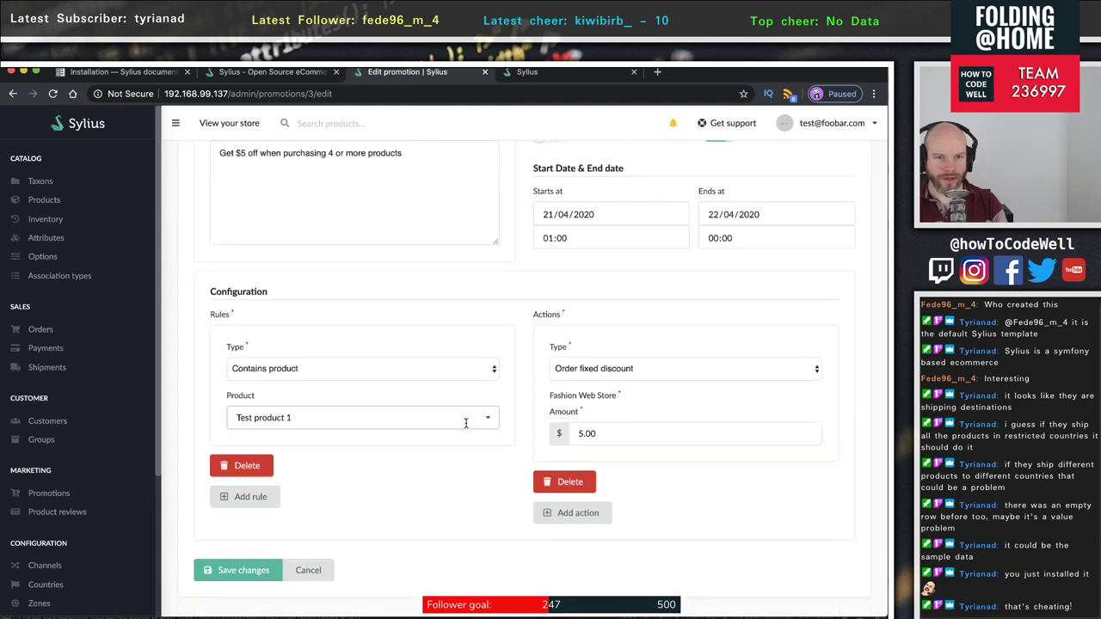
{"action": "scroll", "coordinate": [465, 422], "scroll_direction": "up", "scroll_amount": 2}
{"action": "scroll", "coordinate": [435, 515], "scroll_direction": "down", "scroll_amount": 1}
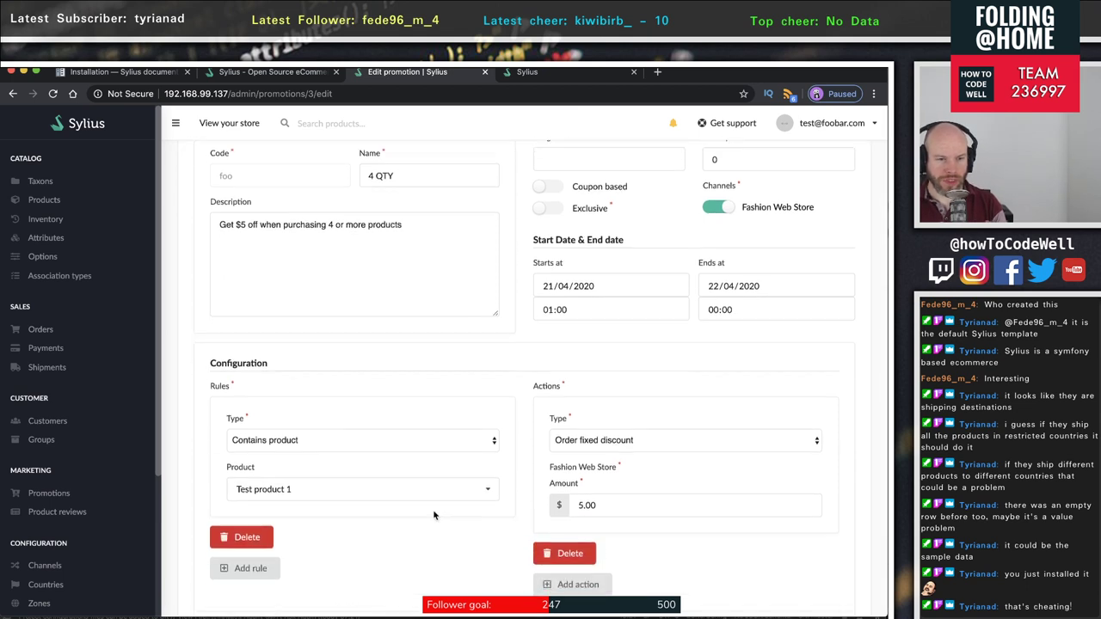
{"action": "scroll", "coordinate": [435, 516], "scroll_direction": "down", "scroll_amount": 1}
{"action": "double_click", "coordinate": [613, 420]}
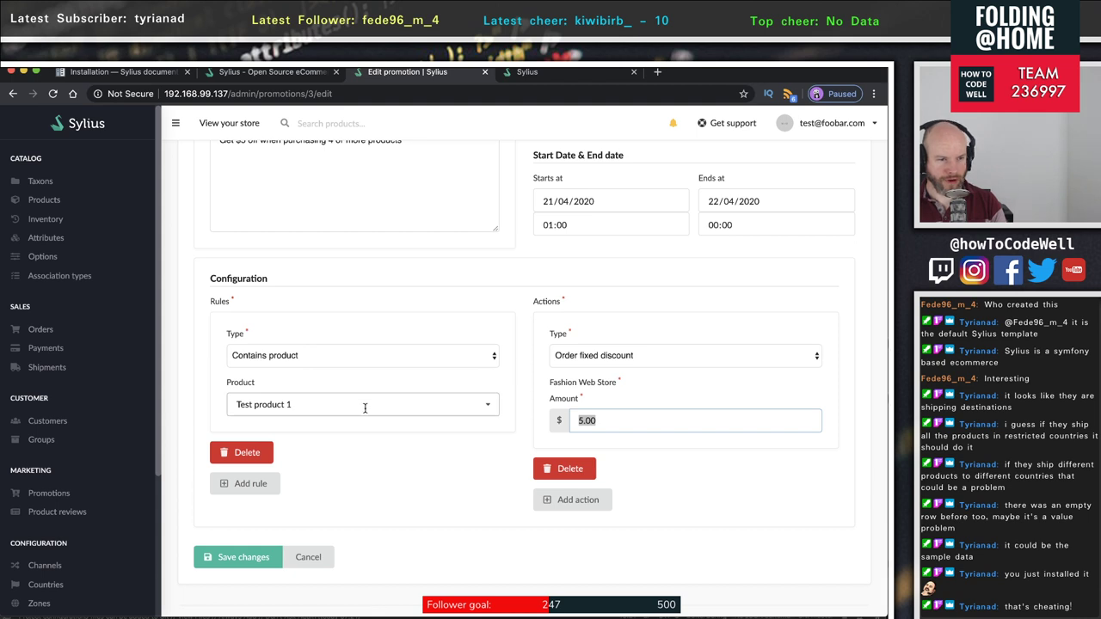
- Add a second Cart quantity rule with count 4 and save the promotion
{"action": "left_click", "coordinate": [245, 484]}
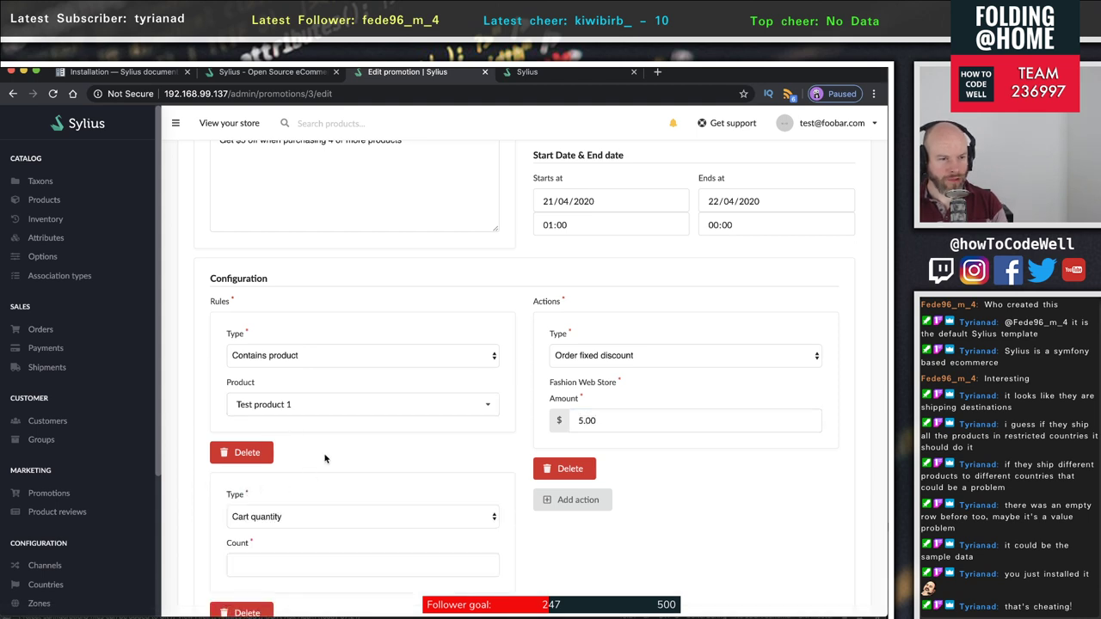
{"action": "scroll", "coordinate": [324, 462], "scroll_direction": "down", "scroll_amount": 1}
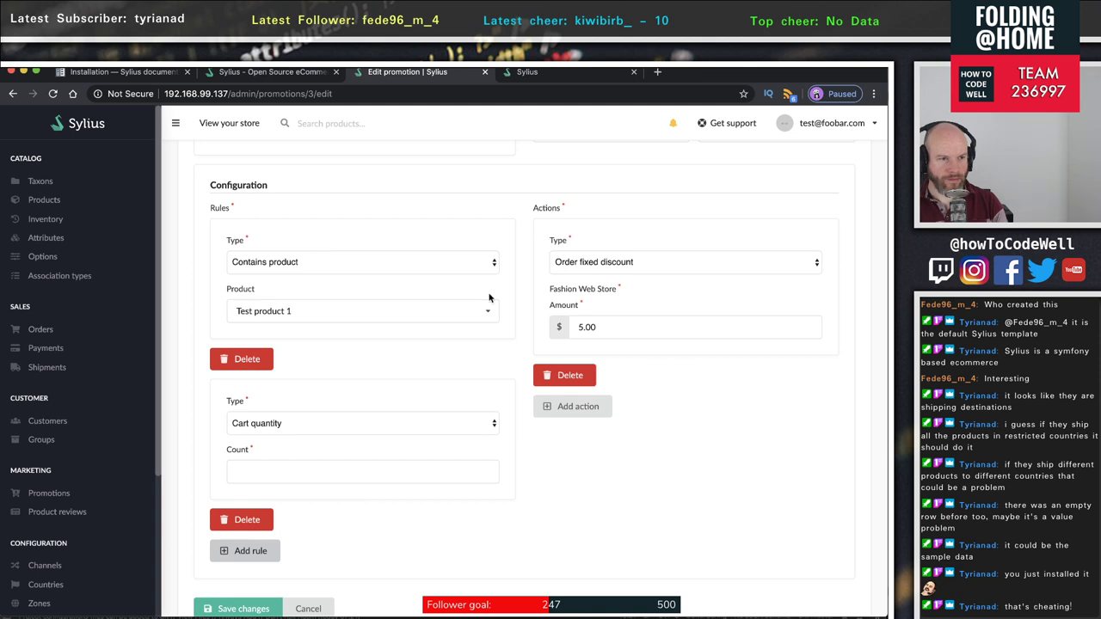
{"action": "left_click", "coordinate": [320, 429]}
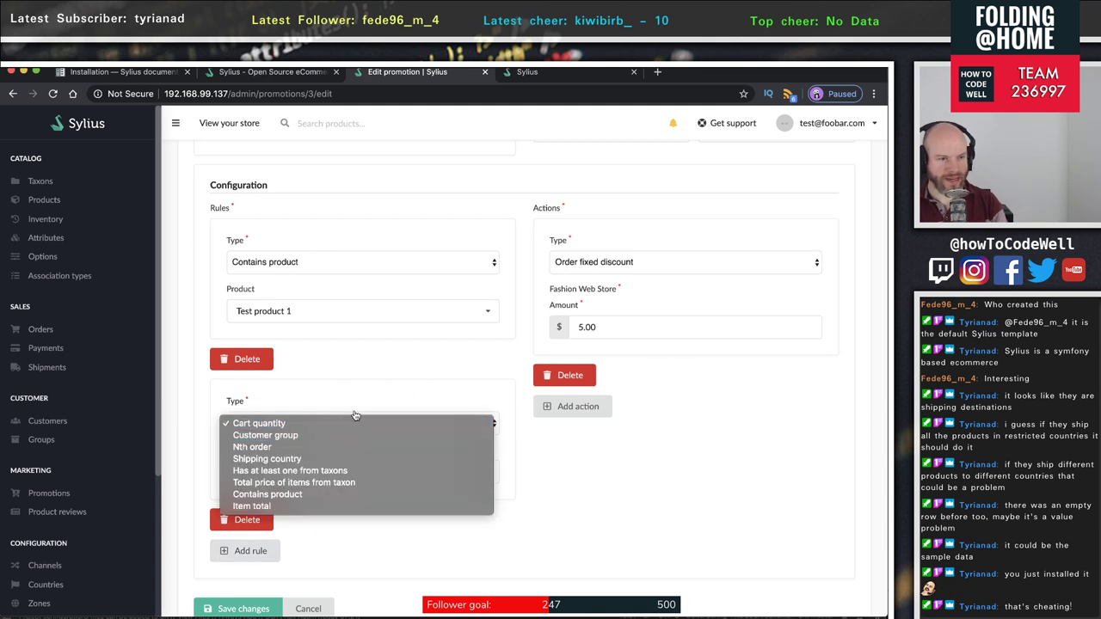
{"action": "left_click", "coordinate": [331, 423]}
{"action": "left_click", "coordinate": [274, 466]}
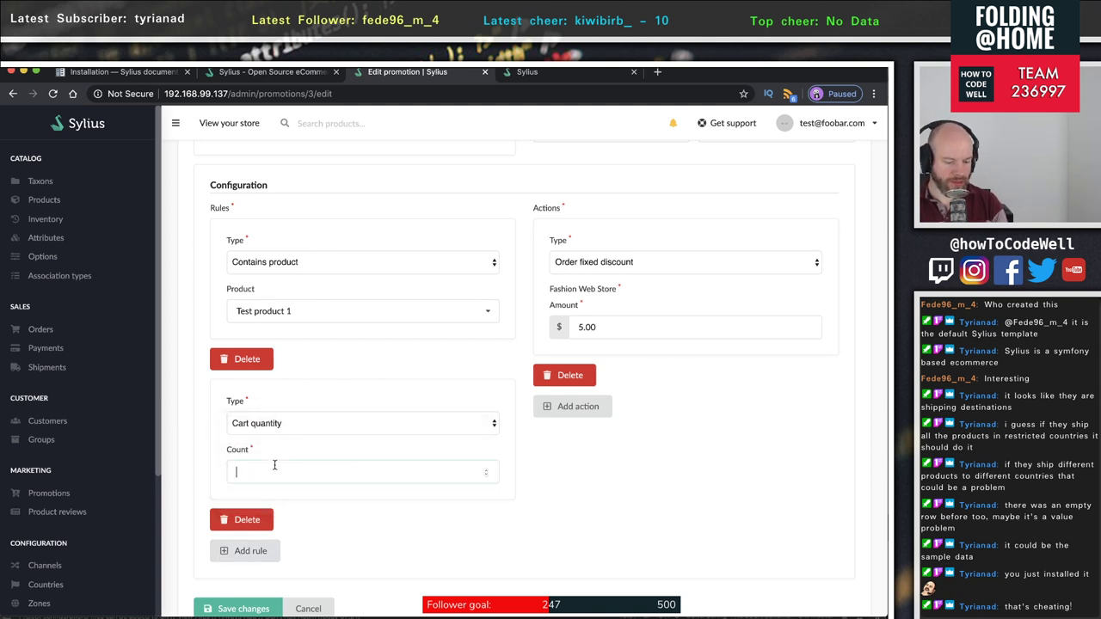
{"action": "type", "text": "4"}
{"action": "scroll", "coordinate": [401, 534], "scroll_direction": "down", "scroll_amount": 1}
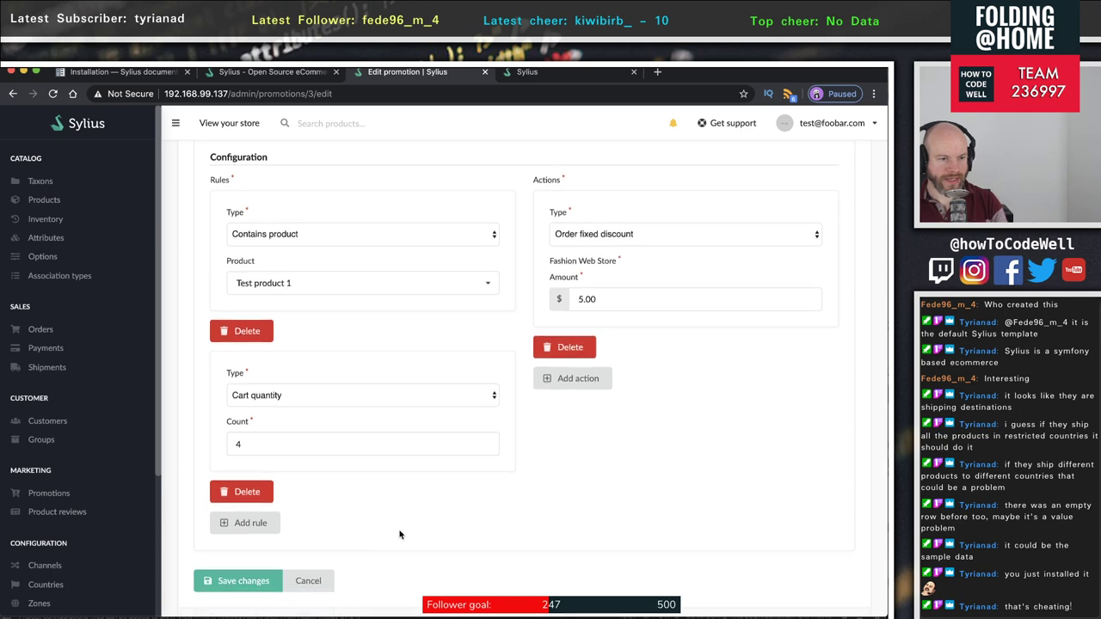
{"action": "left_click", "coordinate": [242, 576]}
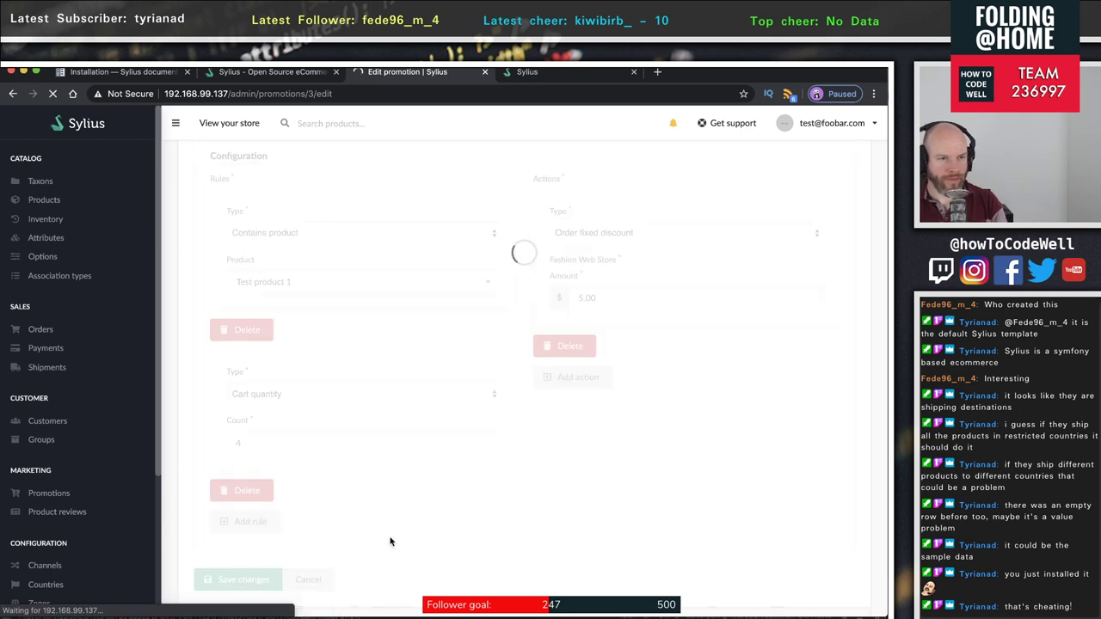
- Review the saved promotion, then switch to the Sylius storefront
{"action": "scroll", "coordinate": [388, 465], "scroll_direction": "down", "scroll_amount": 5}
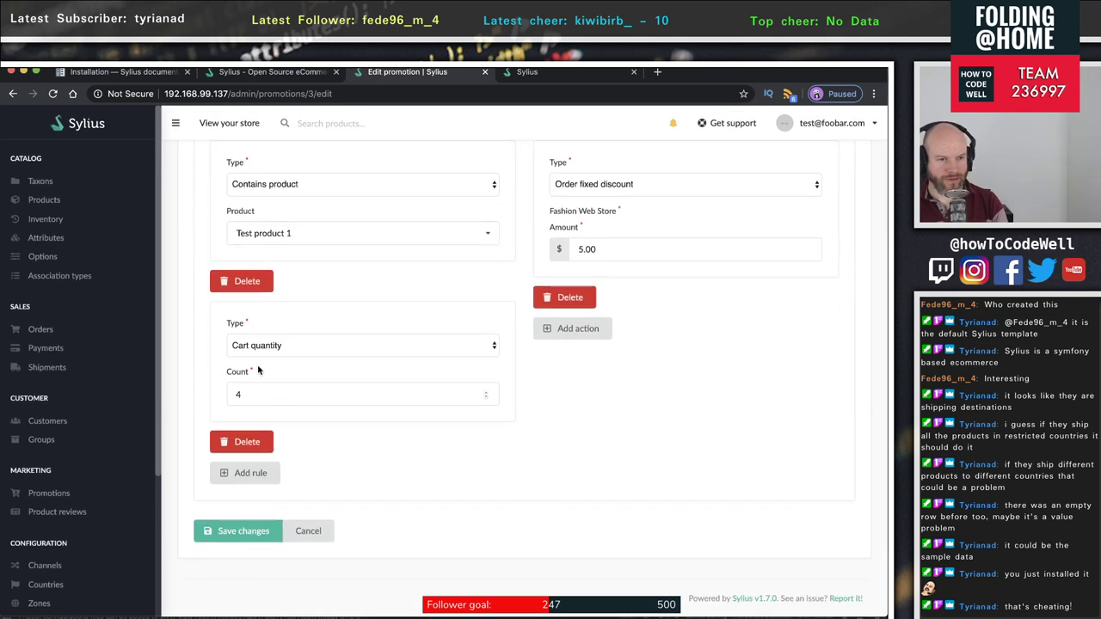
{"action": "scroll", "coordinate": [444, 419], "scroll_direction": "up", "scroll_amount": 4}
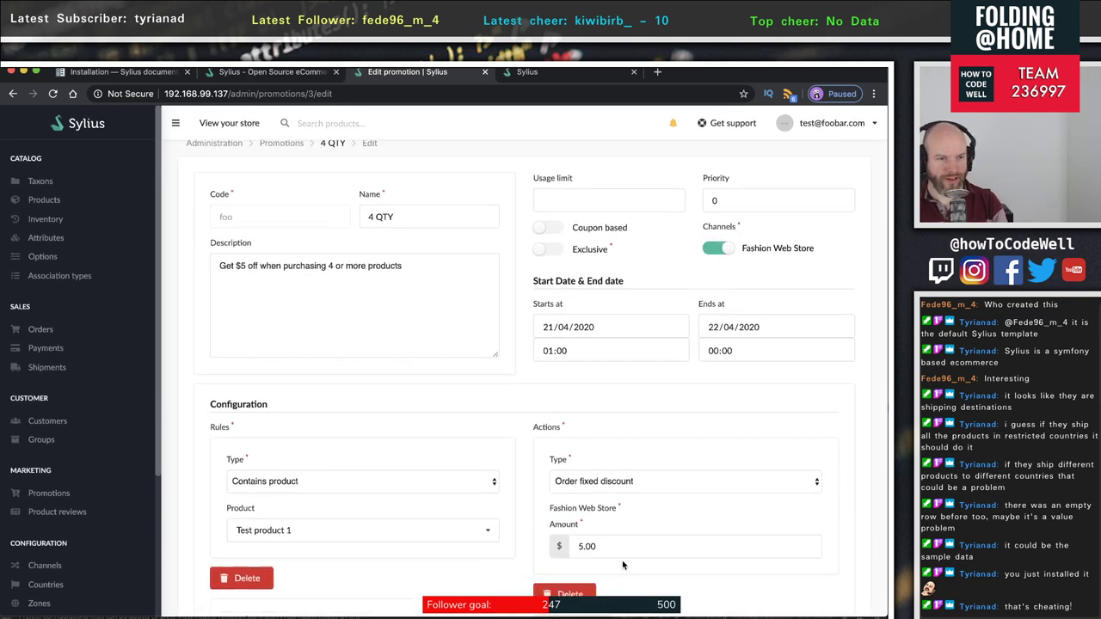
{"action": "scroll", "coordinate": [342, 361], "scroll_direction": "up", "scroll_amount": 2}
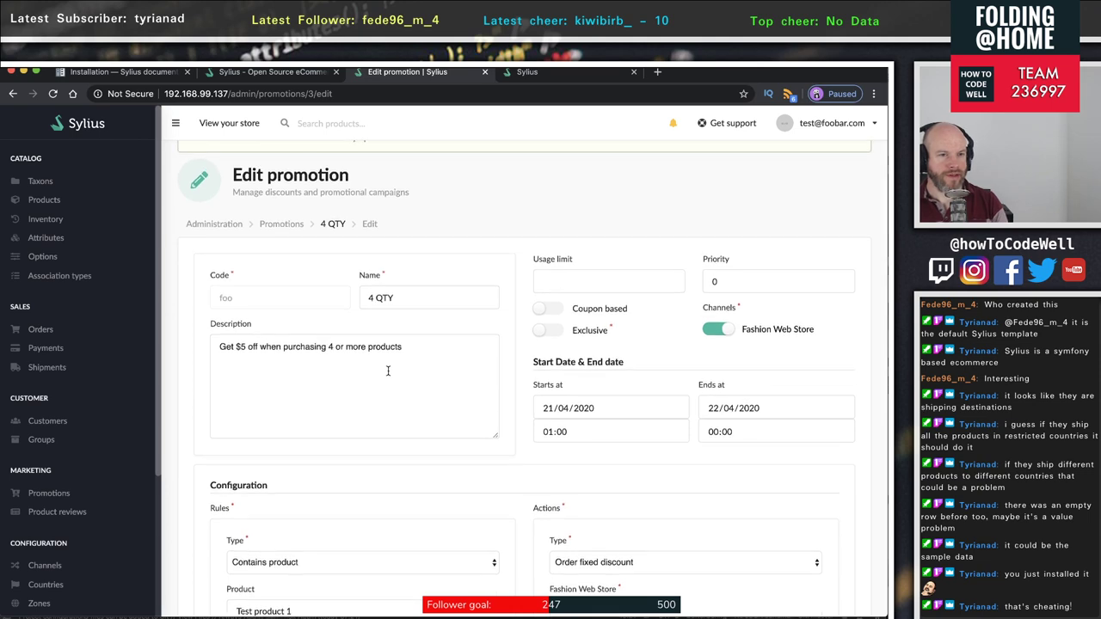
{"action": "left_click", "coordinate": [551, 72]}
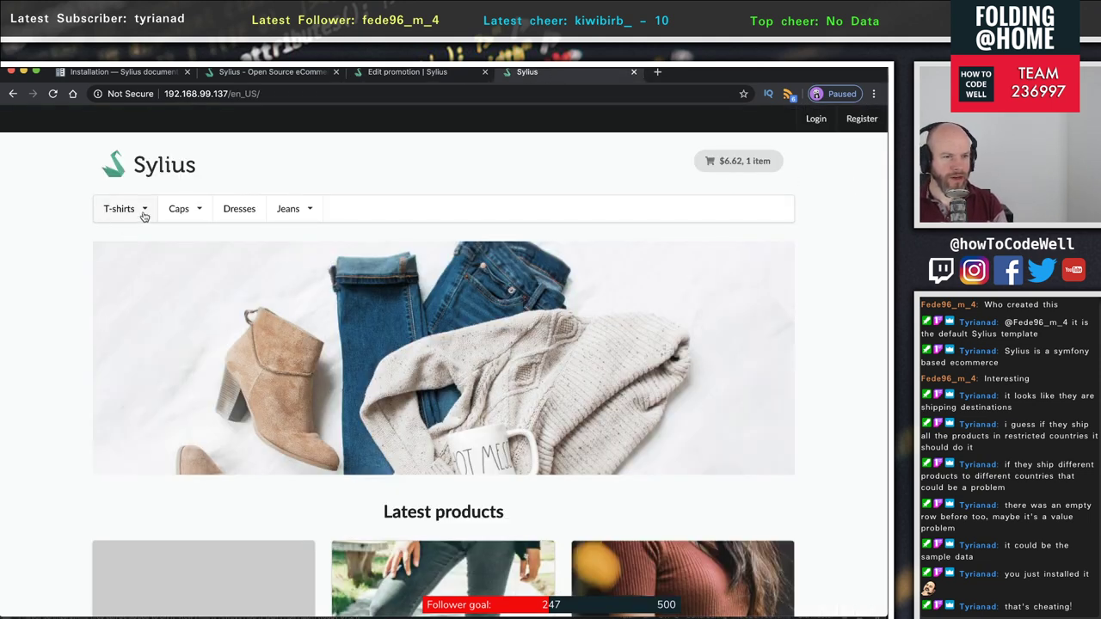
- Open the Test product 1 card from the storefront home, showing $12.50 and out of stock
{"action": "scroll", "coordinate": [443, 227], "scroll_direction": "up", "scroll_amount": 2}
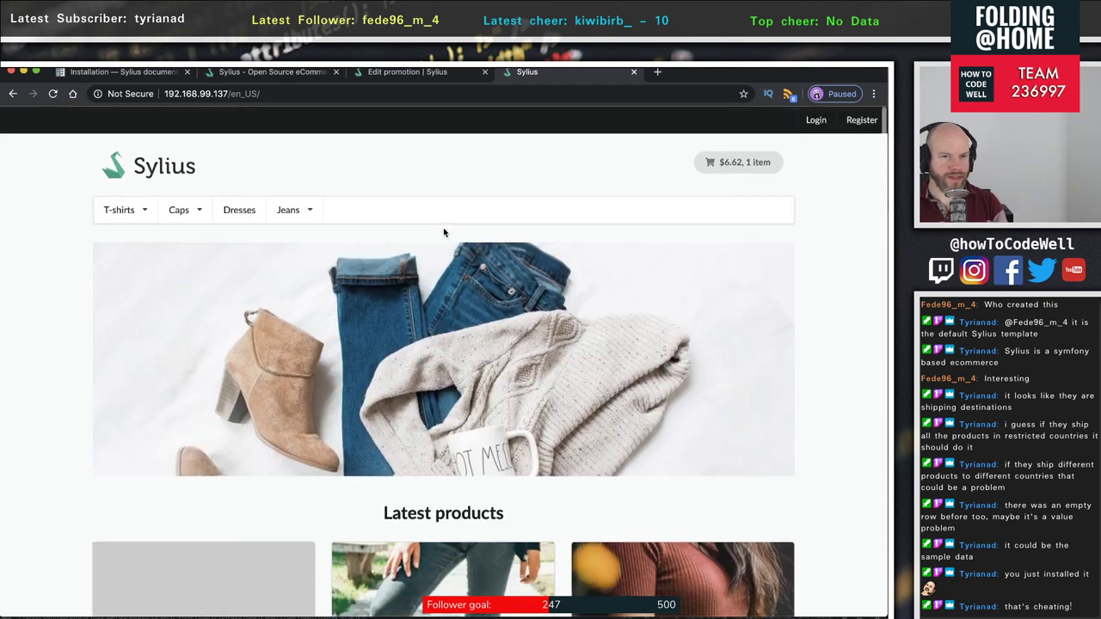
{"action": "scroll", "coordinate": [443, 232], "scroll_direction": "down", "scroll_amount": 6}
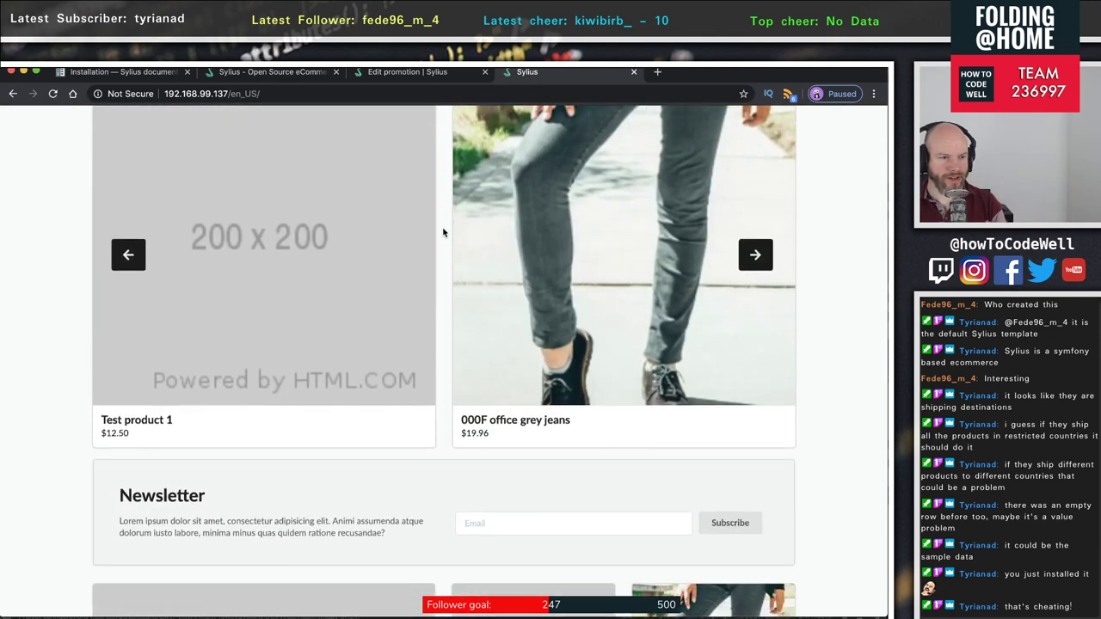
{"action": "left_click", "coordinate": [215, 246]}
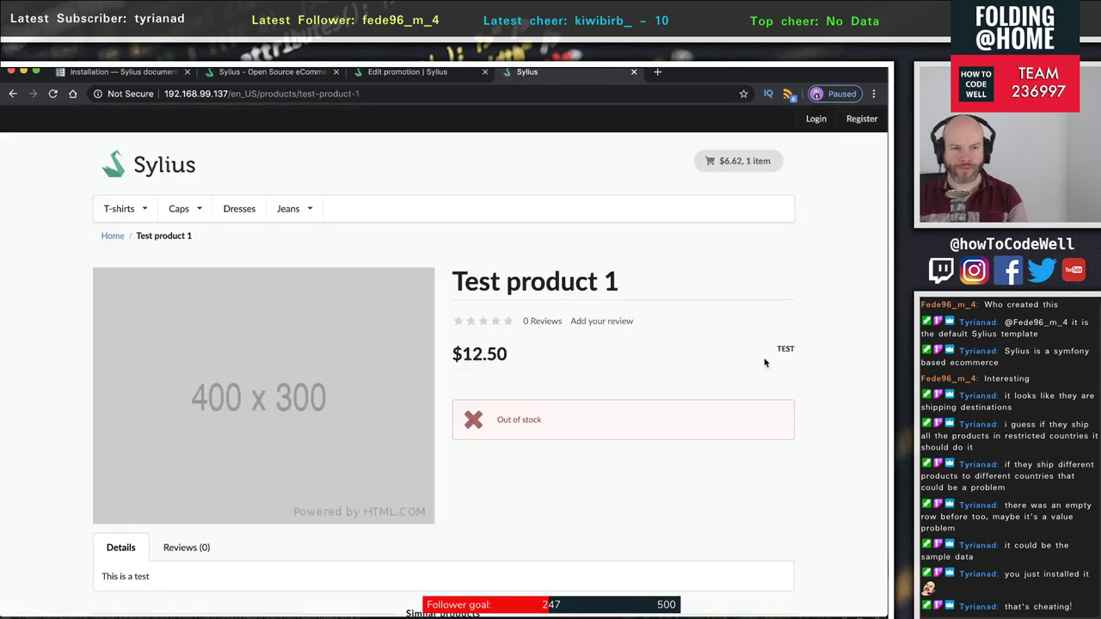
- Go to the admin product catalog and filter the products by 'test'
{"action": "left_click", "coordinate": [243, 71]}
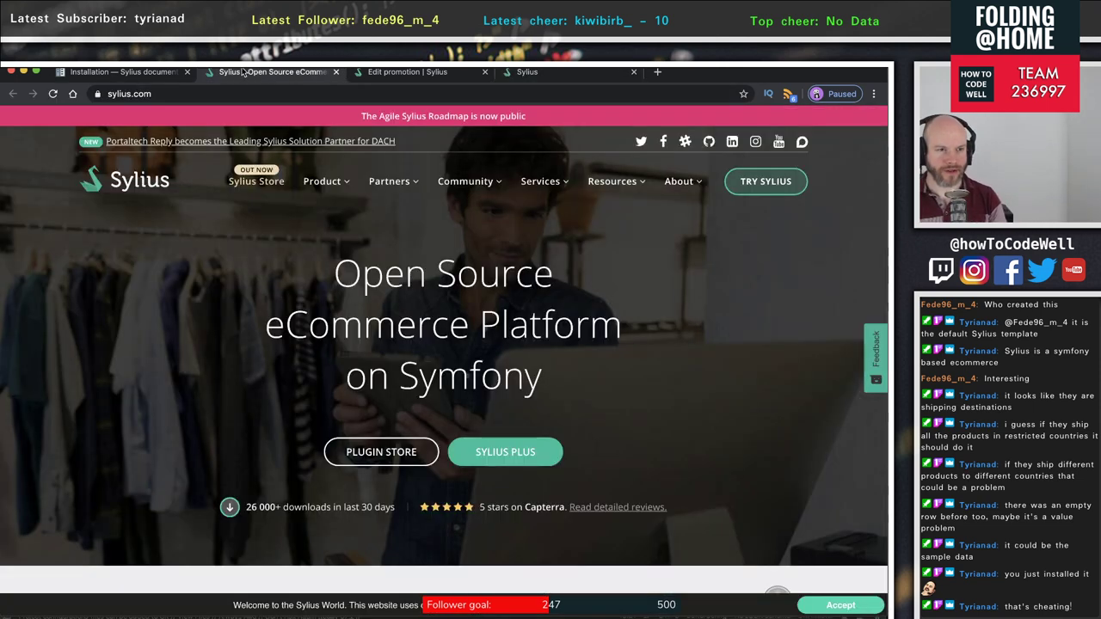
{"action": "left_click", "coordinate": [408, 72]}
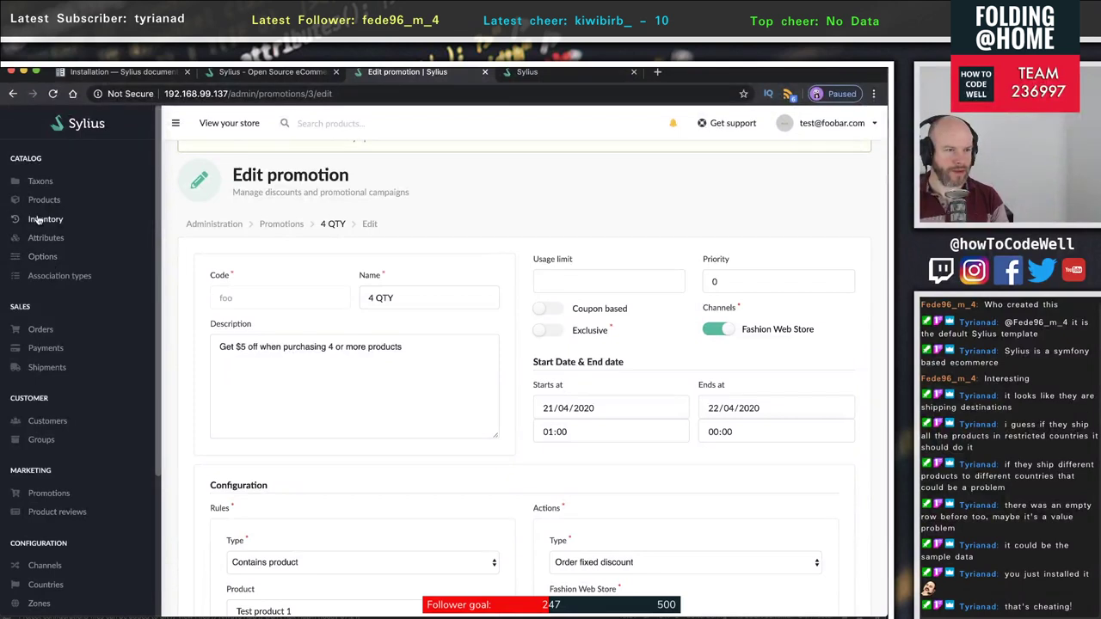
{"action": "left_click", "coordinate": [54, 200]}
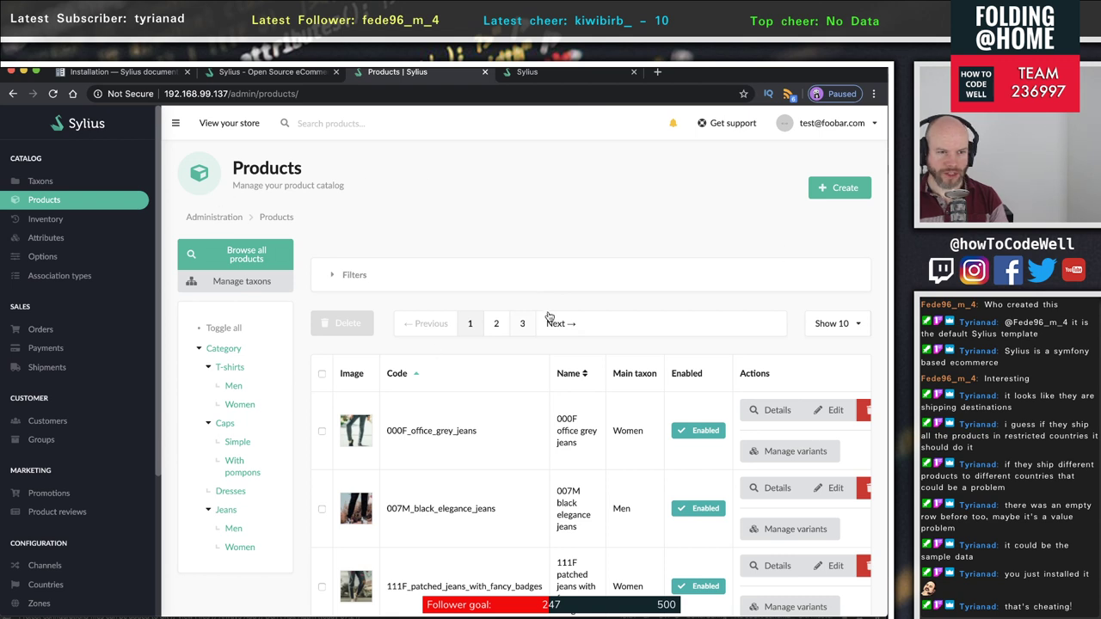
{"action": "left_click", "coordinate": [421, 283]}
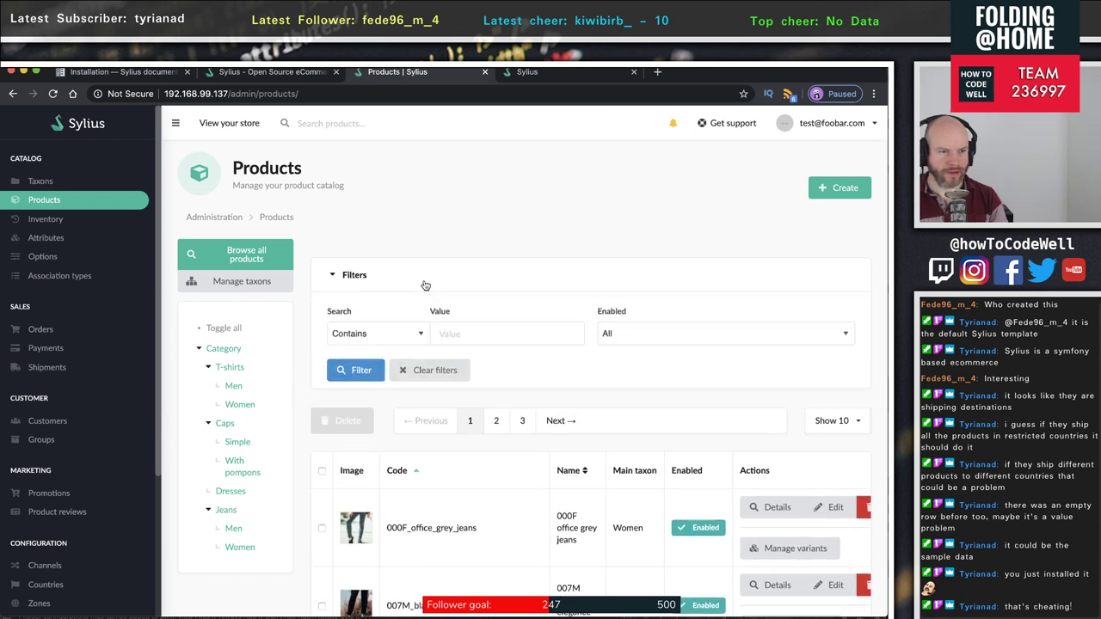
{"action": "left_click", "coordinate": [490, 337]}
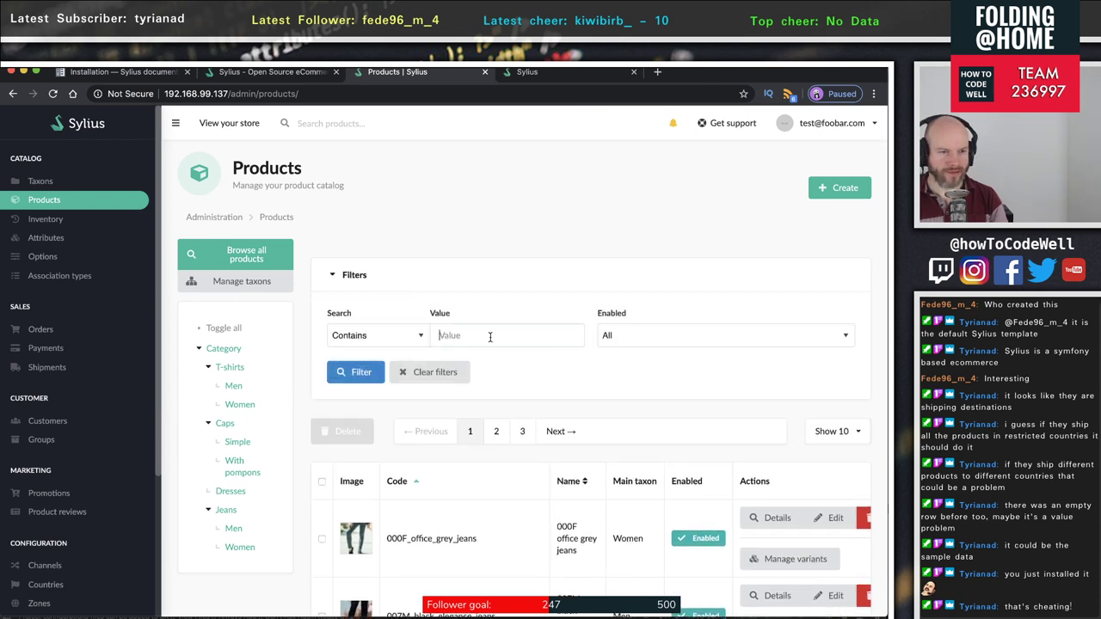
{"action": "type", "text": "test"}
{"action": "left_click", "coordinate": [349, 375]}
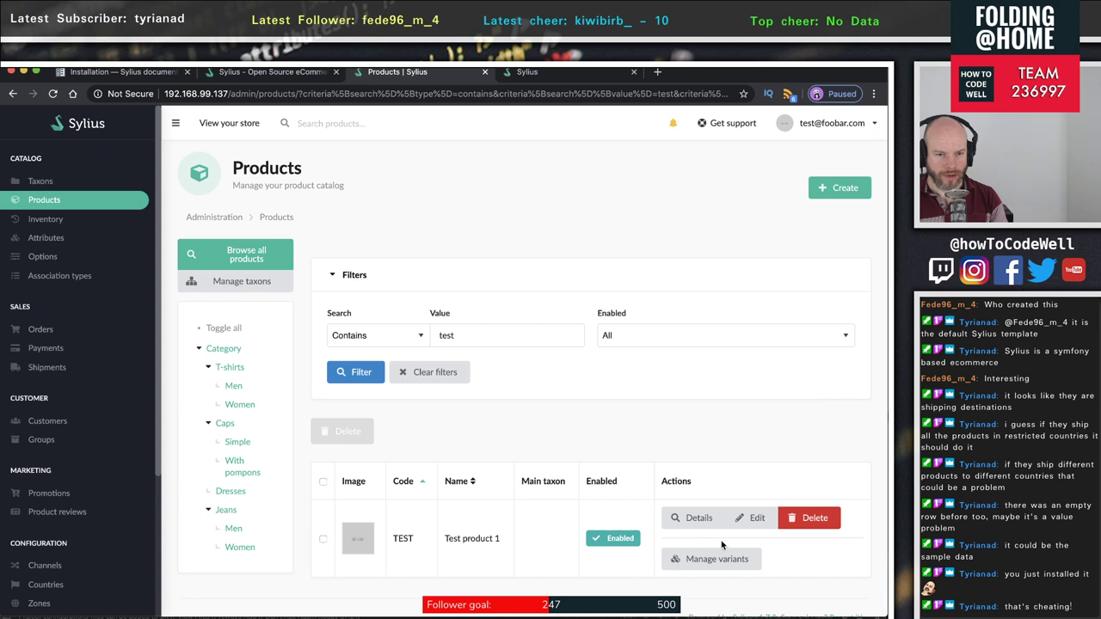
- Edit Test product 1 and save its current stock as 10 in Inventory
{"action": "left_click", "coordinate": [763, 528]}
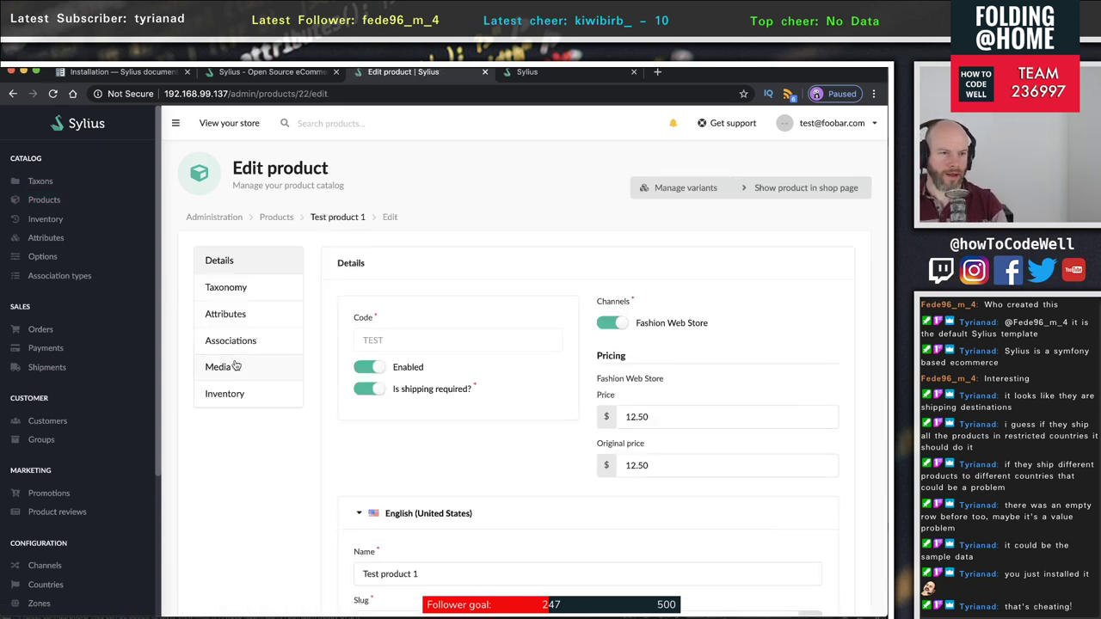
{"action": "left_click", "coordinate": [222, 396]}
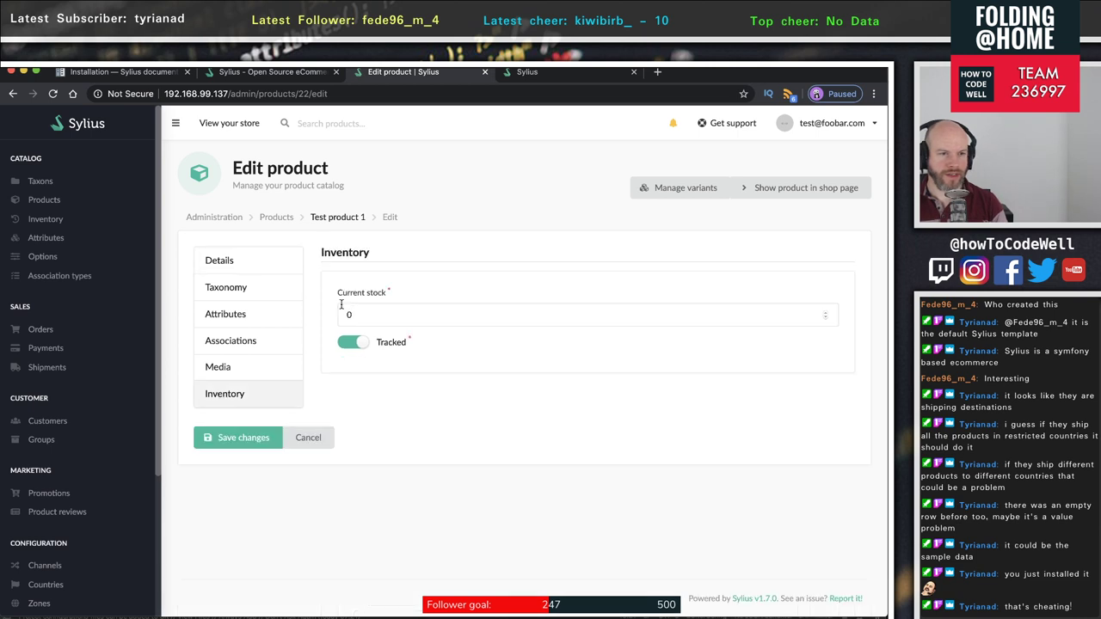
{"action": "double_click", "coordinate": [389, 318]}
{"action": "type", "text": "10"}
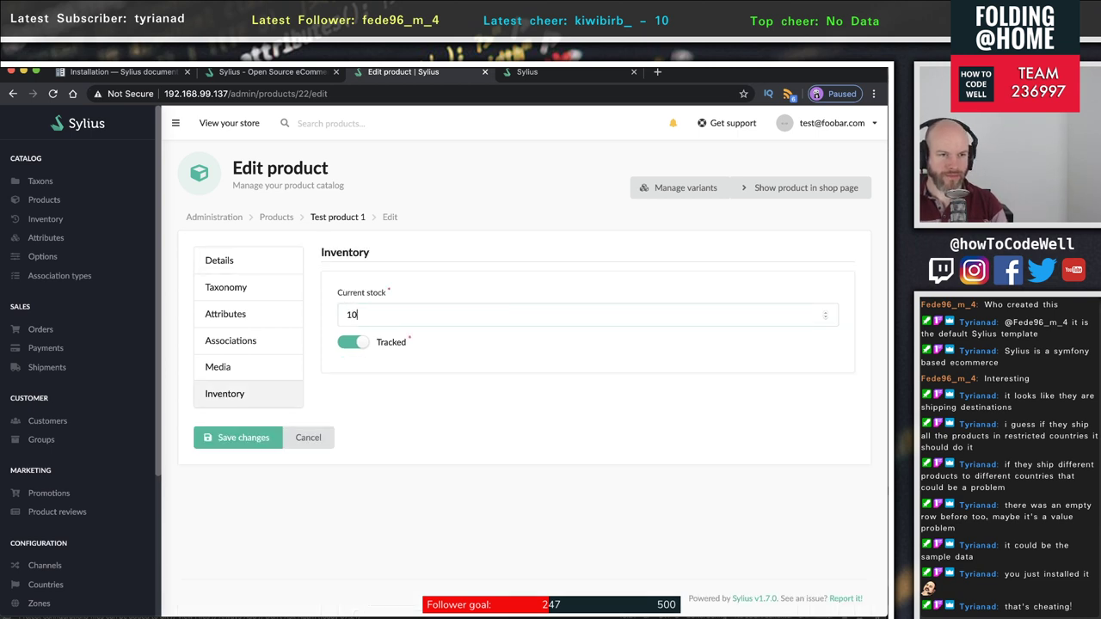
{"action": "key", "text": "Return"}
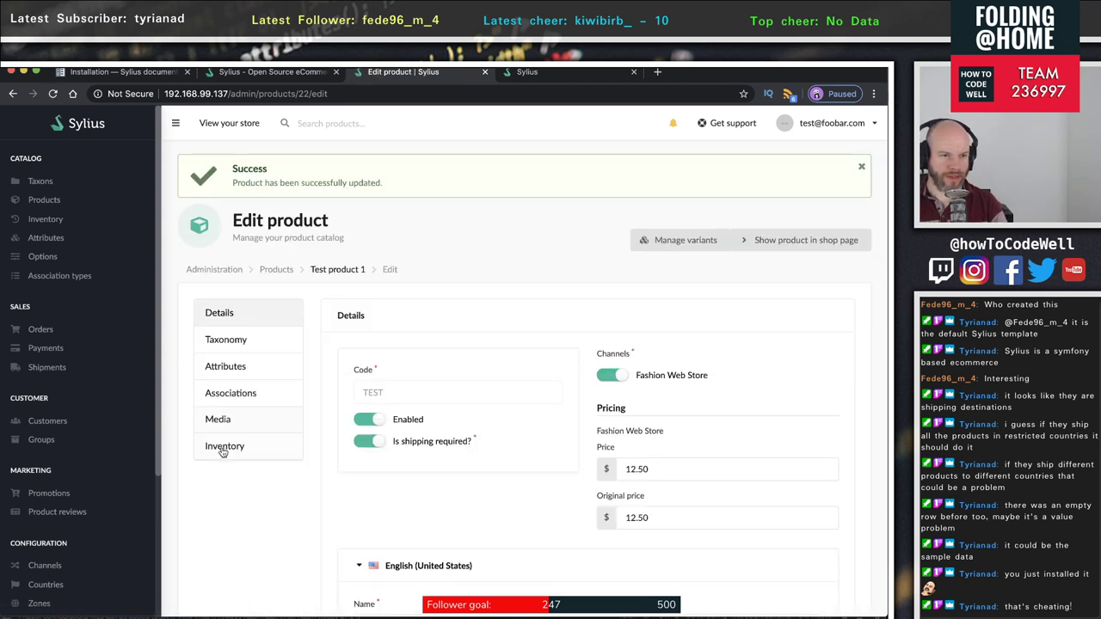
{"action": "left_click", "coordinate": [223, 448]}
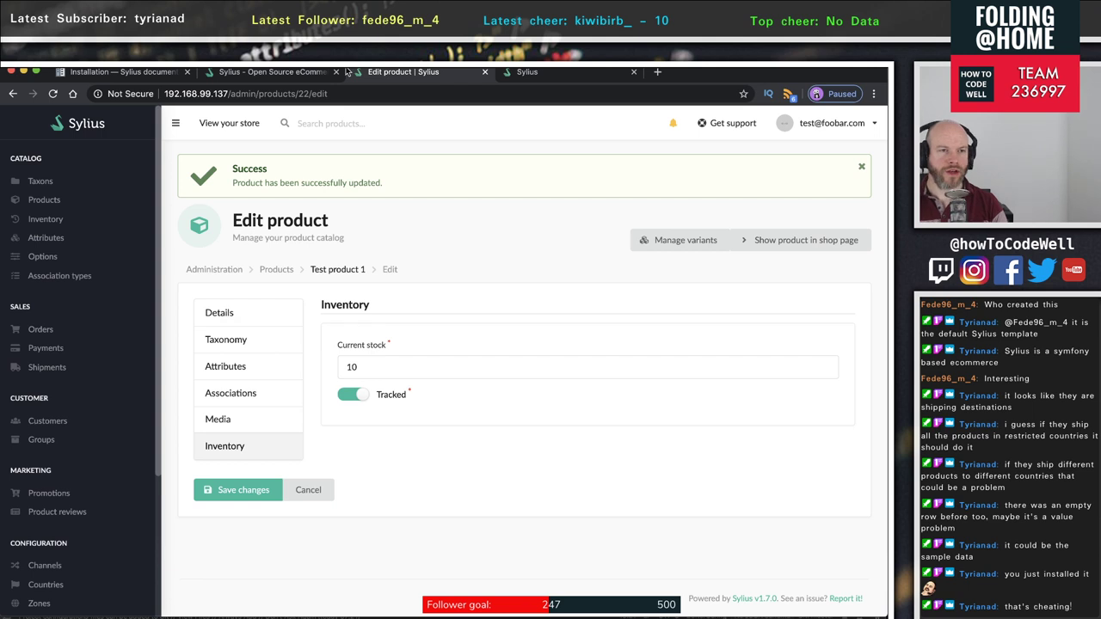
- Reload the Test product 1 storefront page and add the product to the cart
{"action": "left_click", "coordinate": [576, 72]}
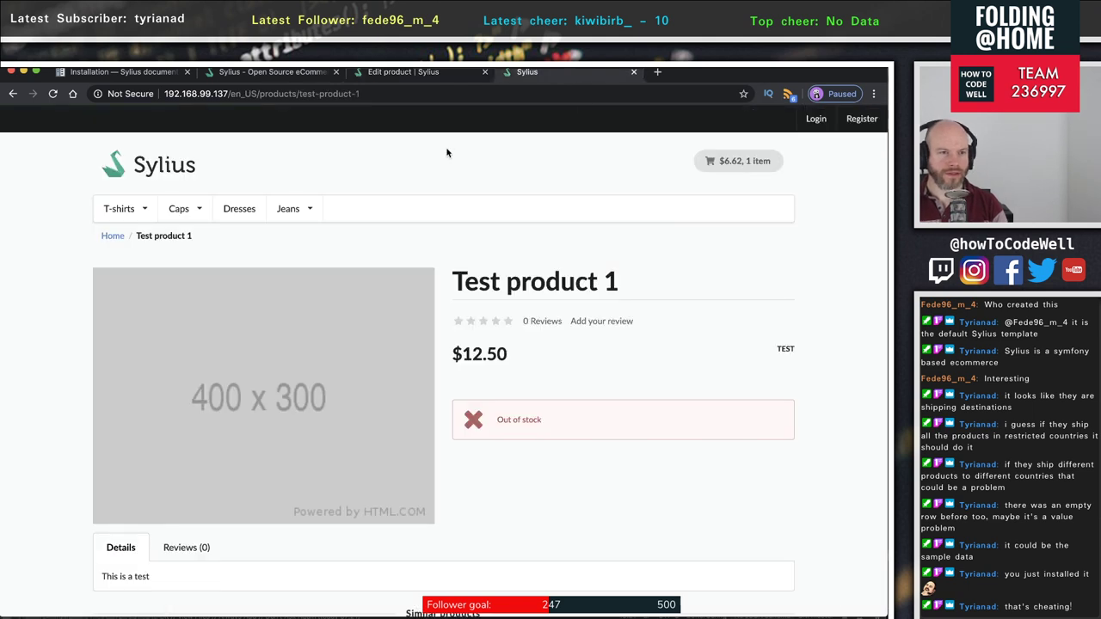
{"action": "left_click", "coordinate": [53, 93]}
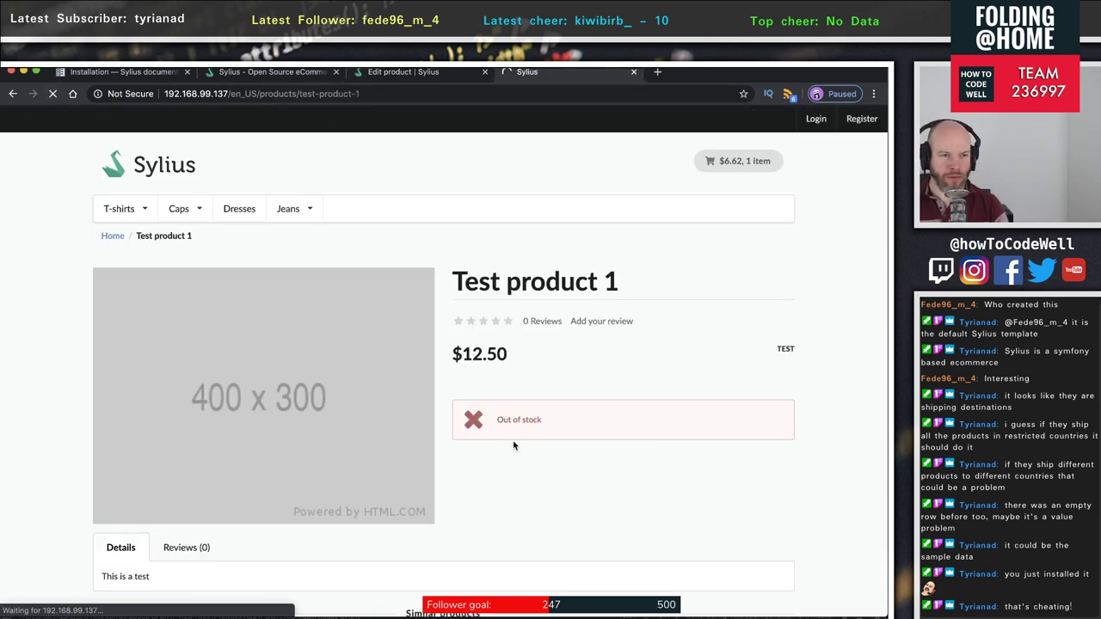
{"action": "scroll", "coordinate": [602, 462], "scroll_direction": "down", "scroll_amount": 1}
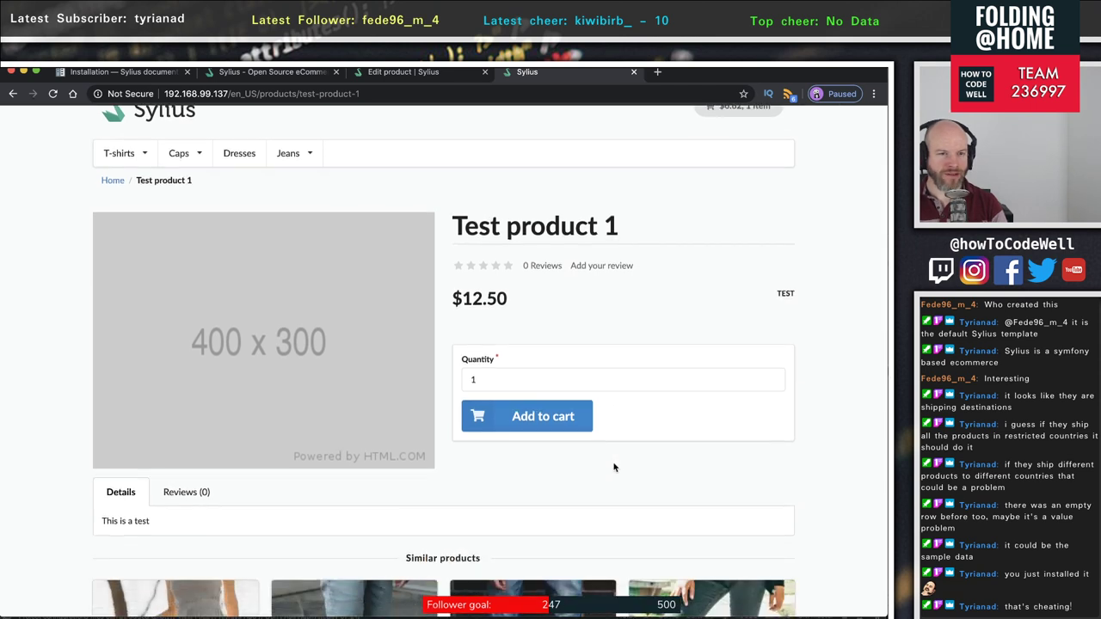
{"action": "left_click", "coordinate": [534, 430]}
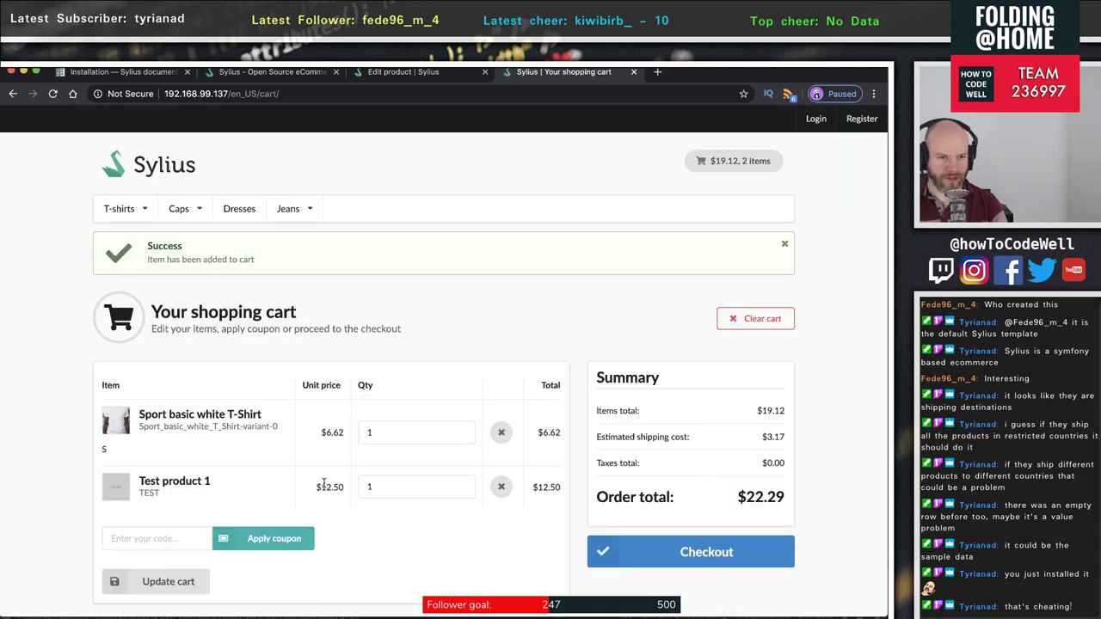
- Update Test product 1's quantity to 4, showing a -$5.00 discount and $54.79 total
{"action": "left_click_drag", "start_coordinate": [433, 491], "coordinate": [321, 483]}
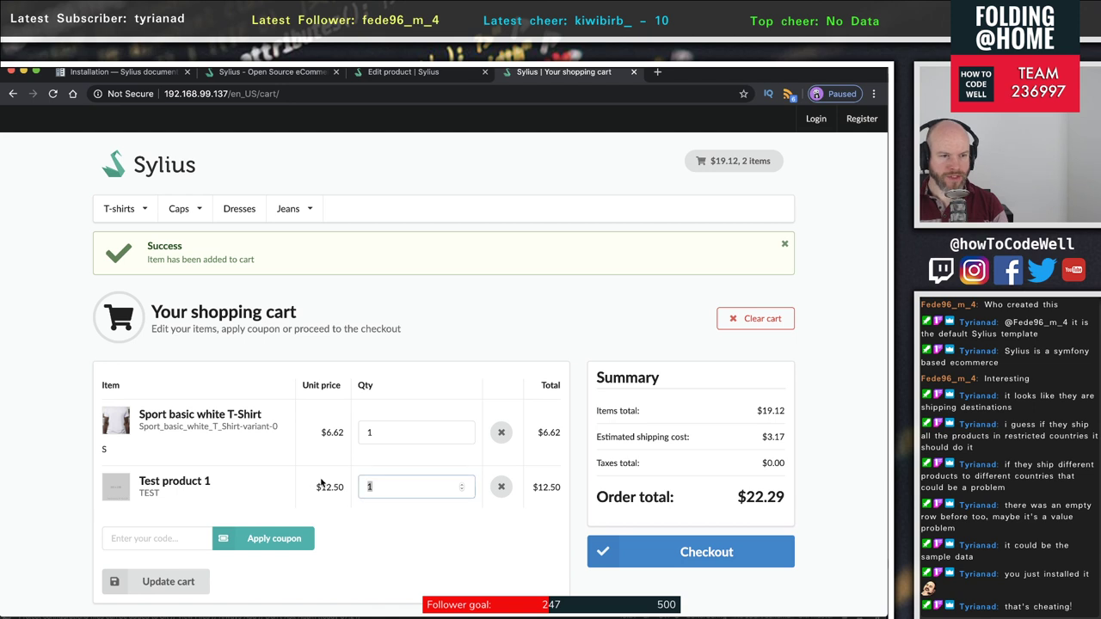
{"action": "type", "text": "4"}
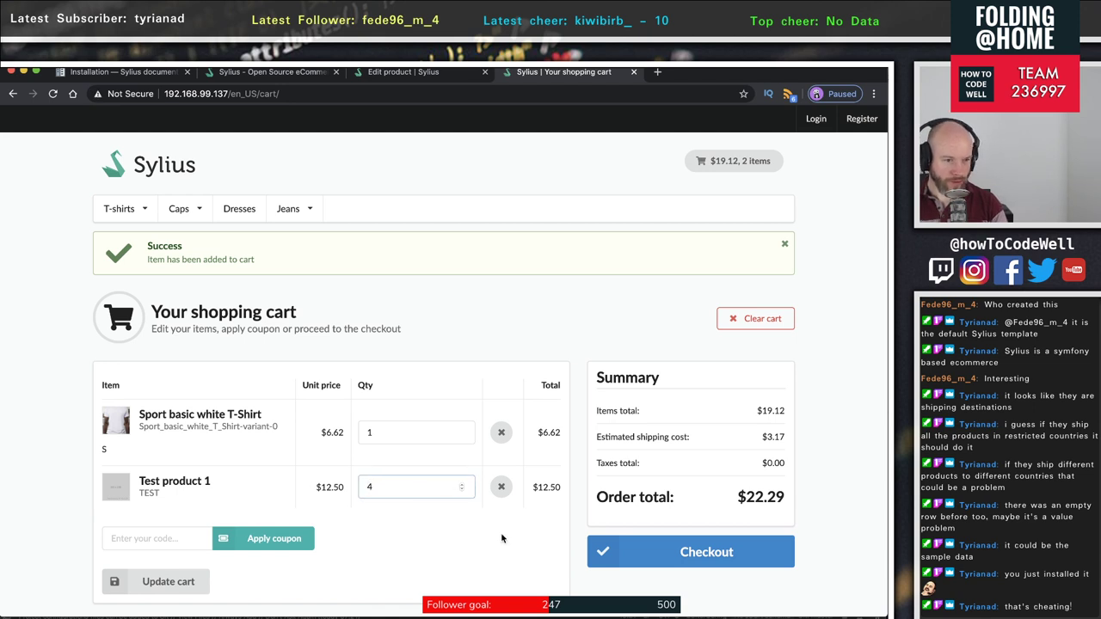
{"action": "scroll", "coordinate": [501, 538], "scroll_direction": "down", "scroll_amount": 1}
{"action": "left_click", "coordinate": [178, 530]}
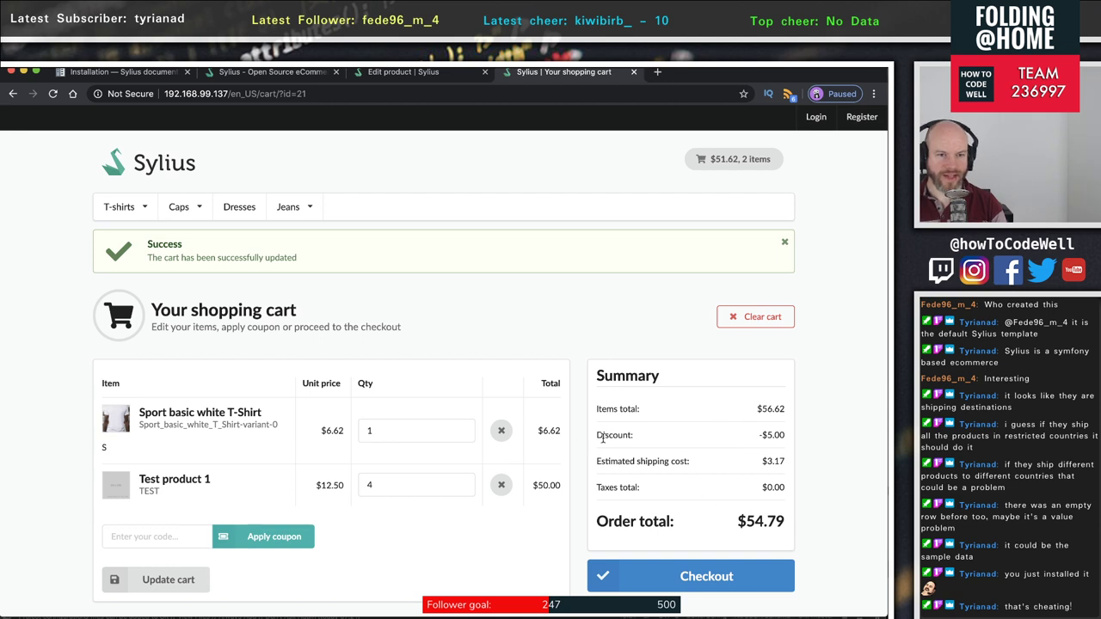
{"action": "left_click_drag", "start_coordinate": [603, 439], "coordinate": [790, 441]}
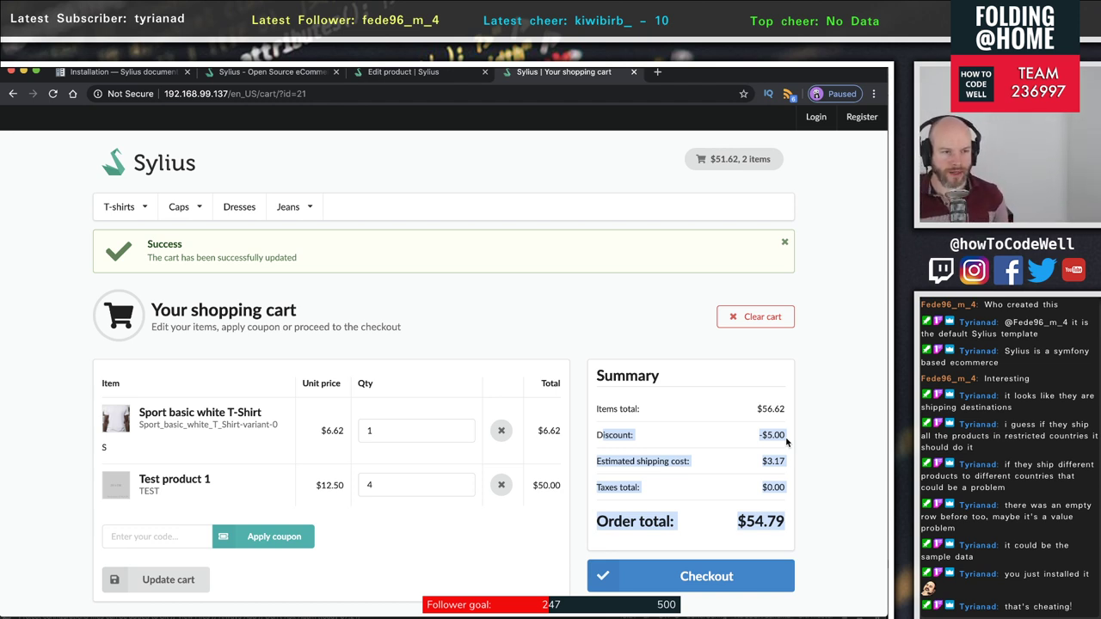
- Try repeatedly to remove the white T-shirt from the cart, returning after each error
{"action": "left_click", "coordinate": [503, 439]}
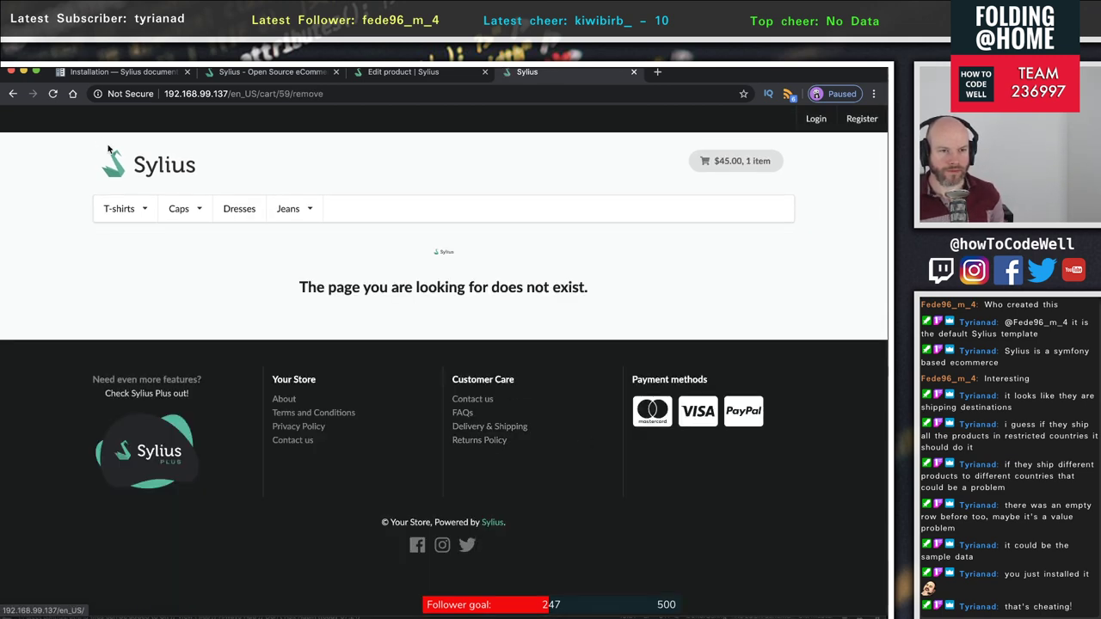
{"action": "left_click", "coordinate": [52, 93]}
{"action": "left_click", "coordinate": [559, 195]}
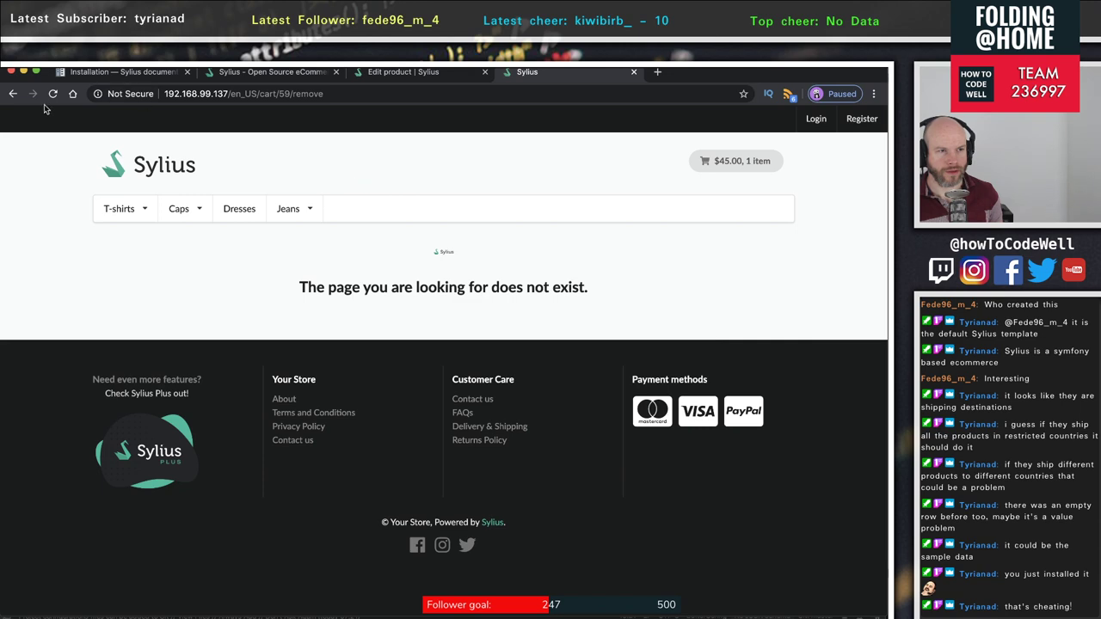
{"action": "left_click", "coordinate": [13, 93]}
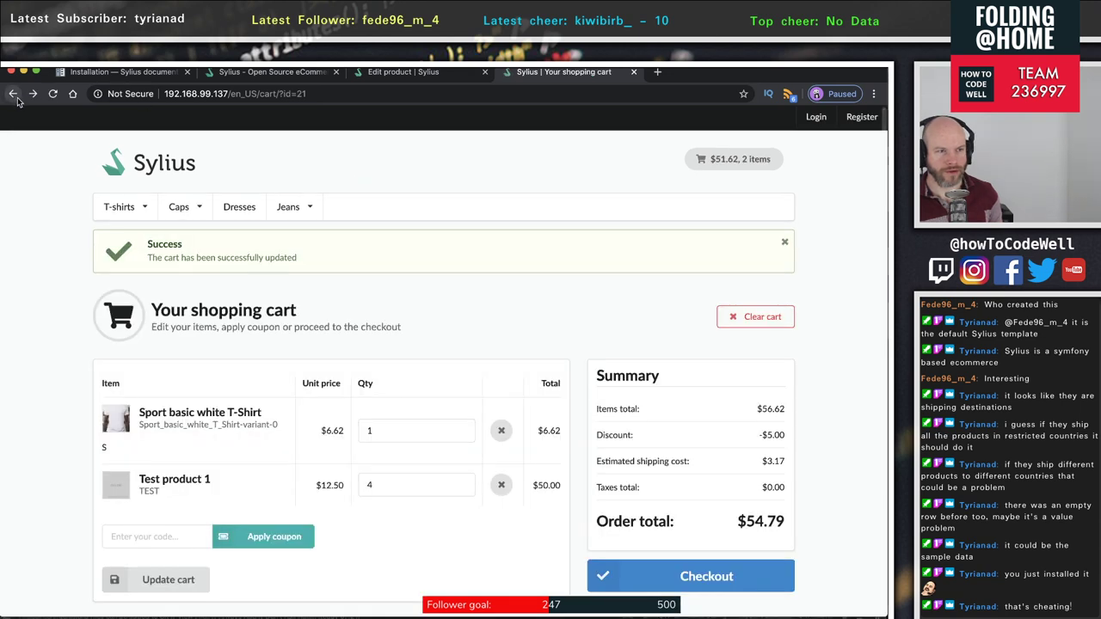
{"action": "left_click", "coordinate": [502, 432]}
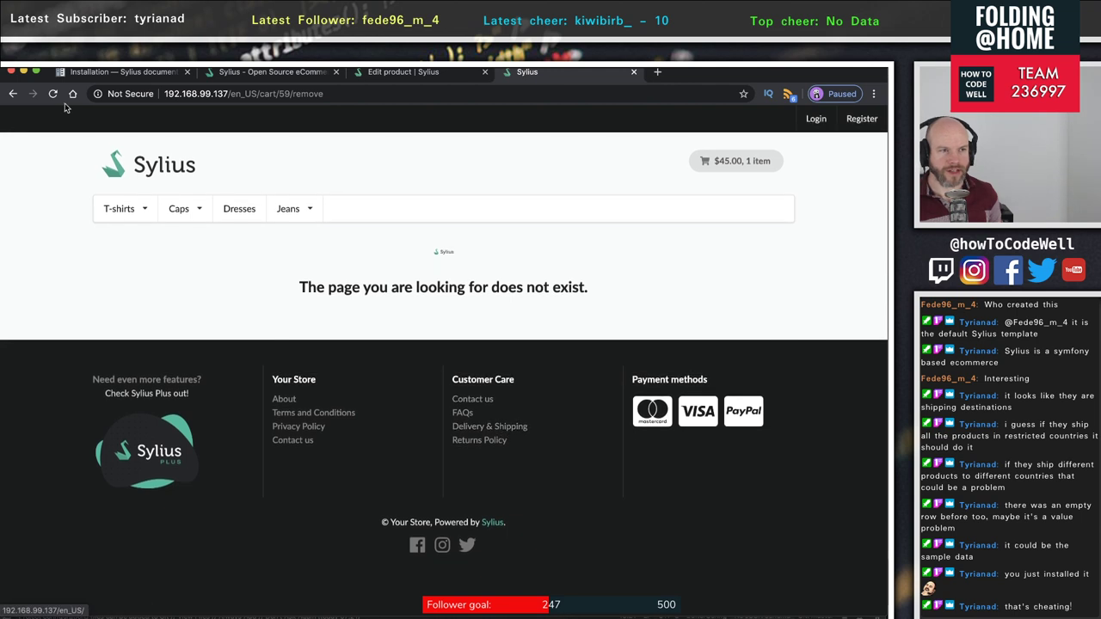
{"action": "left_click", "coordinate": [13, 95]}
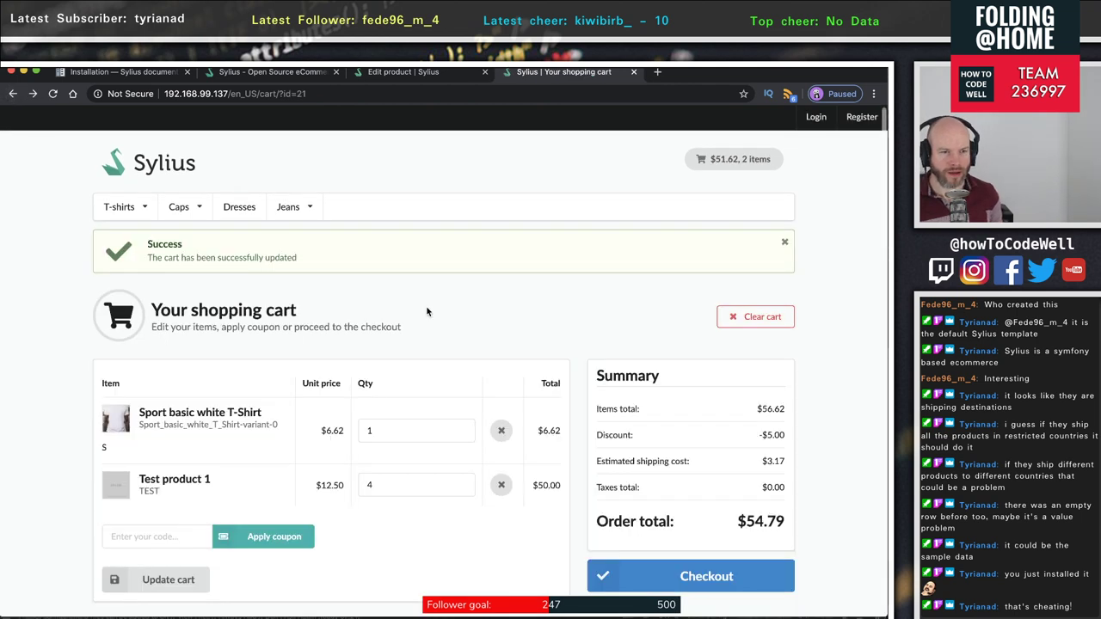
{"action": "left_click", "coordinate": [502, 430]}
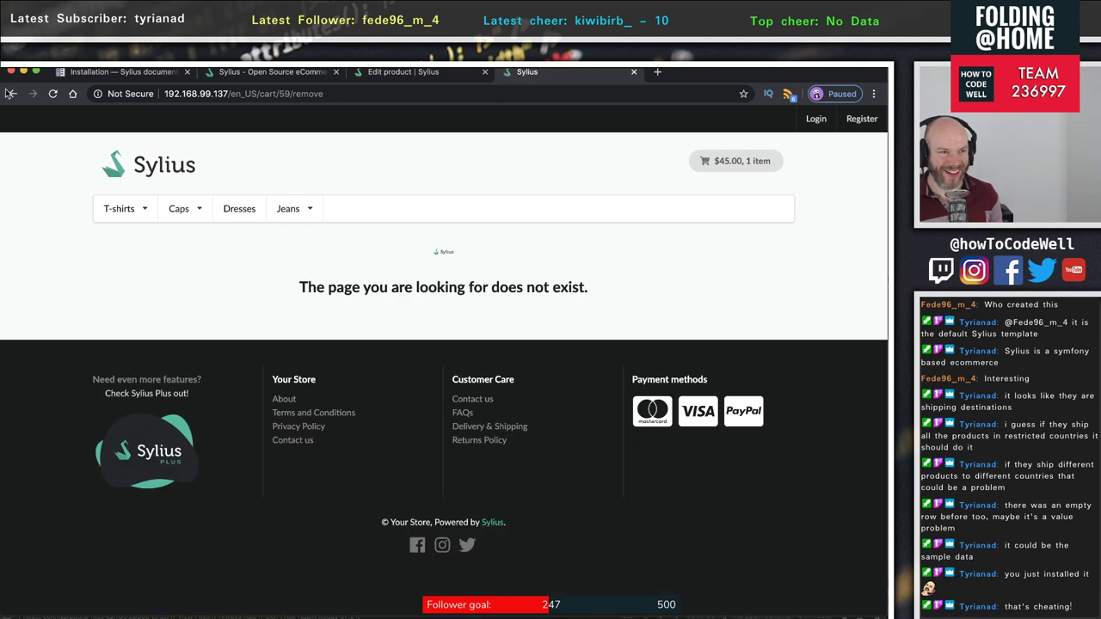
{"action": "left_click", "coordinate": [11, 95]}
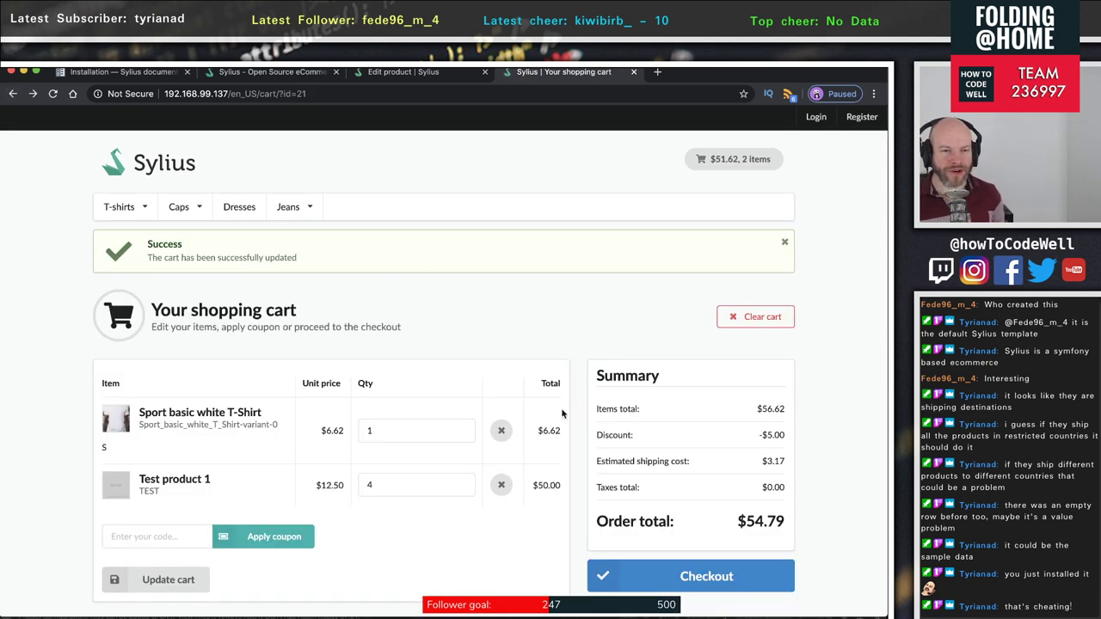
- Review the cart's discount and order total, then return to the admin Edit product page
{"action": "scroll", "coordinate": [389, 430], "scroll_direction": "down", "scroll_amount": 1}
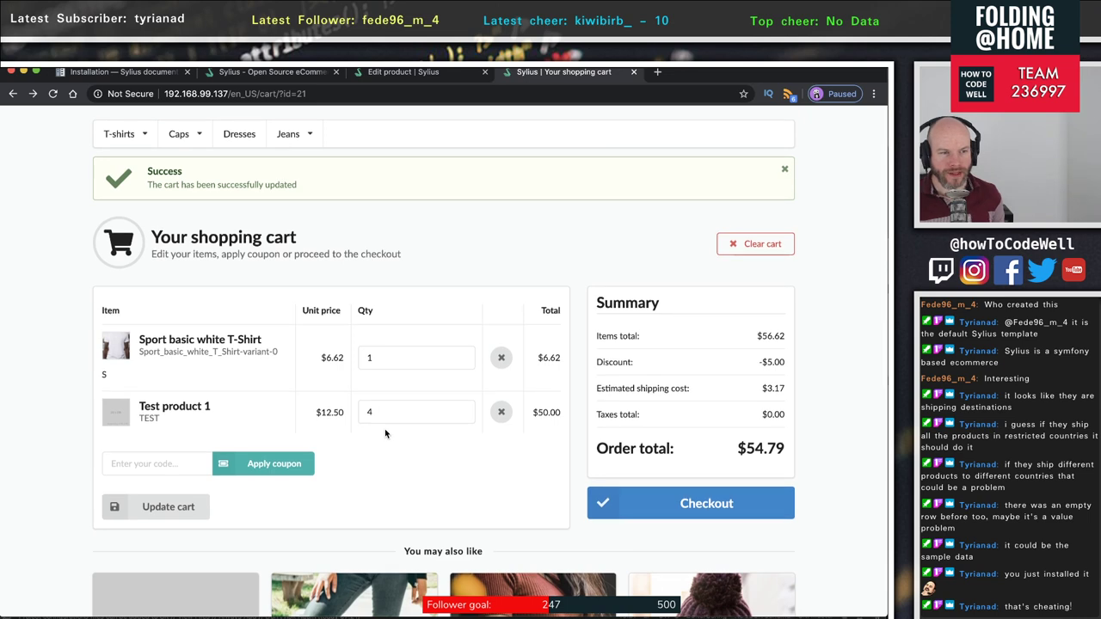
{"action": "scroll", "coordinate": [387, 434], "scroll_direction": "down", "scroll_amount": 2}
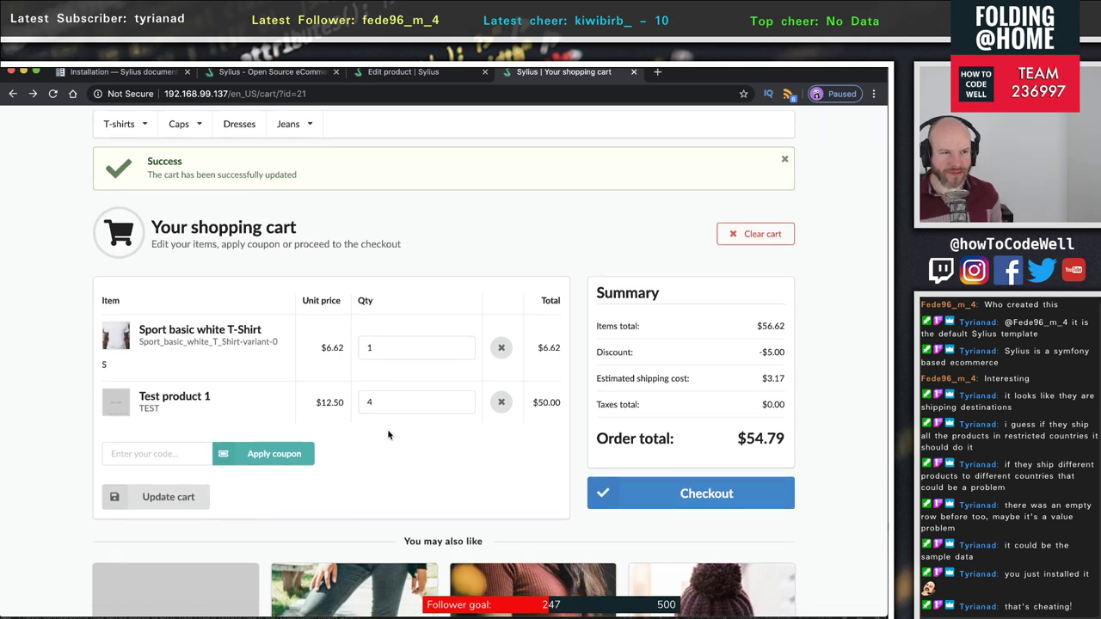
{"action": "scroll", "coordinate": [388, 436], "scroll_direction": "down", "scroll_amount": 1}
{"action": "scroll", "coordinate": [388, 437], "scroll_direction": "up", "scroll_amount": 4}
{"action": "scroll", "coordinate": [387, 435], "scroll_direction": "down", "scroll_amount": 1}
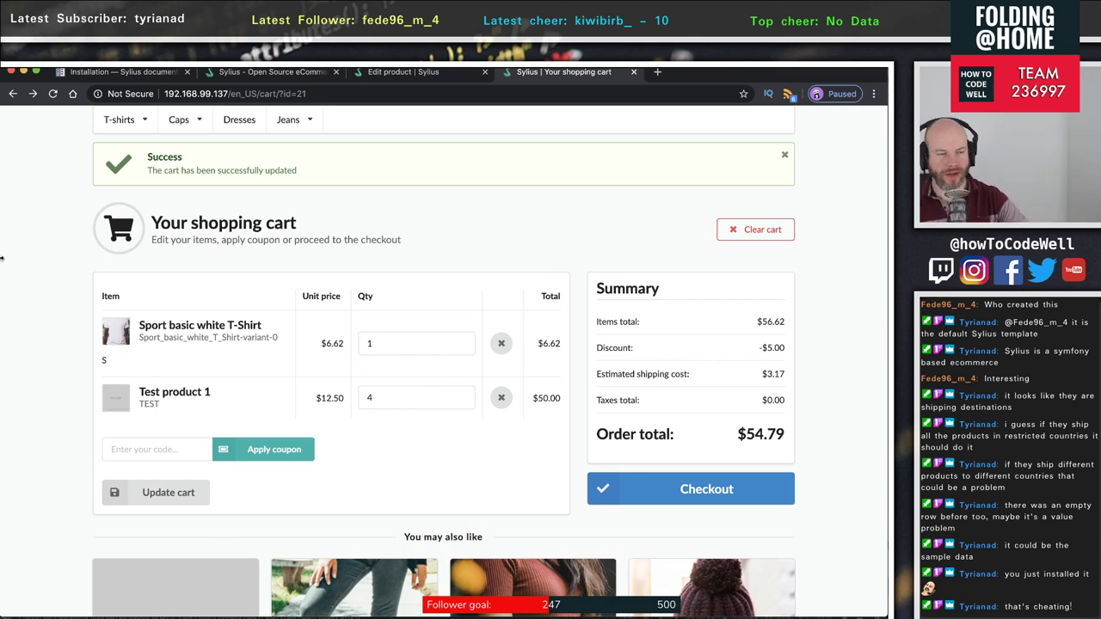
{"action": "scroll", "coordinate": [475, 491], "scroll_direction": "down", "scroll_amount": 6}
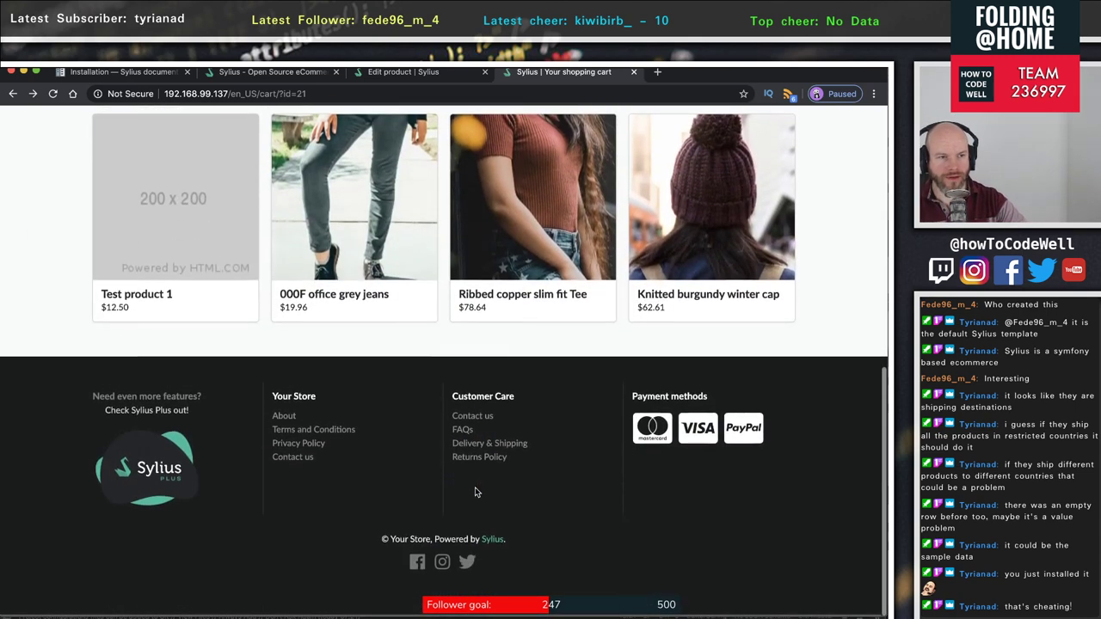
{"action": "scroll", "coordinate": [475, 491], "scroll_direction": "up", "scroll_amount": 7}
{"action": "scroll", "coordinate": [475, 491], "scroll_direction": "down", "scroll_amount": 2}
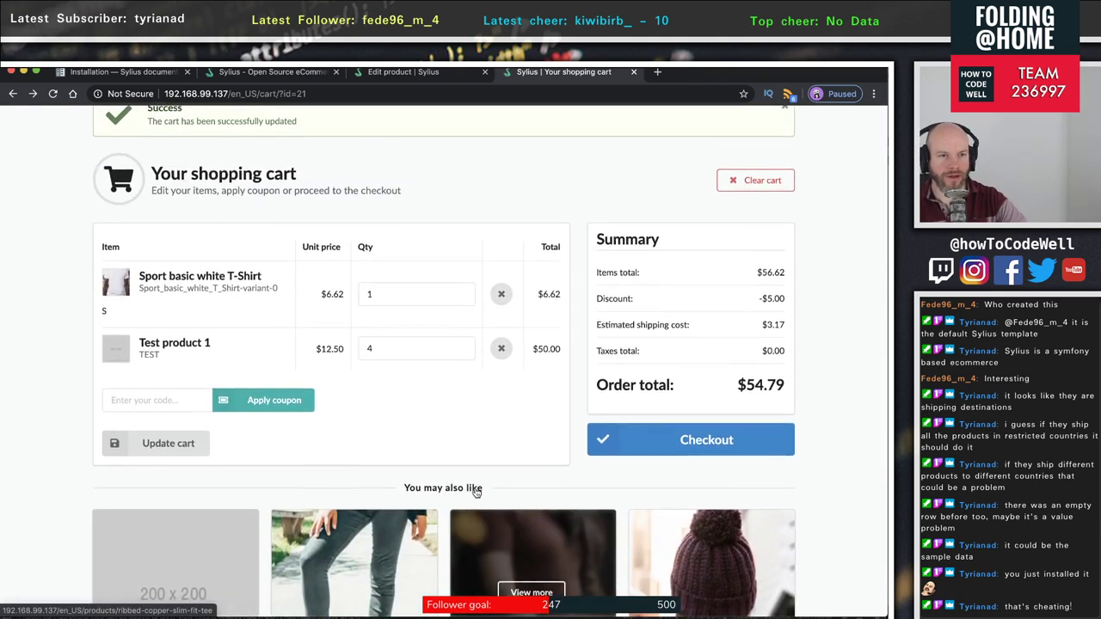
{"action": "scroll", "coordinate": [365, 418], "scroll_direction": "down", "scroll_amount": 2}
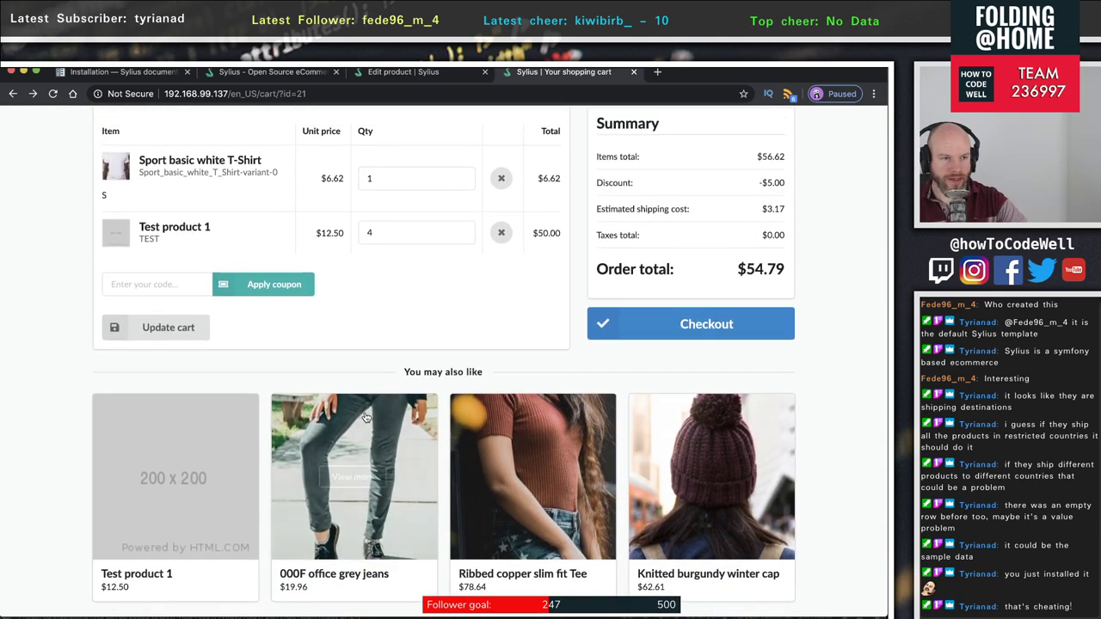
{"action": "scroll", "coordinate": [366, 416], "scroll_direction": "up", "scroll_amount": 3}
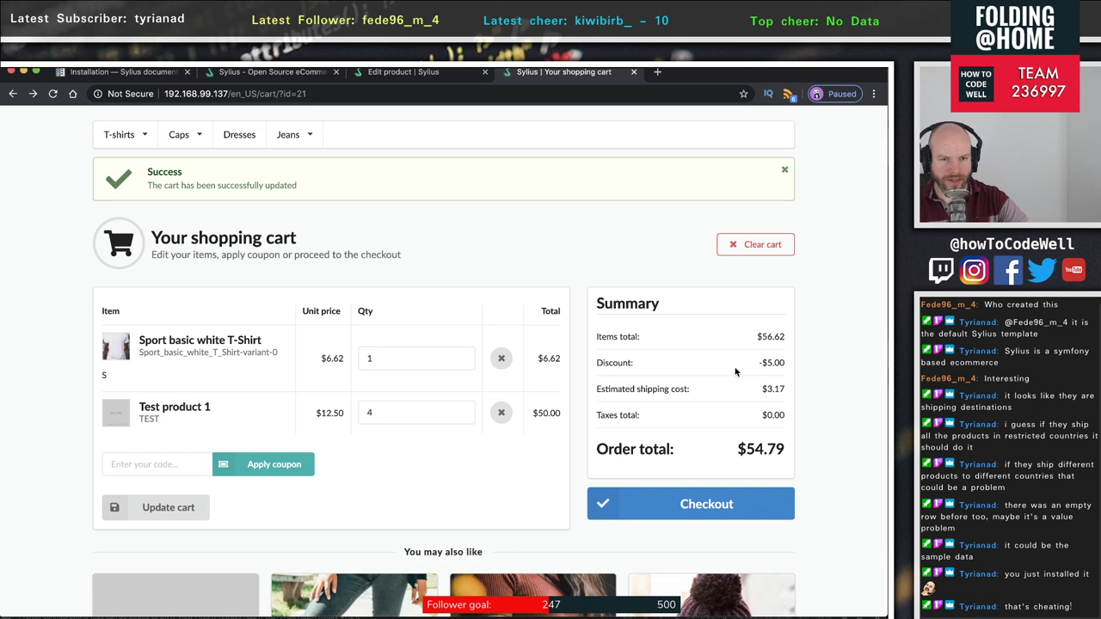
{"action": "left_click_drag", "start_coordinate": [796, 367], "coordinate": [580, 367]}
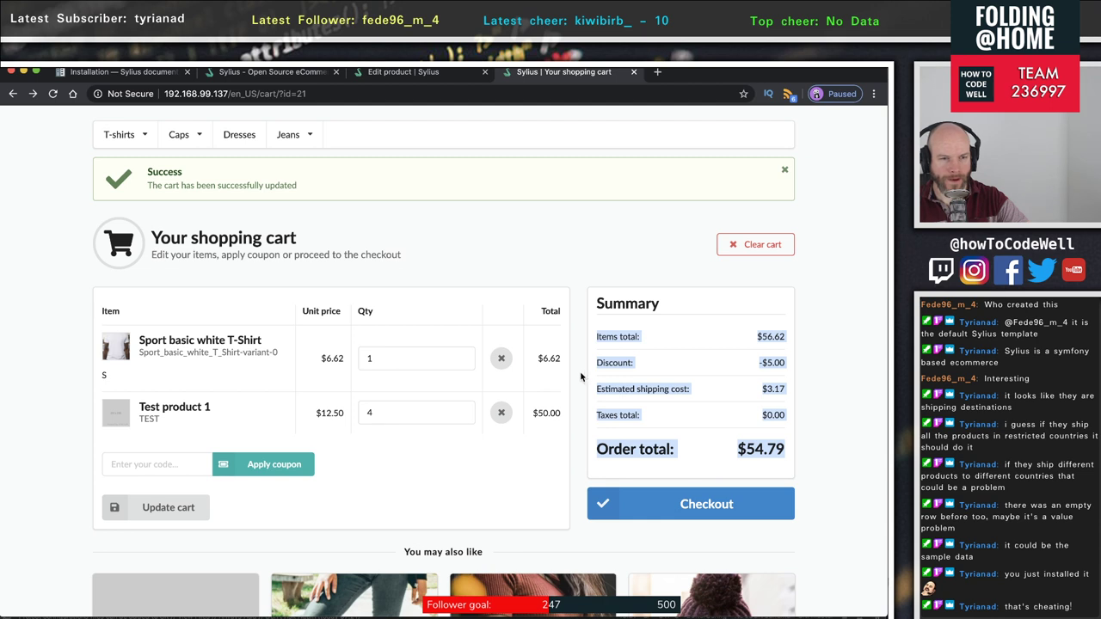
{"action": "left_click", "coordinate": [432, 472]}
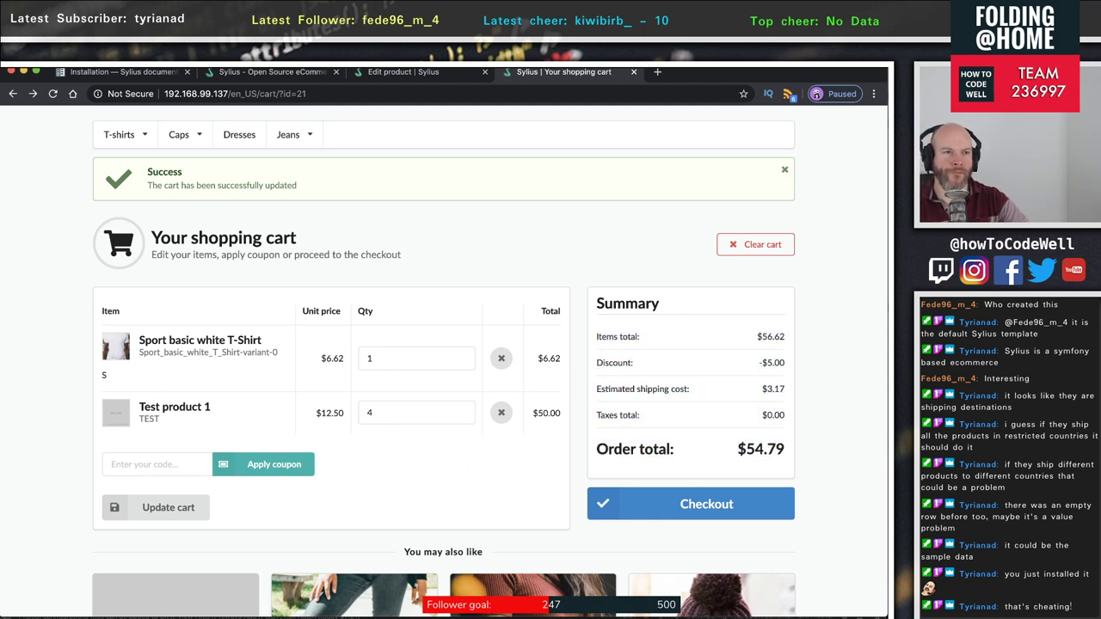
{"action": "left_click", "coordinate": [416, 74]}
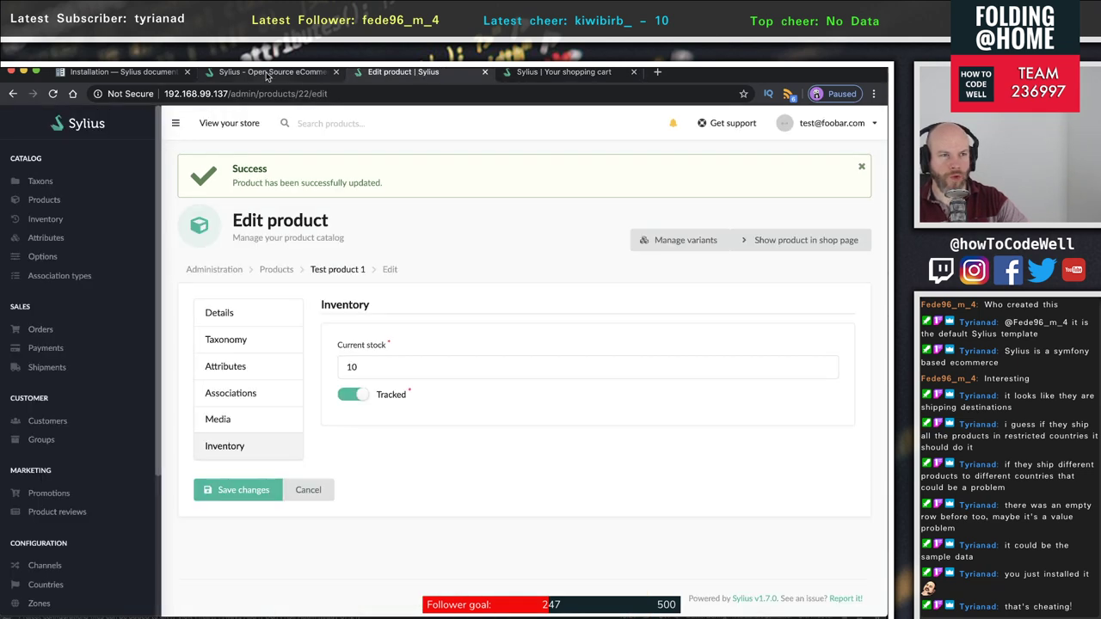
- Open the Sylius Installation documentation page and read through it
{"action": "left_click", "coordinate": [268, 73]}
{"action": "left_click", "coordinate": [99, 73]}
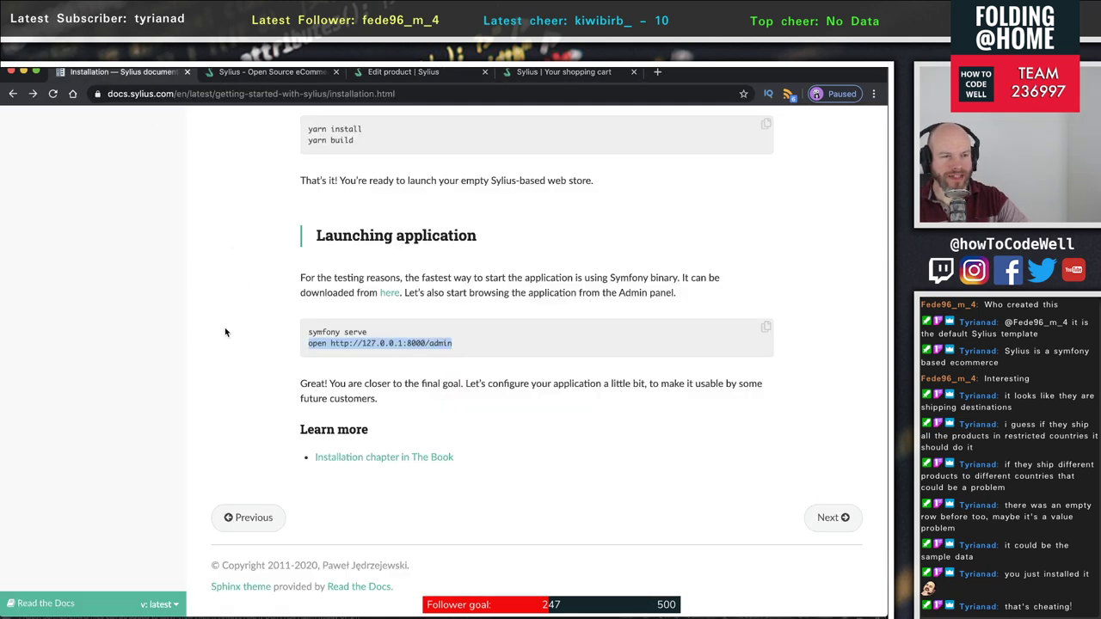
{"action": "scroll", "coordinate": [449, 415], "scroll_direction": "up", "scroll_amount": 5}
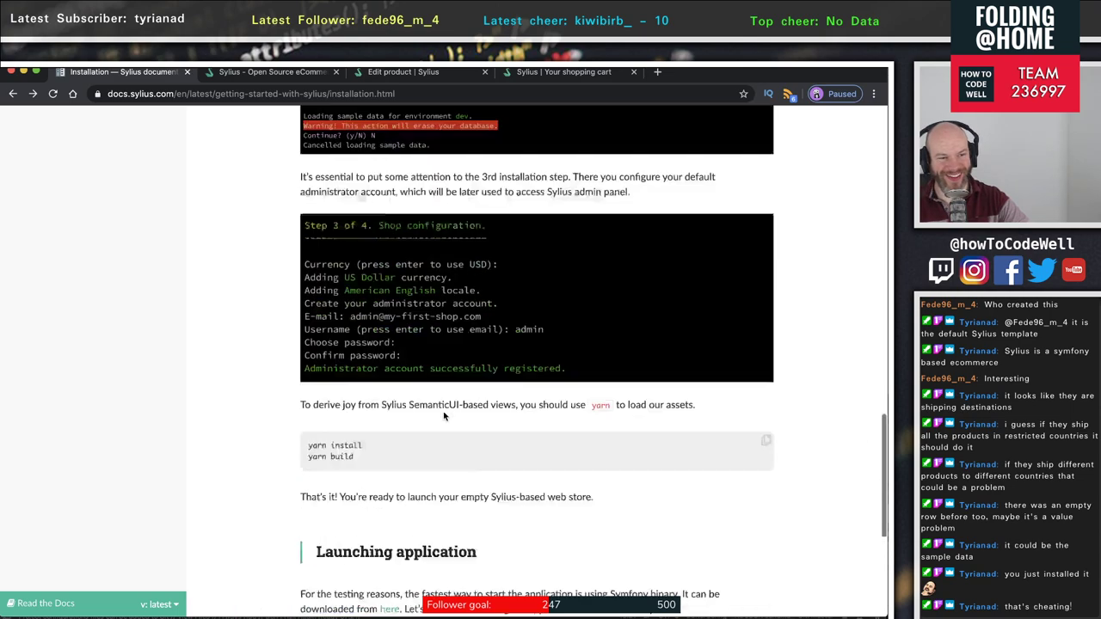
{"action": "scroll", "coordinate": [449, 414], "scroll_direction": "down", "scroll_amount": 5}
{"action": "scroll", "coordinate": [443, 417], "scroll_direction": "up", "scroll_amount": 8}
{"action": "scroll", "coordinate": [443, 416], "scroll_direction": "up", "scroll_amount": 10}
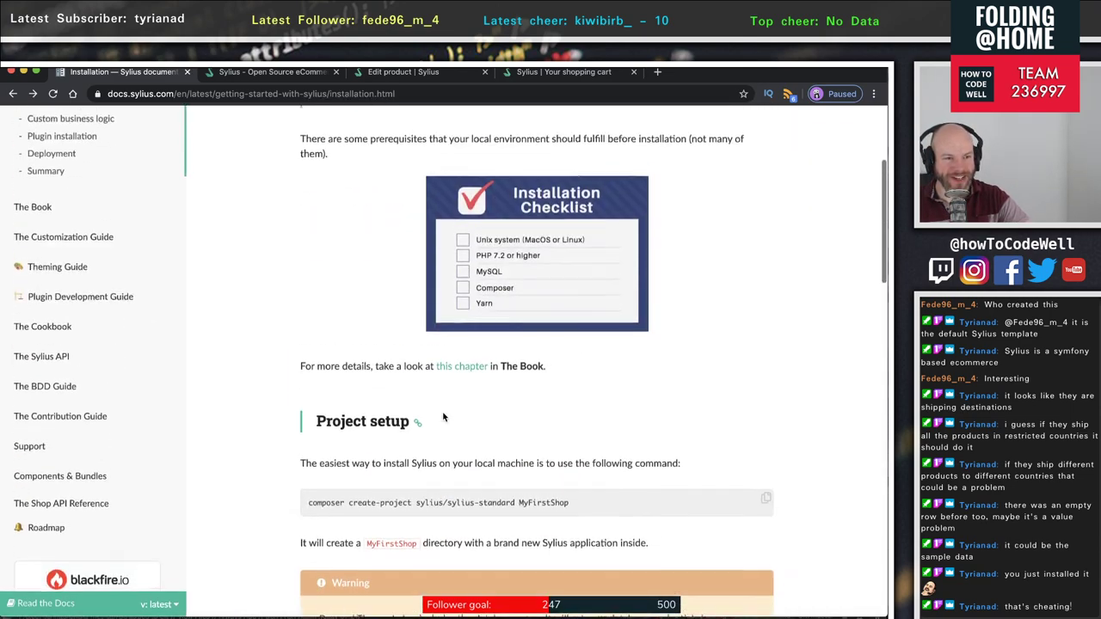
{"action": "scroll", "coordinate": [441, 413], "scroll_direction": "down", "scroll_amount": 2}
{"action": "scroll", "coordinate": [441, 413], "scroll_direction": "up", "scroll_amount": 2}
{"action": "scroll", "coordinate": [442, 419], "scroll_direction": "up", "scroll_amount": 3}
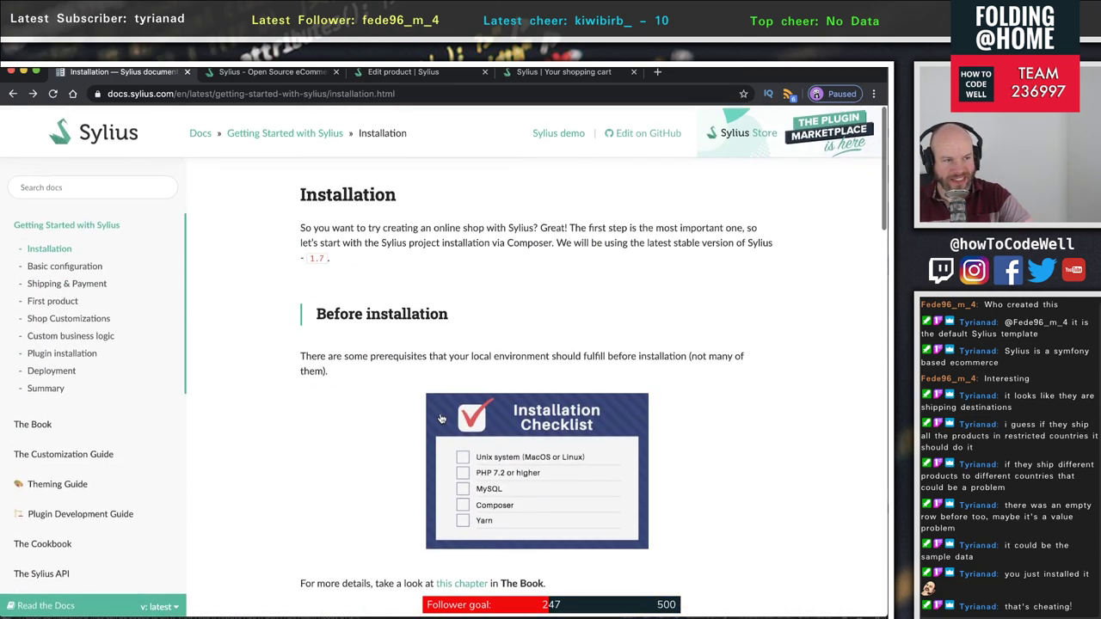
{"action": "scroll", "coordinate": [440, 419], "scroll_direction": "down", "scroll_amount": 15}
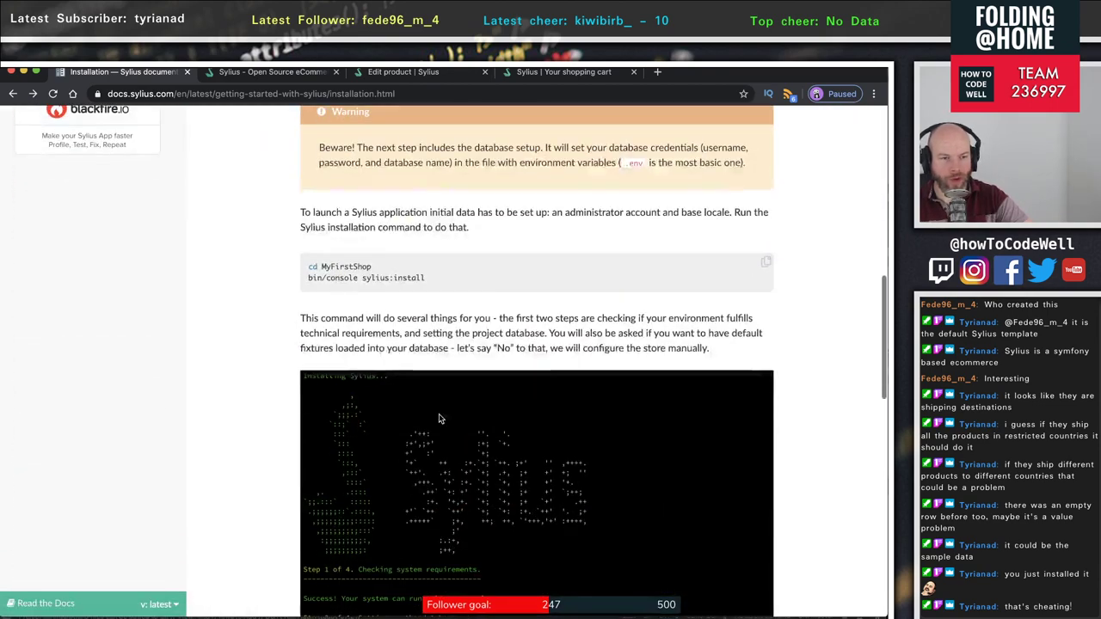
{"action": "scroll", "coordinate": [439, 419], "scroll_direction": "down", "scroll_amount": 6}
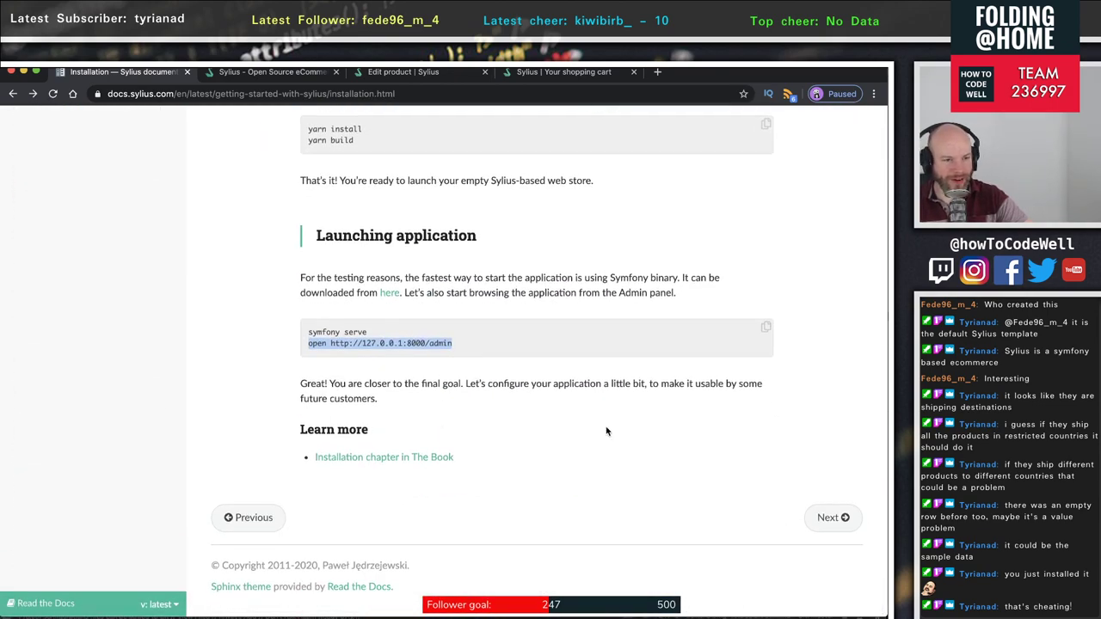
- Move on to Basic configuration and highlight the sentence explaining what zones are for
{"action": "left_click", "coordinate": [831, 517]}
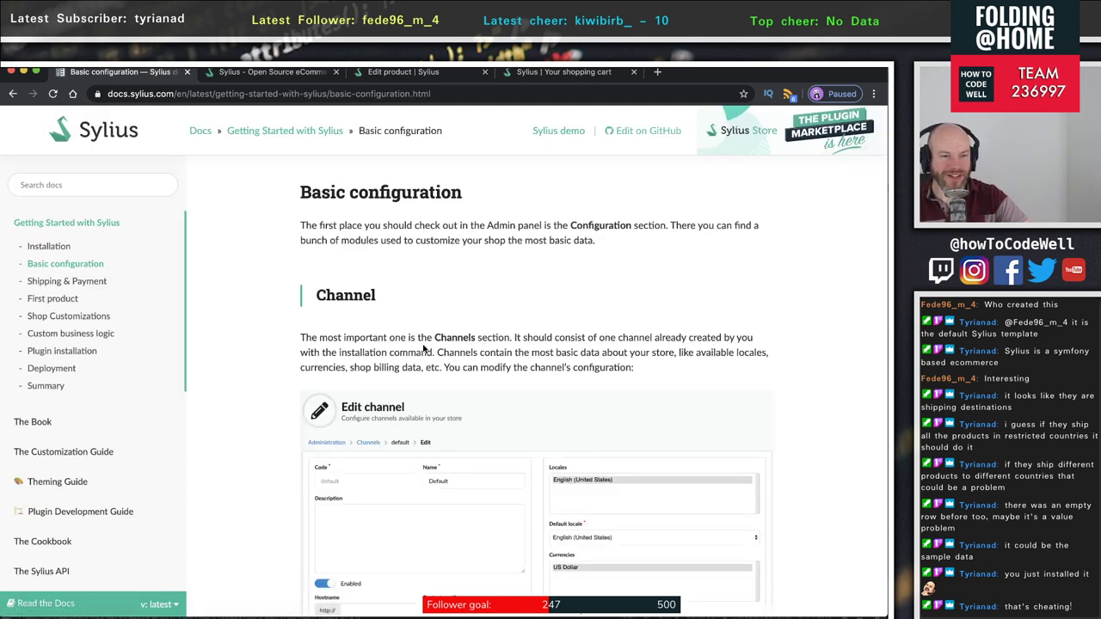
{"action": "scroll", "coordinate": [543, 359], "scroll_direction": "down", "scroll_amount": 3}
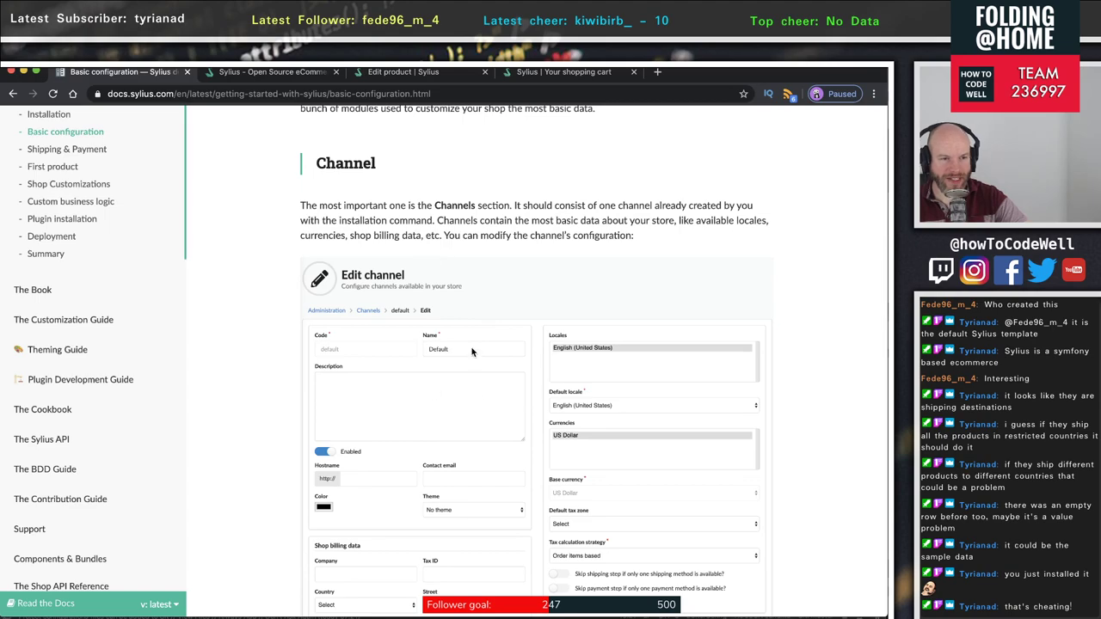
{"action": "scroll", "coordinate": [472, 351], "scroll_direction": "down", "scroll_amount": 7}
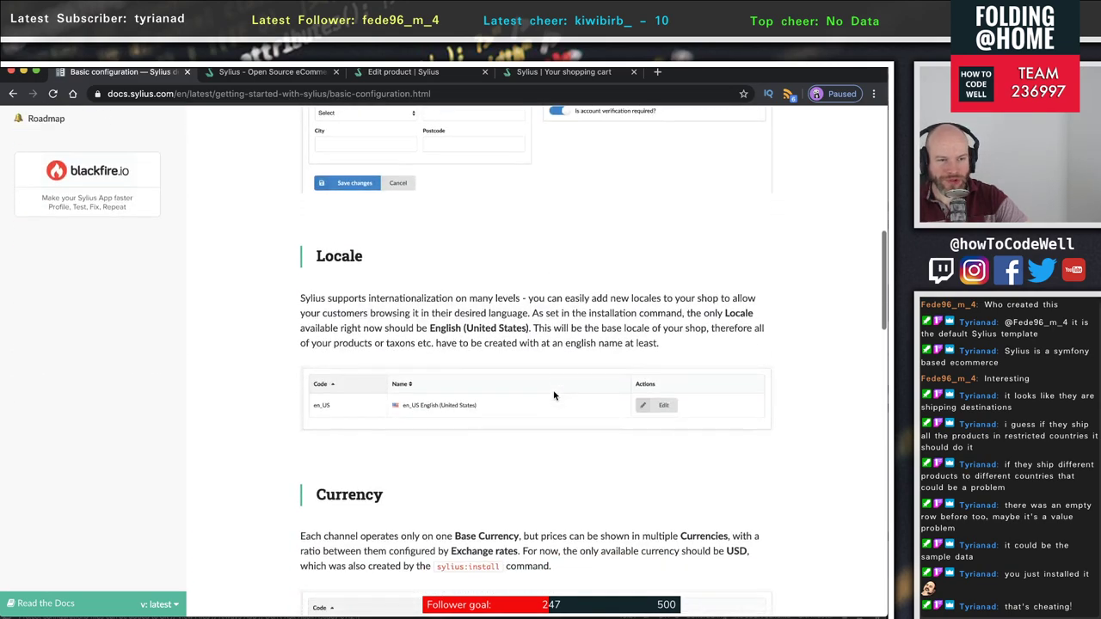
{"action": "scroll", "coordinate": [554, 396], "scroll_direction": "down", "scroll_amount": 6}
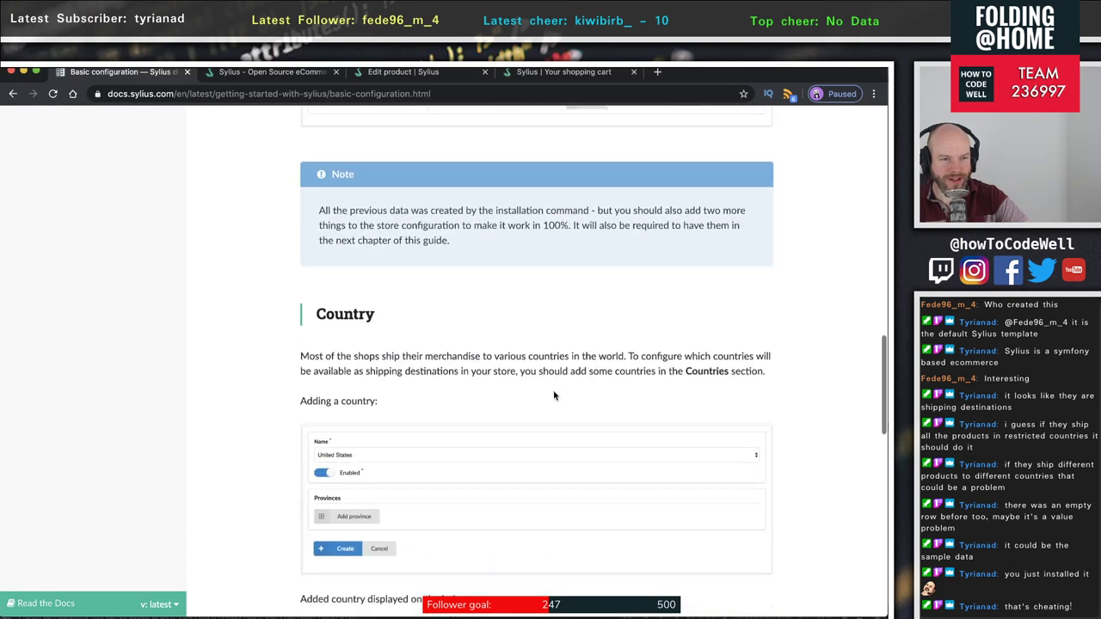
{"action": "scroll", "coordinate": [554, 396], "scroll_direction": "down", "scroll_amount": 6}
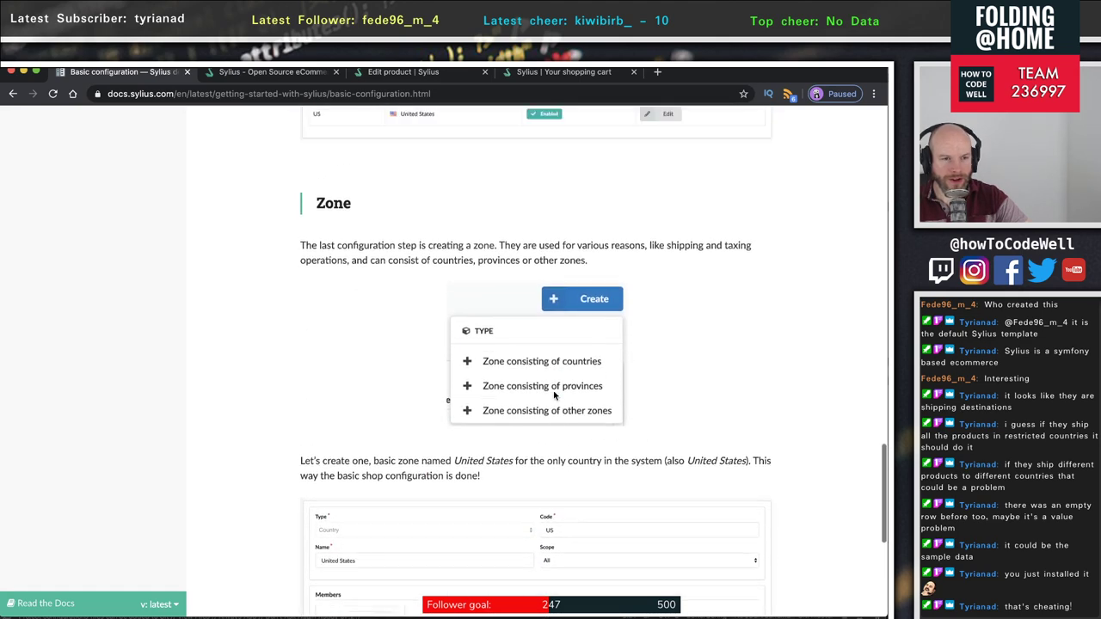
{"action": "scroll", "coordinate": [554, 396], "scroll_direction": "up", "scroll_amount": 1}
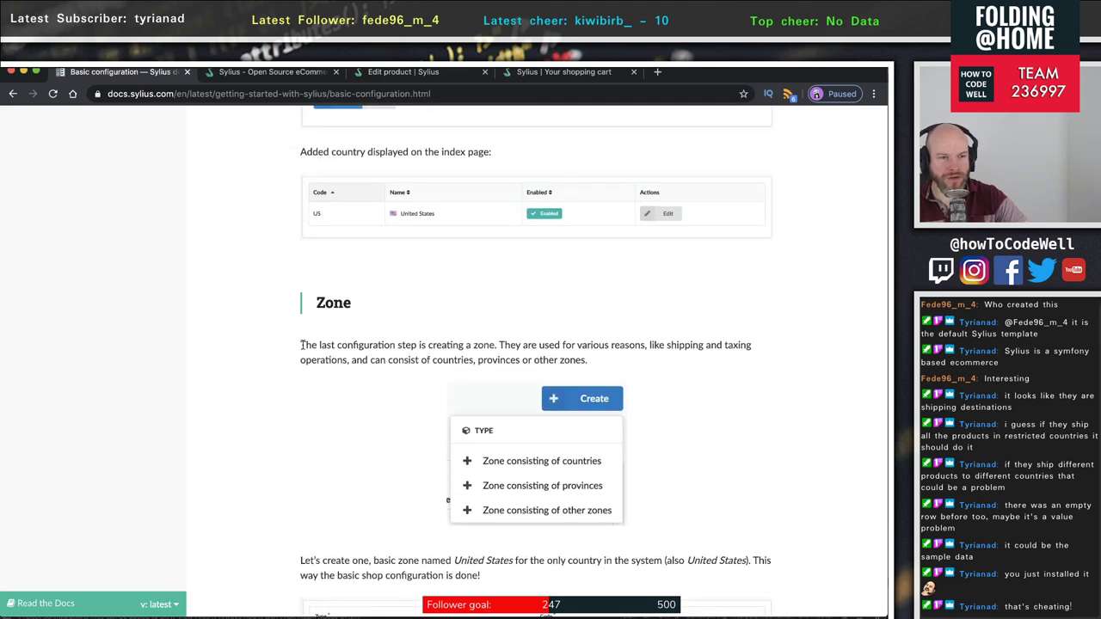
{"action": "left_click_drag", "start_coordinate": [301, 345], "coordinate": [679, 345]}
{"action": "left_click", "coordinate": [678, 345]}
{"action": "left_click_drag", "start_coordinate": [496, 345], "coordinate": [740, 362]}
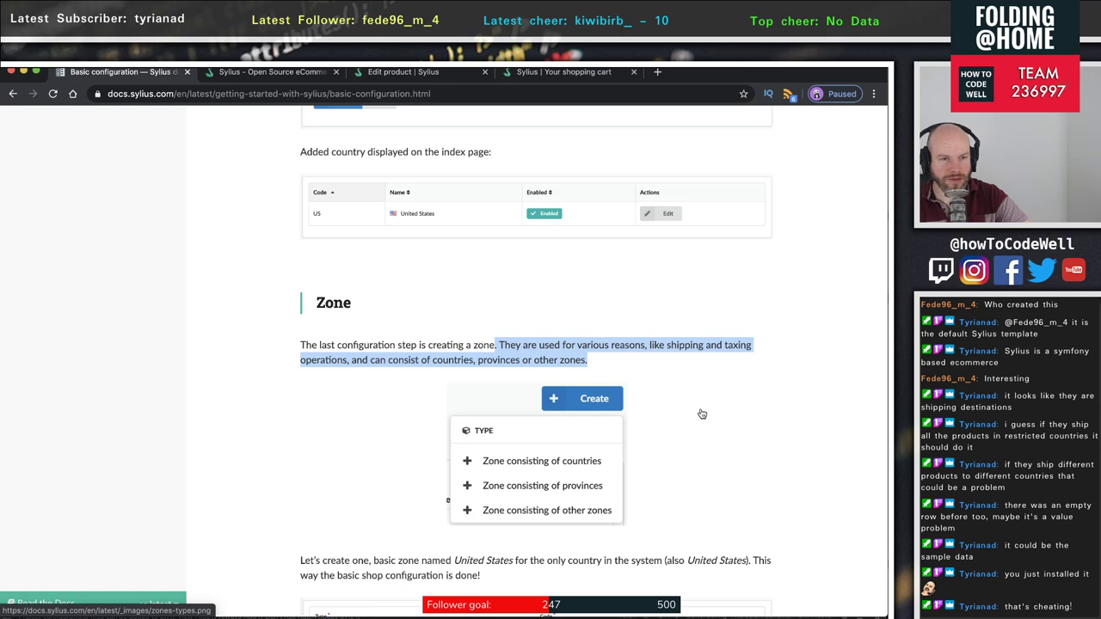
- Finish reading Basic configuration and continue to the Shipping & Payment page
{"action": "scroll", "coordinate": [614, 416], "scroll_direction": "down", "scroll_amount": 1}
{"action": "scroll", "coordinate": [613, 417], "scroll_direction": "down", "scroll_amount": 3}
{"action": "scroll", "coordinate": [638, 416], "scroll_direction": "down", "scroll_amount": 3}
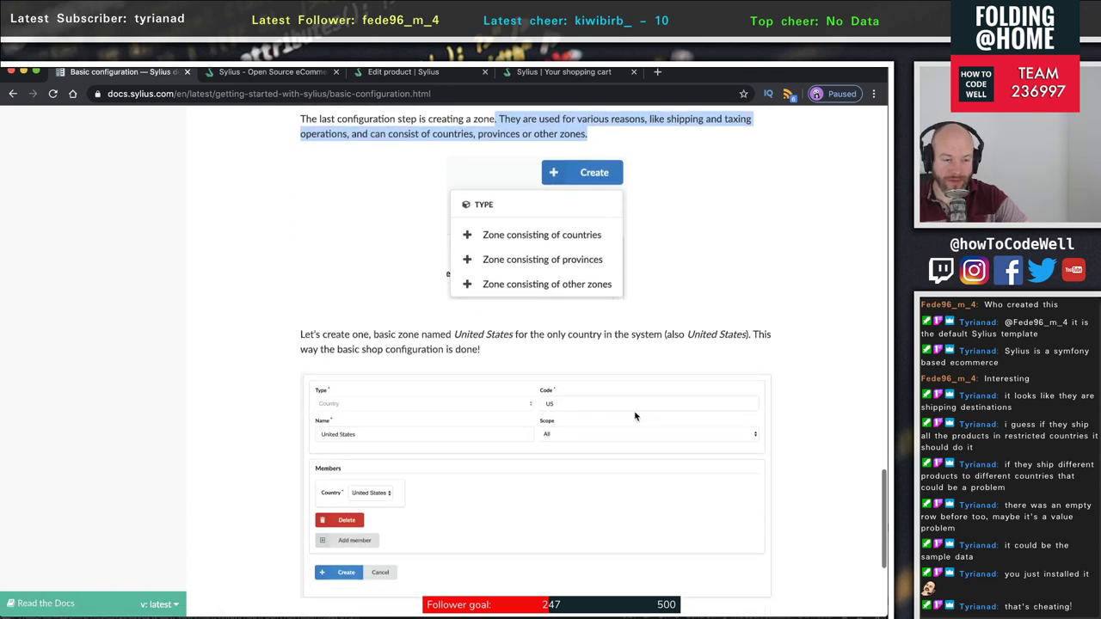
{"action": "scroll", "coordinate": [638, 416], "scroll_direction": "down", "scroll_amount": 5}
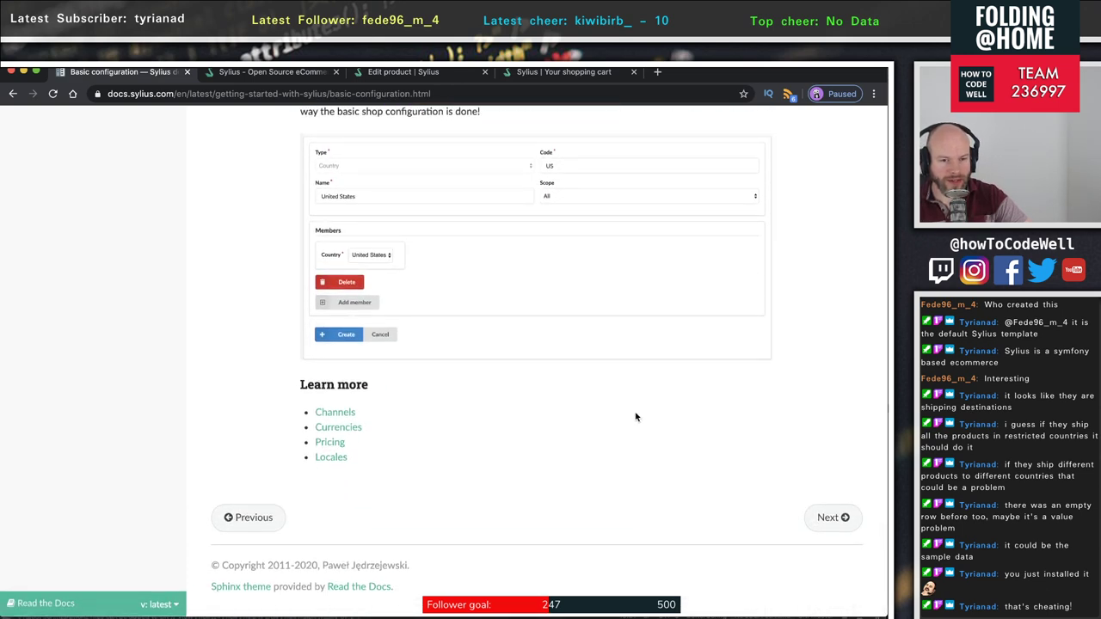
{"action": "left_click", "coordinate": [833, 518]}
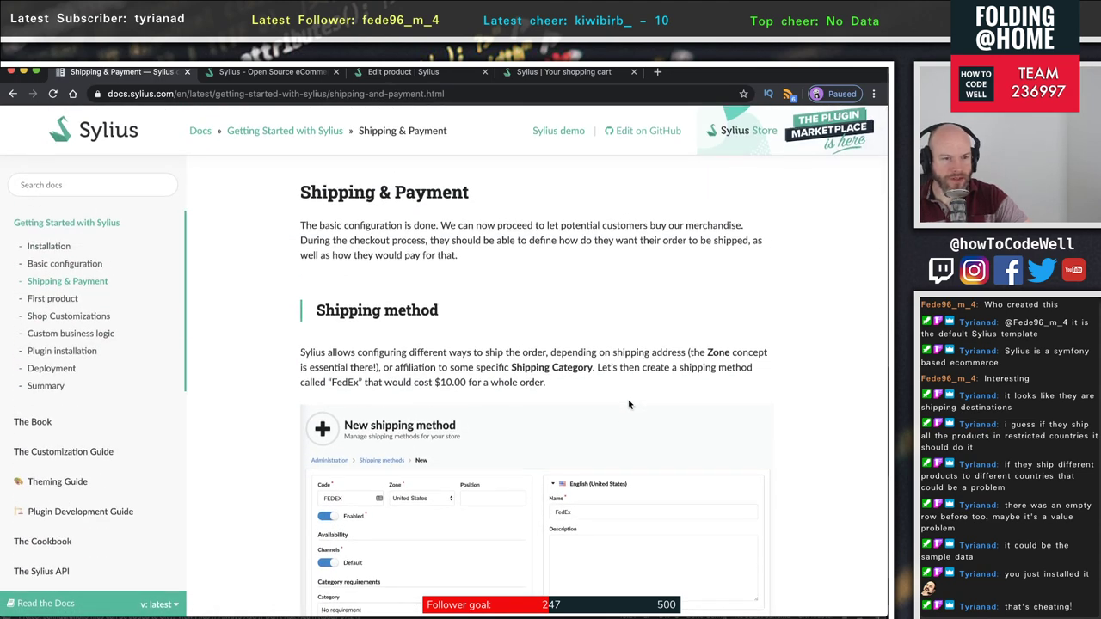
- Read through the Shipping & Payment documentation page
{"action": "scroll", "coordinate": [629, 404], "scroll_direction": "down", "scroll_amount": 2}
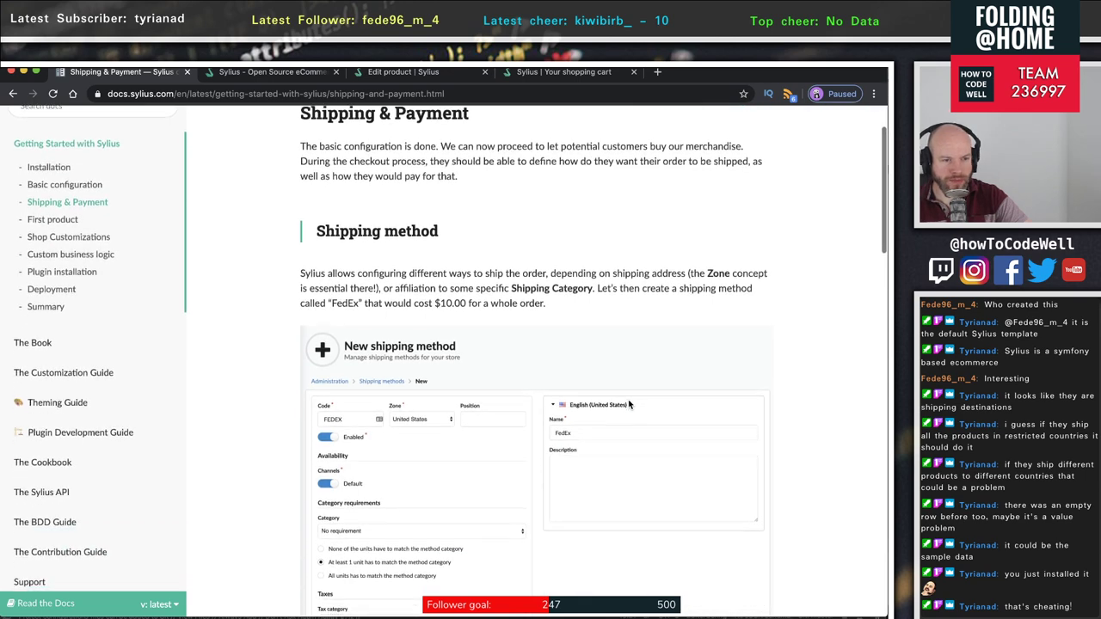
{"action": "scroll", "coordinate": [628, 404], "scroll_direction": "down", "scroll_amount": 2}
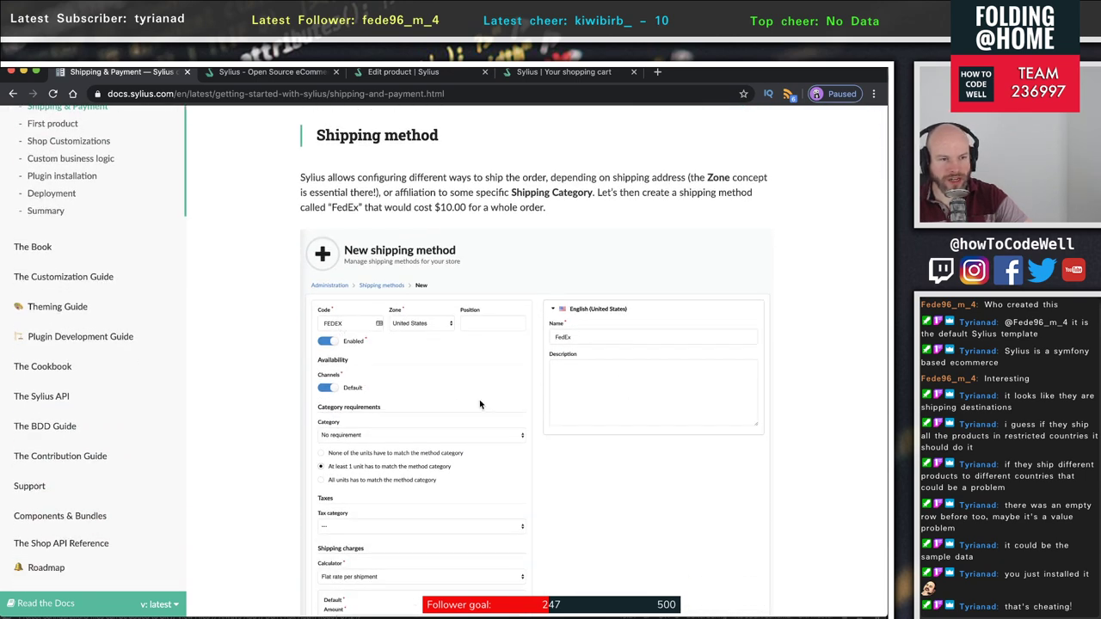
{"action": "scroll", "coordinate": [479, 404], "scroll_direction": "down", "scroll_amount": 6}
{"action": "scroll", "coordinate": [479, 405], "scroll_direction": "down", "scroll_amount": 5}
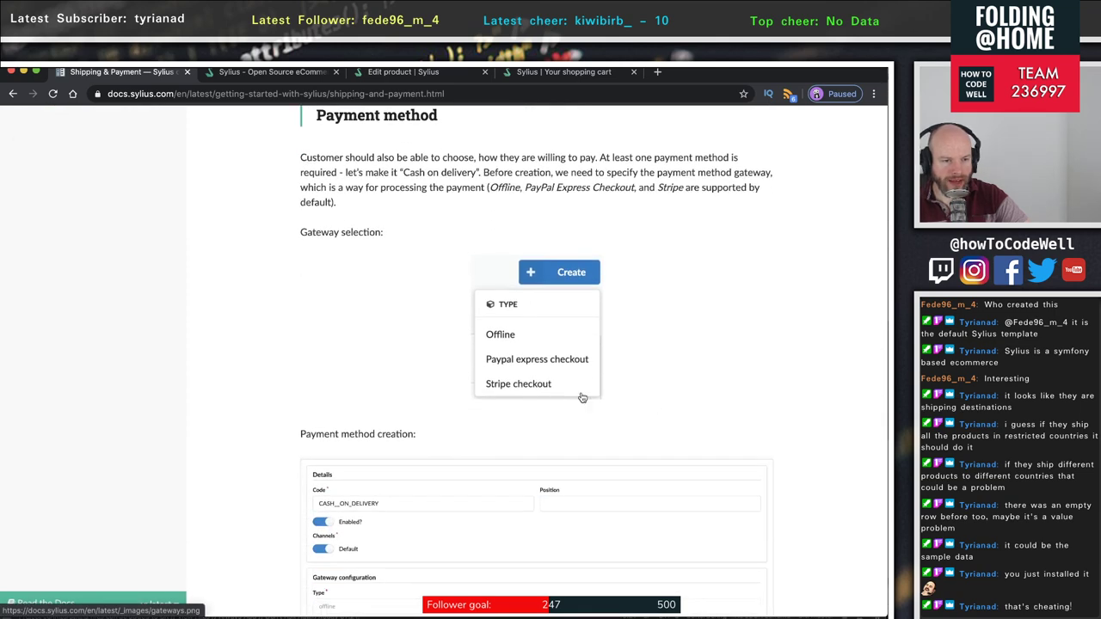
{"action": "scroll", "coordinate": [511, 396], "scroll_direction": "down", "scroll_amount": 3}
{"action": "scroll", "coordinate": [562, 400], "scroll_direction": "down", "scroll_amount": 5}
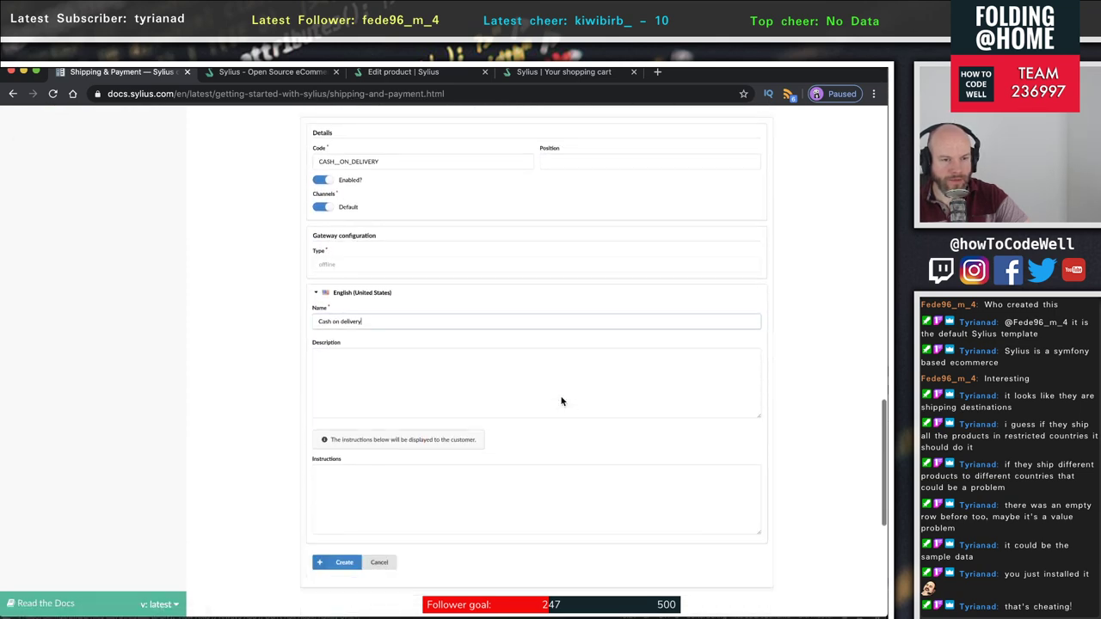
{"action": "scroll", "coordinate": [562, 400], "scroll_direction": "up", "scroll_amount": 4}
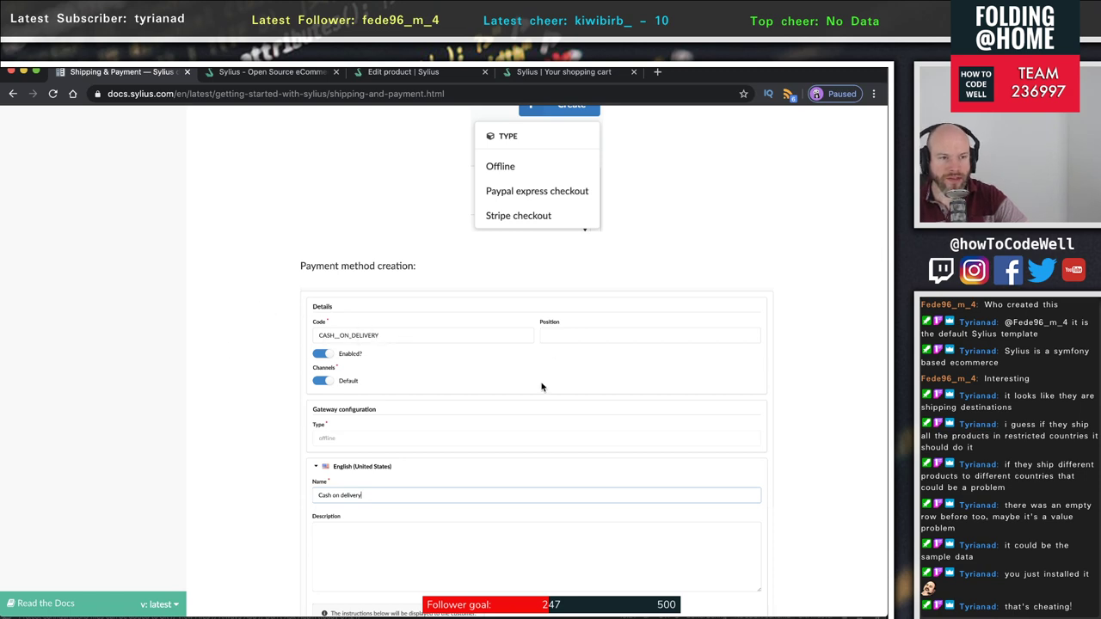
{"action": "scroll", "coordinate": [545, 391], "scroll_direction": "up", "scroll_amount": 5}
{"action": "scroll", "coordinate": [545, 388], "scroll_direction": "down", "scroll_amount": 2}
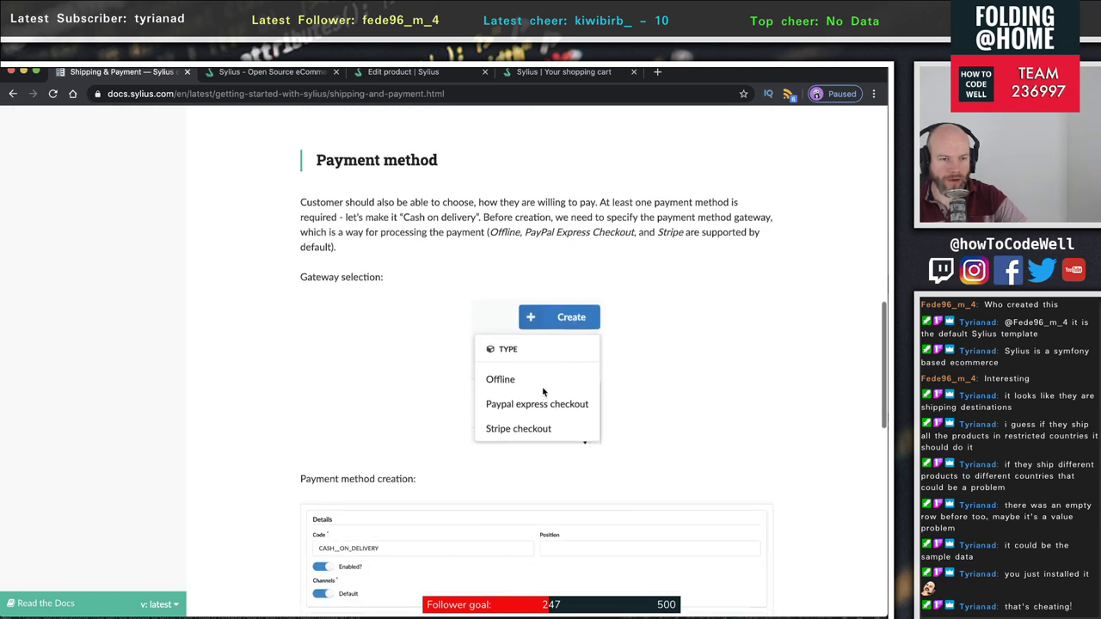
{"action": "scroll", "coordinate": [590, 405], "scroll_direction": "down", "scroll_amount": 7}
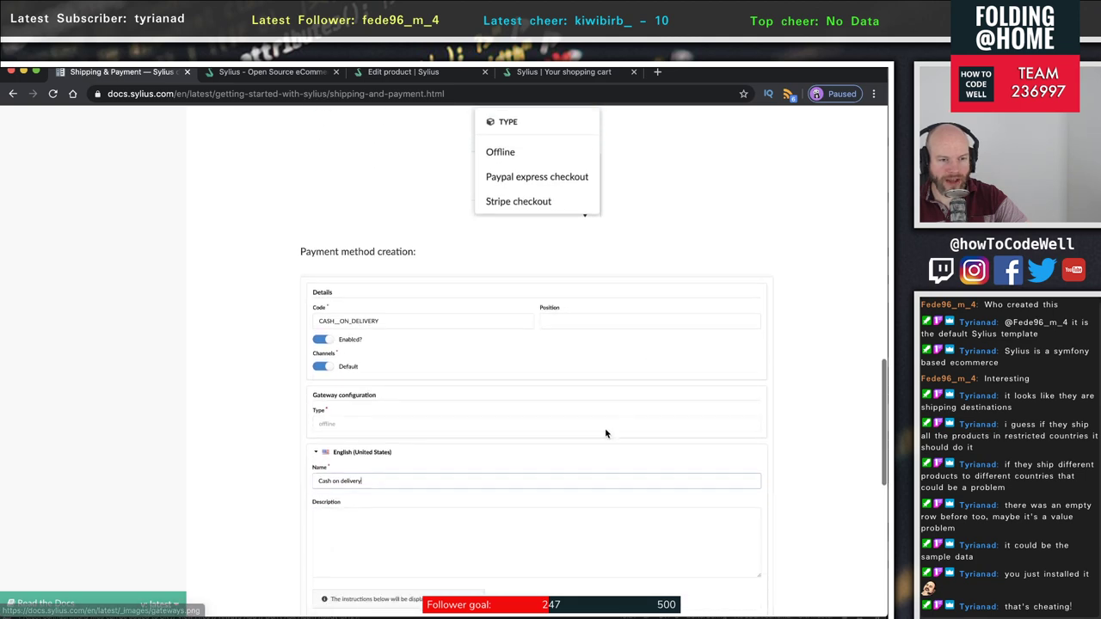
{"action": "scroll", "coordinate": [586, 437], "scroll_direction": "down", "scroll_amount": 1}
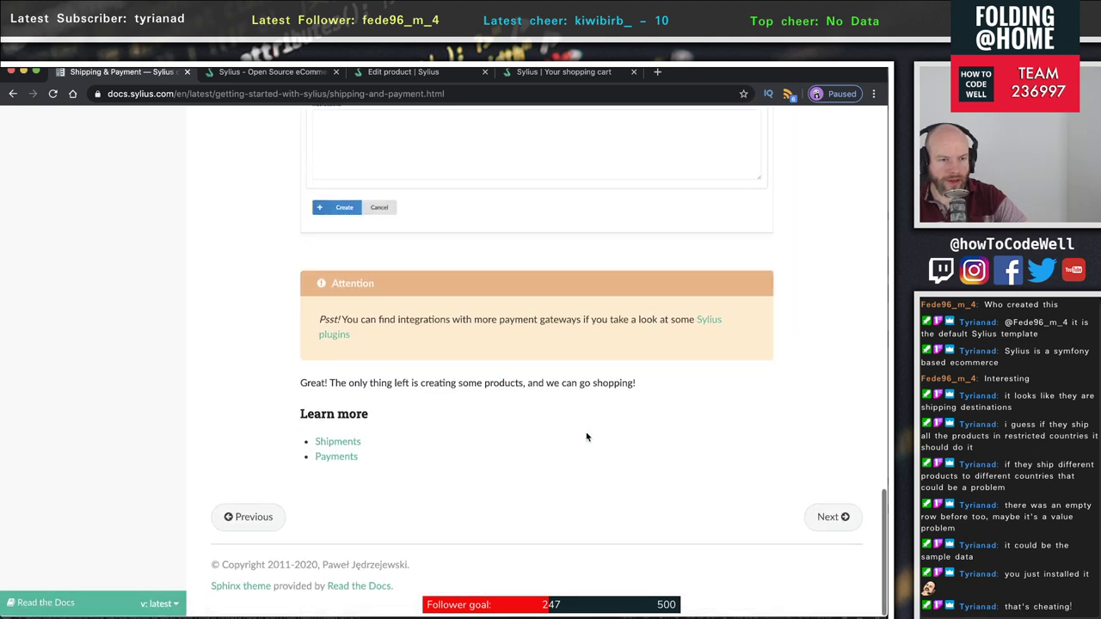
- Read the First product page and continue to Shop Customizations
{"action": "left_click", "coordinate": [828, 519]}
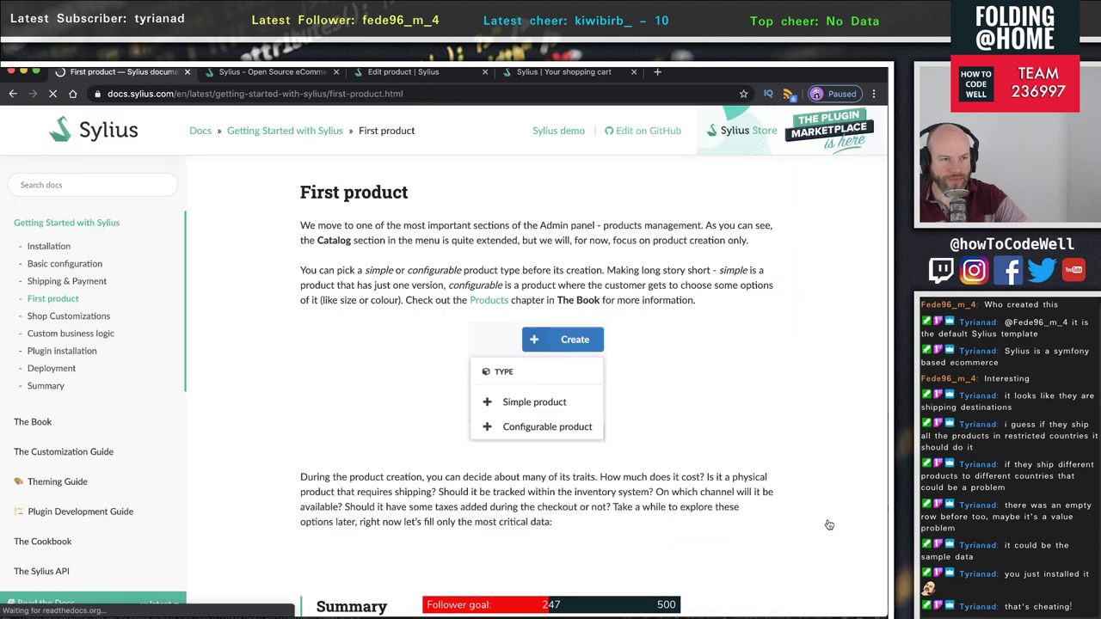
{"action": "scroll", "coordinate": [682, 420], "scroll_direction": "down", "scroll_amount": 4}
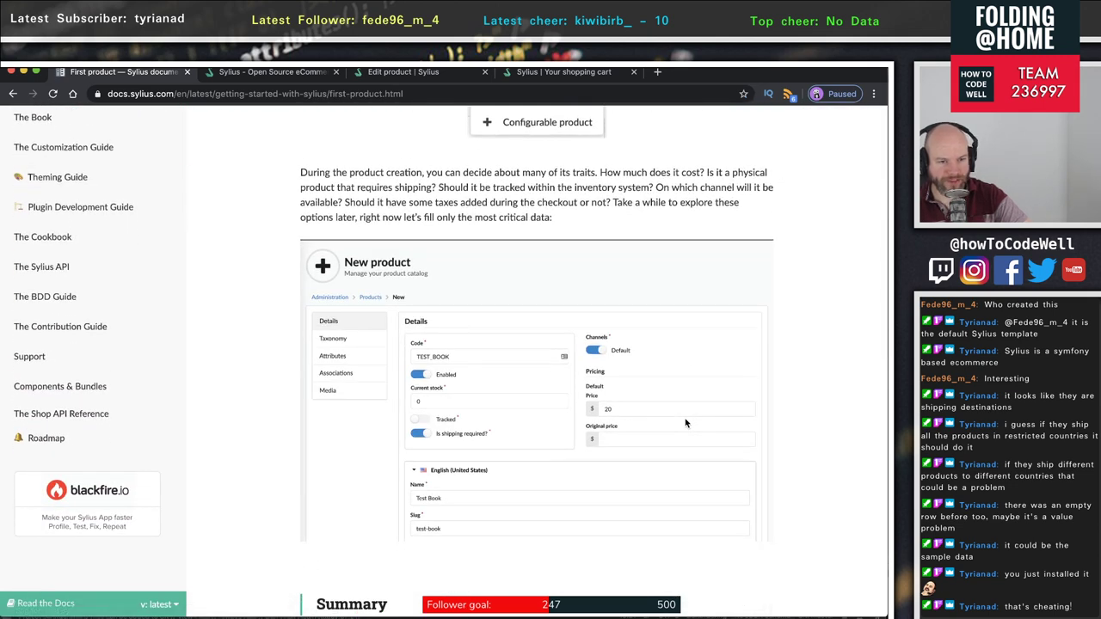
{"action": "scroll", "coordinate": [685, 422], "scroll_direction": "down", "scroll_amount": 7}
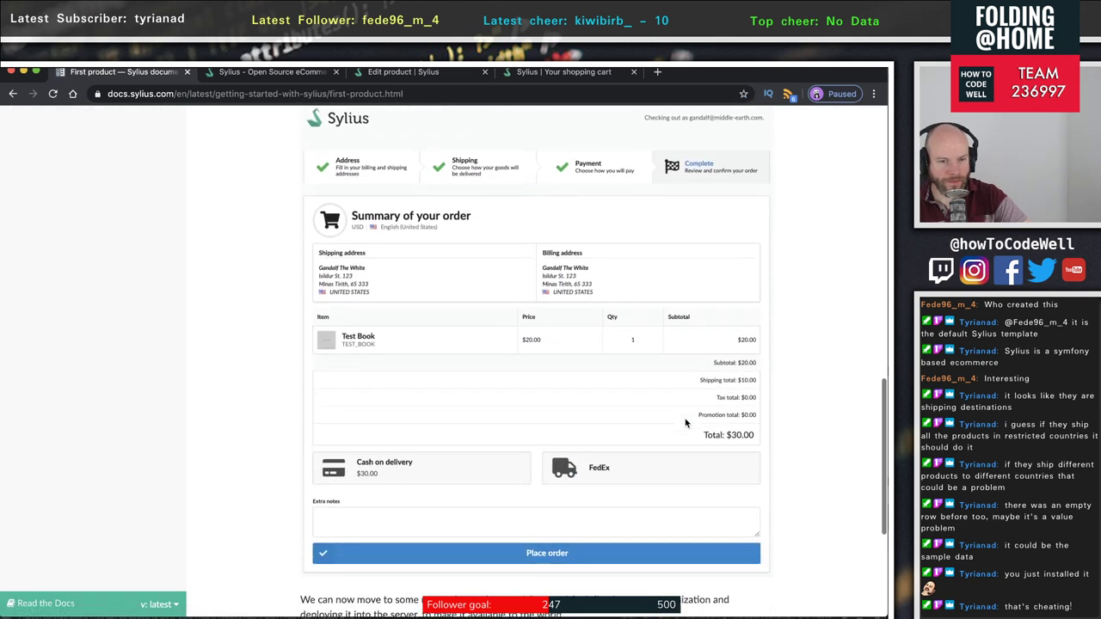
{"action": "scroll", "coordinate": [686, 422], "scroll_direction": "down", "scroll_amount": 3}
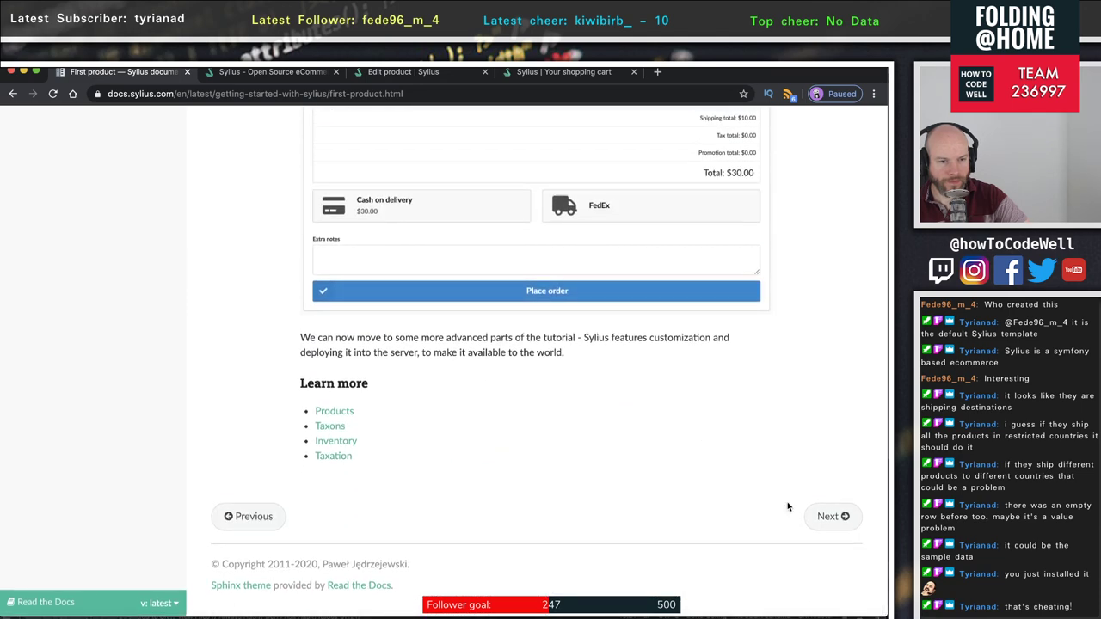
{"action": "left_click", "coordinate": [831, 517]}
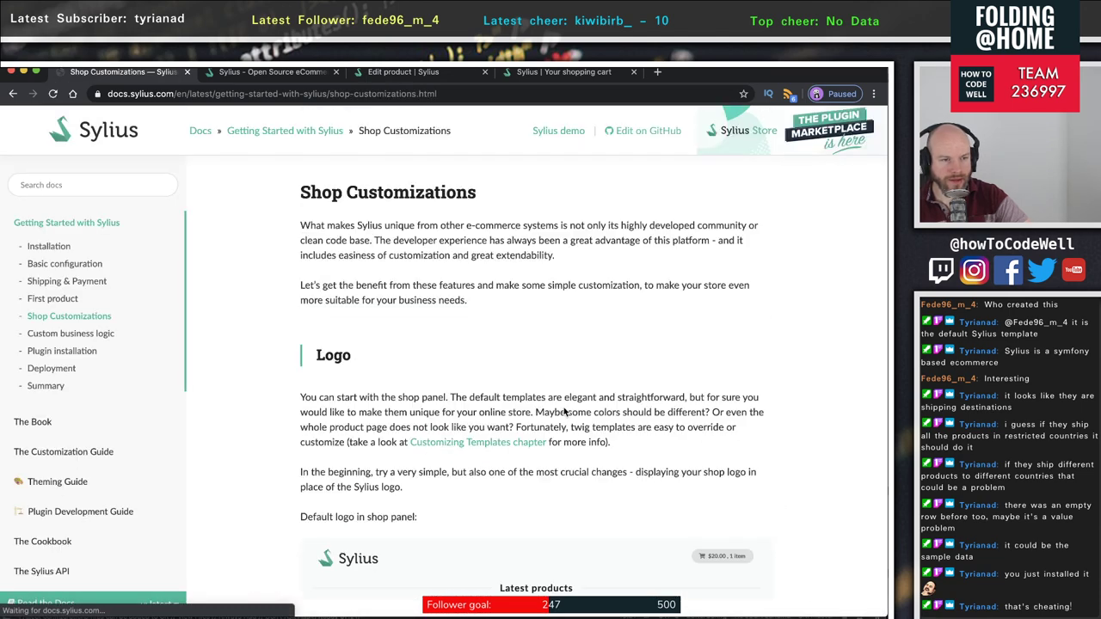
- Highlight key lines in the Shop Customizations introduction and the opening of the Logo section
{"action": "scroll", "coordinate": [565, 411], "scroll_direction": "down", "scroll_amount": 2}
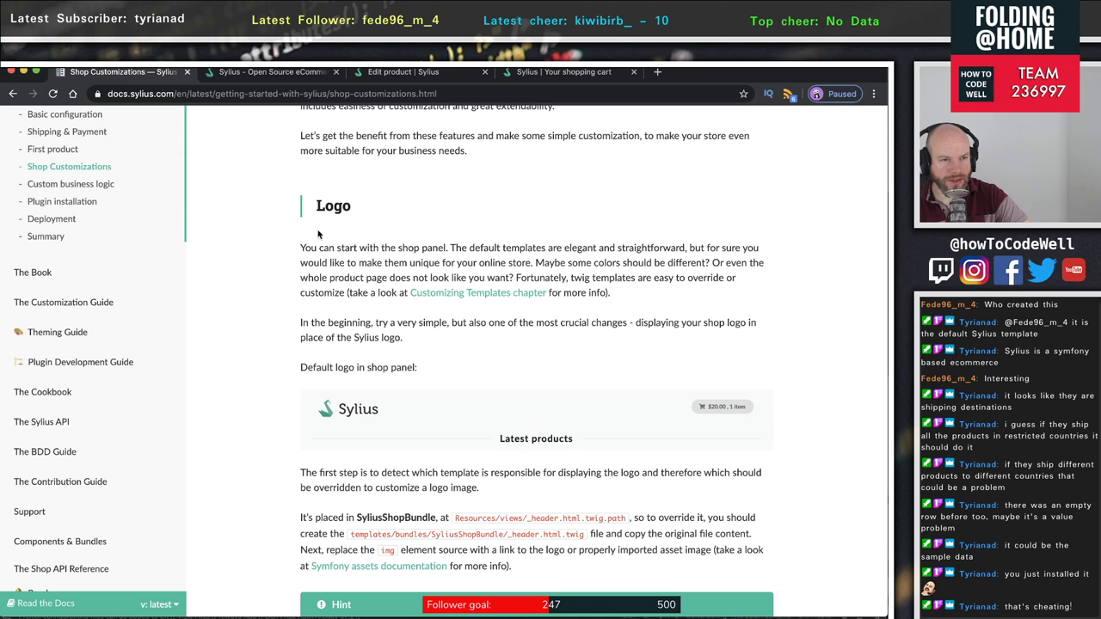
{"action": "left_click_drag", "start_coordinate": [300, 248], "coordinate": [517, 246]}
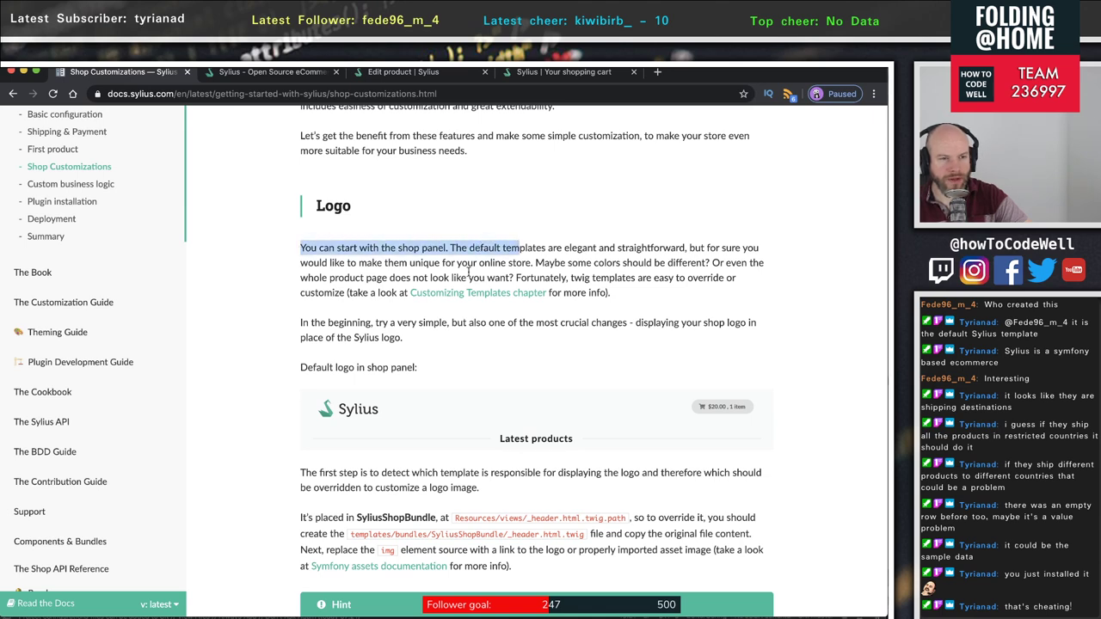
{"action": "scroll", "coordinate": [468, 271], "scroll_direction": "up", "scroll_amount": 2}
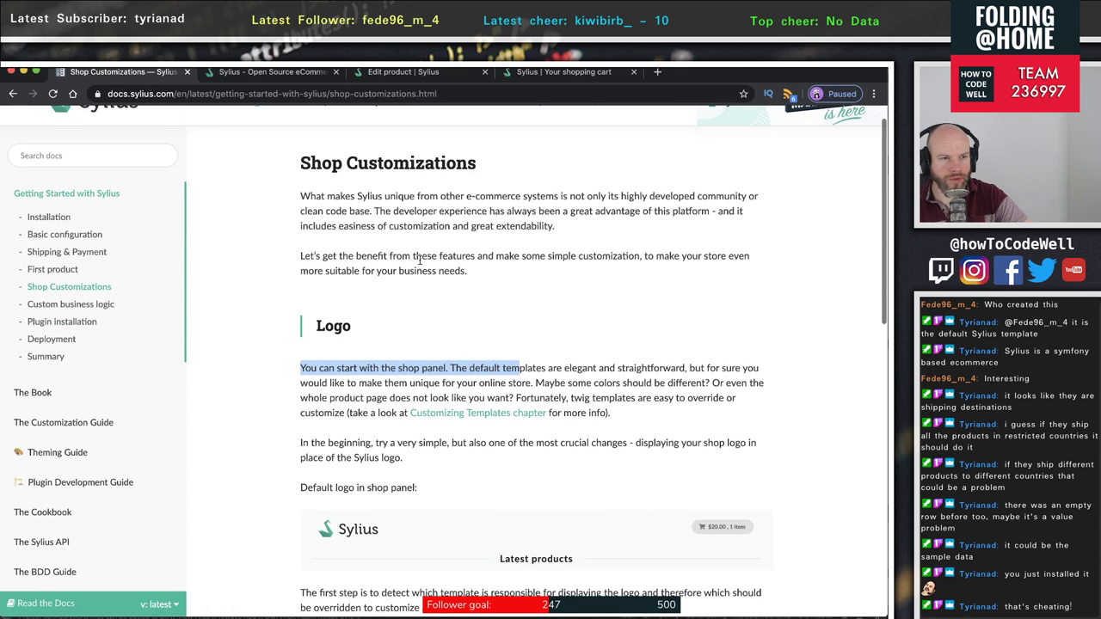
{"action": "left_click_drag", "start_coordinate": [309, 196], "coordinate": [397, 241]}
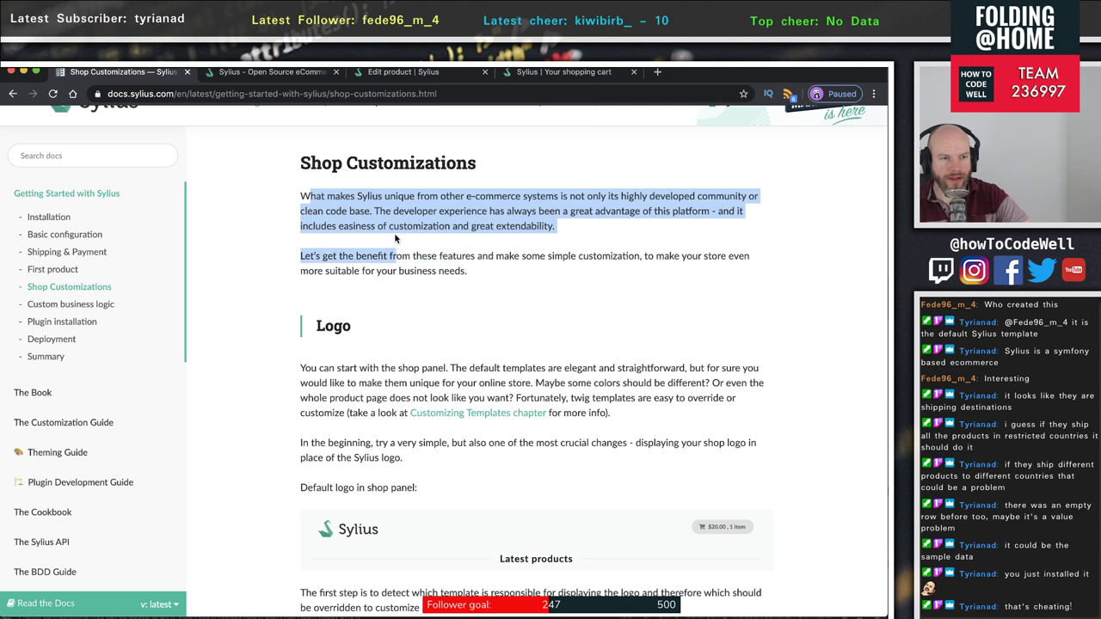
{"action": "left_click", "coordinate": [353, 275]}
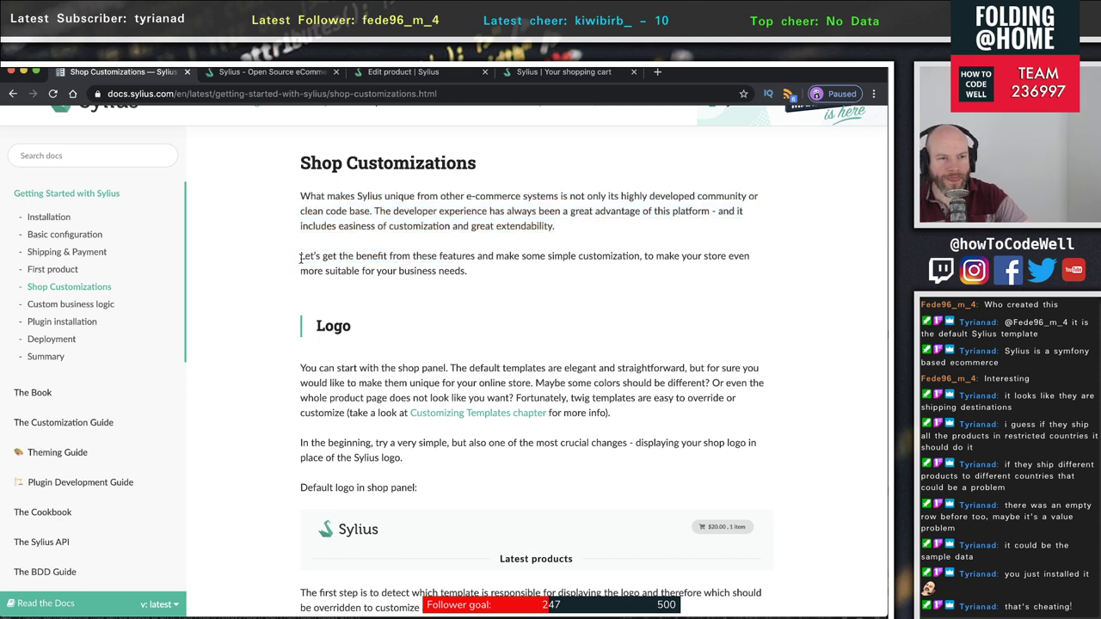
{"action": "left_click_drag", "start_coordinate": [318, 368], "coordinate": [668, 401]}
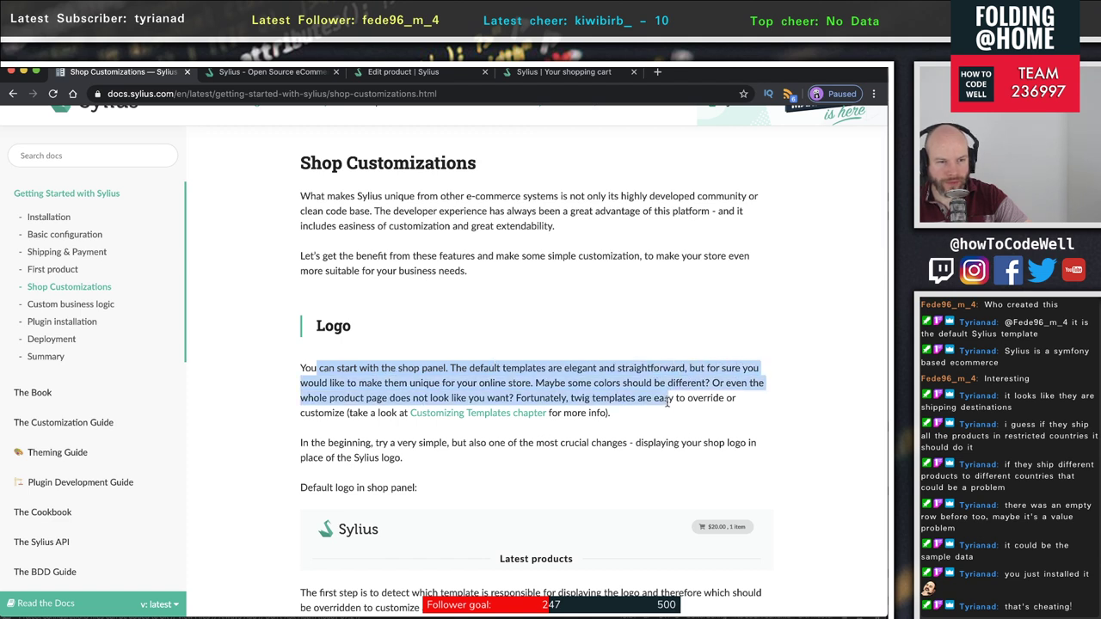
{"action": "left_click", "coordinate": [428, 389]}
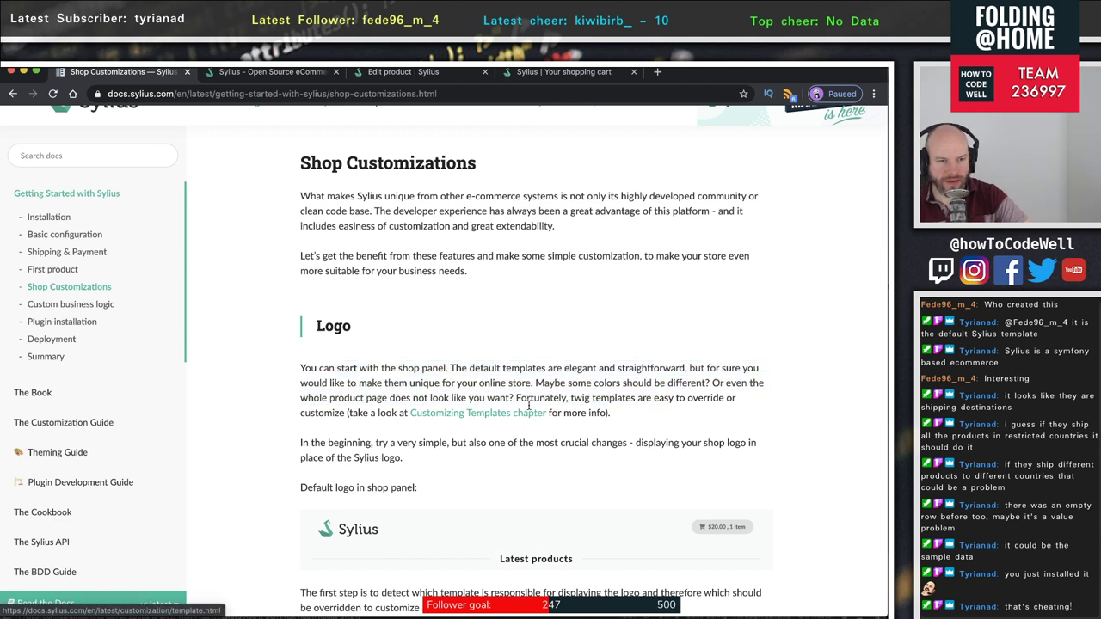
- Read further and highlight the sentence about finding the logo template
{"action": "scroll", "coordinate": [481, 455], "scroll_direction": "down", "scroll_amount": 2}
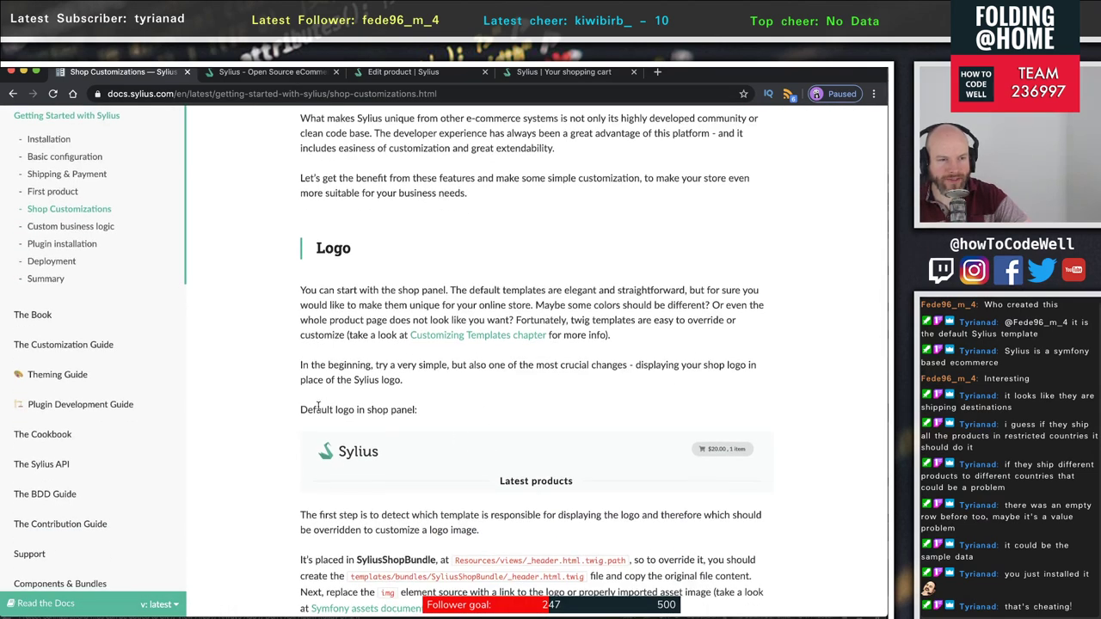
{"action": "left_click_drag", "start_coordinate": [308, 410], "coordinate": [459, 412]}
{"action": "scroll", "coordinate": [538, 473], "scroll_direction": "down", "scroll_amount": 2}
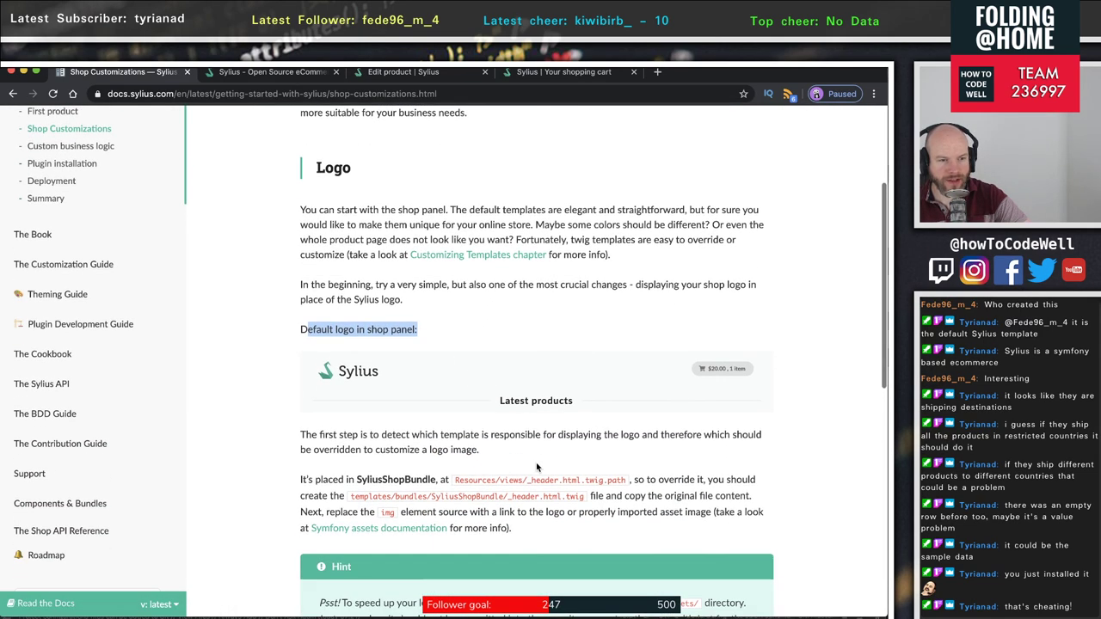
{"action": "left_click_drag", "start_coordinate": [337, 435], "coordinate": [667, 443]}
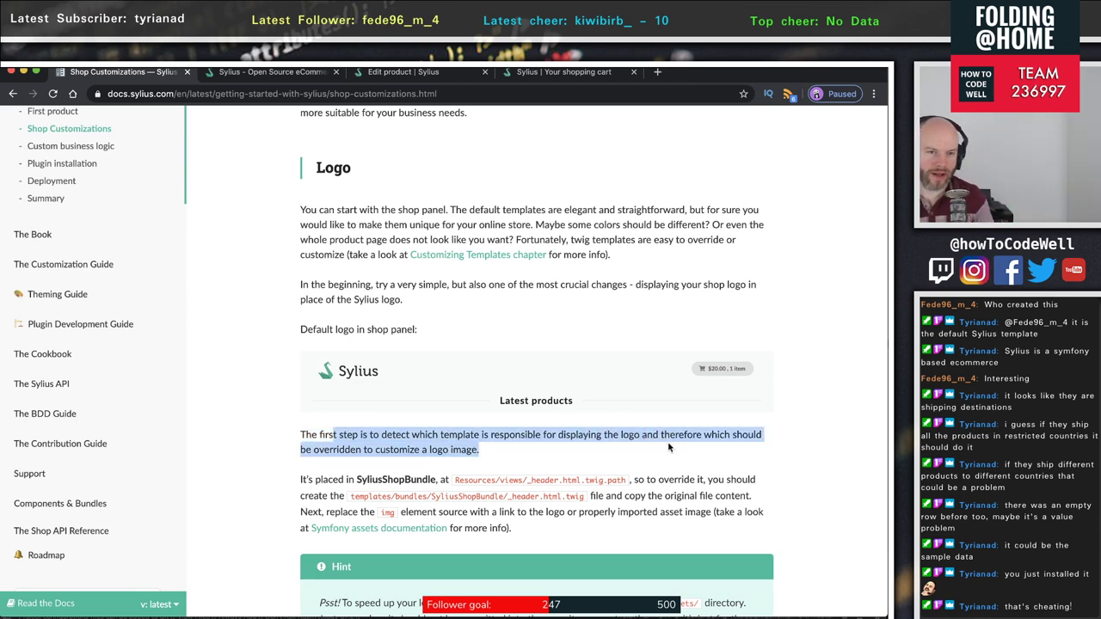
{"action": "scroll", "coordinate": [582, 445], "scroll_direction": "down", "scroll_amount": 2}
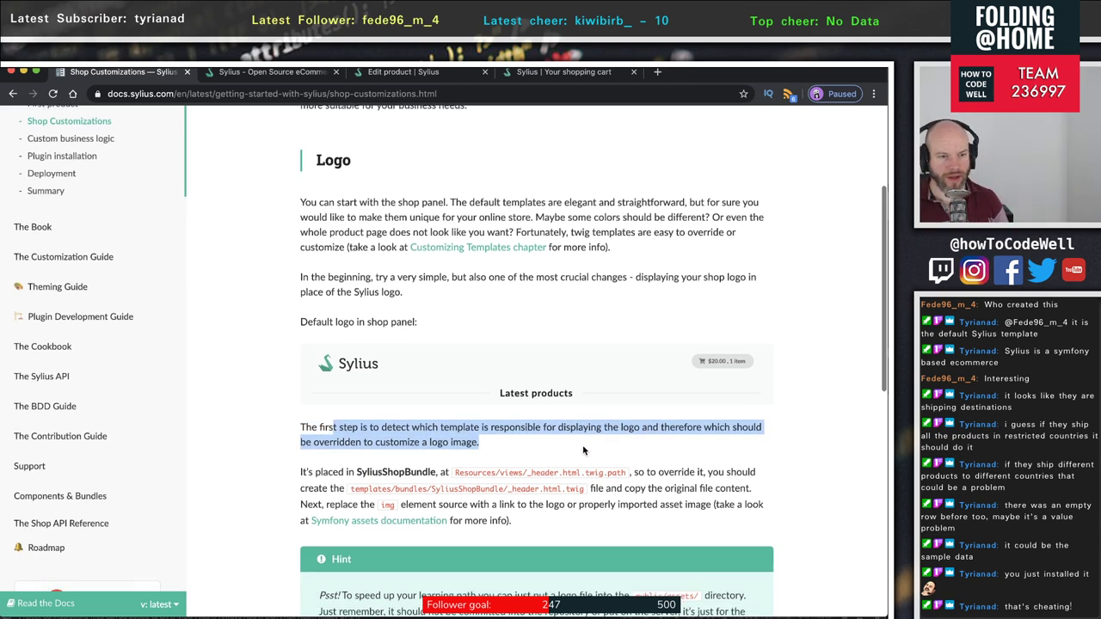
- Highlight the logo template's location in SyliusShopBundle, then scroll to the page's Previous/Next buttons
{"action": "left_click", "coordinate": [287, 428]}
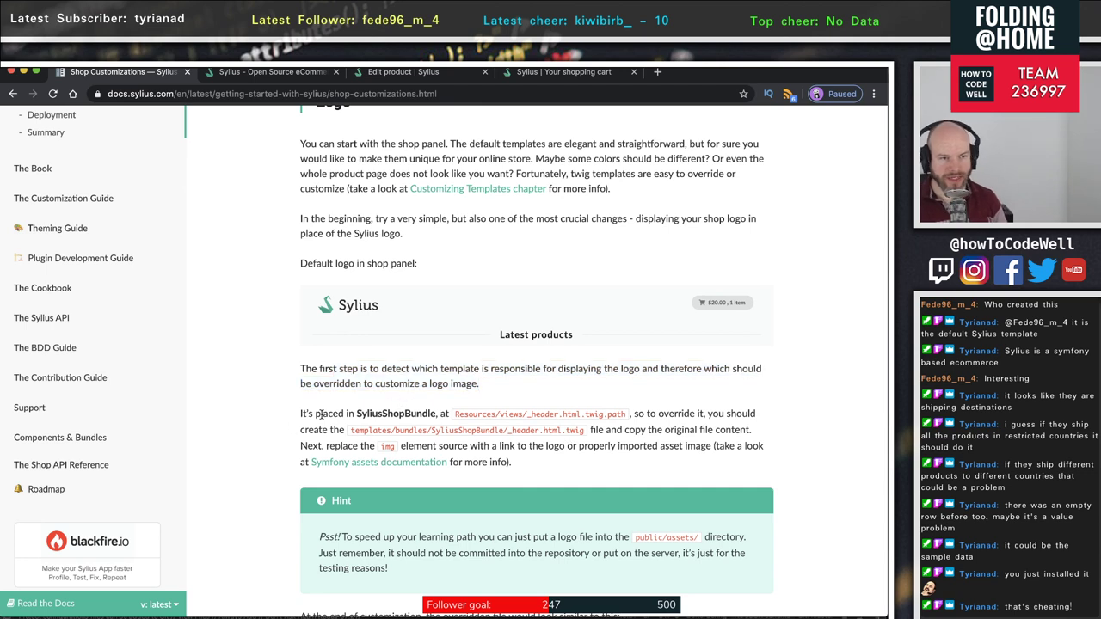
{"action": "left_click_drag", "start_coordinate": [316, 413], "coordinate": [353, 445]}
{"action": "double_click", "coordinate": [423, 414]}
{"action": "left_click", "coordinate": [602, 462]}
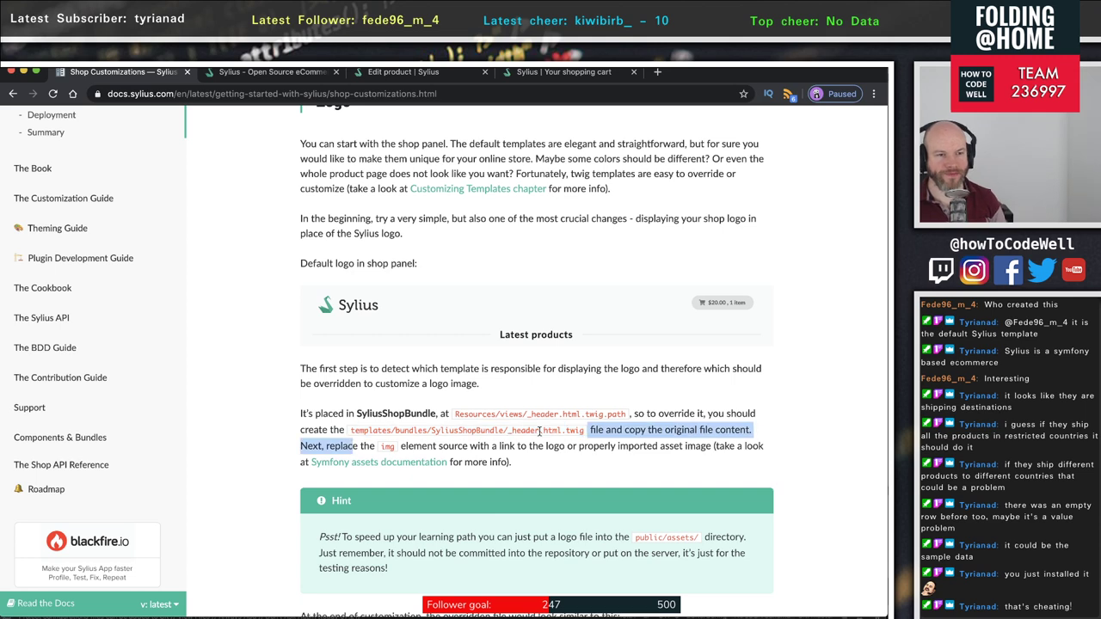
{"action": "scroll", "coordinate": [598, 432], "scroll_direction": "down", "scroll_amount": 2}
{"action": "scroll", "coordinate": [599, 435], "scroll_direction": "down", "scroll_amount": 3}
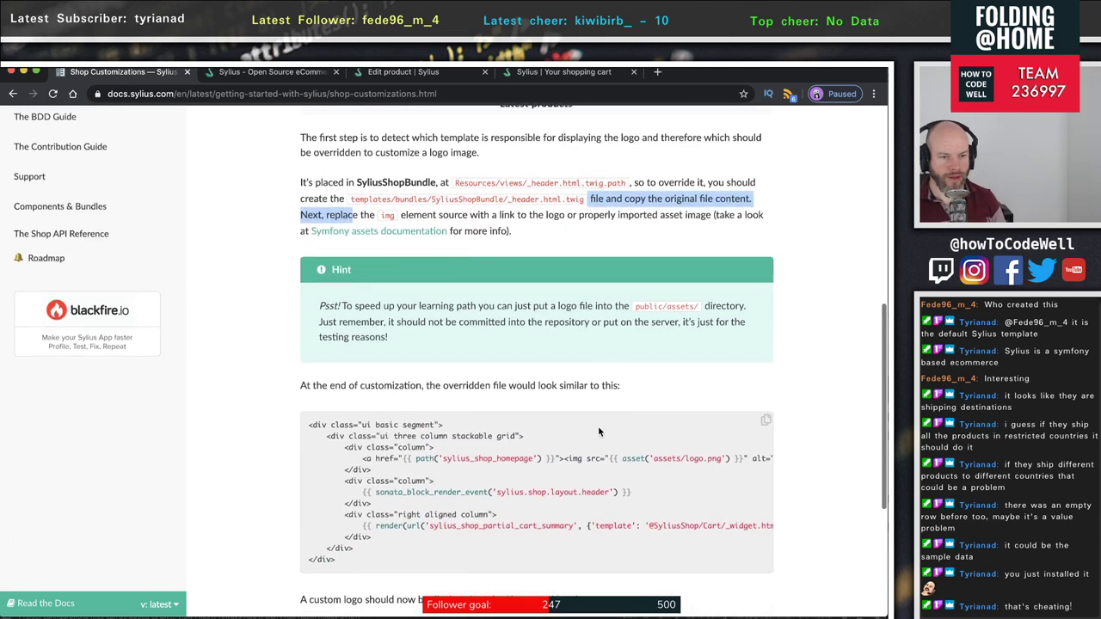
{"action": "scroll", "coordinate": [543, 419], "scroll_direction": "down", "scroll_amount": 5}
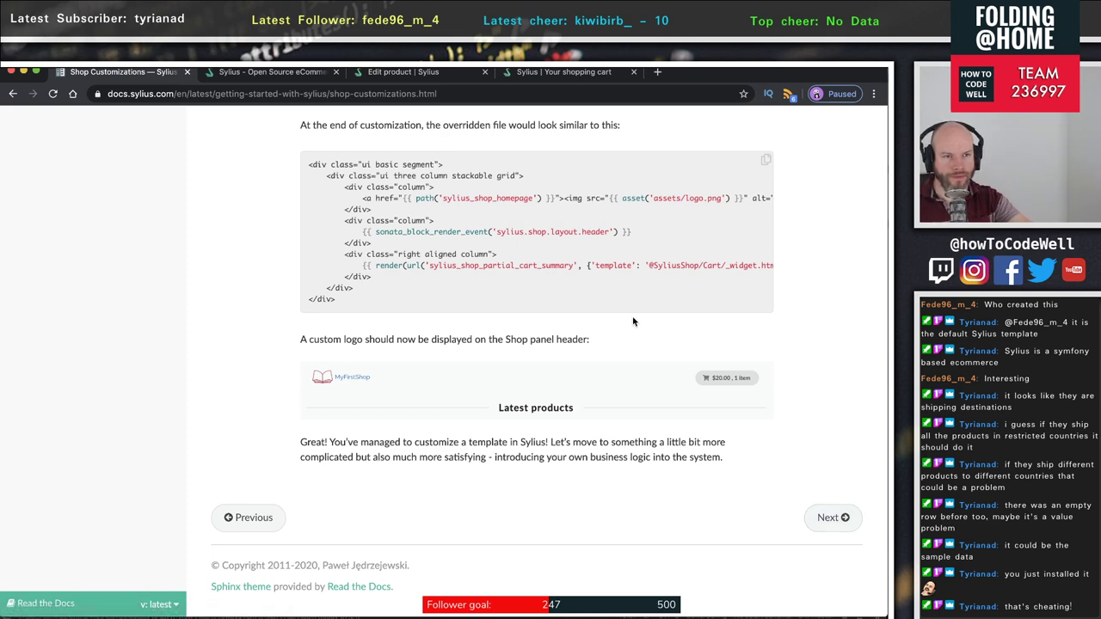
- Go to the Custom business logic page and read its parcel shipping calculator example
{"action": "left_click", "coordinate": [833, 517]}
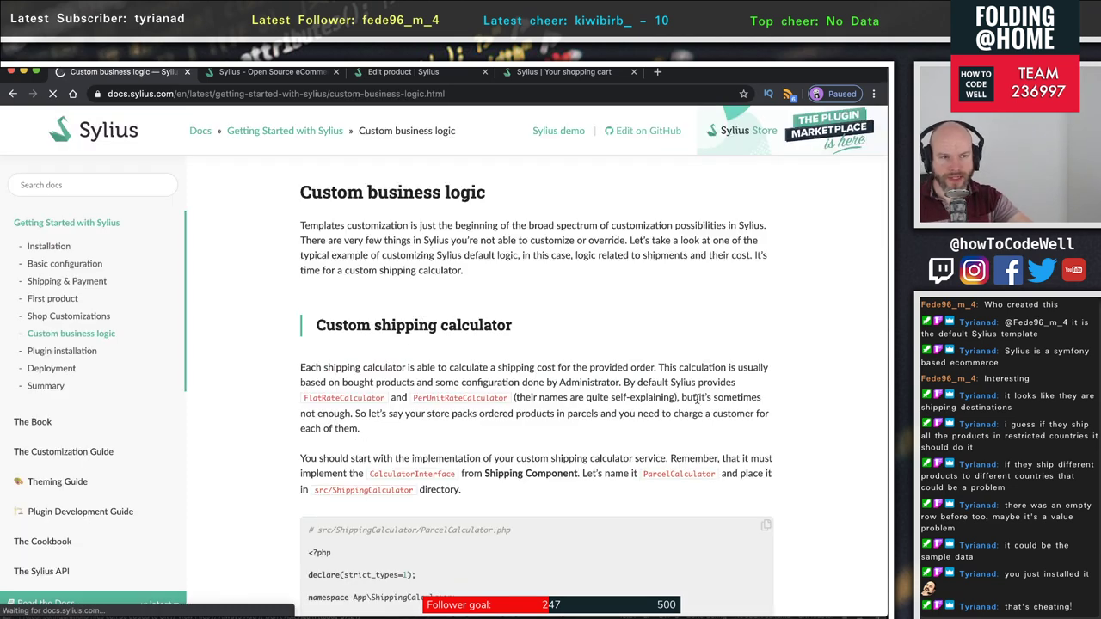
{"action": "scroll", "coordinate": [697, 402], "scroll_direction": "down", "scroll_amount": 5}
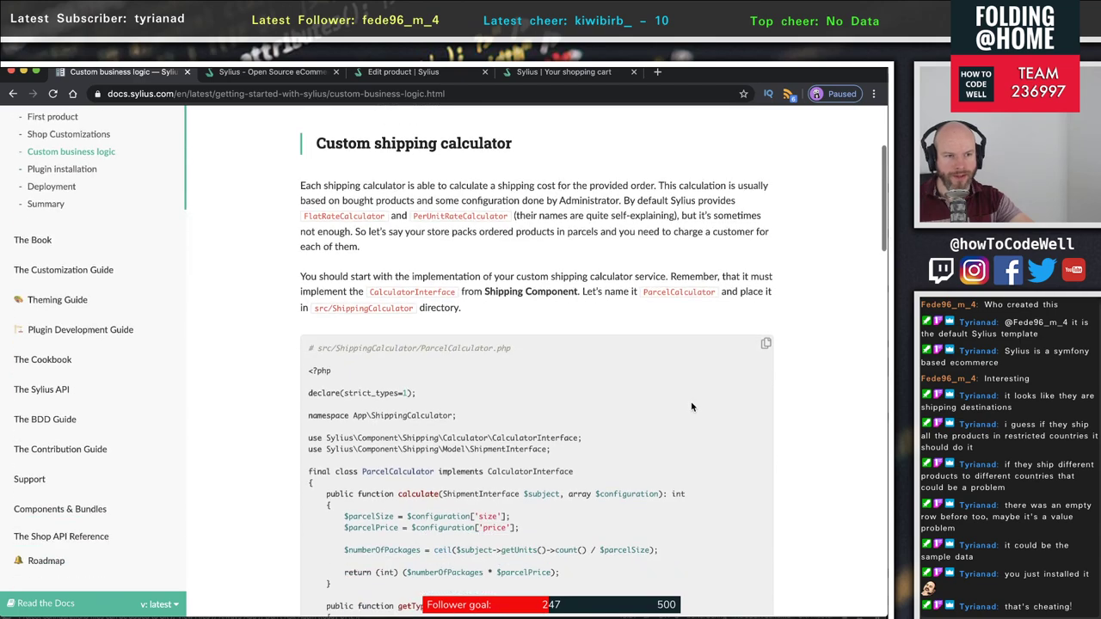
{"action": "scroll", "coordinate": [690, 400], "scroll_direction": "up", "scroll_amount": 5}
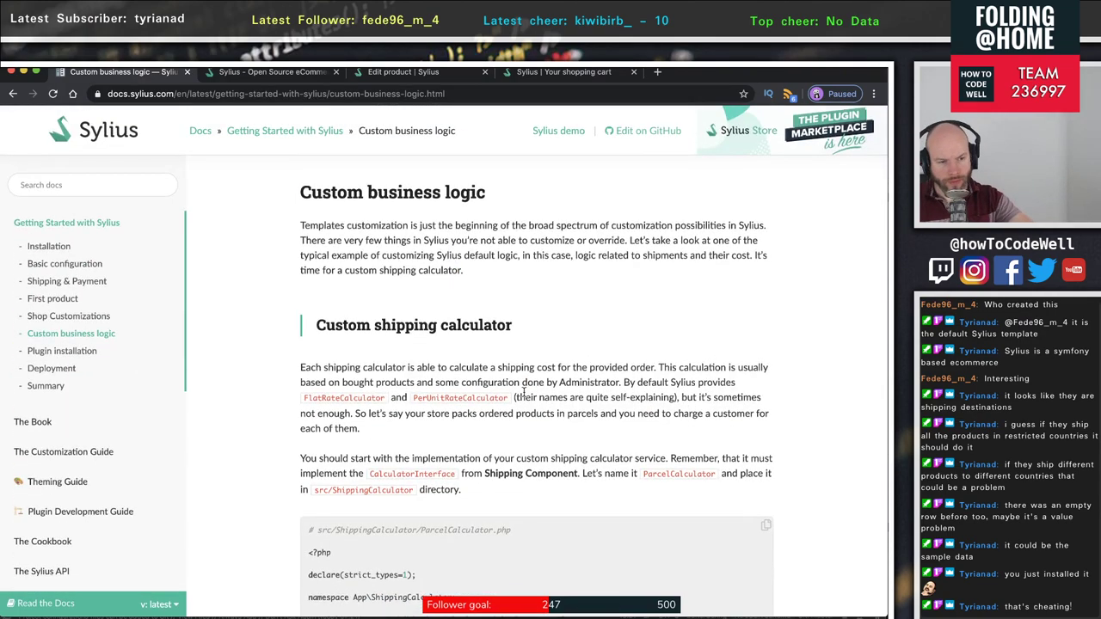
{"action": "scroll", "coordinate": [523, 391], "scroll_direction": "down", "scroll_amount": 4}
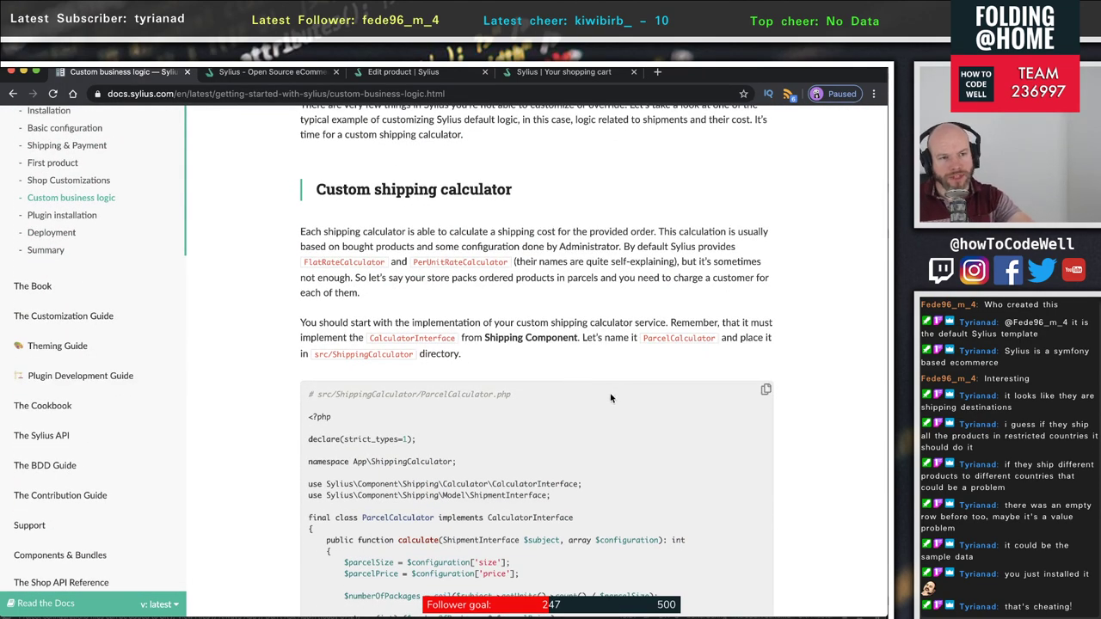
{"action": "scroll", "coordinate": [611, 397], "scroll_direction": "down", "scroll_amount": 15}
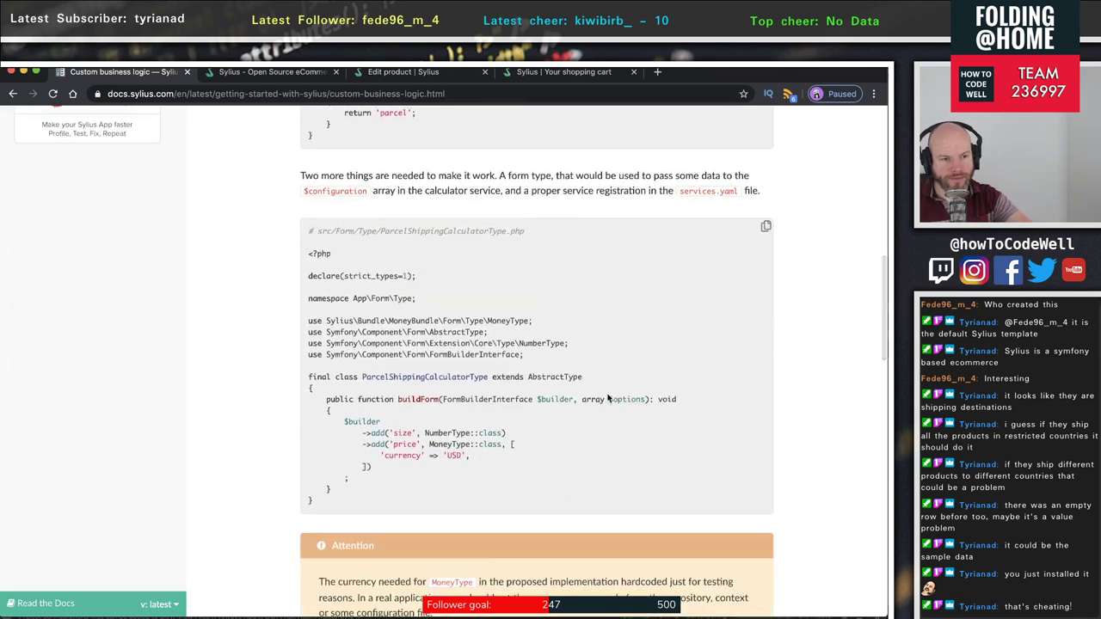
{"action": "scroll", "coordinate": [607, 398], "scroll_direction": "down", "scroll_amount": 10}
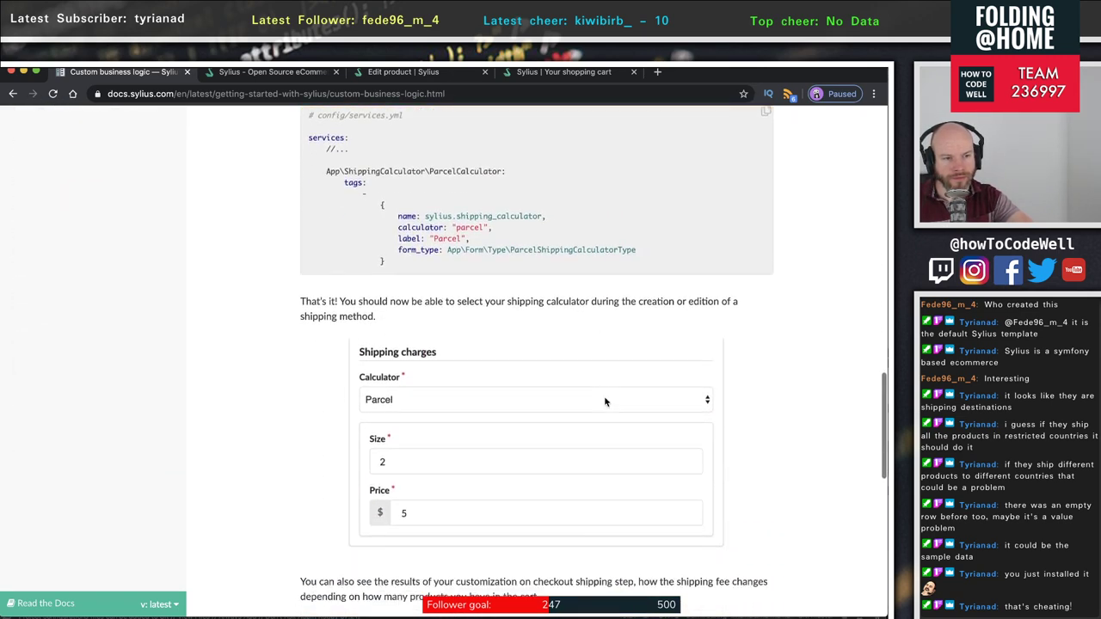
{"action": "scroll", "coordinate": [604, 402], "scroll_direction": "down", "scroll_amount": 10}
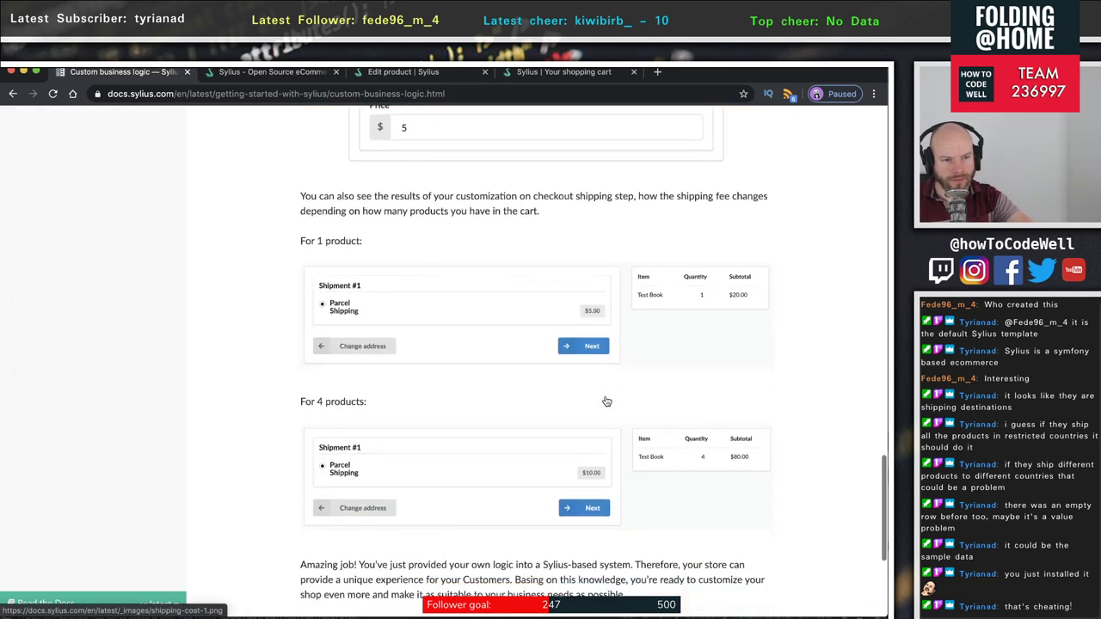
- Finish the Custom business logic page and continue to the Plugin installation page
{"action": "scroll", "coordinate": [606, 402], "scroll_direction": "down", "scroll_amount": 7}
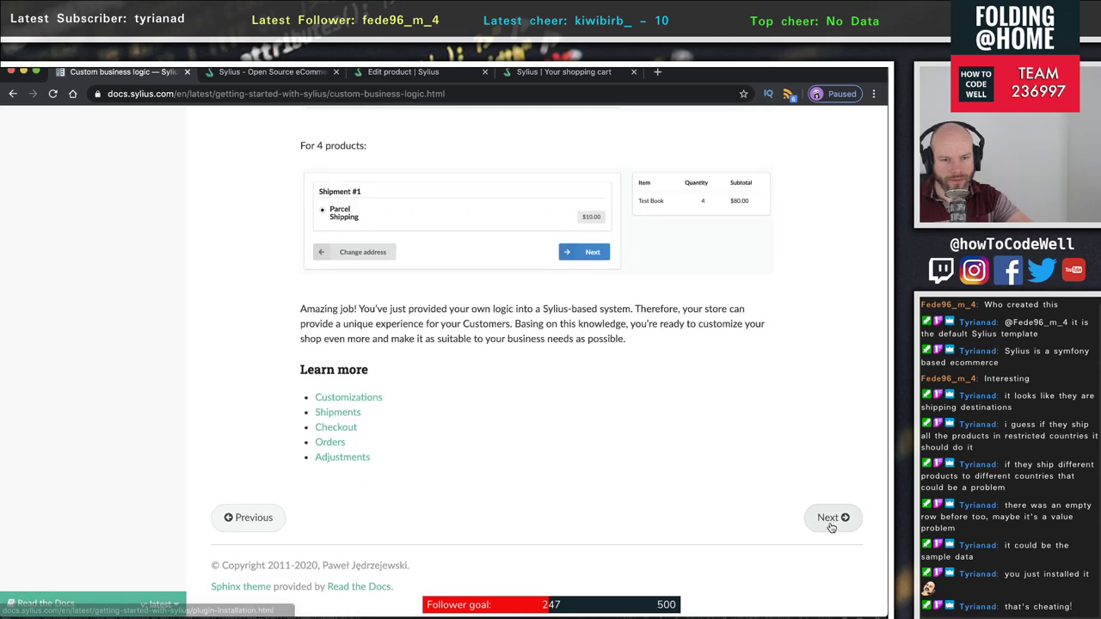
{"action": "left_click", "coordinate": [831, 521]}
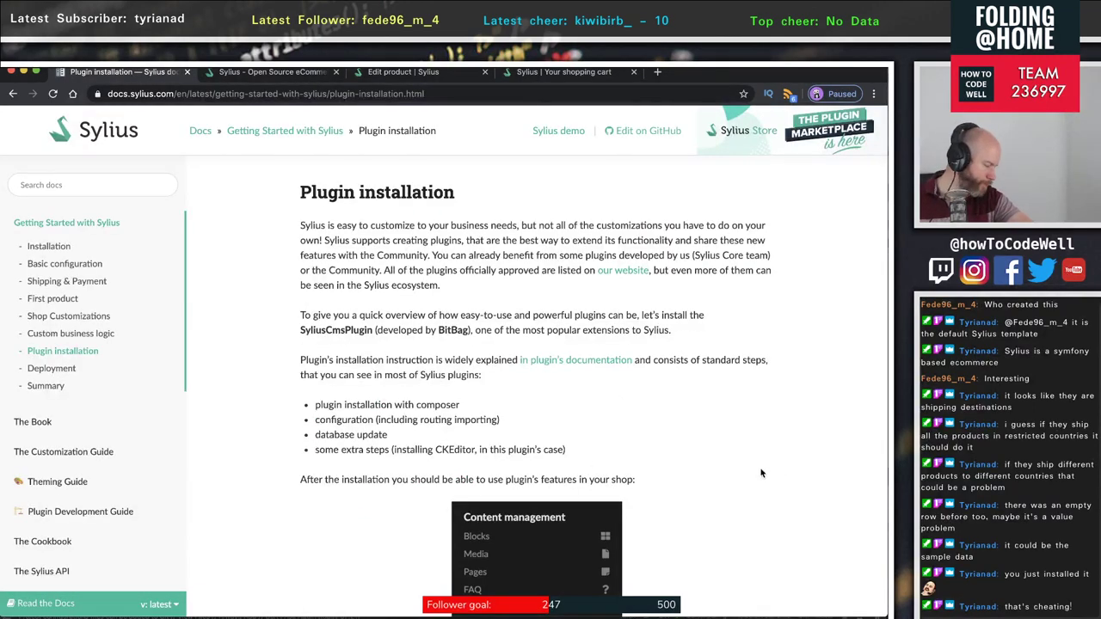
{"action": "scroll", "coordinate": [570, 448], "scroll_direction": "down", "scroll_amount": 2}
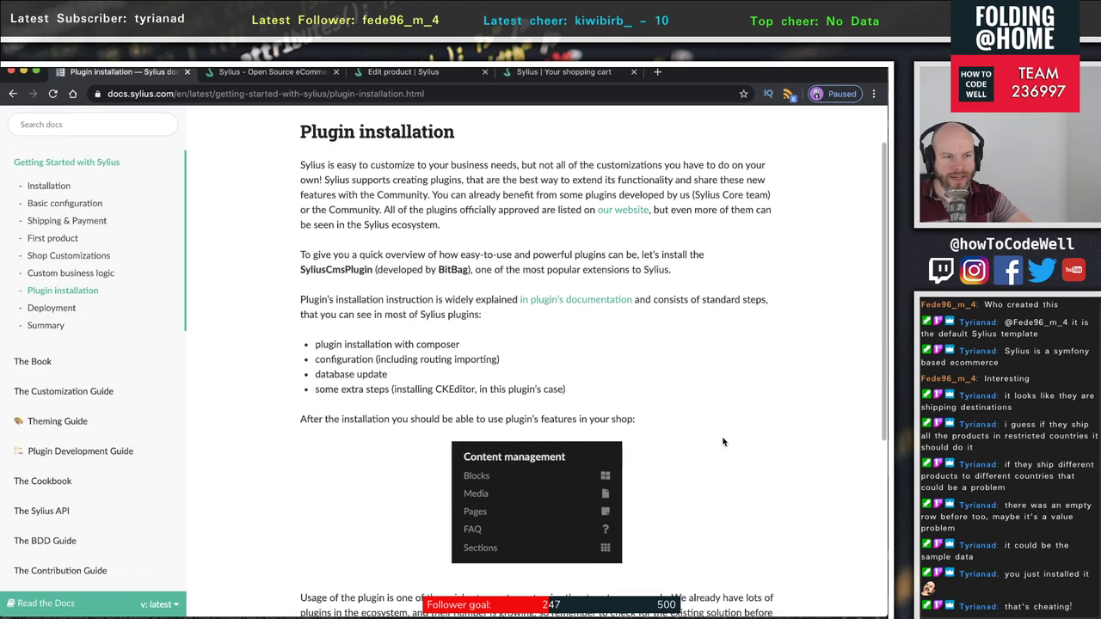
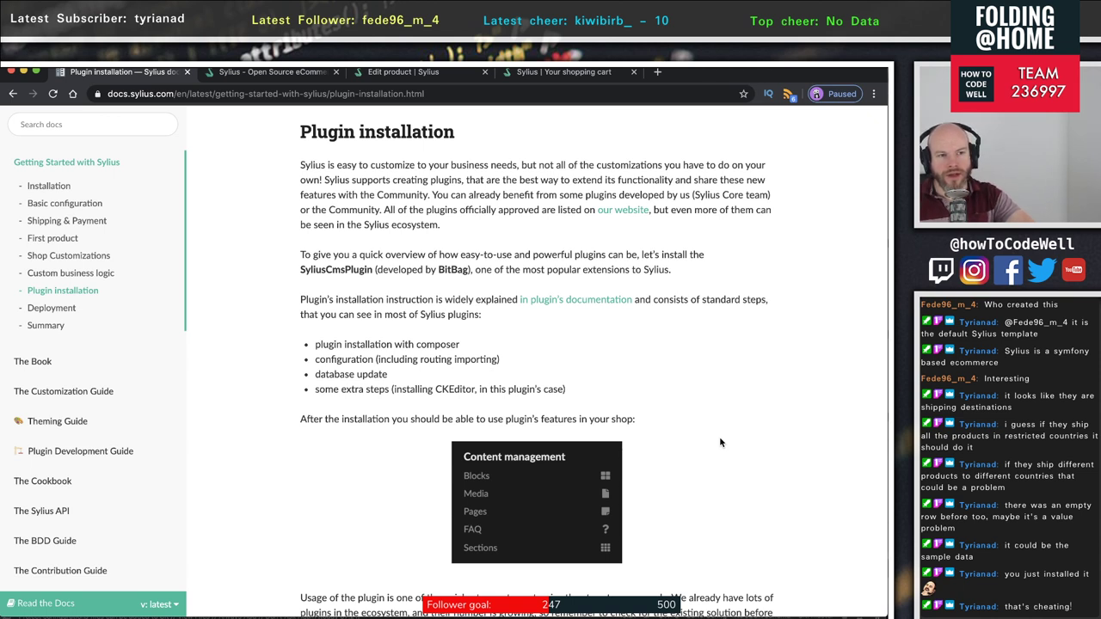
- Advance through the Deployment, Summary and The Book documentation pages
{"action": "scroll", "coordinate": [720, 439], "scroll_direction": "down", "scroll_amount": 3}
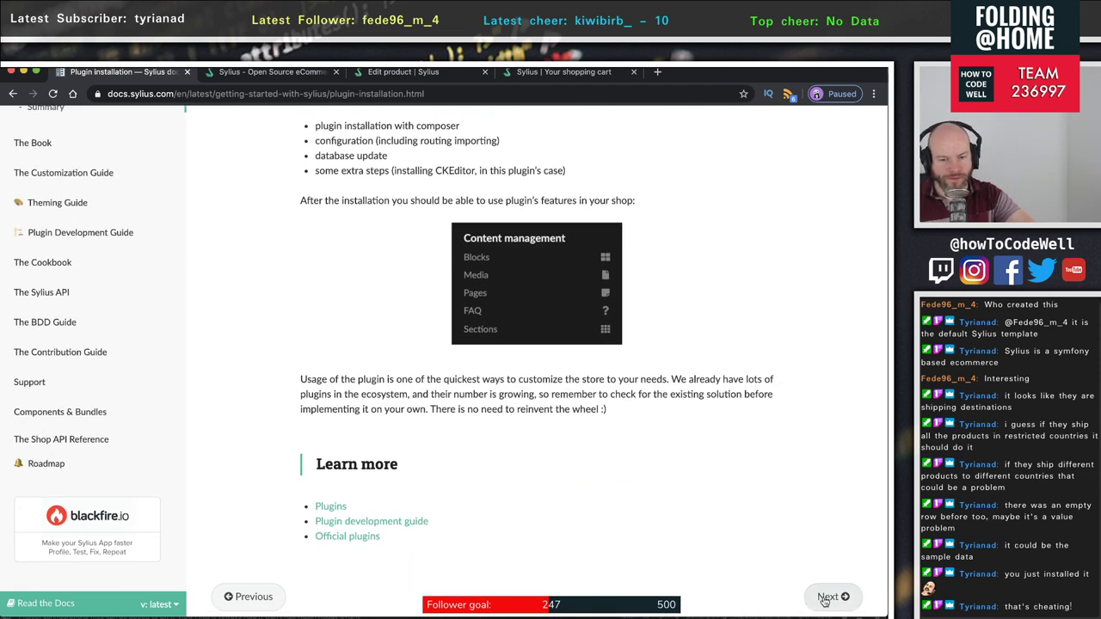
{"action": "left_click", "coordinate": [831, 597]}
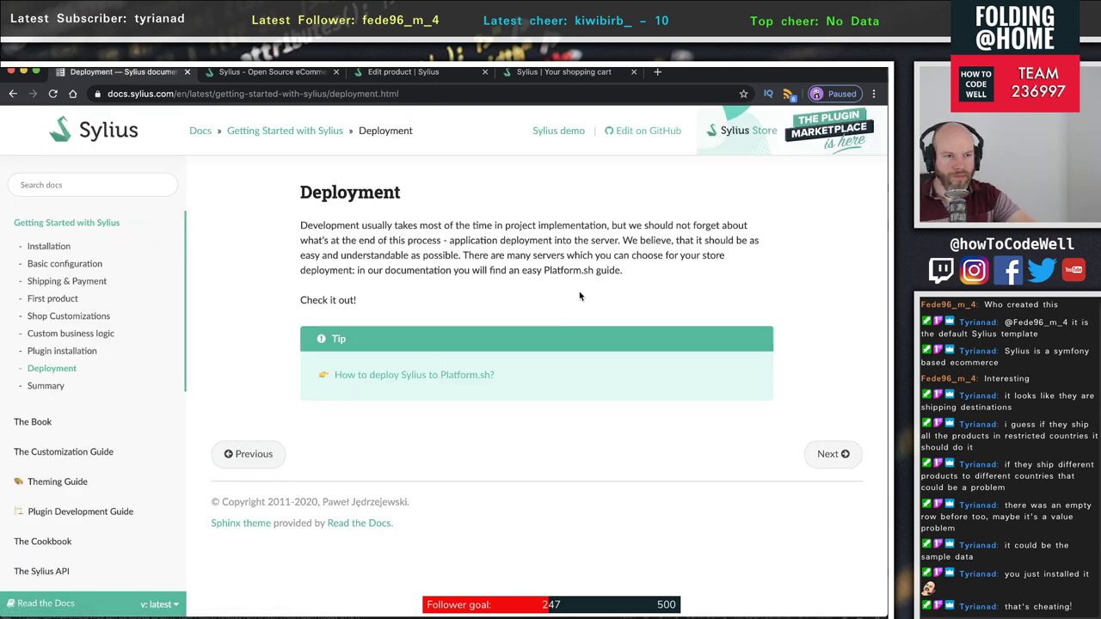
{"action": "scroll", "coordinate": [579, 296], "scroll_direction": "down", "scroll_amount": 3}
{"action": "left_click", "coordinate": [832, 277]}
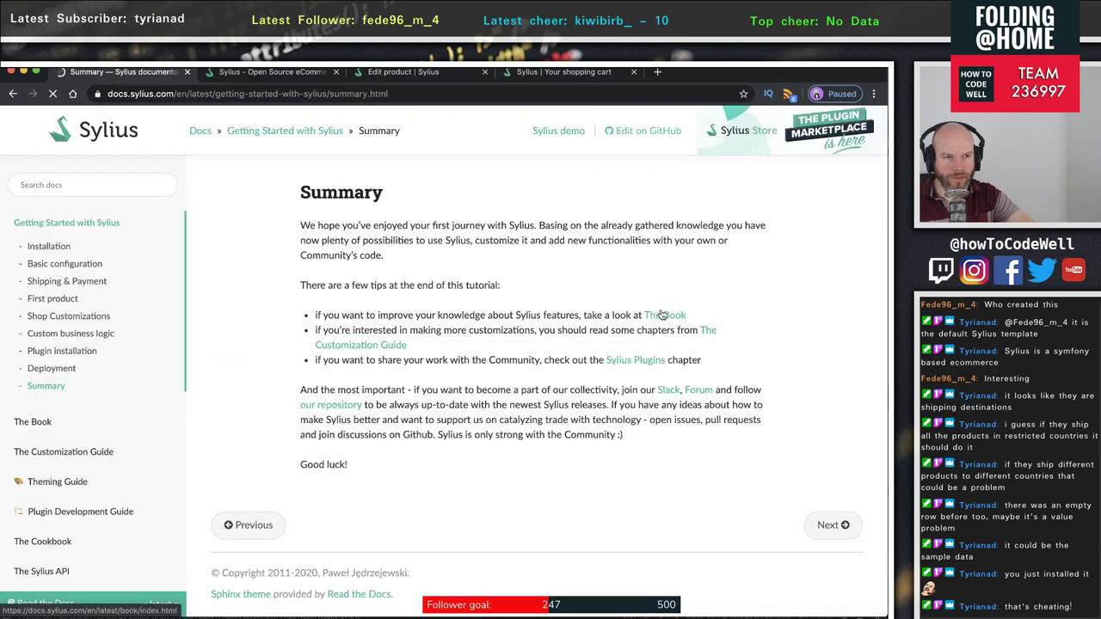
{"action": "scroll", "coordinate": [868, 433], "scroll_direction": "down", "scroll_amount": 1}
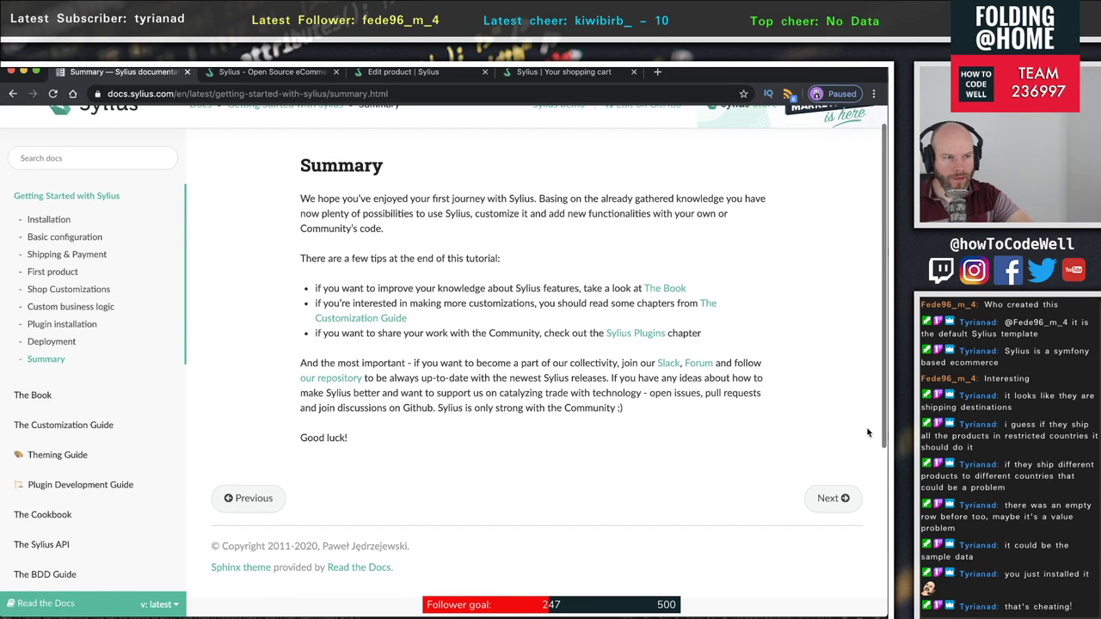
{"action": "left_click", "coordinate": [844, 498]}
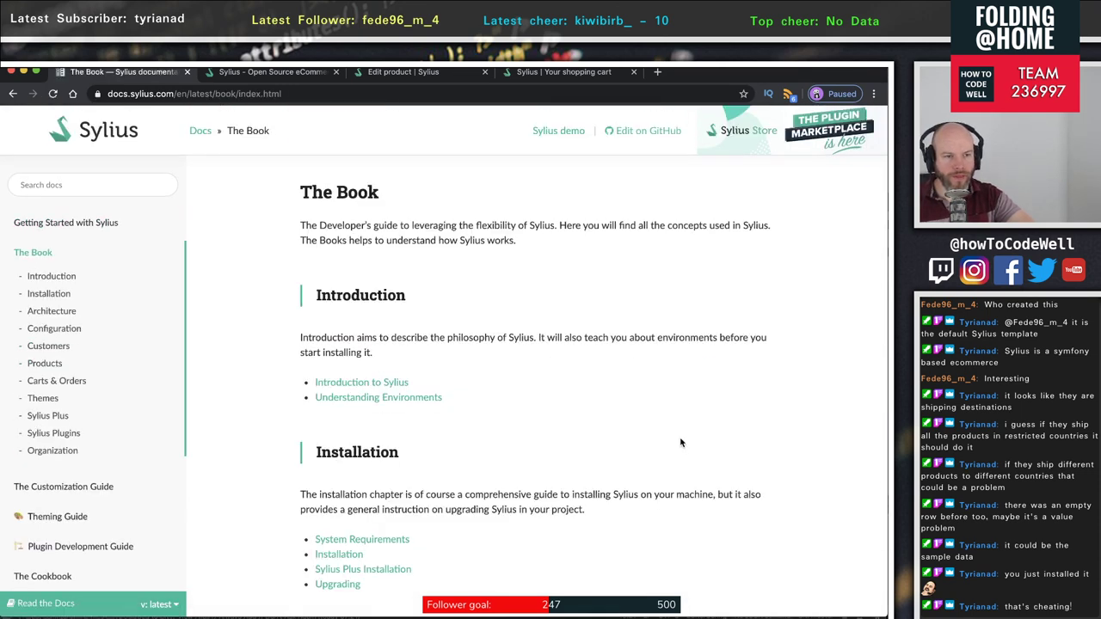
- Go back to Shop Customizations and open its Customizing Templates chapter
{"action": "left_click", "coordinate": [12, 94]}
{"action": "left_click", "coordinate": [12, 95]}
{"action": "left_click", "coordinate": [12, 95]}
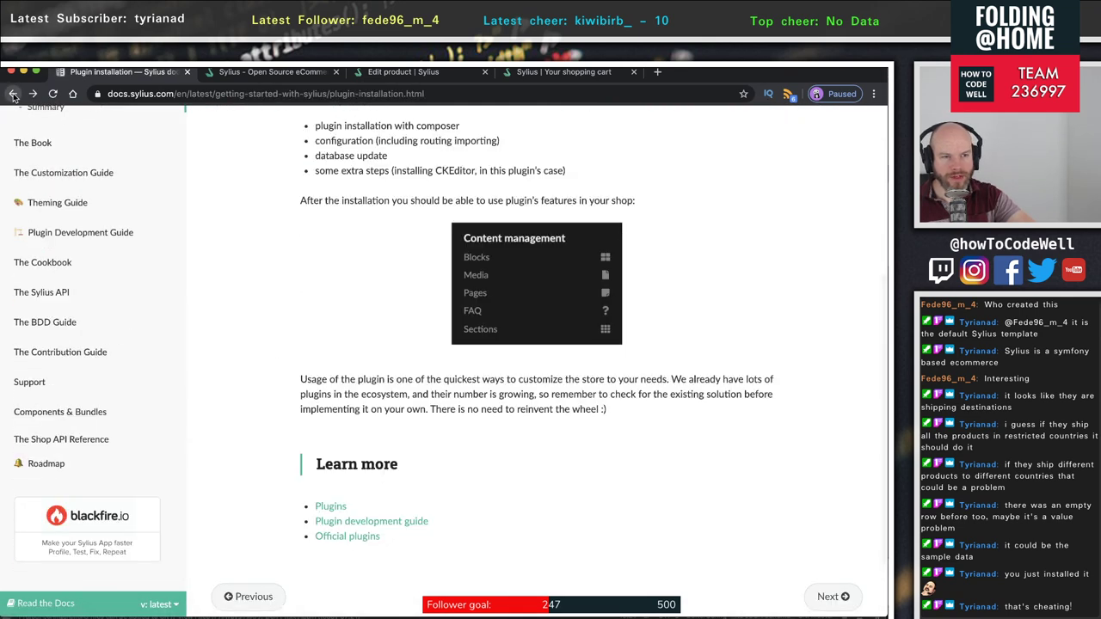
{"action": "left_click", "coordinate": [12, 95]}
{"action": "left_click", "coordinate": [13, 94]}
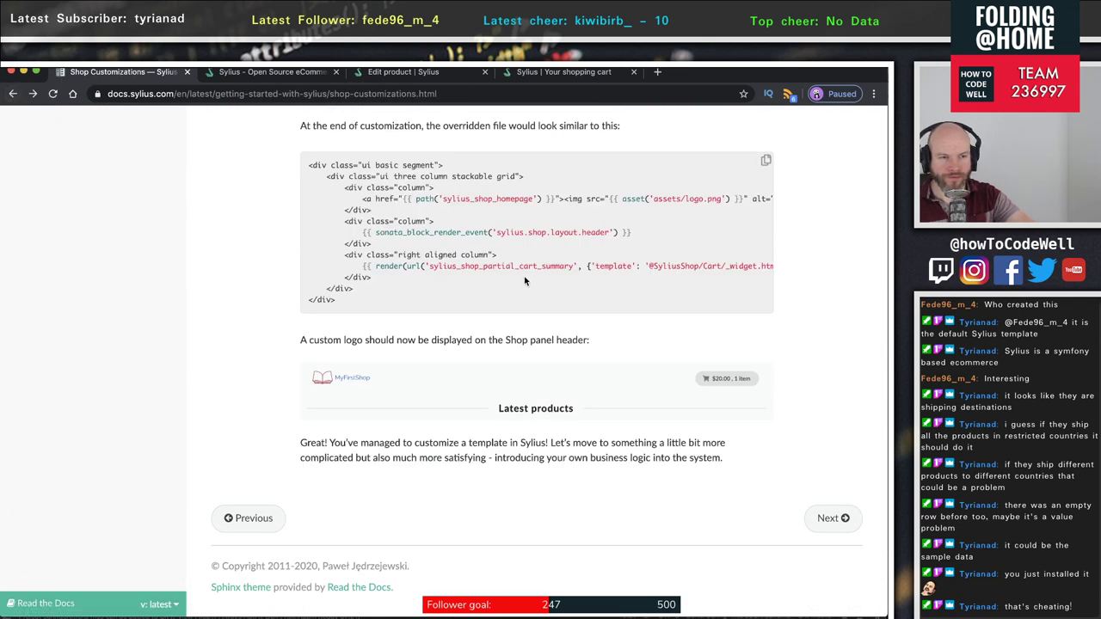
{"action": "scroll", "coordinate": [525, 280], "scroll_direction": "up", "scroll_amount": 5}
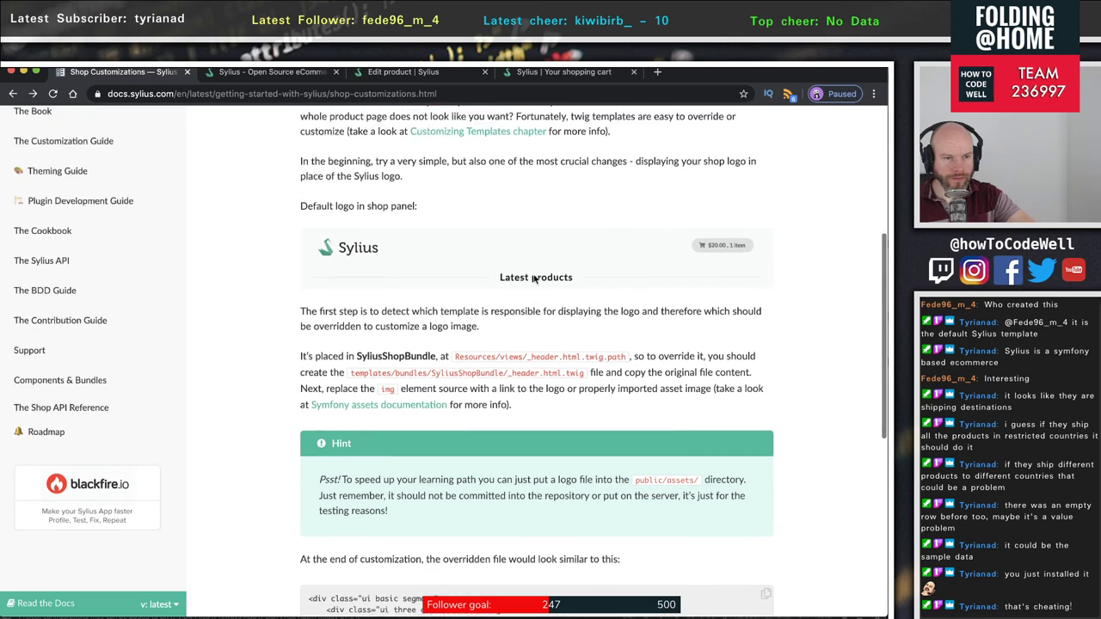
{"action": "scroll", "coordinate": [534, 278], "scroll_direction": "up", "scroll_amount": 2}
{"action": "left_click", "coordinate": [474, 244]}
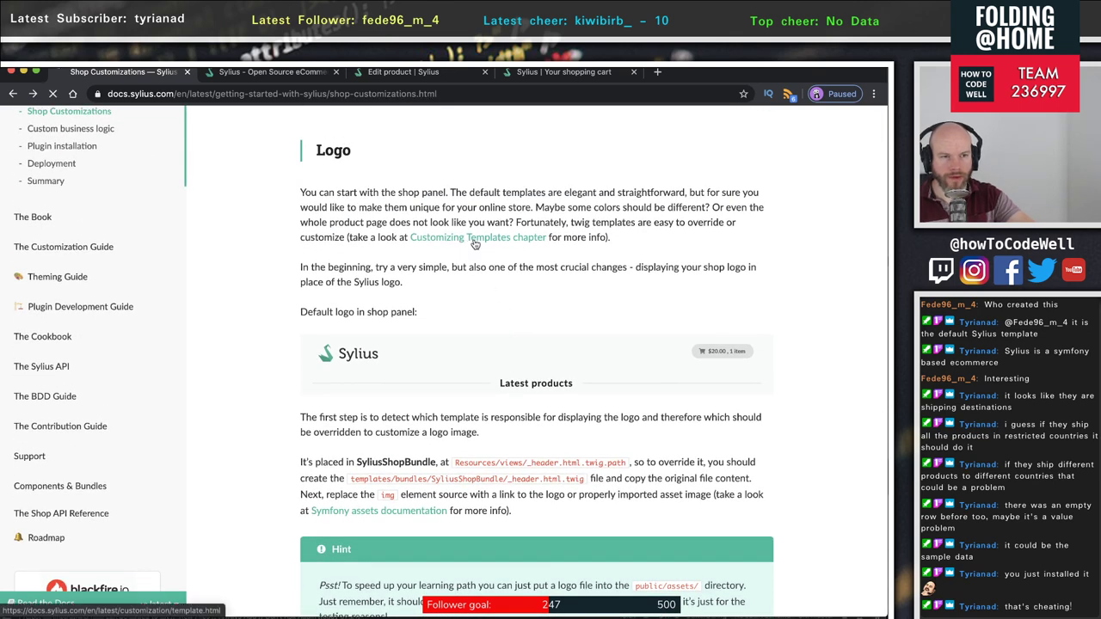
- Read the three template customization methods and template overriding, then switch to Terminal
{"action": "scroll", "coordinate": [533, 334], "scroll_direction": "down", "scroll_amount": 3}
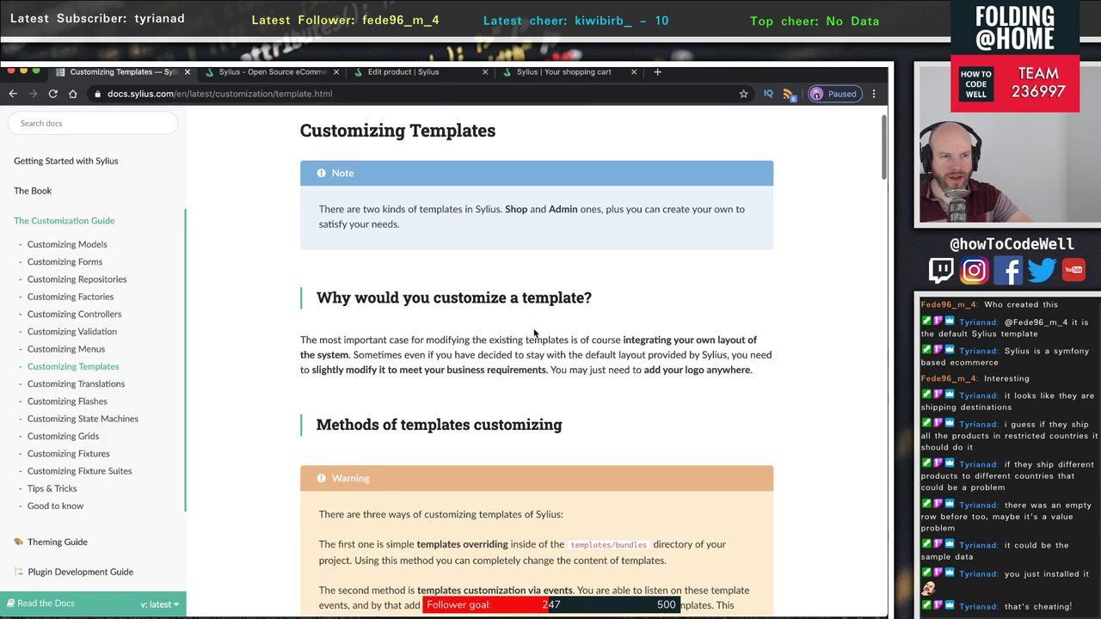
{"action": "scroll", "coordinate": [556, 390], "scroll_direction": "down", "scroll_amount": 4}
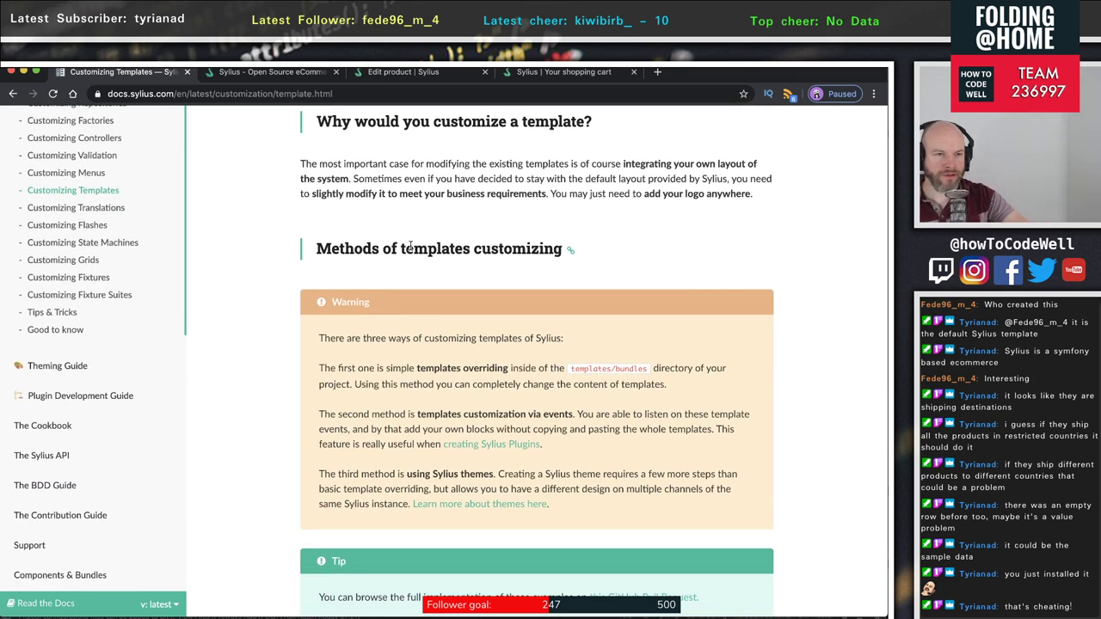
{"action": "scroll", "coordinate": [482, 382], "scroll_direction": "down", "scroll_amount": 1}
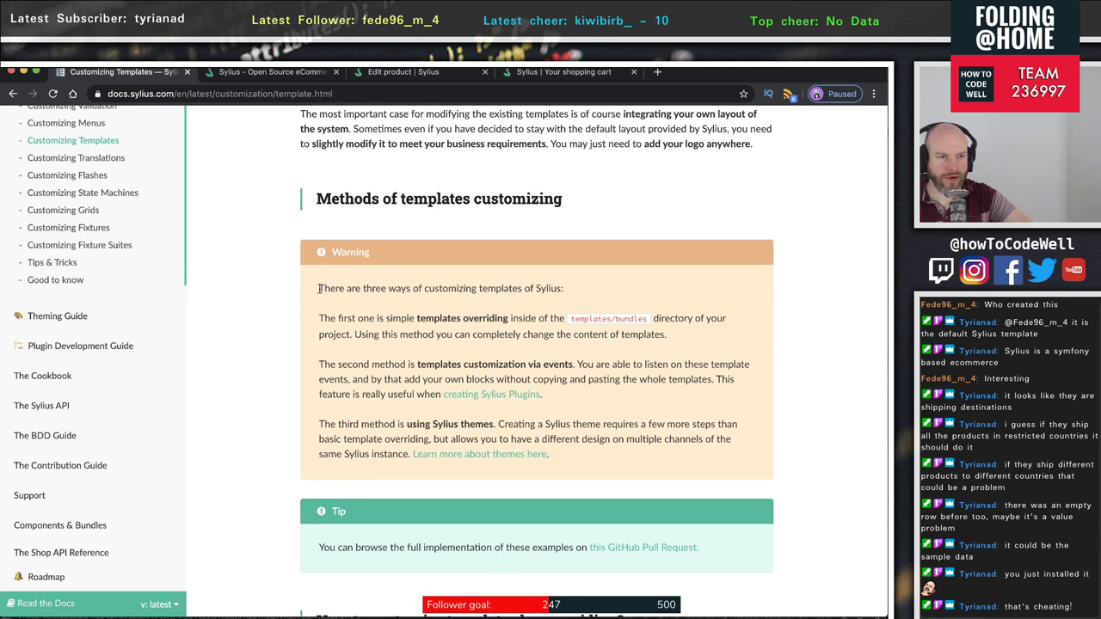
{"action": "left_click_drag", "start_coordinate": [319, 289], "coordinate": [580, 293]}
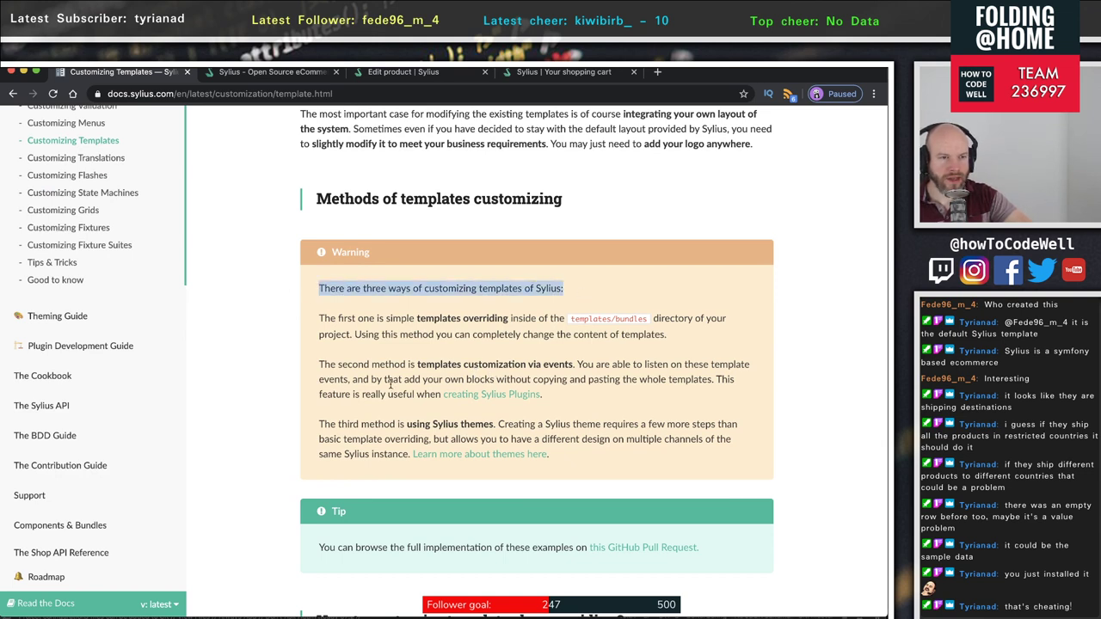
{"action": "left_click_drag", "start_coordinate": [322, 324], "coordinate": [709, 334]}
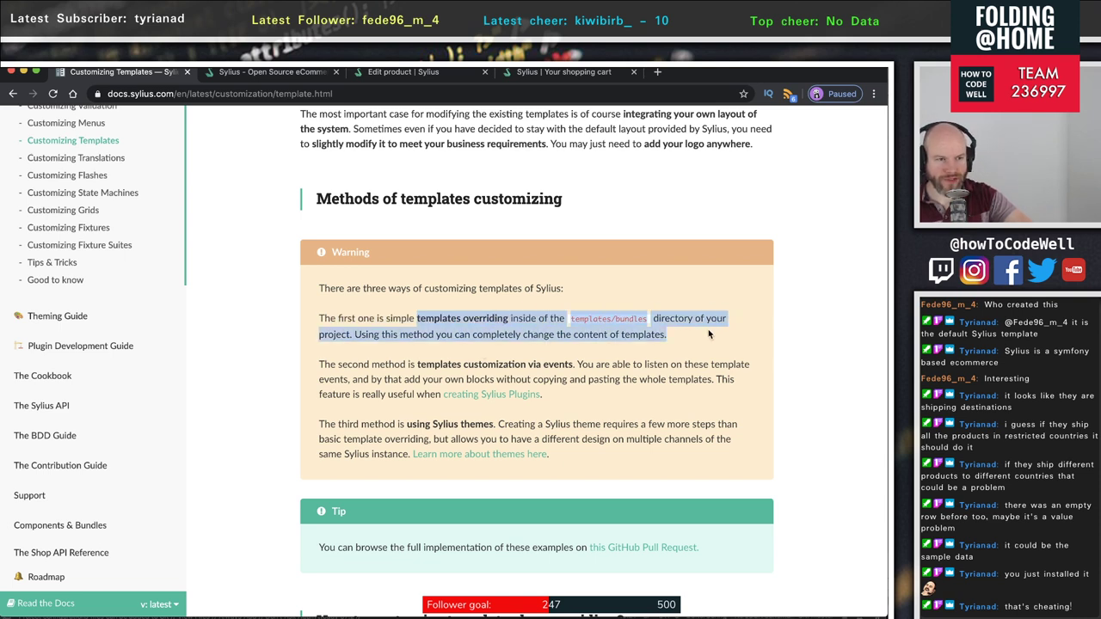
{"action": "key", "text": "super+Tab"}
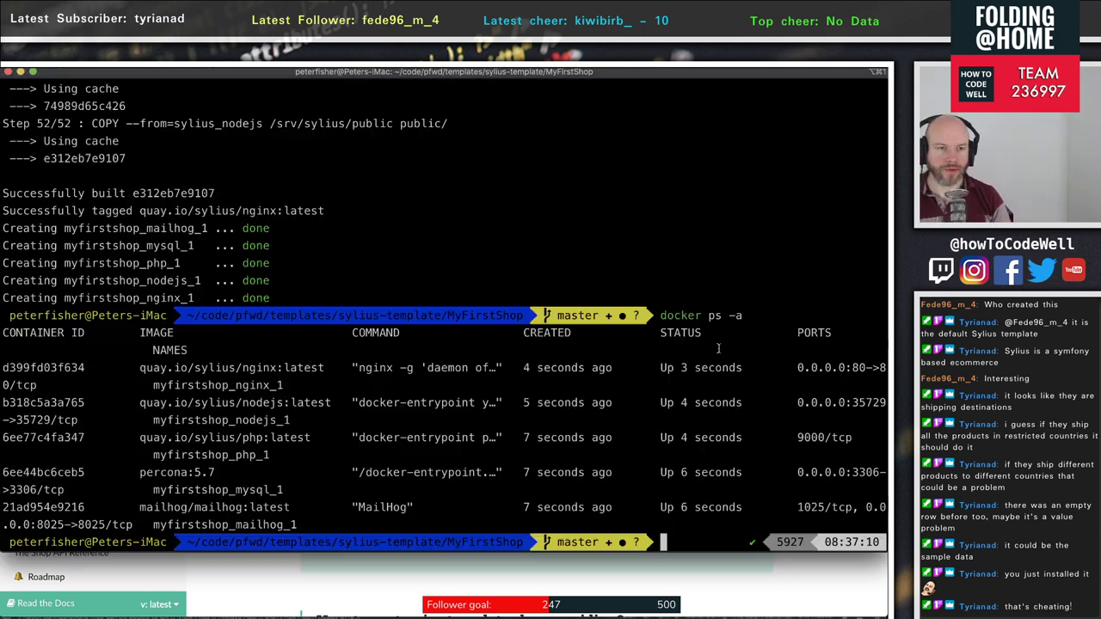
- In PhpStorm, expand templates > bundles > TwigBundle > Exception to view error templates
{"action": "key", "text": "super+Tab"}
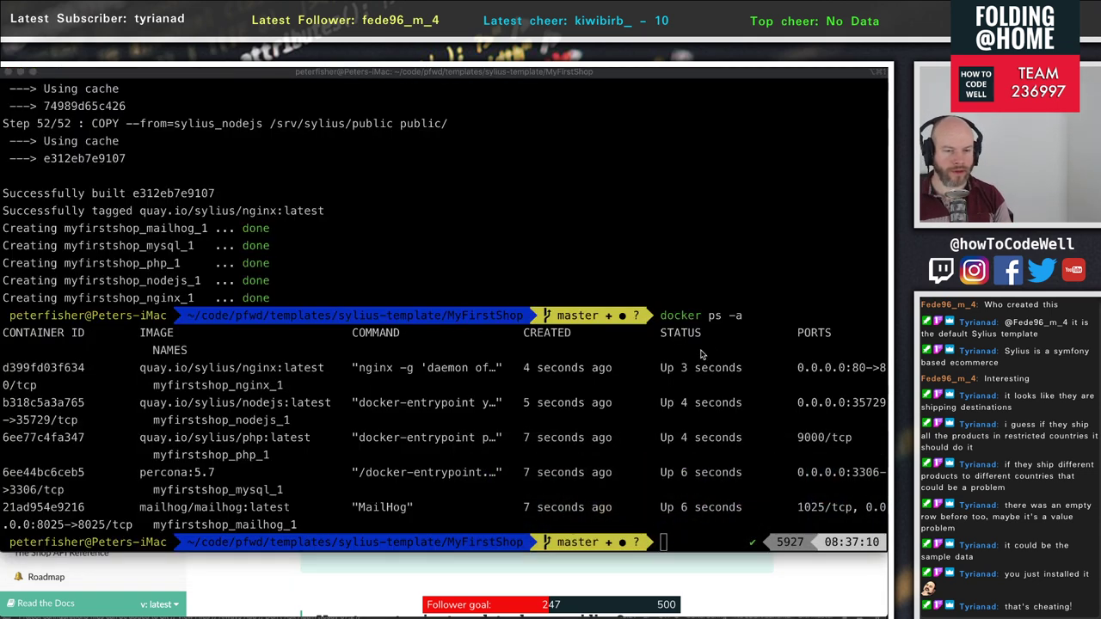
{"action": "key", "text": "super+Tab"}
{"action": "key", "text": "super+Tab"}
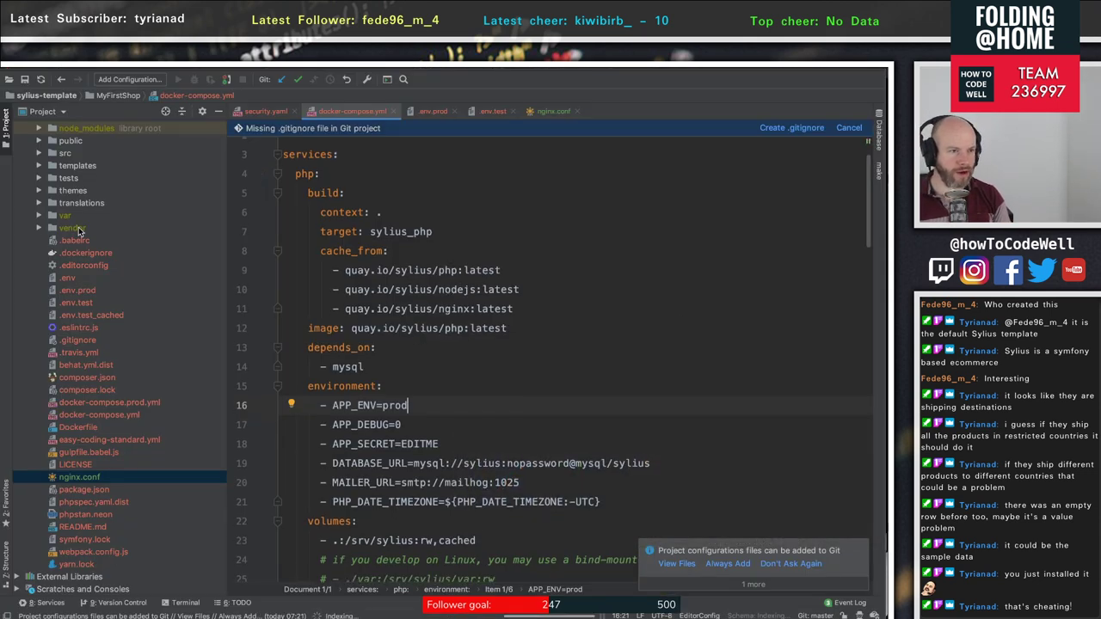
{"action": "left_click", "coordinate": [47, 203]}
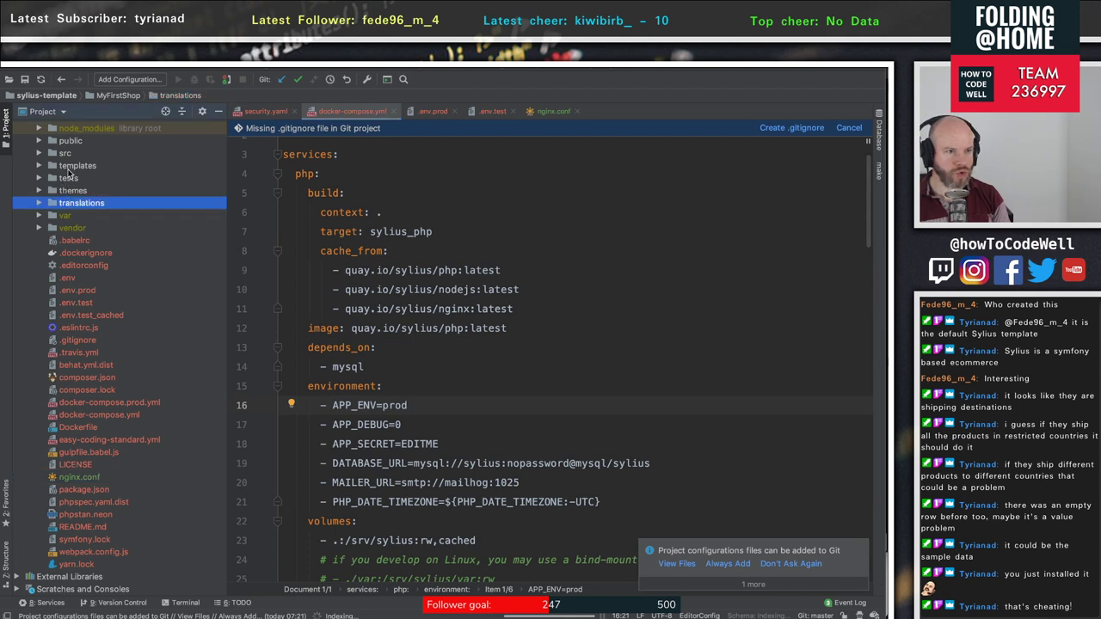
{"action": "left_click", "coordinate": [69, 166]}
{"action": "left_click", "coordinate": [38, 166]}
{"action": "left_click", "coordinate": [50, 178]}
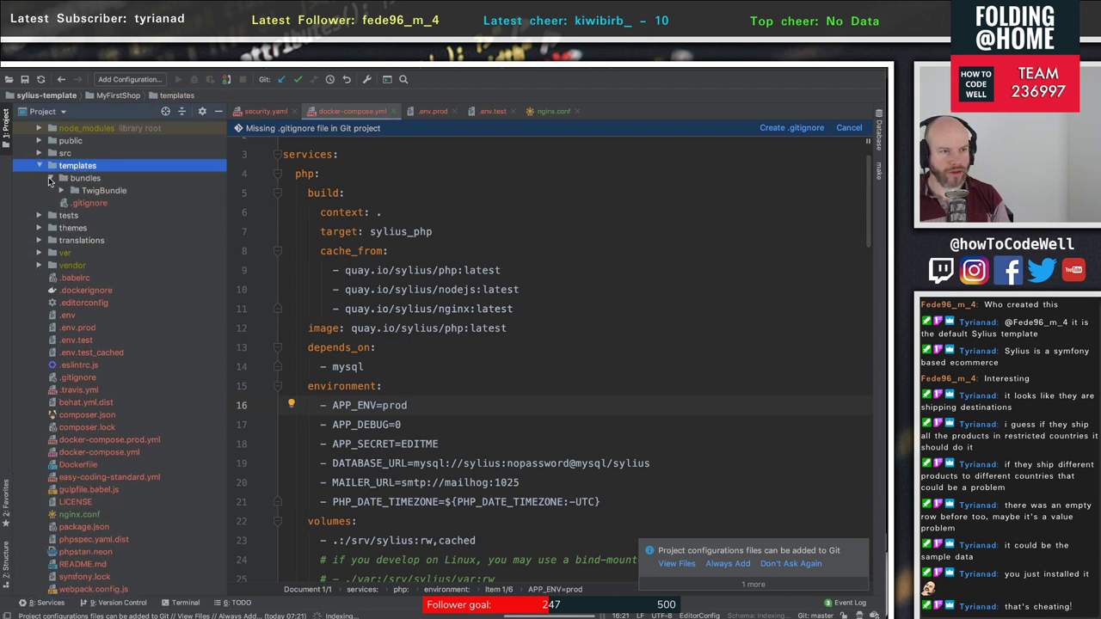
{"action": "left_click", "coordinate": [62, 192]}
{"action": "left_click", "coordinate": [73, 204]}
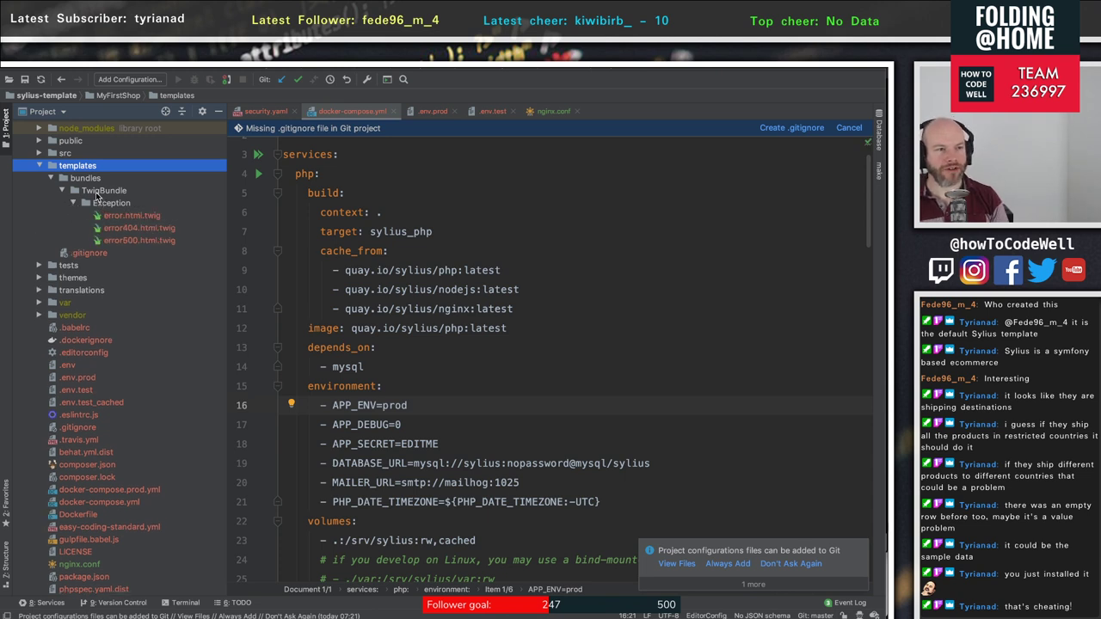
{"action": "left_click", "coordinate": [96, 191]}
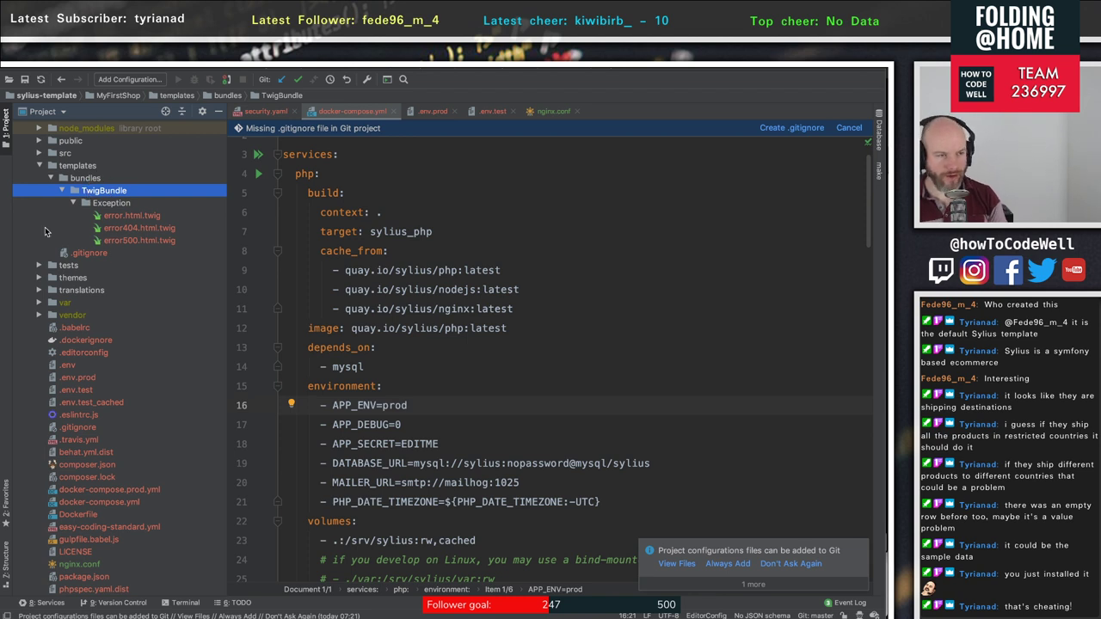
- Browse the project's src folder: Controller, Migrations and Entity, then collapse it
{"action": "scroll", "coordinate": [52, 229], "scroll_direction": "up", "scroll_amount": 5}
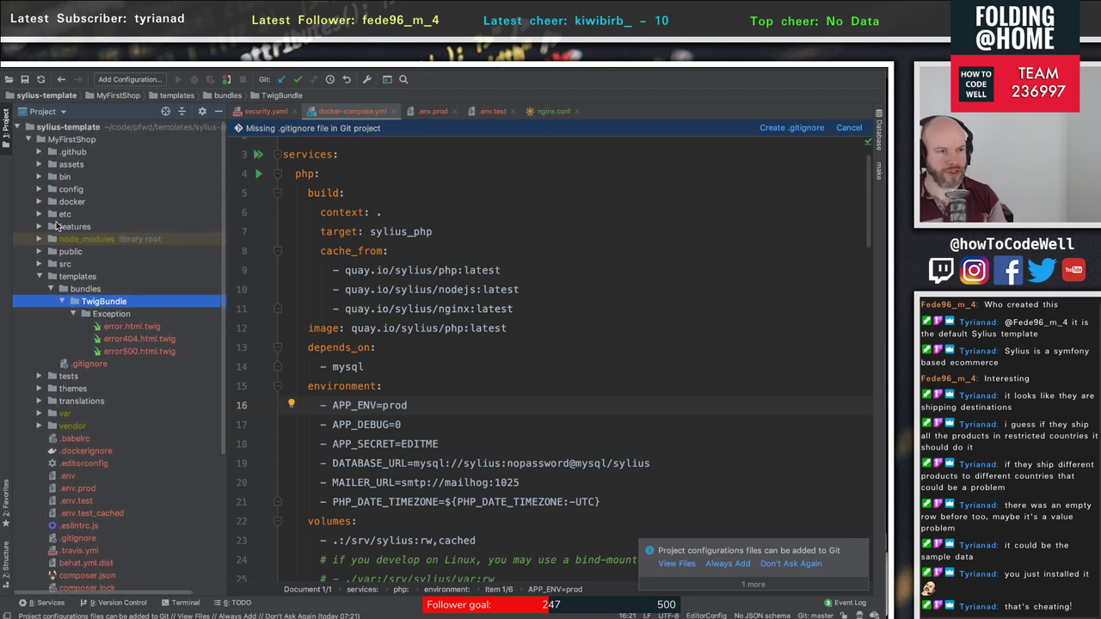
{"action": "scroll", "coordinate": [60, 207], "scroll_direction": "right", "scroll_amount": 1}
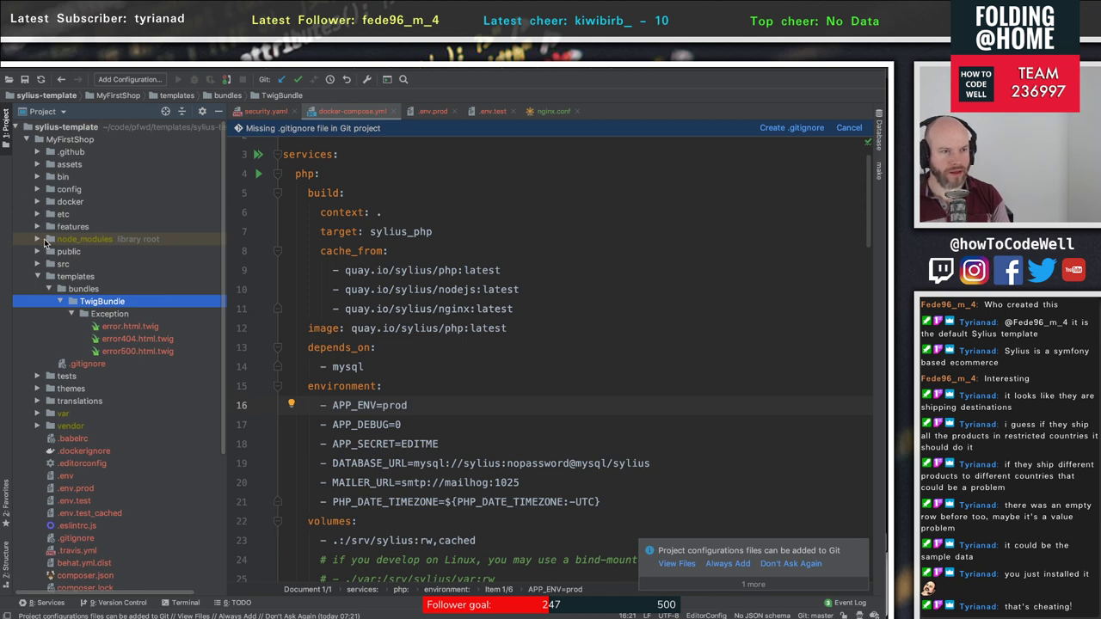
{"action": "left_click", "coordinate": [37, 264]}
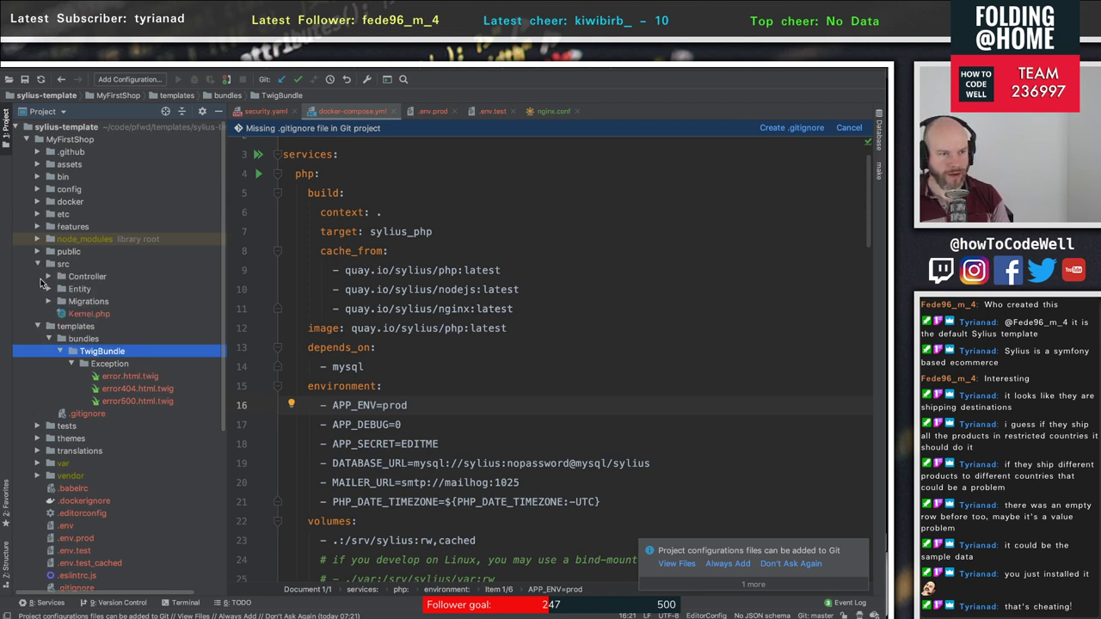
{"action": "left_click", "coordinate": [48, 277]}
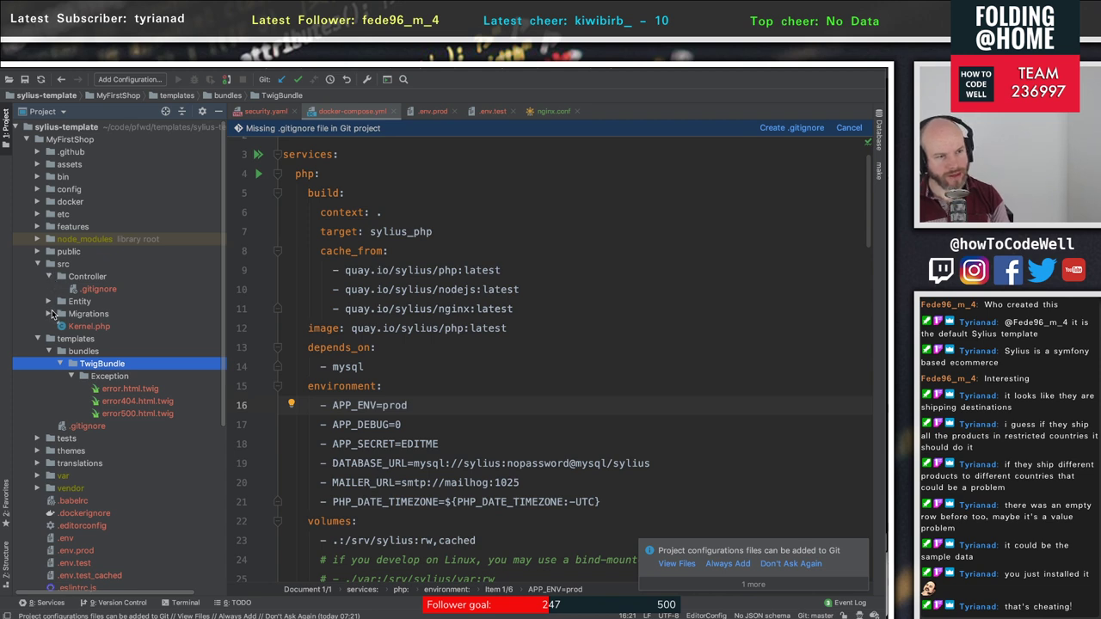
{"action": "left_click", "coordinate": [49, 314]}
{"action": "left_click", "coordinate": [47, 312]}
{"action": "left_click", "coordinate": [48, 302]}
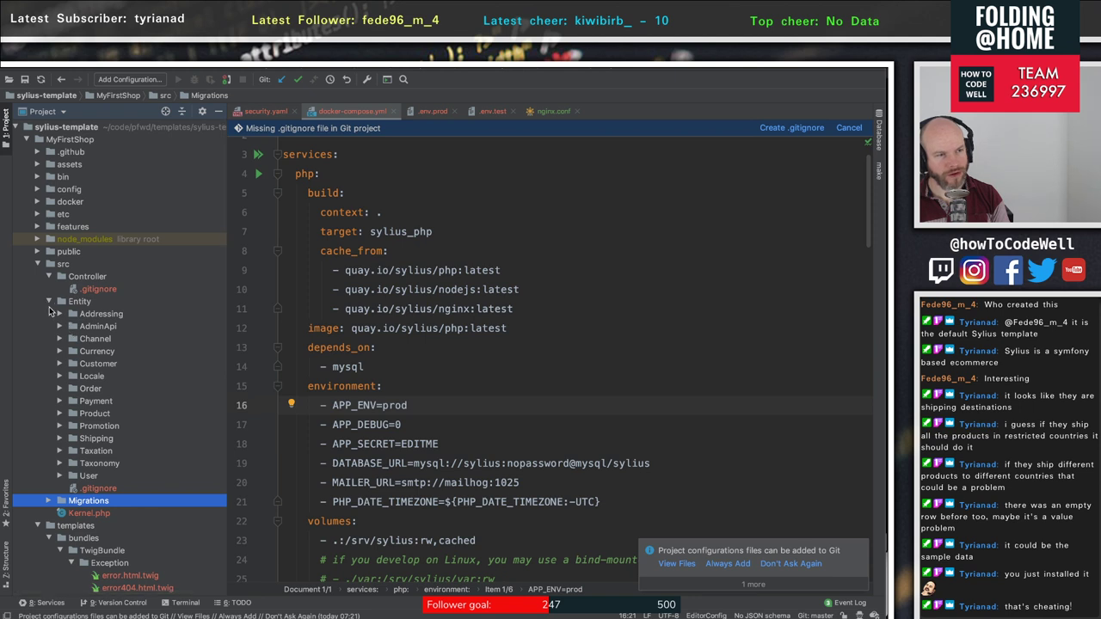
{"action": "left_click", "coordinate": [38, 264]}
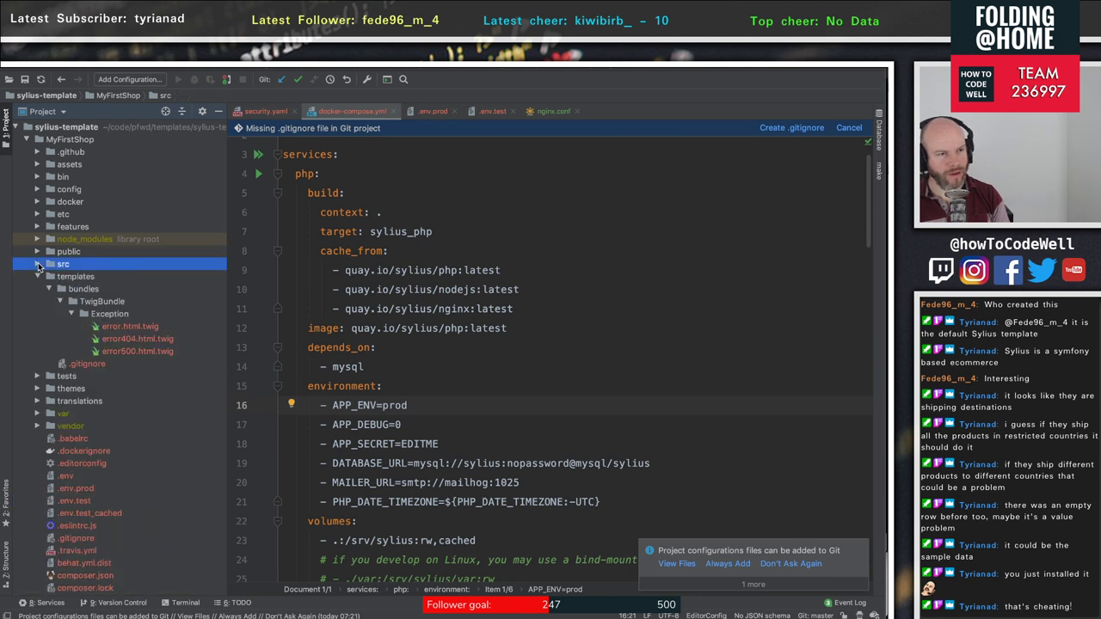
- Expand vendor > sylius > theme-bundle > src in the Project tool window
{"action": "scroll", "coordinate": [137, 335], "scroll_direction": "down", "scroll_amount": 2}
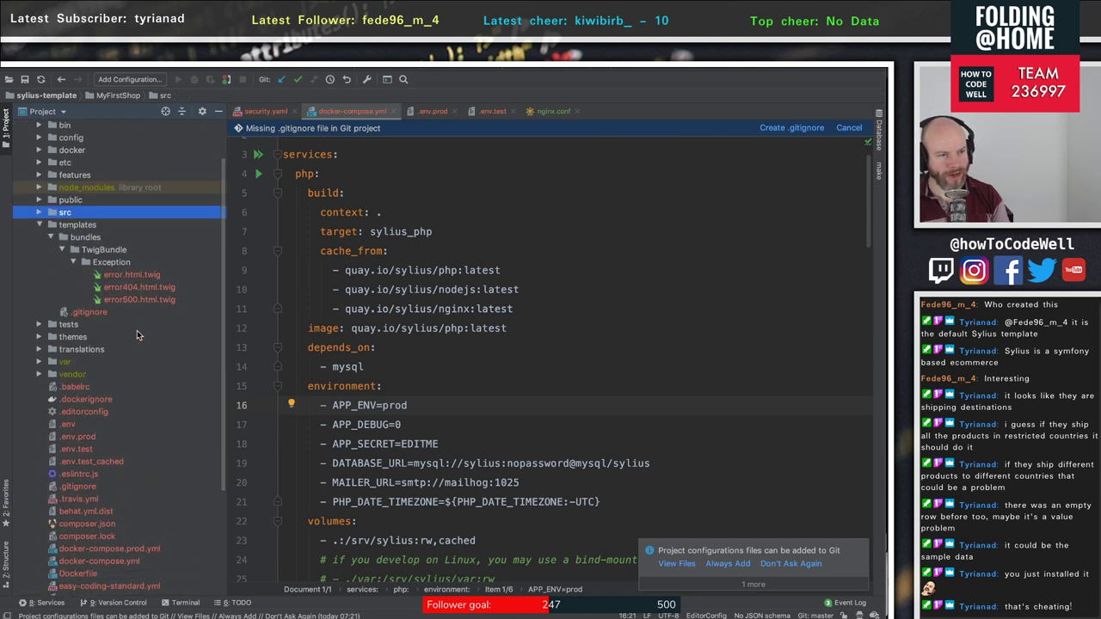
{"action": "scroll", "coordinate": [132, 330], "scroll_direction": "down", "scroll_amount": 1}
{"action": "scroll", "coordinate": [132, 331], "scroll_direction": "up", "scroll_amount": 3}
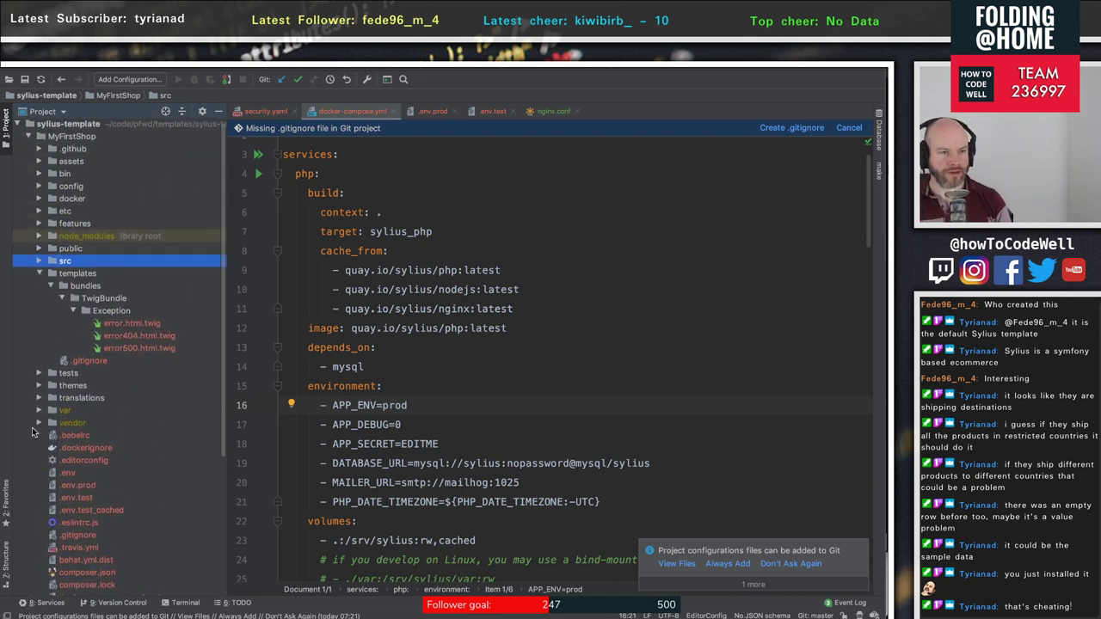
{"action": "left_click", "coordinate": [38, 423]}
{"action": "scroll", "coordinate": [149, 447], "scroll_direction": "down", "scroll_amount": 15}
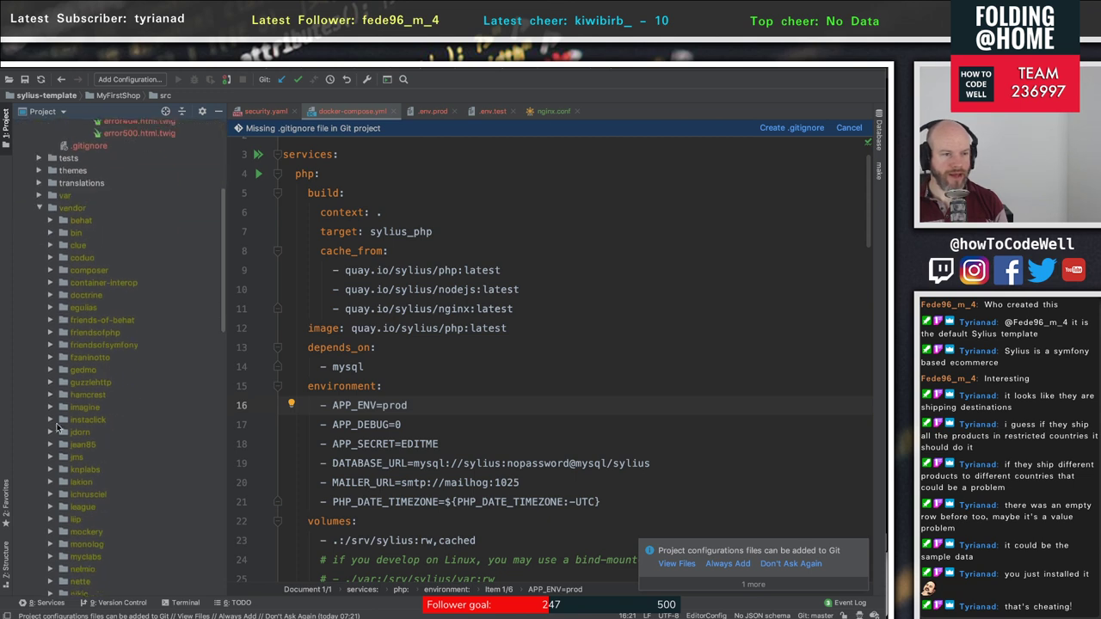
{"action": "scroll", "coordinate": [149, 444], "scroll_direction": "down", "scroll_amount": 3}
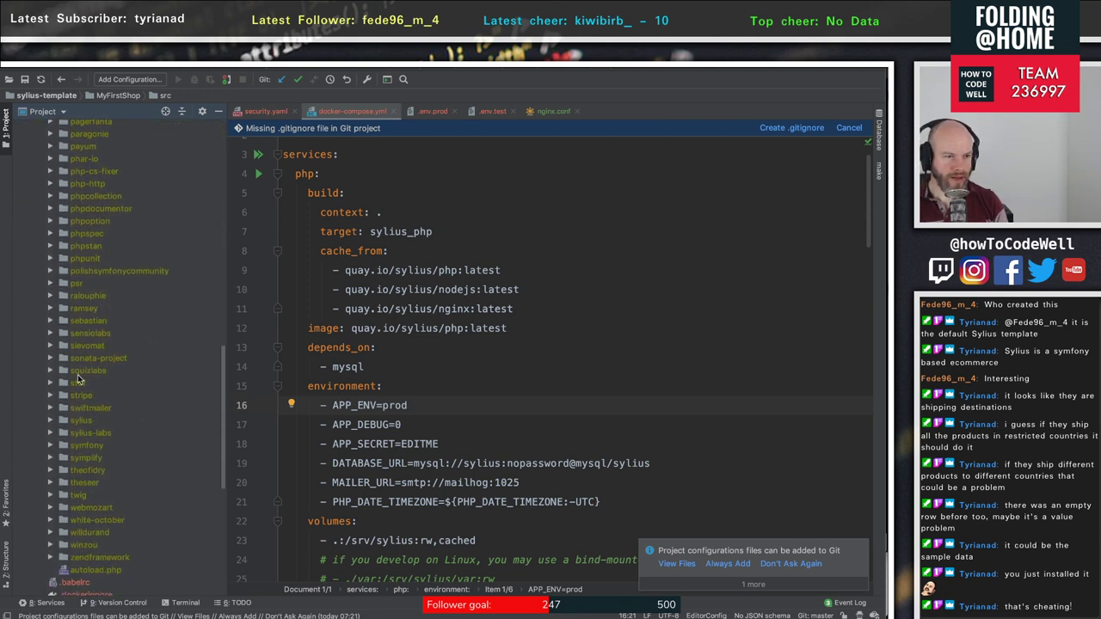
{"action": "left_click", "coordinate": [50, 421]}
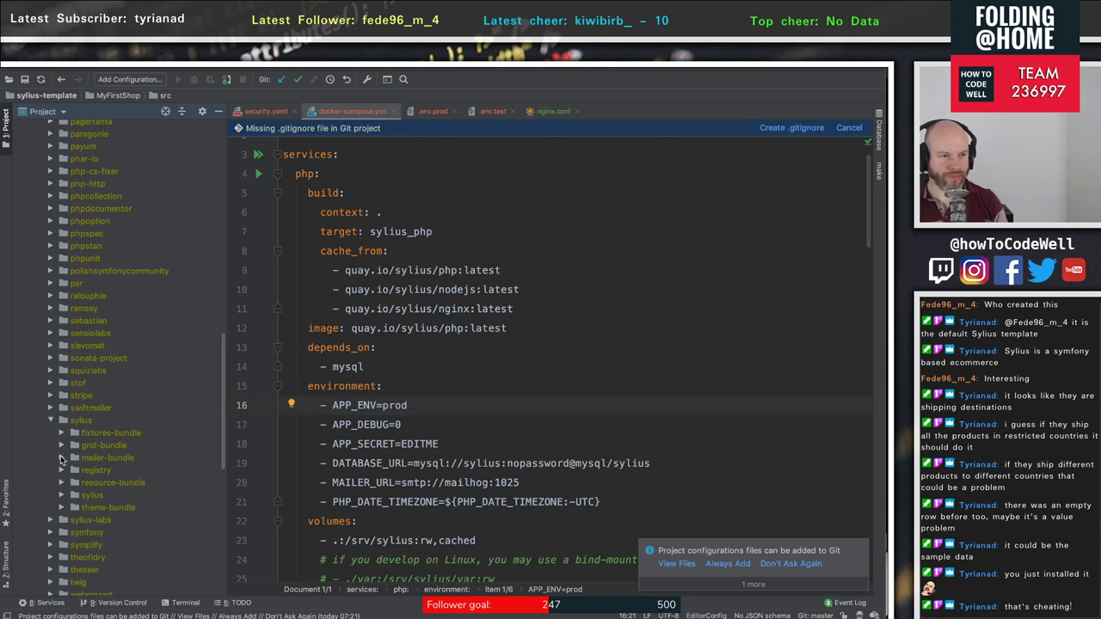
{"action": "scroll", "coordinate": [62, 501], "scroll_direction": "down", "scroll_amount": 2}
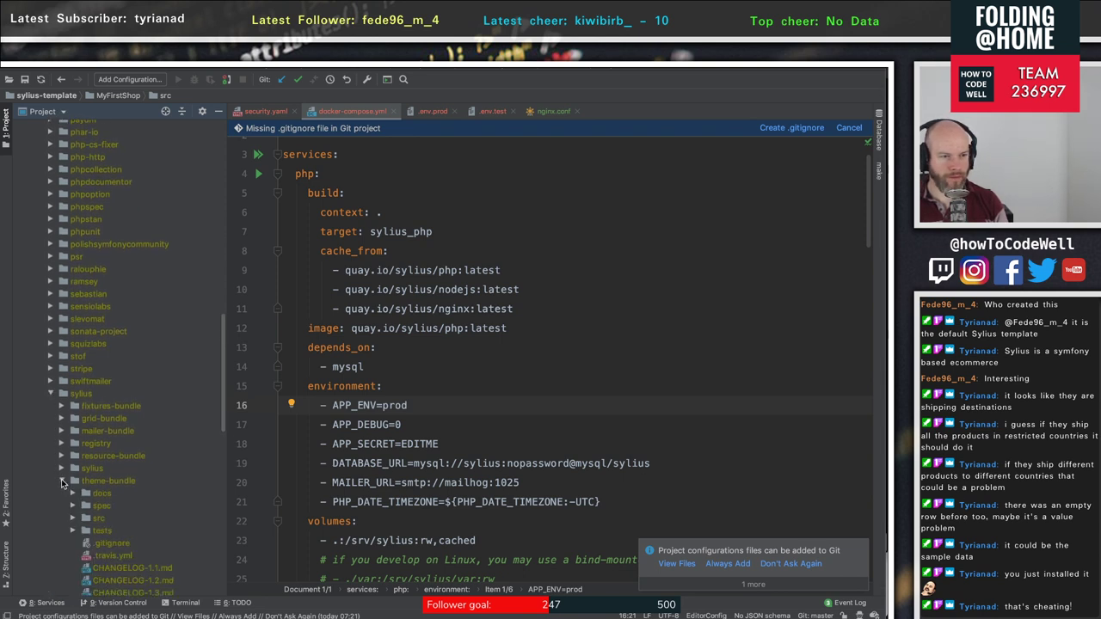
{"action": "left_click", "coordinate": [62, 483]}
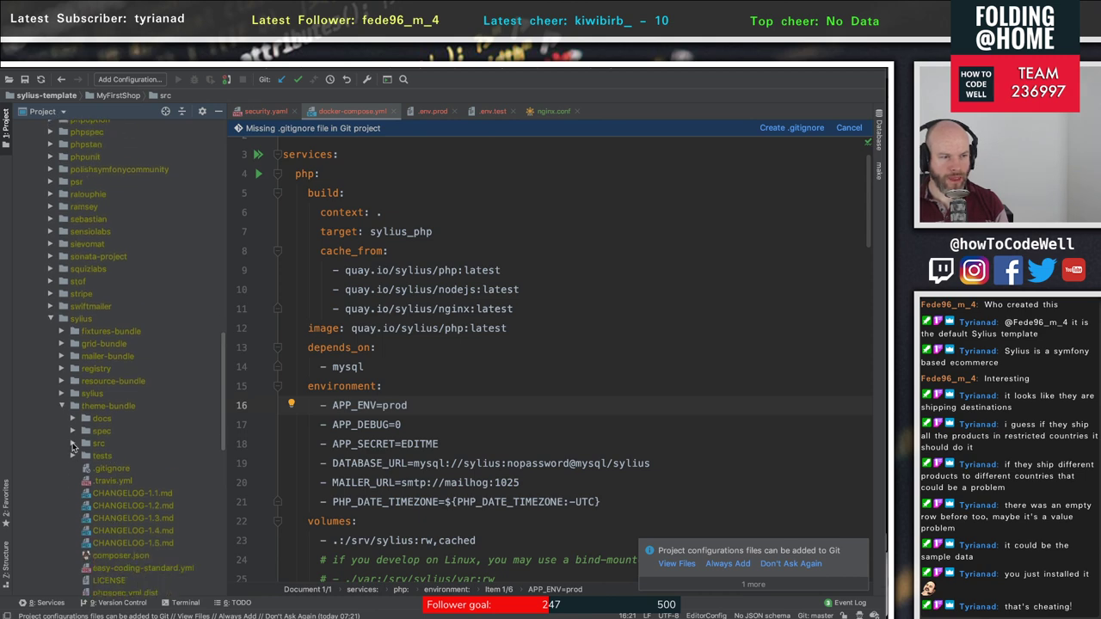
{"action": "left_click", "coordinate": [73, 443]}
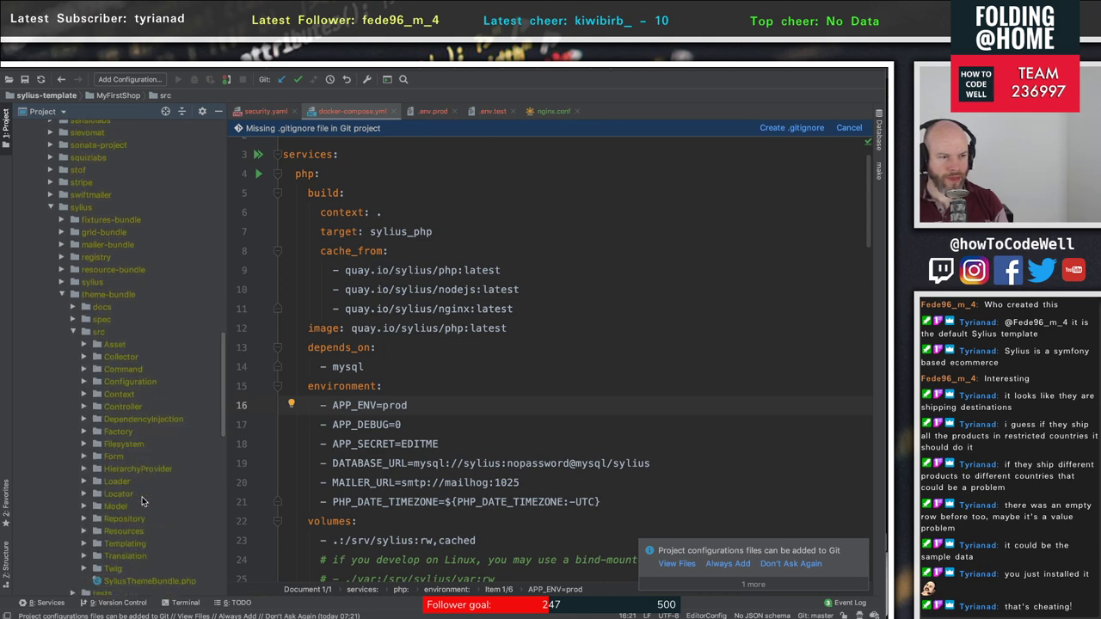
- Back in the docs, mark the first method's text on completely changing template content
{"action": "key", "text": "super+Tab"}
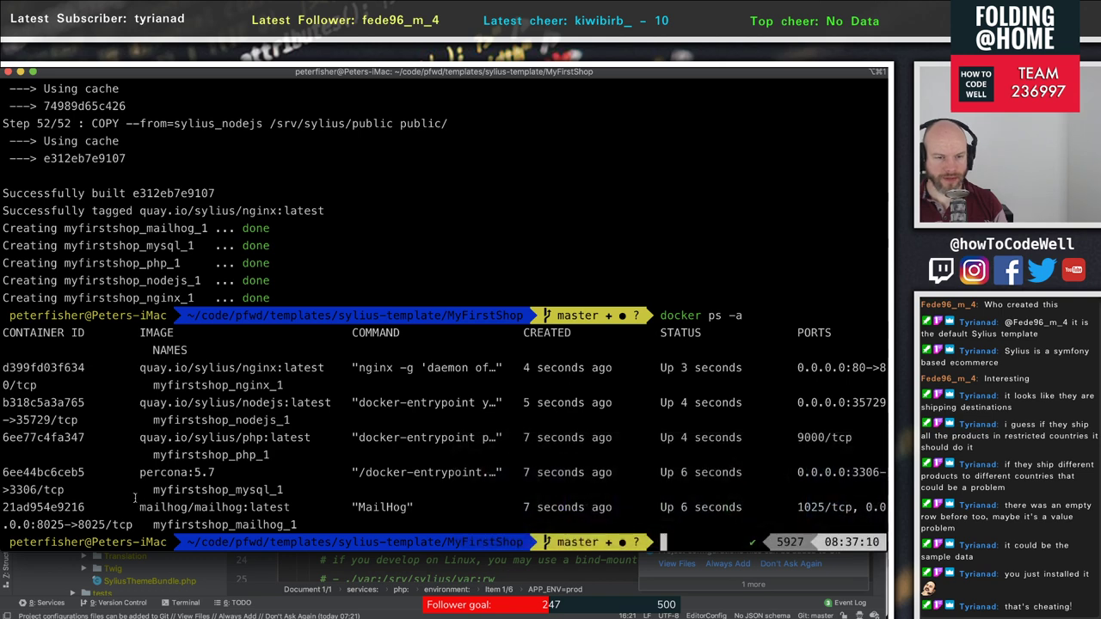
{"action": "key", "text": "super+Tab"}
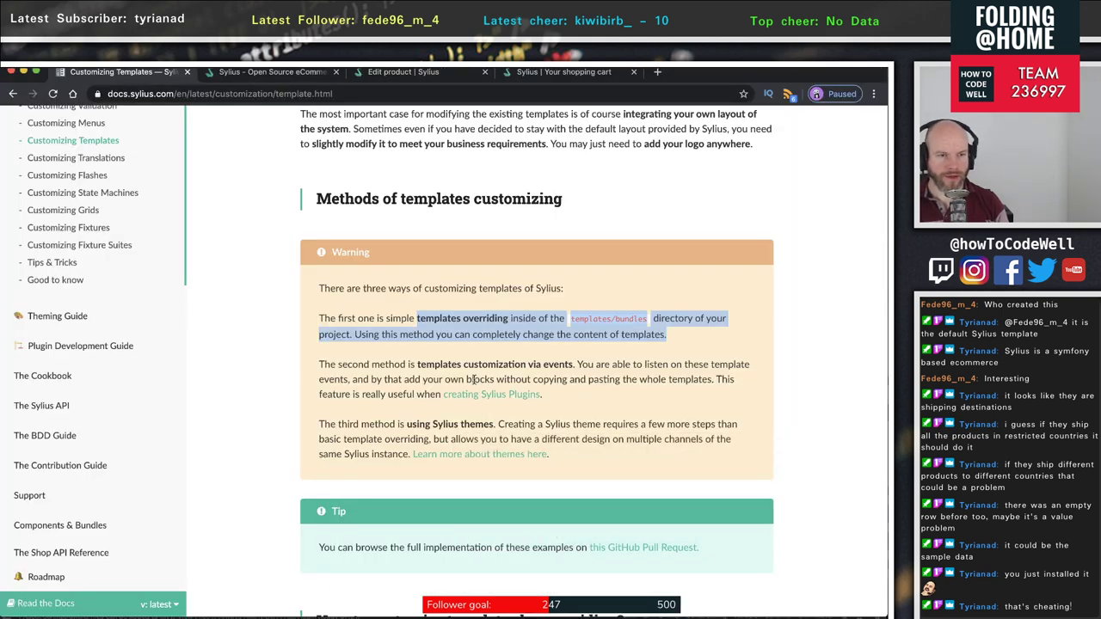
{"action": "left_click", "coordinate": [517, 345]}
{"action": "left_click_drag", "start_coordinate": [355, 335], "coordinate": [692, 337]}
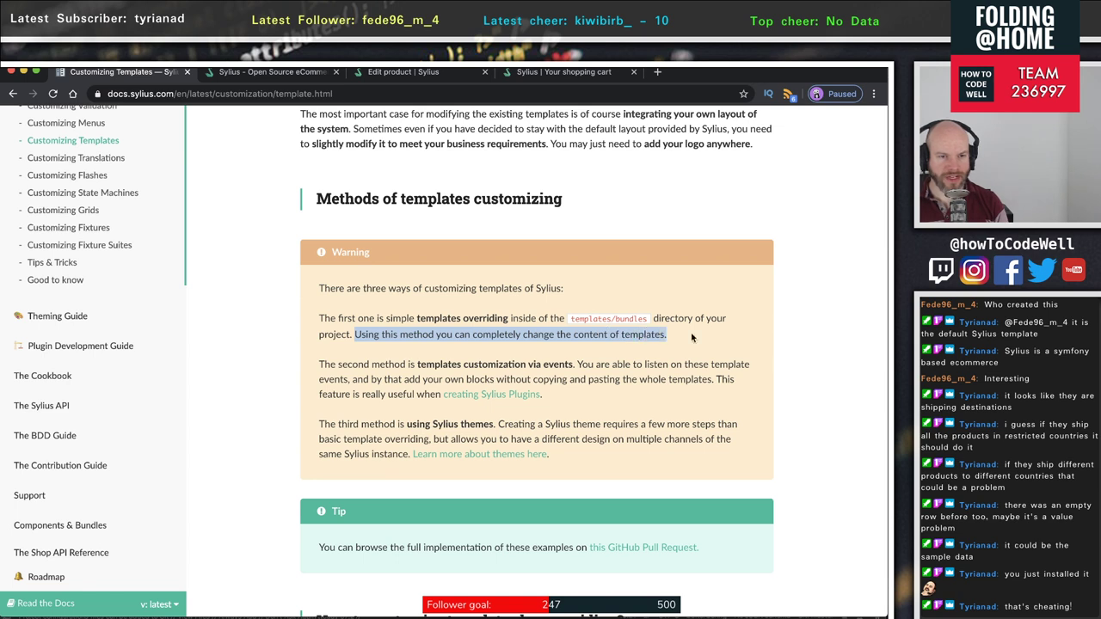
{"action": "left_click_drag", "start_coordinate": [359, 366], "coordinate": [575, 365]}
{"action": "left_click", "coordinate": [453, 376]}
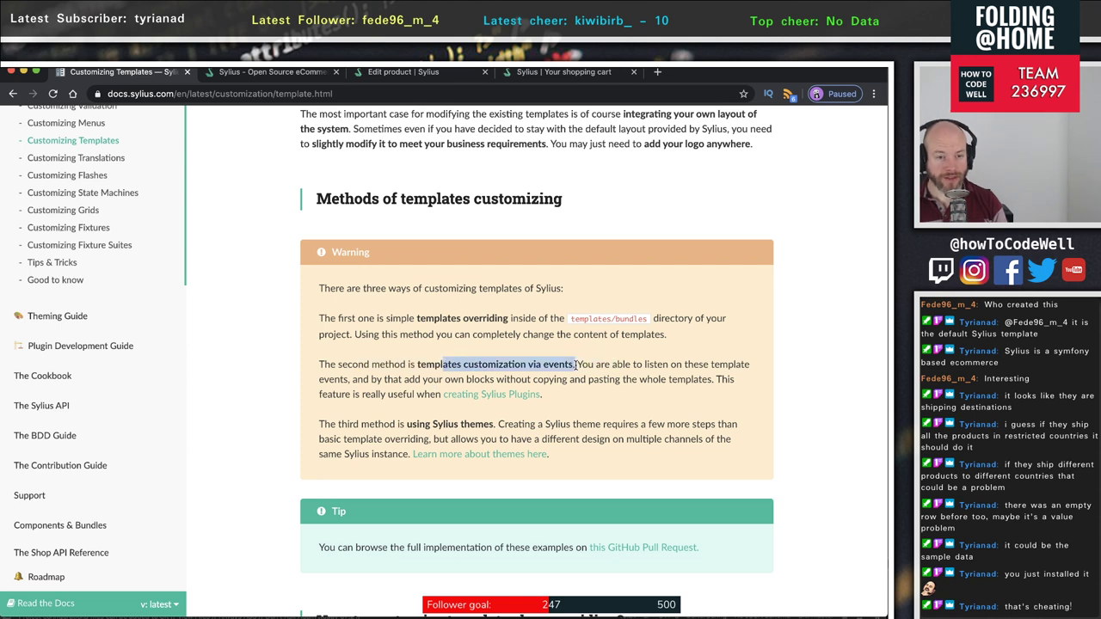
- Mark the second method's text on copying whole templates, plugins and customizing via events
{"action": "left_click", "coordinate": [641, 399]}
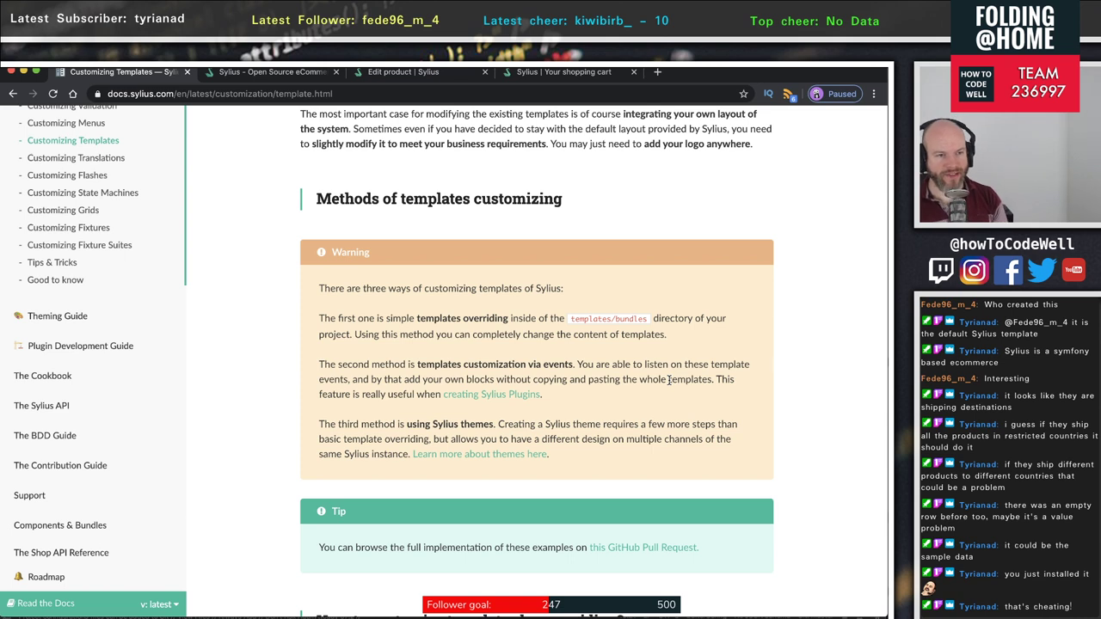
{"action": "left_click_drag", "start_coordinate": [505, 380], "coordinate": [711, 393]}
{"action": "left_click_drag", "start_coordinate": [544, 402], "coordinate": [401, 394]}
{"action": "left_click", "coordinate": [436, 362]}
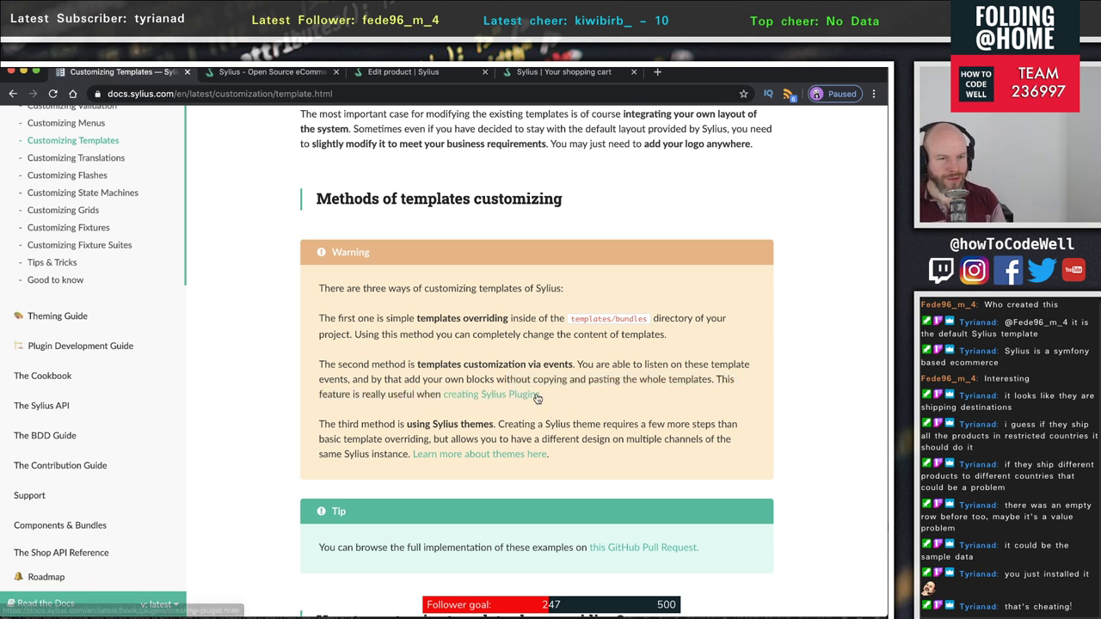
{"action": "left_click_drag", "start_coordinate": [537, 397], "coordinate": [319, 359]}
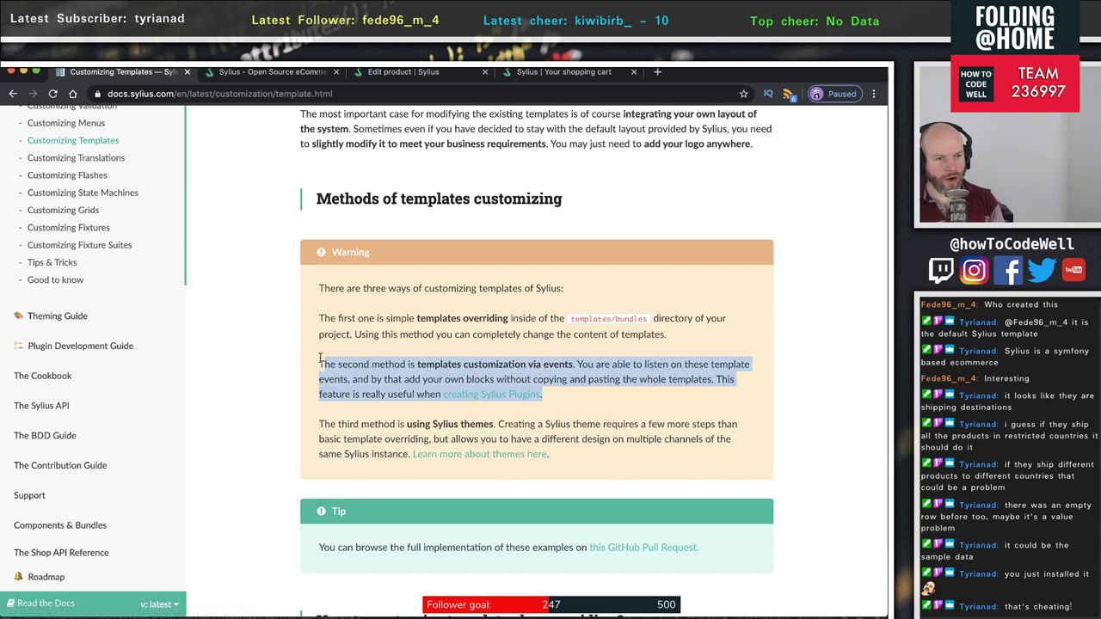
{"action": "left_click_drag", "start_coordinate": [405, 362], "coordinate": [689, 373]}
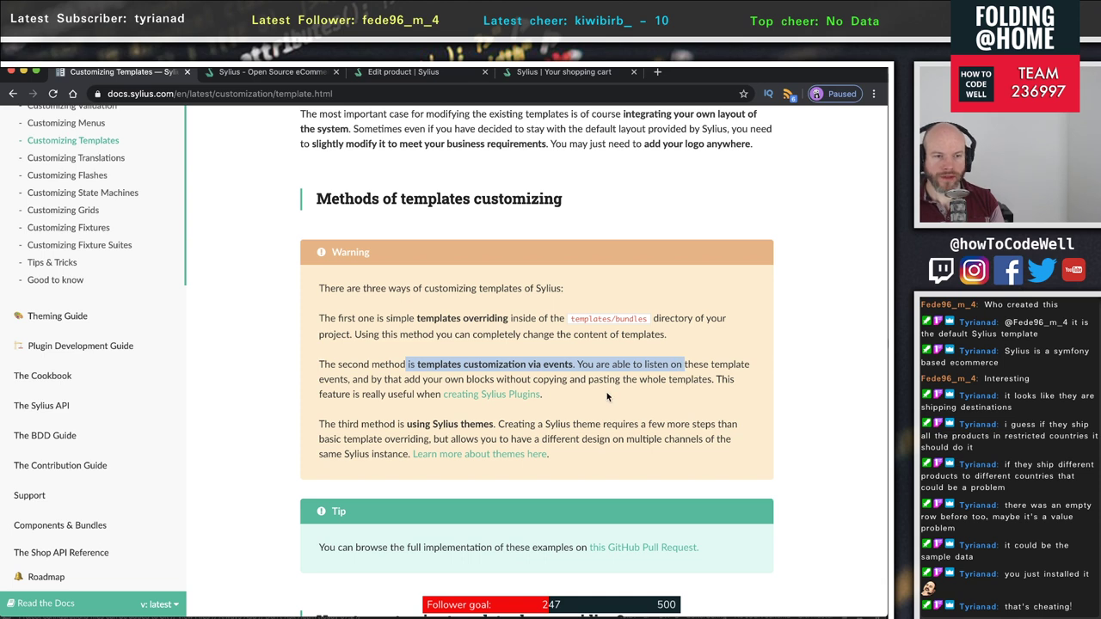
- Mark the third method, Sylius themes, and its note that themes need more steps
{"action": "left_click_drag", "start_coordinate": [389, 424], "coordinate": [465, 422]}
{"action": "left_click", "coordinate": [481, 418]}
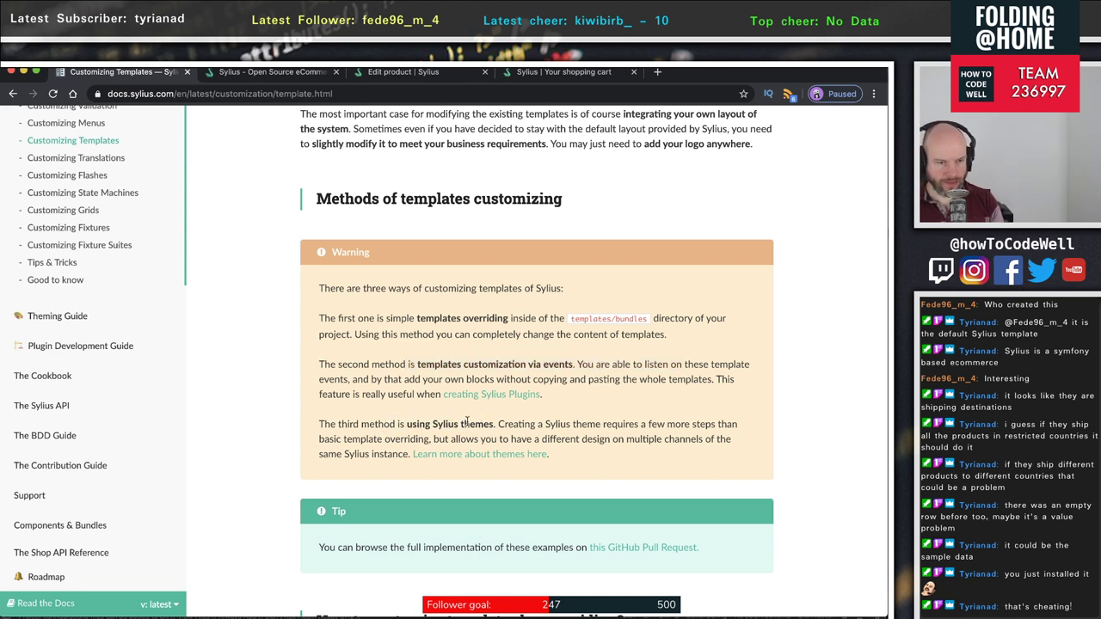
{"action": "double_click", "coordinate": [445, 424]}
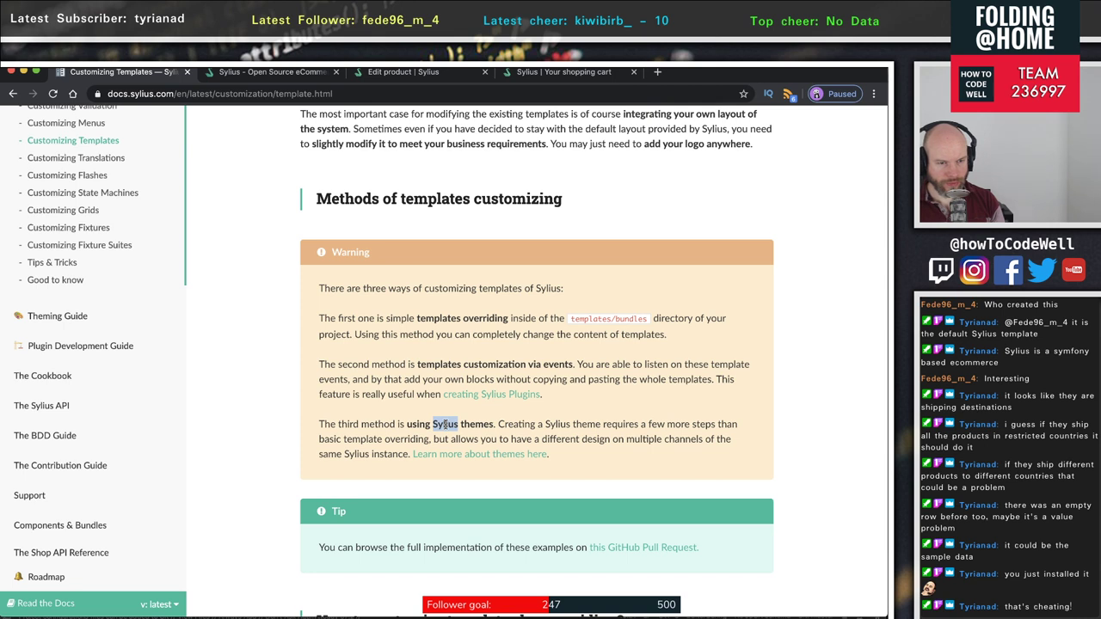
{"action": "left_click_drag", "start_coordinate": [527, 424], "coordinate": [730, 437]}
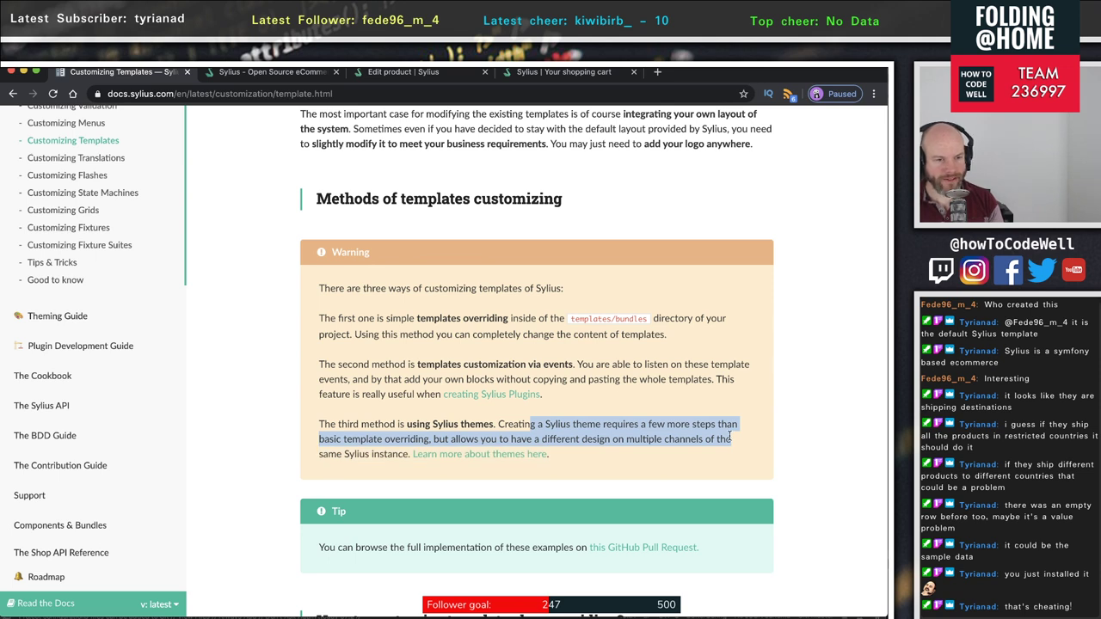
{"action": "left_click_drag", "start_coordinate": [731, 437], "coordinate": [716, 459]}
{"action": "left_click", "coordinate": [395, 394]}
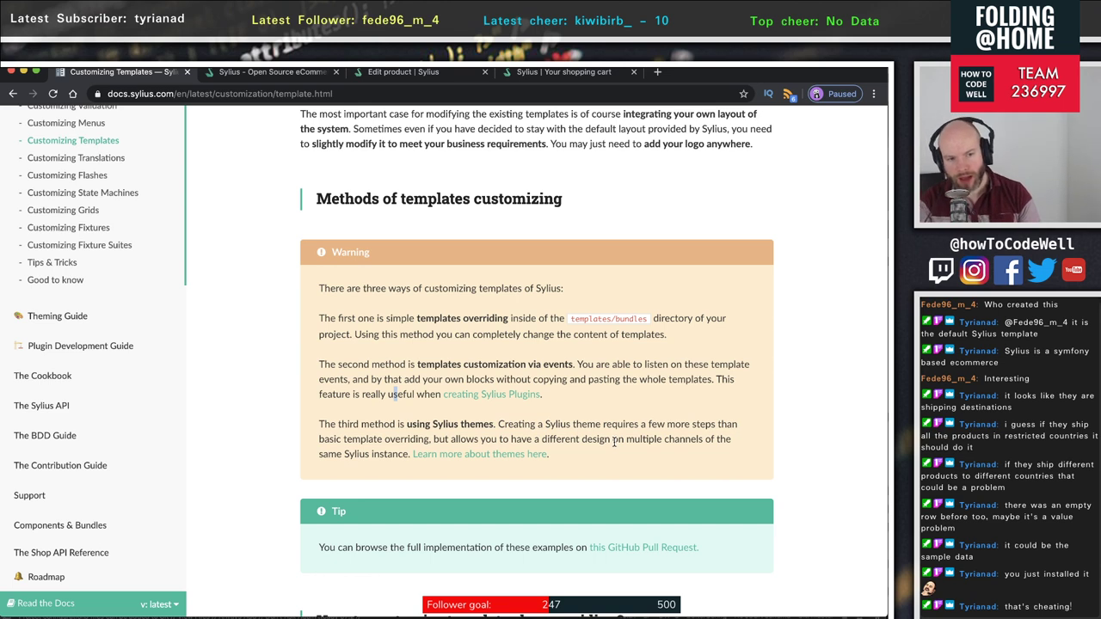
{"action": "left_click_drag", "start_coordinate": [531, 424], "coordinate": [733, 438]}
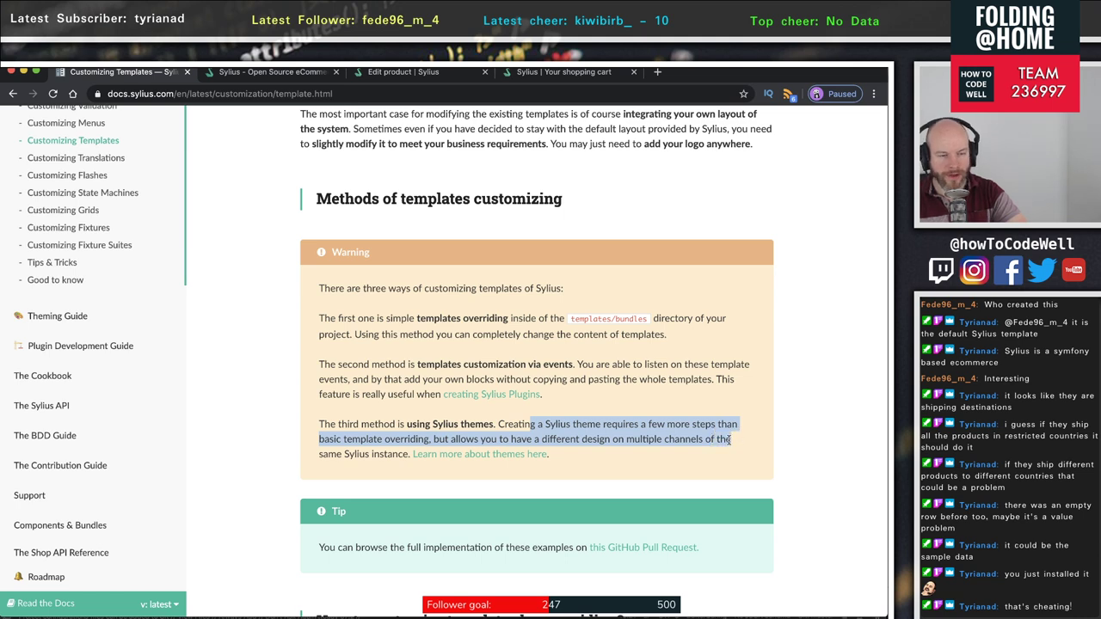
{"action": "left_click", "coordinate": [596, 457]}
{"action": "scroll", "coordinate": [596, 456], "scroll_direction": "down", "scroll_amount": 3}
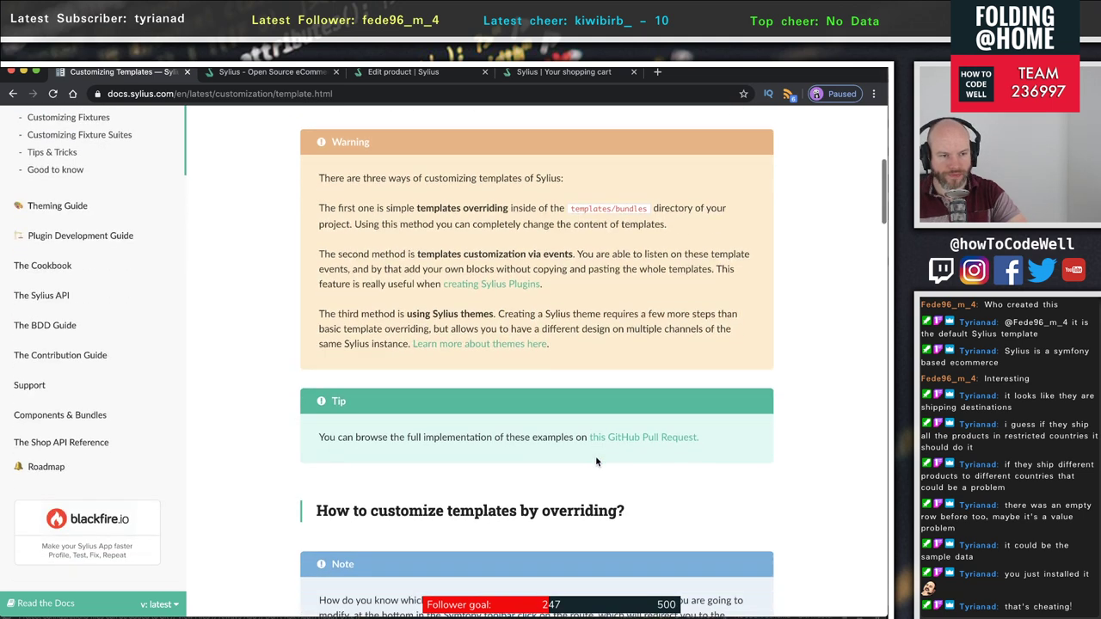
{"action": "scroll", "coordinate": [596, 462], "scroll_direction": "down", "scroll_amount": 3}
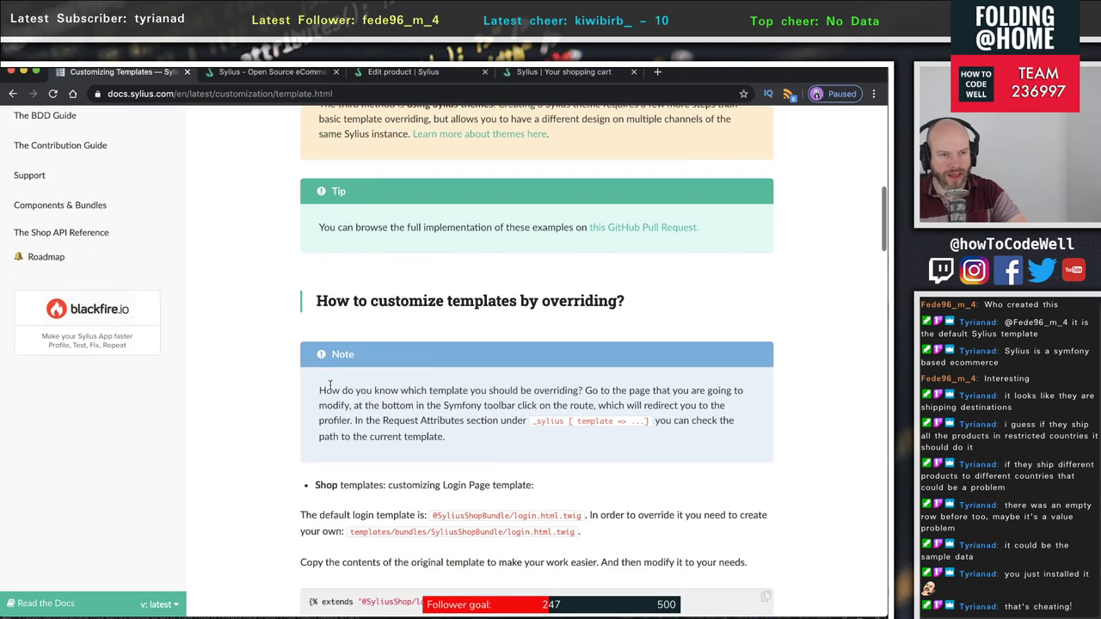
{"action": "scroll", "coordinate": [380, 375], "scroll_direction": "down", "scroll_amount": 2}
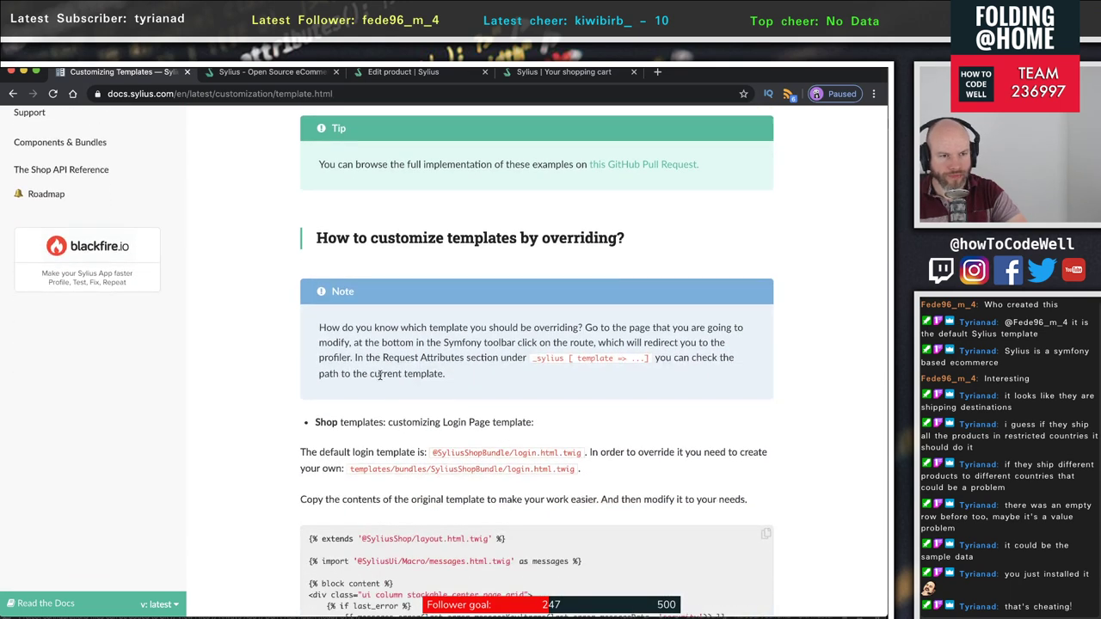
{"action": "scroll", "coordinate": [322, 356], "scroll_direction": "down", "scroll_amount": 1}
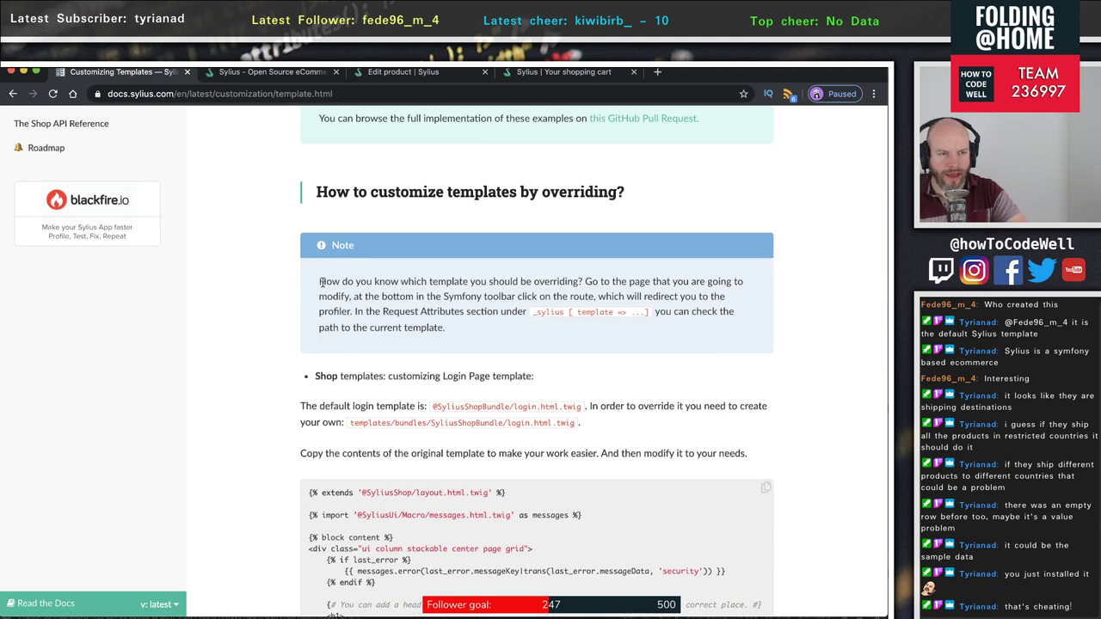
{"action": "left_click_drag", "start_coordinate": [320, 281], "coordinate": [626, 244]}
{"action": "scroll", "coordinate": [516, 278], "scroll_direction": "down", "scroll_amount": 1}
{"action": "scroll", "coordinate": [659, 248], "scroll_direction": "down", "scroll_amount": 1}
{"action": "scroll", "coordinate": [547, 260], "scroll_direction": "down", "scroll_amount": 1}
{"action": "scroll", "coordinate": [626, 243], "scroll_direction": "up", "scroll_amount": 1}
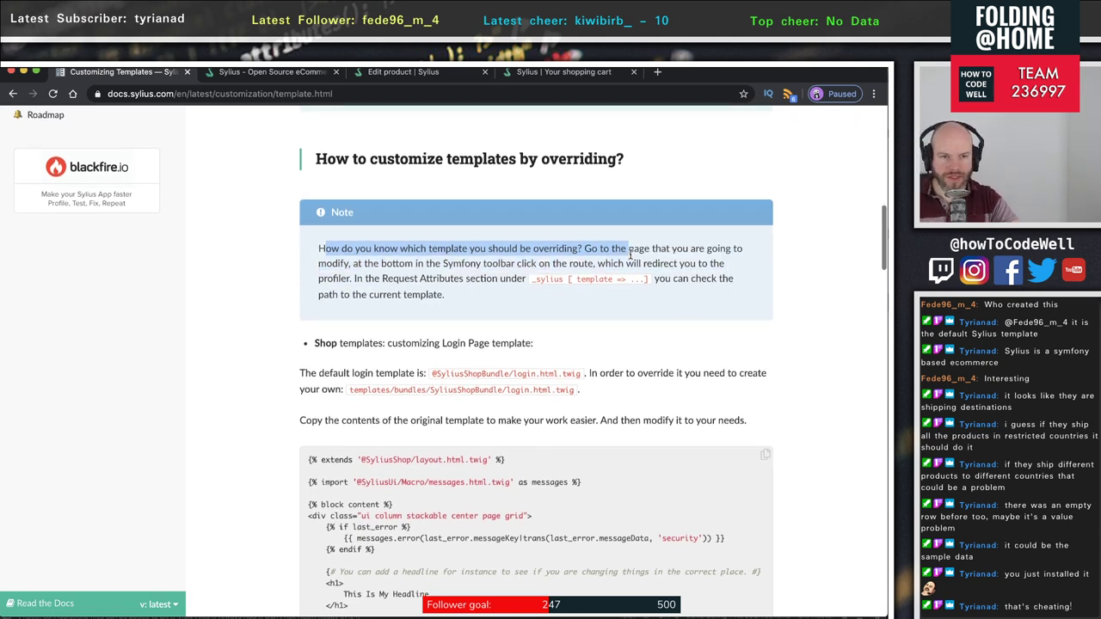
{"action": "left_click", "coordinate": [626, 244]}
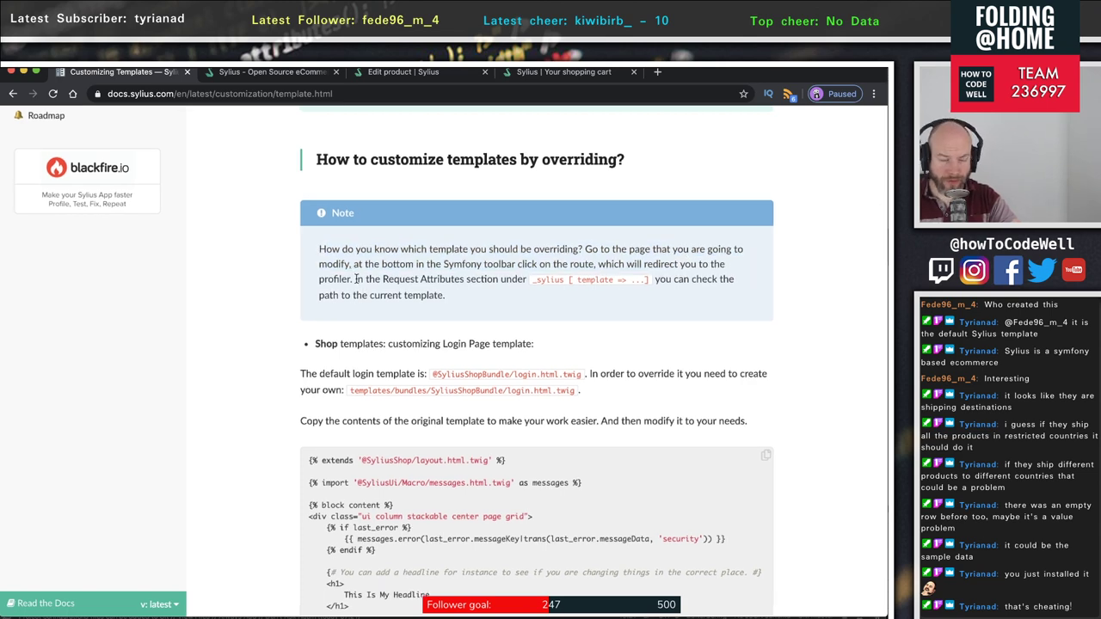
{"action": "left_click_drag", "start_coordinate": [354, 278], "coordinate": [529, 278]}
{"action": "left_click", "coordinate": [544, 288]}
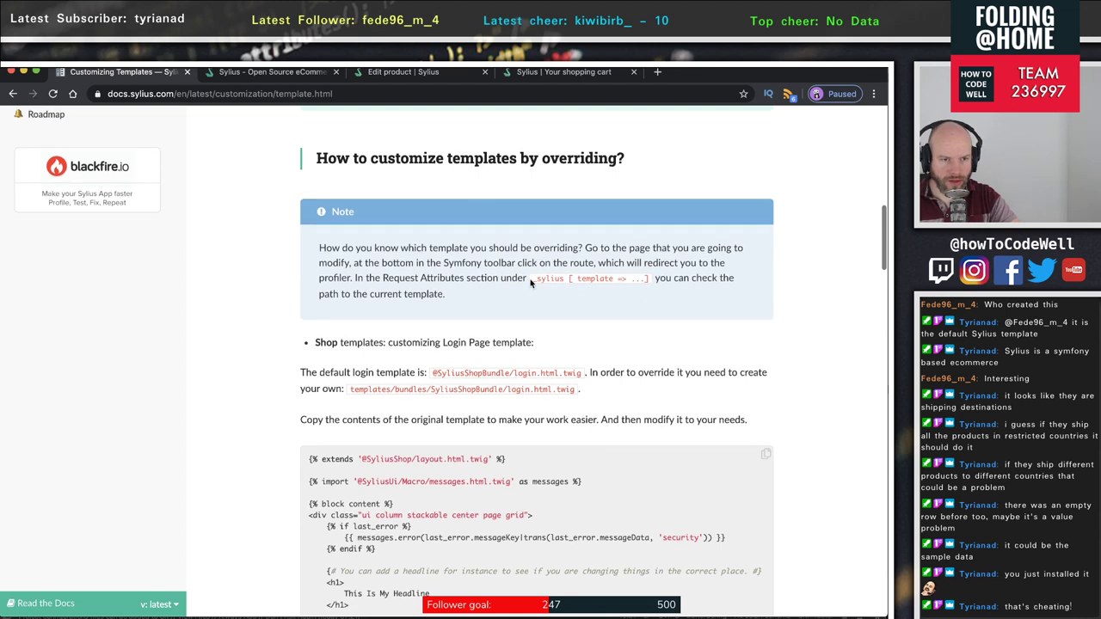
{"action": "scroll", "coordinate": [502, 342], "scroll_direction": "up", "scroll_amount": 1}
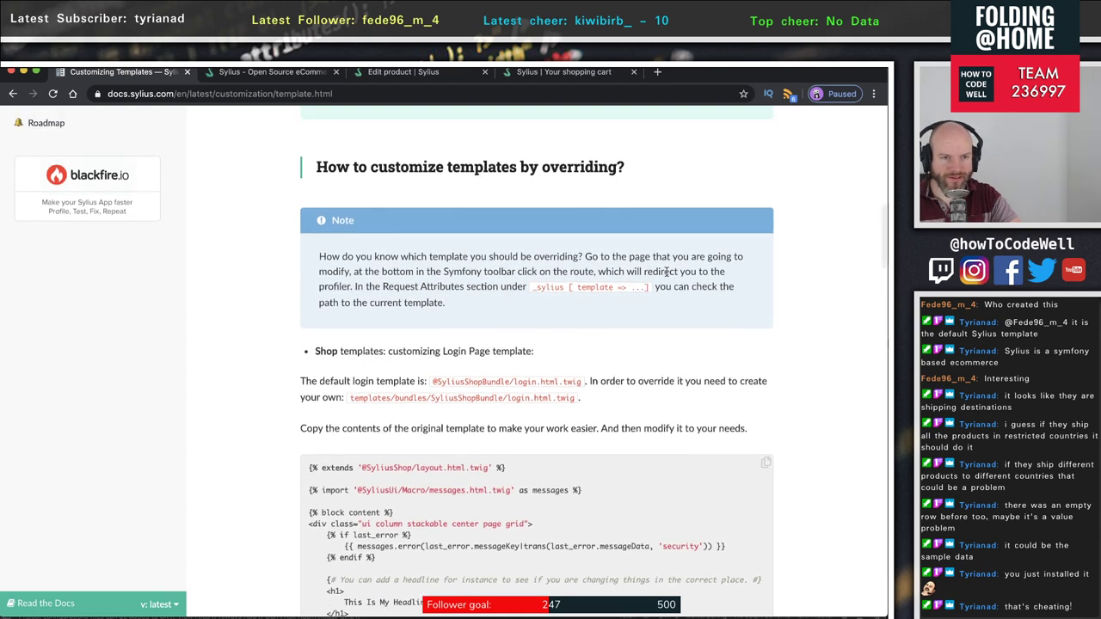
{"action": "left_click_drag", "start_coordinate": [657, 291], "coordinate": [721, 317]}
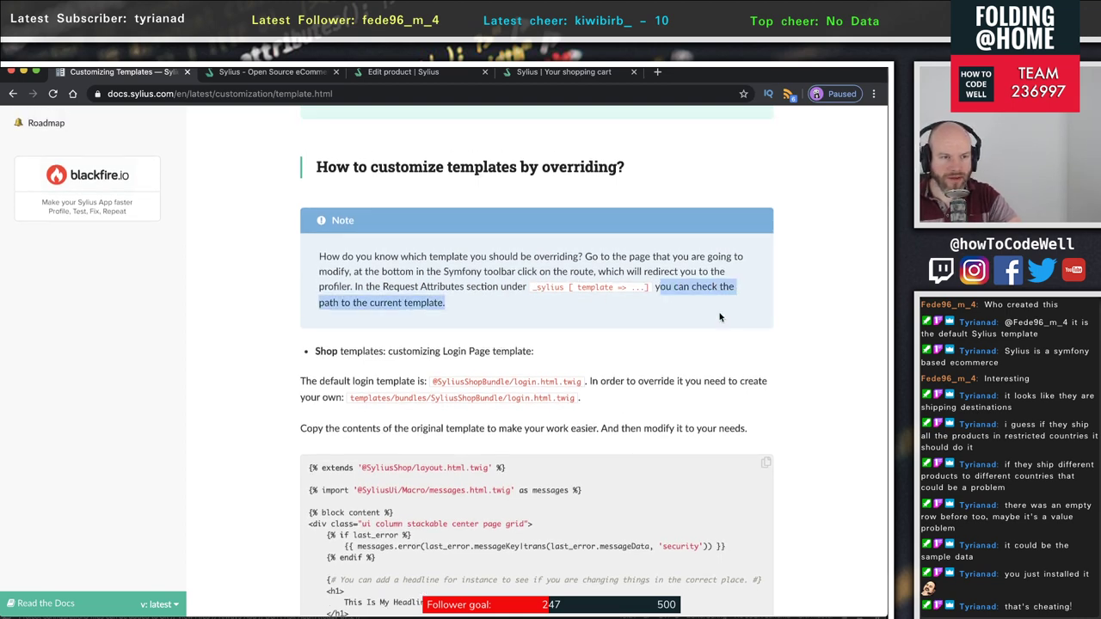
{"action": "scroll", "coordinate": [606, 334], "scroll_direction": "down", "scroll_amount": 3}
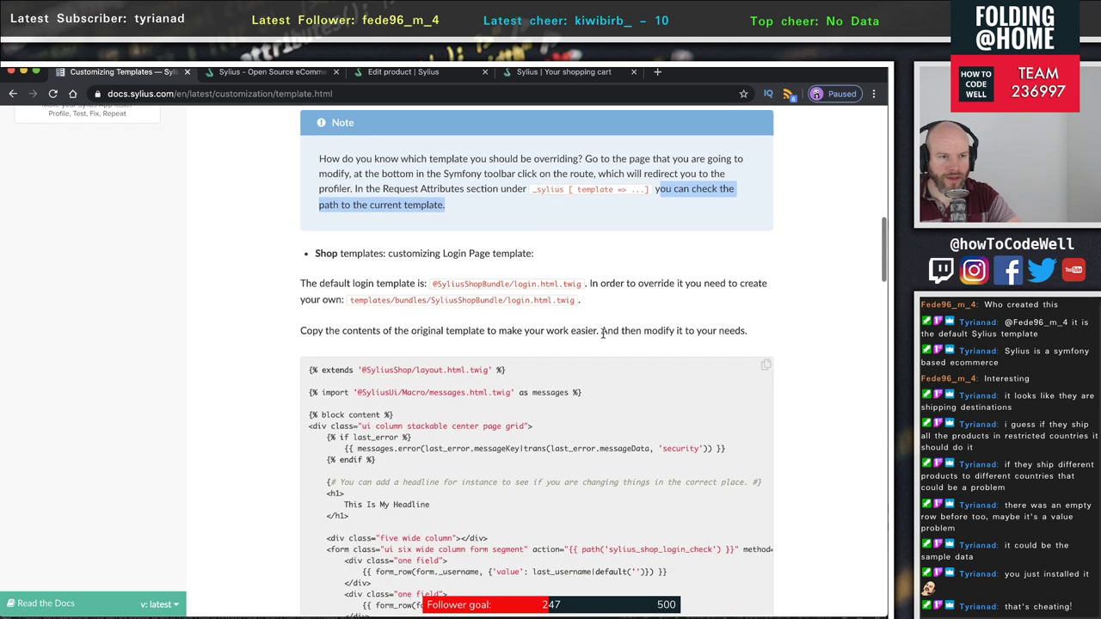
{"action": "left_click_drag", "start_coordinate": [310, 284], "coordinate": [422, 294]}
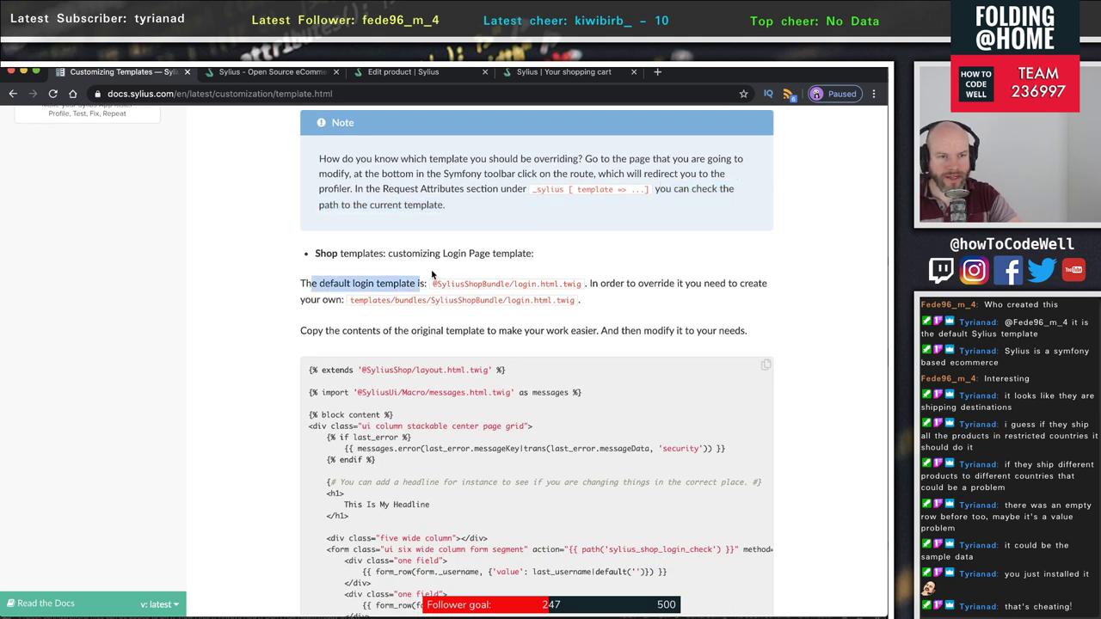
{"action": "left_click", "coordinate": [432, 274]}
{"action": "double_click", "coordinate": [461, 285]}
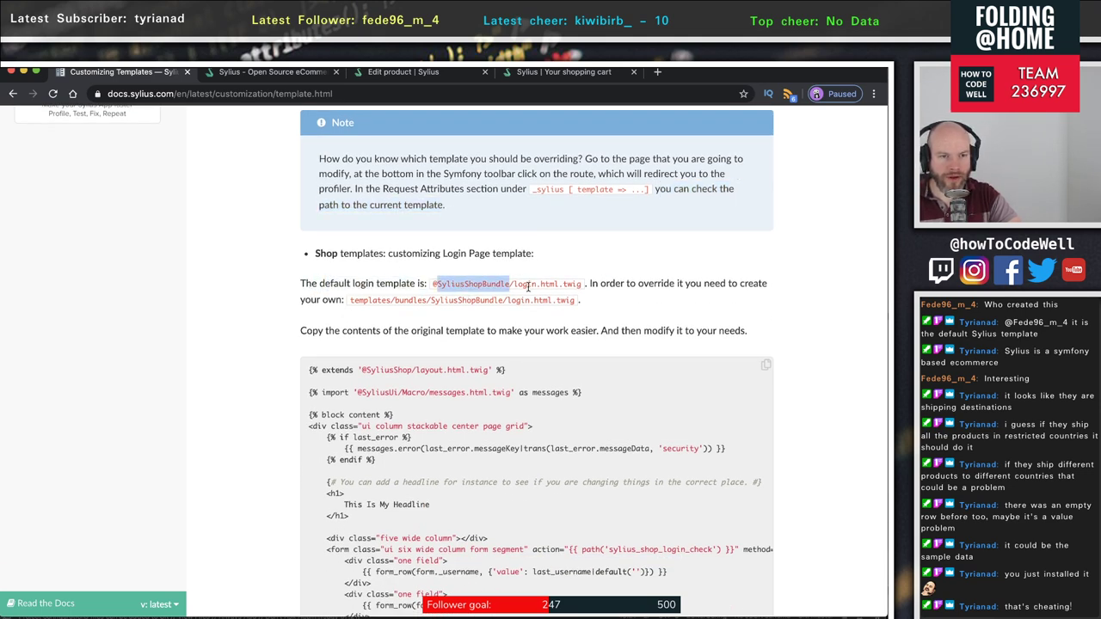
{"action": "left_click", "coordinate": [528, 286]}
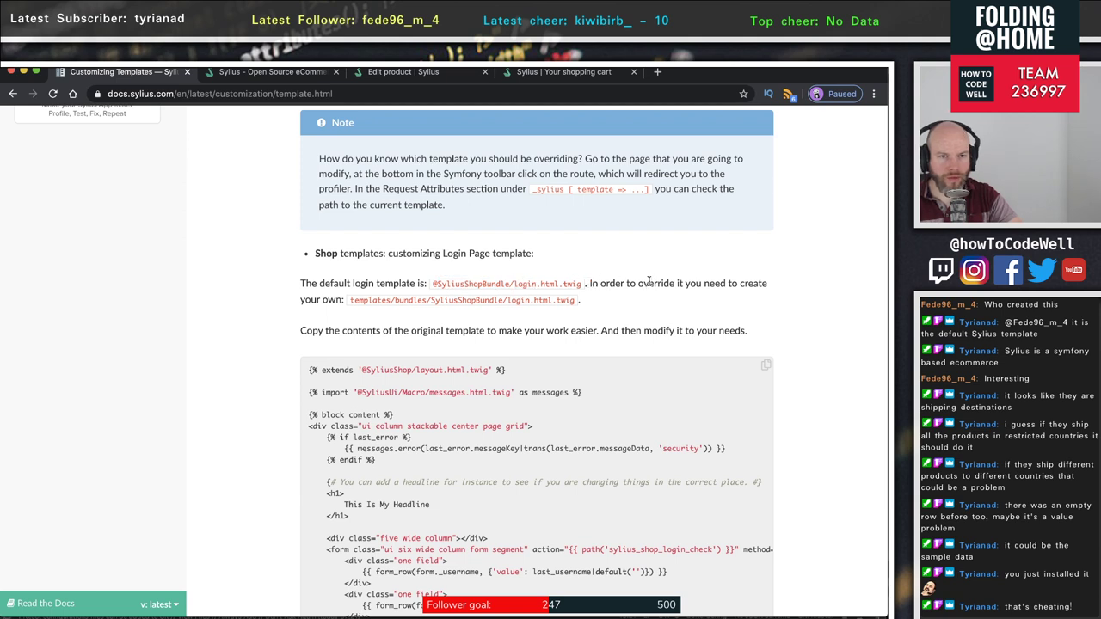
{"action": "left_click_drag", "start_coordinate": [624, 285], "coordinate": [729, 310]}
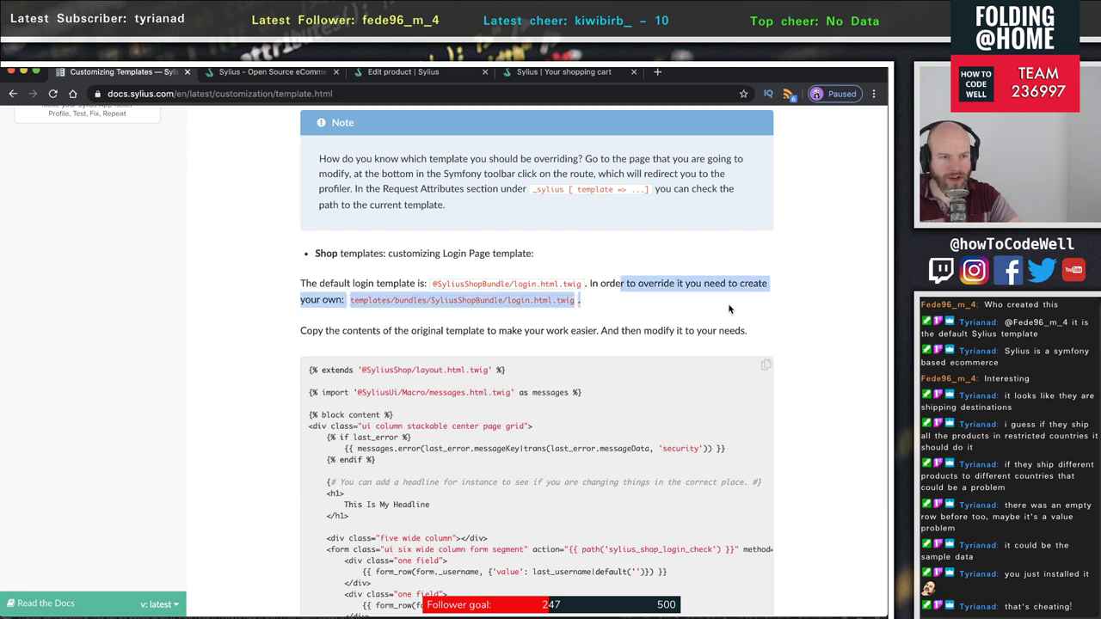
{"action": "left_click", "coordinate": [651, 324]}
{"action": "double_click", "coordinate": [372, 312]}
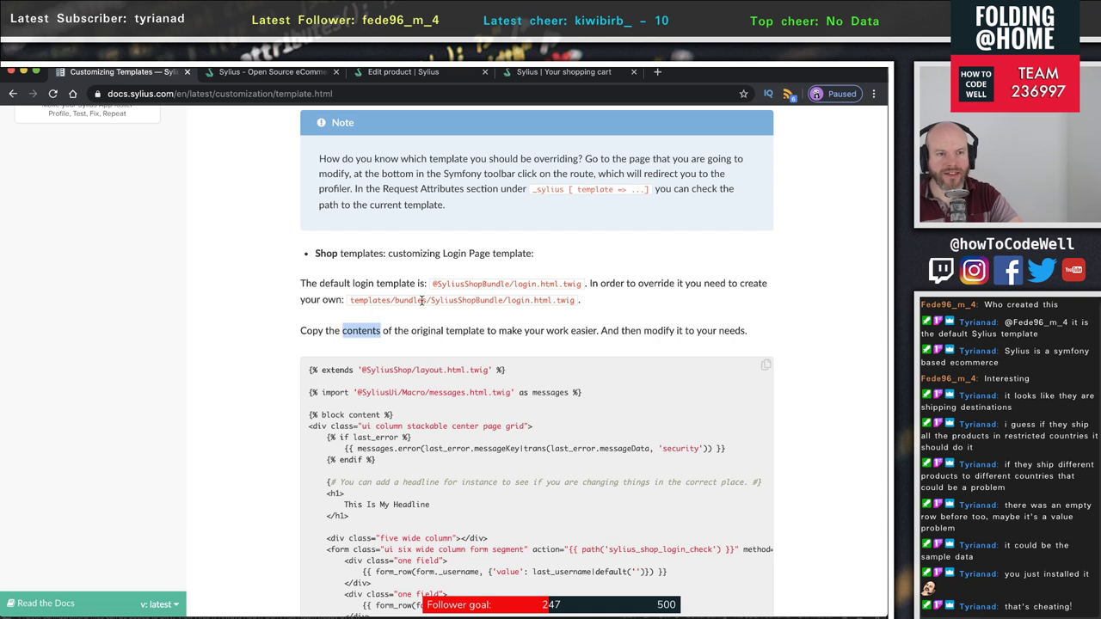
{"action": "double_click", "coordinate": [423, 300]}
{"action": "left_click", "coordinate": [462, 300]}
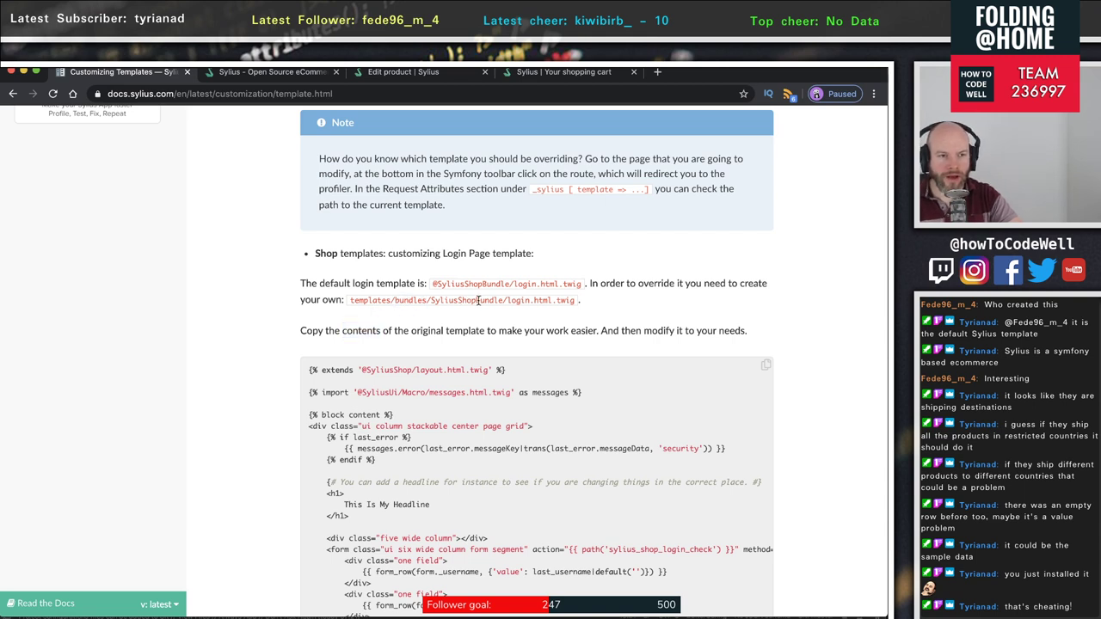
{"action": "double_click", "coordinate": [475, 300]}
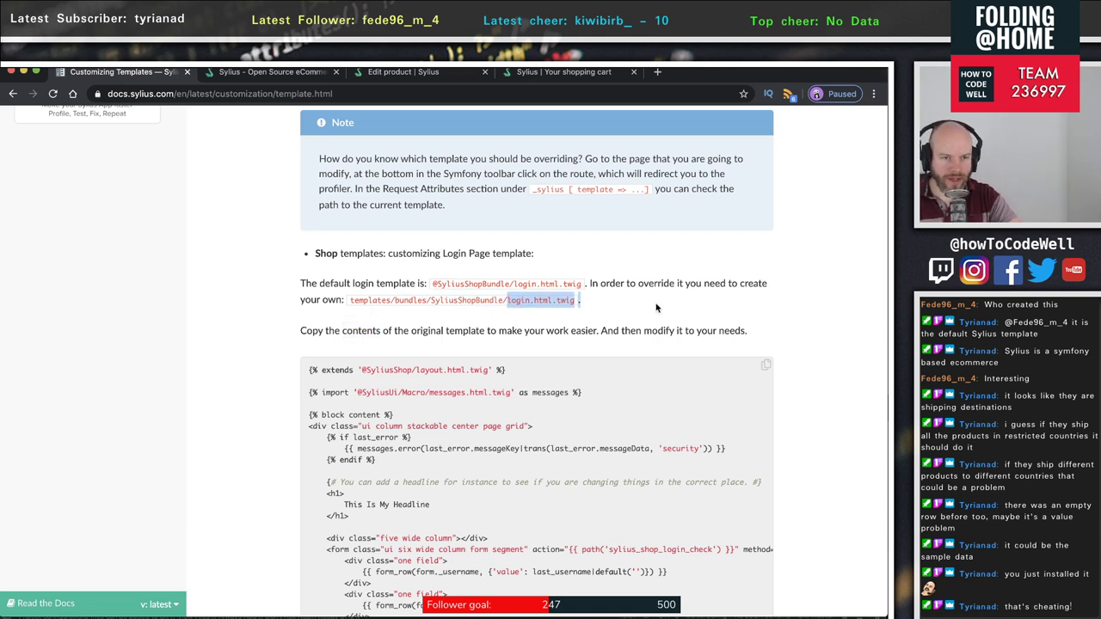
{"action": "left_click", "coordinate": [326, 341]}
{"action": "left_click_drag", "start_coordinate": [326, 340], "coordinate": [688, 366]}
{"action": "scroll", "coordinate": [637, 398], "scroll_direction": "down", "scroll_amount": 3}
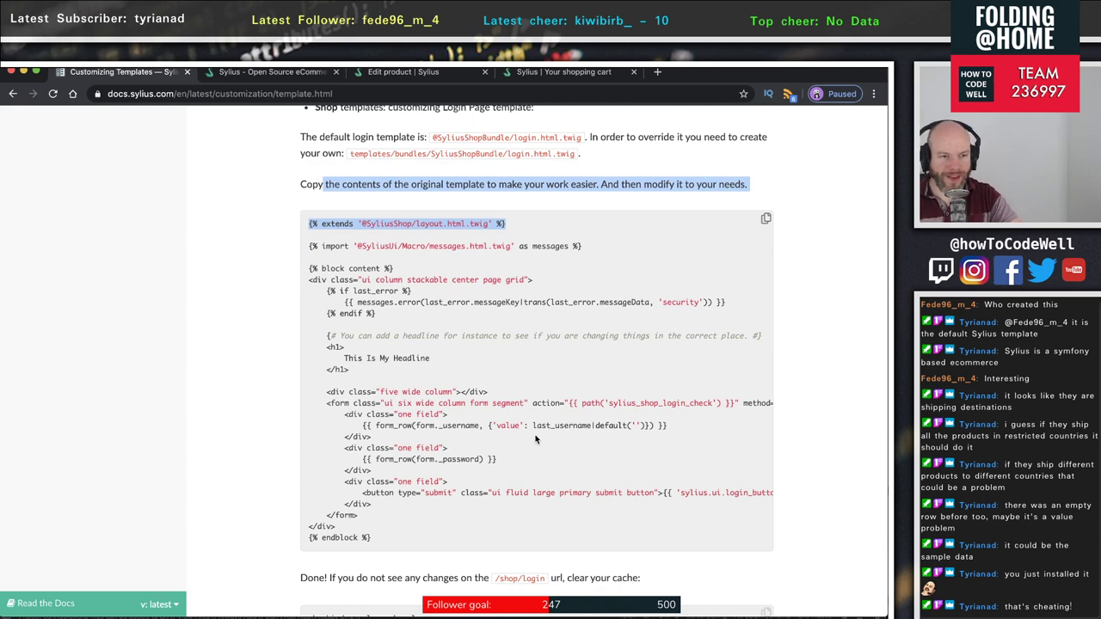
{"action": "left_click", "coordinate": [535, 362]}
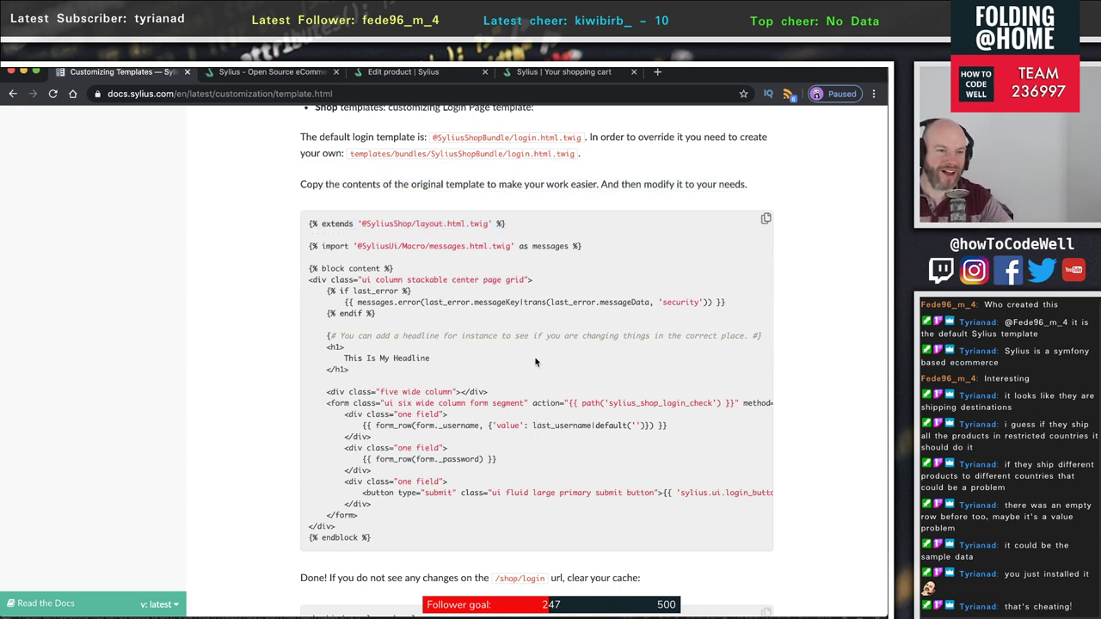
{"action": "scroll", "coordinate": [538, 366], "scroll_direction": "down", "scroll_amount": 3}
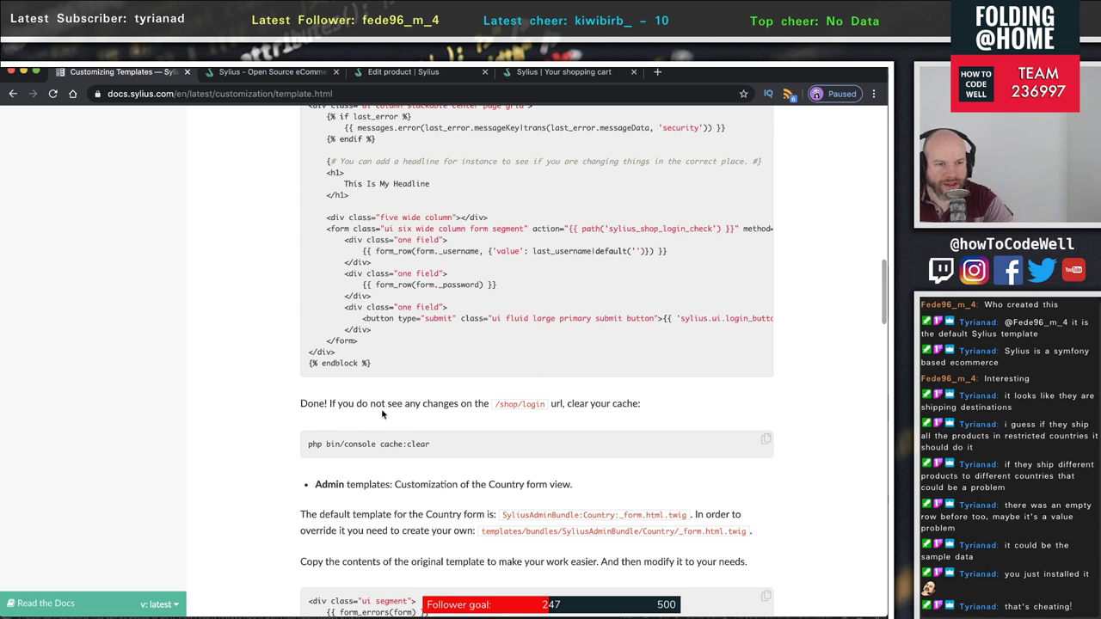
{"action": "left_click_drag", "start_coordinate": [310, 444], "coordinate": [529, 456]}
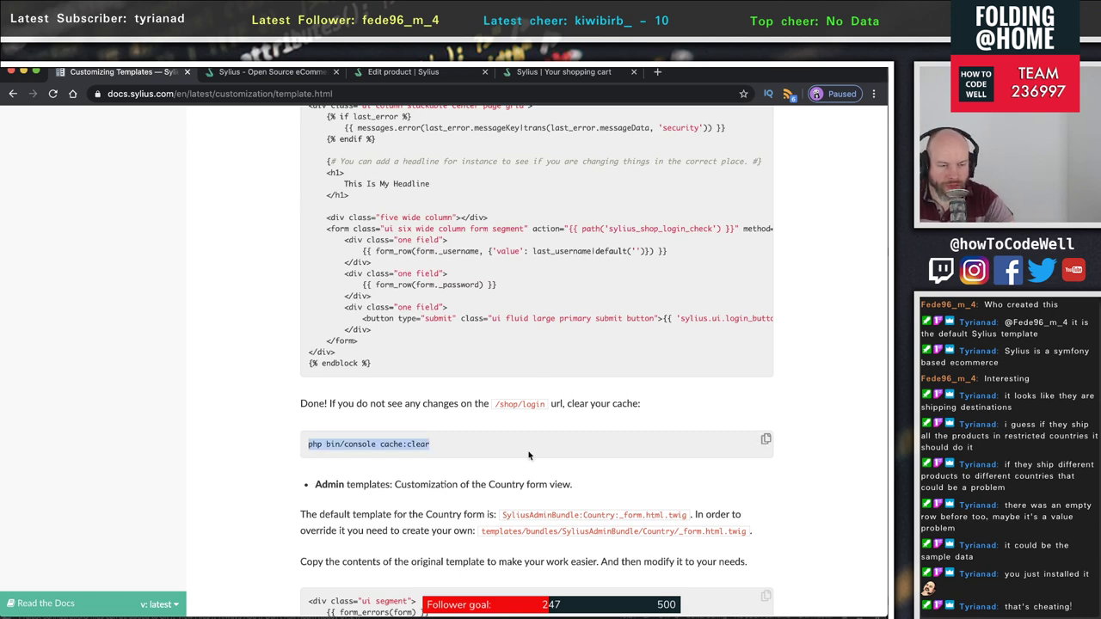
{"action": "scroll", "coordinate": [516, 454], "scroll_direction": "down", "scroll_amount": 2}
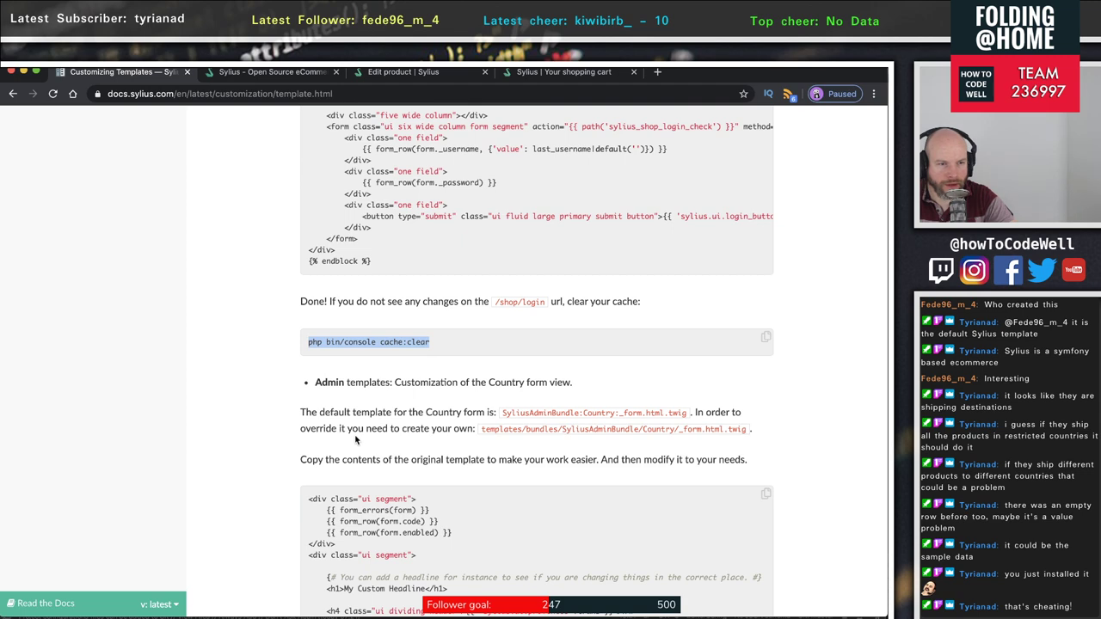
{"action": "left_click_drag", "start_coordinate": [302, 380], "coordinate": [632, 387]}
{"action": "scroll", "coordinate": [459, 465], "scroll_direction": "down", "scroll_amount": 5}
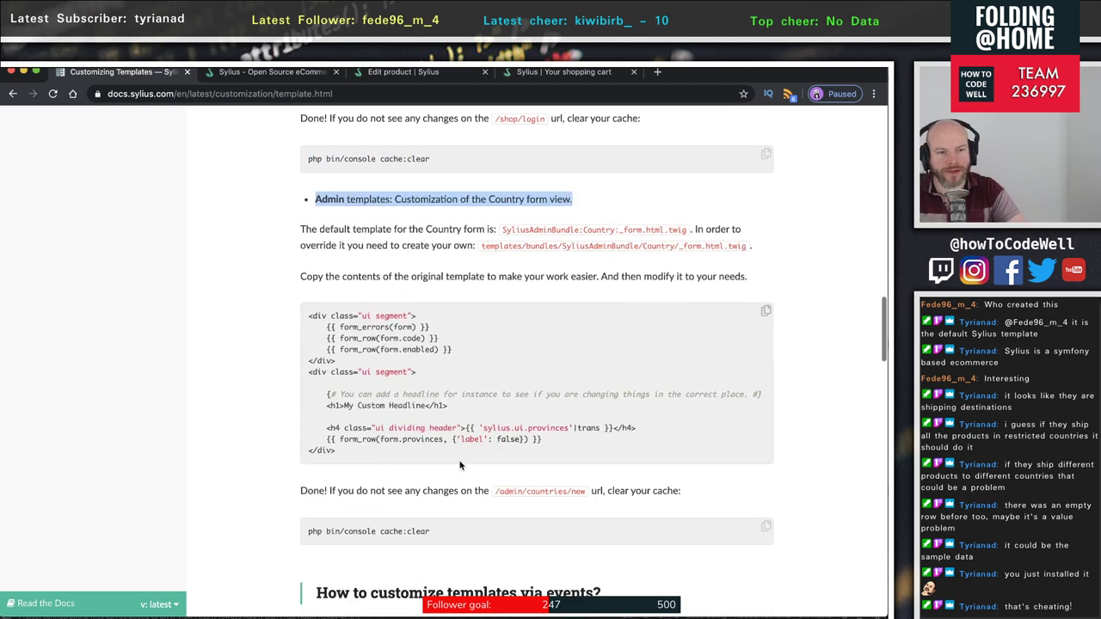
{"action": "scroll", "coordinate": [459, 464], "scroll_direction": "down", "scroll_amount": 1}
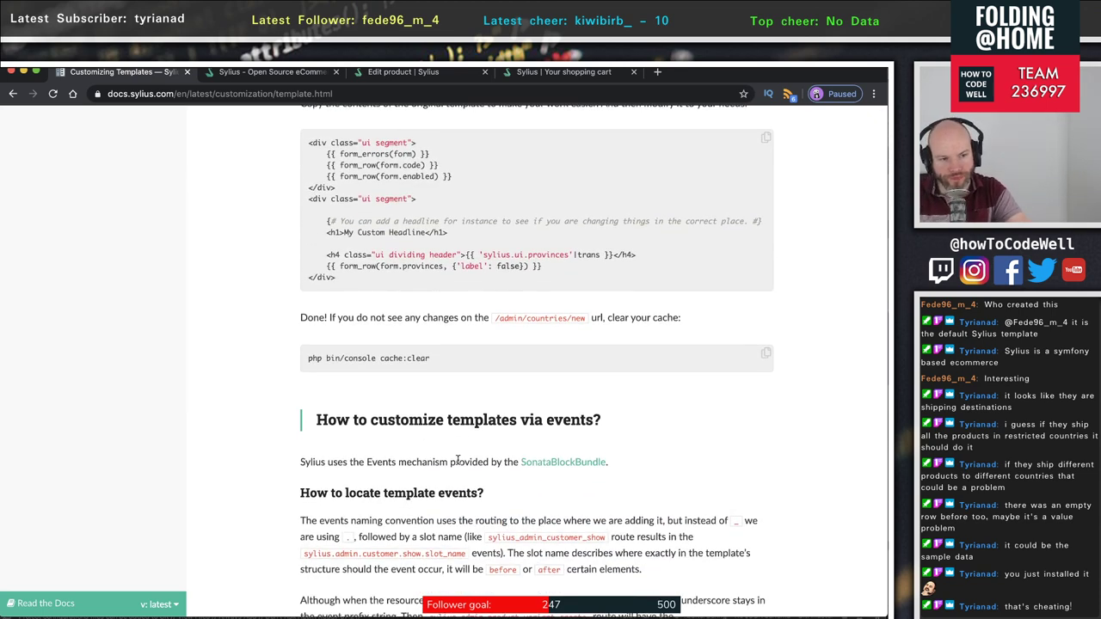
{"action": "scroll", "coordinate": [458, 462], "scroll_direction": "down", "scroll_amount": 2}
{"action": "scroll", "coordinate": [458, 460], "scroll_direction": "down", "scroll_amount": 1}
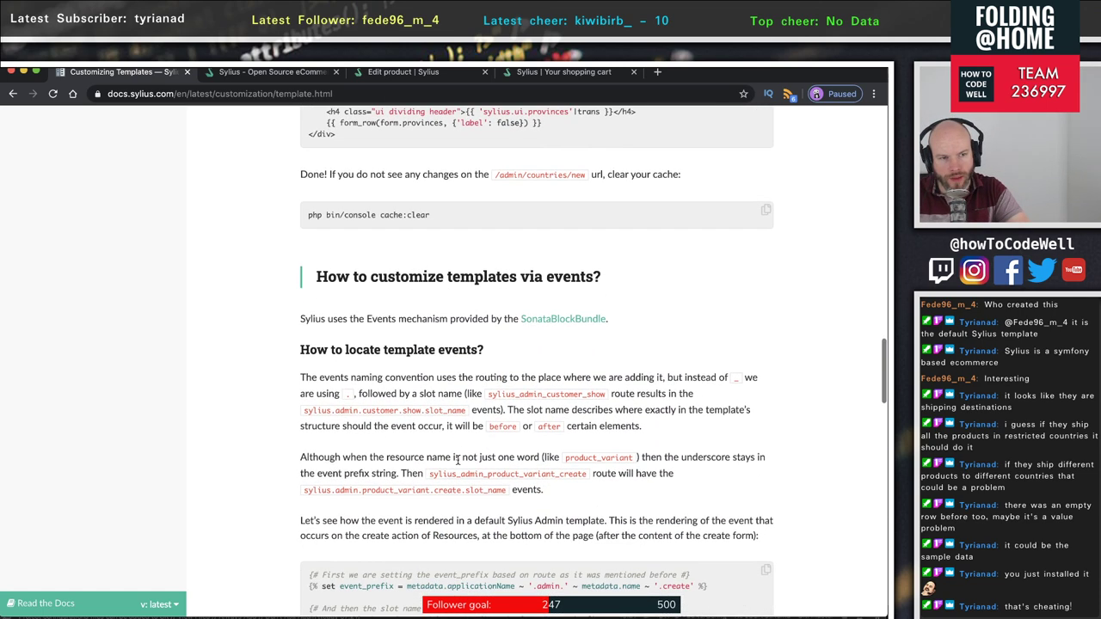
{"action": "scroll", "coordinate": [459, 460], "scroll_direction": "down", "scroll_amount": 2}
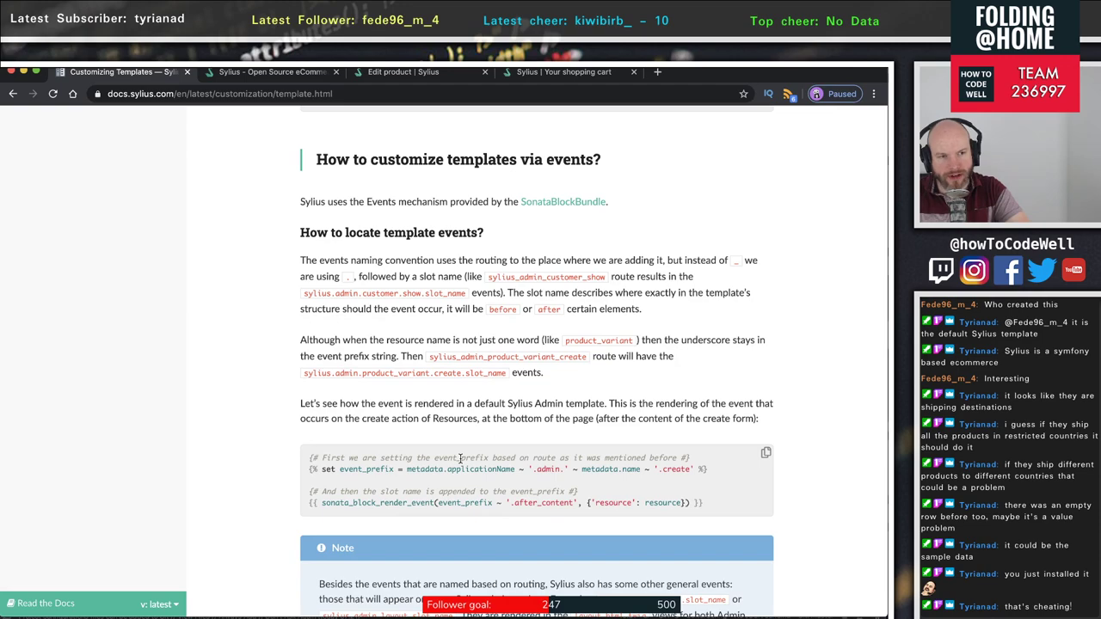
{"action": "scroll", "coordinate": [458, 460], "scroll_direction": "down", "scroll_amount": 3}
{"action": "scroll", "coordinate": [460, 458], "scroll_direction": "down", "scroll_amount": 6}
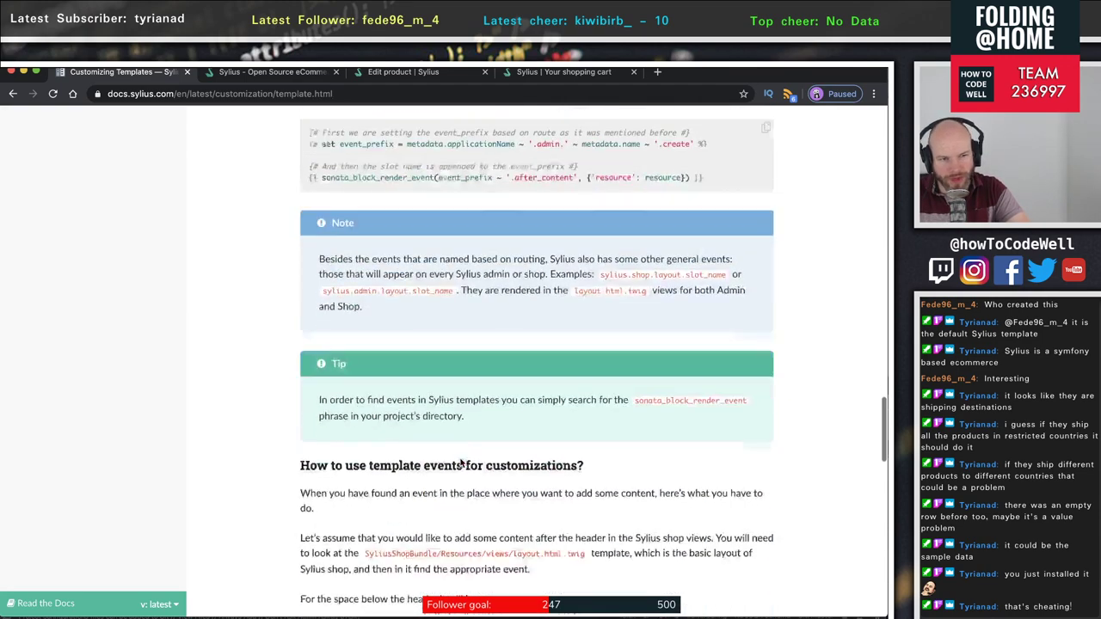
{"action": "scroll", "coordinate": [460, 462], "scroll_direction": "up", "scroll_amount": 1}
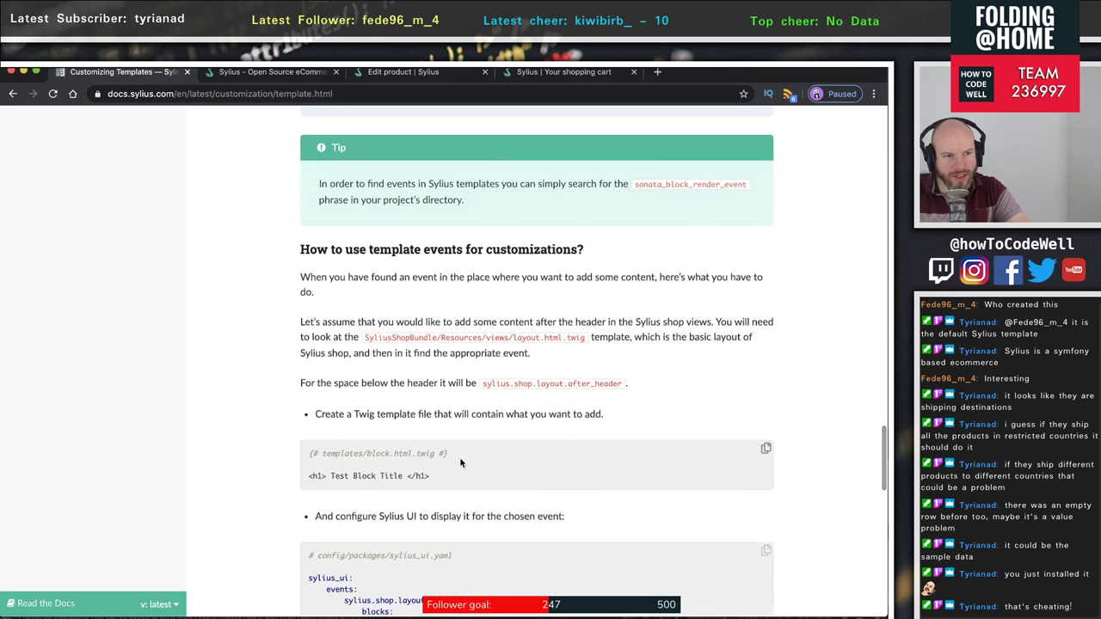
{"action": "scroll", "coordinate": [460, 462], "scroll_direction": "down", "scroll_amount": 7}
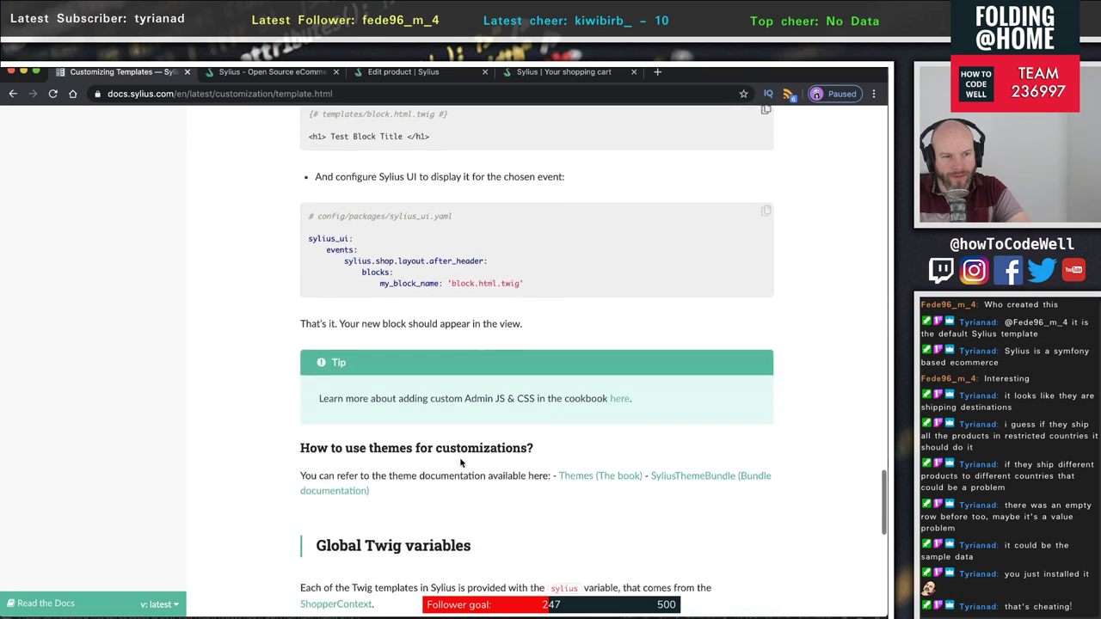
{"action": "scroll", "coordinate": [460, 460], "scroll_direction": "down", "scroll_amount": 5}
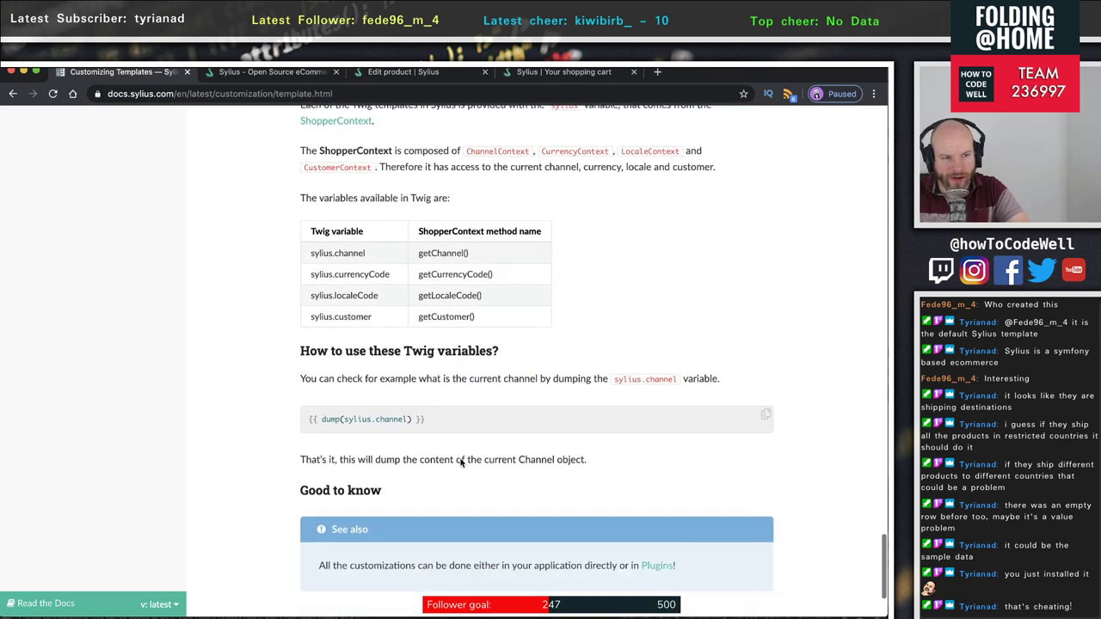
{"action": "scroll", "coordinate": [460, 463], "scroll_direction": "up", "scroll_amount": 12}
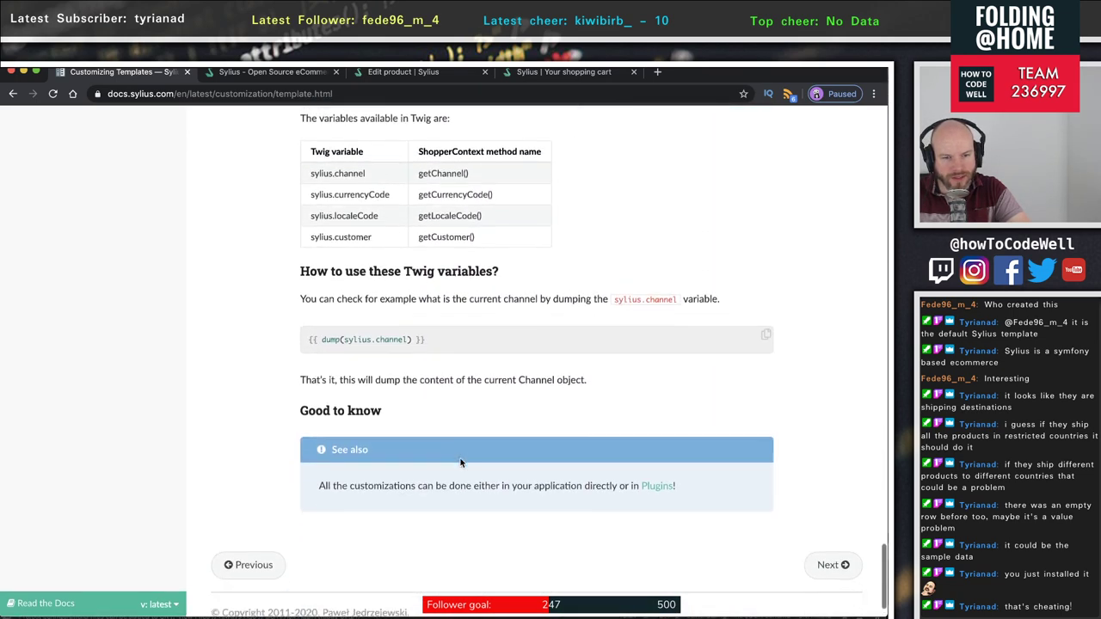
{"action": "scroll", "coordinate": [462, 462], "scroll_direction": "up", "scroll_amount": 15}
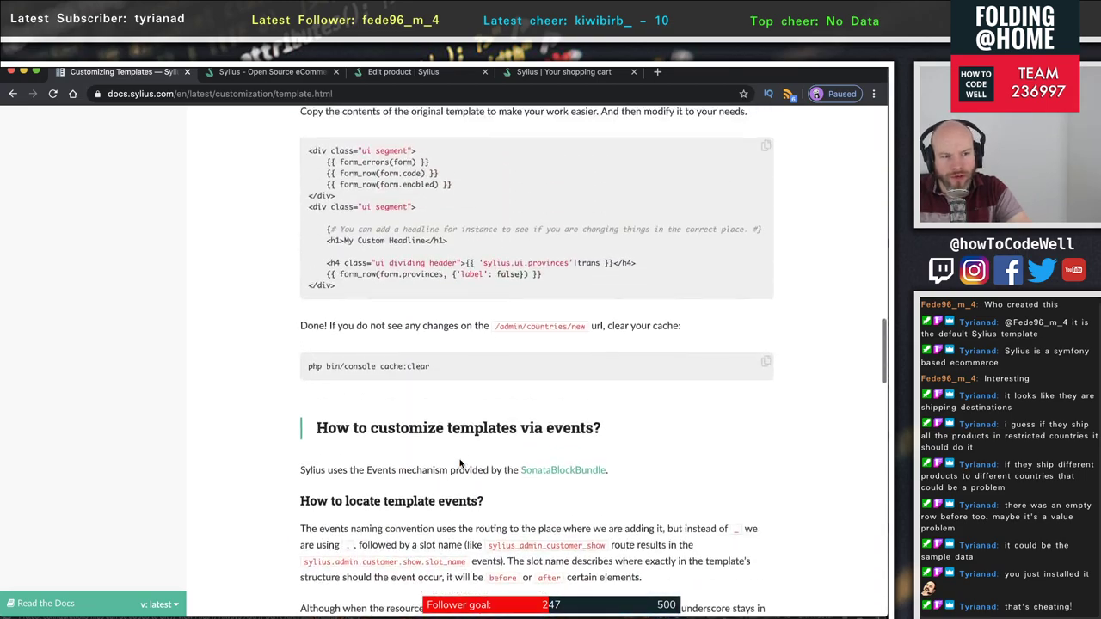
{"action": "scroll", "coordinate": [461, 461], "scroll_direction": "up", "scroll_amount": 10}
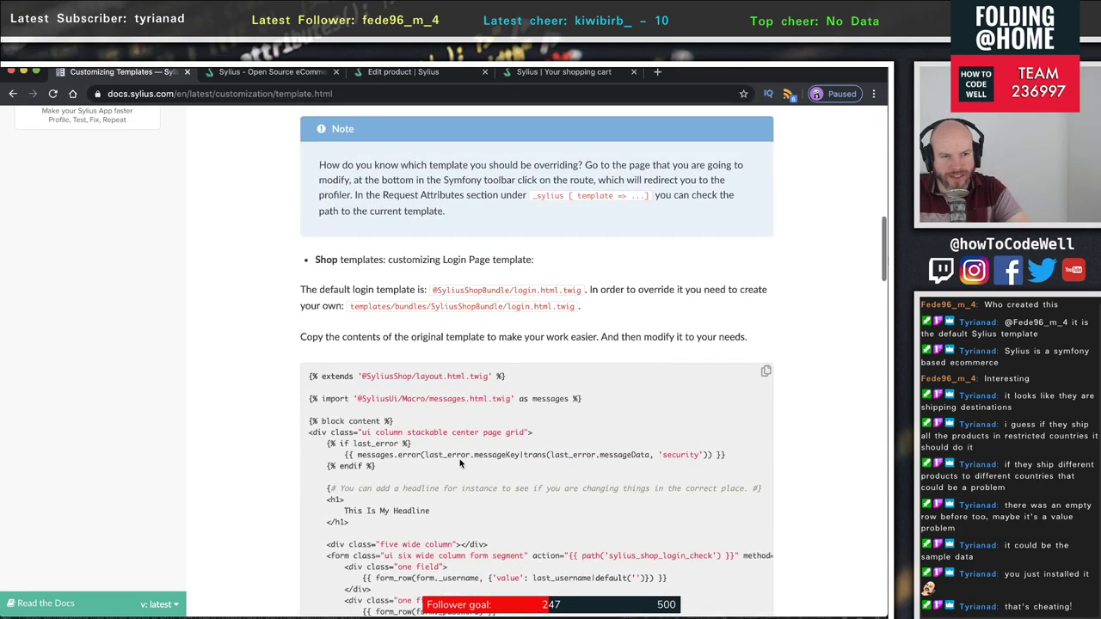
{"action": "scroll", "coordinate": [460, 464], "scroll_direction": "up", "scroll_amount": 3}
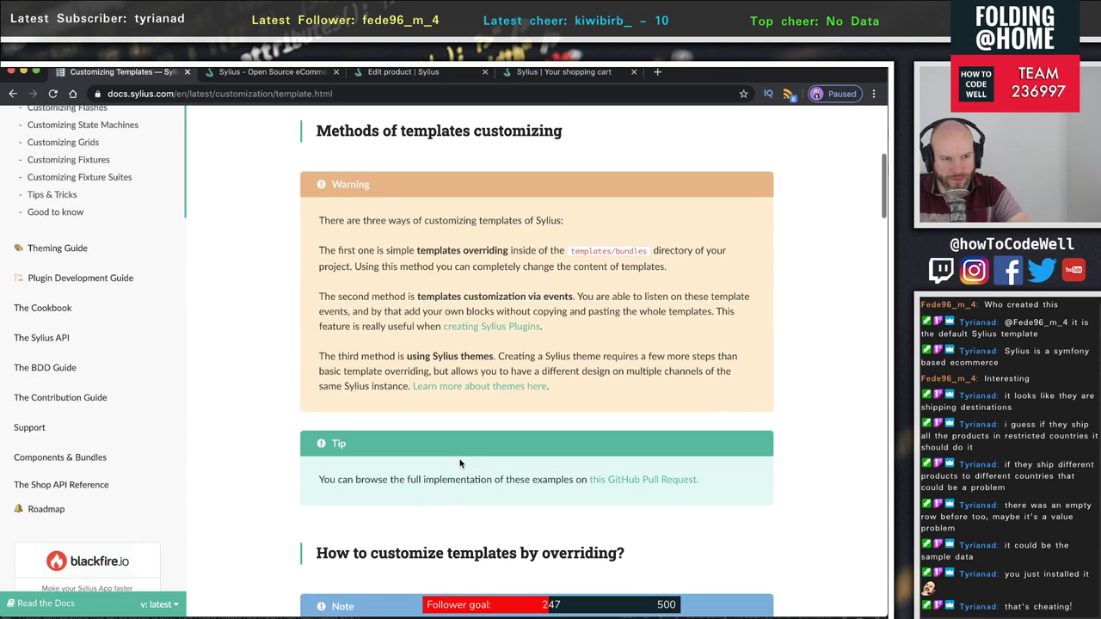
- Open 'Learn more about themes here' in a new tab and switch to it
{"action": "right_click", "coordinate": [501, 387]}
{"action": "left_click", "coordinate": [533, 394]}
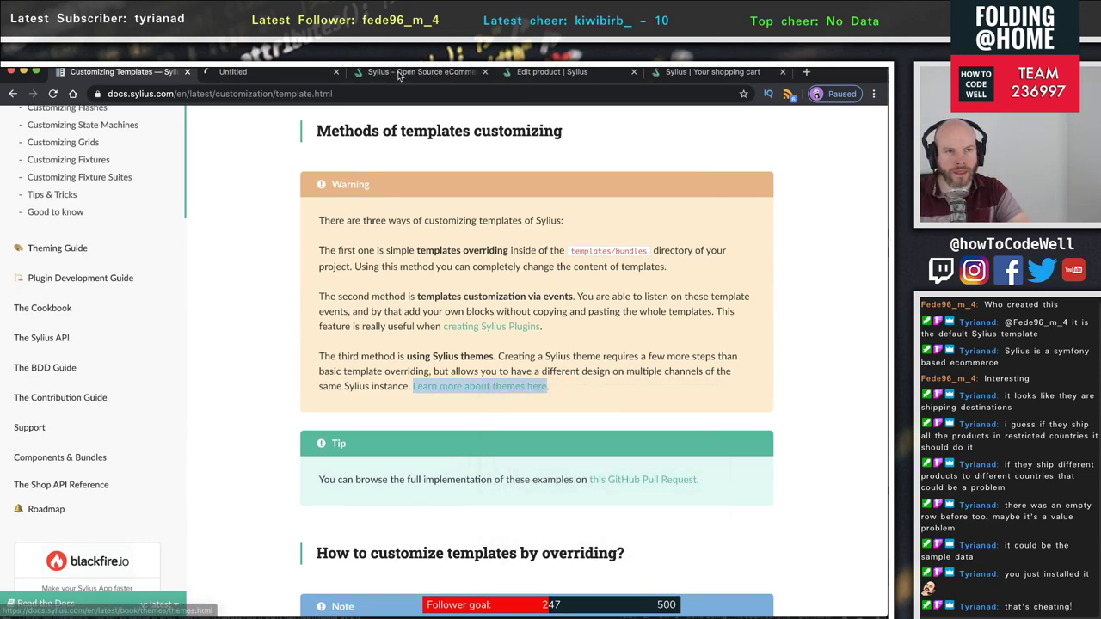
{"action": "key", "text": "ctrl+Tab"}
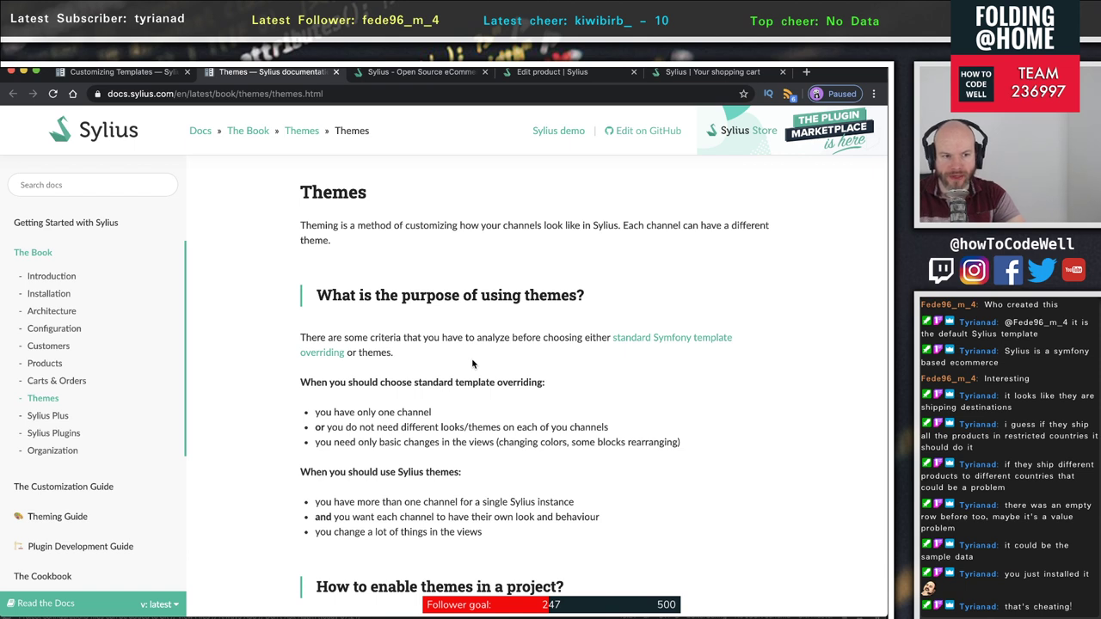
- Highlight the theme-choice criteria sentence and the override-versus-themes lists
{"action": "left_click_drag", "start_coordinate": [403, 337], "coordinate": [616, 351]}
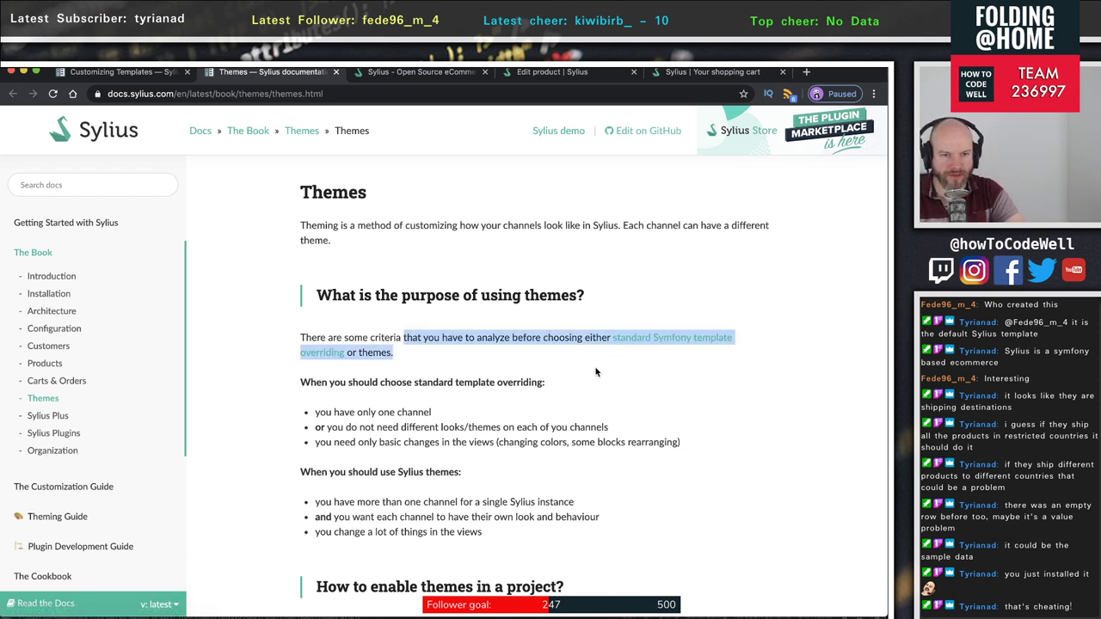
{"action": "left_click", "coordinate": [403, 362]}
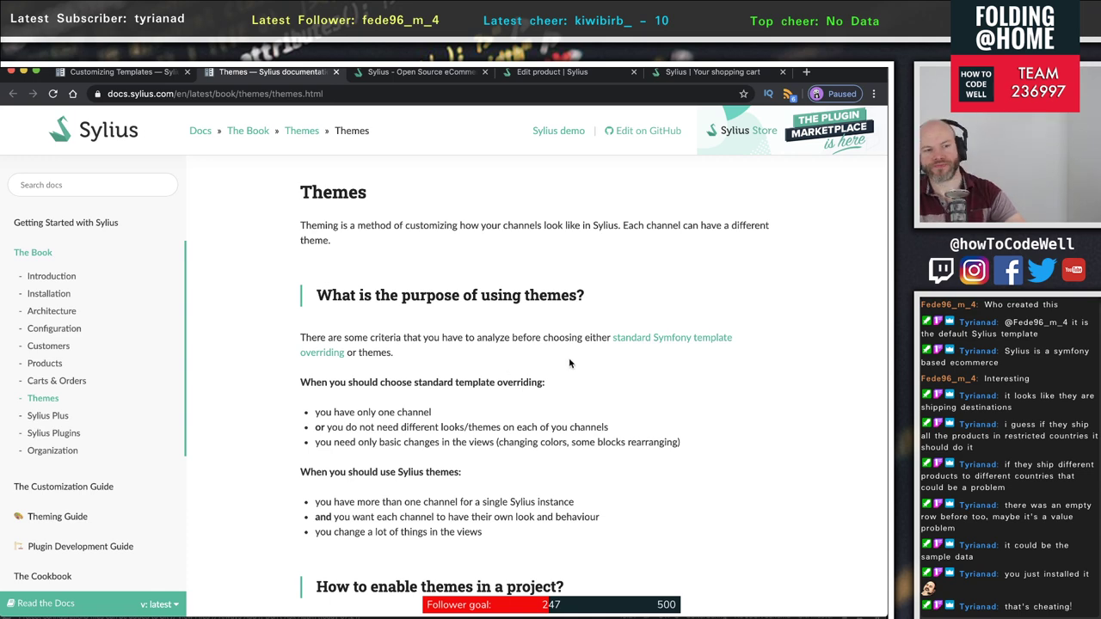
{"action": "scroll", "coordinate": [527, 376], "scroll_direction": "down", "scroll_amount": 1}
{"action": "left_click_drag", "start_coordinate": [571, 538], "coordinate": [226, 347]}
{"action": "left_click", "coordinate": [532, 379]}
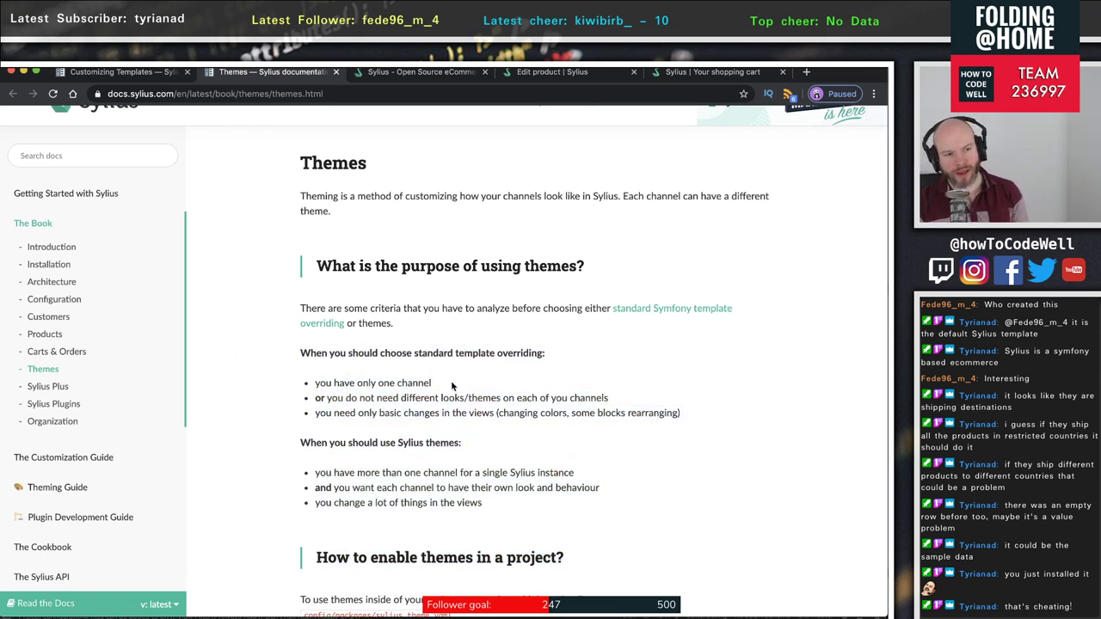
{"action": "left_click_drag", "start_coordinate": [404, 354], "coordinate": [547, 354]}
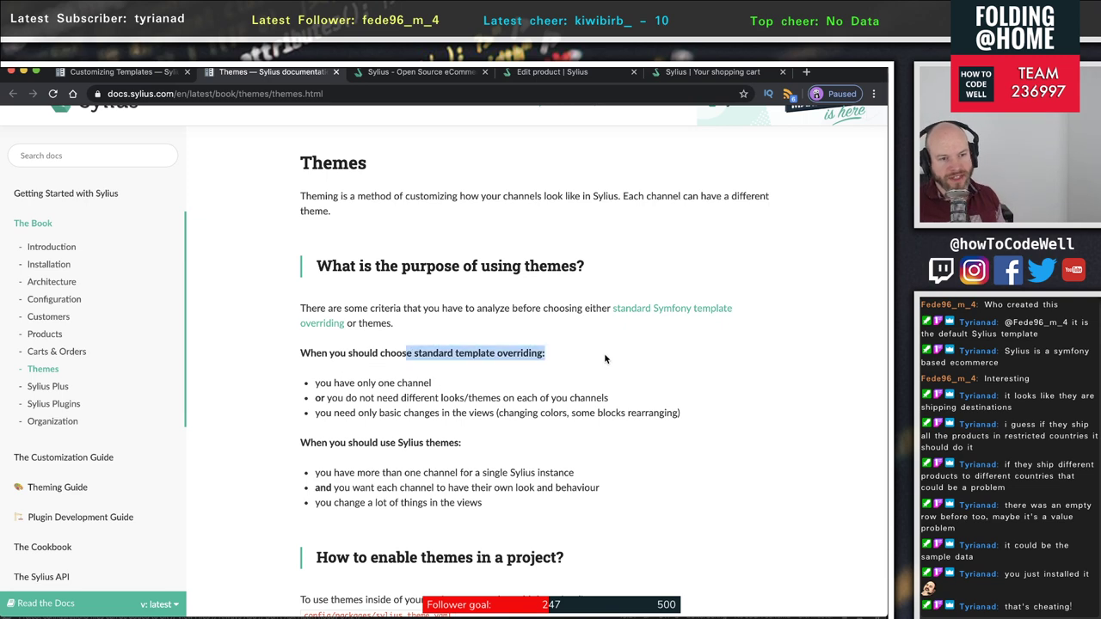
{"action": "scroll", "coordinate": [549, 372], "scroll_direction": "up", "scroll_amount": 1}
{"action": "left_click", "coordinate": [327, 392]}
- Highlight the overriding criteria: only one channel and basic changes in views
{"action": "left_click_drag", "start_coordinate": [327, 389], "coordinate": [475, 392]}
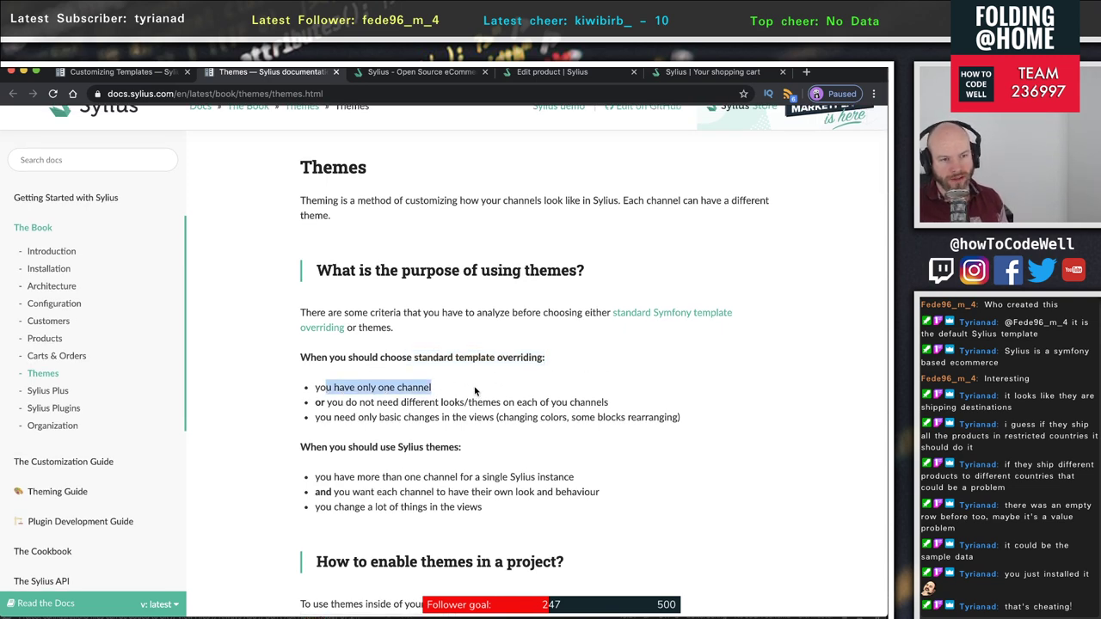
{"action": "left_click", "coordinate": [317, 399]}
{"action": "left_click_drag", "start_coordinate": [318, 402], "coordinate": [625, 395]}
{"action": "scroll", "coordinate": [428, 397], "scroll_direction": "down", "scroll_amount": 1}
{"action": "scroll", "coordinate": [615, 394], "scroll_direction": "up", "scroll_amount": 1}
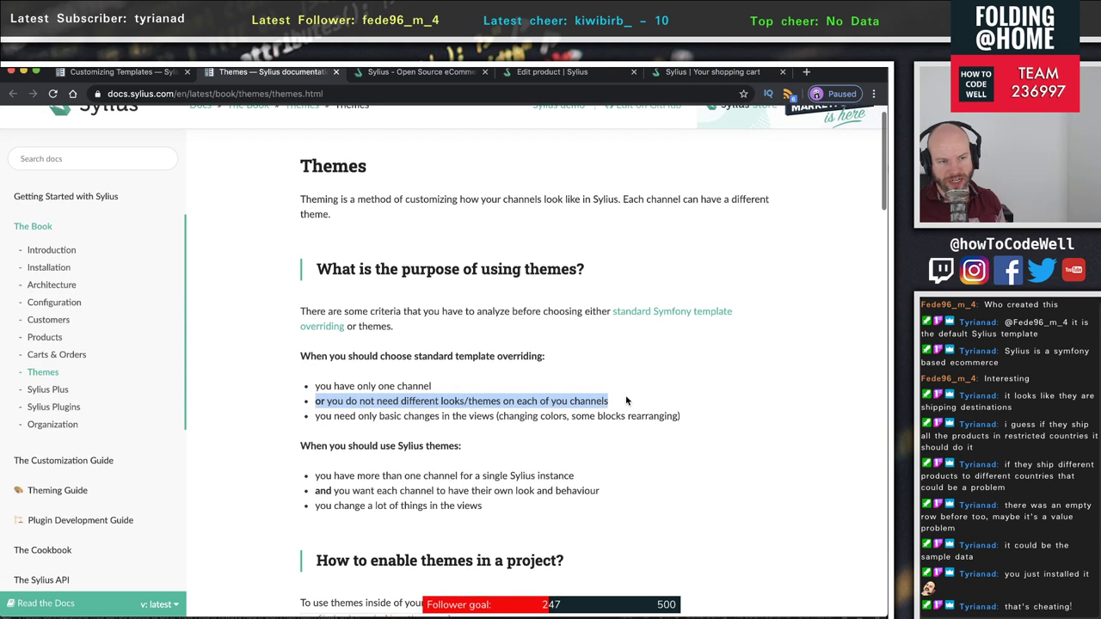
{"action": "left_click", "coordinate": [406, 428]}
{"action": "left_click_drag", "start_coordinate": [317, 419], "coordinate": [679, 415]}
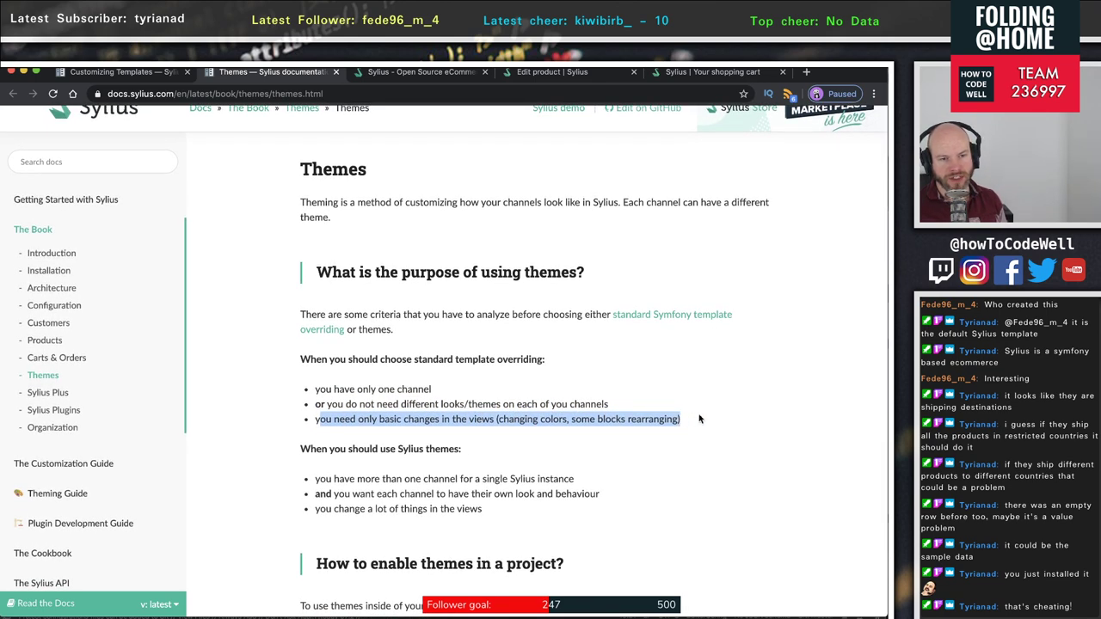
- Re-read the only-one-channel criterion and the standard template overriding heading
{"action": "scroll", "coordinate": [699, 419], "scroll_direction": "up", "scroll_amount": 1}
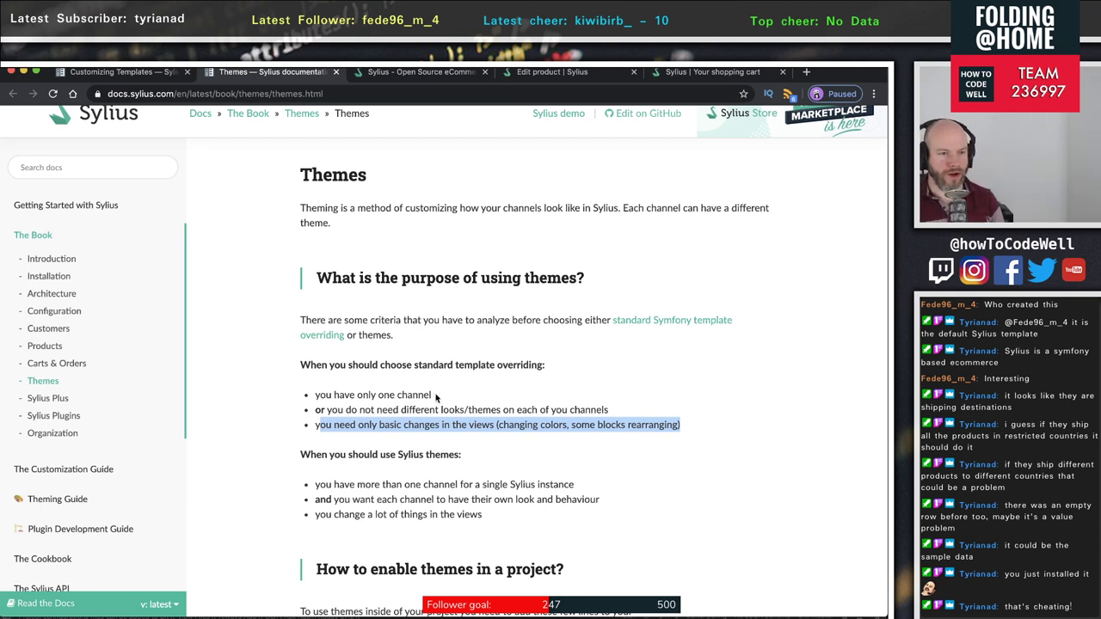
{"action": "left_click_drag", "start_coordinate": [436, 396], "coordinate": [301, 400]}
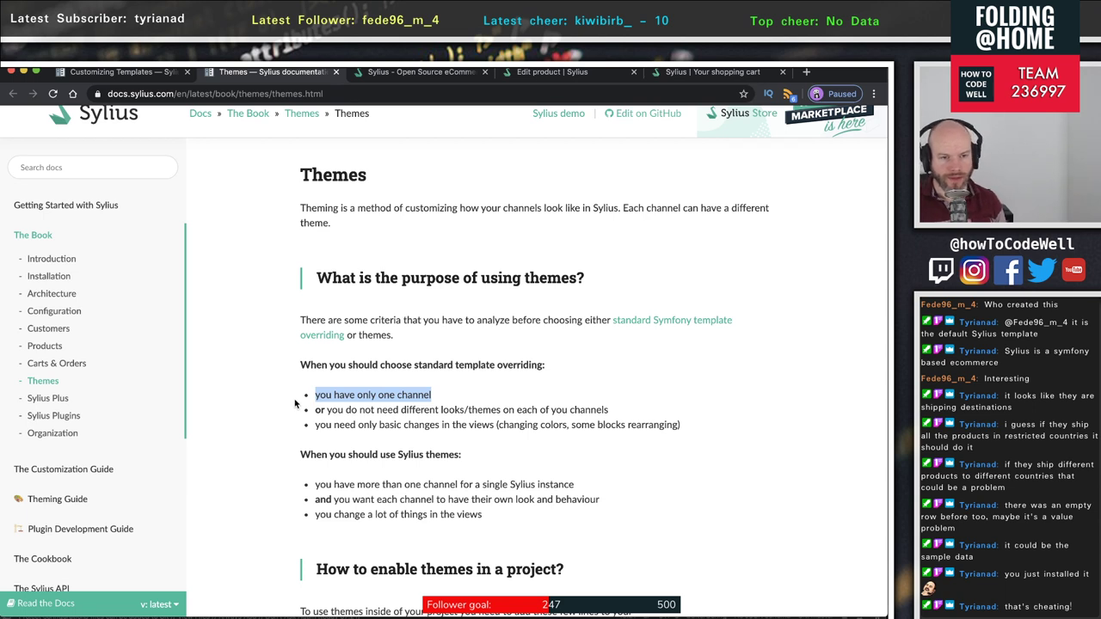
{"action": "left_click", "coordinate": [364, 409]}
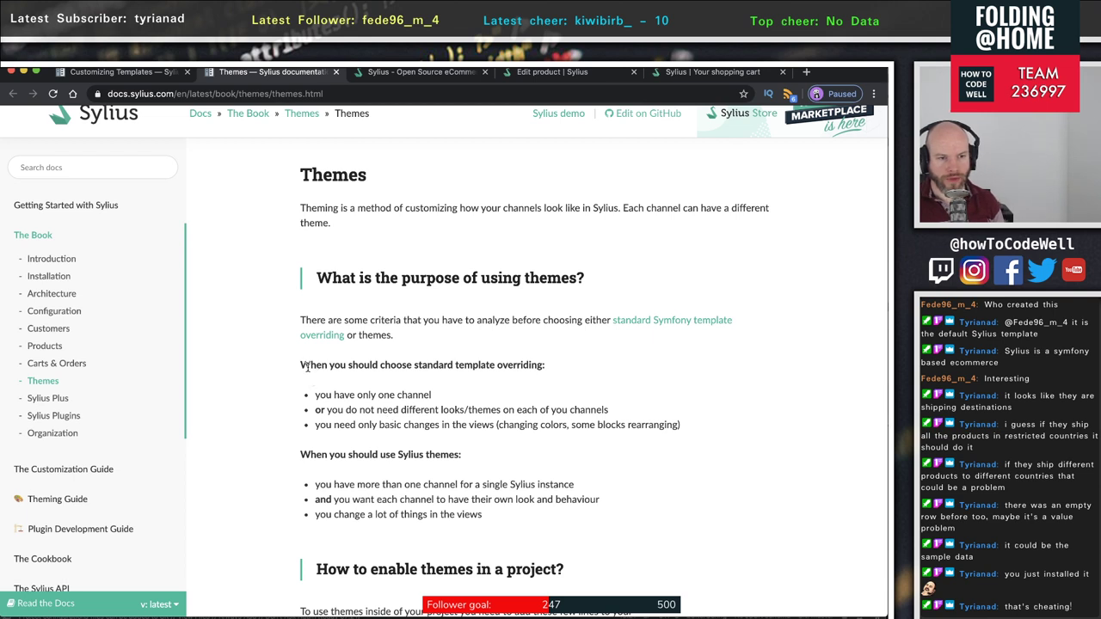
{"action": "left_click_drag", "start_coordinate": [307, 366], "coordinate": [495, 366]}
{"action": "left_click", "coordinate": [494, 368]}
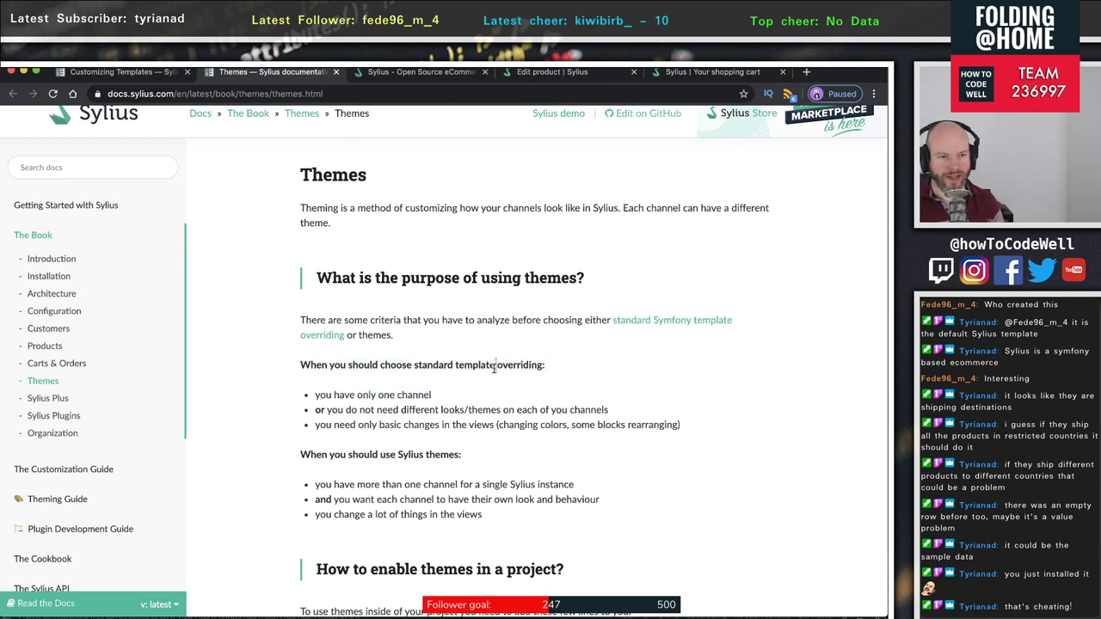
{"action": "double_click", "coordinate": [461, 367]}
{"action": "left_click", "coordinate": [313, 452]}
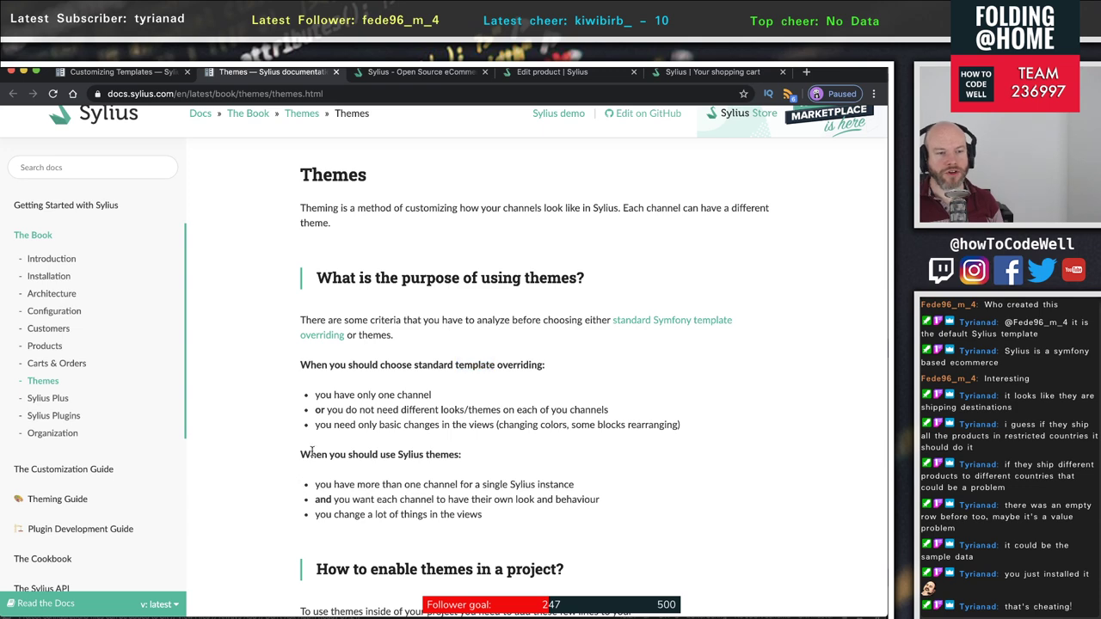
- Highlight the themes criteria: more than one channel, own look, big view changes; open the cart
{"action": "scroll", "coordinate": [388, 524], "scroll_direction": "down", "scroll_amount": 1}
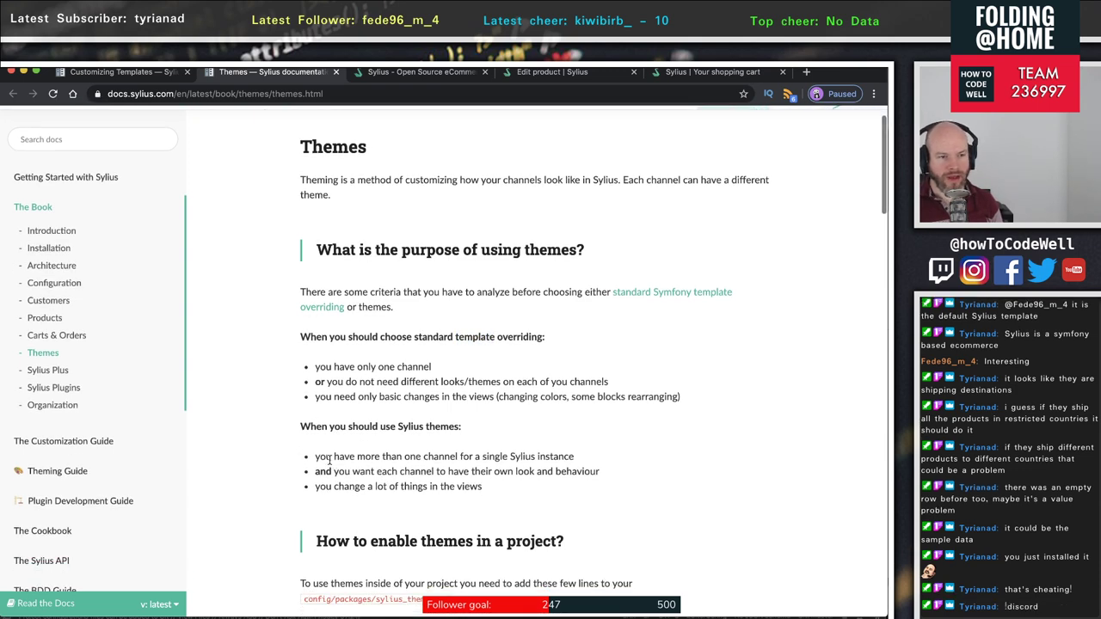
{"action": "left_click_drag", "start_coordinate": [333, 456], "coordinate": [572, 449]}
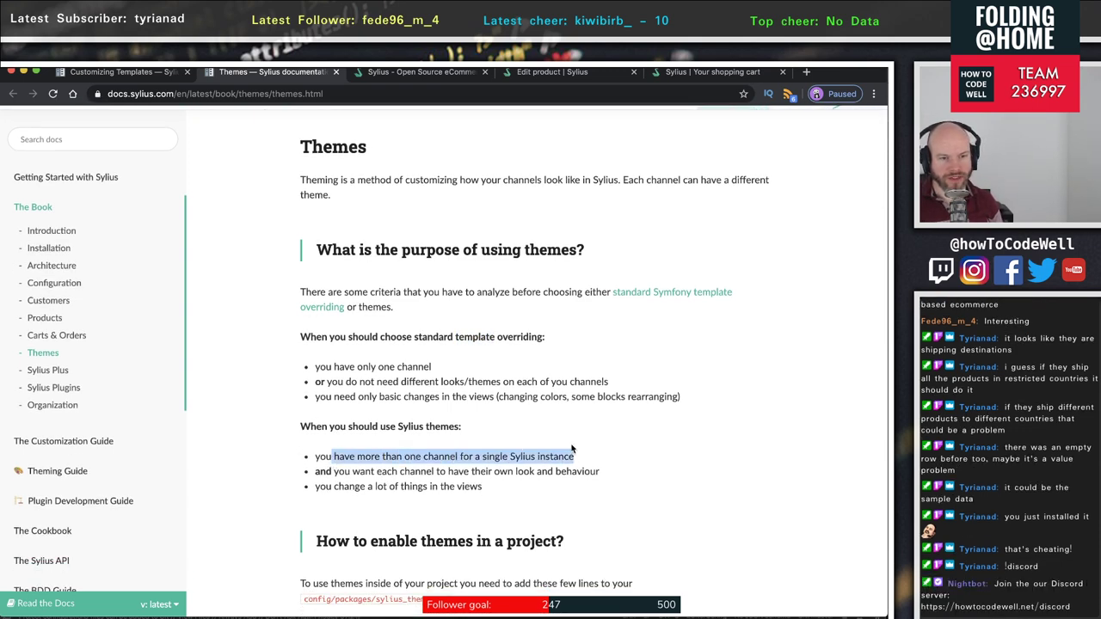
{"action": "left_click", "coordinate": [361, 472]}
{"action": "left_click_drag", "start_coordinate": [320, 471], "coordinate": [525, 468]}
{"action": "left_click", "coordinate": [581, 467]}
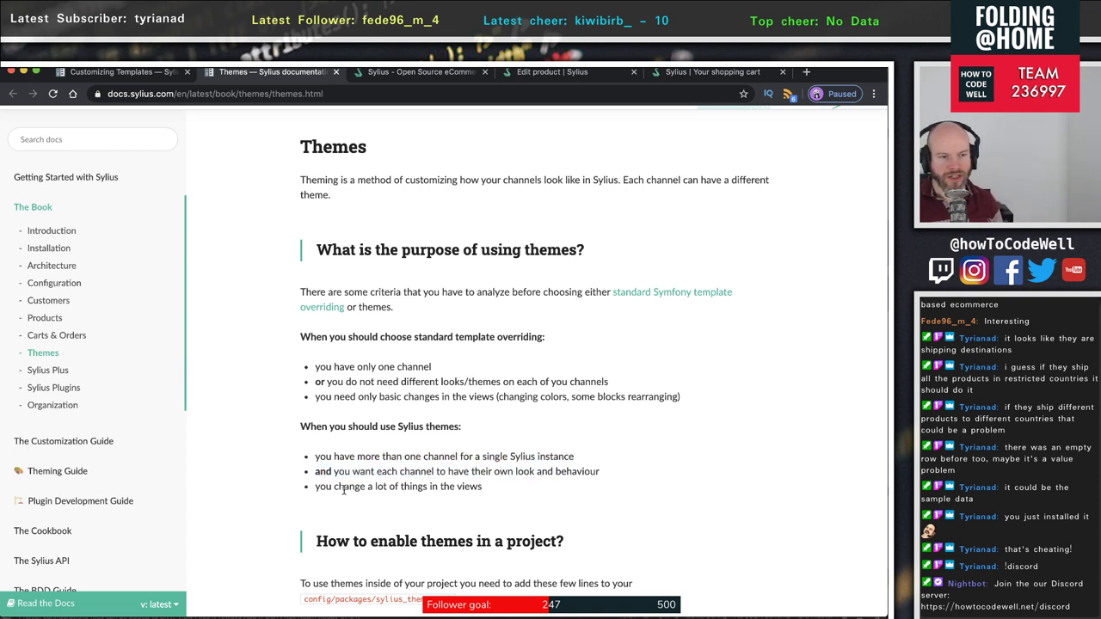
{"action": "left_click_drag", "start_coordinate": [337, 489], "coordinate": [505, 490]}
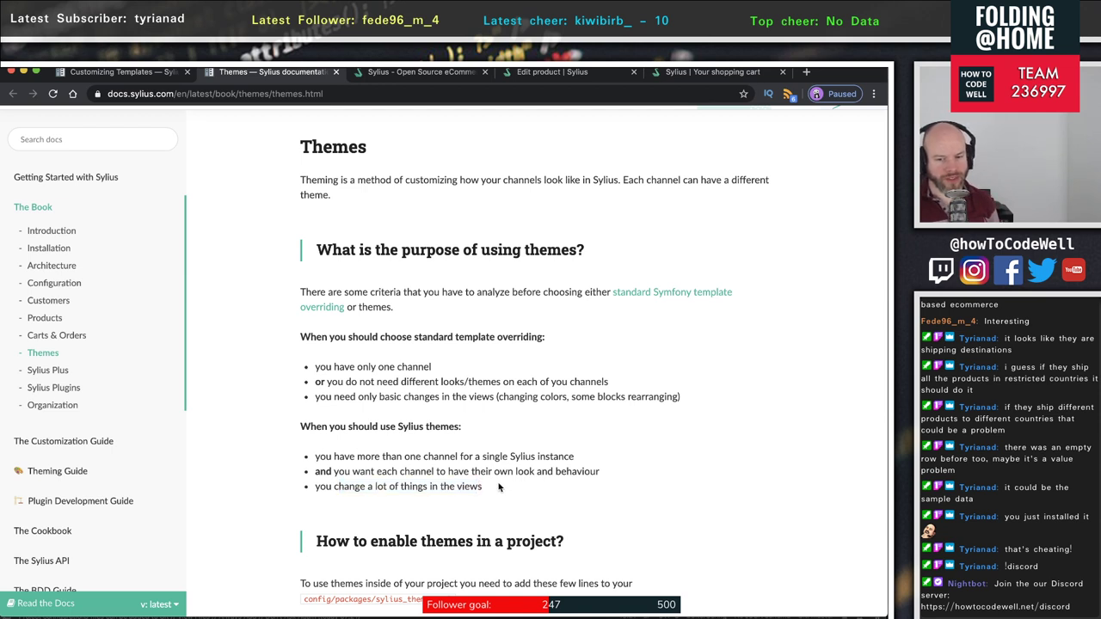
{"action": "left_click_drag", "start_coordinate": [483, 490], "coordinate": [320, 485]}
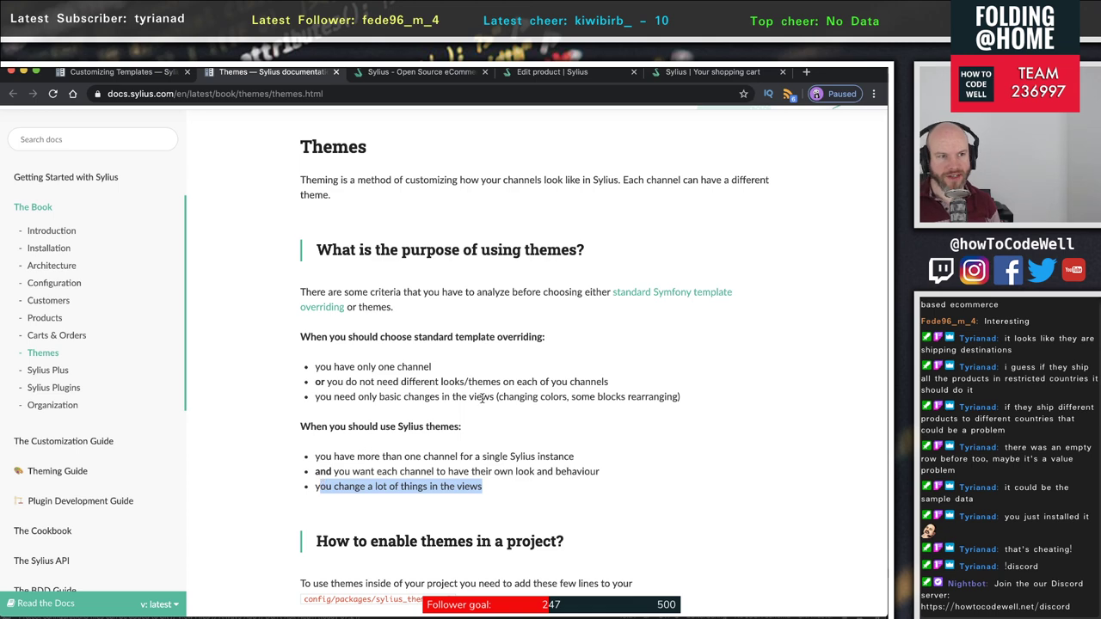
{"action": "left_click", "coordinate": [712, 73]}
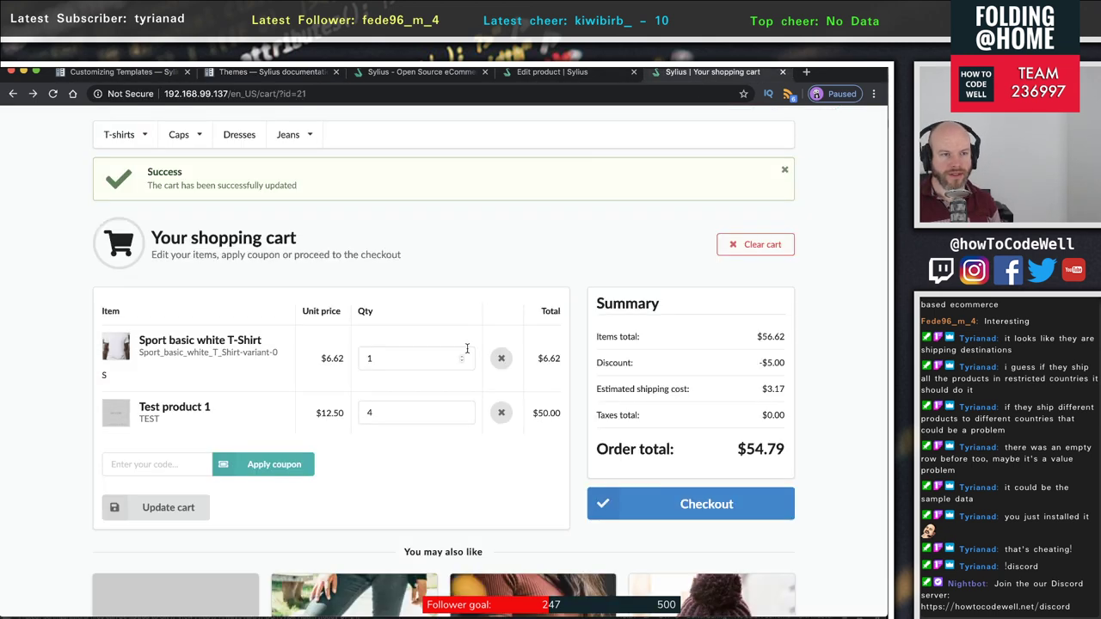
- Check the Edit product tab, return to the cart, then load the storefront homepage via the logo
{"action": "scroll", "coordinate": [469, 312], "scroll_direction": "down", "scroll_amount": 10}
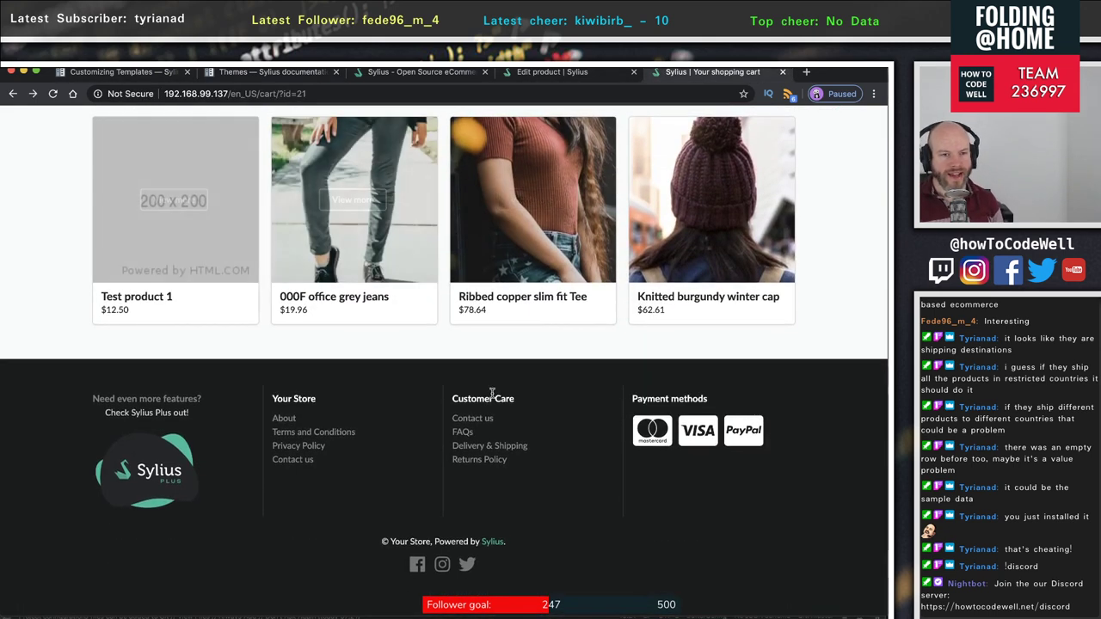
{"action": "scroll", "coordinate": [499, 393], "scroll_direction": "up", "scroll_amount": 12}
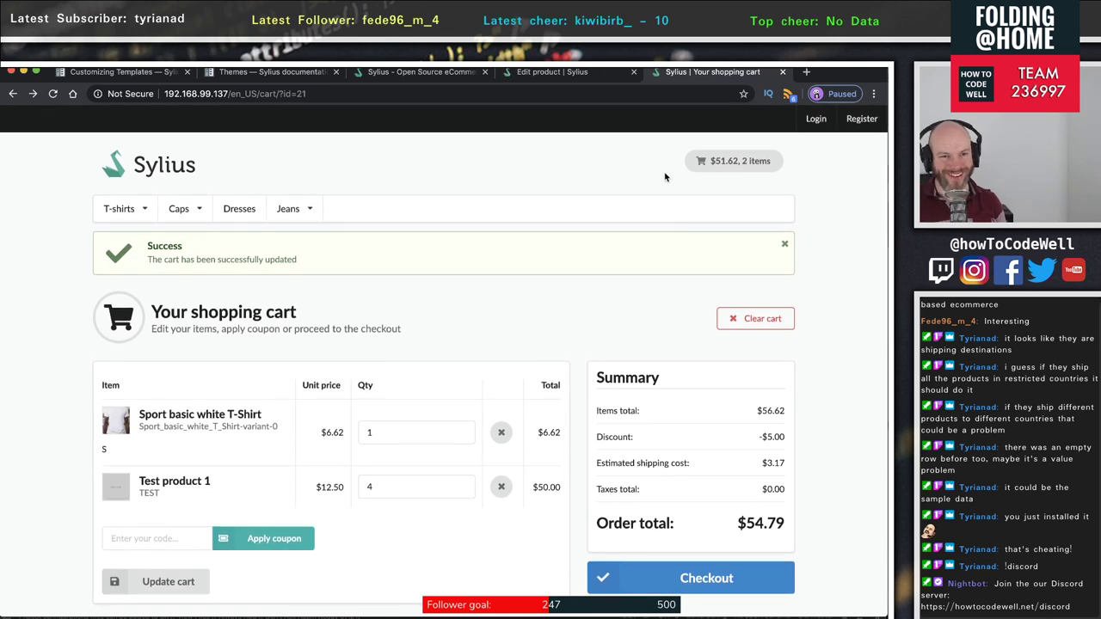
{"action": "left_click", "coordinate": [537, 74]}
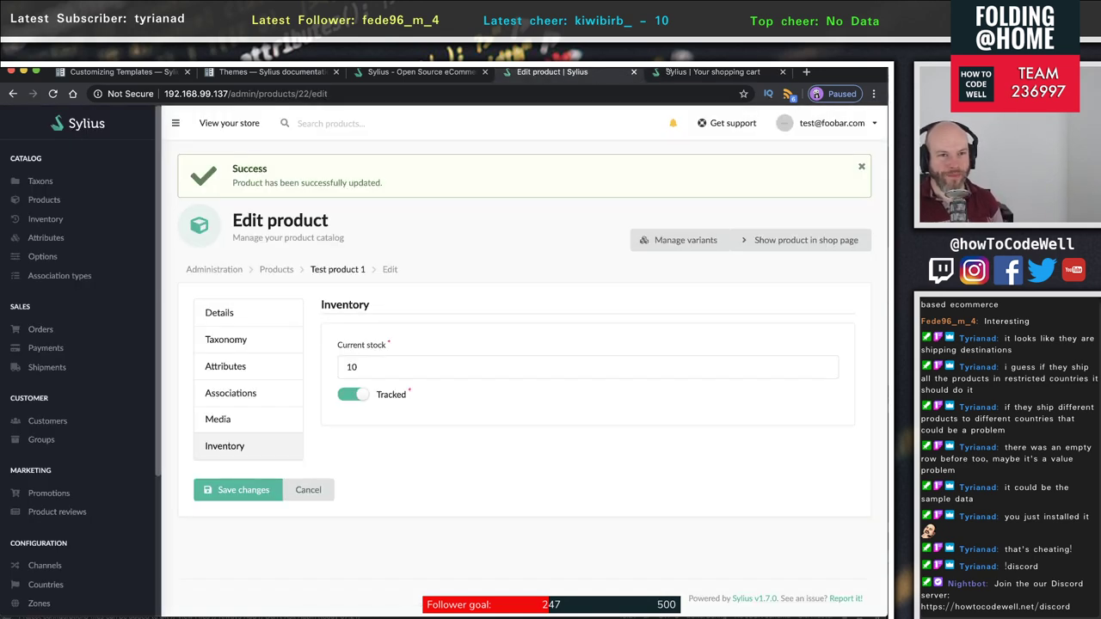
{"action": "left_click", "coordinate": [724, 72]}
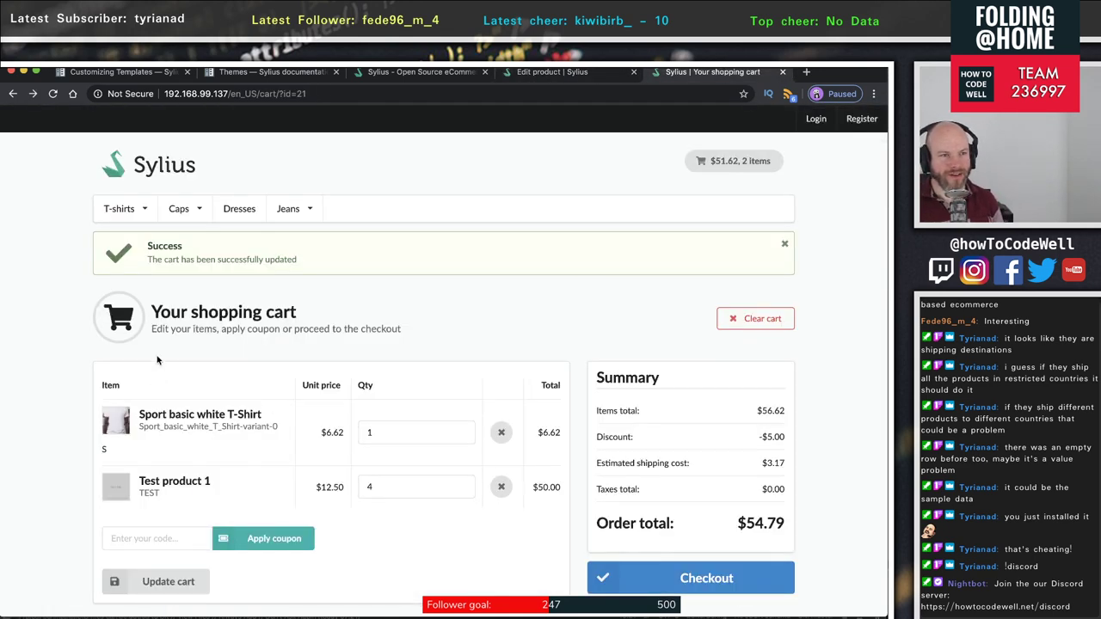
{"action": "scroll", "coordinate": [305, 251], "scroll_direction": "down", "scroll_amount": 2}
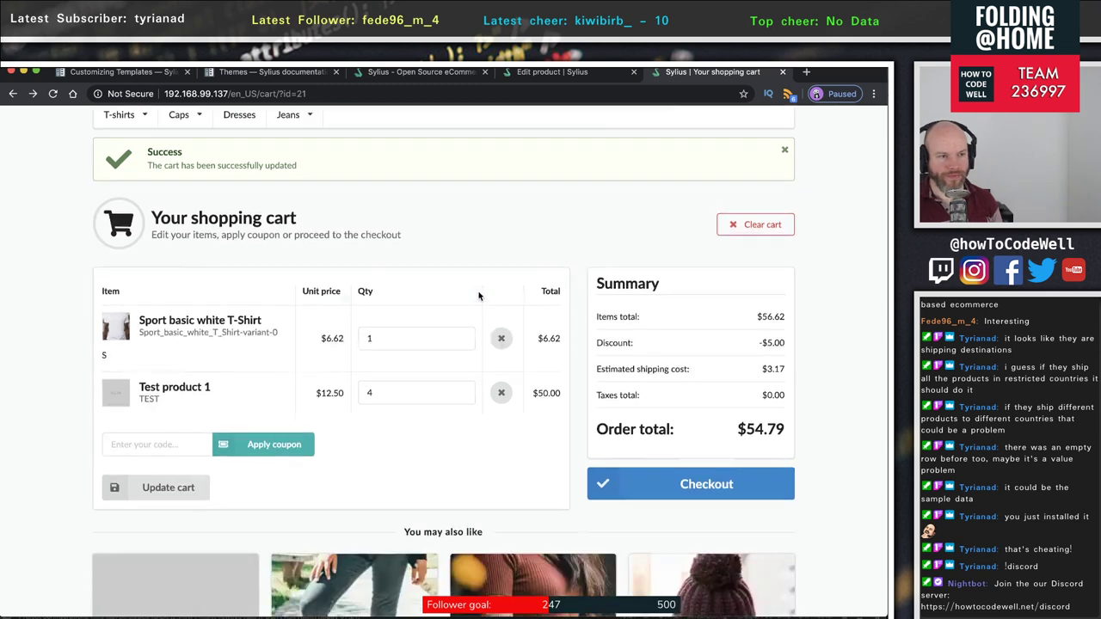
{"action": "scroll", "coordinate": [306, 252], "scroll_direction": "up", "scroll_amount": 2}
{"action": "left_click", "coordinate": [239, 208]}
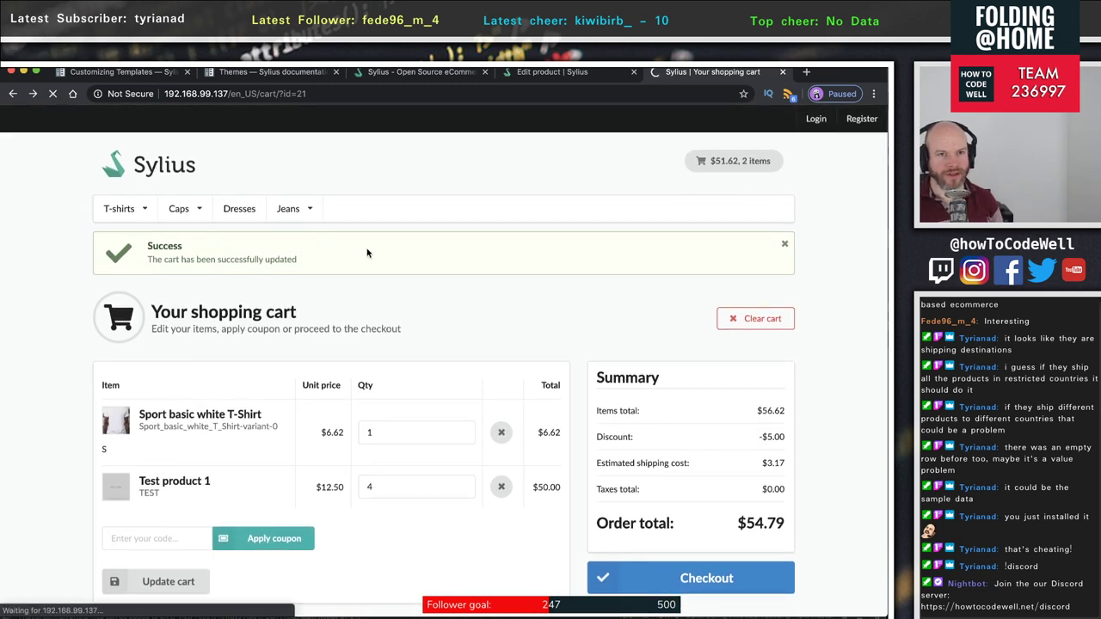
{"action": "scroll", "coordinate": [391, 258], "scroll_direction": "down", "scroll_amount": 1}
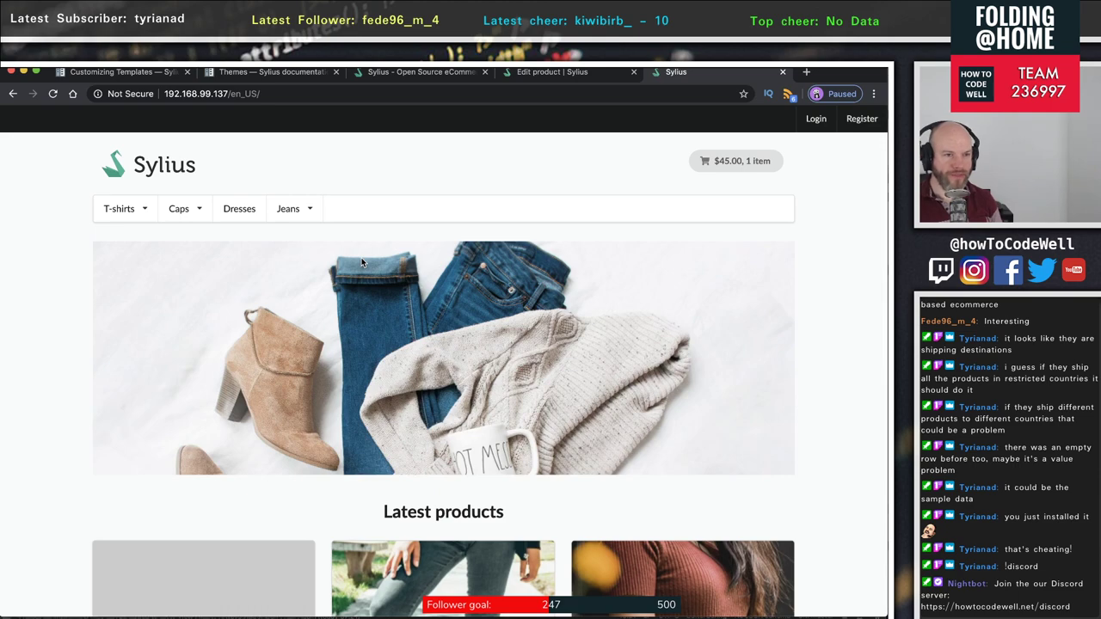
- Scroll the storefront home page and advance the winter carousel by two products
{"action": "scroll", "coordinate": [364, 259], "scroll_direction": "down", "scroll_amount": 3}
{"action": "scroll", "coordinate": [365, 258], "scroll_direction": "up", "scroll_amount": 3}
{"action": "scroll", "coordinate": [647, 253], "scroll_direction": "down", "scroll_amount": 4}
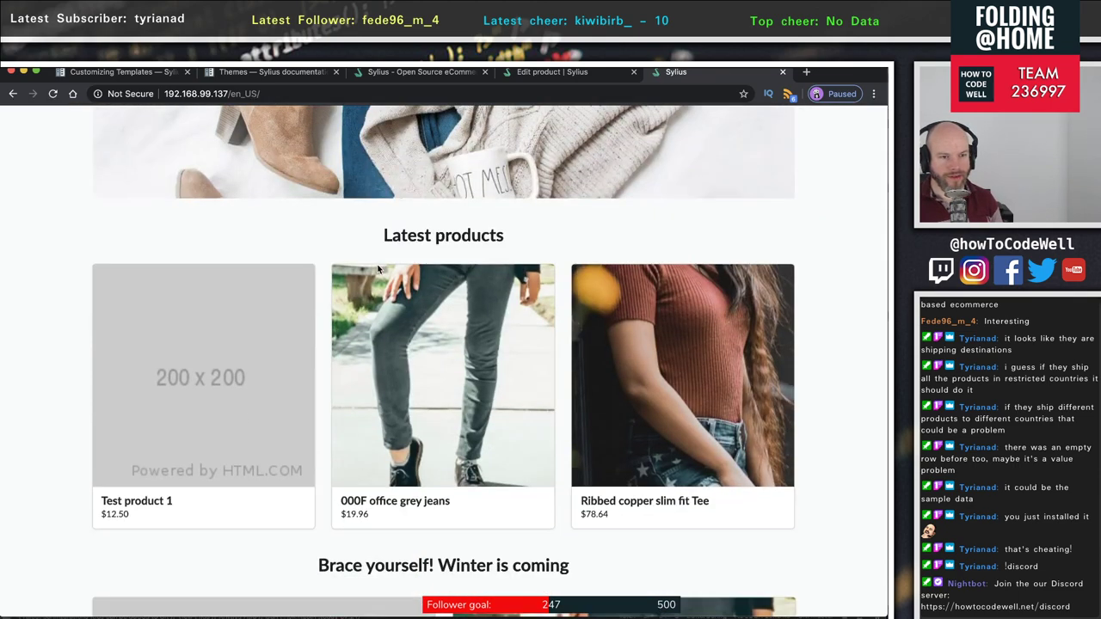
{"action": "scroll", "coordinate": [646, 253], "scroll_direction": "down", "scroll_amount": 4}
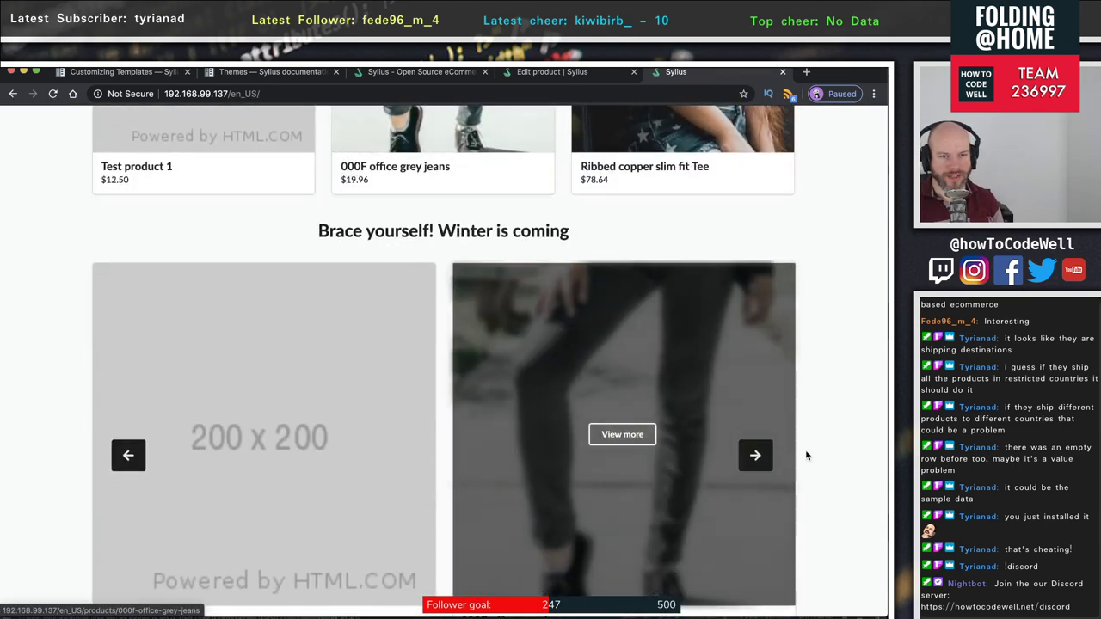
{"action": "left_click", "coordinate": [755, 456]}
{"action": "left_click", "coordinate": [756, 456]}
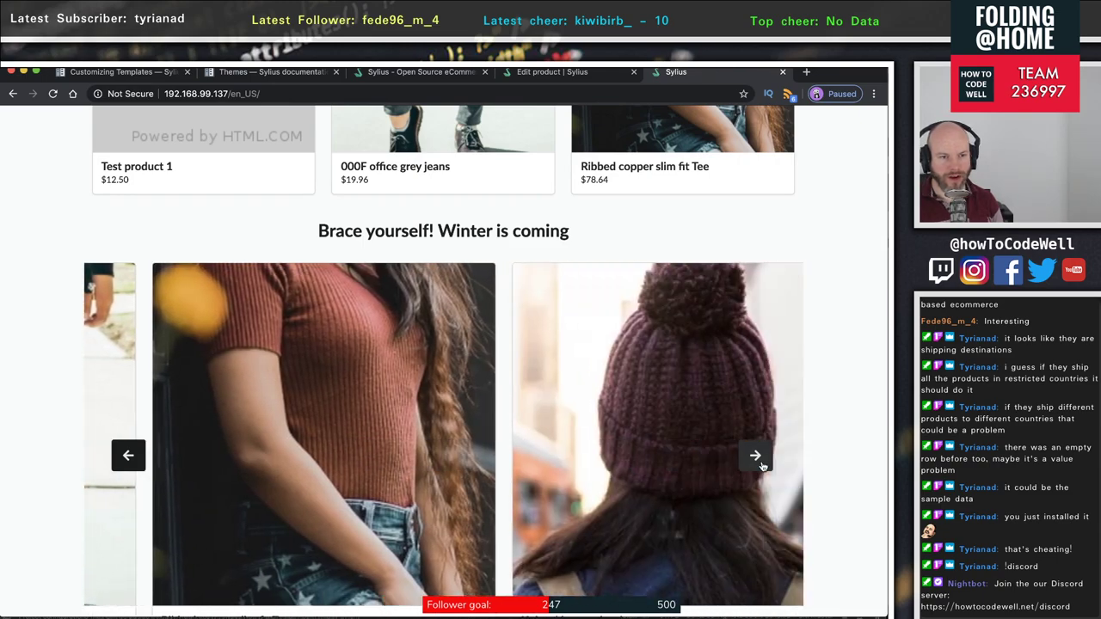
- Scroll the storefront home page down to the footer and back up
{"action": "scroll", "coordinate": [532, 341], "scroll_direction": "up", "scroll_amount": 10}
{"action": "scroll", "coordinate": [531, 341], "scroll_direction": "down", "scroll_amount": 12}
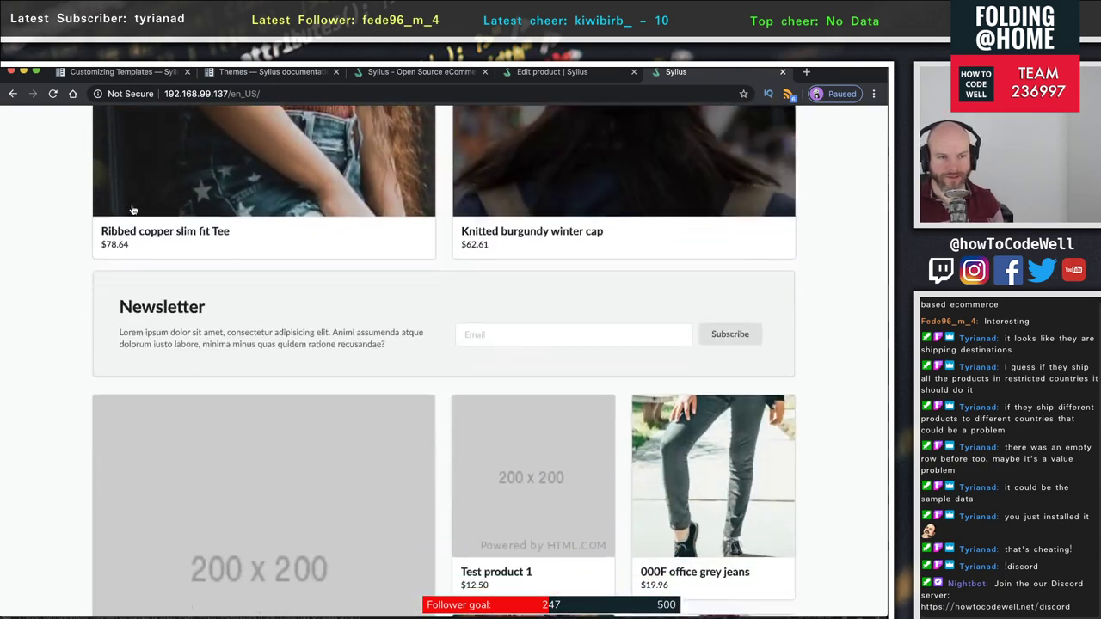
{"action": "scroll", "coordinate": [733, 393], "scroll_direction": "up", "scroll_amount": 10}
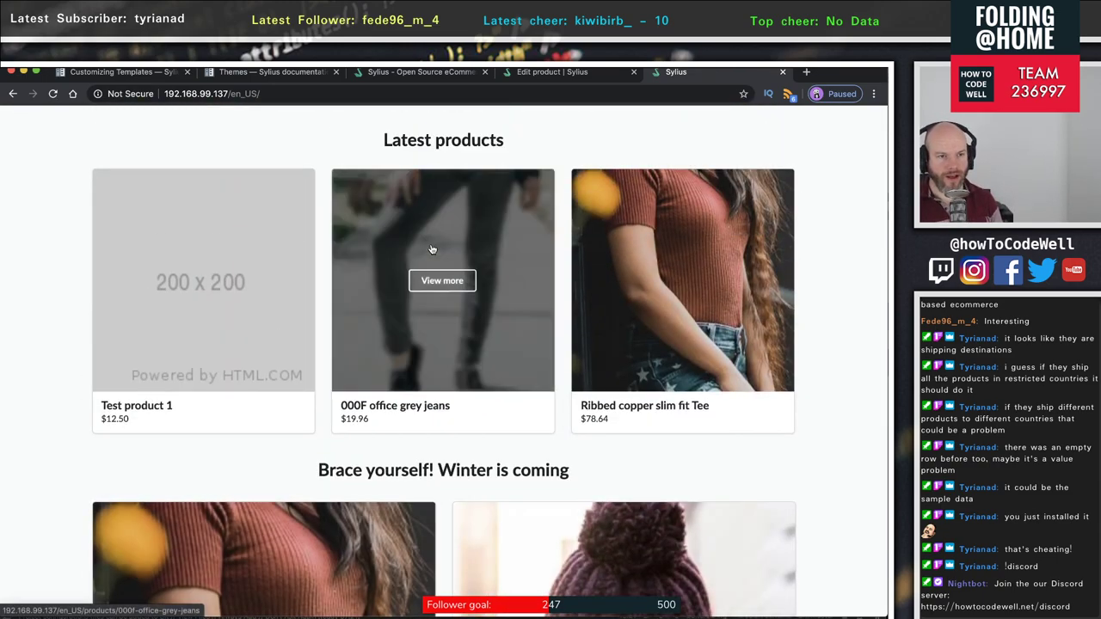
{"action": "scroll", "coordinate": [437, 260], "scroll_direction": "up", "scroll_amount": 3}
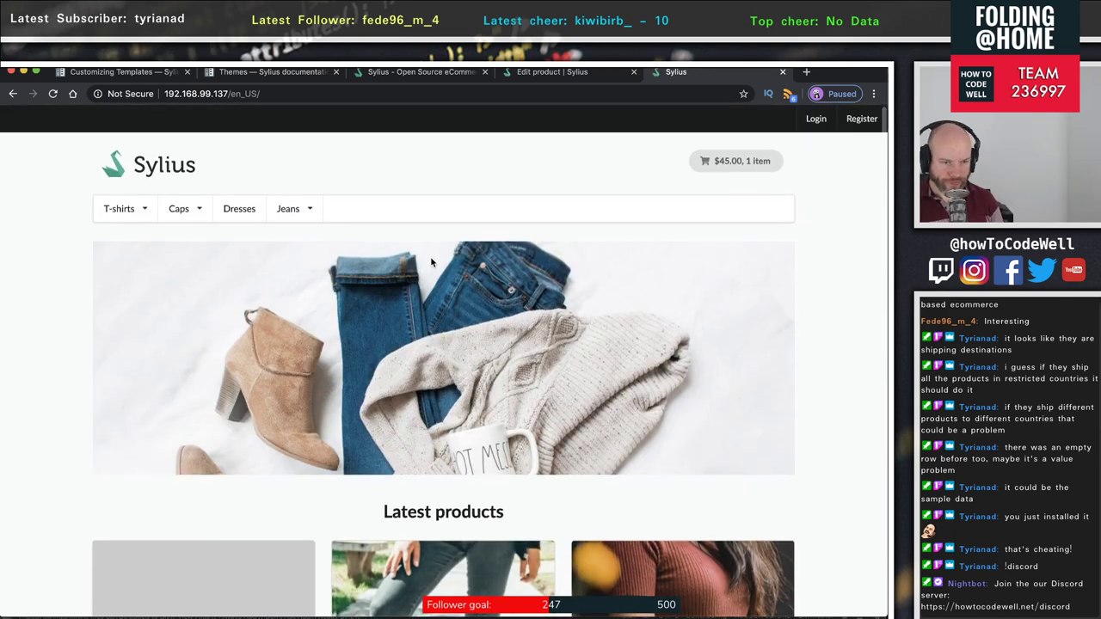
{"action": "scroll", "coordinate": [467, 305], "scroll_direction": "down", "scroll_amount": 2}
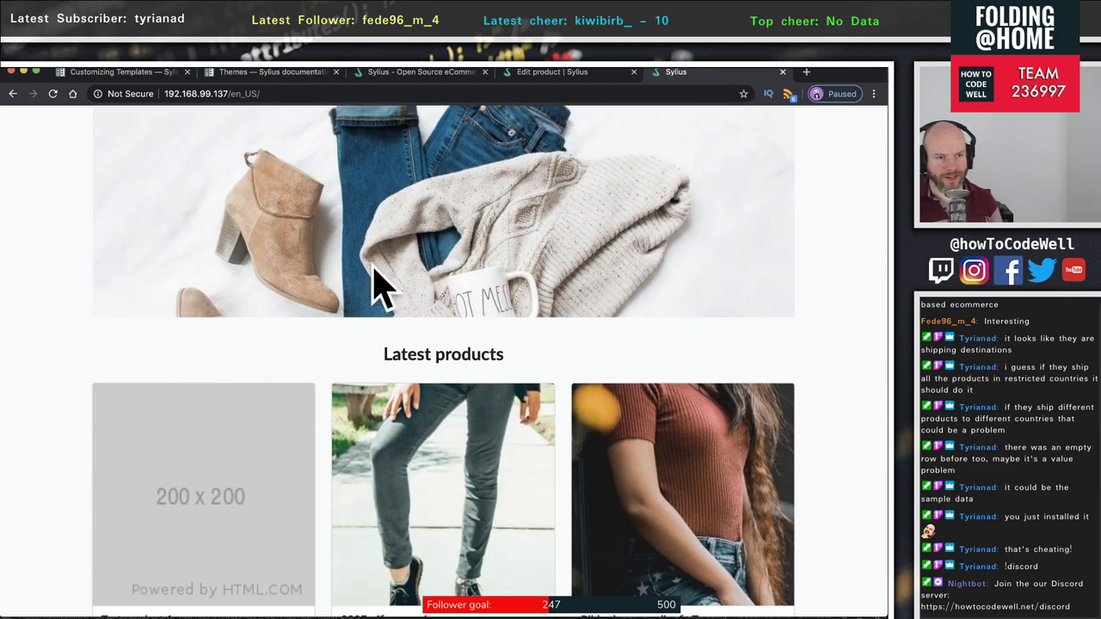
{"action": "scroll", "coordinate": [374, 283], "scroll_direction": "down", "scroll_amount": 2}
{"action": "scroll", "coordinate": [312, 261], "scroll_direction": "up", "scroll_amount": 5}
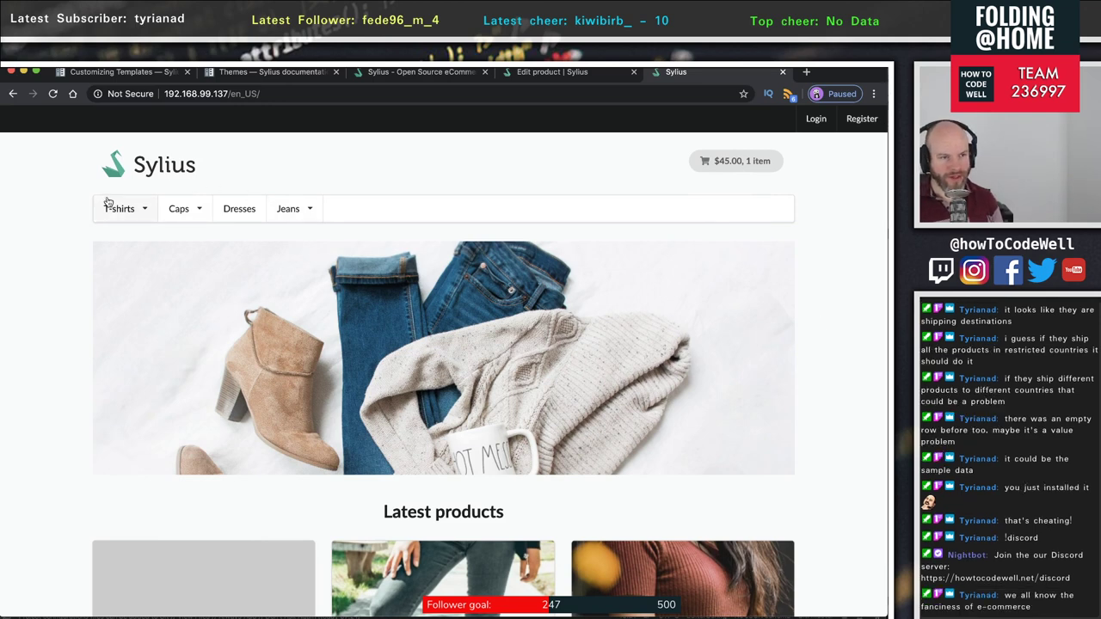
{"action": "scroll", "coordinate": [67, 143], "scroll_direction": "down", "scroll_amount": 1}
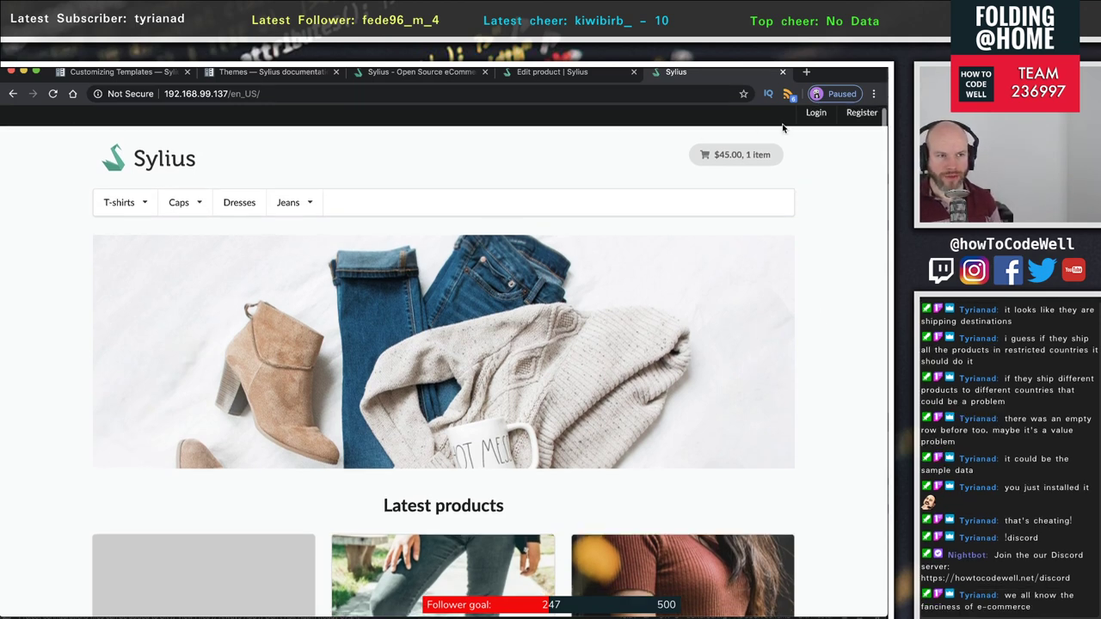
{"action": "scroll", "coordinate": [613, 181], "scroll_direction": "up", "scroll_amount": 1}
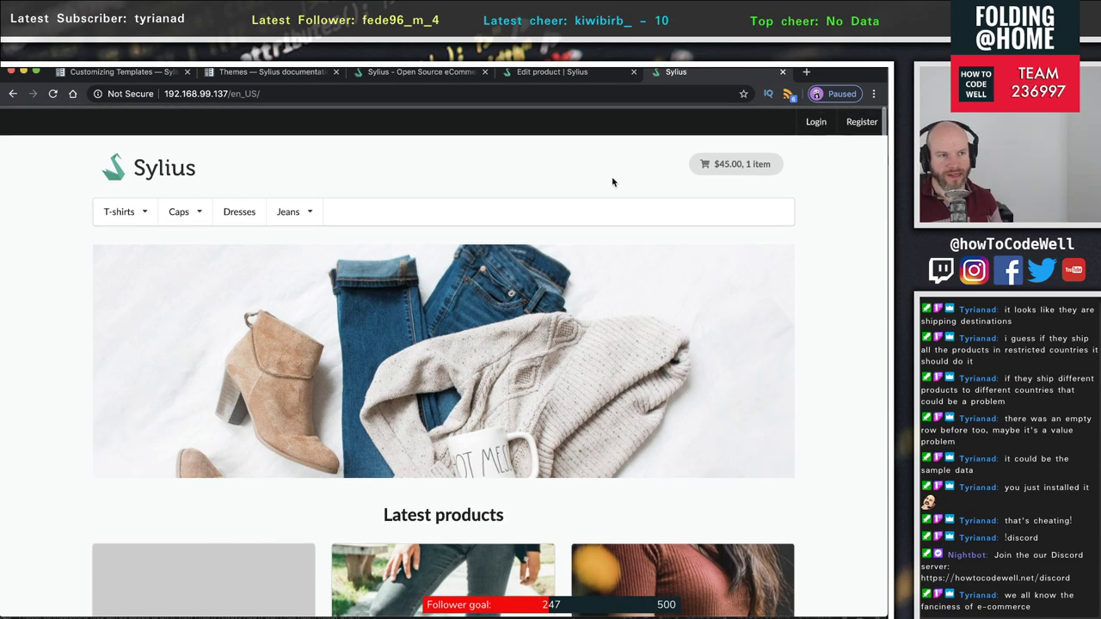
{"action": "scroll", "coordinate": [701, 175], "scroll_direction": "down", "scroll_amount": 1}
{"action": "scroll", "coordinate": [552, 271], "scroll_direction": "down", "scroll_amount": 15}
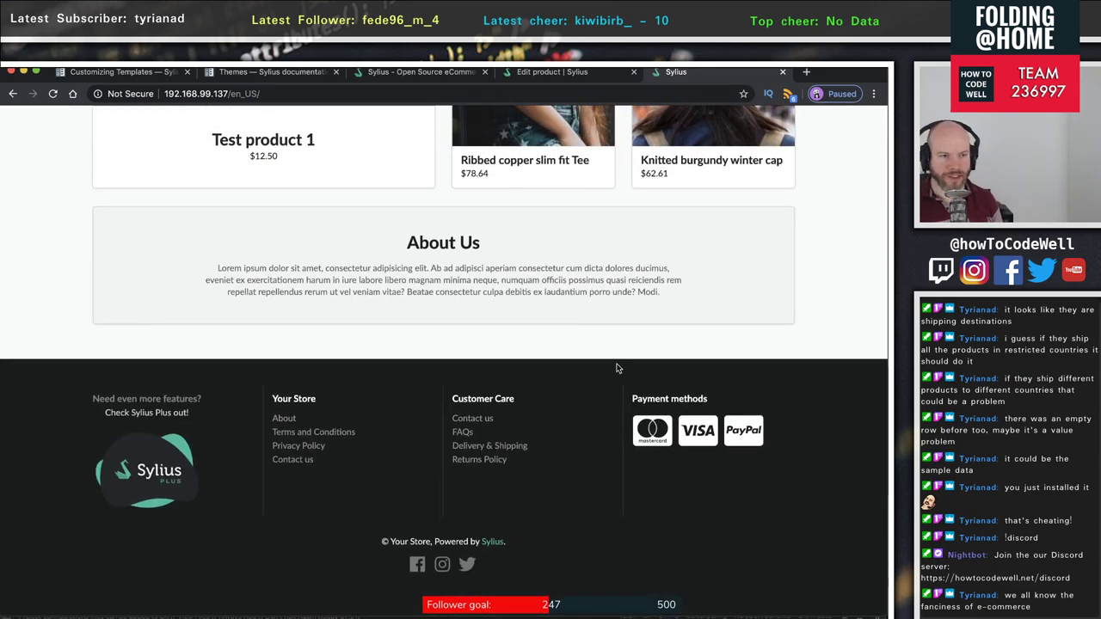
{"action": "scroll", "coordinate": [505, 375], "scroll_direction": "up", "scroll_amount": 2}
{"action": "scroll", "coordinate": [628, 336], "scroll_direction": "down", "scroll_amount": 1}
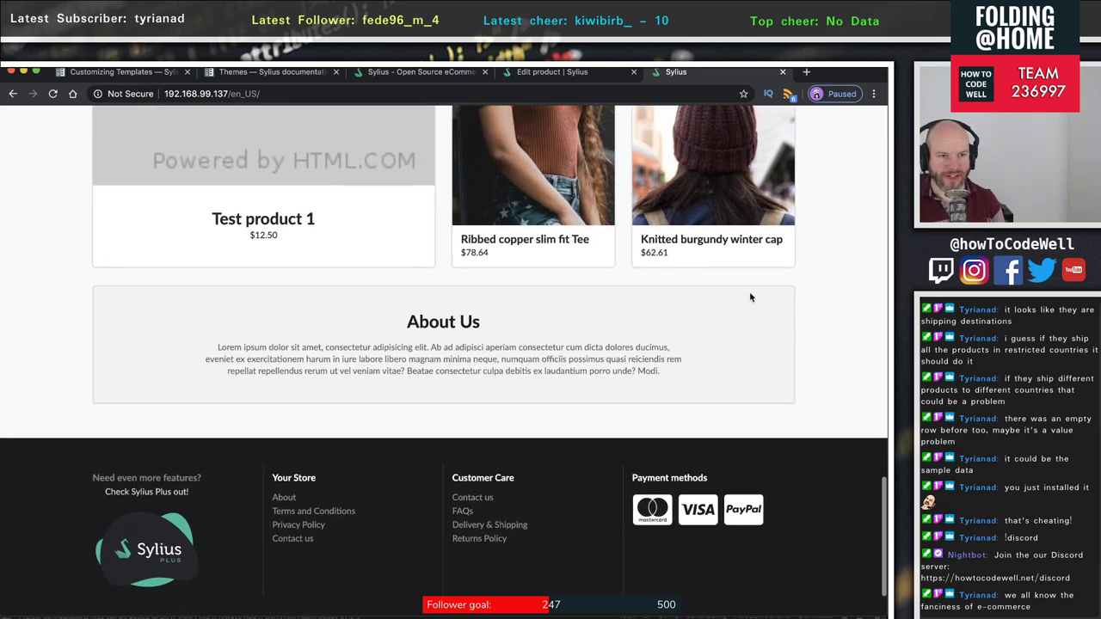
{"action": "scroll", "coordinate": [585, 361], "scroll_direction": "up", "scroll_amount": 6}
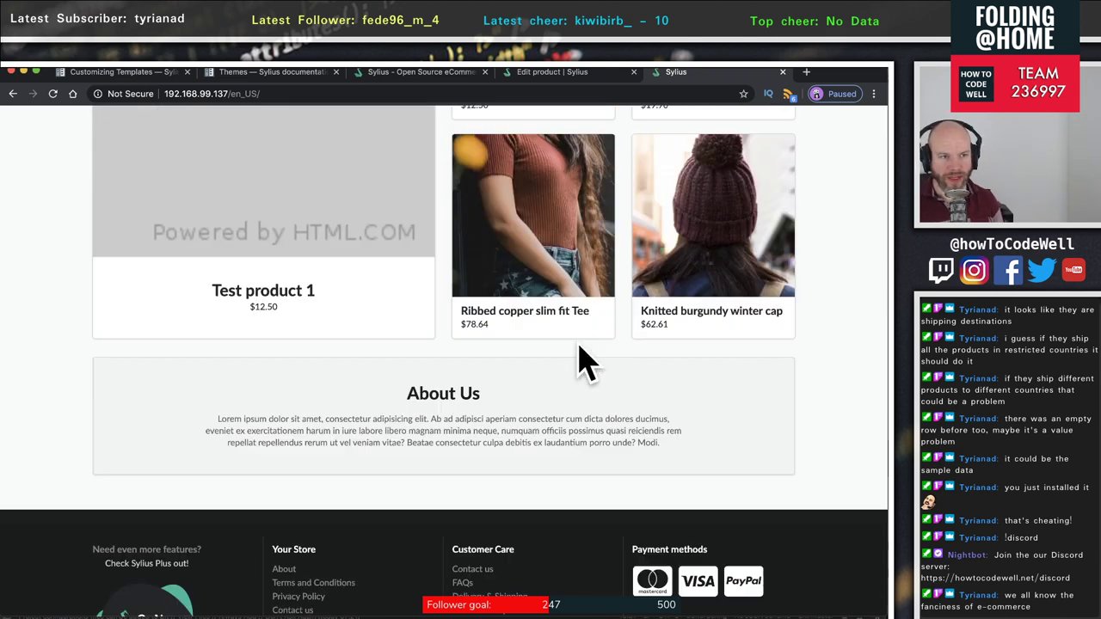
{"action": "scroll", "coordinate": [578, 345], "scroll_direction": "down", "scroll_amount": 5}
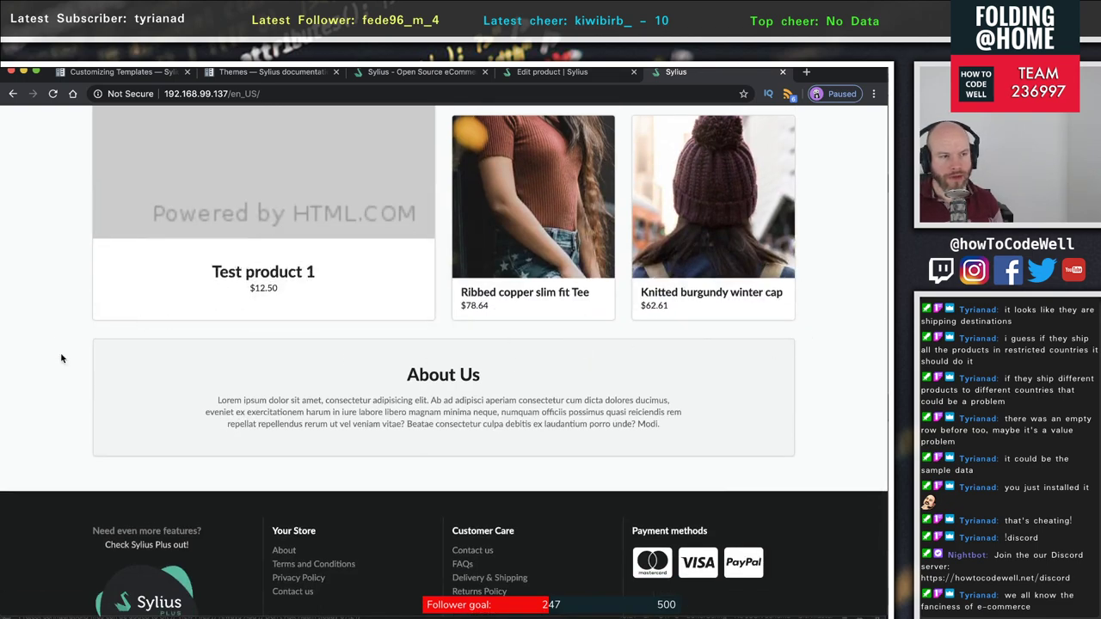
{"action": "scroll", "coordinate": [597, 445], "scroll_direction": "up", "scroll_amount": 10}
{"action": "scroll", "coordinate": [555, 375], "scroll_direction": "down", "scroll_amount": 4}
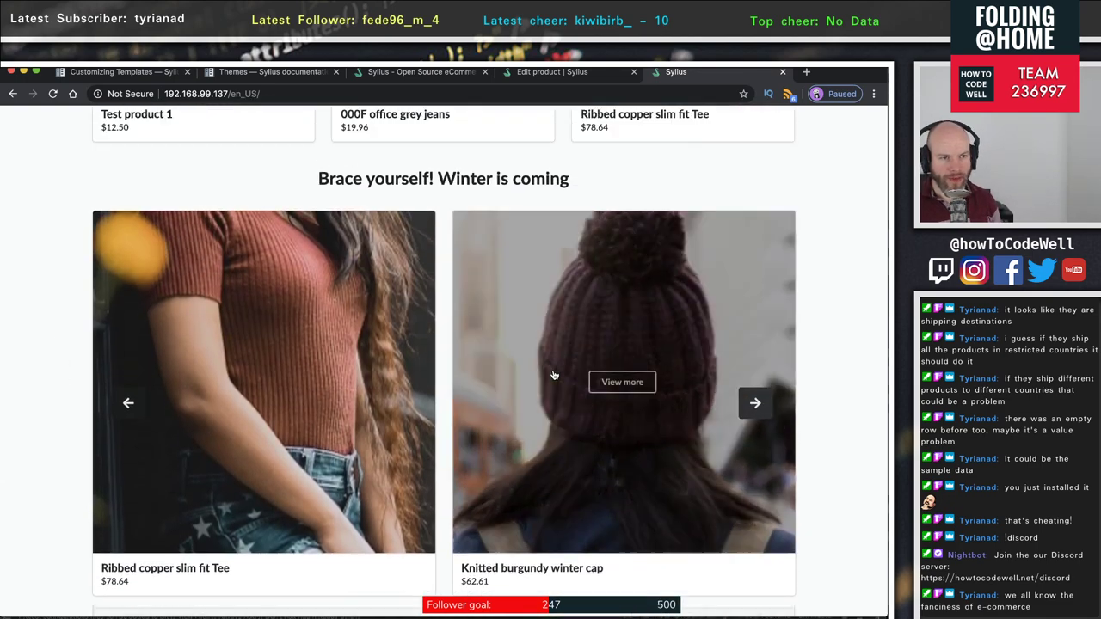
{"action": "scroll", "coordinate": [441, 389], "scroll_direction": "up", "scroll_amount": 5}
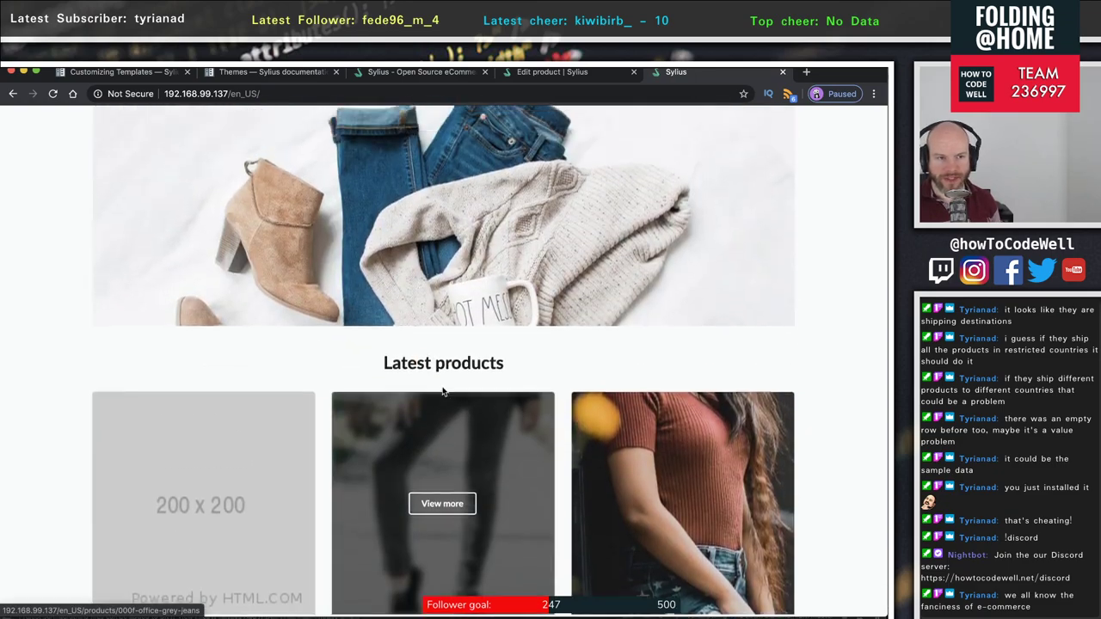
{"action": "scroll", "coordinate": [442, 388], "scroll_direction": "up", "scroll_amount": 2}
{"action": "scroll", "coordinate": [414, 363], "scroll_direction": "down", "scroll_amount": 8}
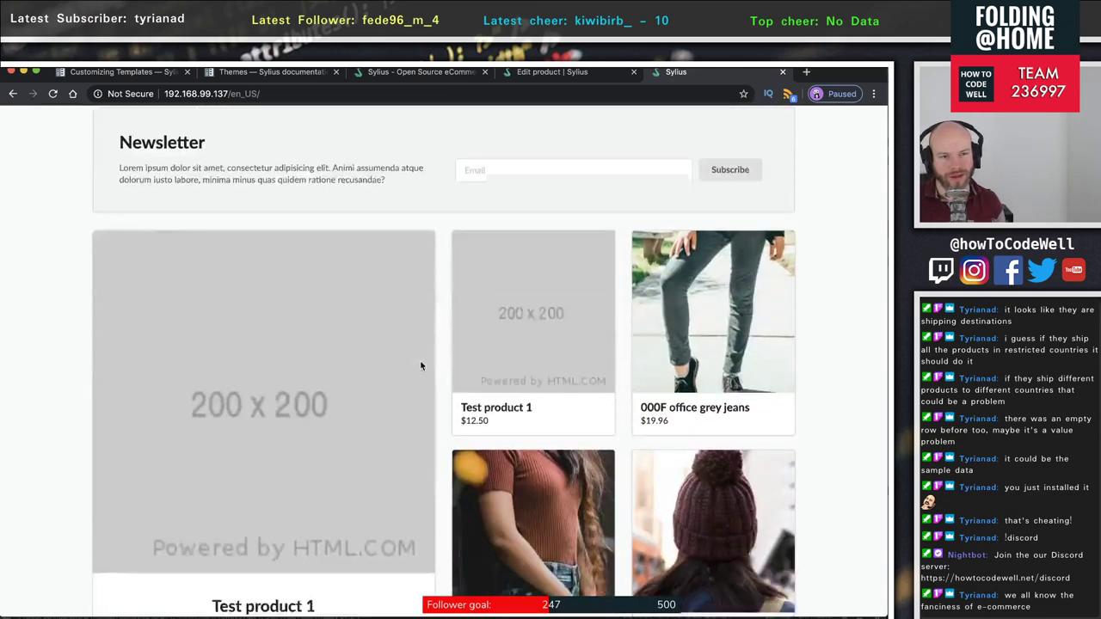
{"action": "scroll", "coordinate": [421, 365], "scroll_direction": "down", "scroll_amount": 5}
{"action": "scroll", "coordinate": [419, 365], "scroll_direction": "up", "scroll_amount": 10}
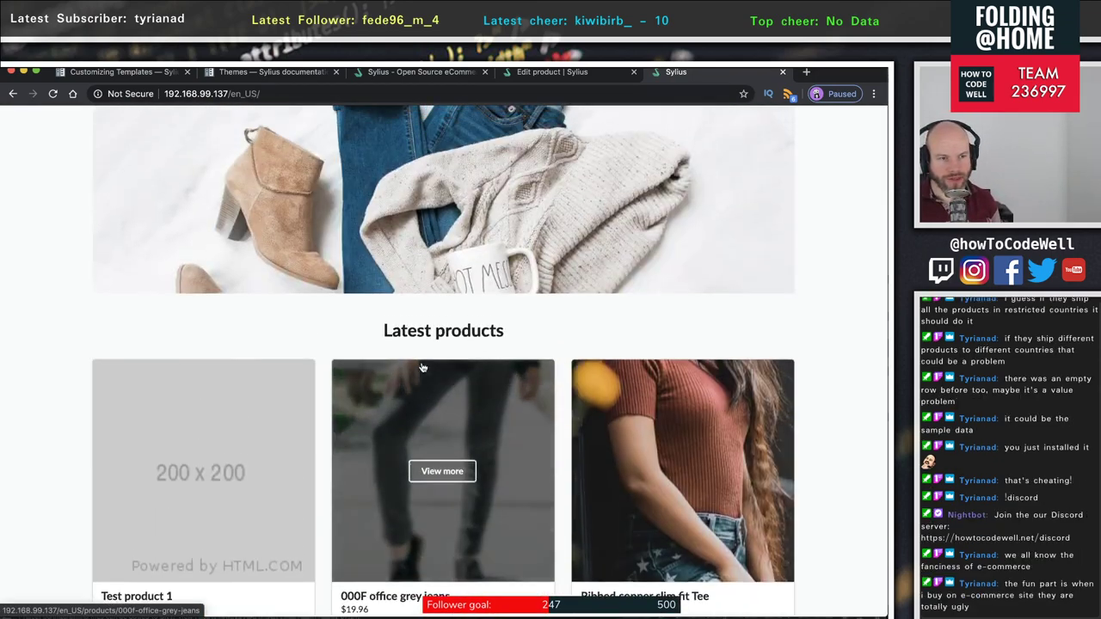
{"action": "scroll", "coordinate": [422, 366], "scroll_direction": "down", "scroll_amount": 2}
{"action": "scroll", "coordinate": [424, 364], "scroll_direction": "up", "scroll_amount": 2}
{"action": "scroll", "coordinate": [447, 363], "scroll_direction": "down", "scroll_amount": 4}
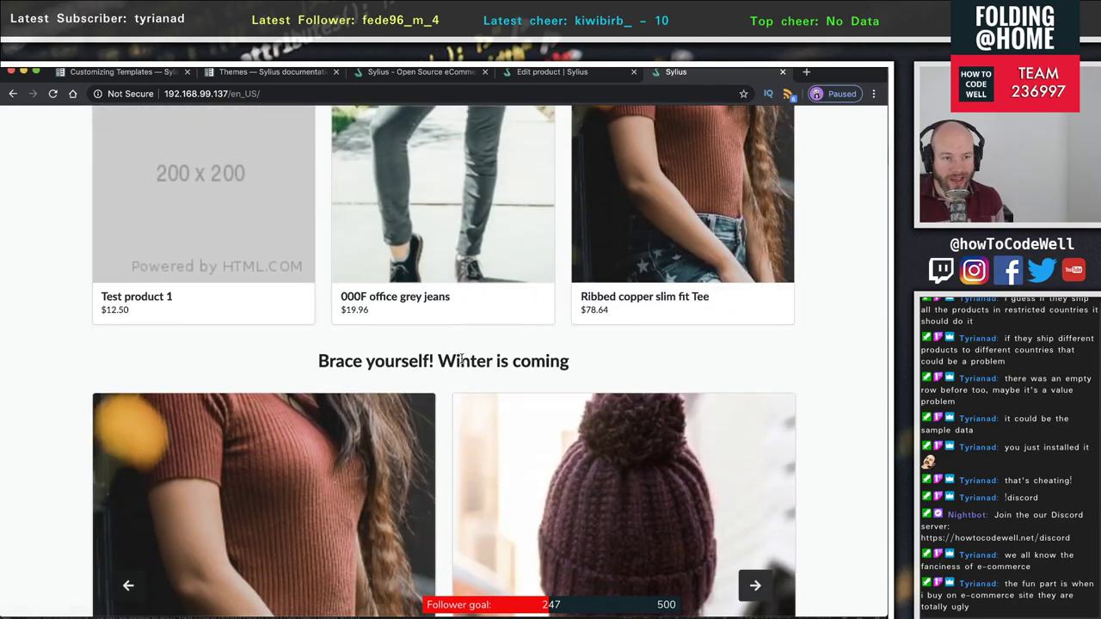
{"action": "scroll", "coordinate": [462, 361], "scroll_direction": "down", "scroll_amount": 5}
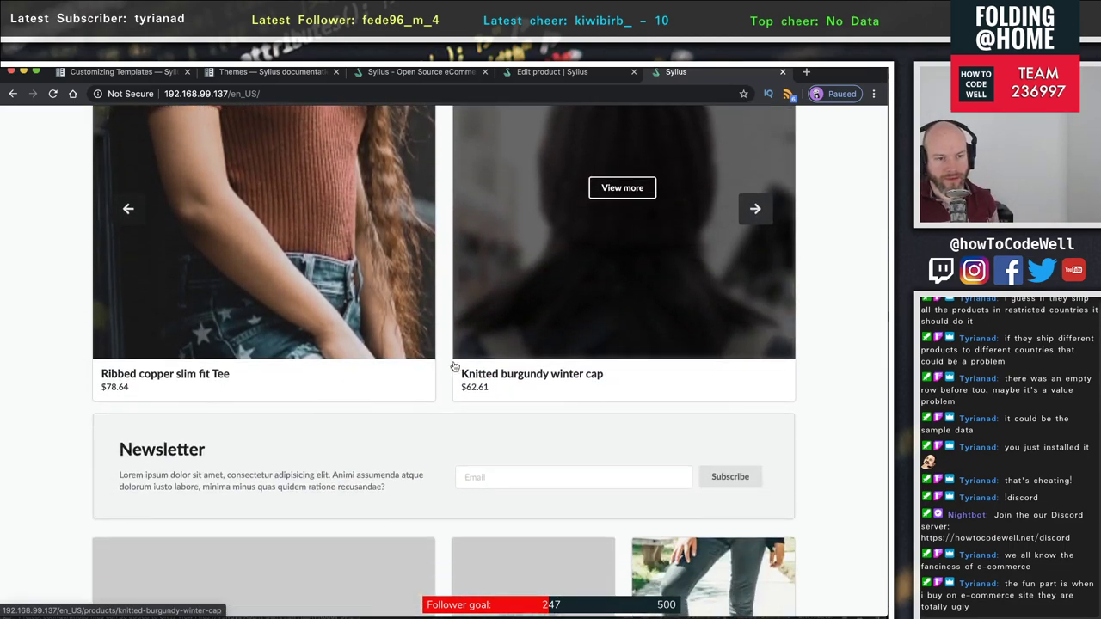
{"action": "scroll", "coordinate": [454, 365], "scroll_direction": "down", "scroll_amount": 1}
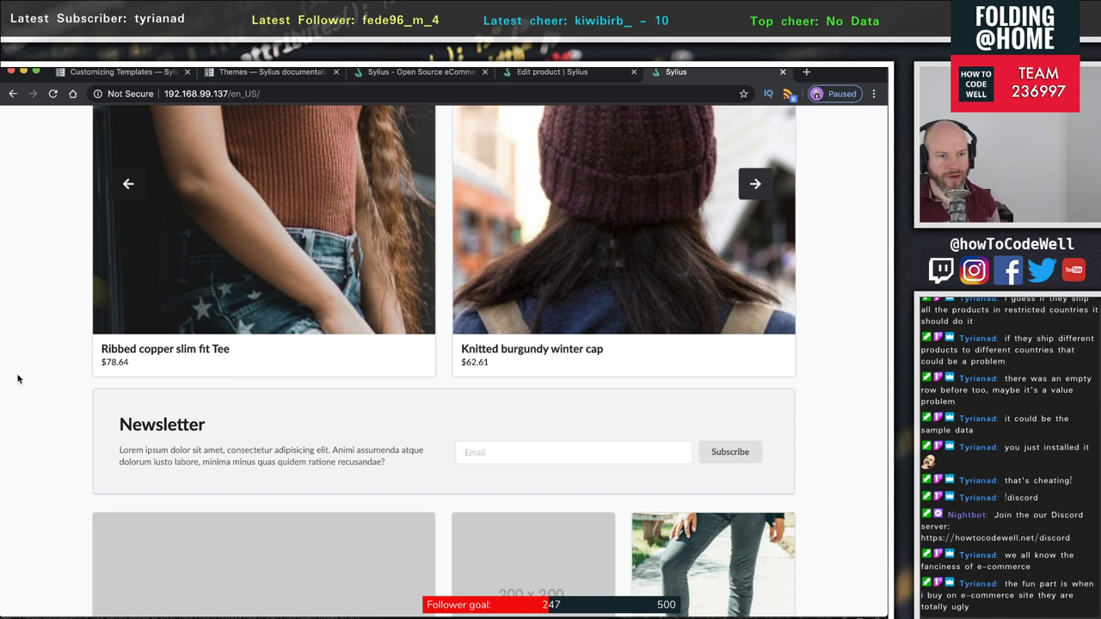
{"action": "scroll", "coordinate": [76, 369], "scroll_direction": "up", "scroll_amount": 2}
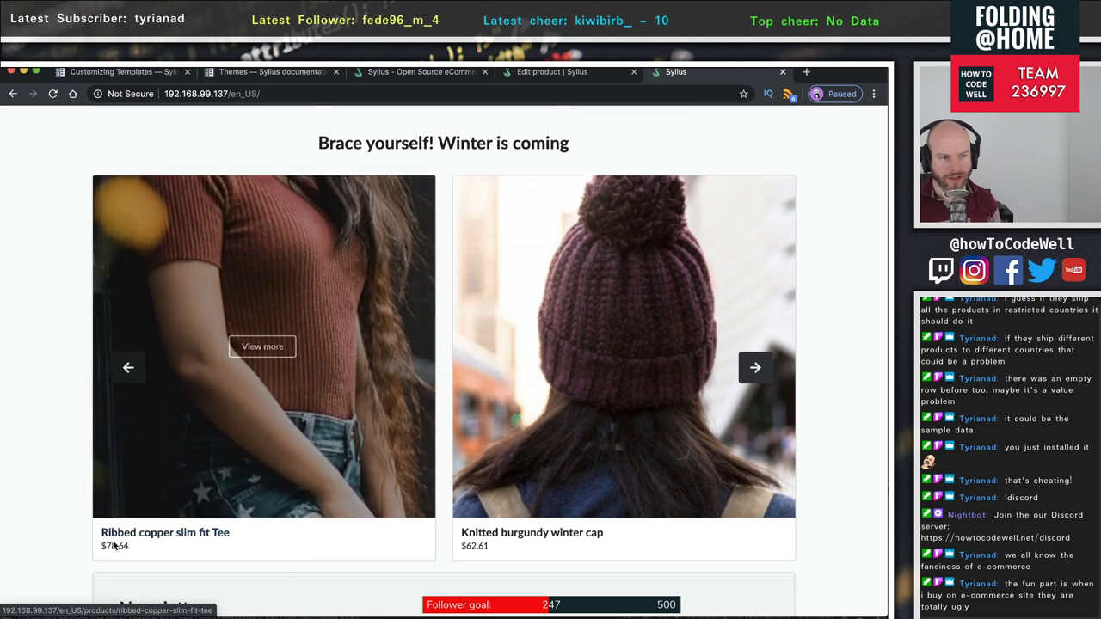
{"action": "mouse_move", "coordinate": [347, 188]}
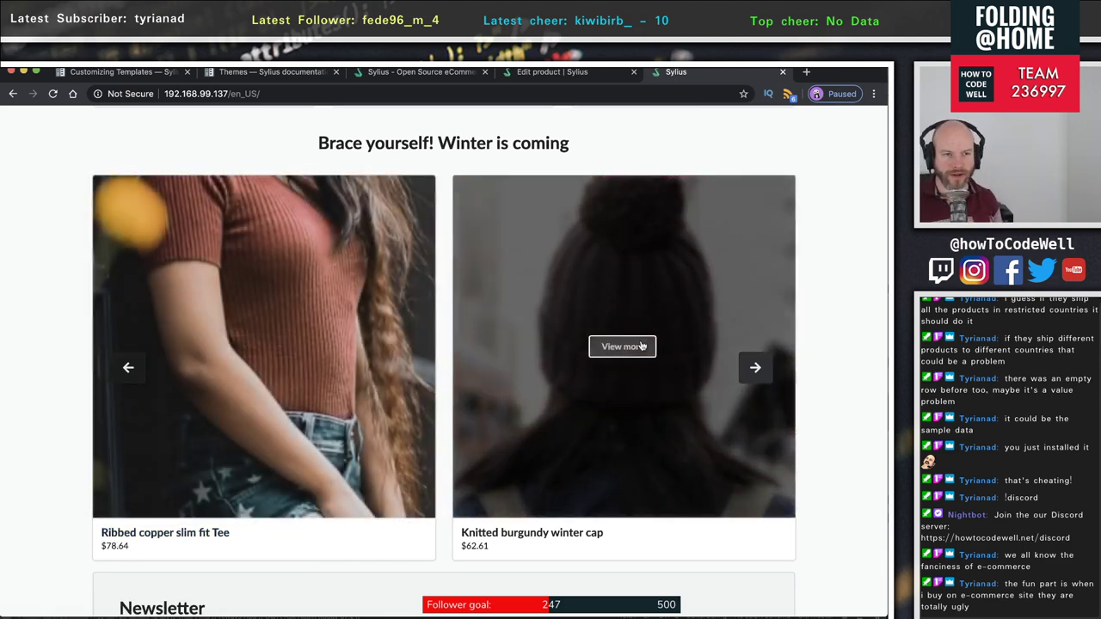
{"action": "scroll", "coordinate": [640, 350], "scroll_direction": "up", "scroll_amount": 5}
{"action": "scroll", "coordinate": [640, 349], "scroll_direction": "up", "scroll_amount": 5}
{"action": "scroll", "coordinate": [640, 349], "scroll_direction": "down", "scroll_amount": 15}
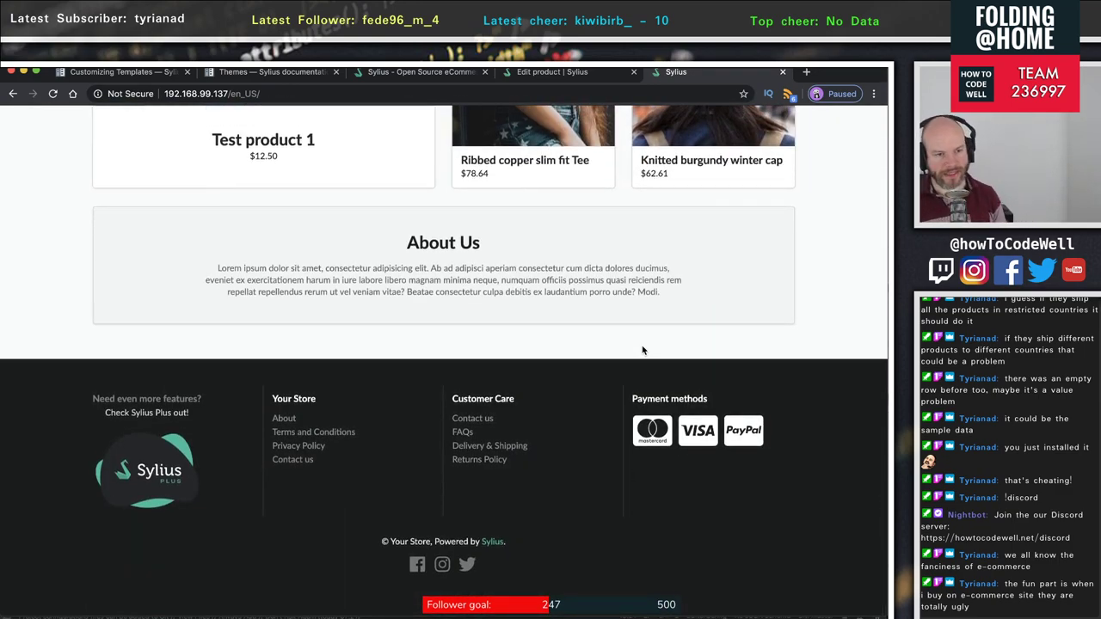
{"action": "scroll", "coordinate": [642, 350], "scroll_direction": "up", "scroll_amount": 15}
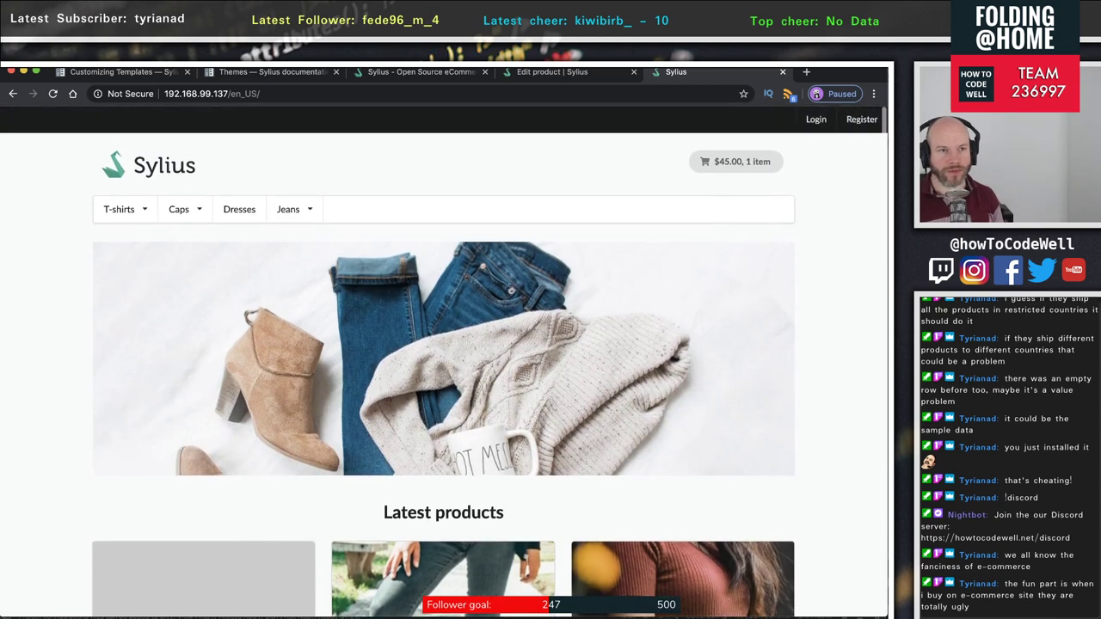
- Flip to the Edit product admin tab and back, then return to the Themes docs
{"action": "left_click", "coordinate": [581, 73]}
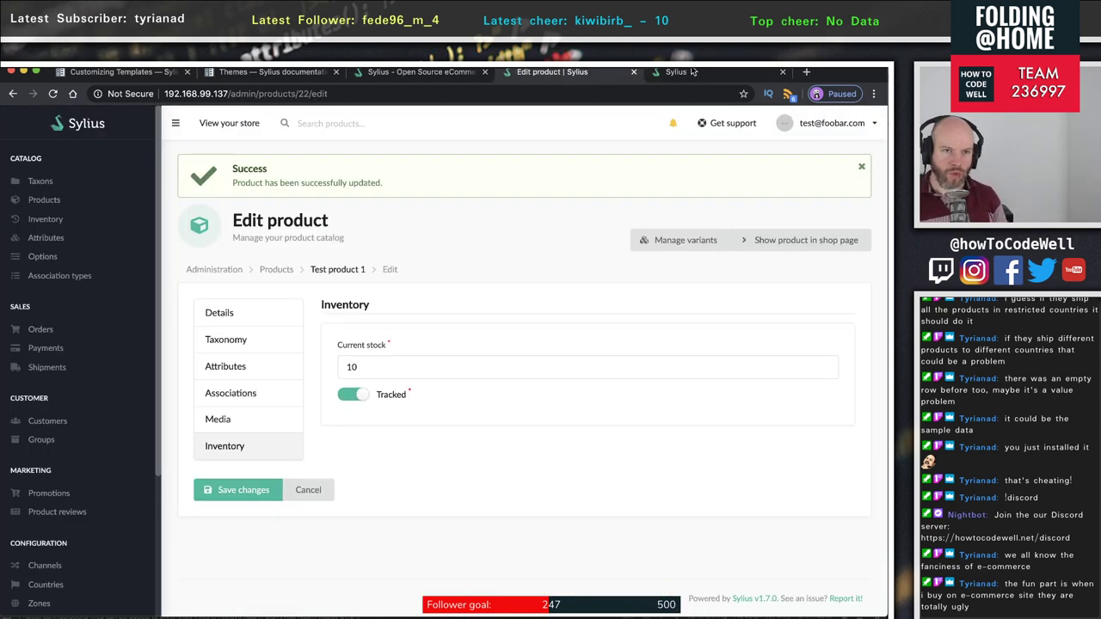
{"action": "left_click", "coordinate": [676, 76]}
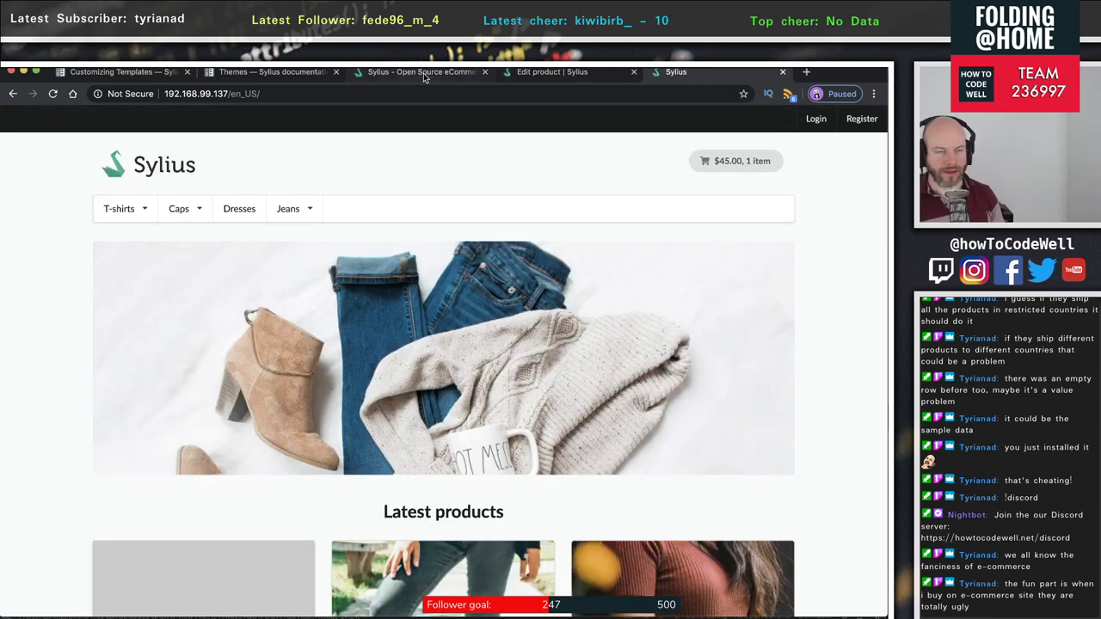
{"action": "left_click", "coordinate": [536, 76]}
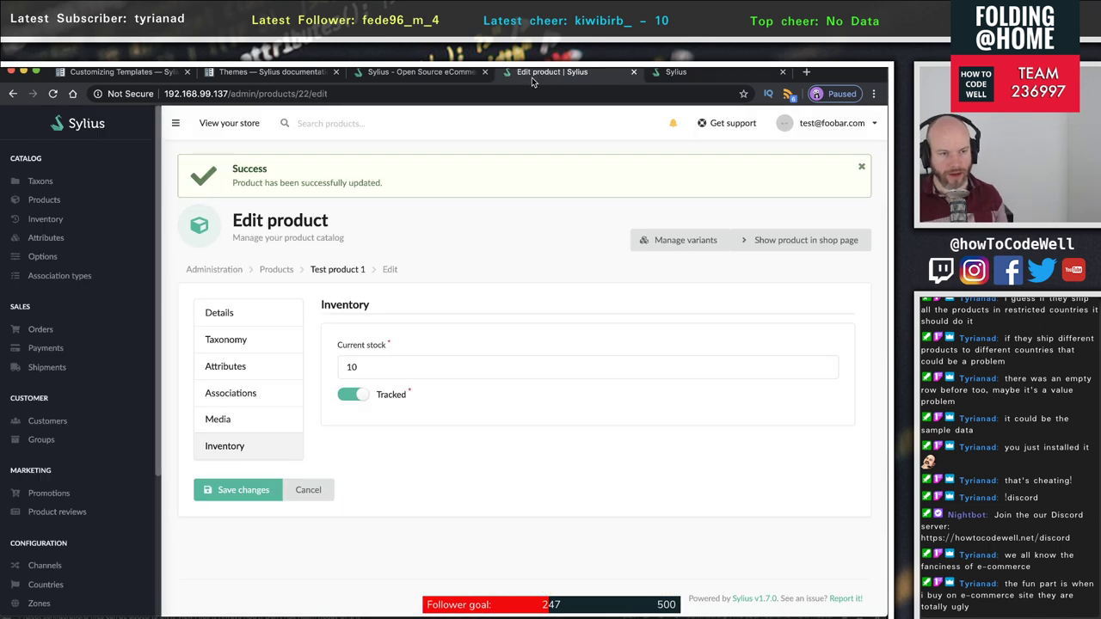
{"action": "left_click", "coordinate": [266, 74]}
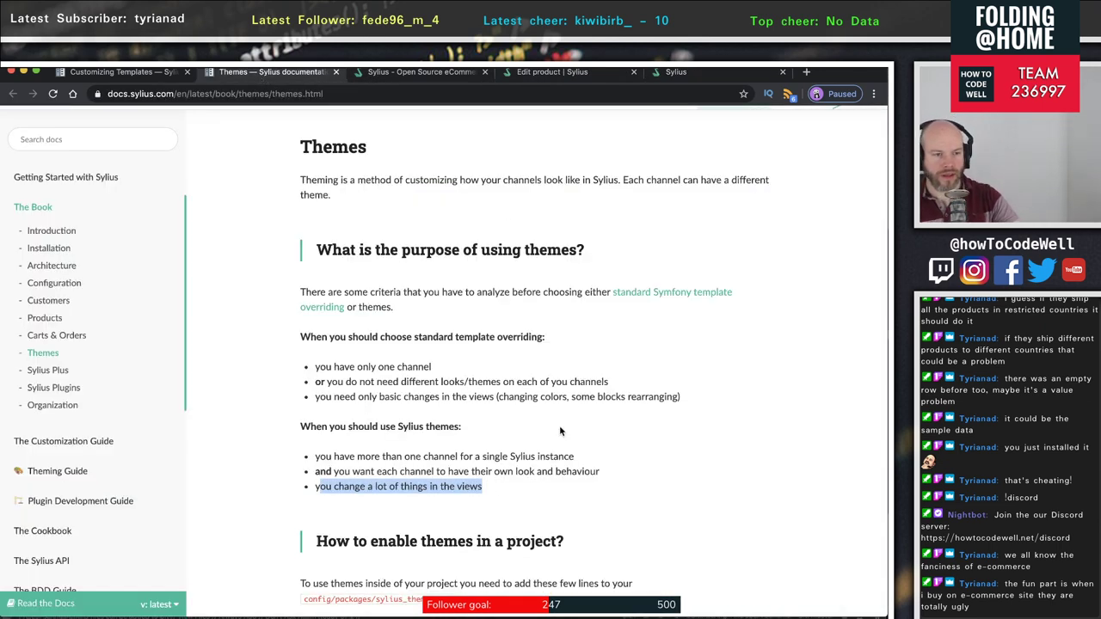
- Highlight the criteria for using themes: more than one channel, own look, many view changes
{"action": "left_click", "coordinate": [569, 505]}
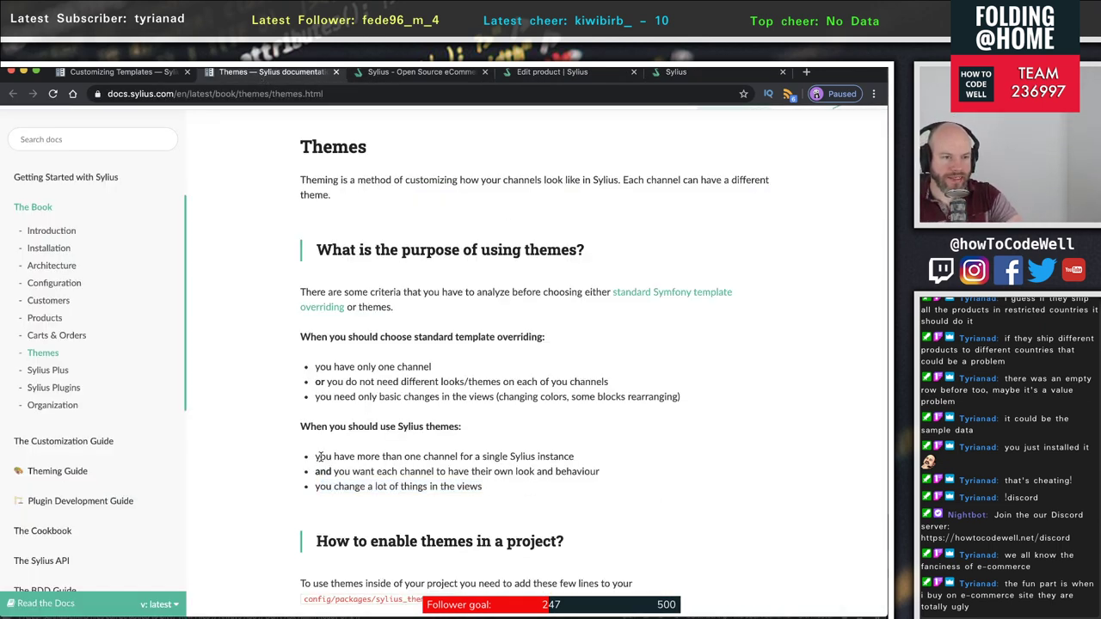
{"action": "left_click_drag", "start_coordinate": [318, 456], "coordinate": [618, 456]}
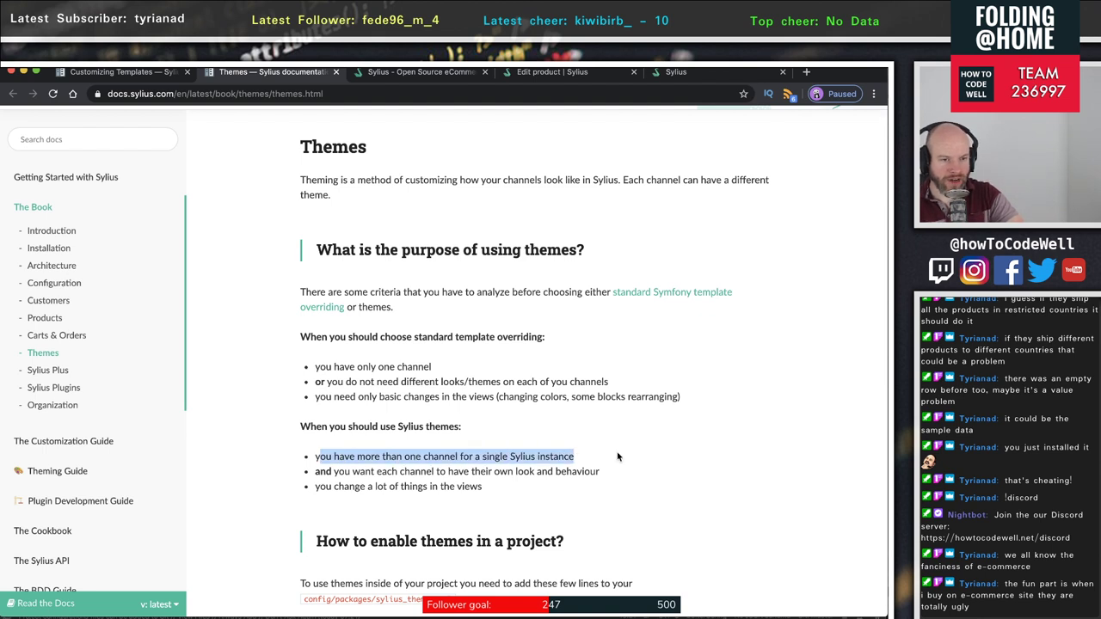
{"action": "left_click", "coordinate": [544, 456]}
{"action": "double_click", "coordinate": [521, 457]}
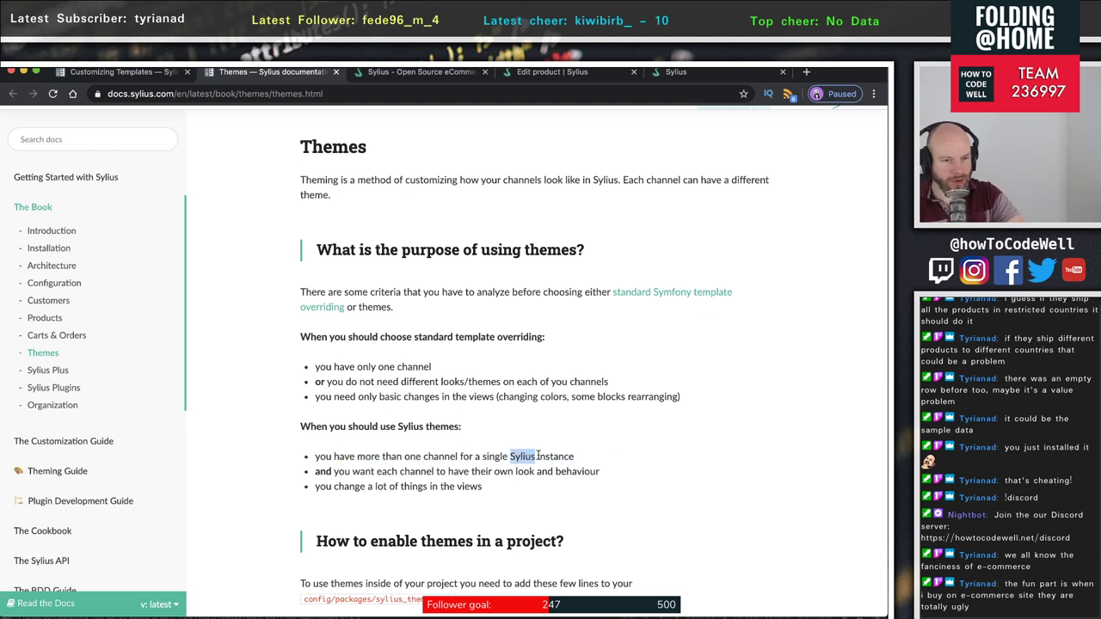
{"action": "left_click", "coordinate": [538, 456]}
{"action": "left_click_drag", "start_coordinate": [571, 457], "coordinate": [254, 453]}
{"action": "left_click", "coordinate": [504, 496]}
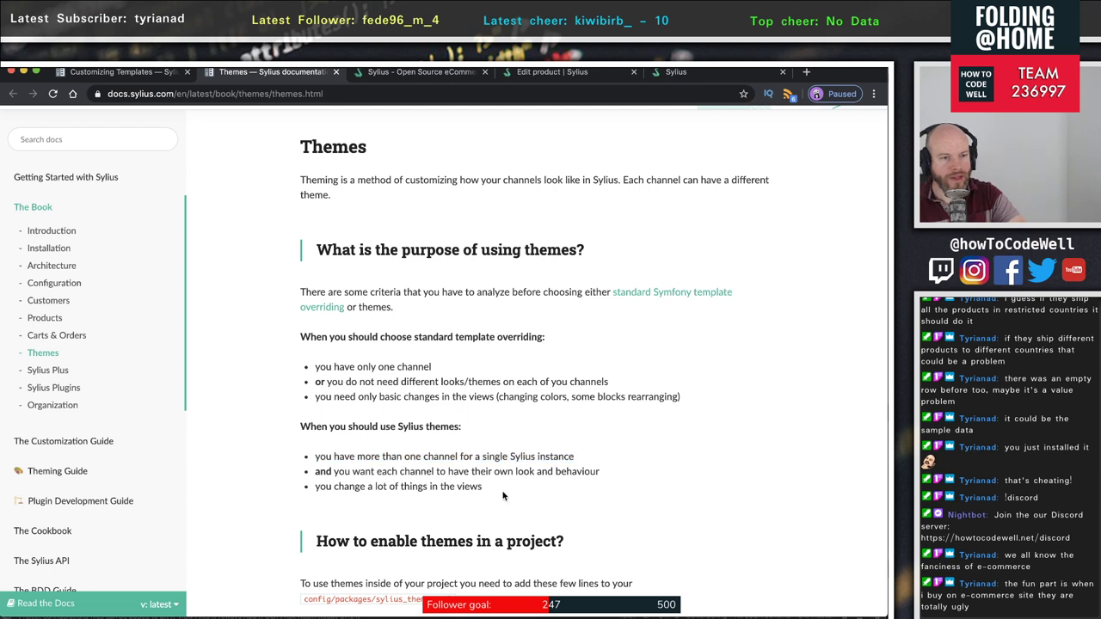
{"action": "left_click_drag", "start_coordinate": [353, 474], "coordinate": [606, 479]}
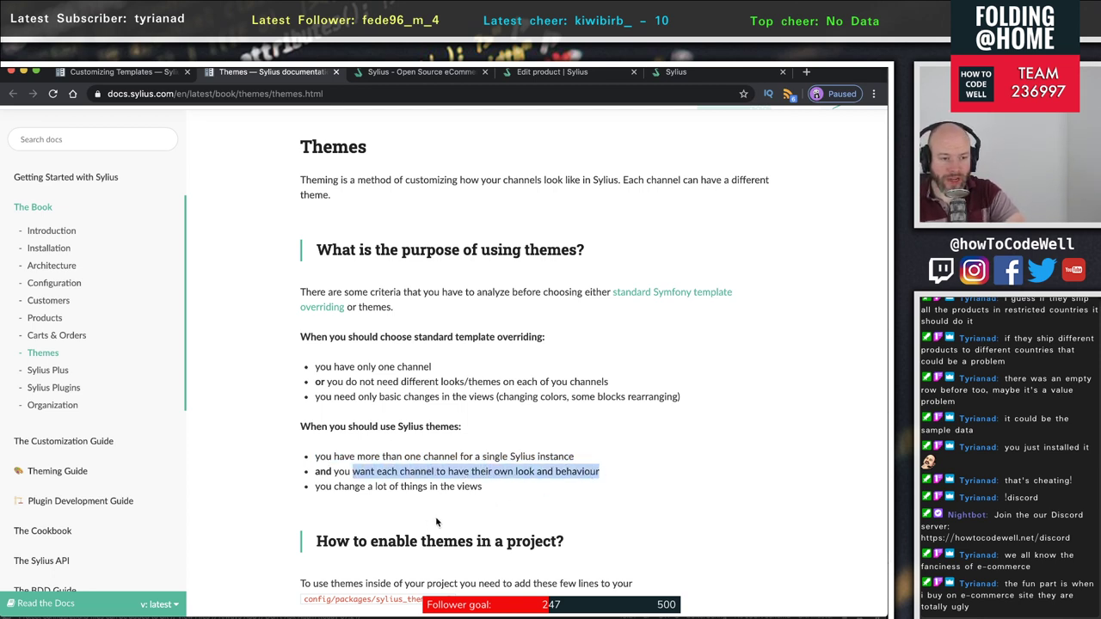
{"action": "left_click_drag", "start_coordinate": [317, 489], "coordinate": [284, 492]}
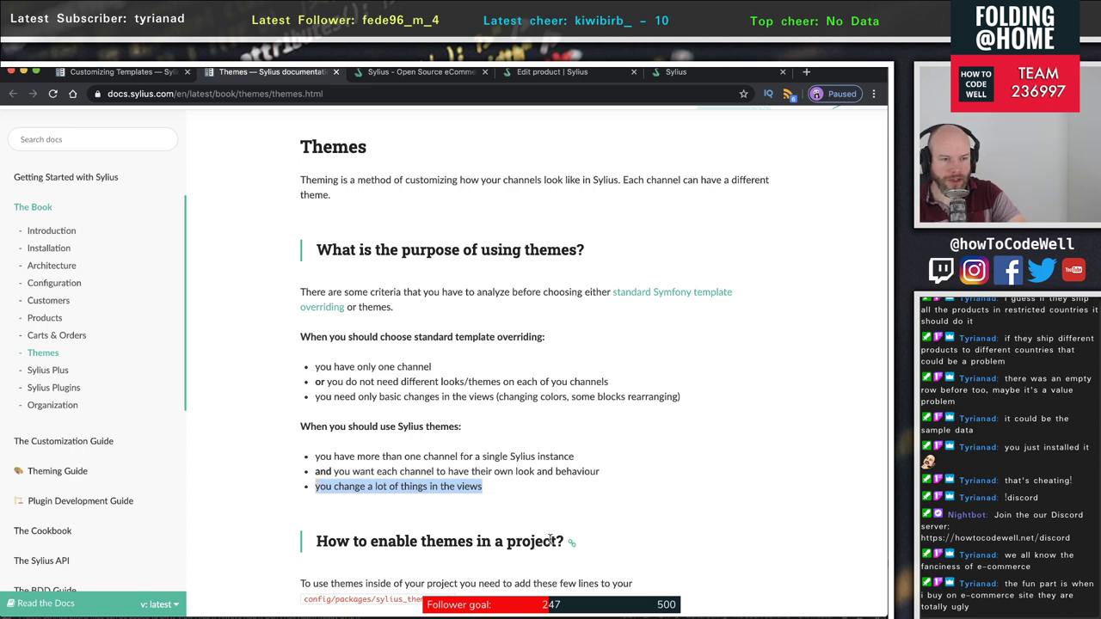
- Read the enabling-themes section, highlighting the sylius_theme config block and its sources key
{"action": "scroll", "coordinate": [388, 505], "scroll_direction": "down", "scroll_amount": 3}
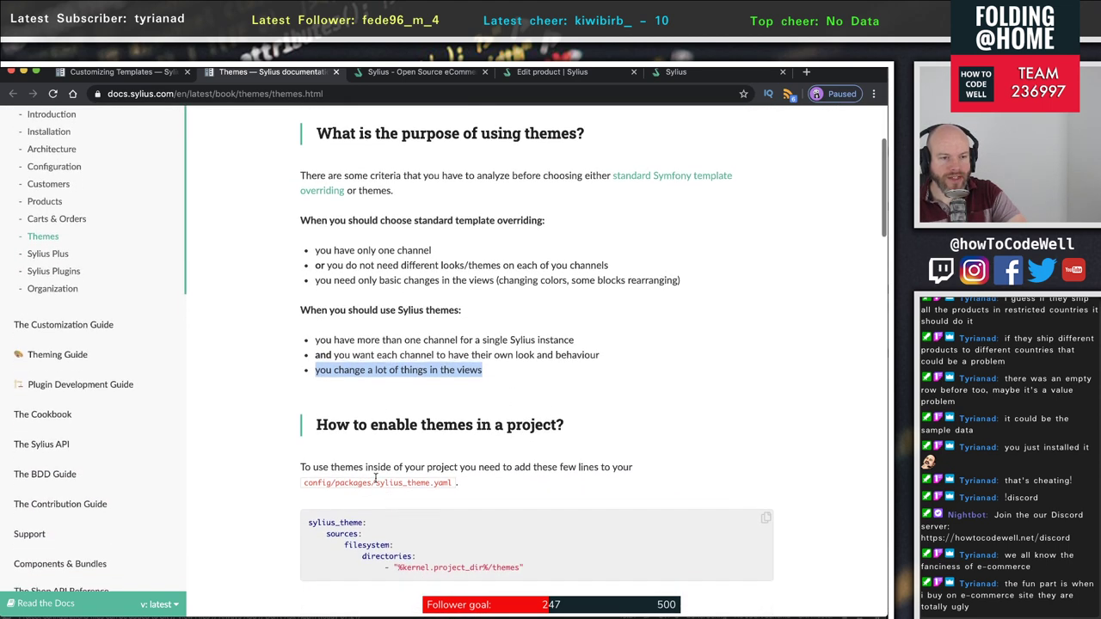
{"action": "left_click_drag", "start_coordinate": [348, 419], "coordinate": [596, 425]}
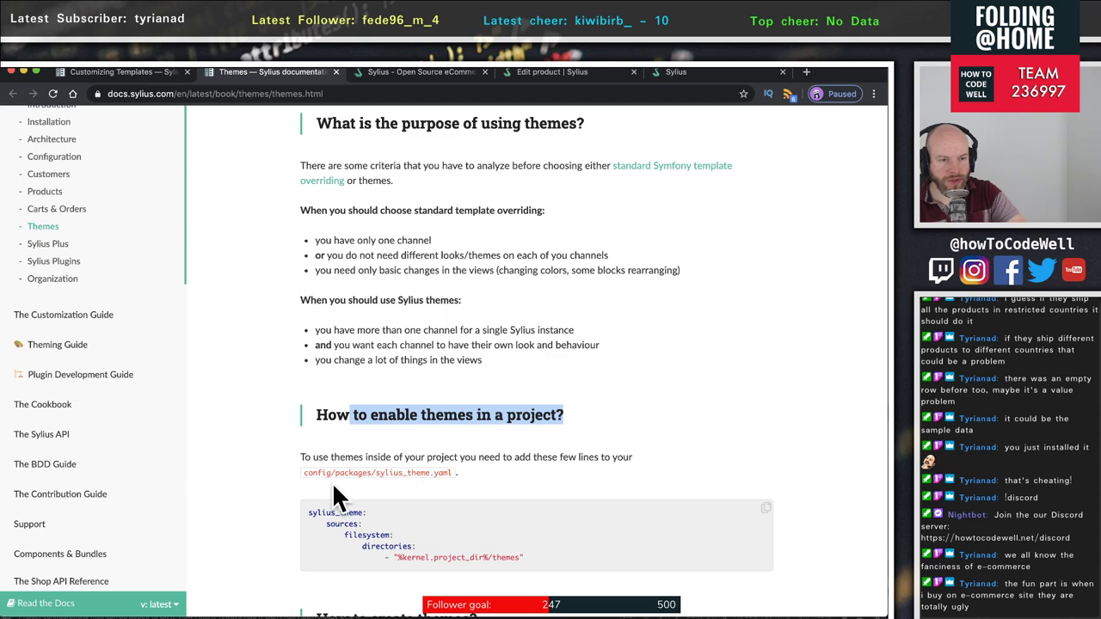
{"action": "scroll", "coordinate": [516, 547], "scroll_direction": "down", "scroll_amount": 2}
{"action": "left_click_drag", "start_coordinate": [567, 475], "coordinate": [302, 429]}
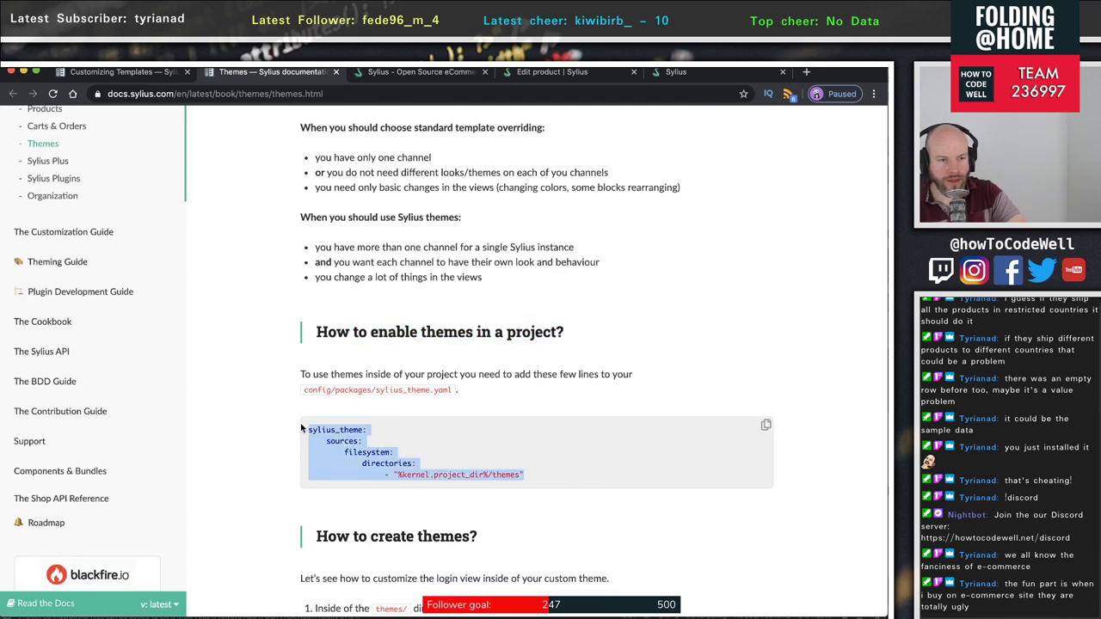
{"action": "double_click", "coordinate": [342, 441]}
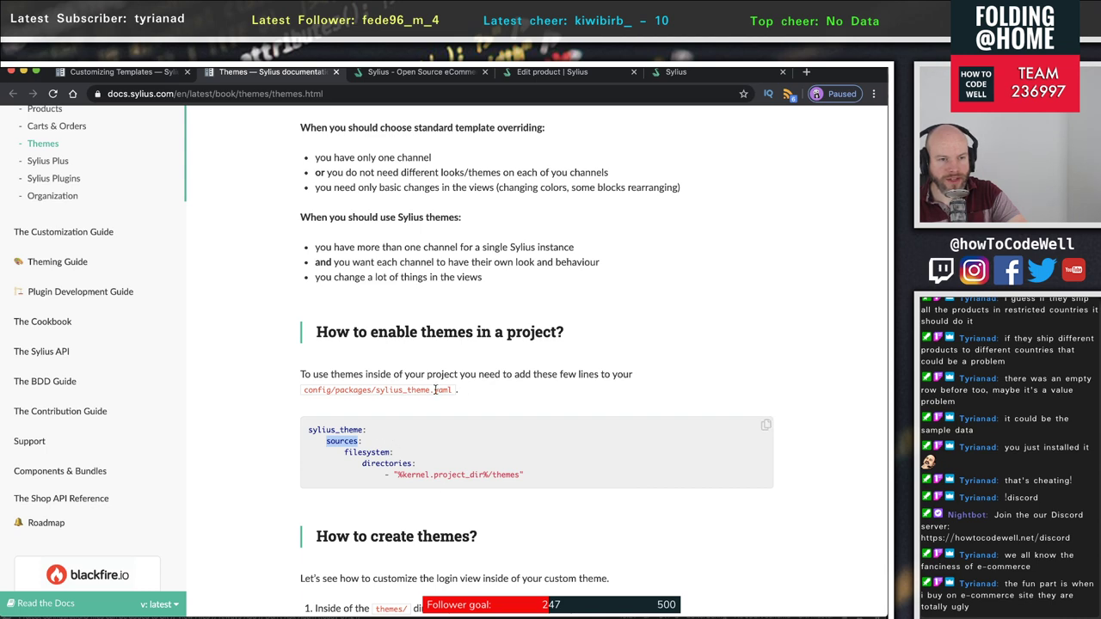
- Read the step for creating a new theme directory, then switch over to PhpStorm
{"action": "scroll", "coordinate": [446, 530], "scroll_direction": "down", "scroll_amount": 5}
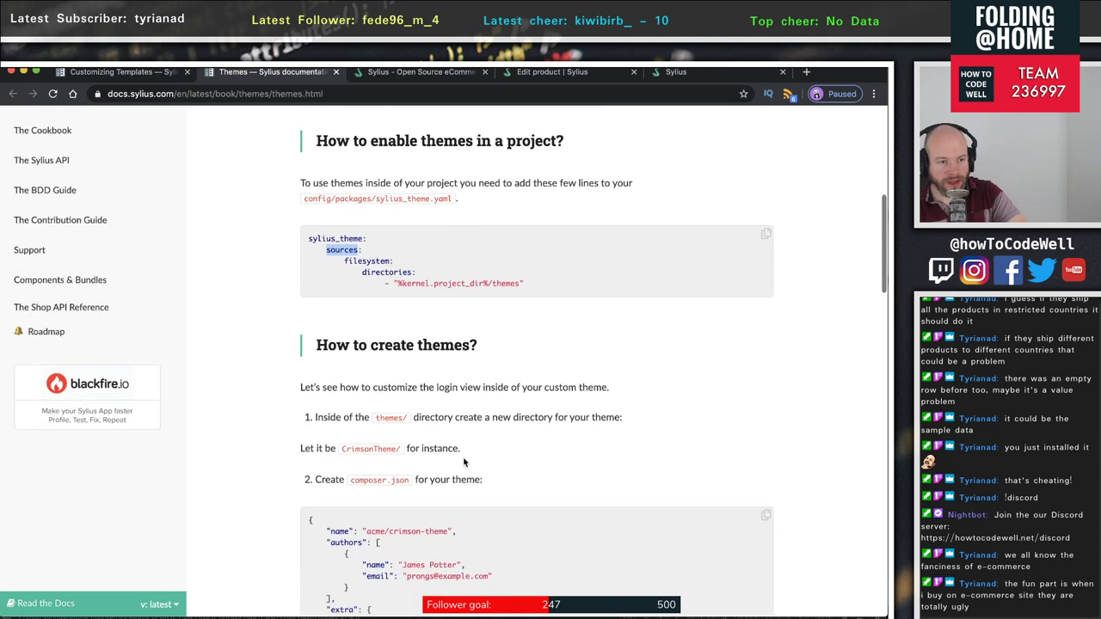
{"action": "left_click_drag", "start_coordinate": [347, 410], "coordinate": [625, 411]}
{"action": "left_click", "coordinate": [516, 409]}
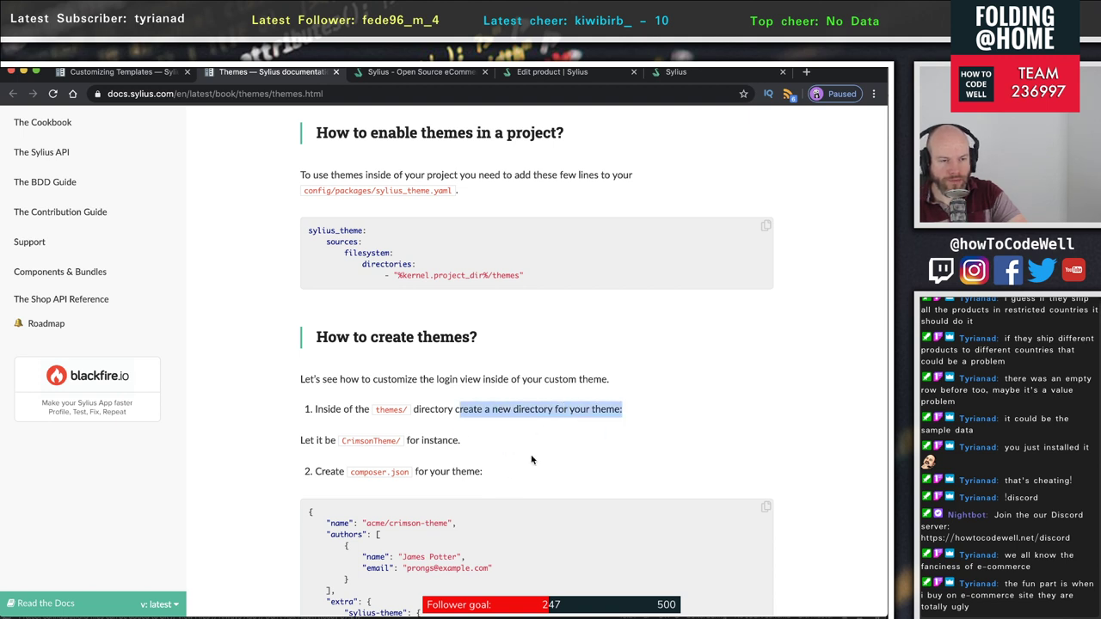
{"action": "scroll", "coordinate": [531, 460], "scroll_direction": "down", "scroll_amount": 1}
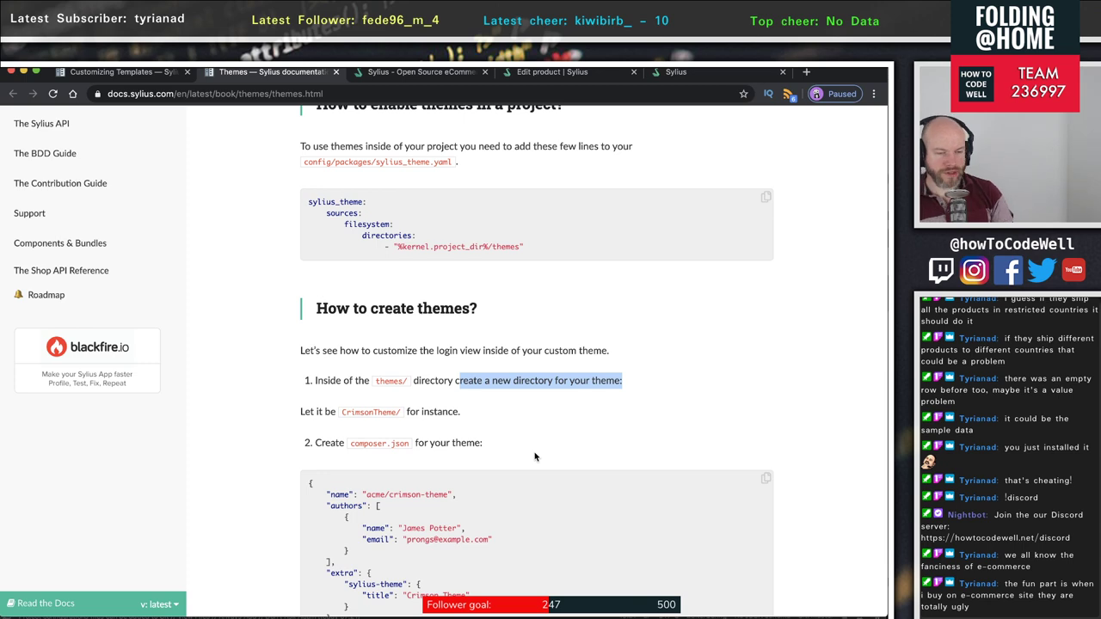
{"action": "key", "text": "super+Tab"}
{"action": "key", "text": "super+Tab"}
{"action": "key", "text": "super+Tab"}
{"action": "key", "text": "super+Tab"}
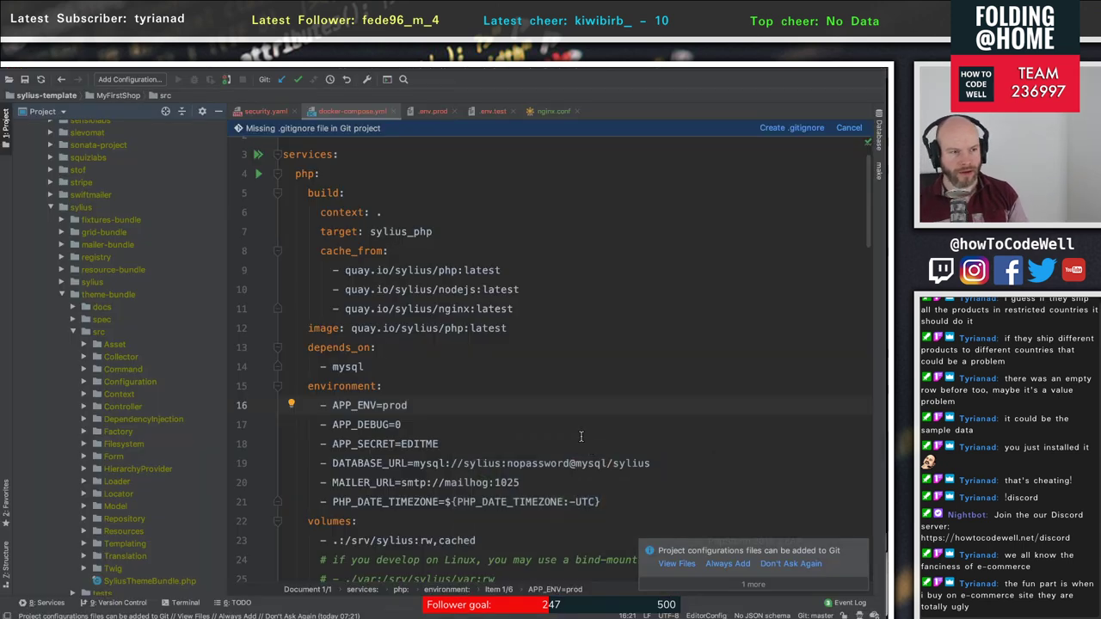
- Collapse vendor and expand the themes folder, showing it holds only a .gitignore
{"action": "scroll", "coordinate": [69, 273], "scroll_direction": "up", "scroll_amount": 10}
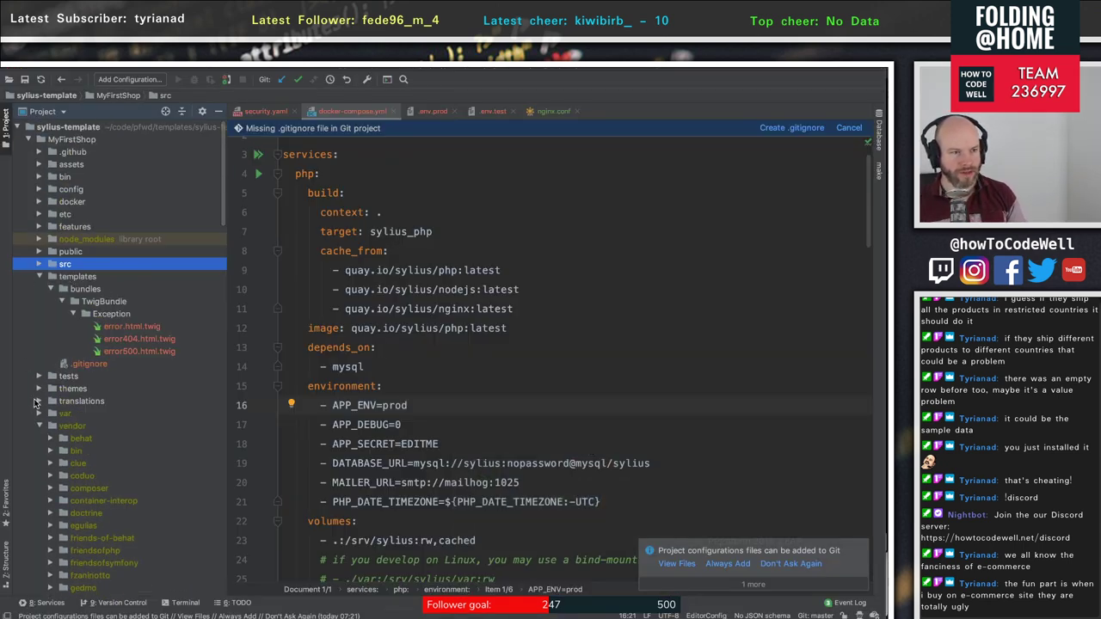
{"action": "left_click", "coordinate": [38, 425]}
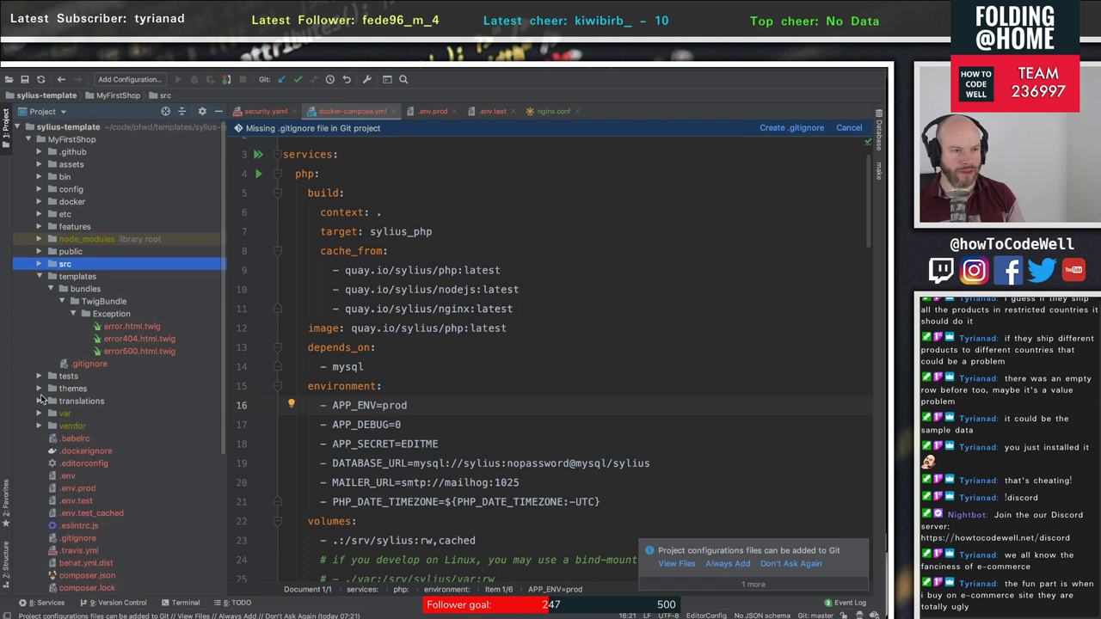
{"action": "left_click", "coordinate": [39, 392]}
{"action": "left_click", "coordinate": [39, 390]}
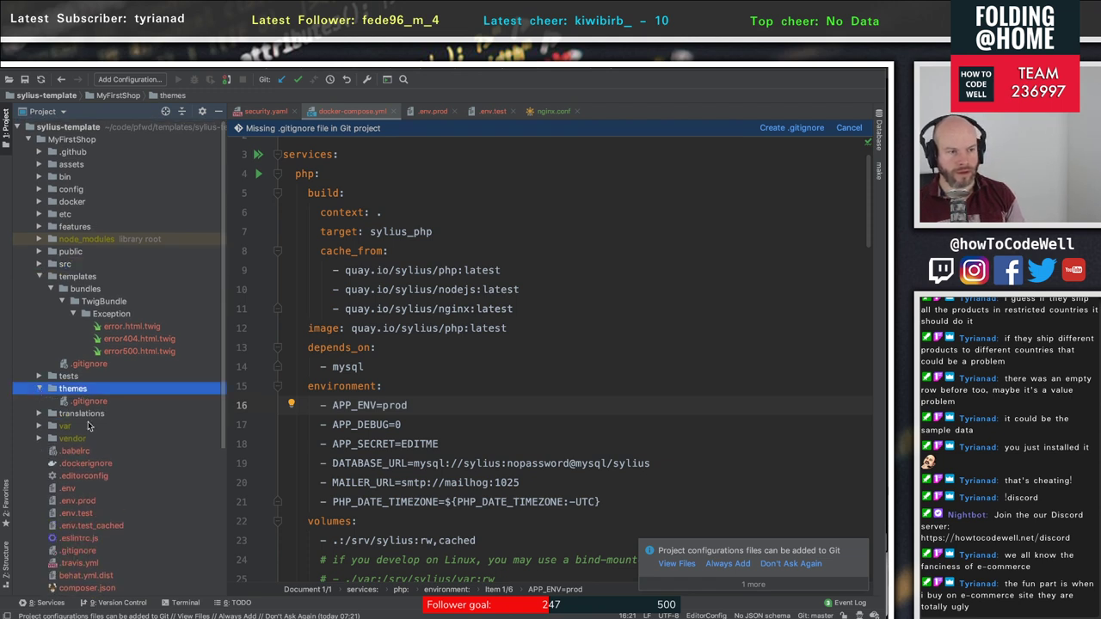
{"action": "left_click", "coordinate": [89, 400]}
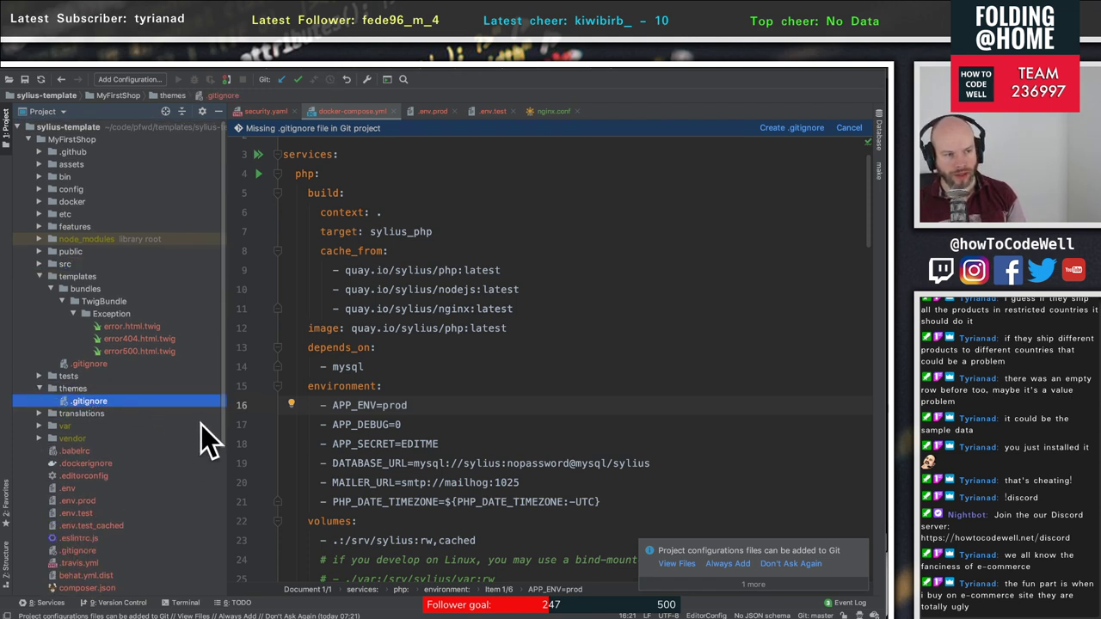
{"action": "key", "text": "super+Tab"}
{"action": "key", "text": "super+Tab"}
{"action": "key", "text": "super+Tab"}
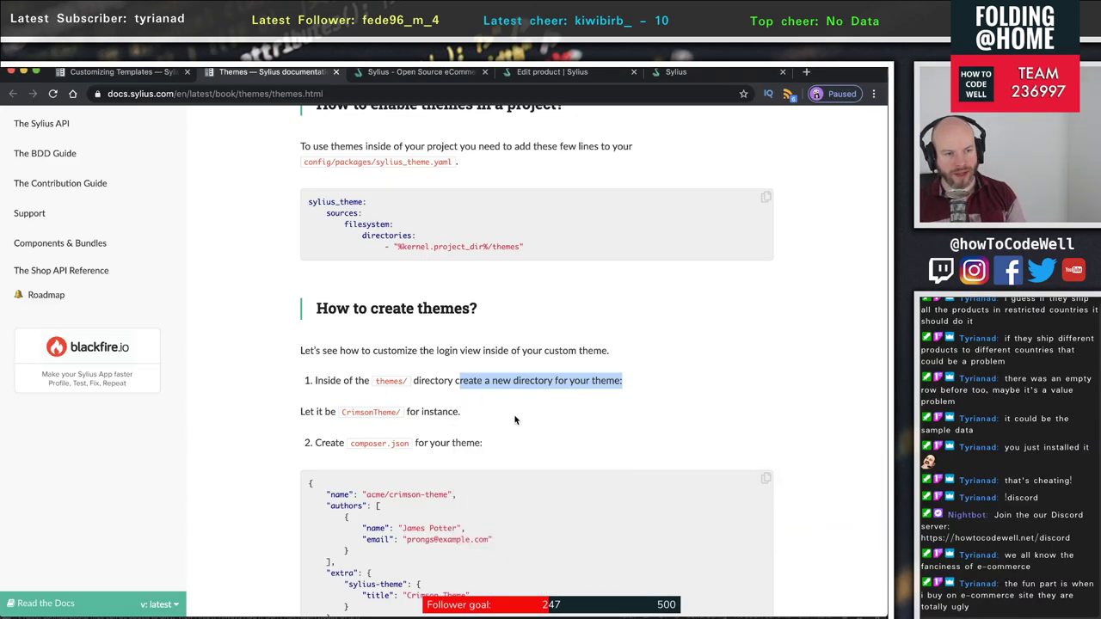
- Read the theme creation steps, highlighting the composer.json part and the login view customisation
{"action": "scroll", "coordinate": [516, 421], "scroll_direction": "down", "scroll_amount": 1}
{"action": "left_click_drag", "start_coordinate": [303, 420], "coordinate": [441, 393]}
{"action": "left_click", "coordinate": [401, 413]}
{"action": "scroll", "coordinate": [481, 426], "scroll_direction": "down", "scroll_amount": 1}
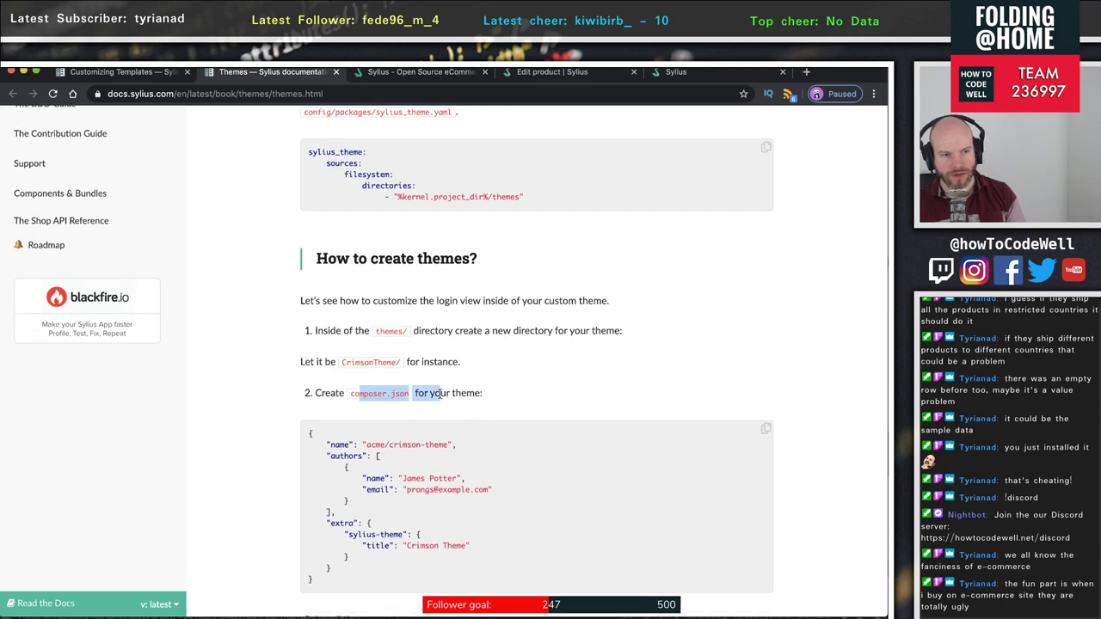
{"action": "left_click", "coordinate": [492, 393]}
{"action": "scroll", "coordinate": [489, 427], "scroll_direction": "down", "scroll_amount": 2}
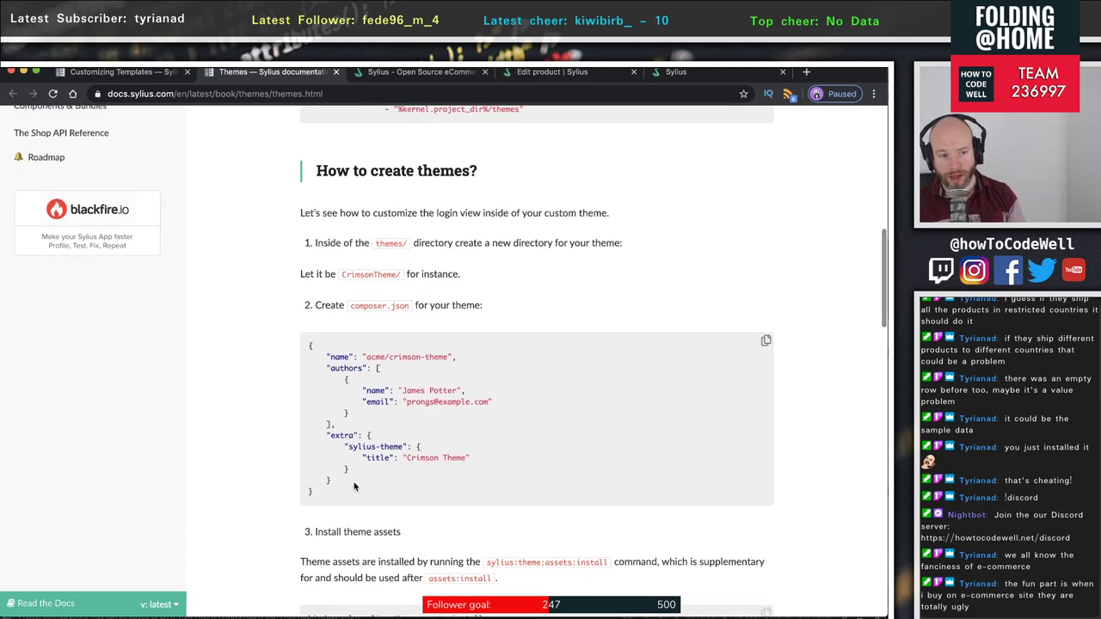
{"action": "left_click_drag", "start_coordinate": [357, 488], "coordinate": [312, 344]}
{"action": "scroll", "coordinate": [495, 468], "scroll_direction": "down", "scroll_amount": 3}
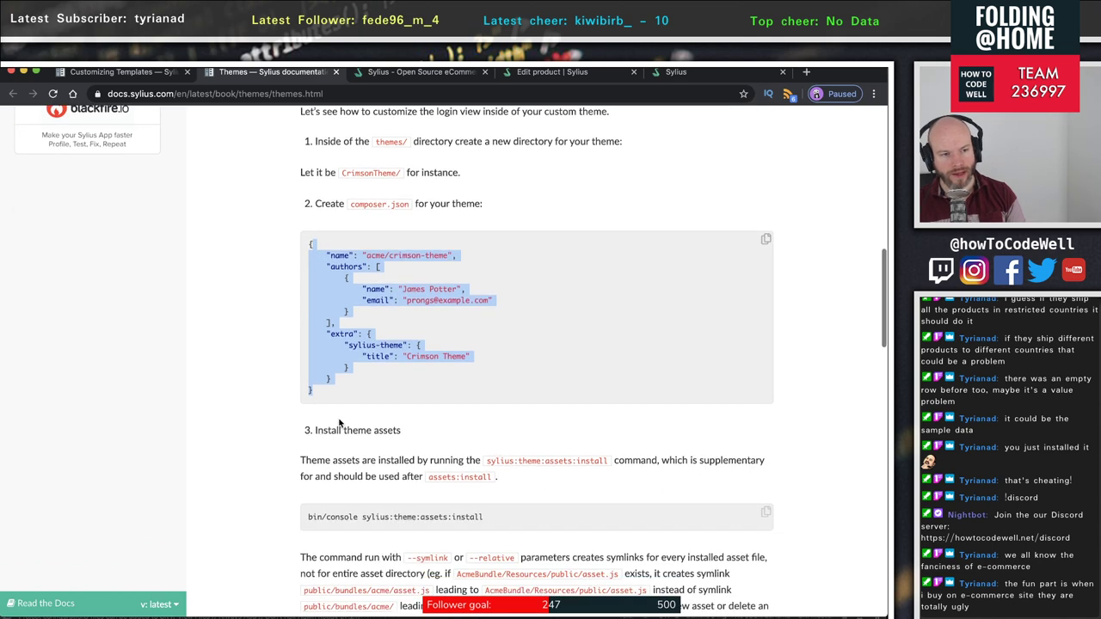
{"action": "scroll", "coordinate": [387, 454], "scroll_direction": "down", "scroll_amount": 1}
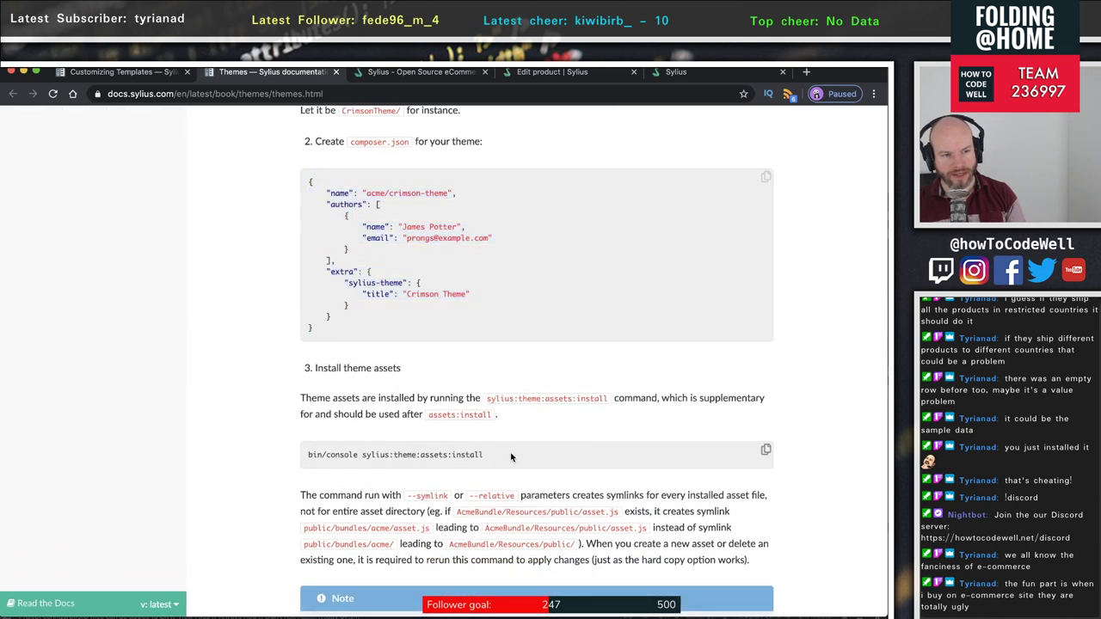
{"action": "left_click_drag", "start_coordinate": [510, 452], "coordinate": [264, 460]}
{"action": "scroll", "coordinate": [450, 479], "scroll_direction": "down", "scroll_amount": 3}
{"action": "scroll", "coordinate": [450, 479], "scroll_direction": "down", "scroll_amount": 3}
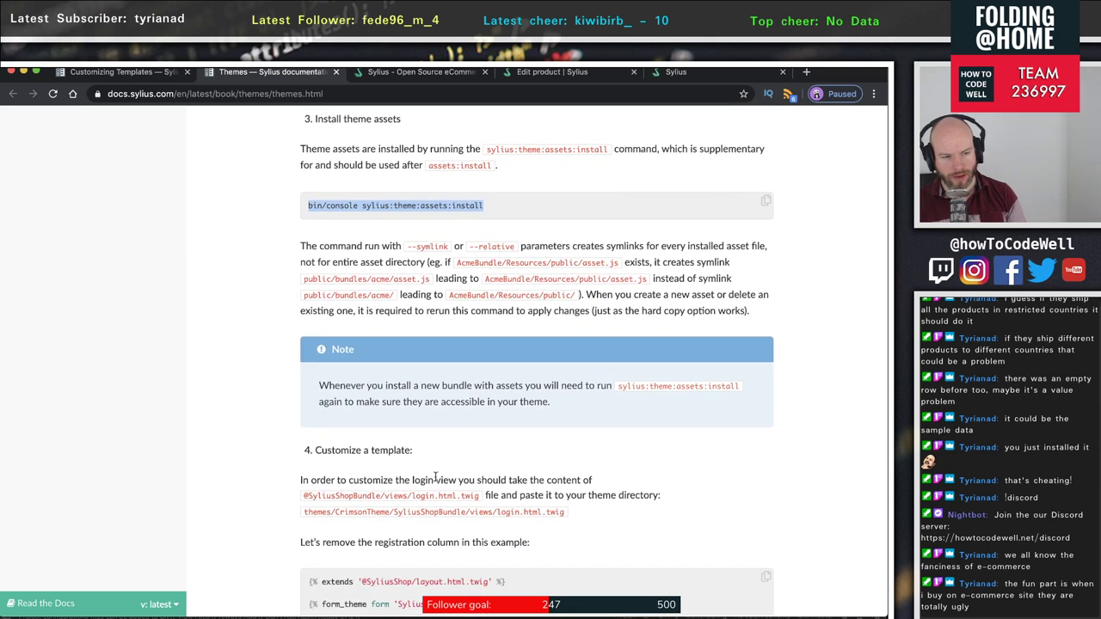
{"action": "left_click_drag", "start_coordinate": [301, 480], "coordinate": [604, 487]}
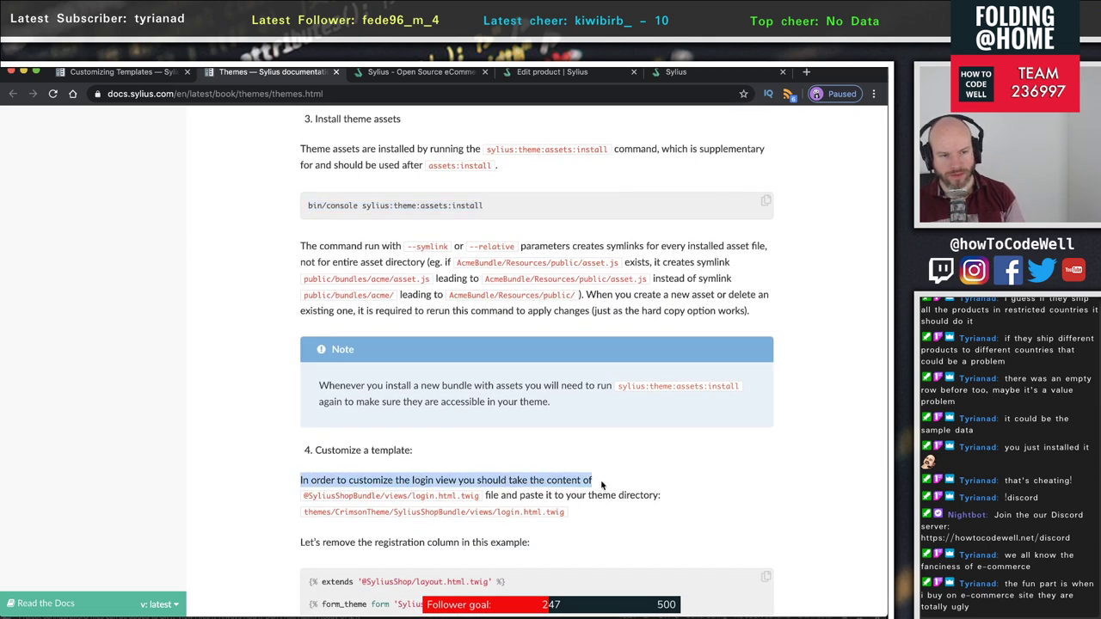
- Scroll down to 'Install theme assets' and back up to 'How to create themes?'
{"action": "scroll", "coordinate": [514, 497], "scroll_direction": "down", "scroll_amount": 5}
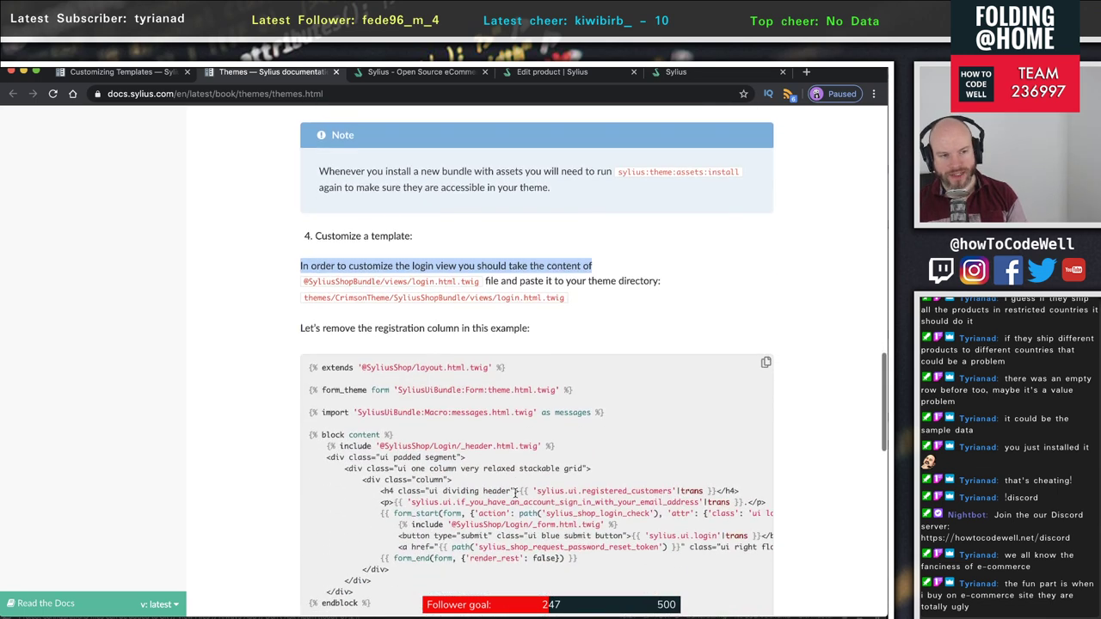
{"action": "scroll", "coordinate": [519, 492], "scroll_direction": "down", "scroll_amount": 1}
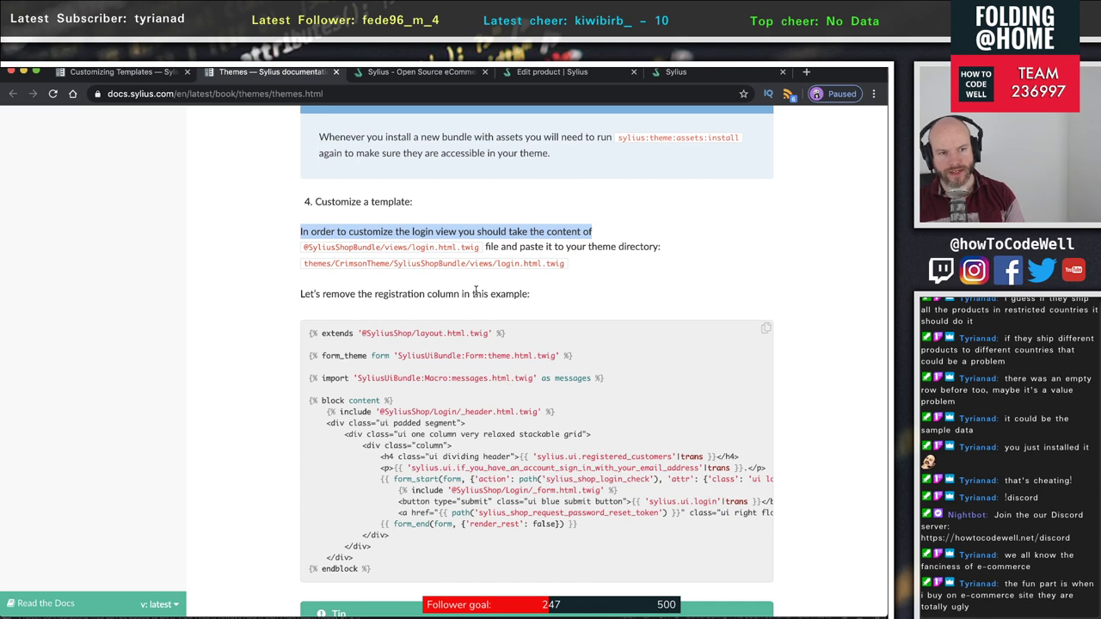
{"action": "scroll", "coordinate": [467, 358], "scroll_direction": "down", "scroll_amount": 1}
{"action": "scroll", "coordinate": [467, 358], "scroll_direction": "down", "scroll_amount": 3}
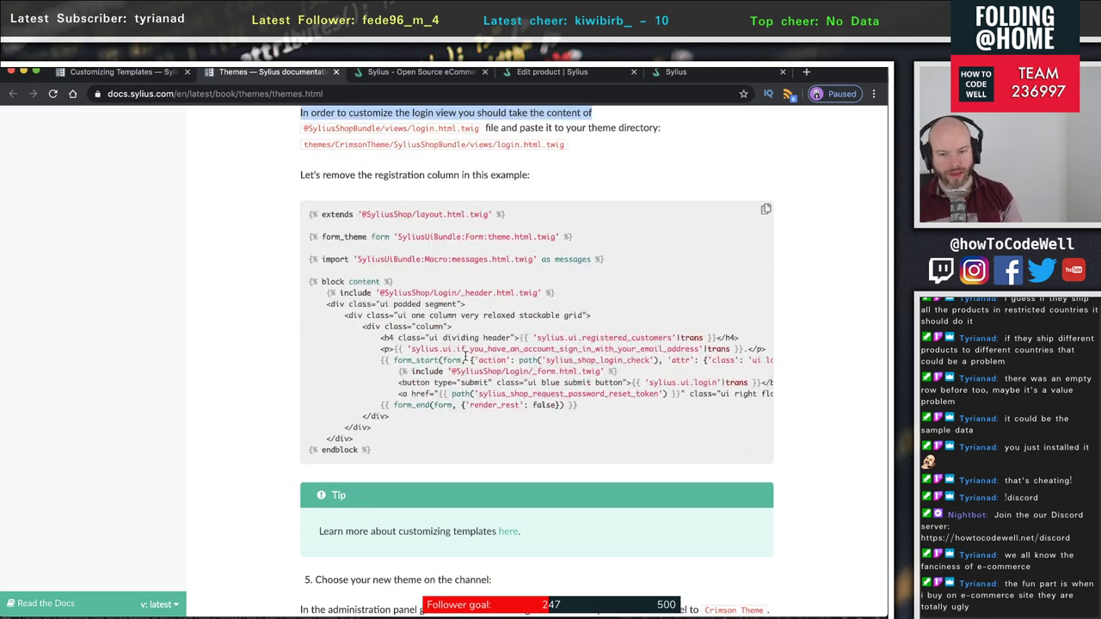
{"action": "scroll", "coordinate": [465, 357], "scroll_direction": "down", "scroll_amount": 3}
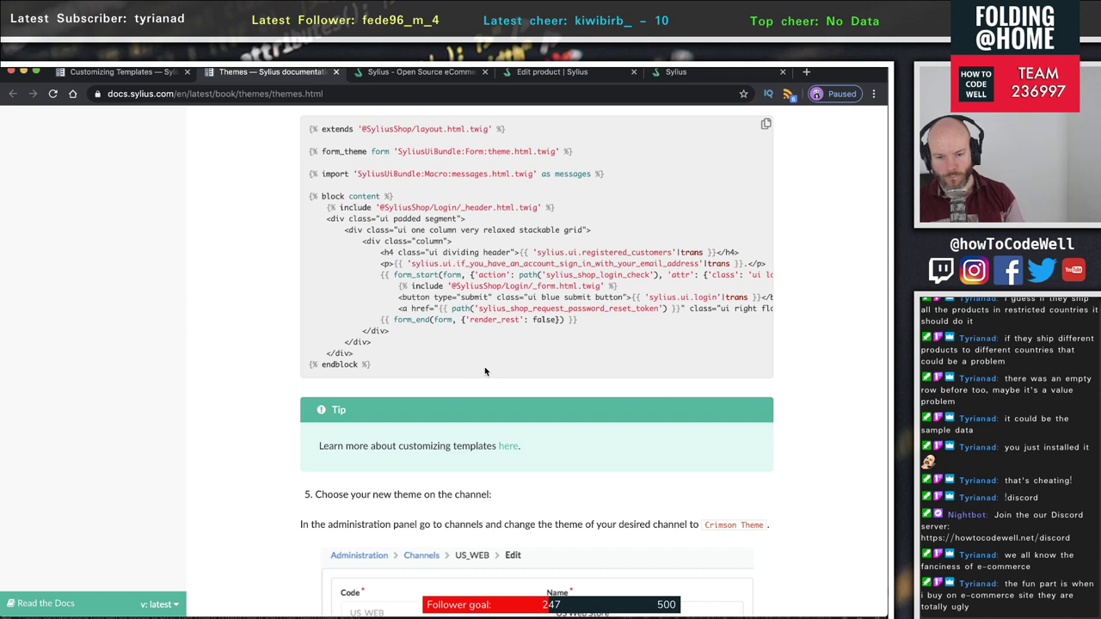
{"action": "scroll", "coordinate": [484, 370], "scroll_direction": "down", "scroll_amount": 4}
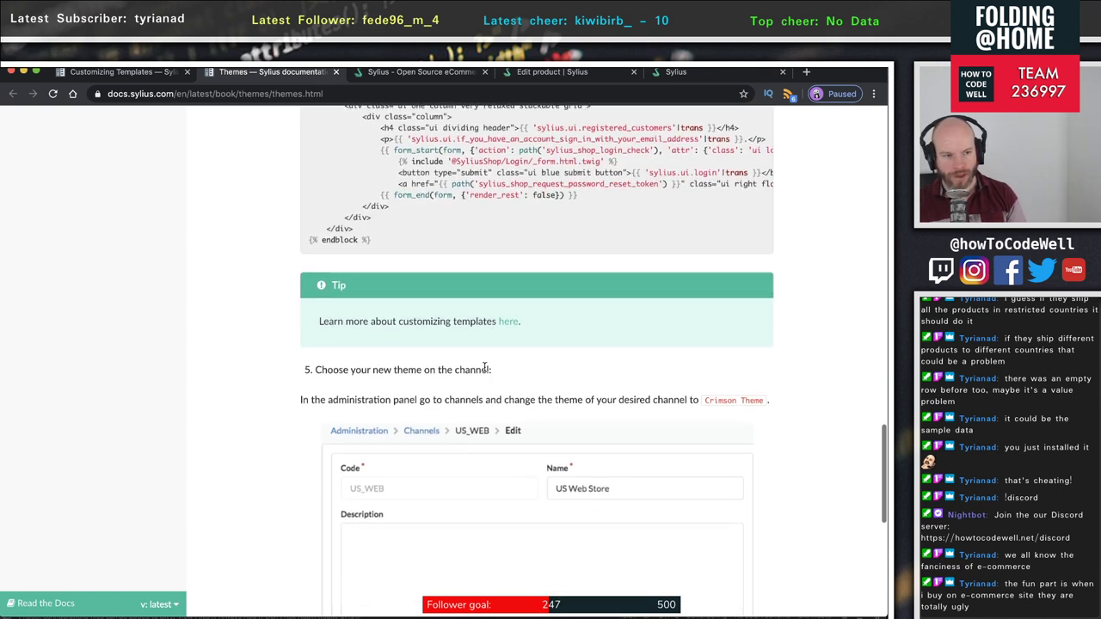
{"action": "left_click_drag", "start_coordinate": [320, 370], "coordinate": [526, 364]}
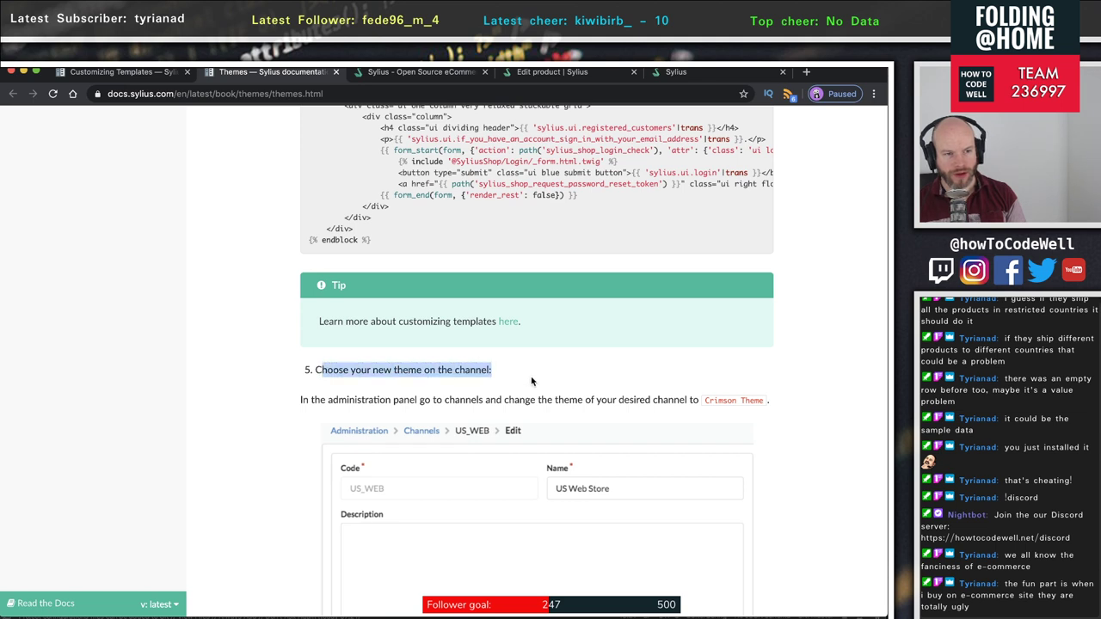
{"action": "scroll", "coordinate": [531, 374], "scroll_direction": "down", "scroll_amount": 4}
{"action": "scroll", "coordinate": [661, 395], "scroll_direction": "down", "scroll_amount": 4}
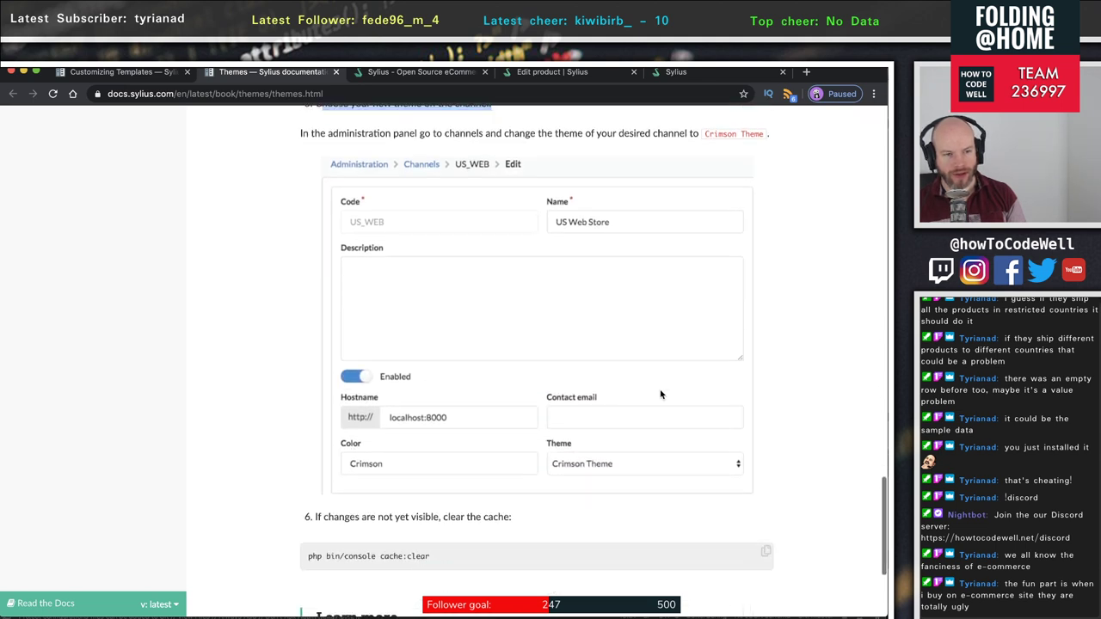
{"action": "scroll", "coordinate": [226, 437], "scroll_direction": "down", "scroll_amount": 1}
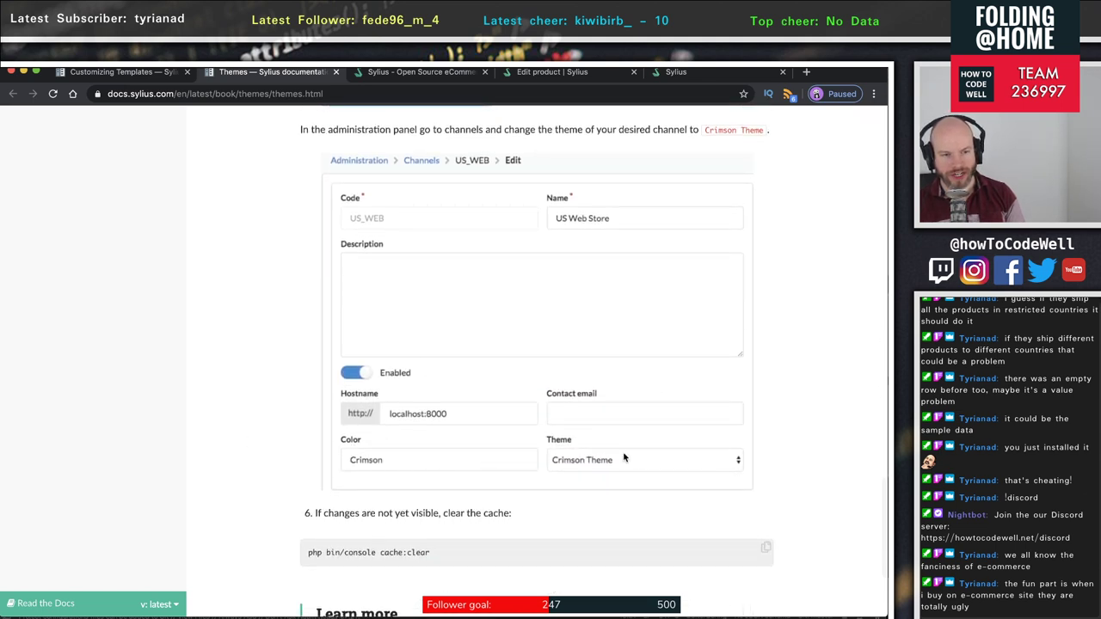
{"action": "scroll", "coordinate": [548, 435], "scroll_direction": "down", "scroll_amount": 5}
{"action": "scroll", "coordinate": [545, 437], "scroll_direction": "up", "scroll_amount": 15}
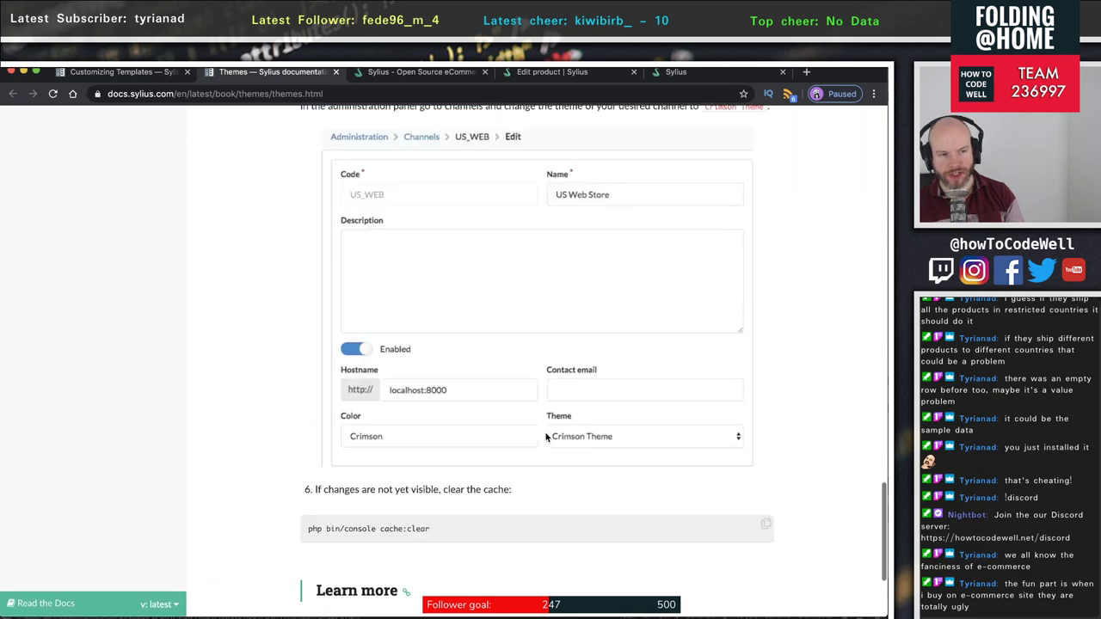
{"action": "scroll", "coordinate": [545, 437], "scroll_direction": "up", "scroll_amount": 12}
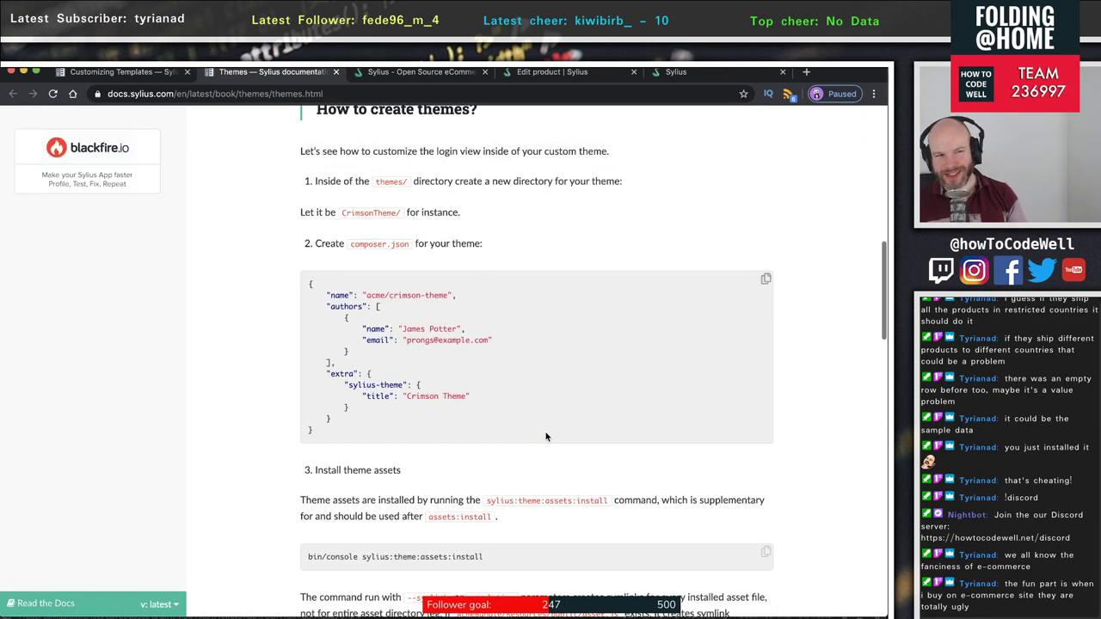
{"action": "scroll", "coordinate": [546, 437], "scroll_direction": "up", "scroll_amount": 4}
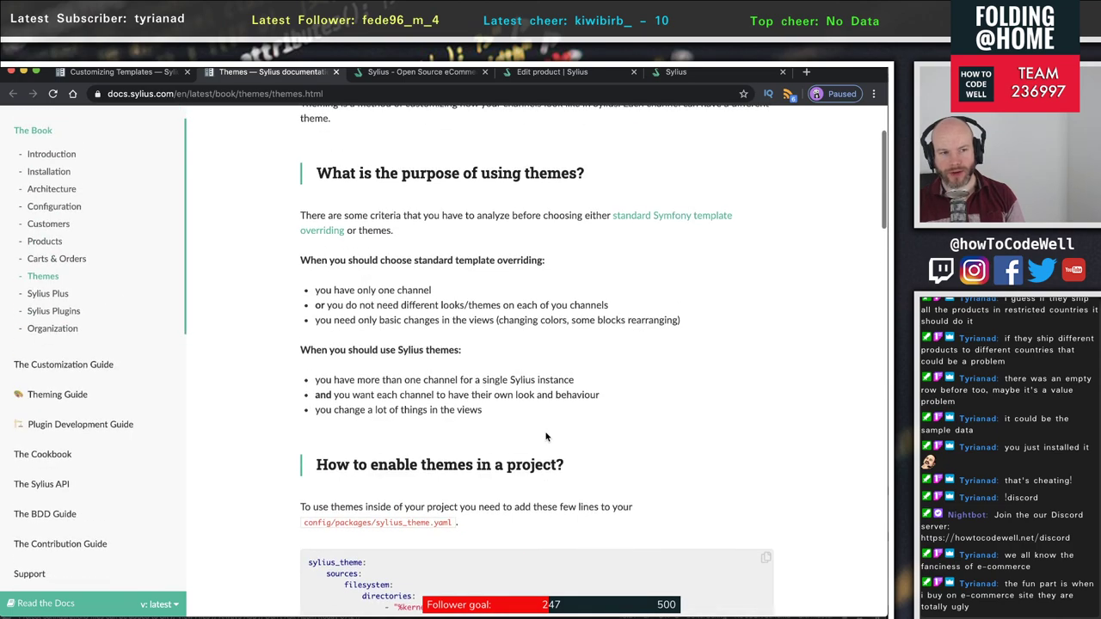
{"action": "scroll", "coordinate": [546, 437], "scroll_direction": "up", "scroll_amount": 2}
{"action": "scroll", "coordinate": [546, 437], "scroll_direction": "down", "scroll_amount": 14}
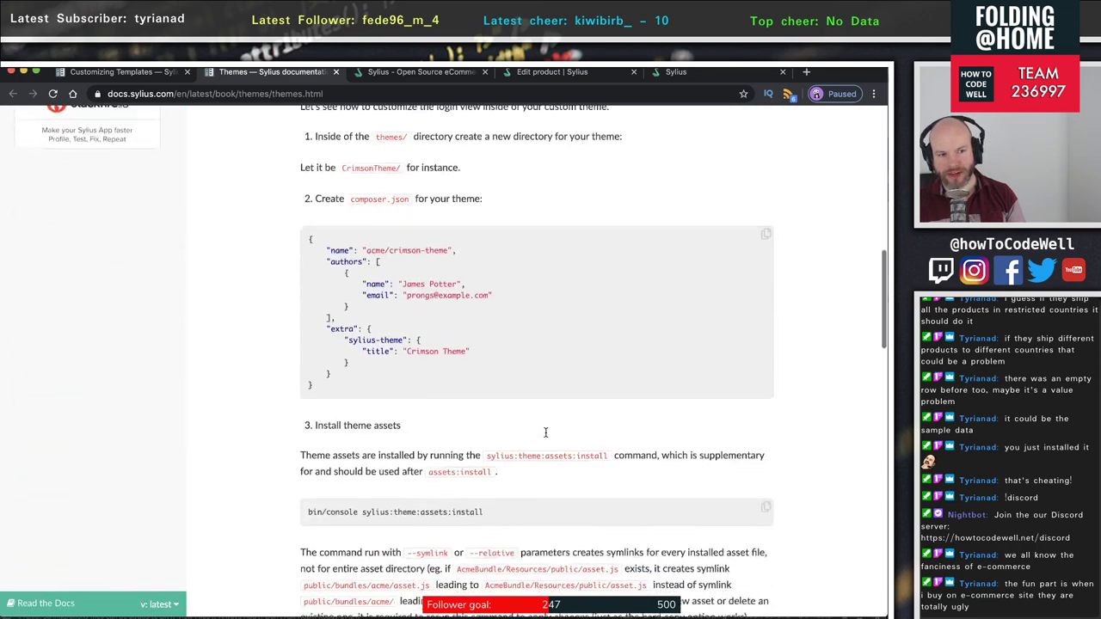
{"action": "scroll", "coordinate": [544, 438], "scroll_direction": "up", "scroll_amount": 6}
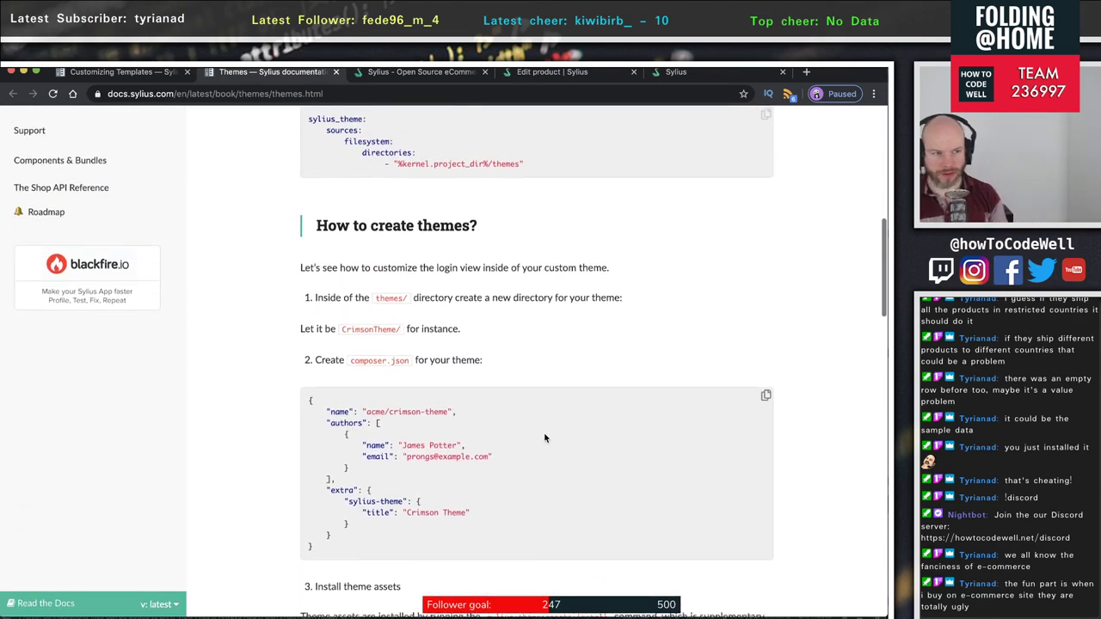
{"action": "scroll", "coordinate": [544, 431], "scroll_direction": "up", "scroll_amount": 4}
- Glance at the docker ps container list in Terminal, then open the Sylius storefront tab
{"action": "key", "text": "super+Tab"}
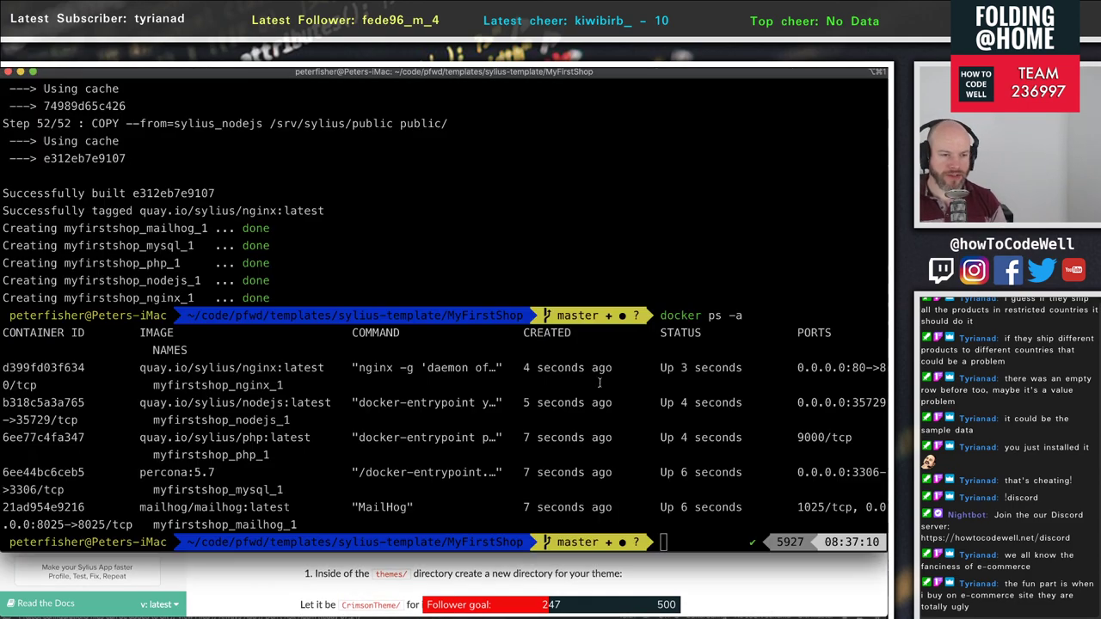
{"action": "key", "text": "super+Tab"}
{"action": "scroll", "coordinate": [628, 320], "scroll_direction": "up", "scroll_amount": 4}
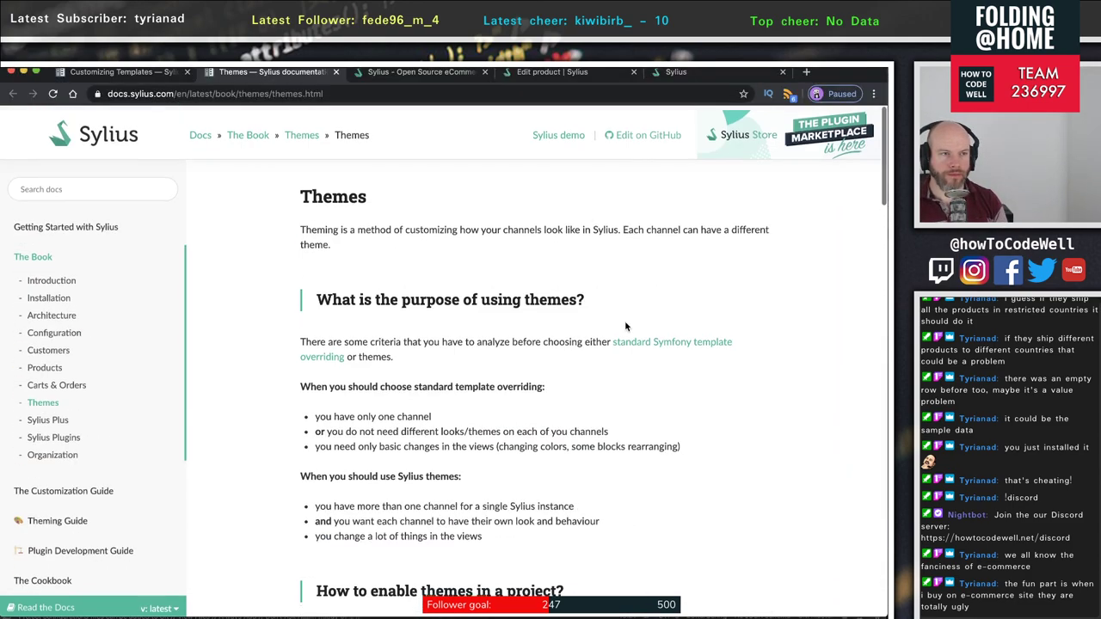
{"action": "left_click", "coordinate": [680, 74]}
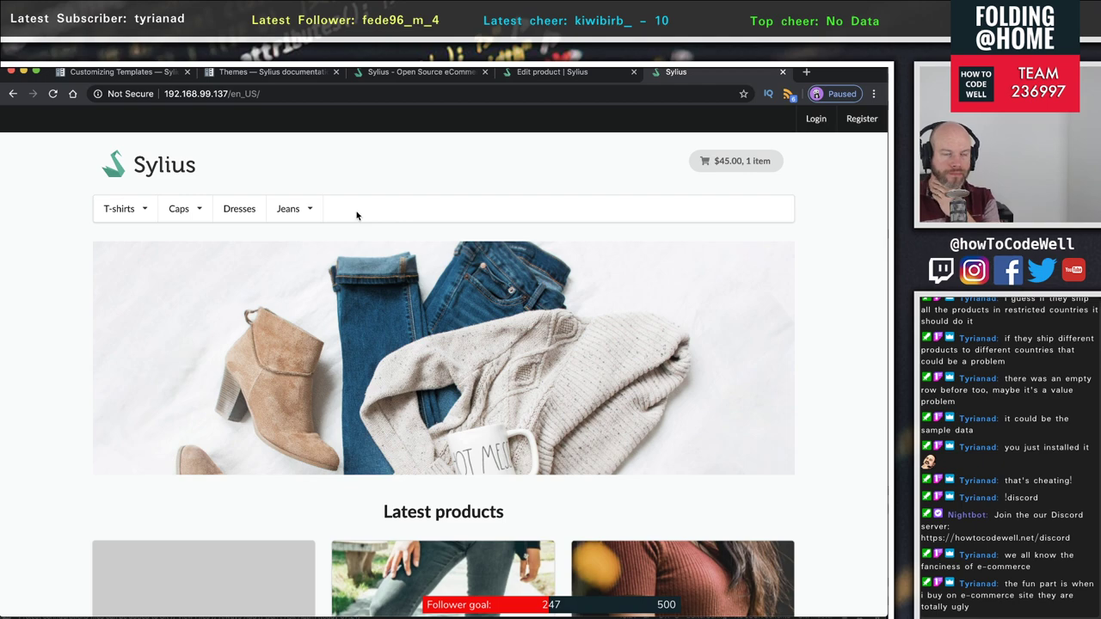
- Glance at the Themes docs, scroll the storefront home page, and reload to reach the Register page
{"action": "left_click", "coordinate": [222, 74]}
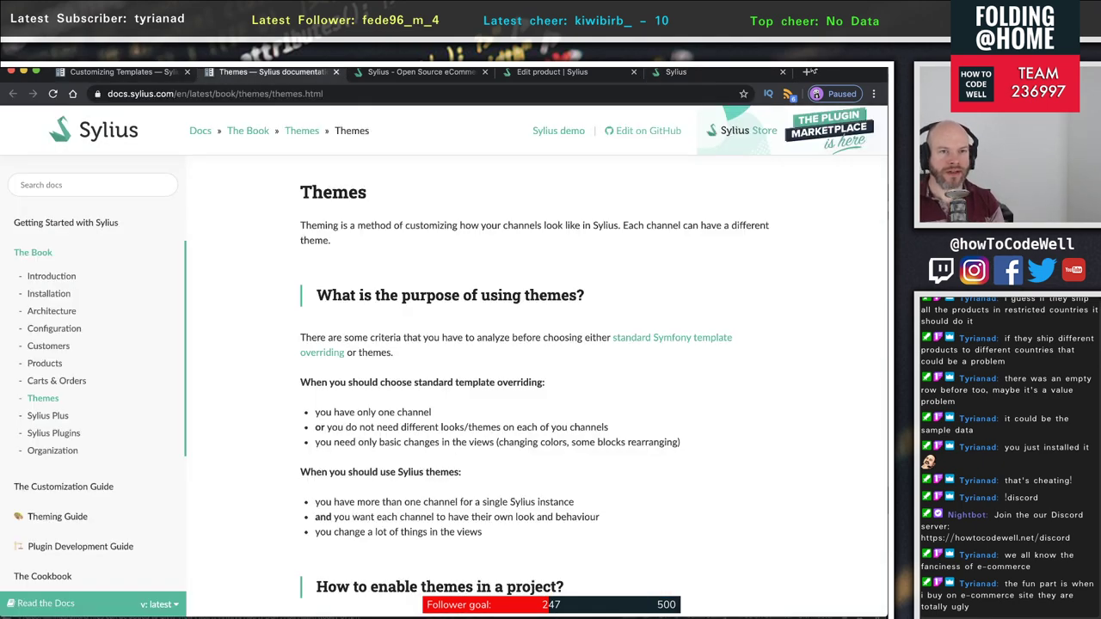
{"action": "left_click", "coordinate": [688, 72]}
{"action": "scroll", "coordinate": [654, 231], "scroll_direction": "down", "scroll_amount": 2}
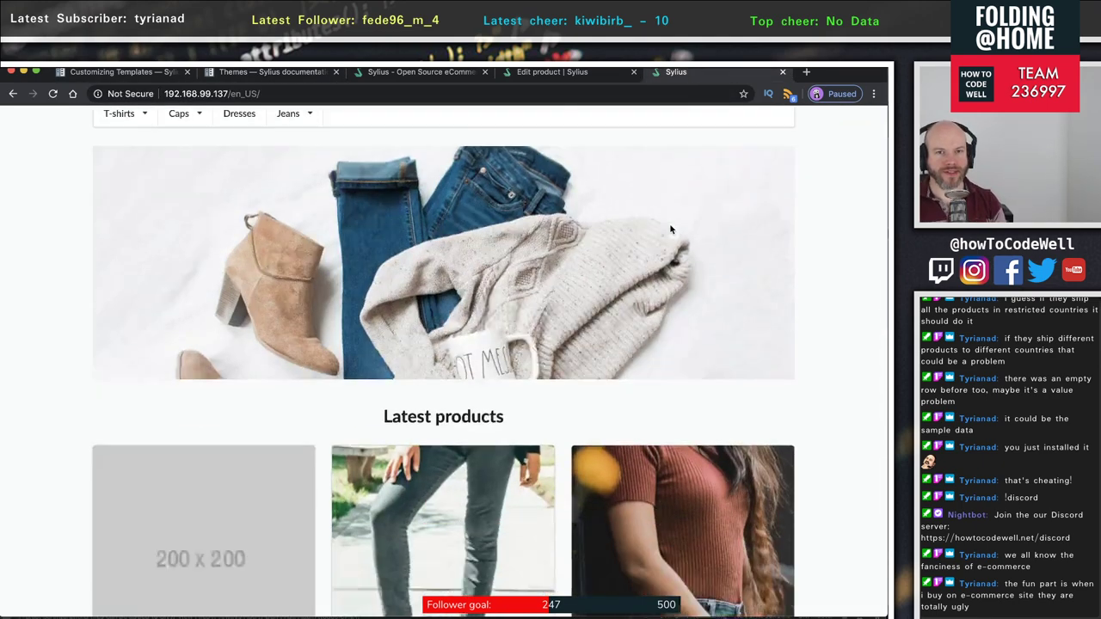
{"action": "scroll", "coordinate": [670, 228], "scroll_direction": "up", "scroll_amount": 2}
{"action": "scroll", "coordinate": [593, 194], "scroll_direction": "down", "scroll_amount": 4}
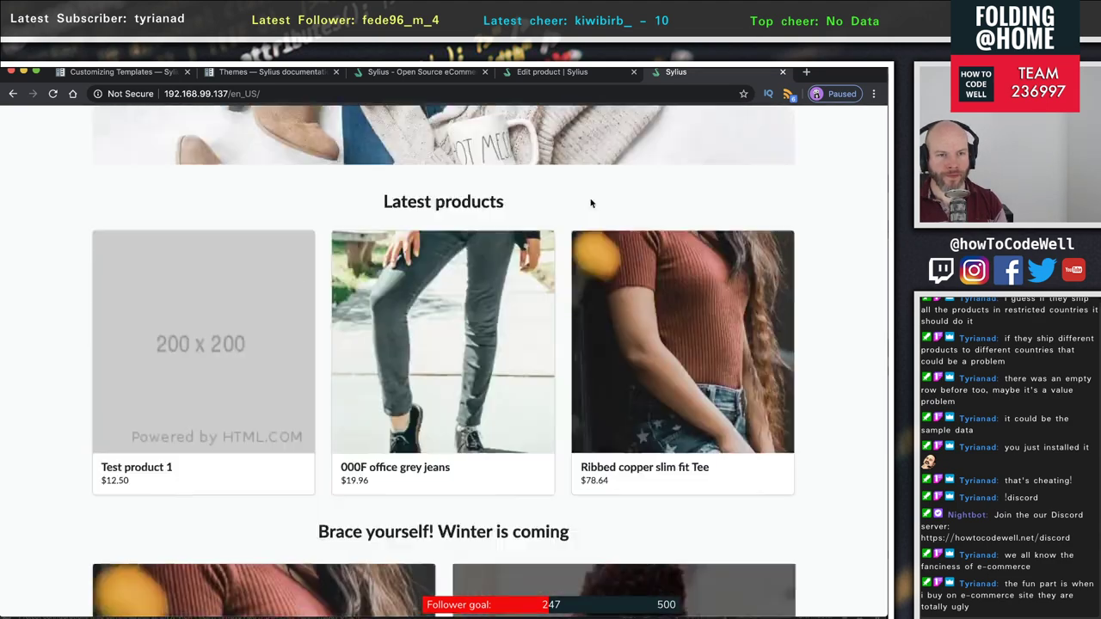
{"action": "scroll", "coordinate": [590, 206], "scroll_direction": "up", "scroll_amount": 4}
{"action": "key", "text": "super+r"}
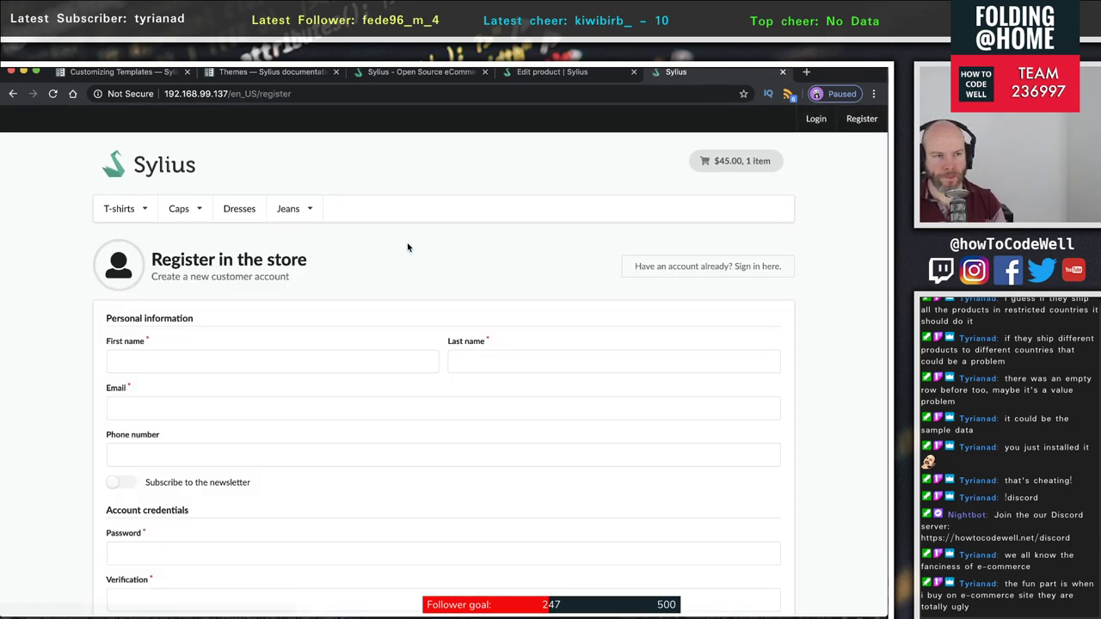
- Scroll through the Register form and click into the password Verification field
{"action": "scroll", "coordinate": [410, 244], "scroll_direction": "down", "scroll_amount": 2}
{"action": "scroll", "coordinate": [409, 244], "scroll_direction": "down", "scroll_amount": 2}
{"action": "scroll", "coordinate": [405, 246], "scroll_direction": "up", "scroll_amount": 3}
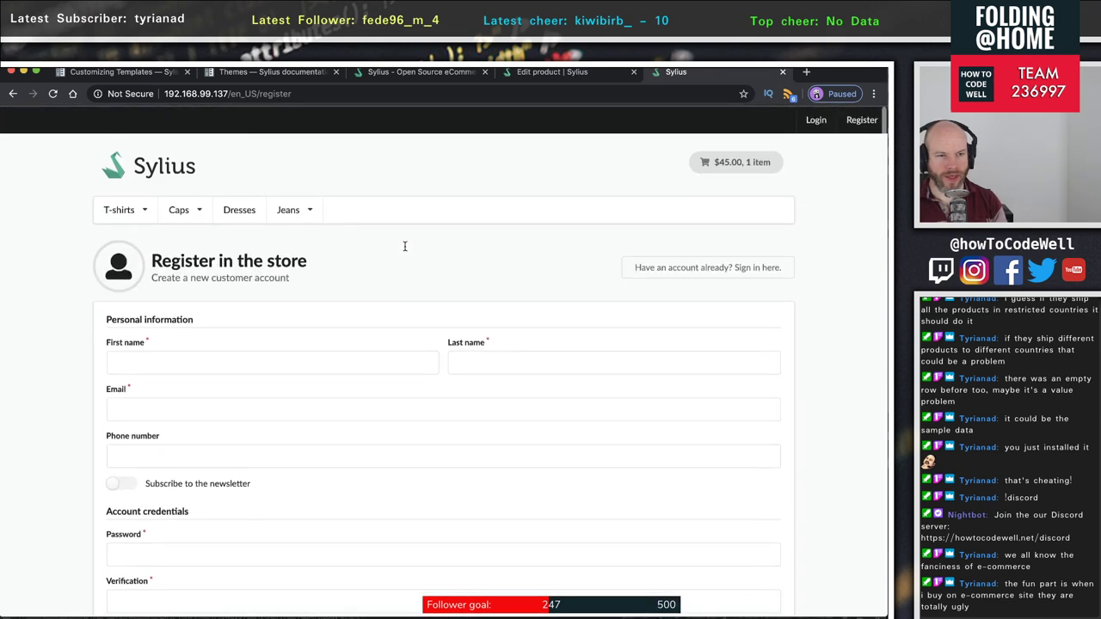
{"action": "scroll", "coordinate": [405, 249], "scroll_direction": "down", "scroll_amount": 1}
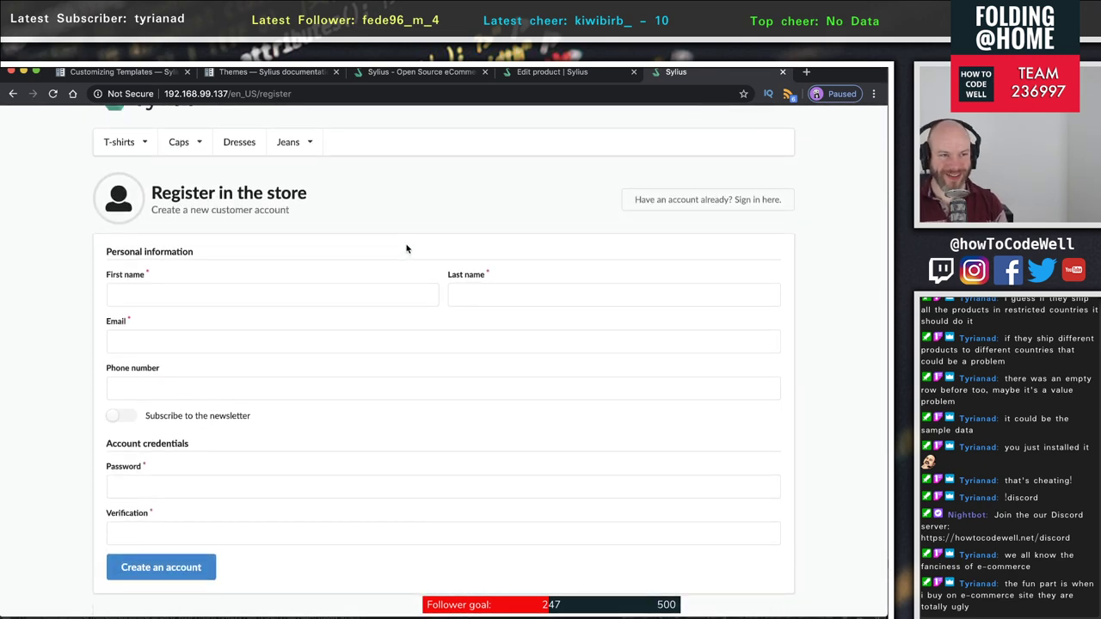
{"action": "scroll", "coordinate": [405, 250], "scroll_direction": "up", "scroll_amount": 1}
{"action": "scroll", "coordinate": [405, 245], "scroll_direction": "down", "scroll_amount": 2}
{"action": "scroll", "coordinate": [405, 243], "scroll_direction": "down", "scroll_amount": 3}
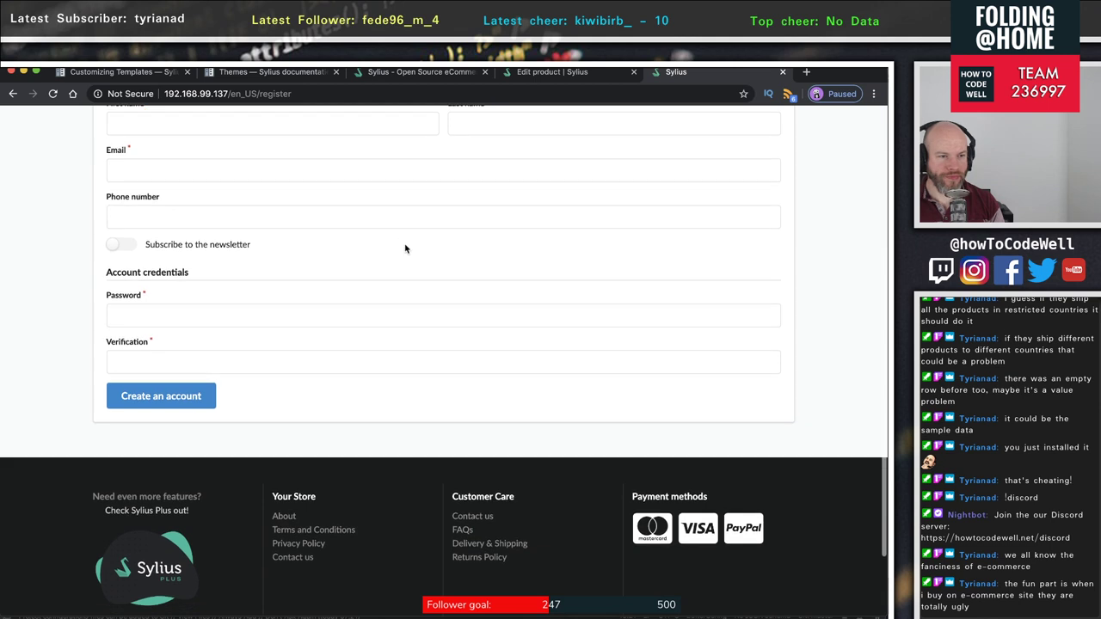
{"action": "scroll", "coordinate": [404, 244], "scroll_direction": "up", "scroll_amount": 2}
{"action": "scroll", "coordinate": [404, 243], "scroll_direction": "up", "scroll_amount": 1}
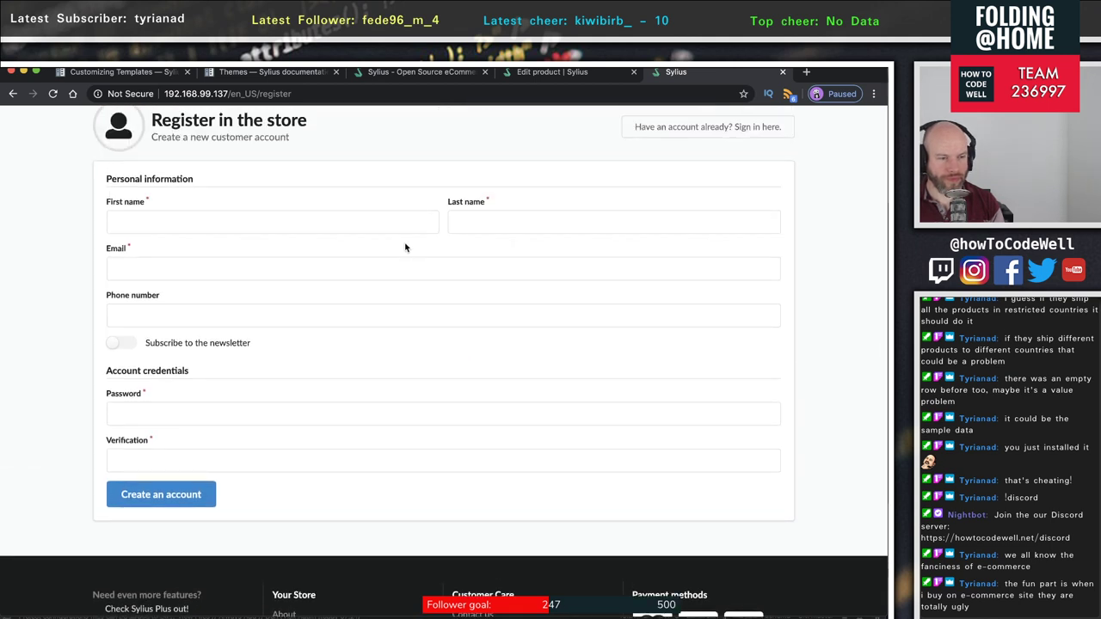
{"action": "left_click", "coordinate": [155, 456]}
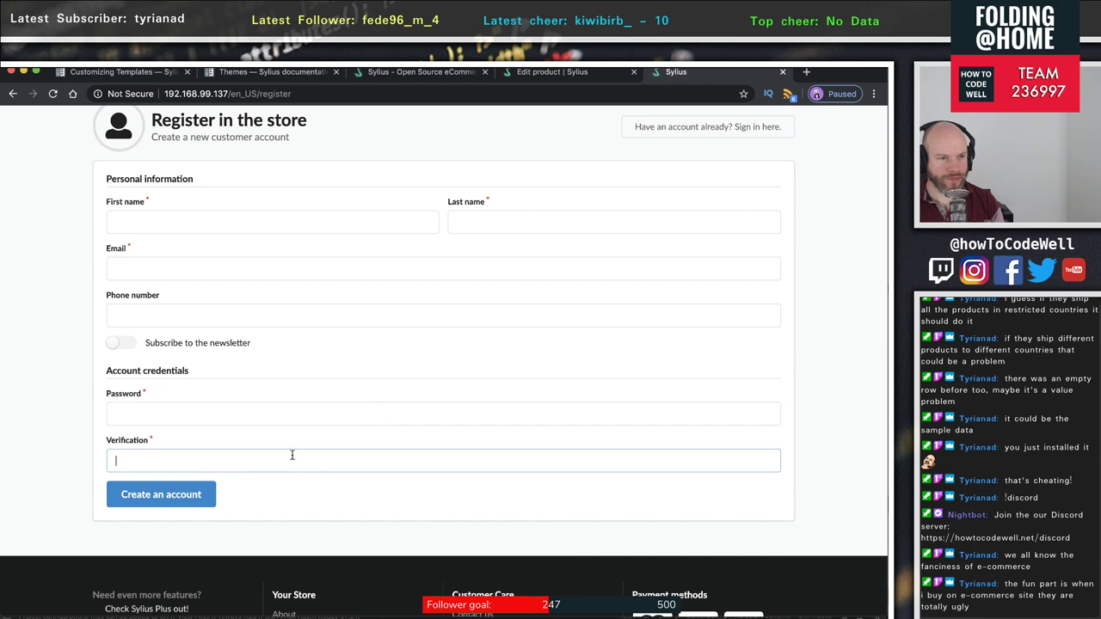
- Toggle the newsletter subscription switch on and off, then return to the Edit product admin tab
{"action": "left_click", "coordinate": [120, 344]}
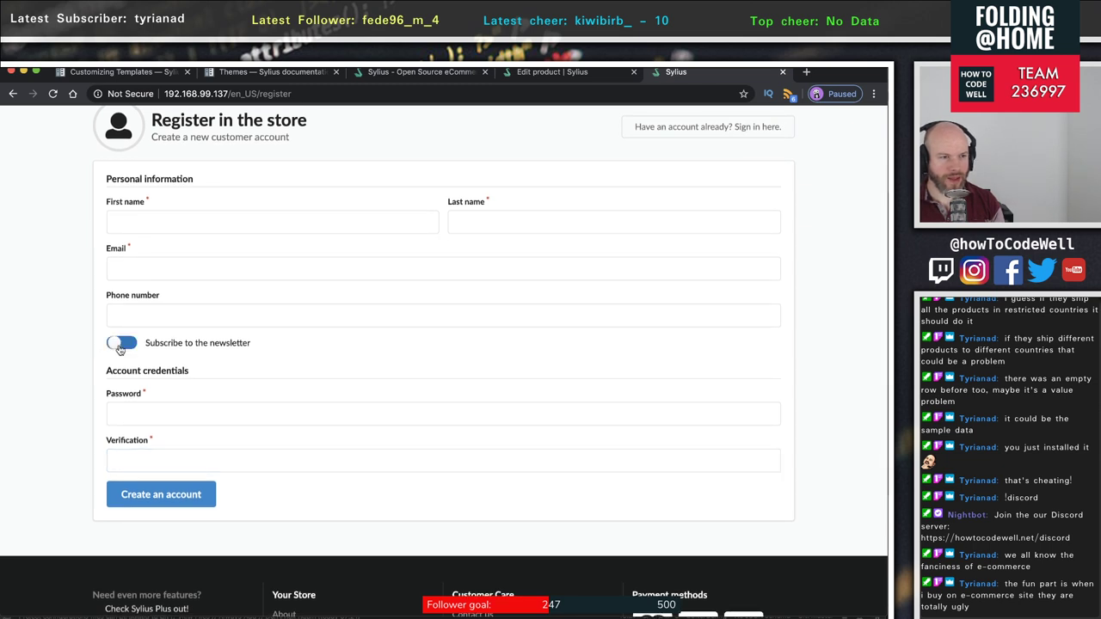
{"action": "left_click", "coordinate": [120, 345]}
{"action": "left_click", "coordinate": [121, 344]}
{"action": "left_click", "coordinate": [121, 345]}
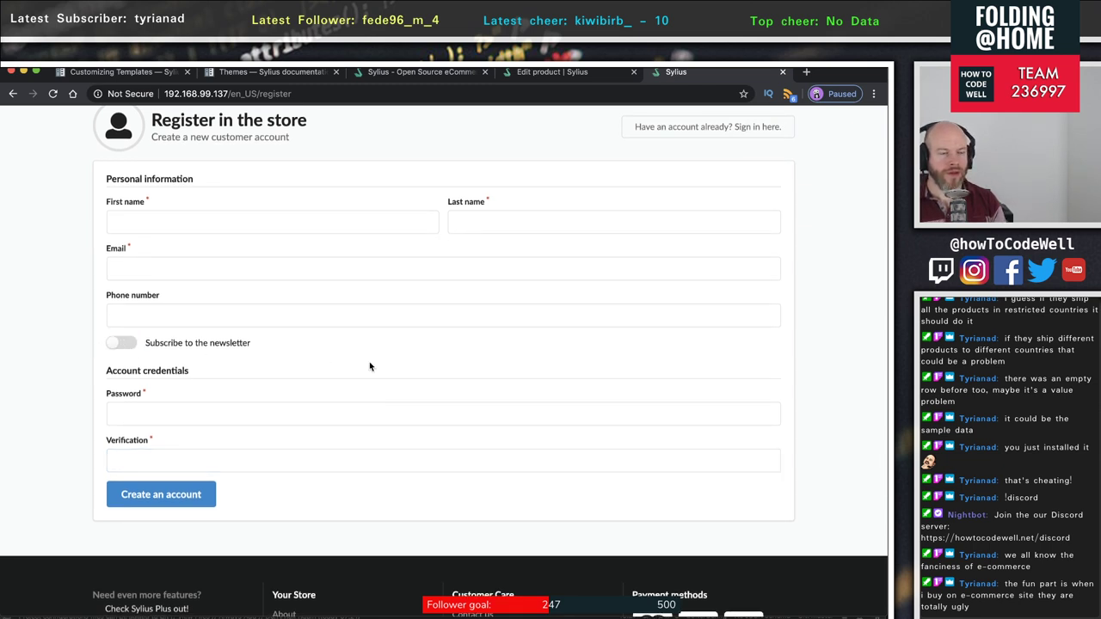
{"action": "scroll", "coordinate": [376, 393], "scroll_direction": "down", "scroll_amount": 3}
{"action": "scroll", "coordinate": [376, 393], "scroll_direction": "up", "scroll_amount": 5}
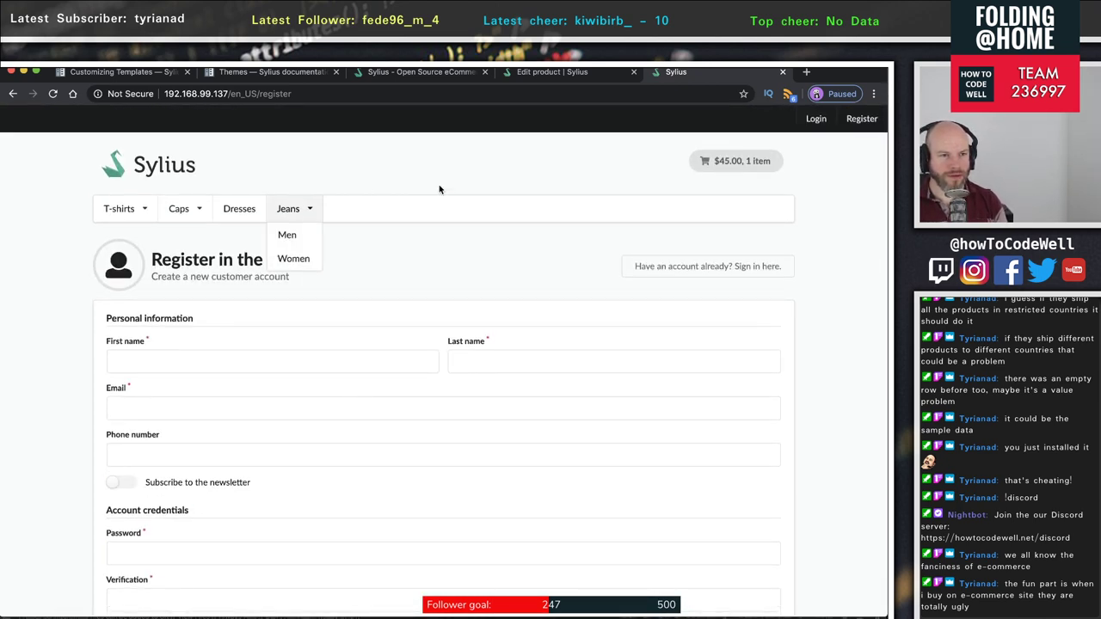
{"action": "left_click", "coordinate": [567, 71]}
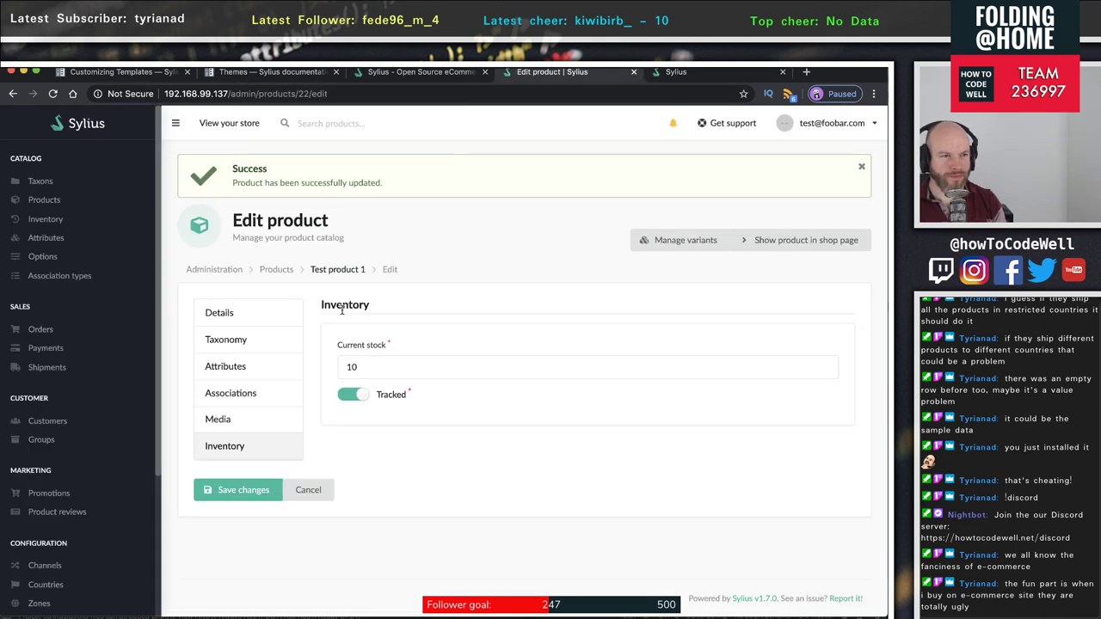
- Open Catalog > Options listing T-shirt size, Dress size, Dress height and Jeans size
{"action": "left_click", "coordinate": [43, 257]}
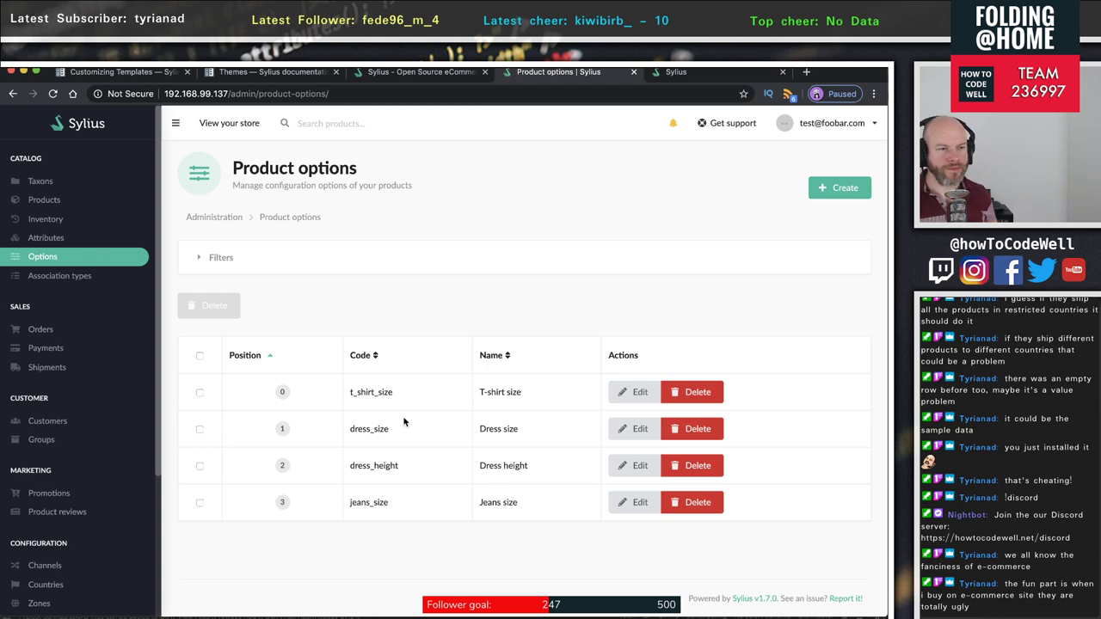
{"action": "scroll", "coordinate": [103, 503], "scroll_direction": "down", "scroll_amount": 3}
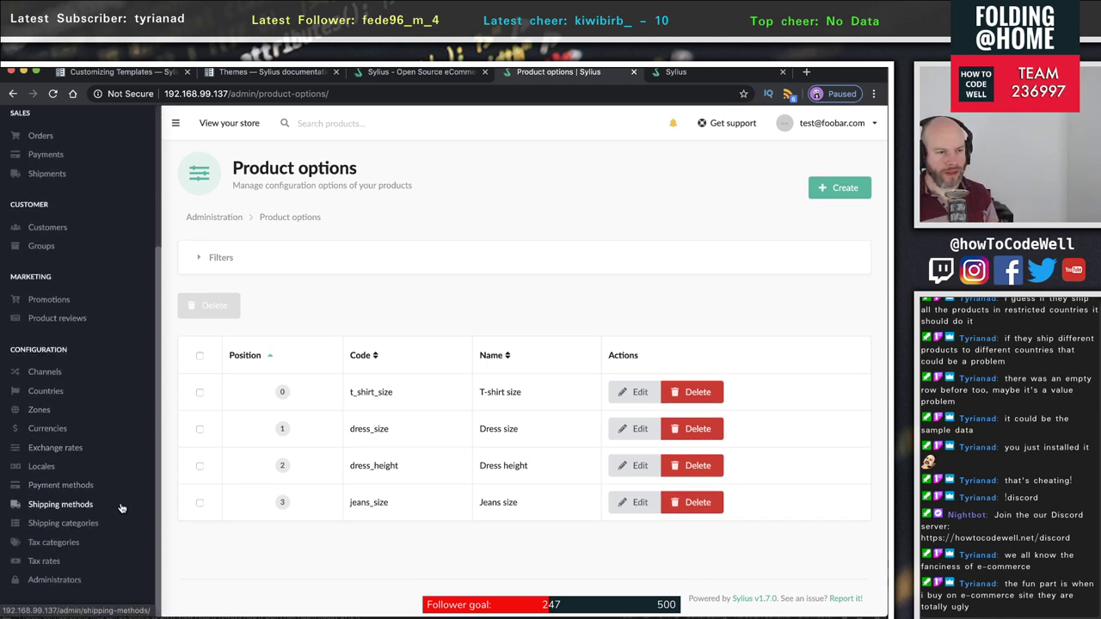
{"action": "scroll", "coordinate": [121, 508], "scroll_direction": "up", "scroll_amount": 3}
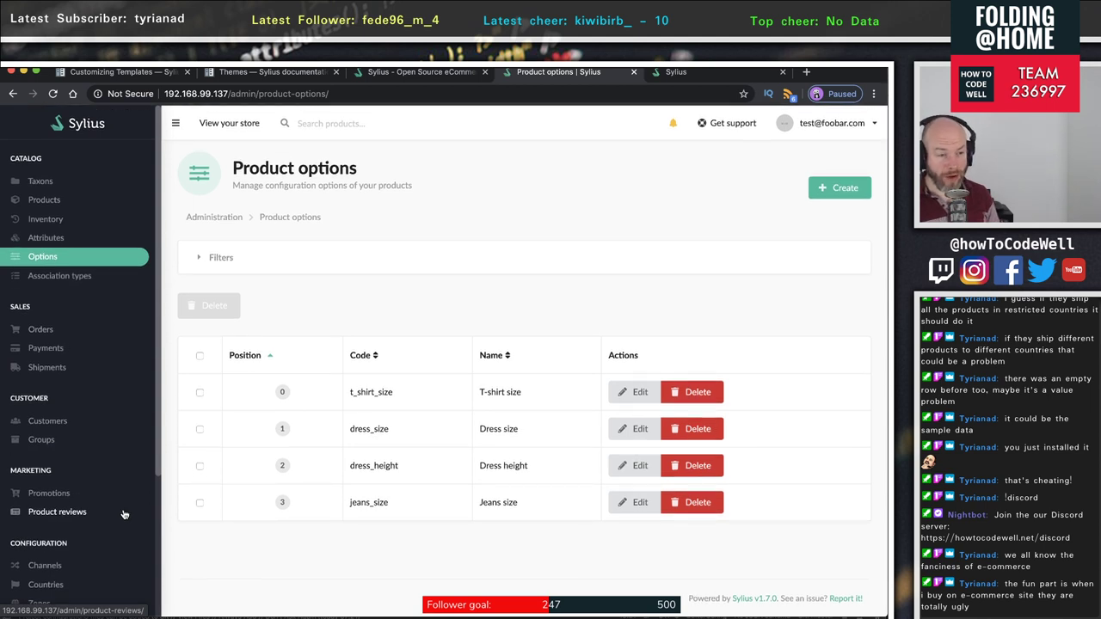
{"action": "scroll", "coordinate": [123, 510], "scroll_direction": "down", "scroll_amount": 3}
{"action": "scroll", "coordinate": [123, 513], "scroll_direction": "up", "scroll_amount": 3}
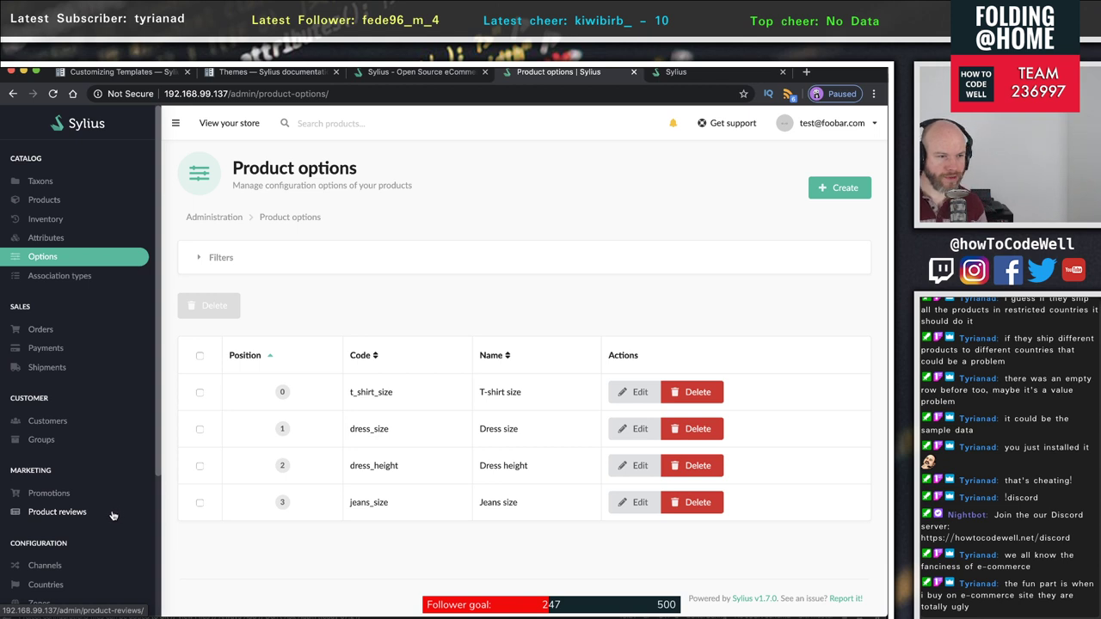
{"action": "left_click", "coordinate": [688, 72]}
- Reload the storefront home page and scroll through its product sections, newsletter and About Us footer, then back to the top
{"action": "key", "text": "super+r"}
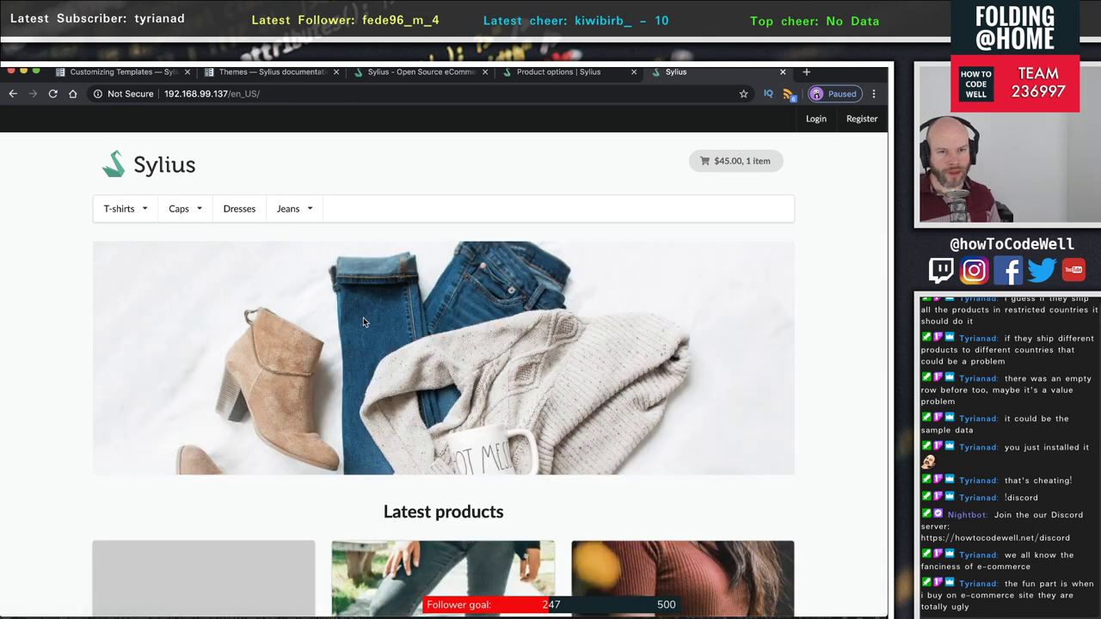
{"action": "scroll", "coordinate": [361, 322], "scroll_direction": "down", "scroll_amount": 2}
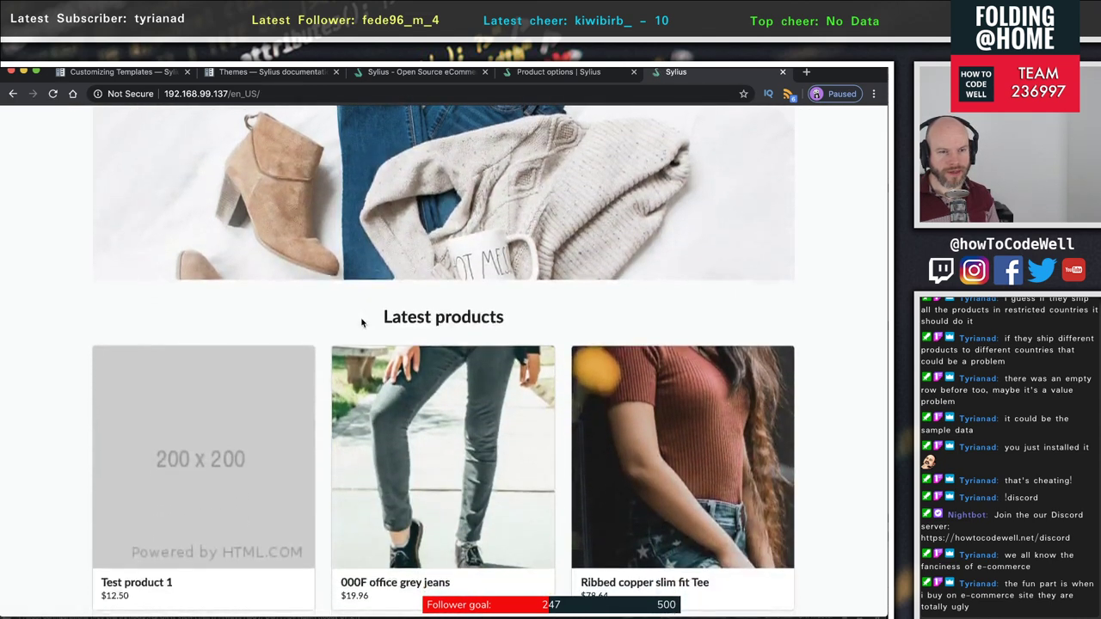
{"action": "scroll", "coordinate": [361, 322], "scroll_direction": "up", "scroll_amount": 2}
{"action": "scroll", "coordinate": [361, 322], "scroll_direction": "down", "scroll_amount": 4}
{"action": "scroll", "coordinate": [361, 324], "scroll_direction": "down", "scroll_amount": 7}
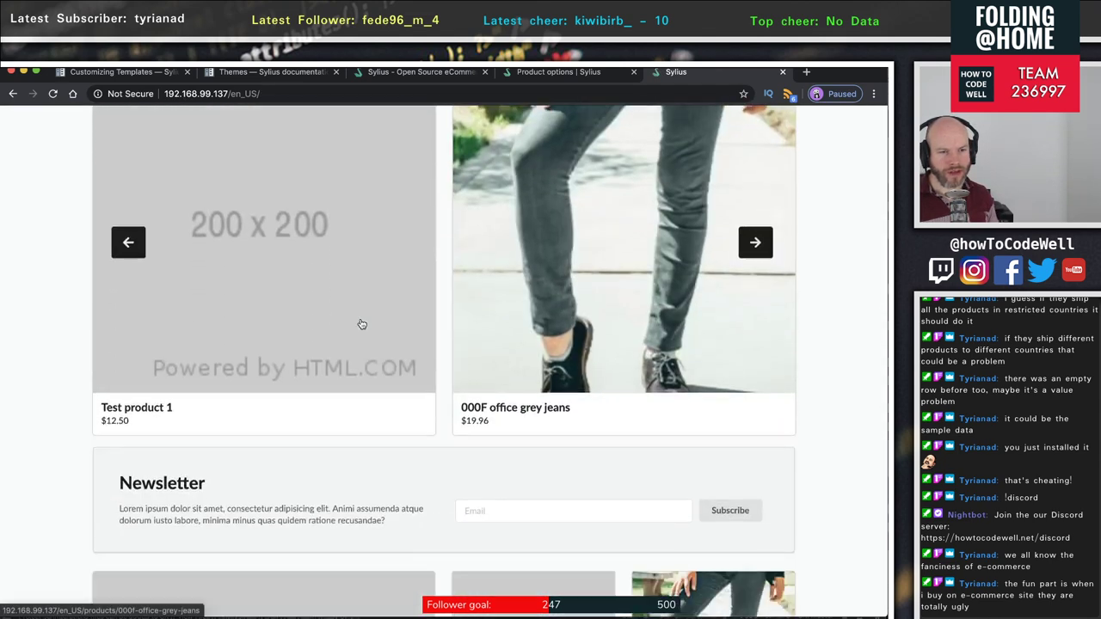
{"action": "scroll", "coordinate": [360, 323], "scroll_direction": "down", "scroll_amount": 5}
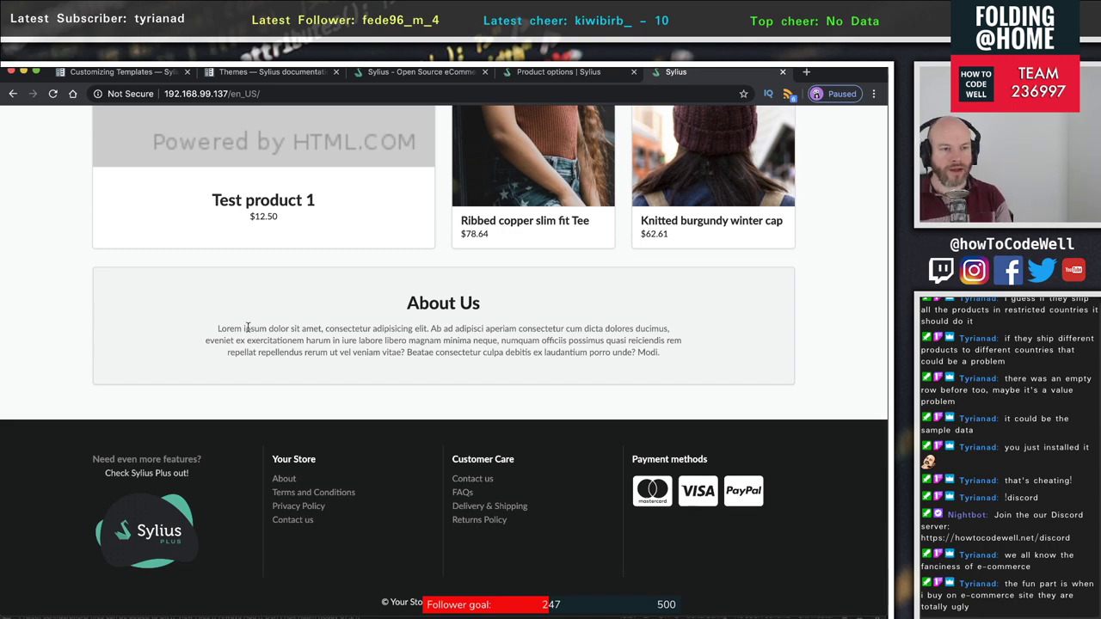
{"action": "scroll", "coordinate": [247, 342], "scroll_direction": "up", "scroll_amount": 5}
{"action": "scroll", "coordinate": [247, 341], "scroll_direction": "up", "scroll_amount": 7}
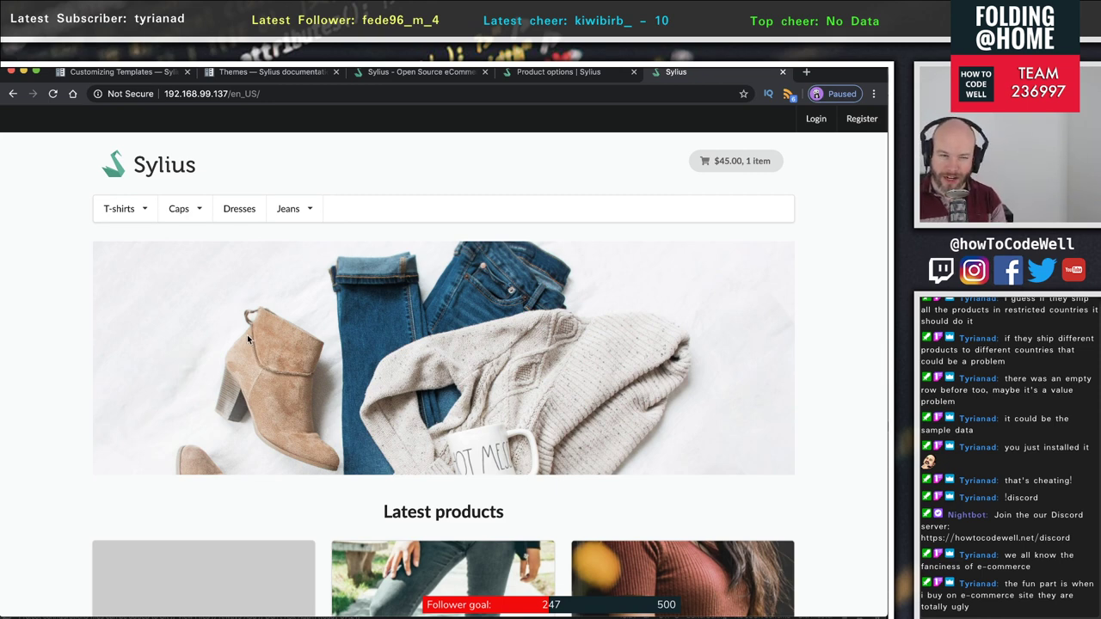
{"action": "scroll", "coordinate": [248, 340], "scroll_direction": "down", "scroll_amount": 2}
{"action": "scroll", "coordinate": [248, 340], "scroll_direction": "up", "scroll_amount": 2}
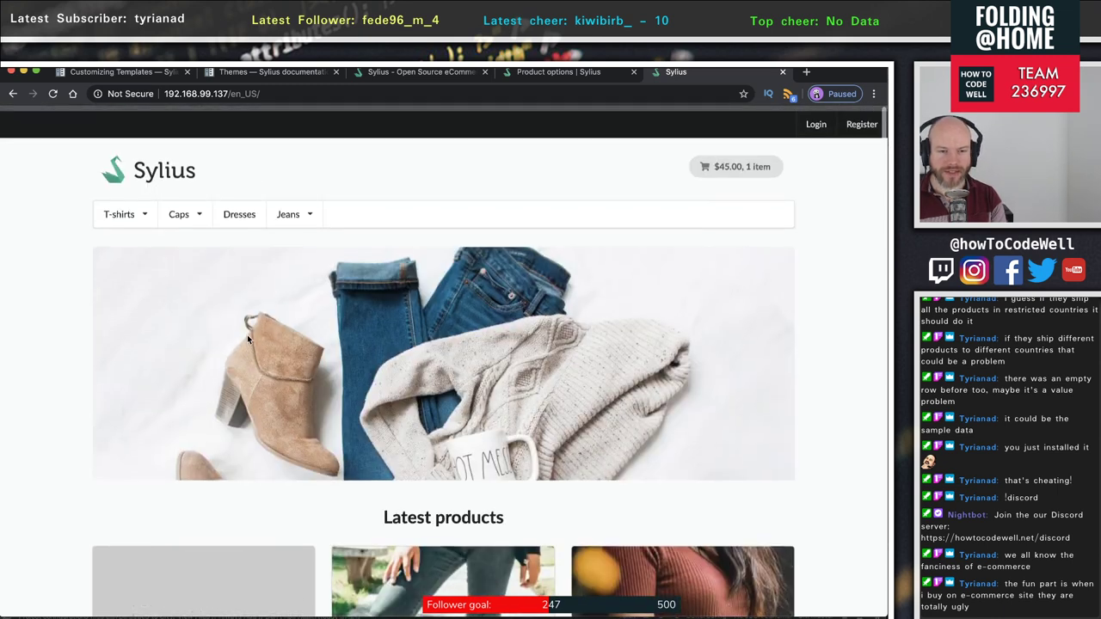